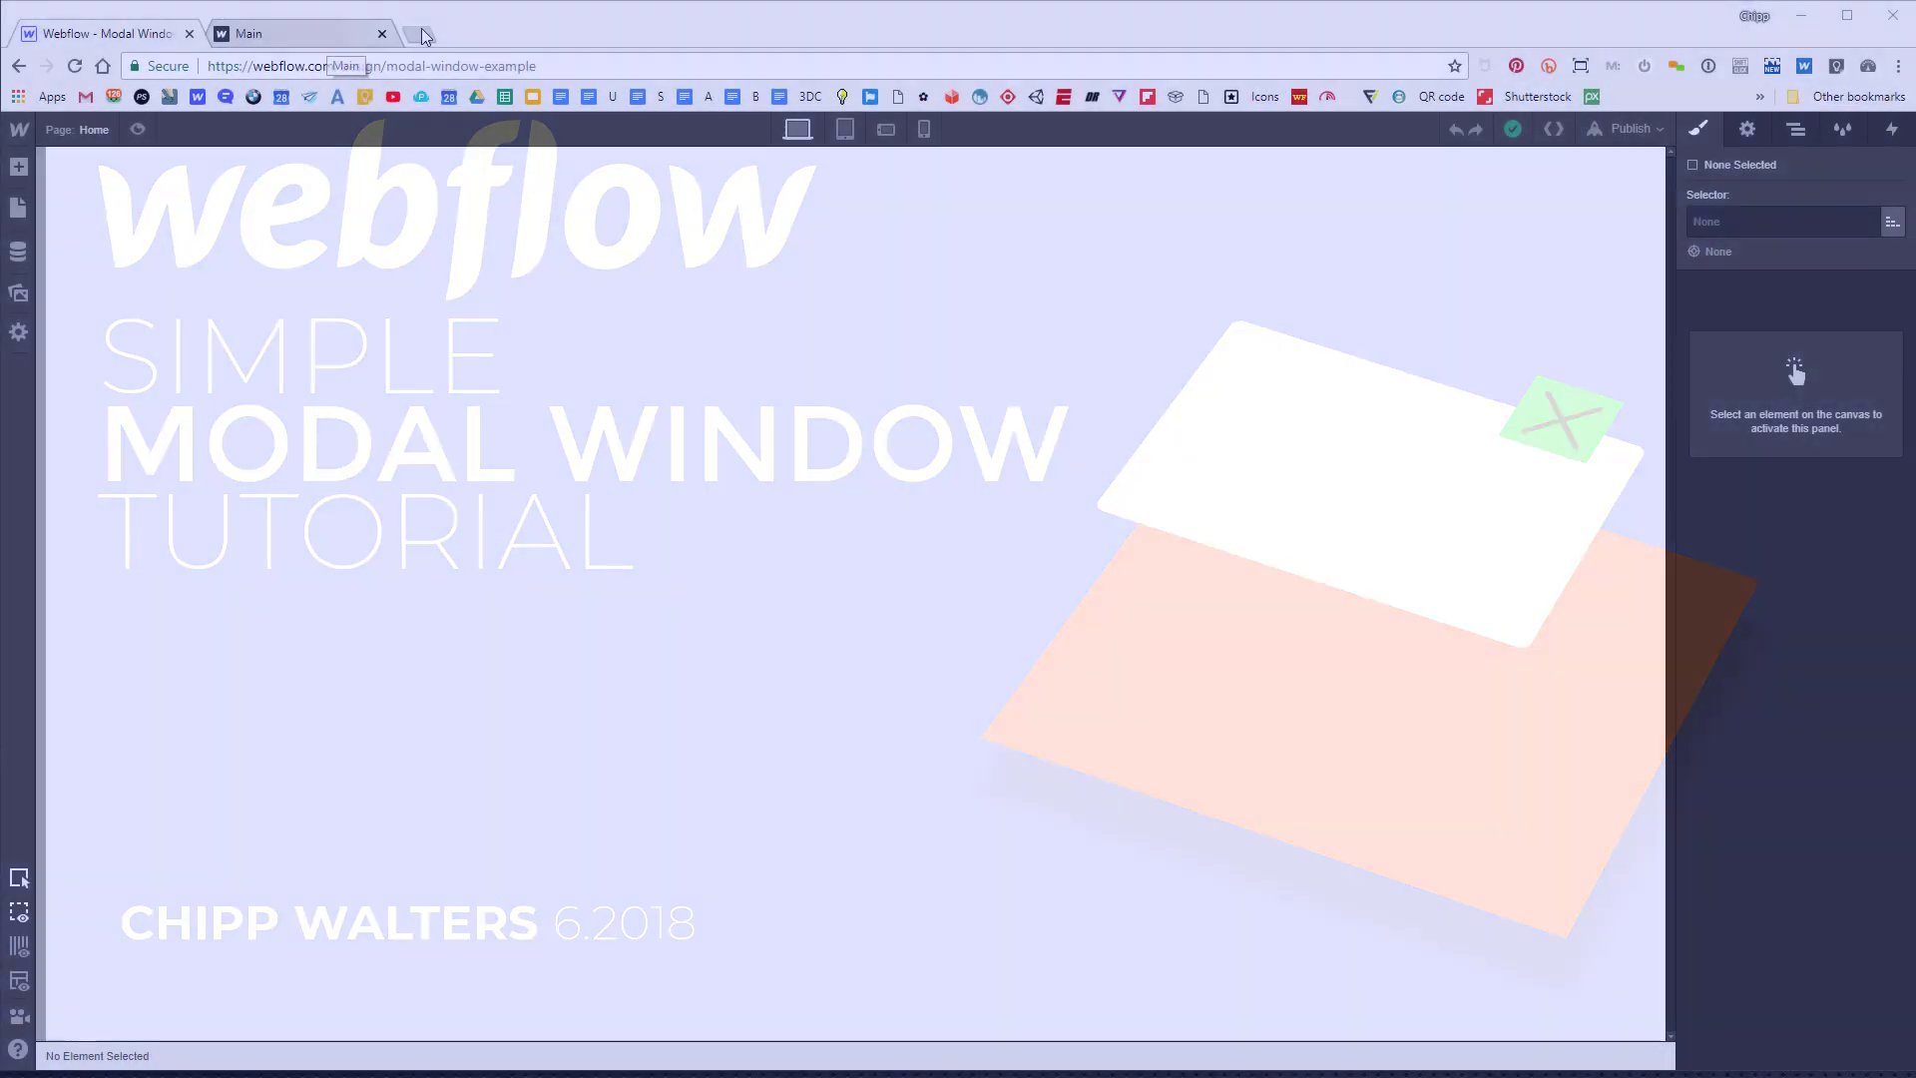
Open alamoreality.co in a new browser tab, enter the site and look through the sections of its main page.
key(ctrl+t)
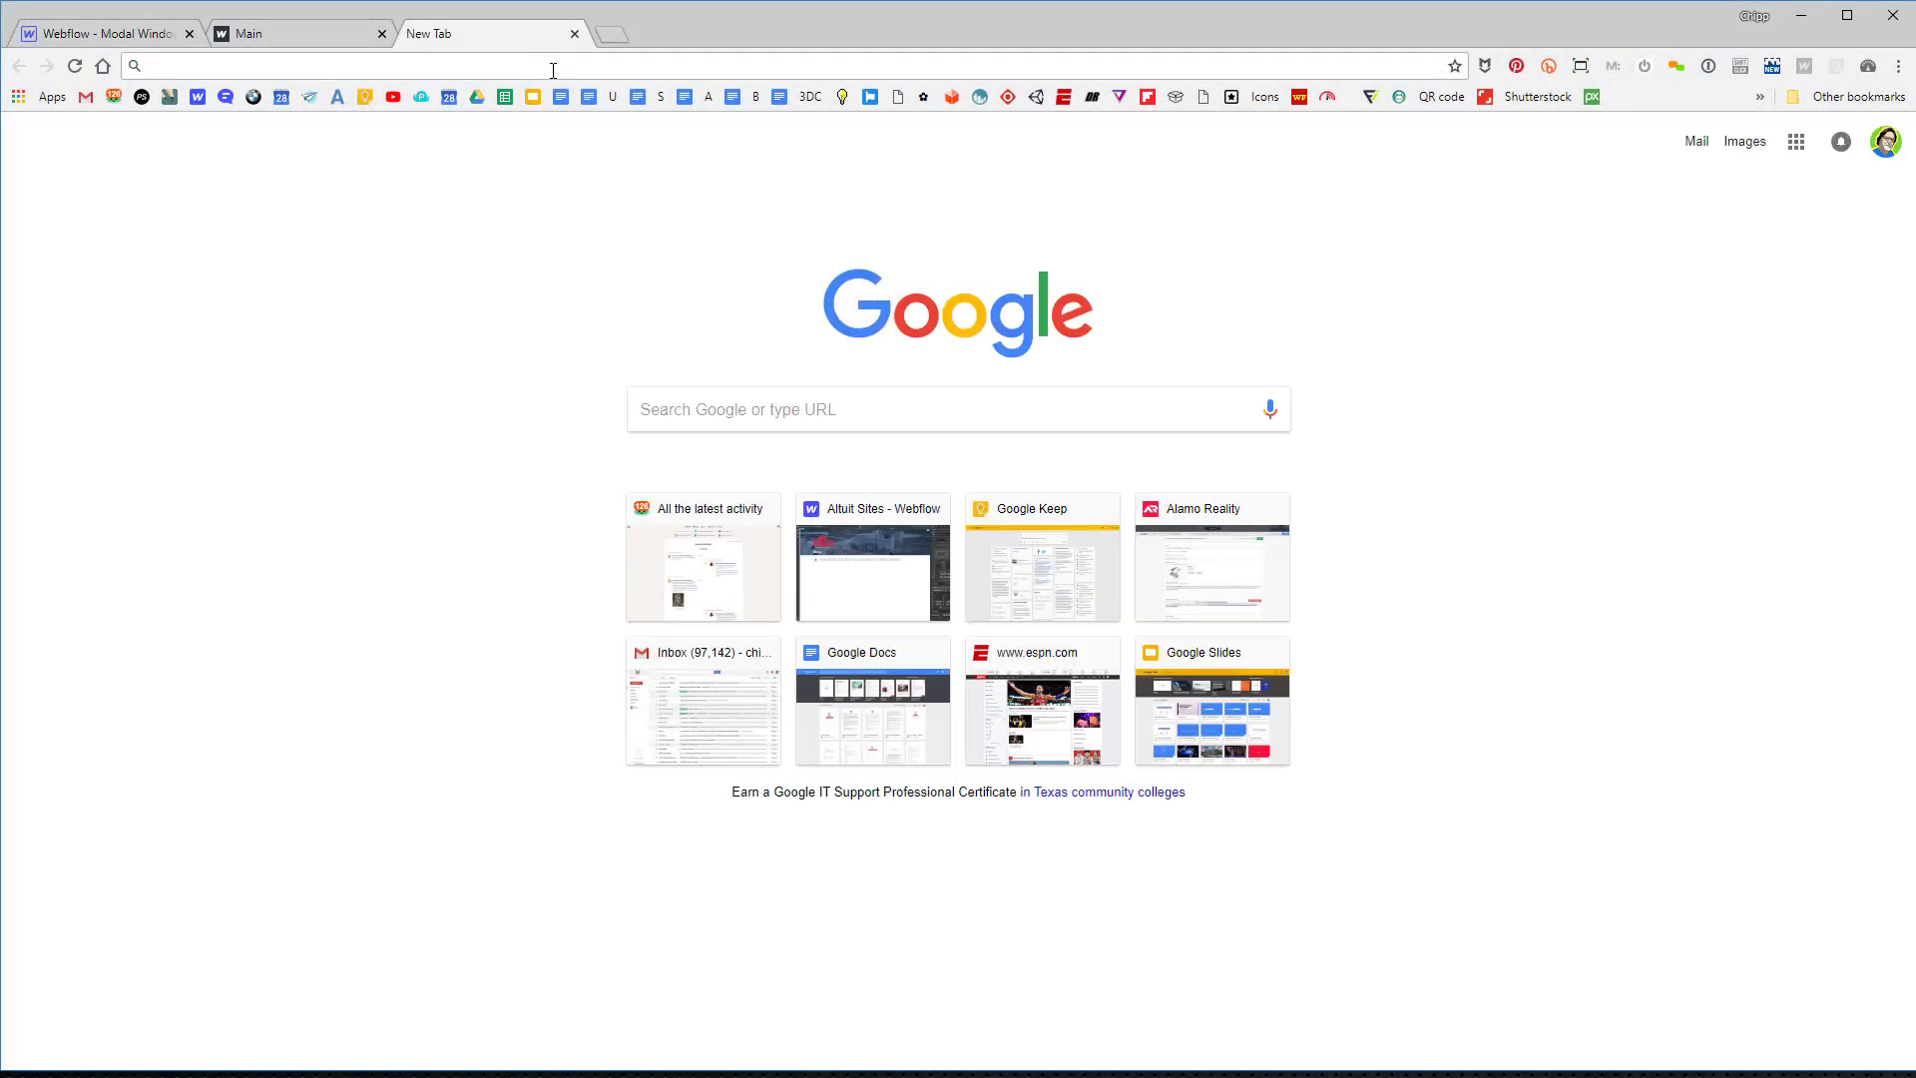
text(ala)
key(Return)
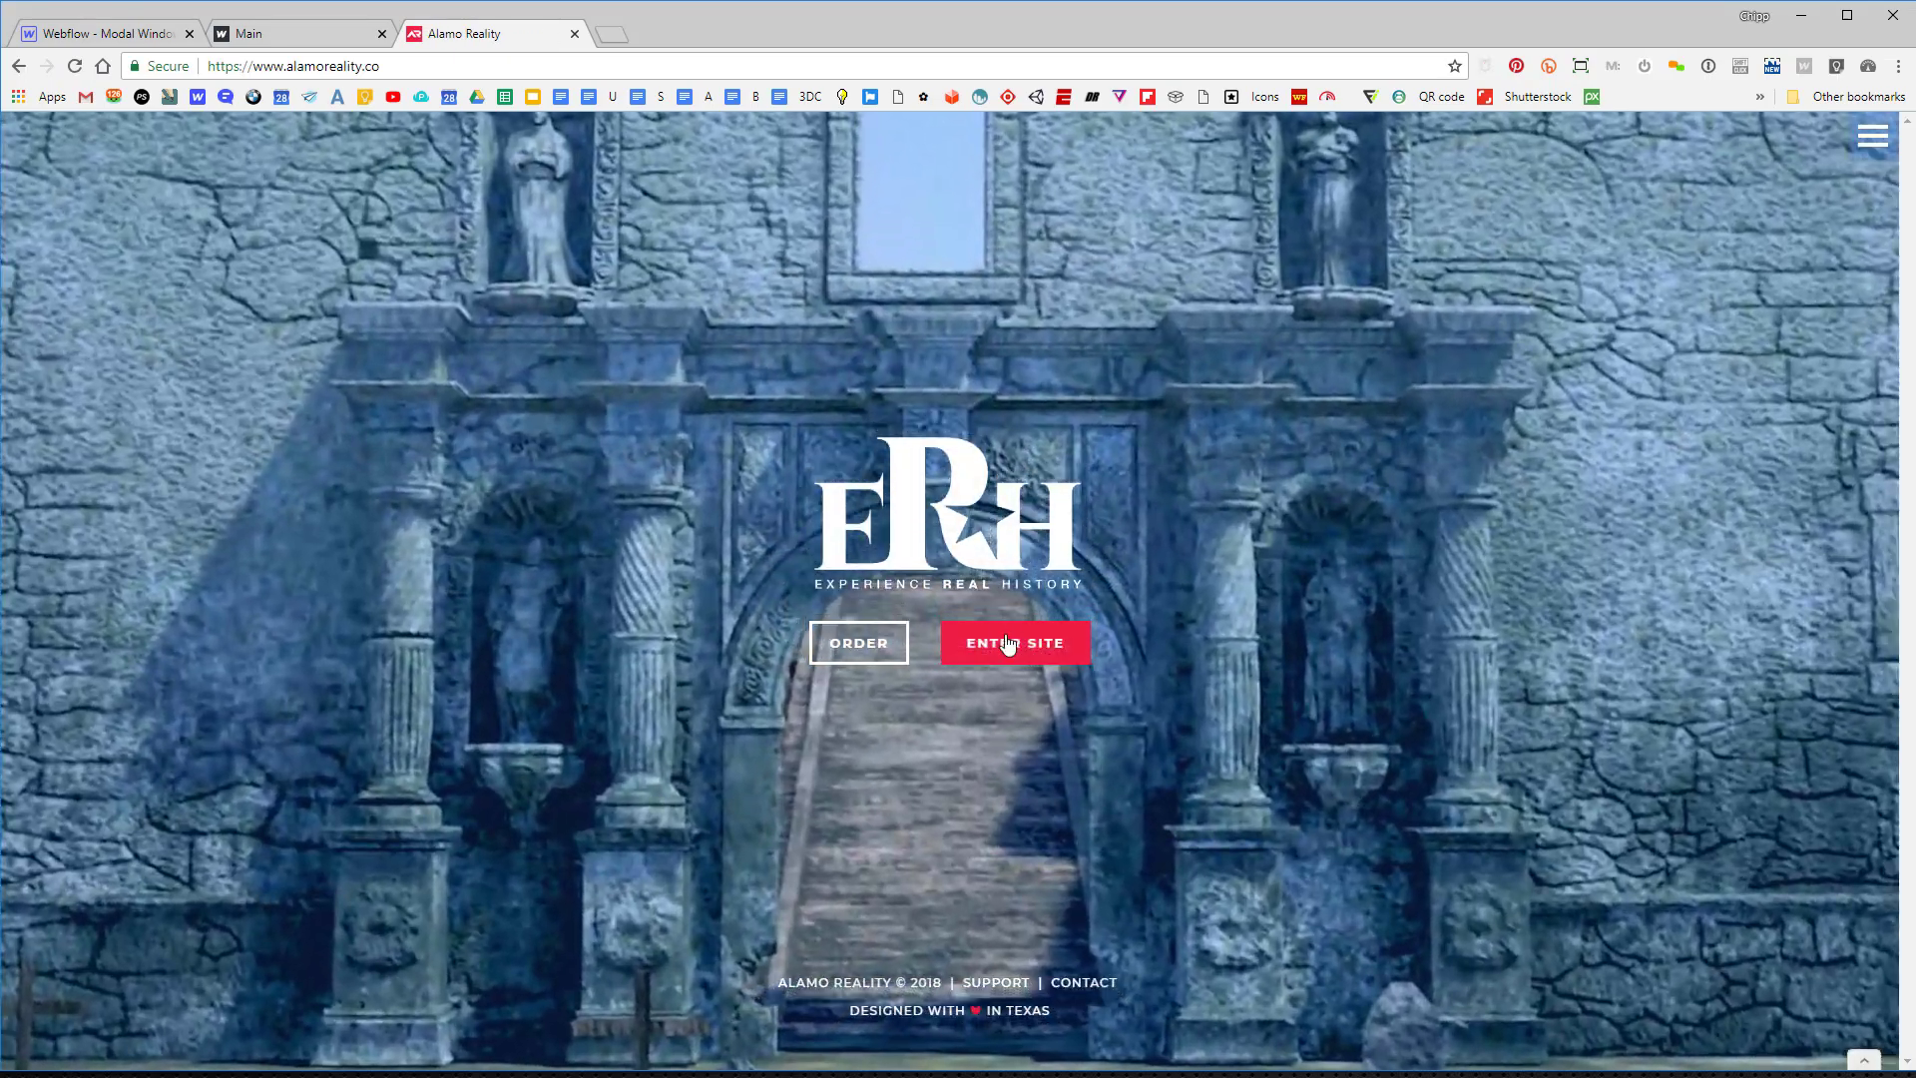
click(1013, 644)
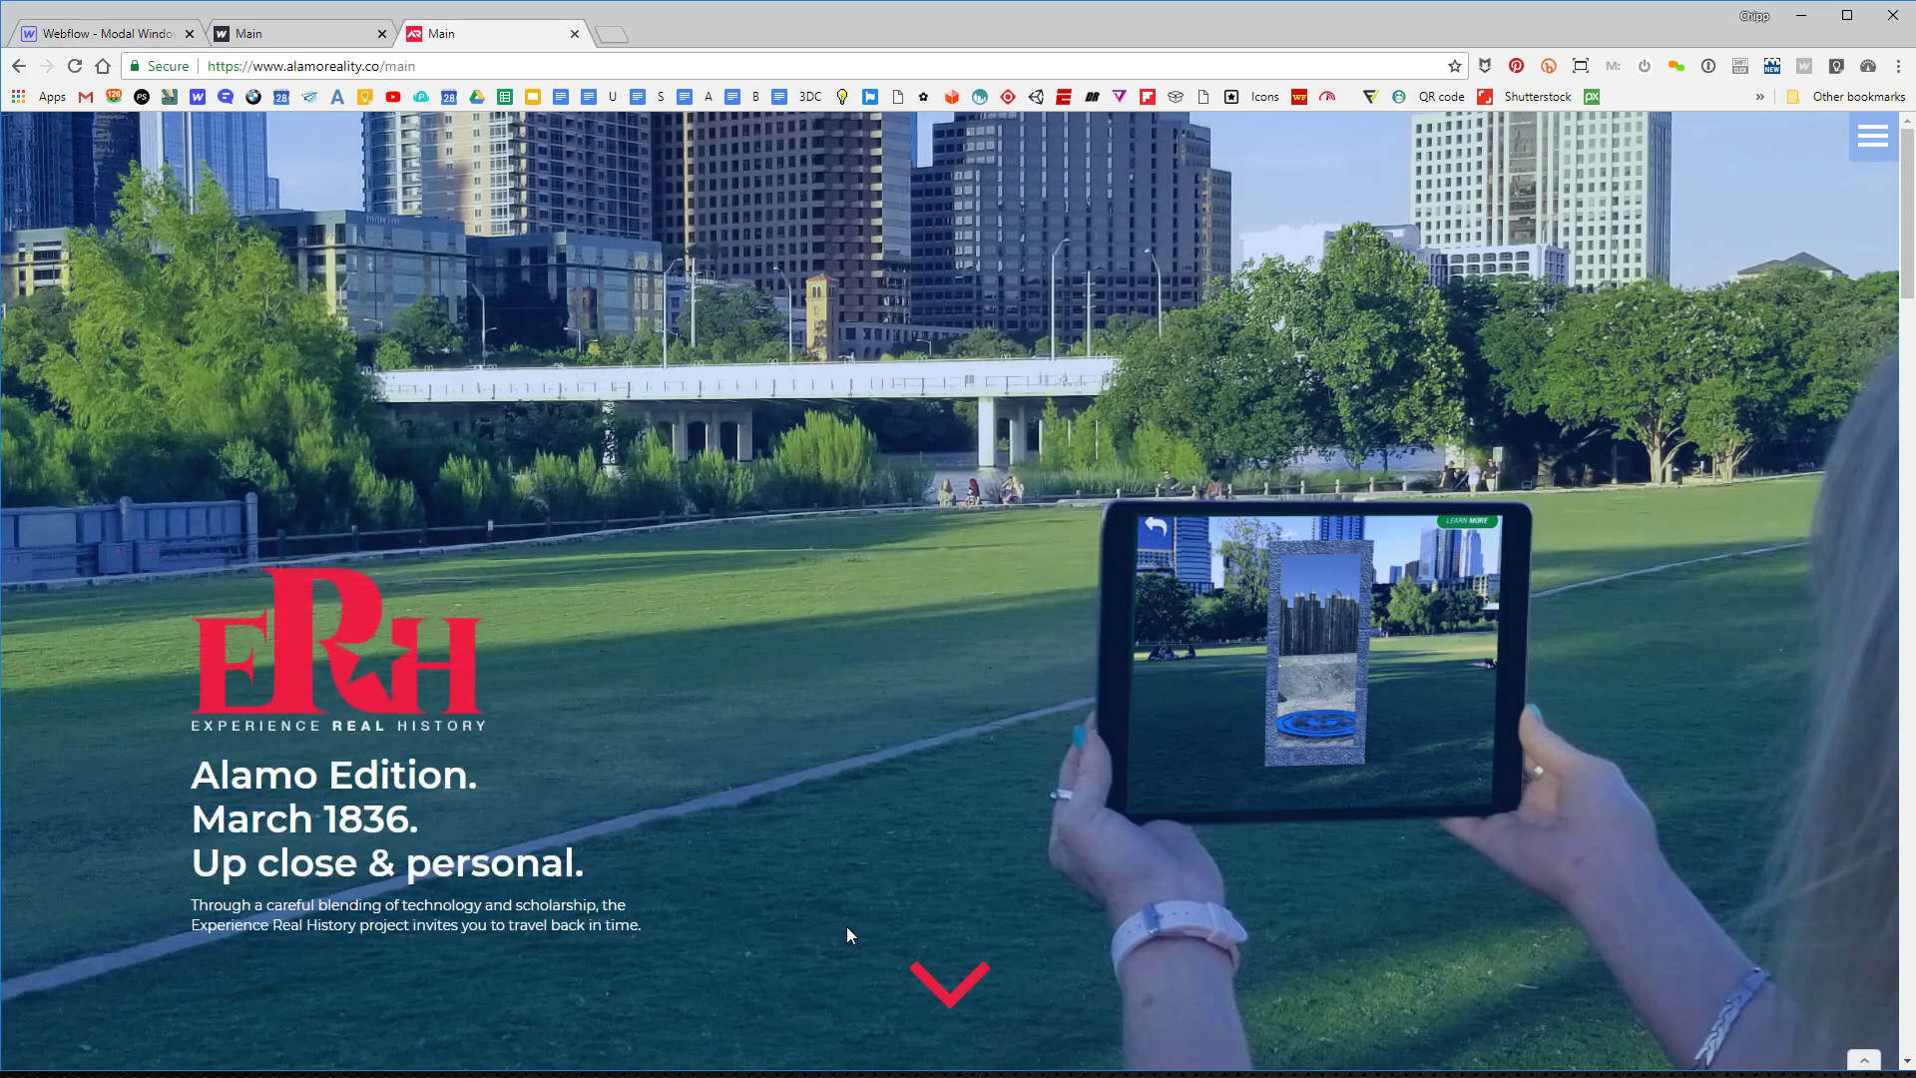
click(951, 988)
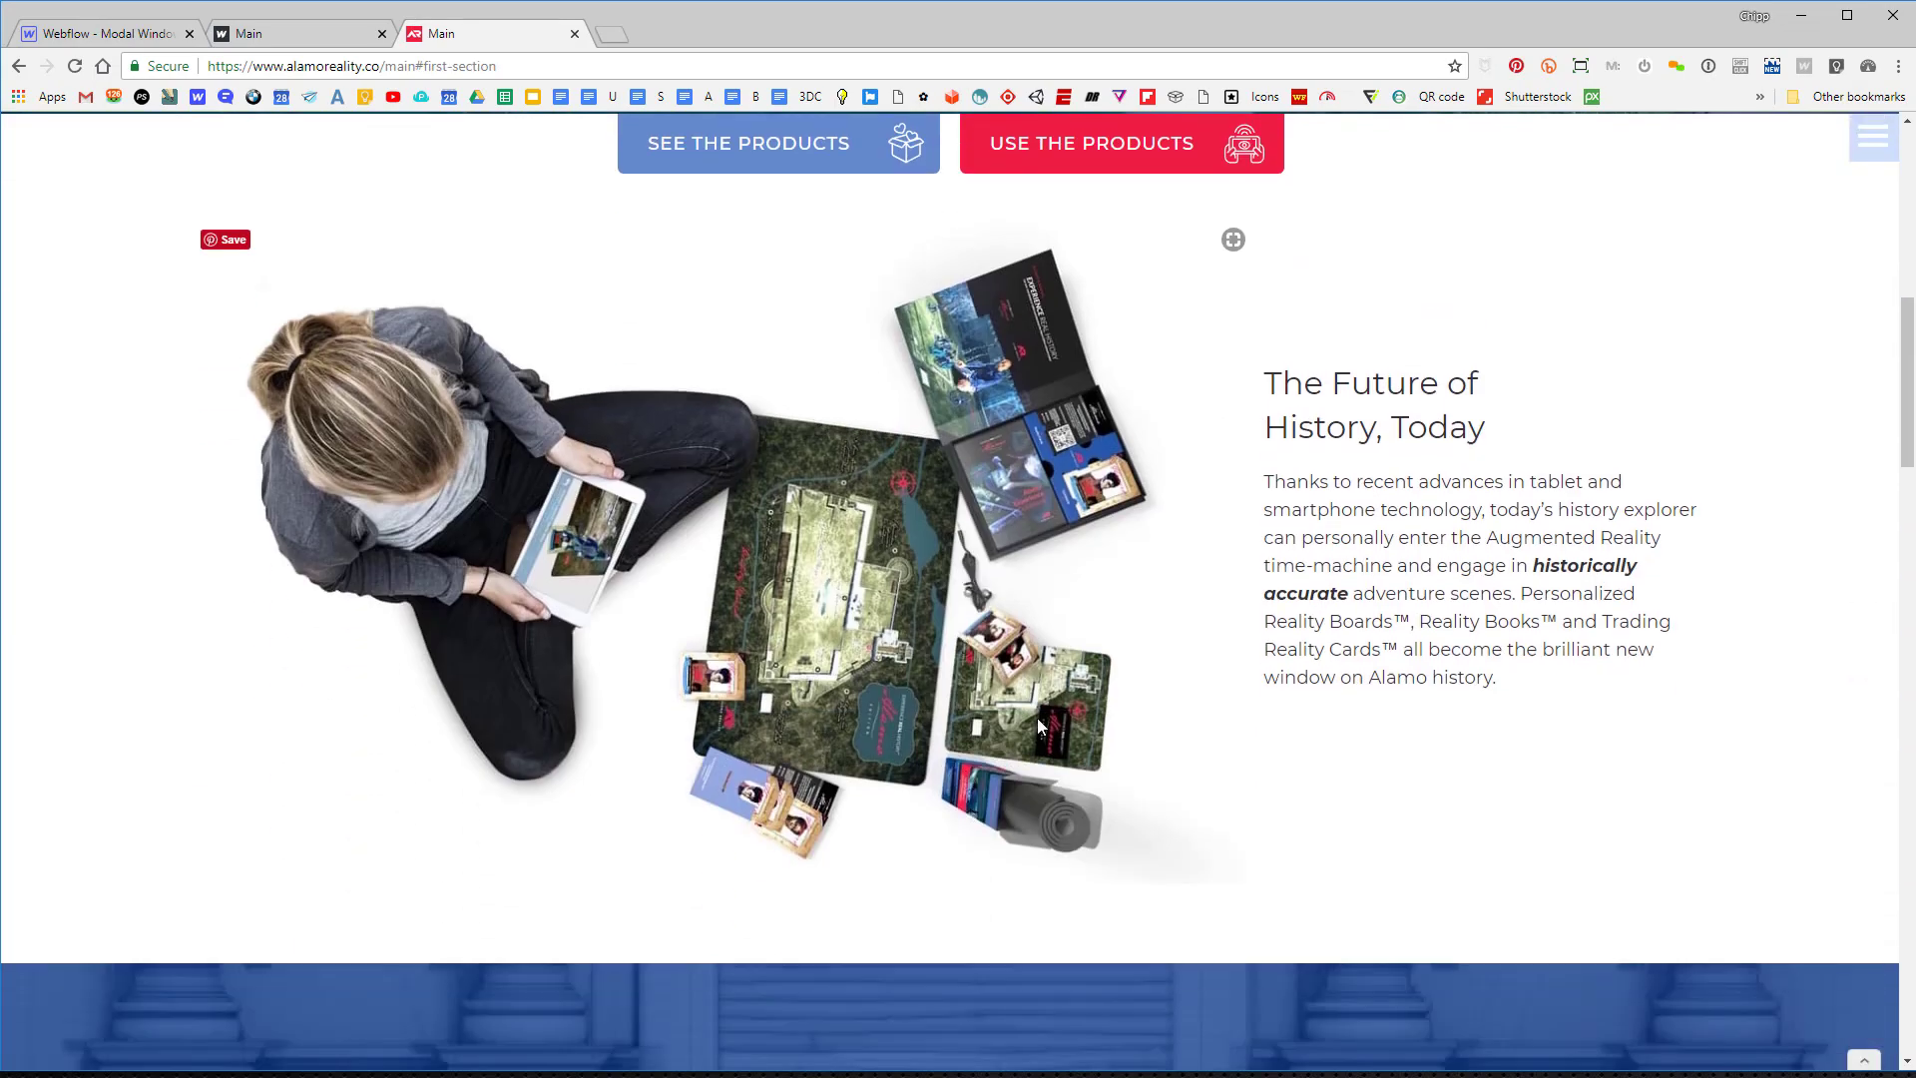
scroll(978, 536, down, 8)
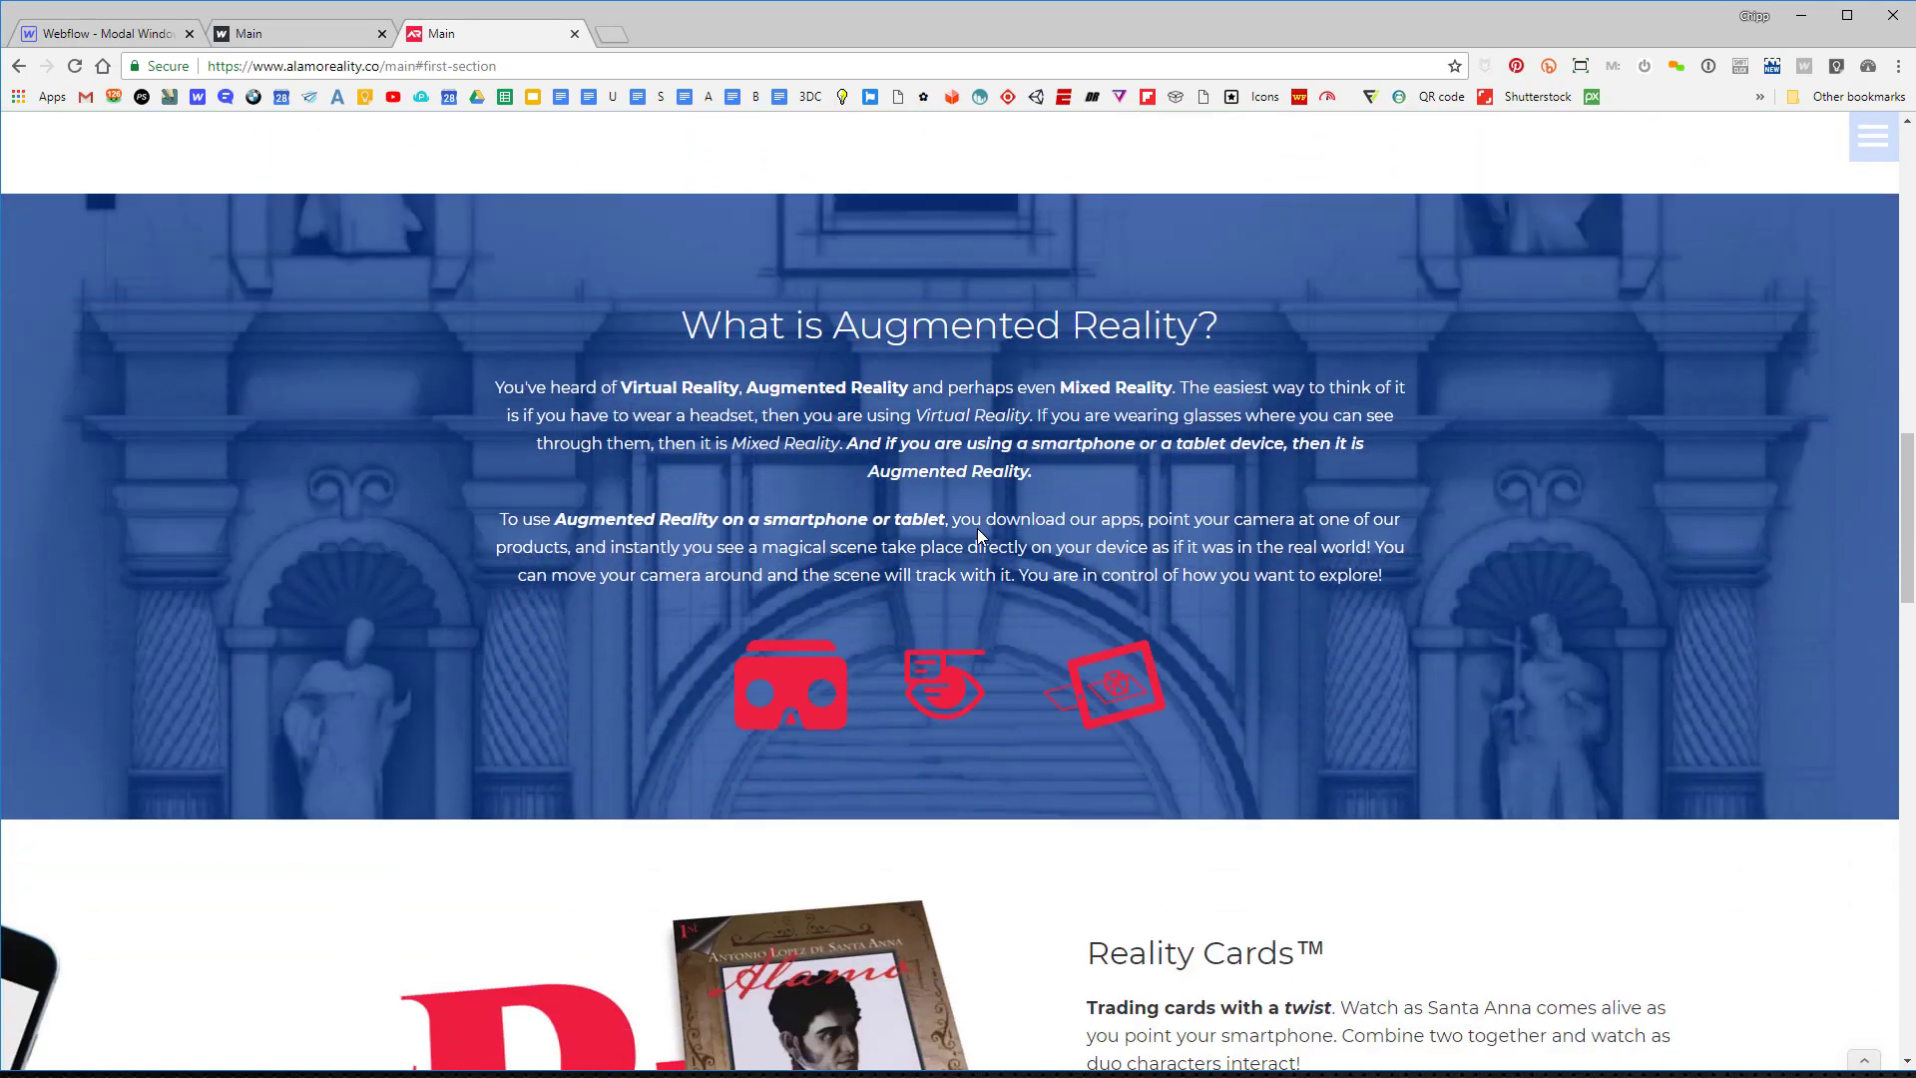
scroll(978, 536, down, 15)
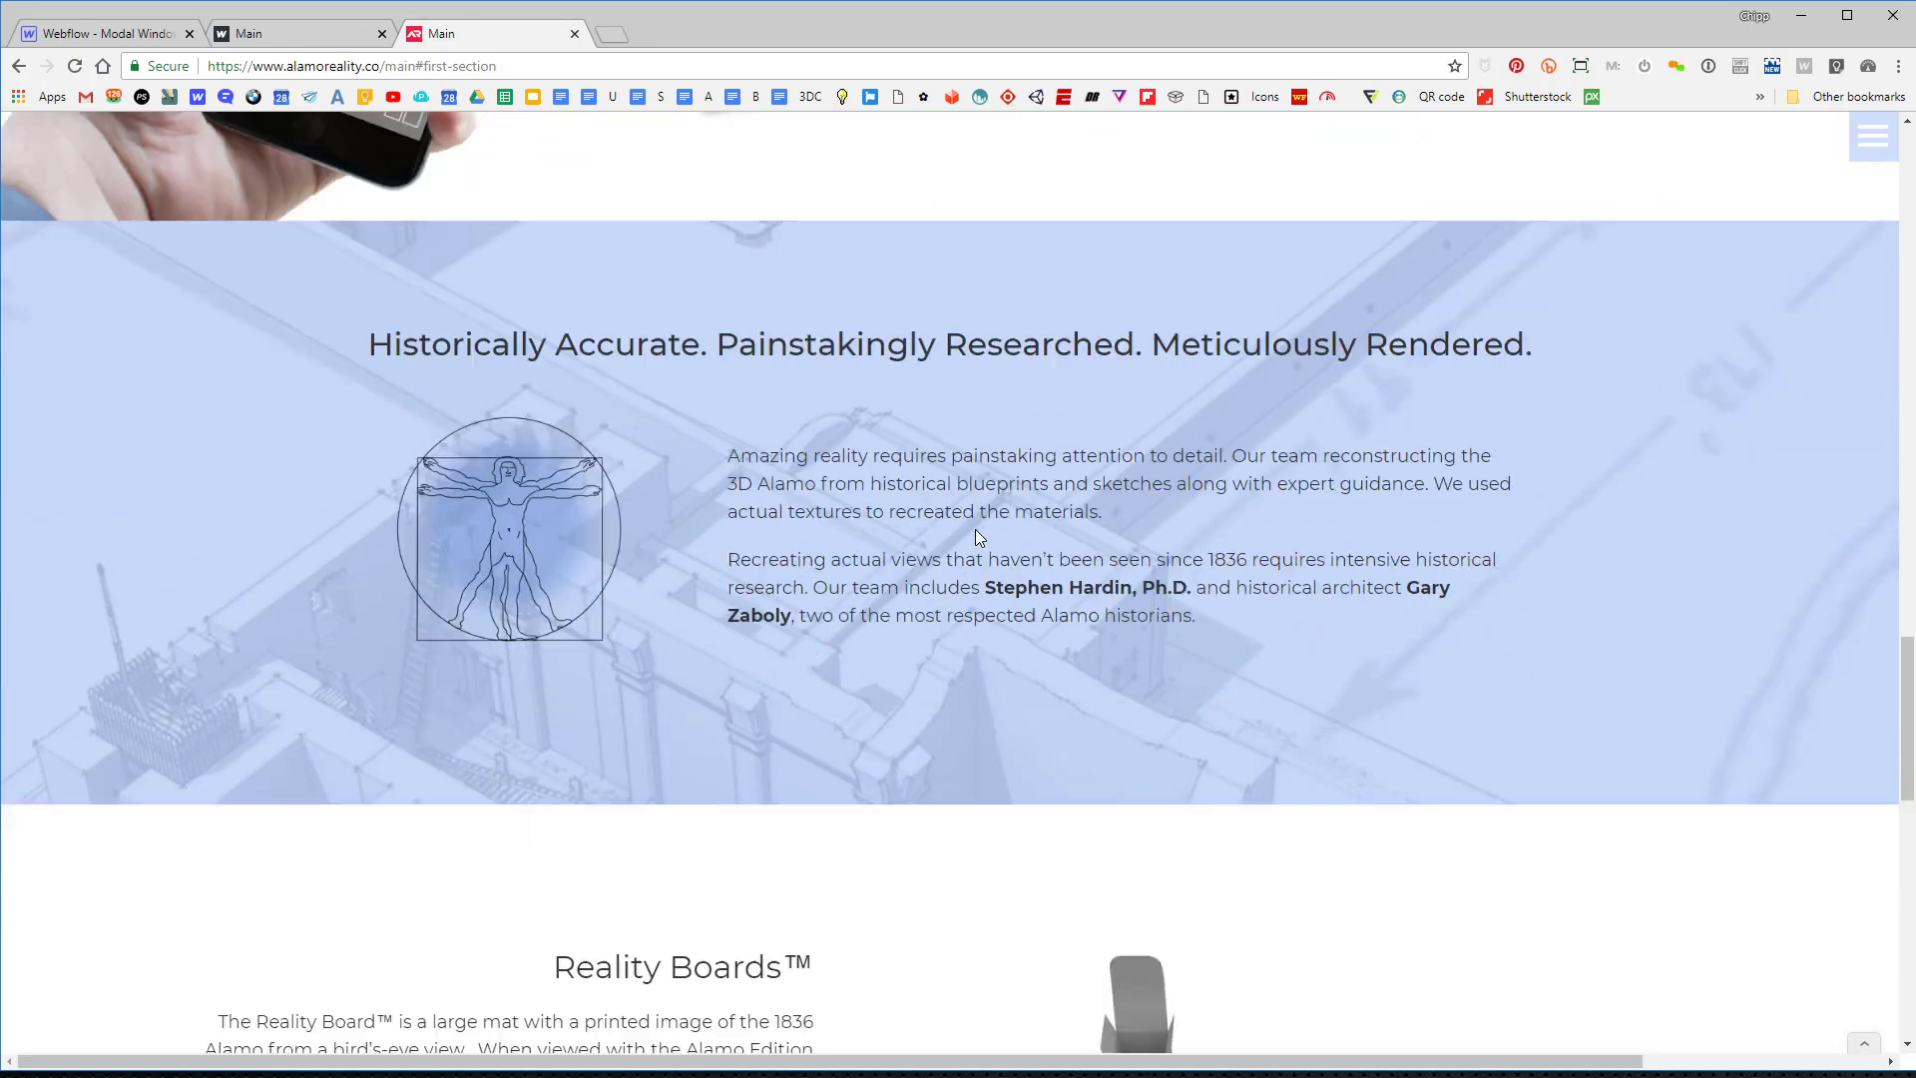
scroll(975, 539, down, 4)
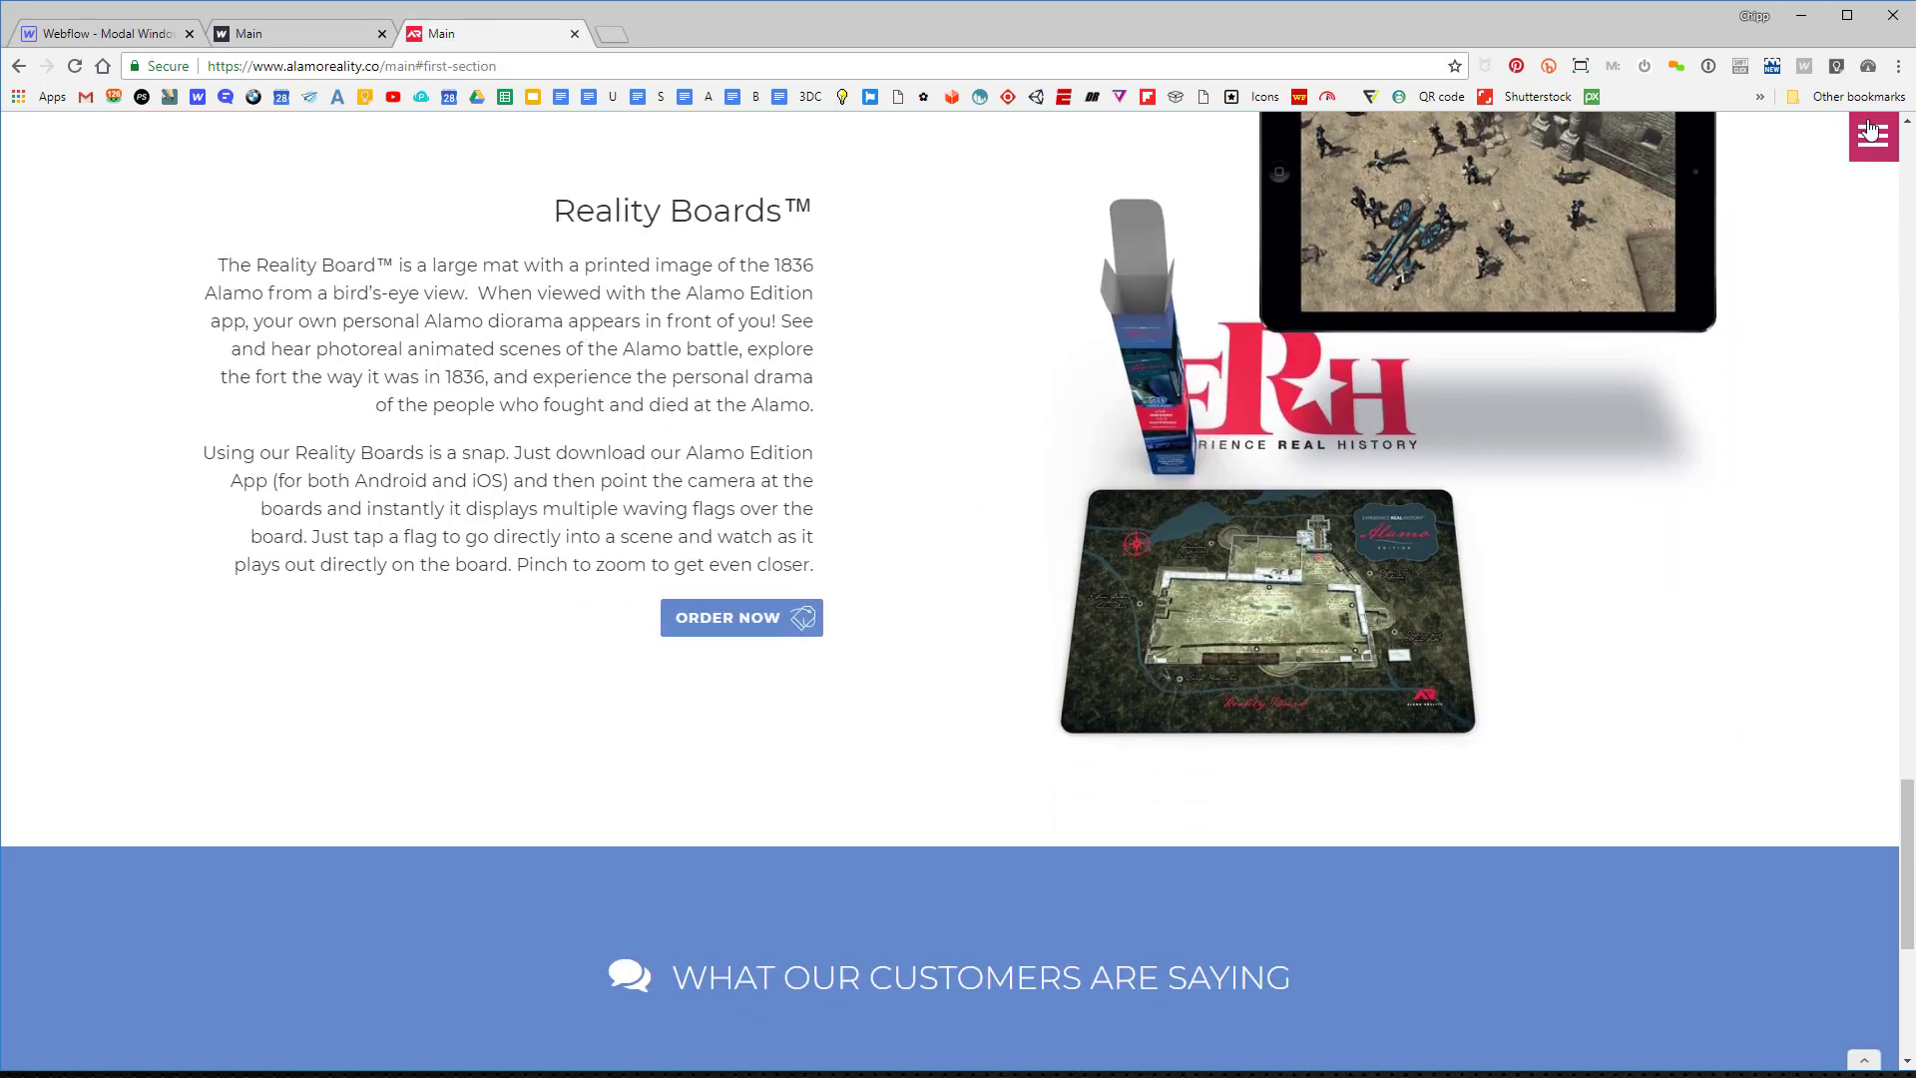
Go to the site's Blog page and examine the post "Soldados Attack the Long Barracks".
click(1873, 136)
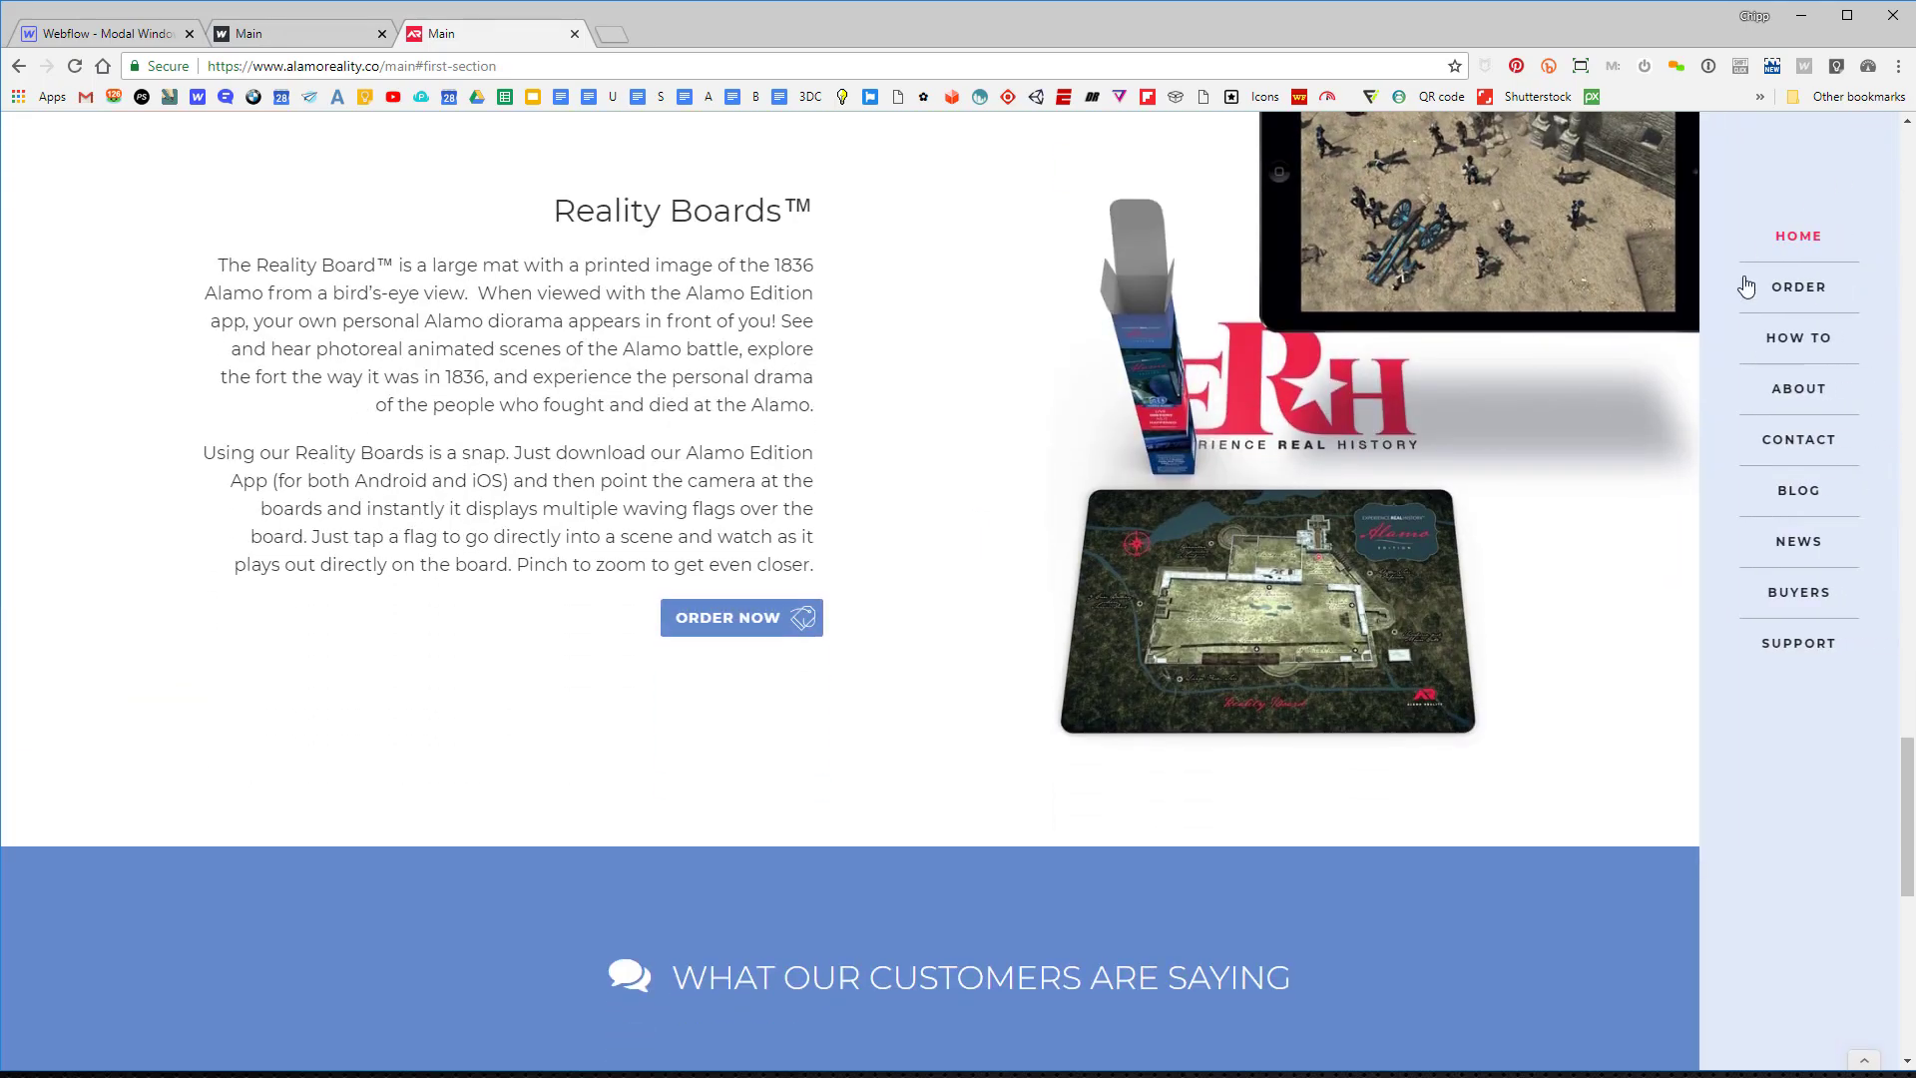
click(1809, 491)
scroll(1358, 524, down, 5)
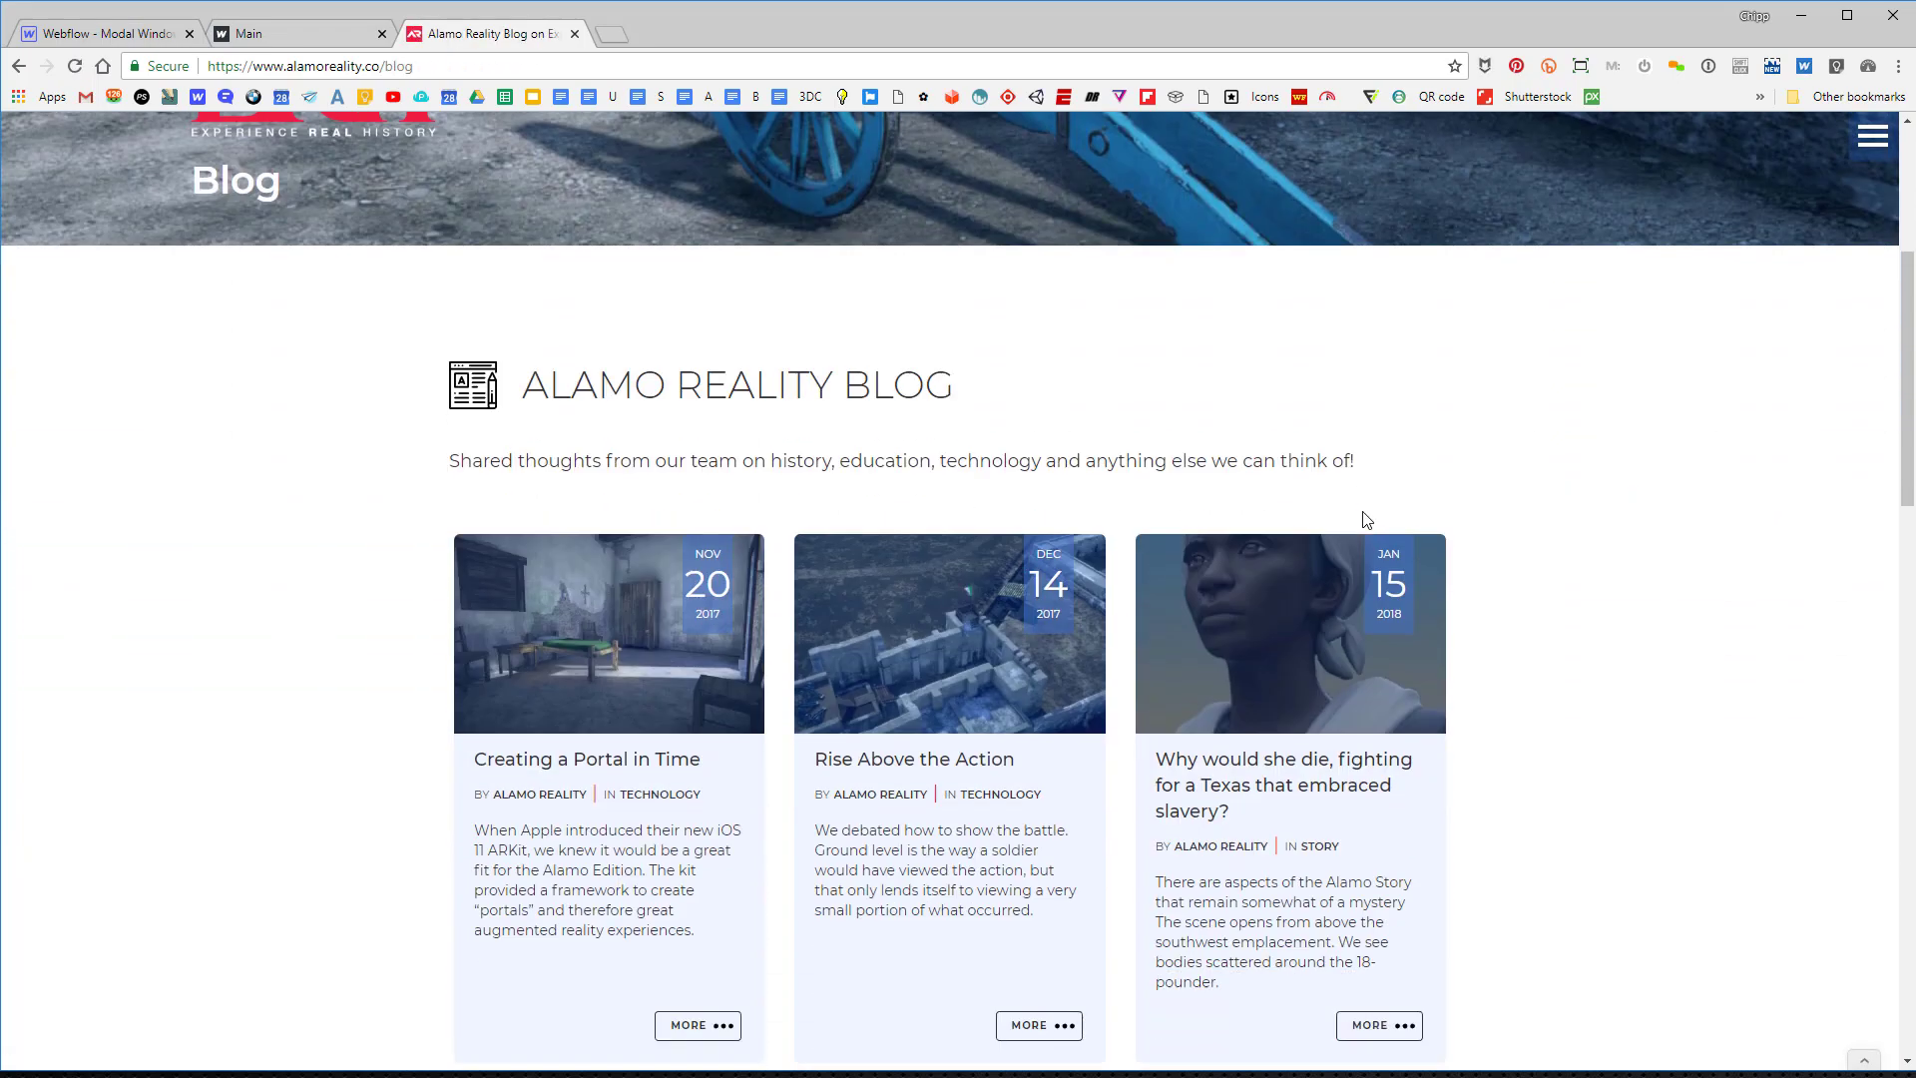
scroll(1372, 524, down, 11)
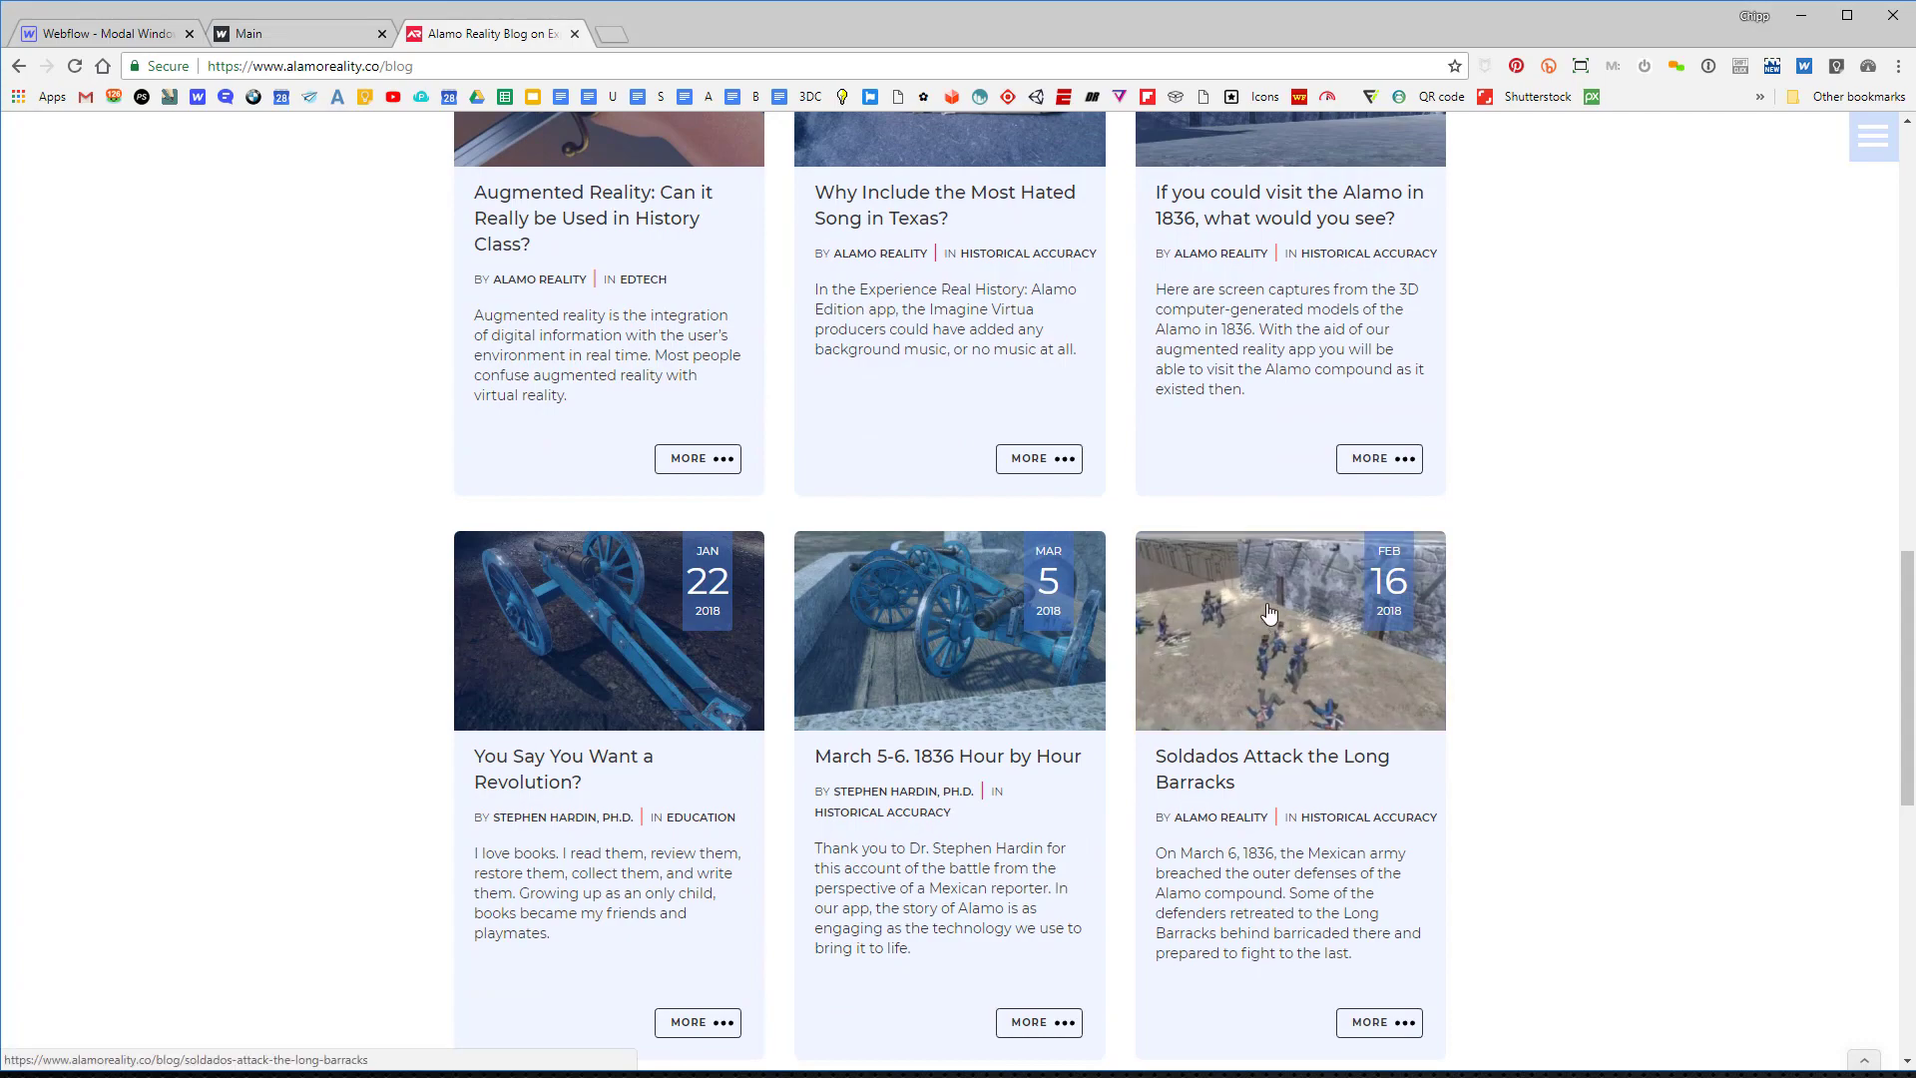
click(1268, 613)
scroll(1463, 559, down, 10)
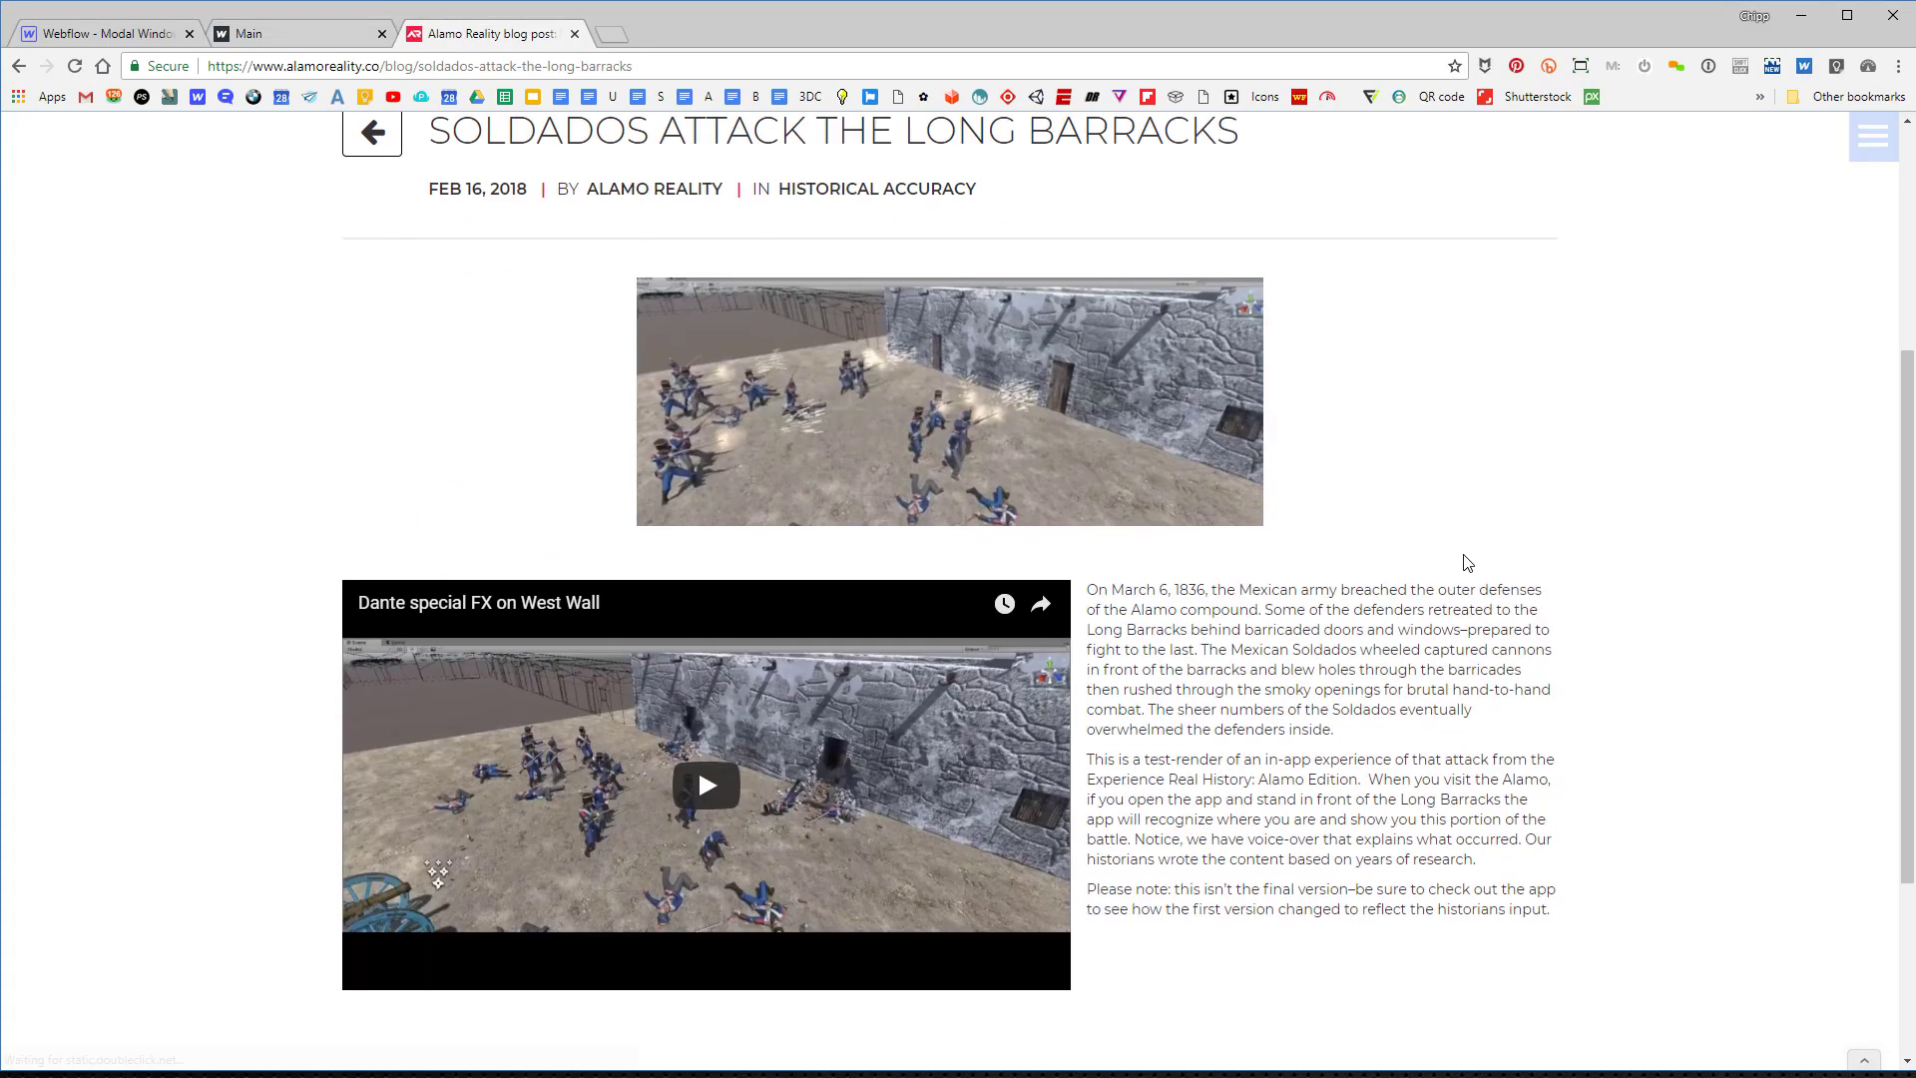
scroll(1464, 555, up, 7)
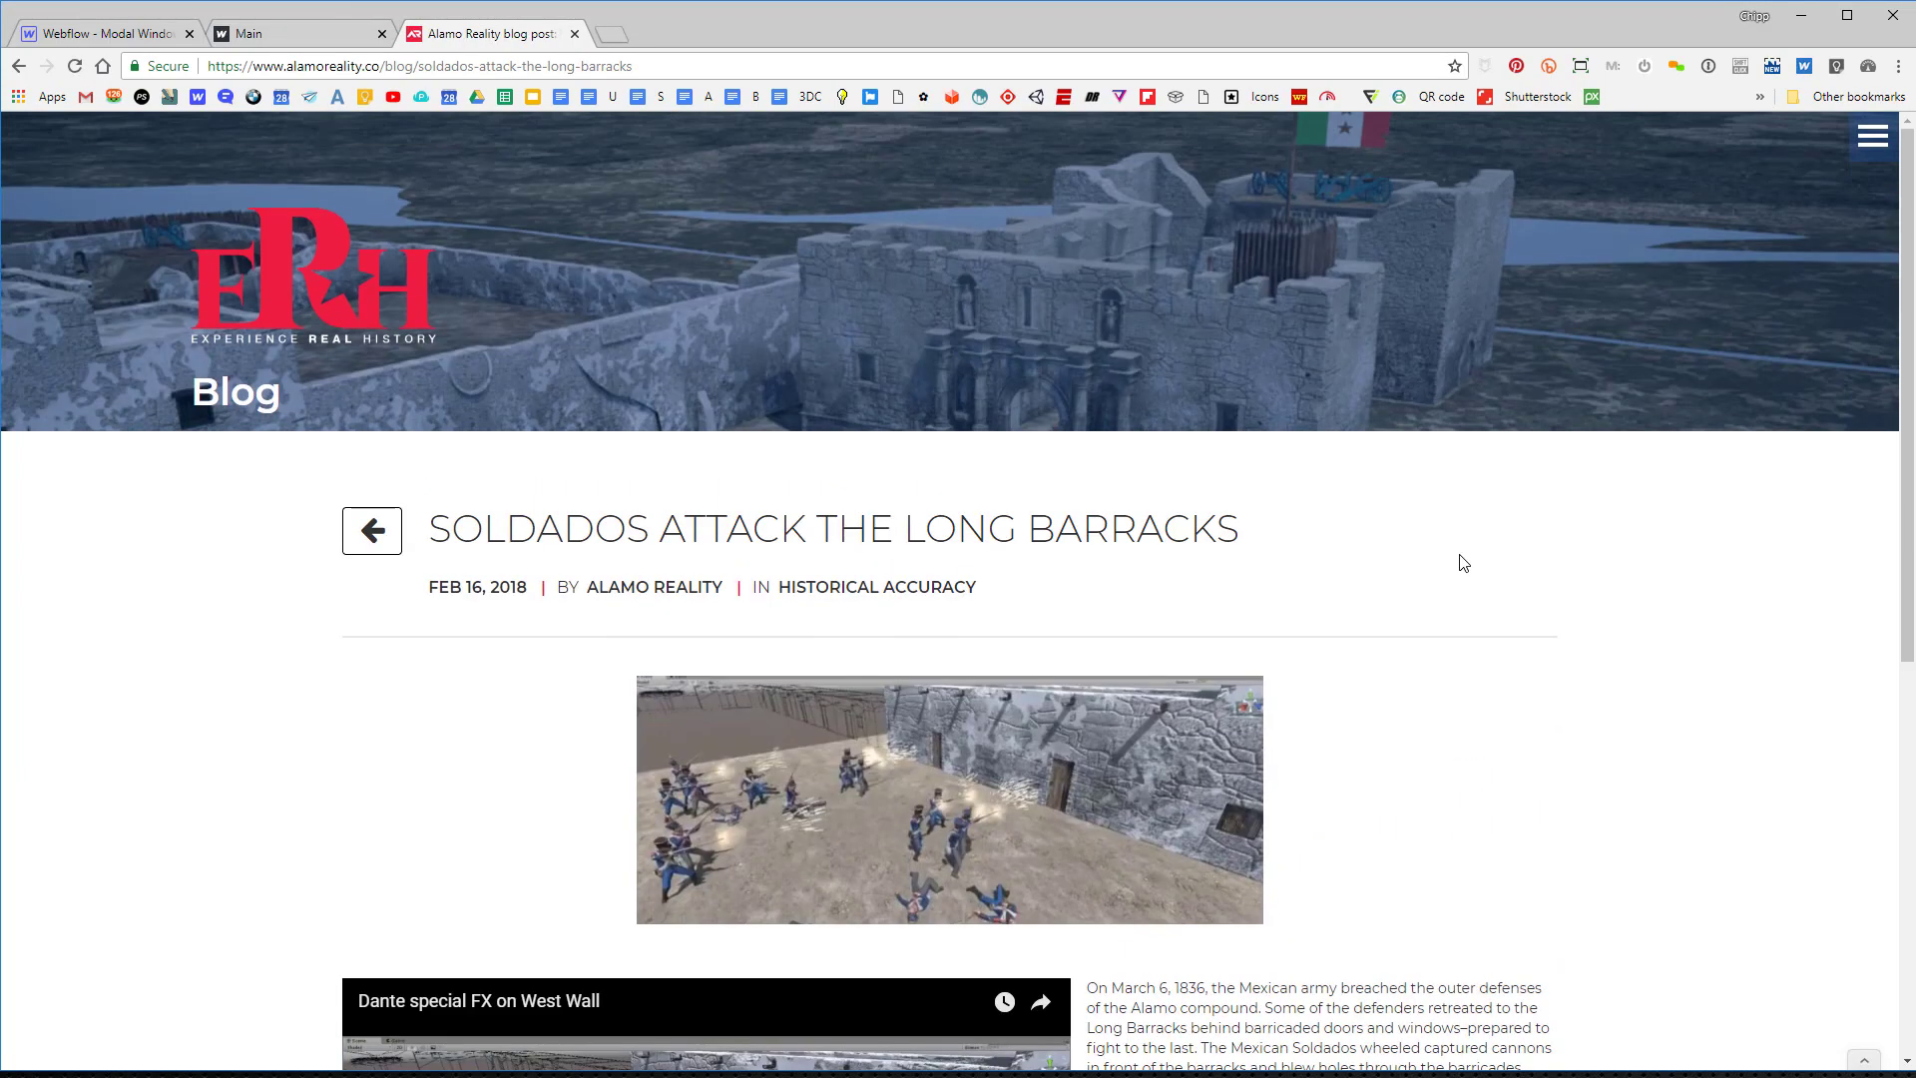
Leave the blog post and close both example site tabs to return to the Webflow Designer.
click(372, 530)
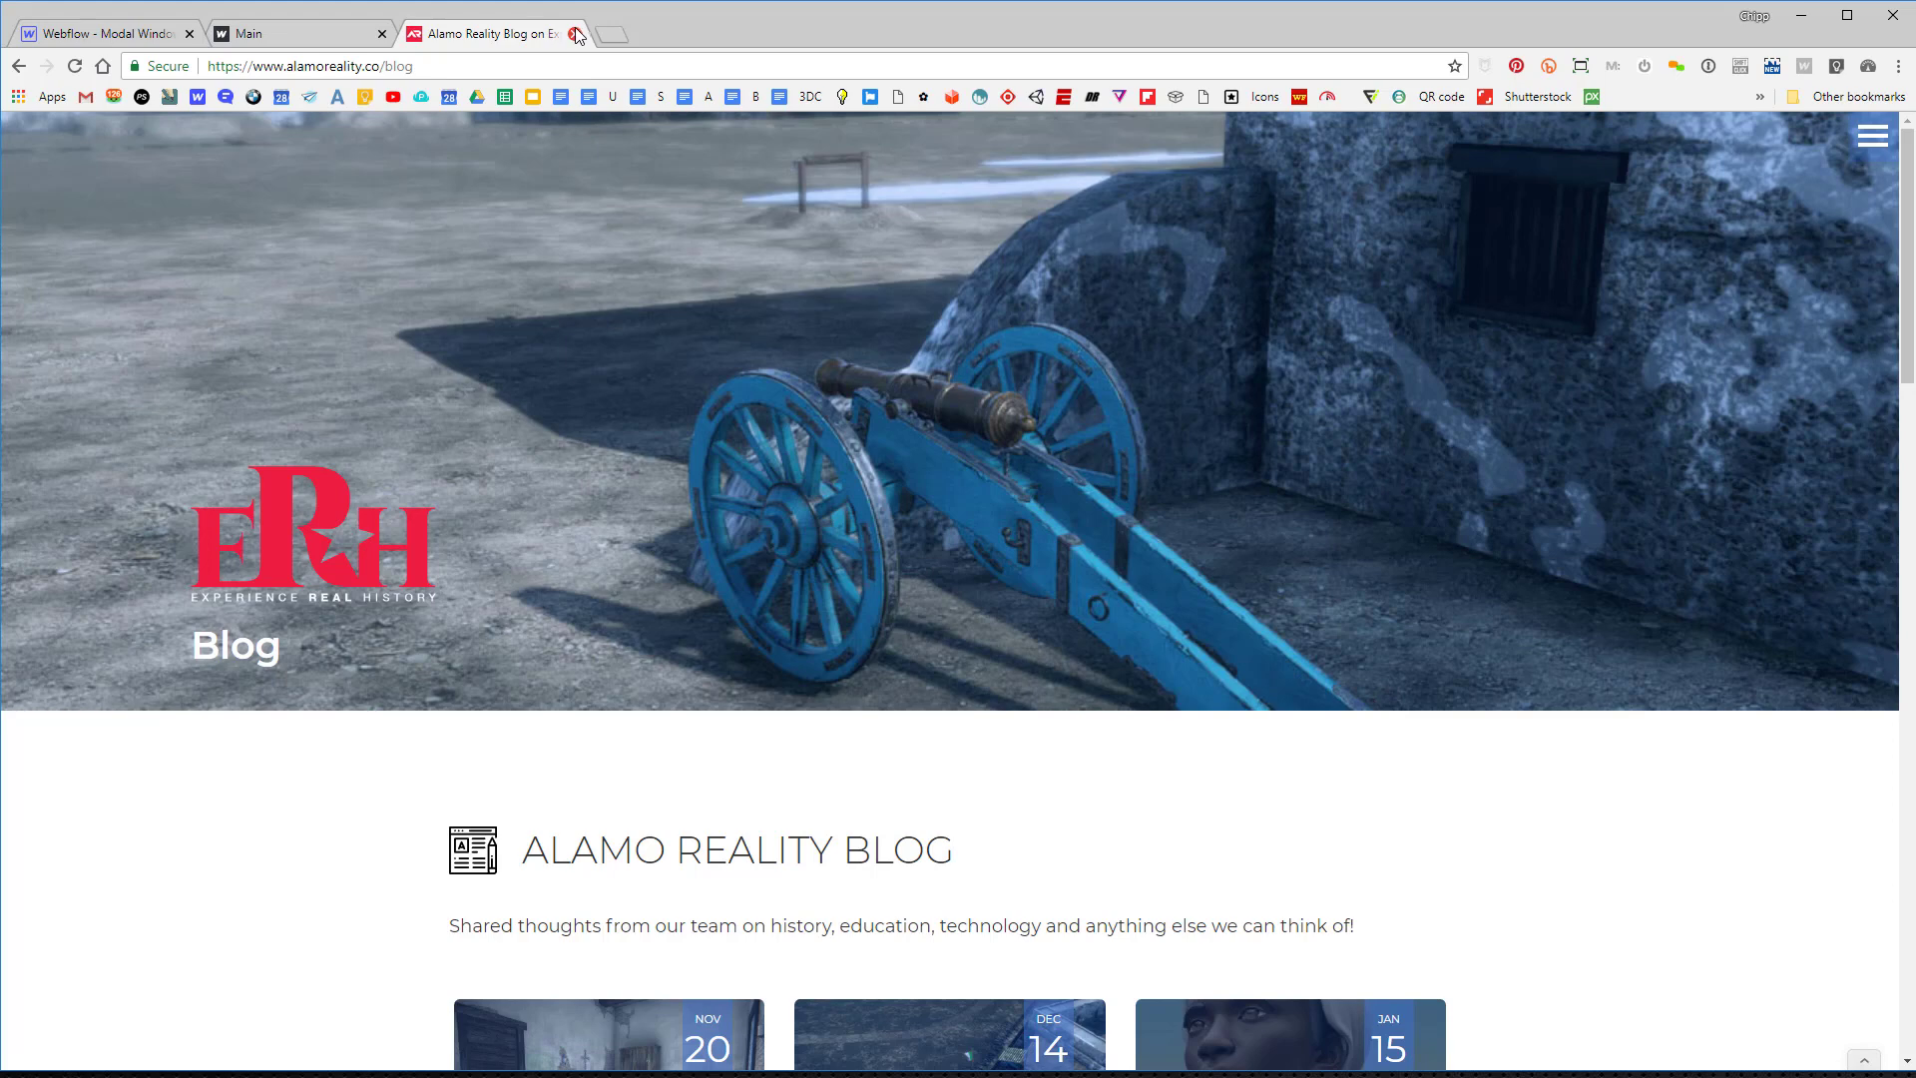
click(574, 34)
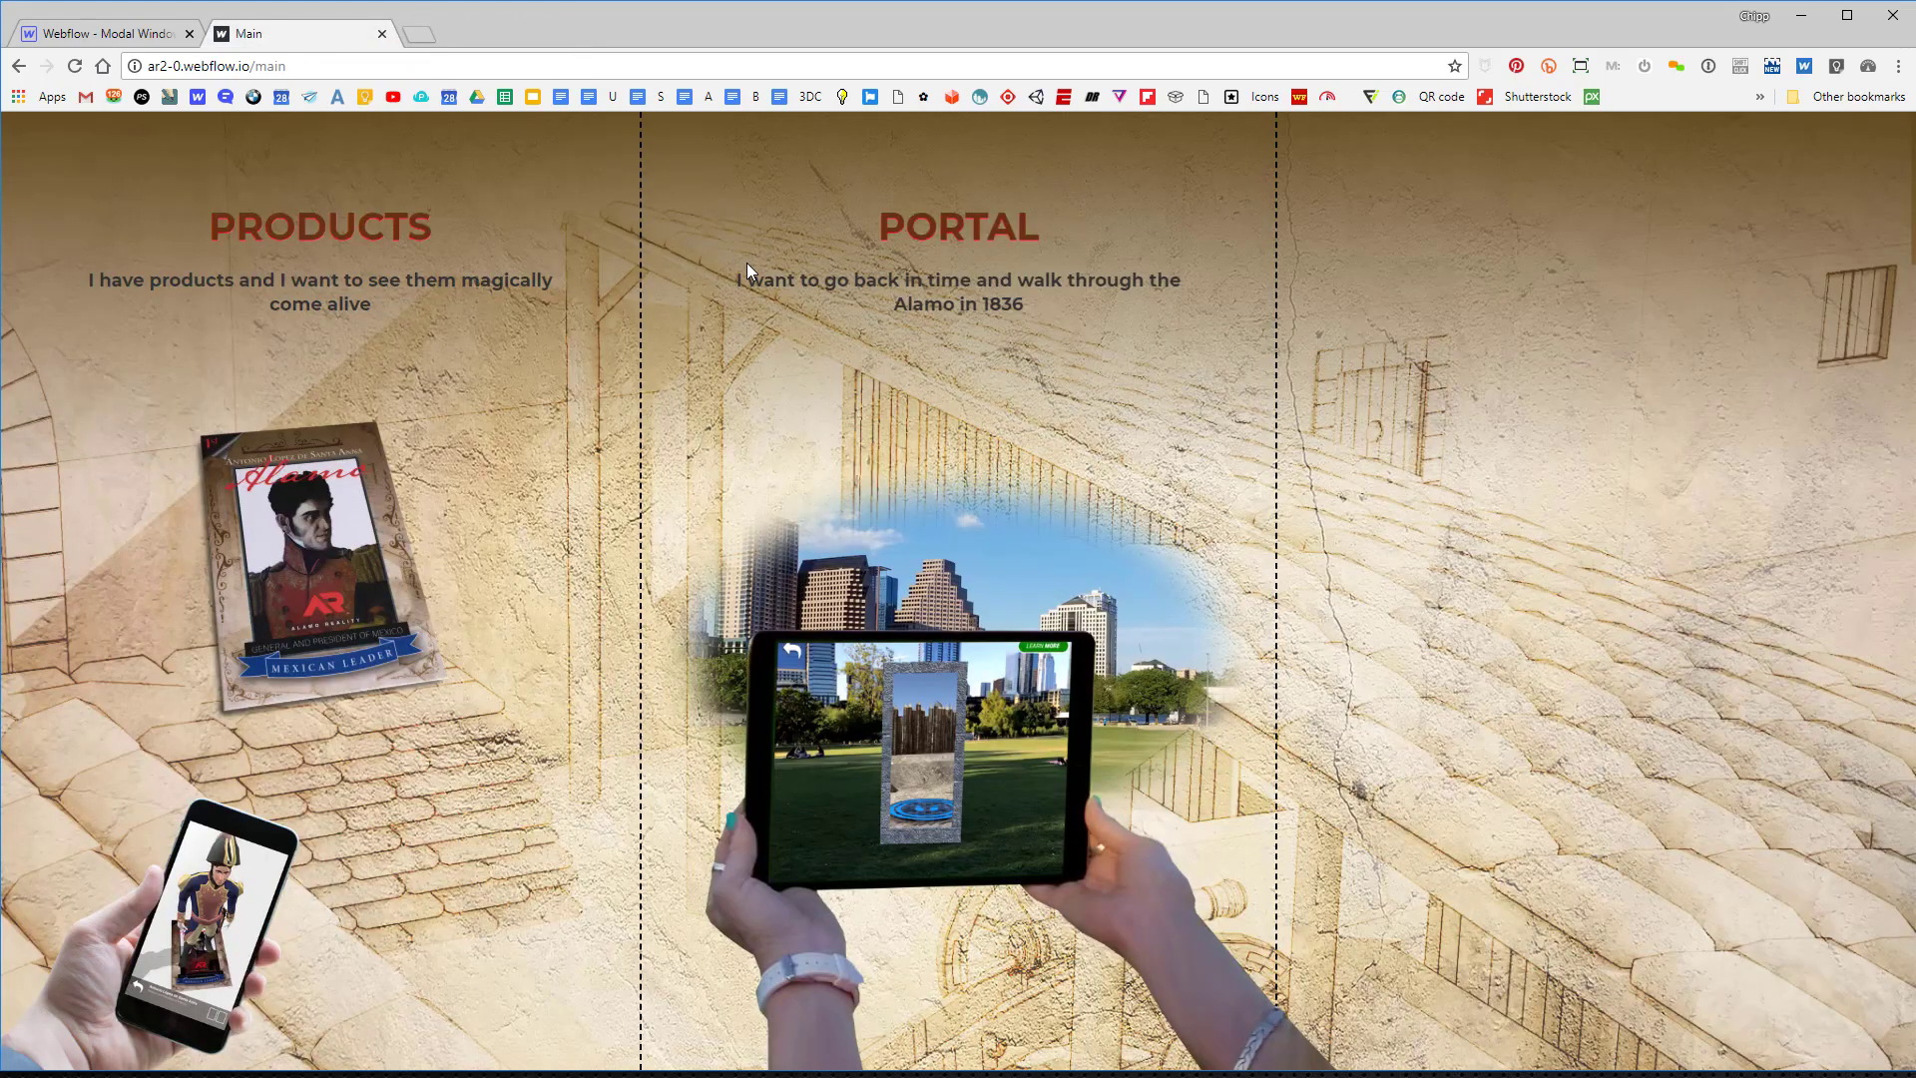
click(382, 34)
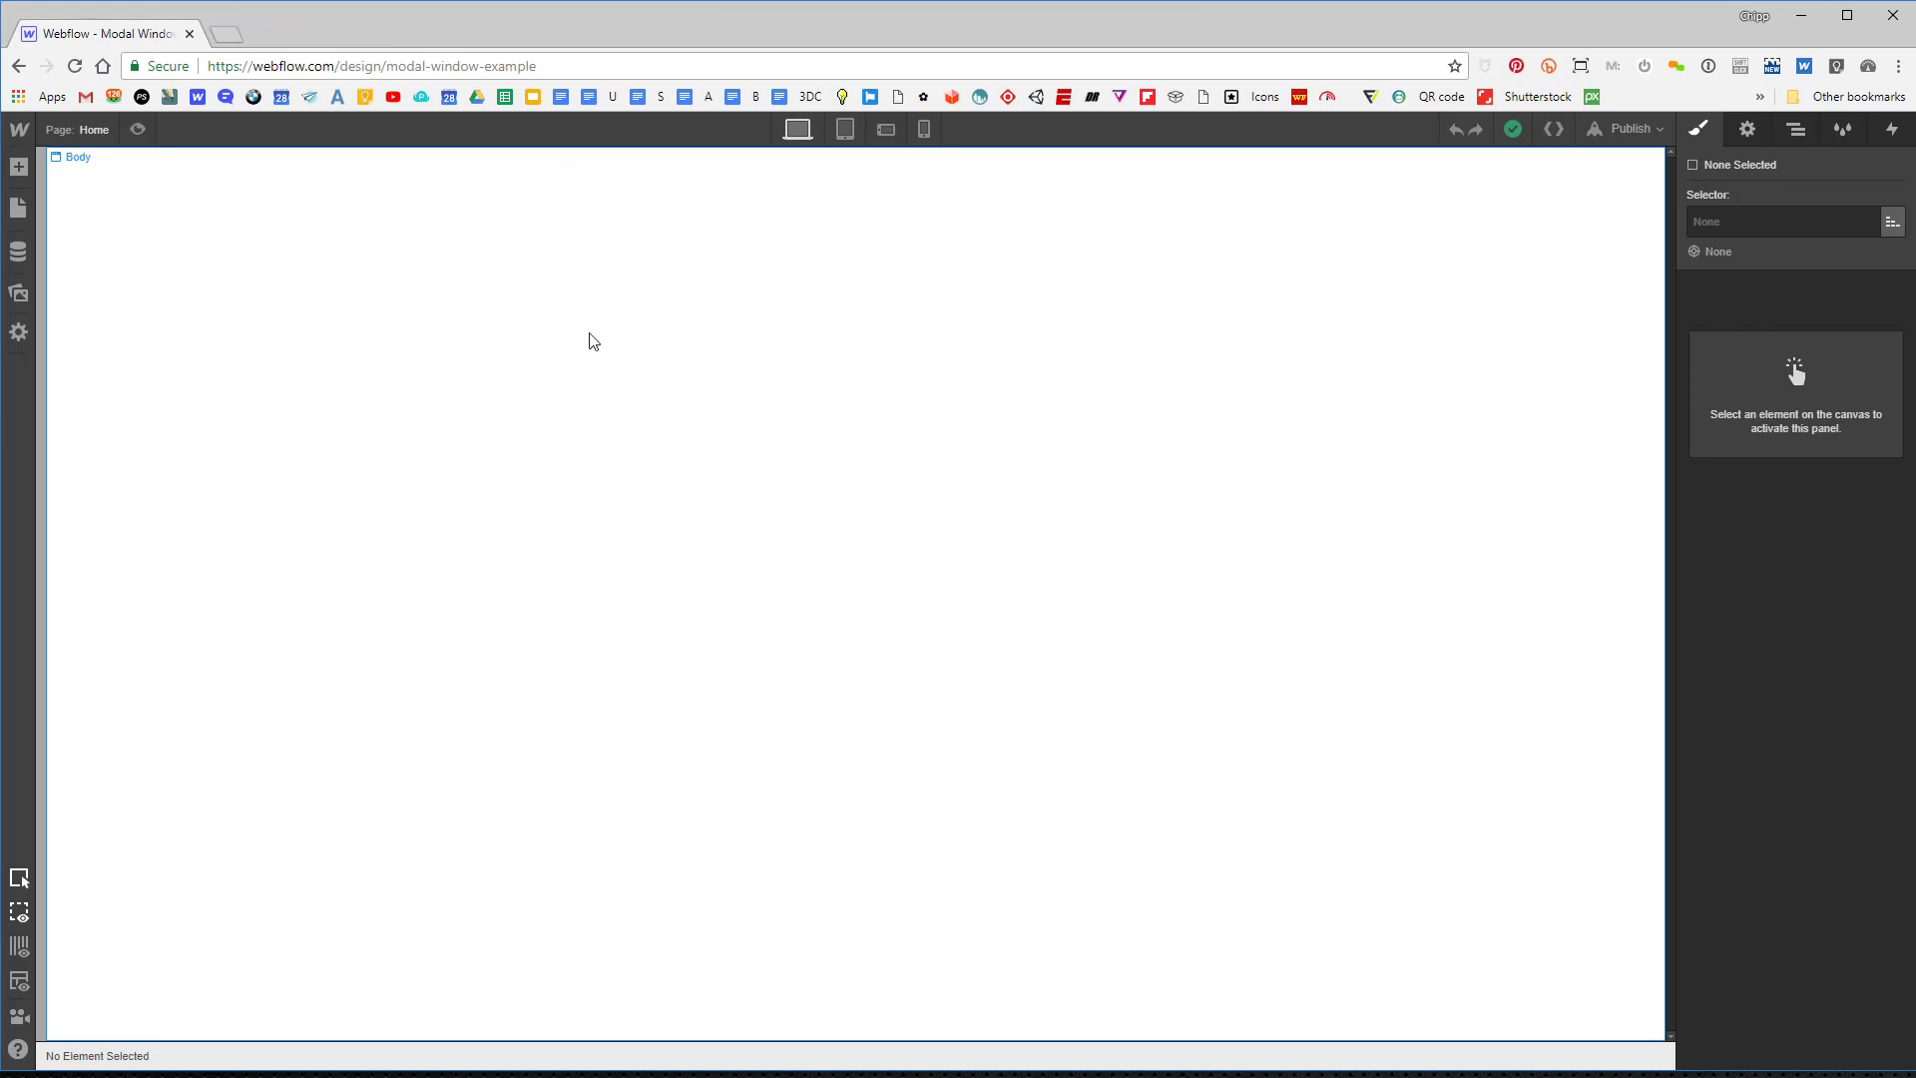
Add a Section to the empty page body and set its height to 2000 px.
click(24, 171)
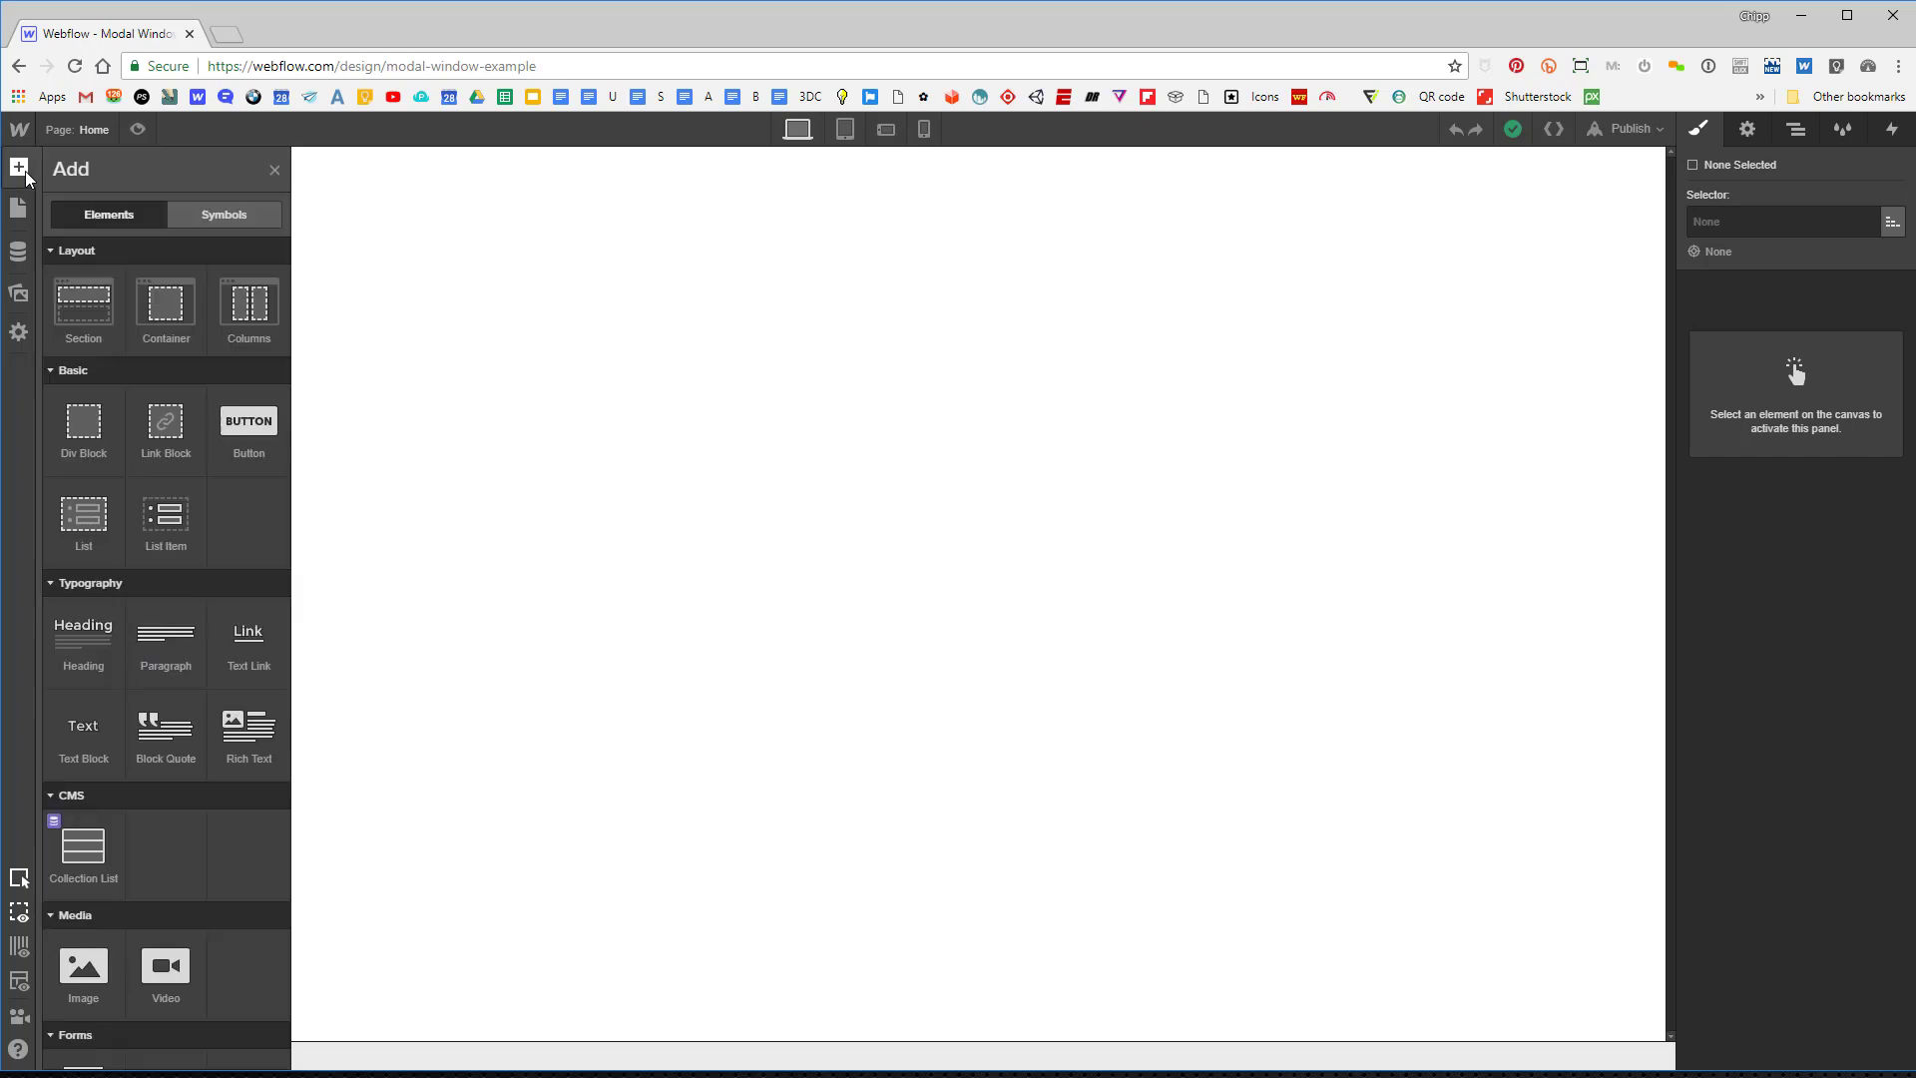
click(89, 313)
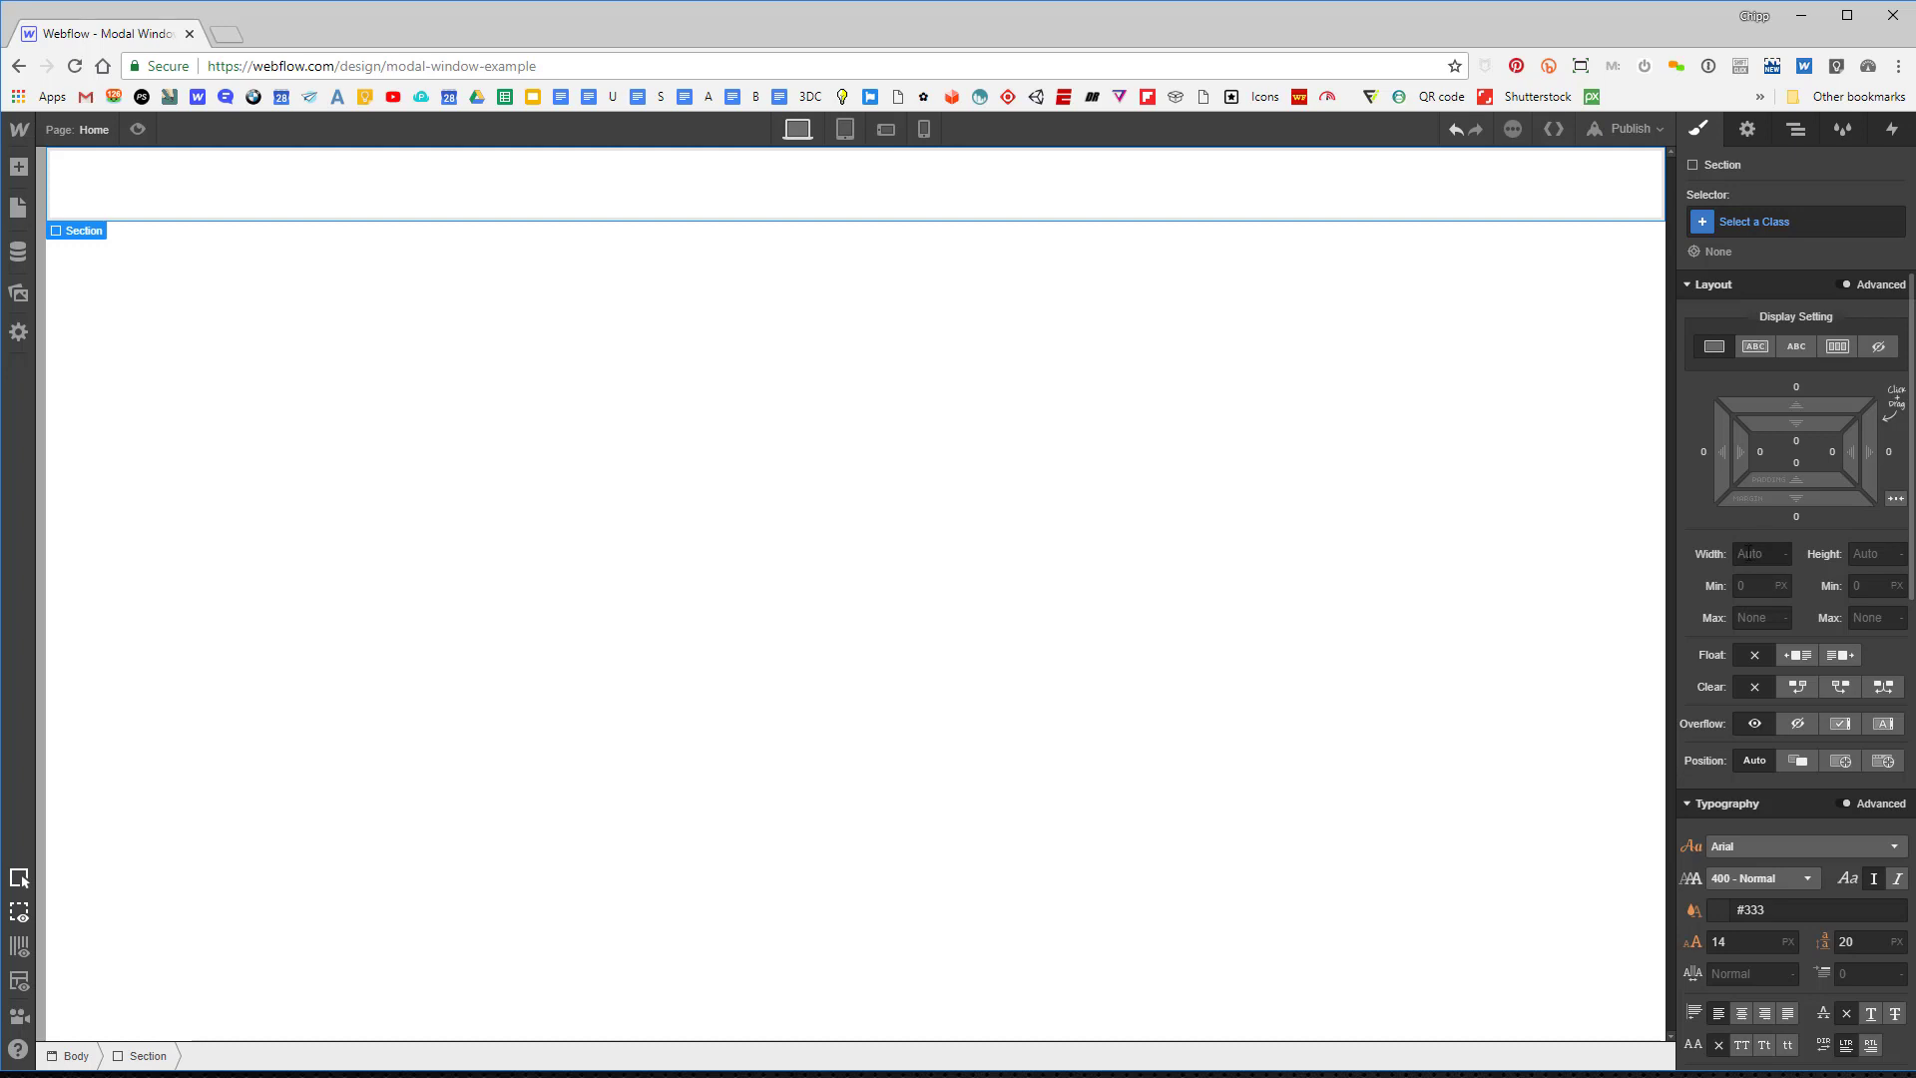
click(1878, 549)
text(2000)
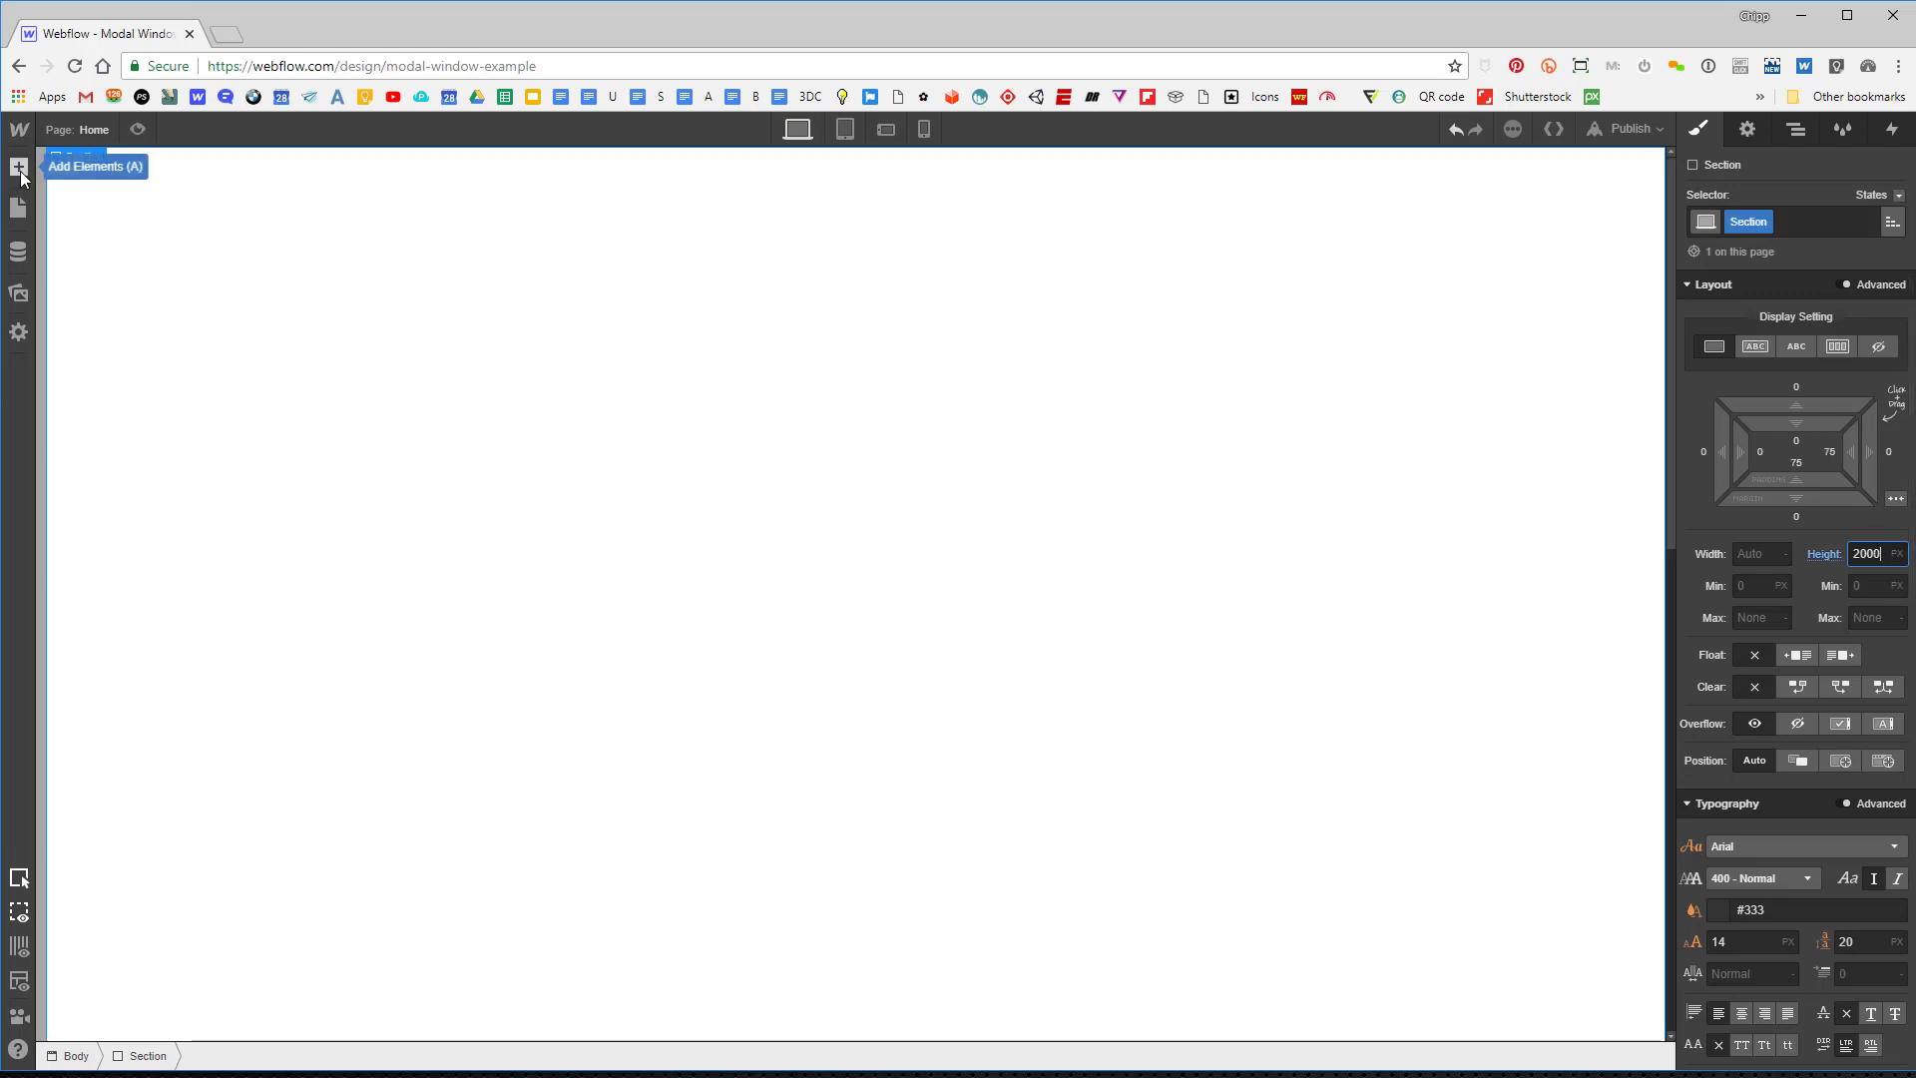
Upload the image IMG-0067 (2).png from the Downloads folder to the site assets.
click(17, 292)
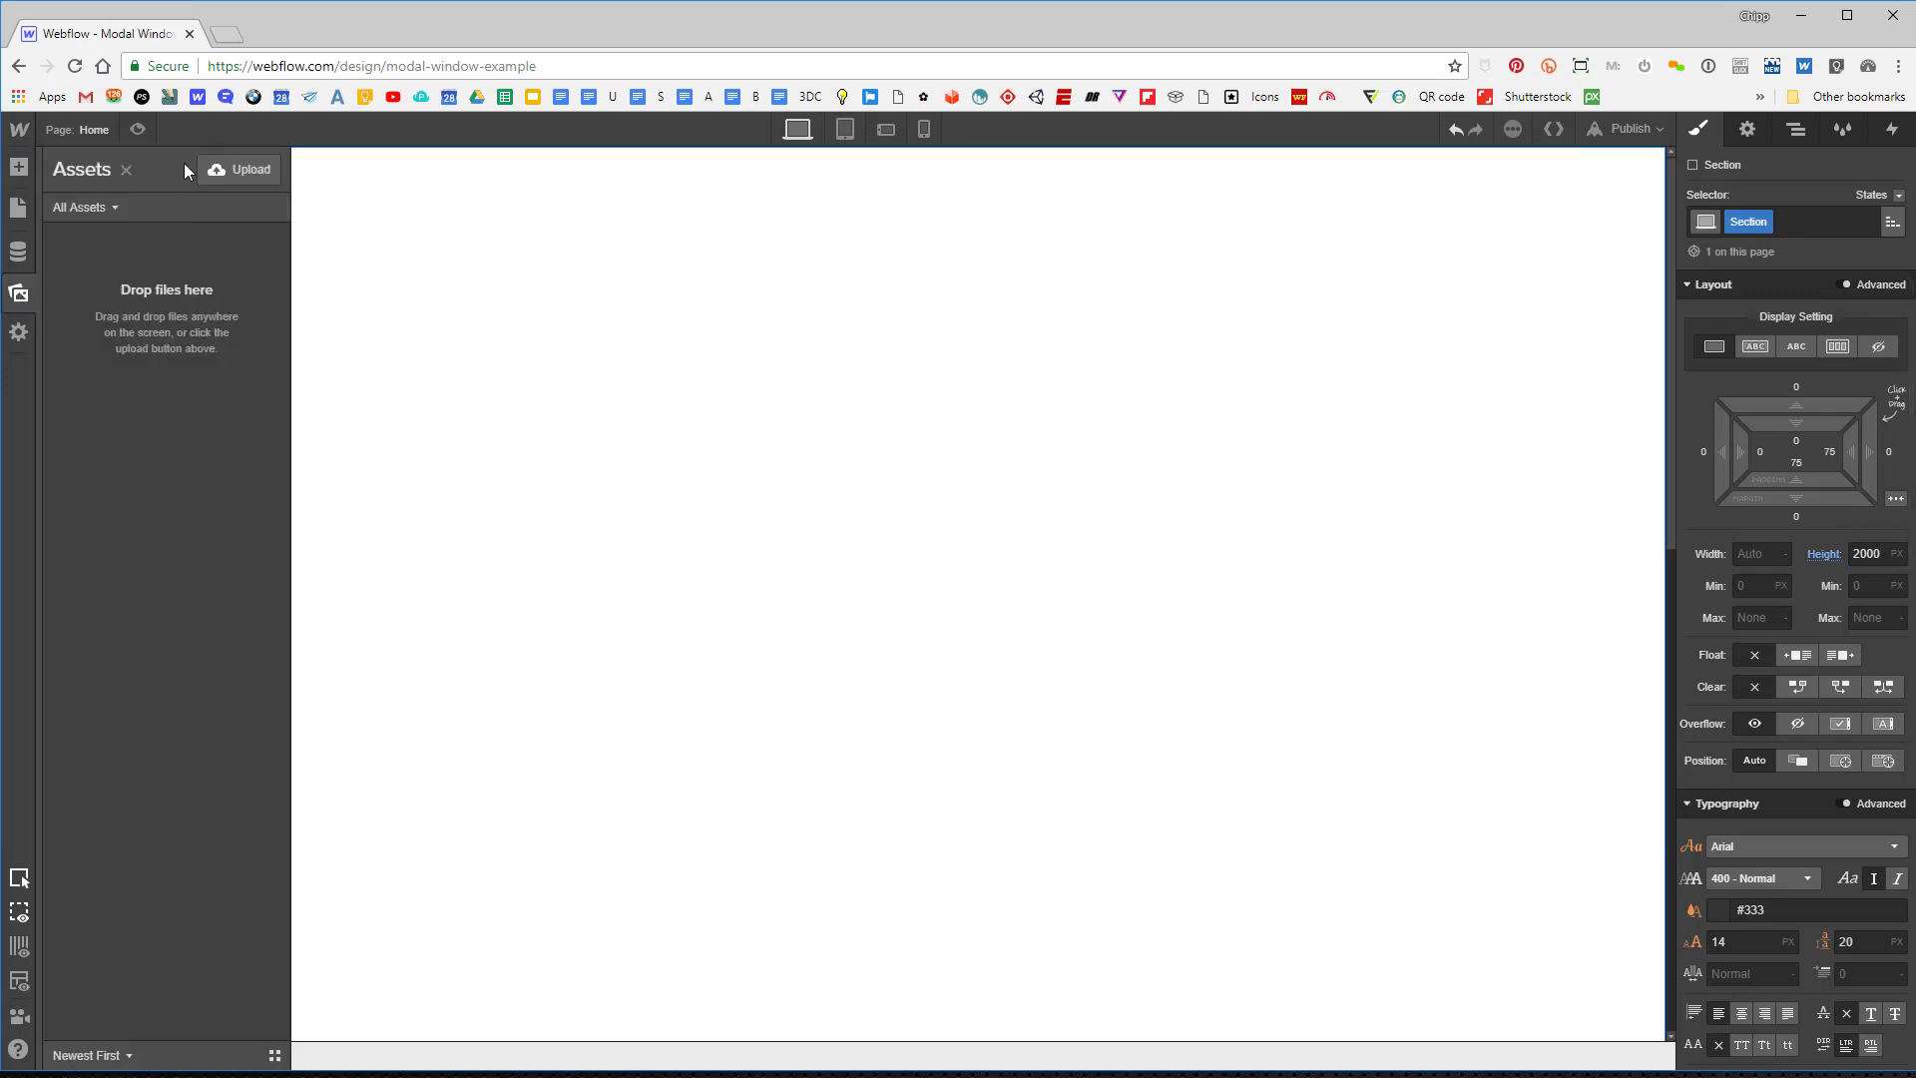
click(237, 174)
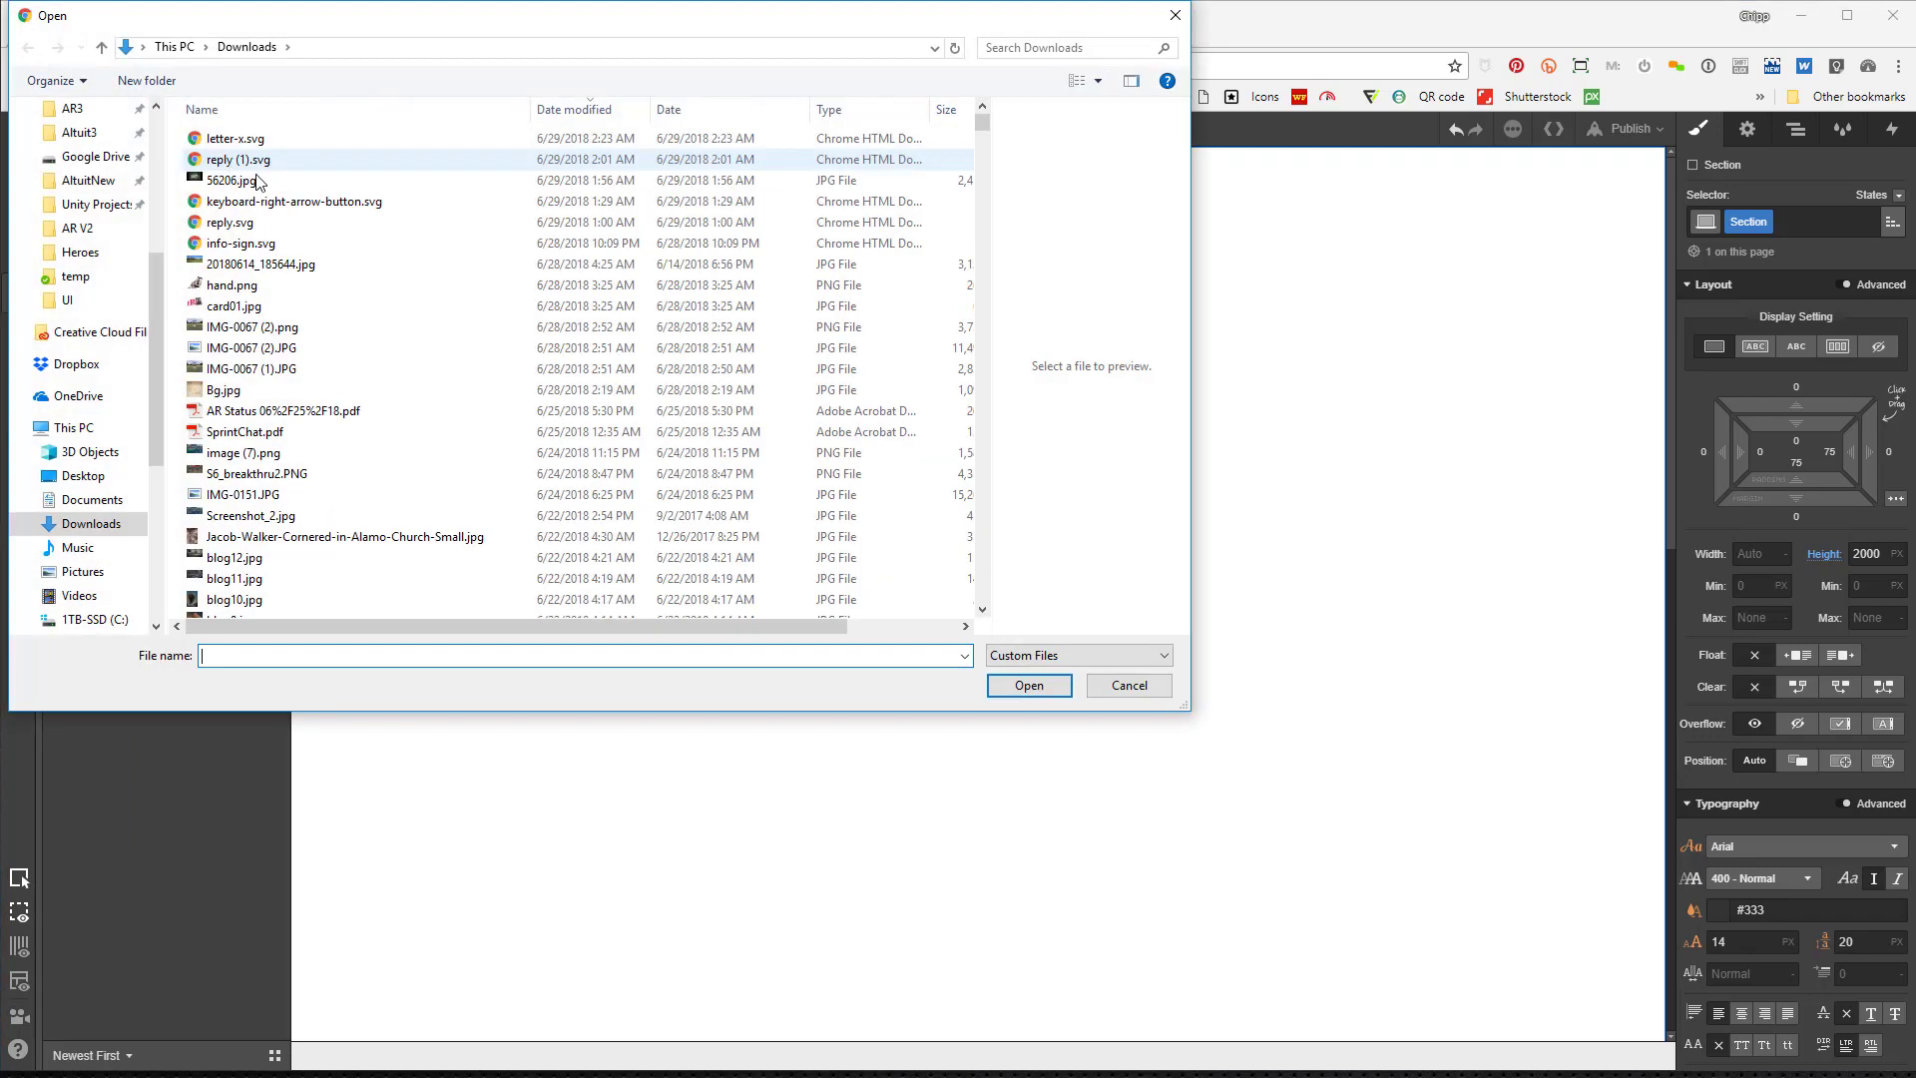
click(265, 328)
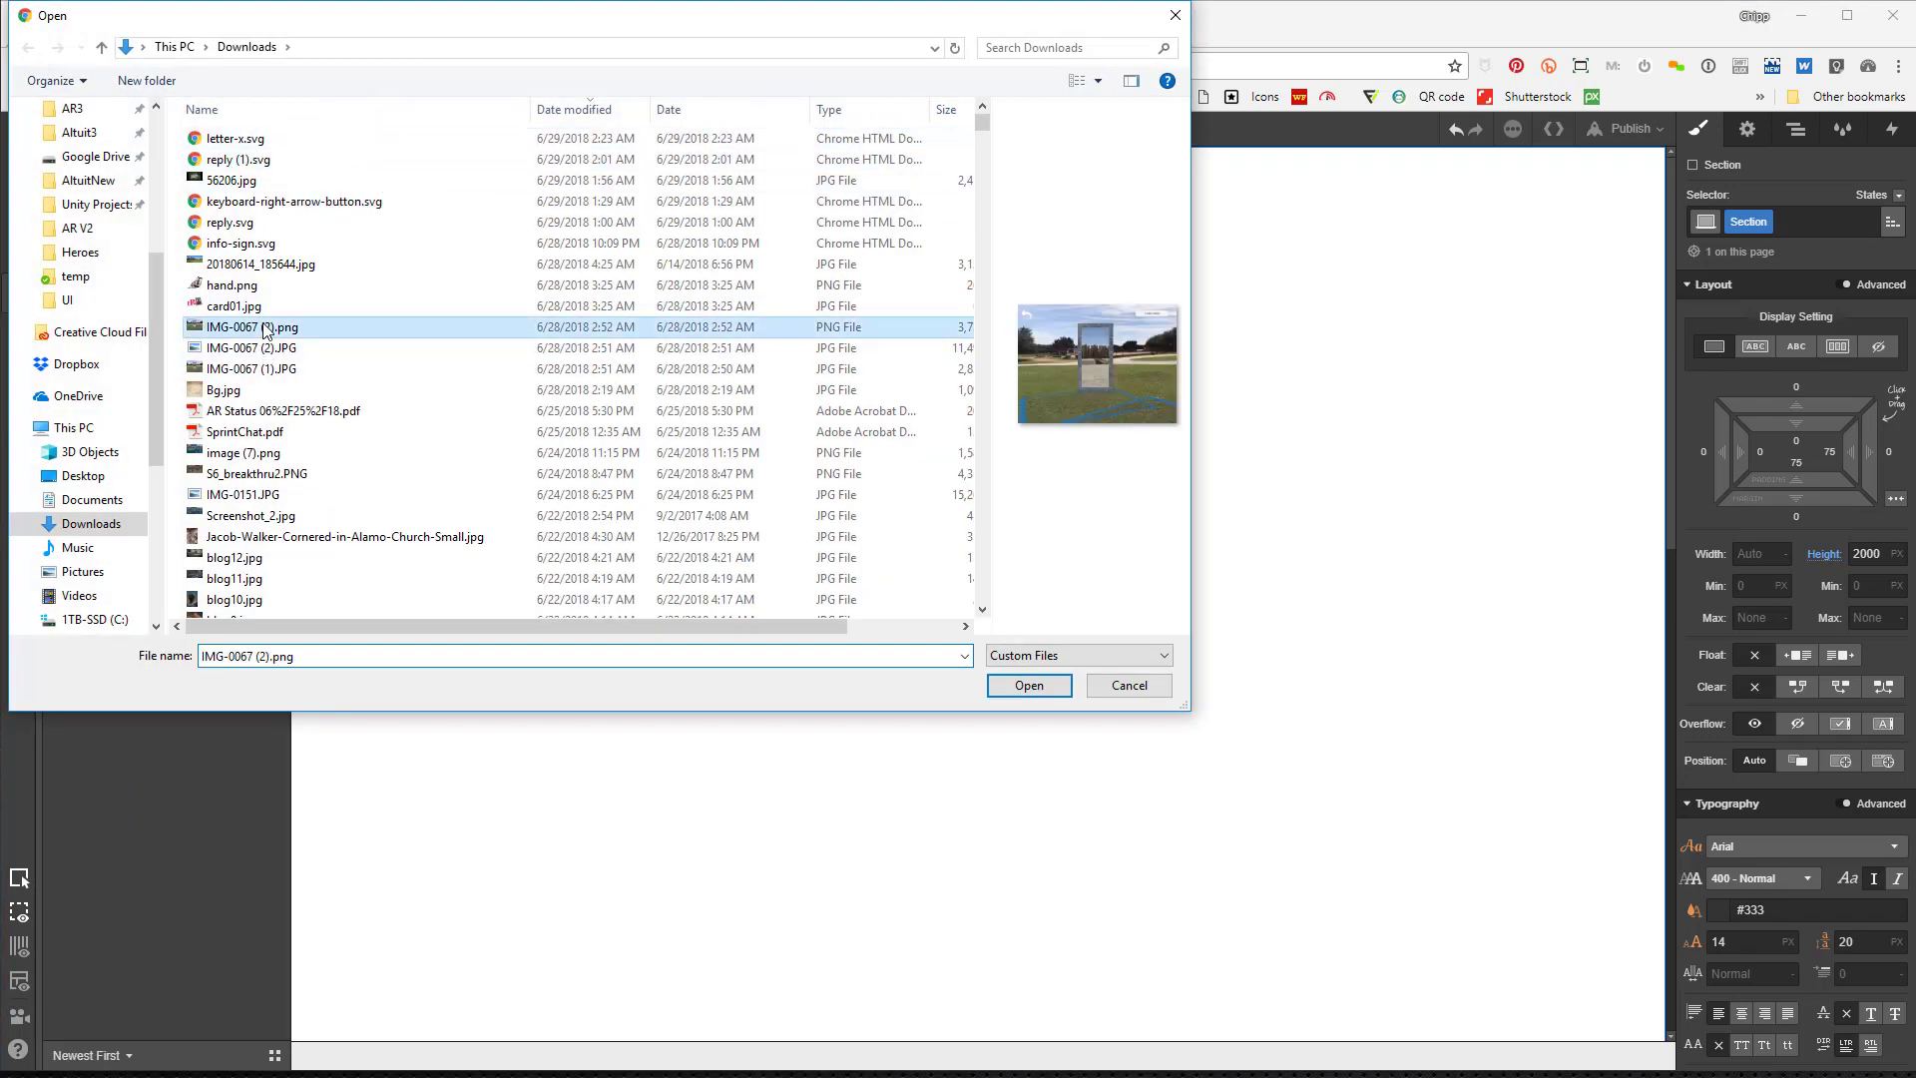
click(1030, 688)
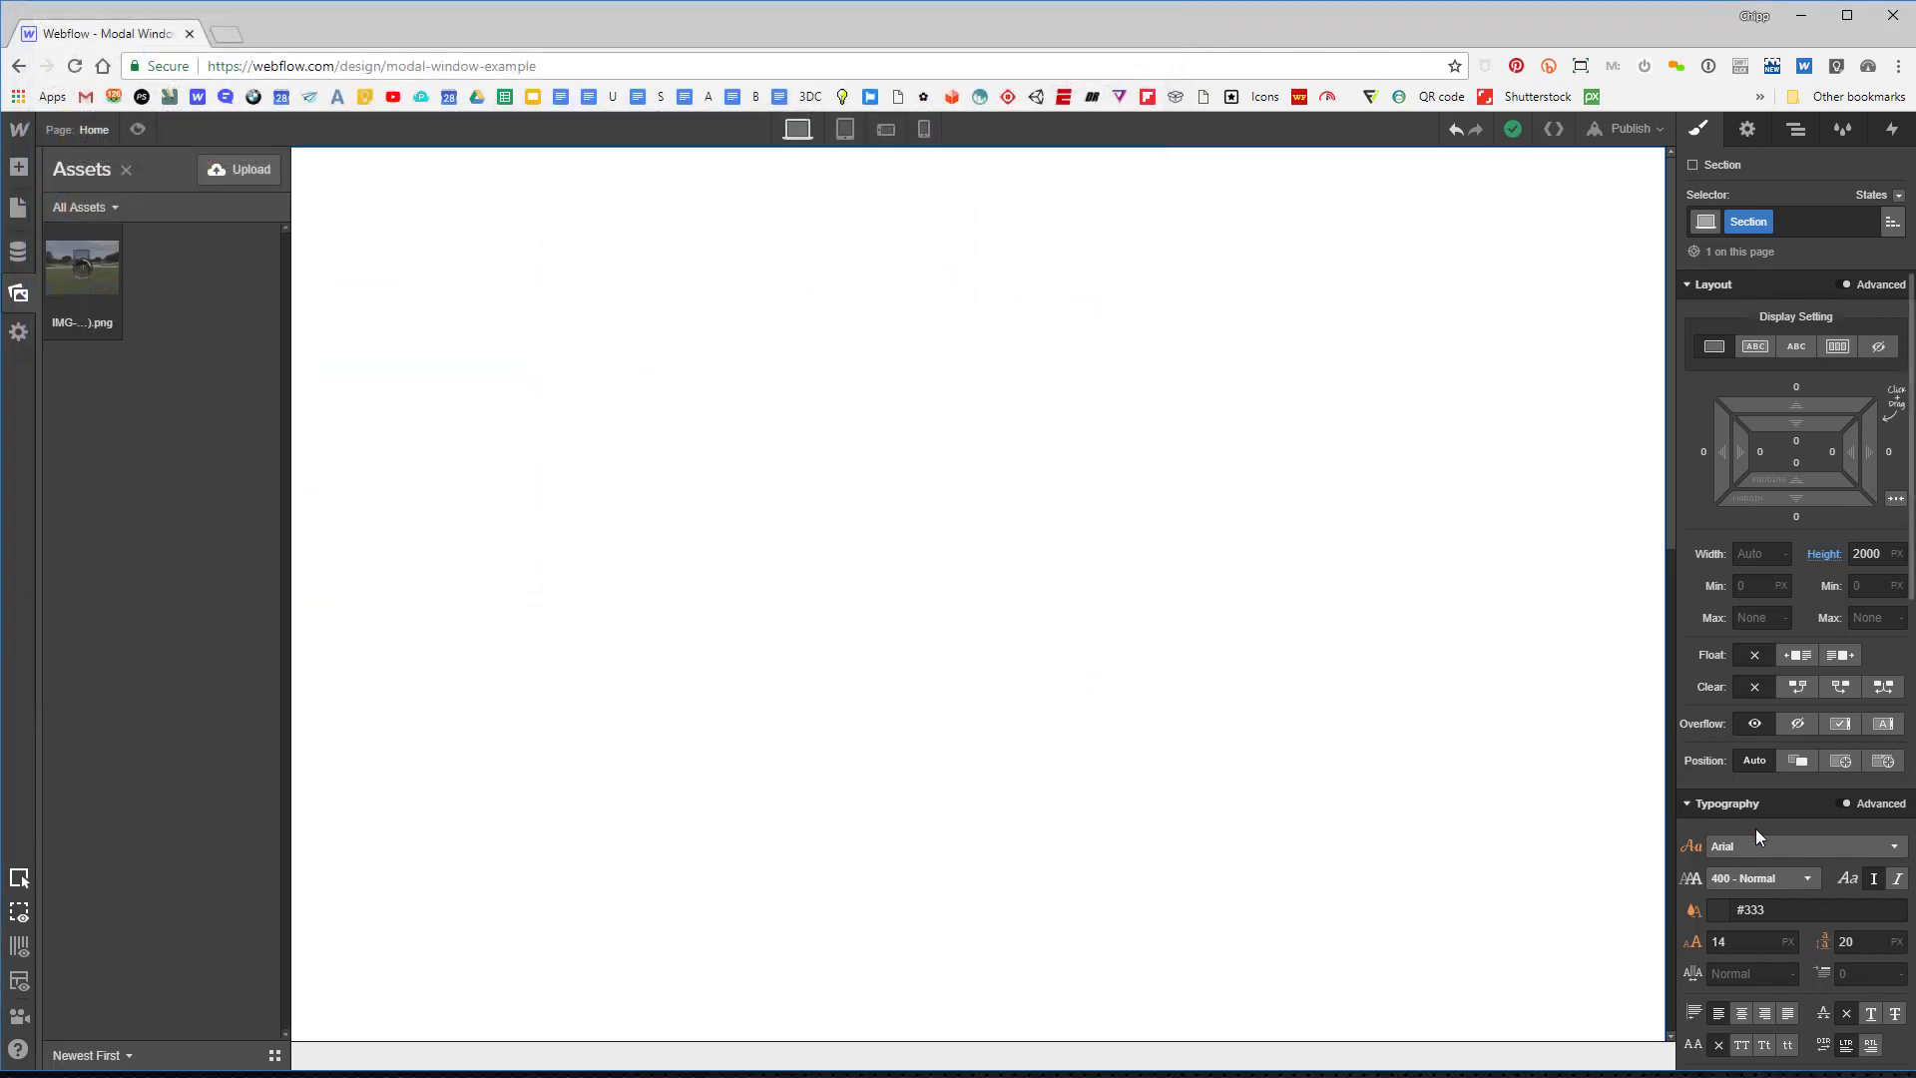
Add a background image to the section using the uploaded IMG-0067 (2).png.
scroll(1830, 817, down, 10)
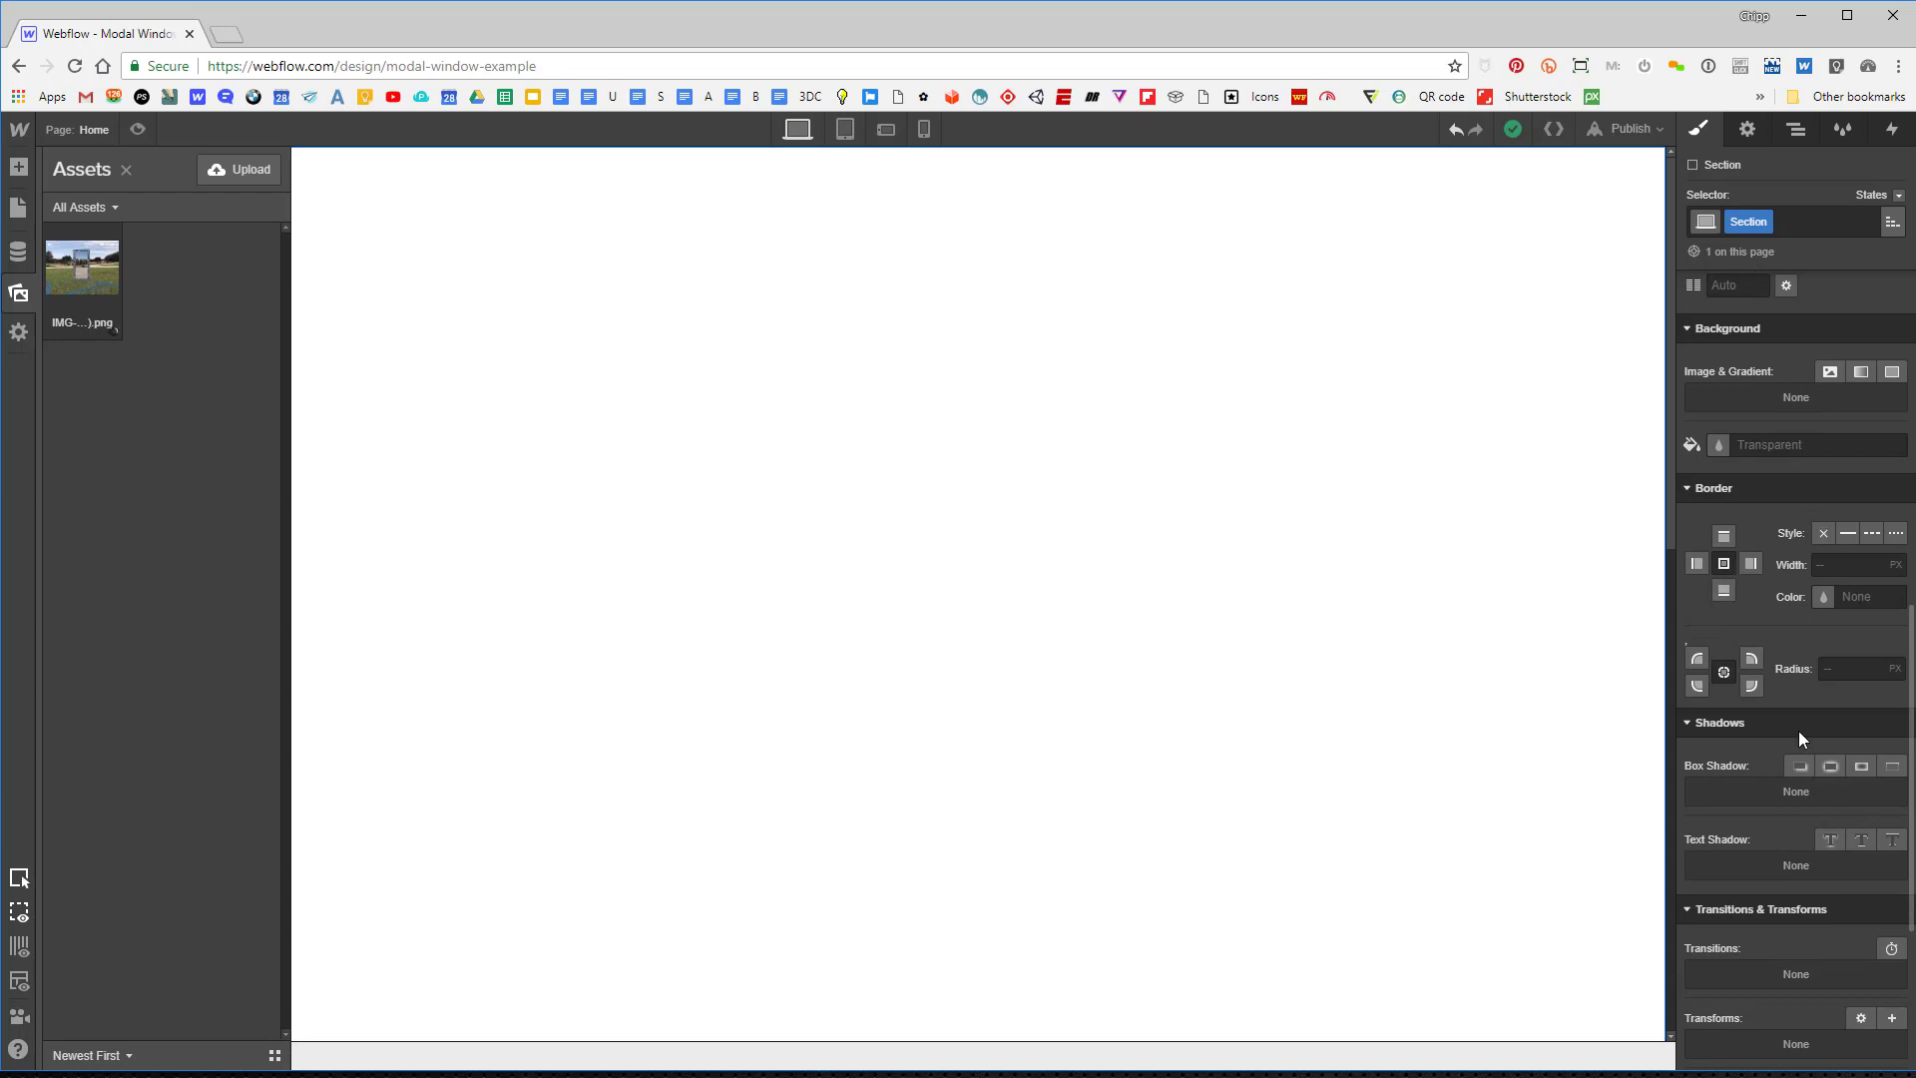
scroll(1798, 736, down, 1)
scroll(1778, 737, up, 3)
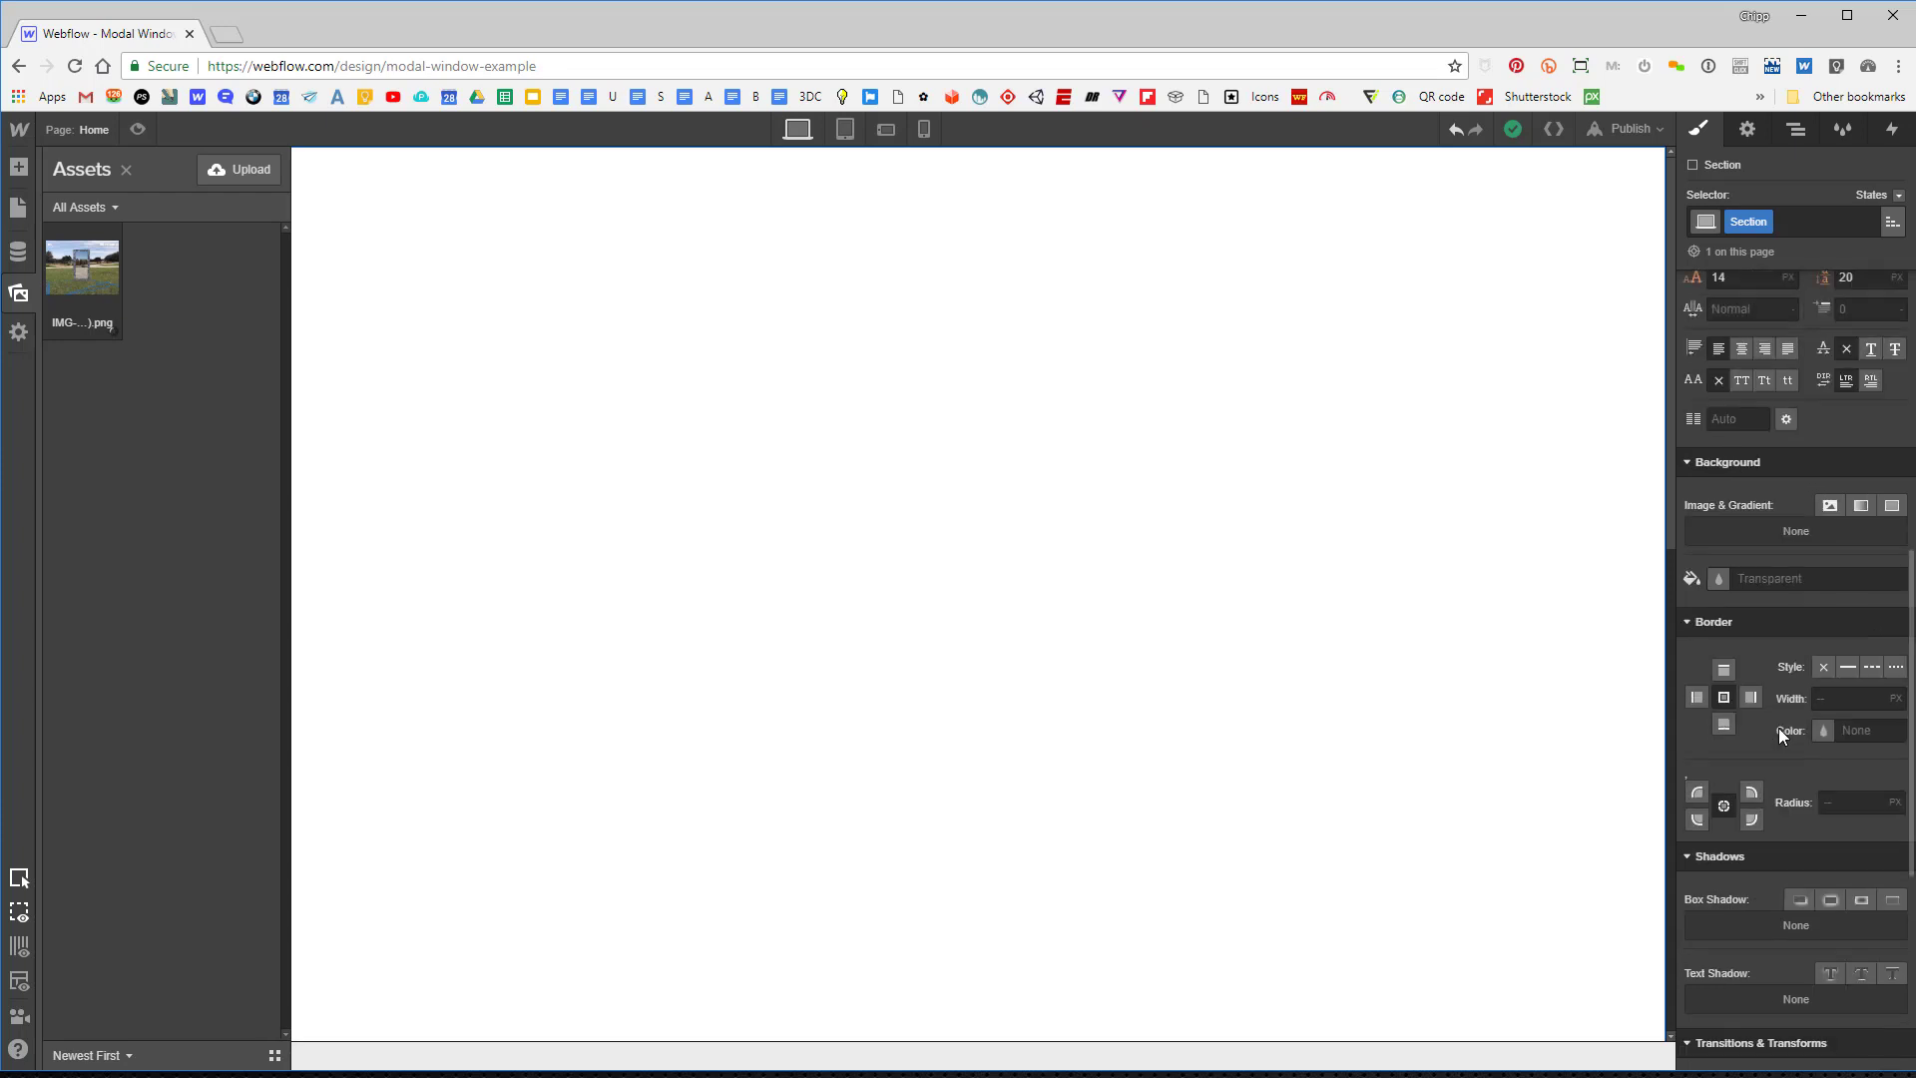
click(1828, 507)
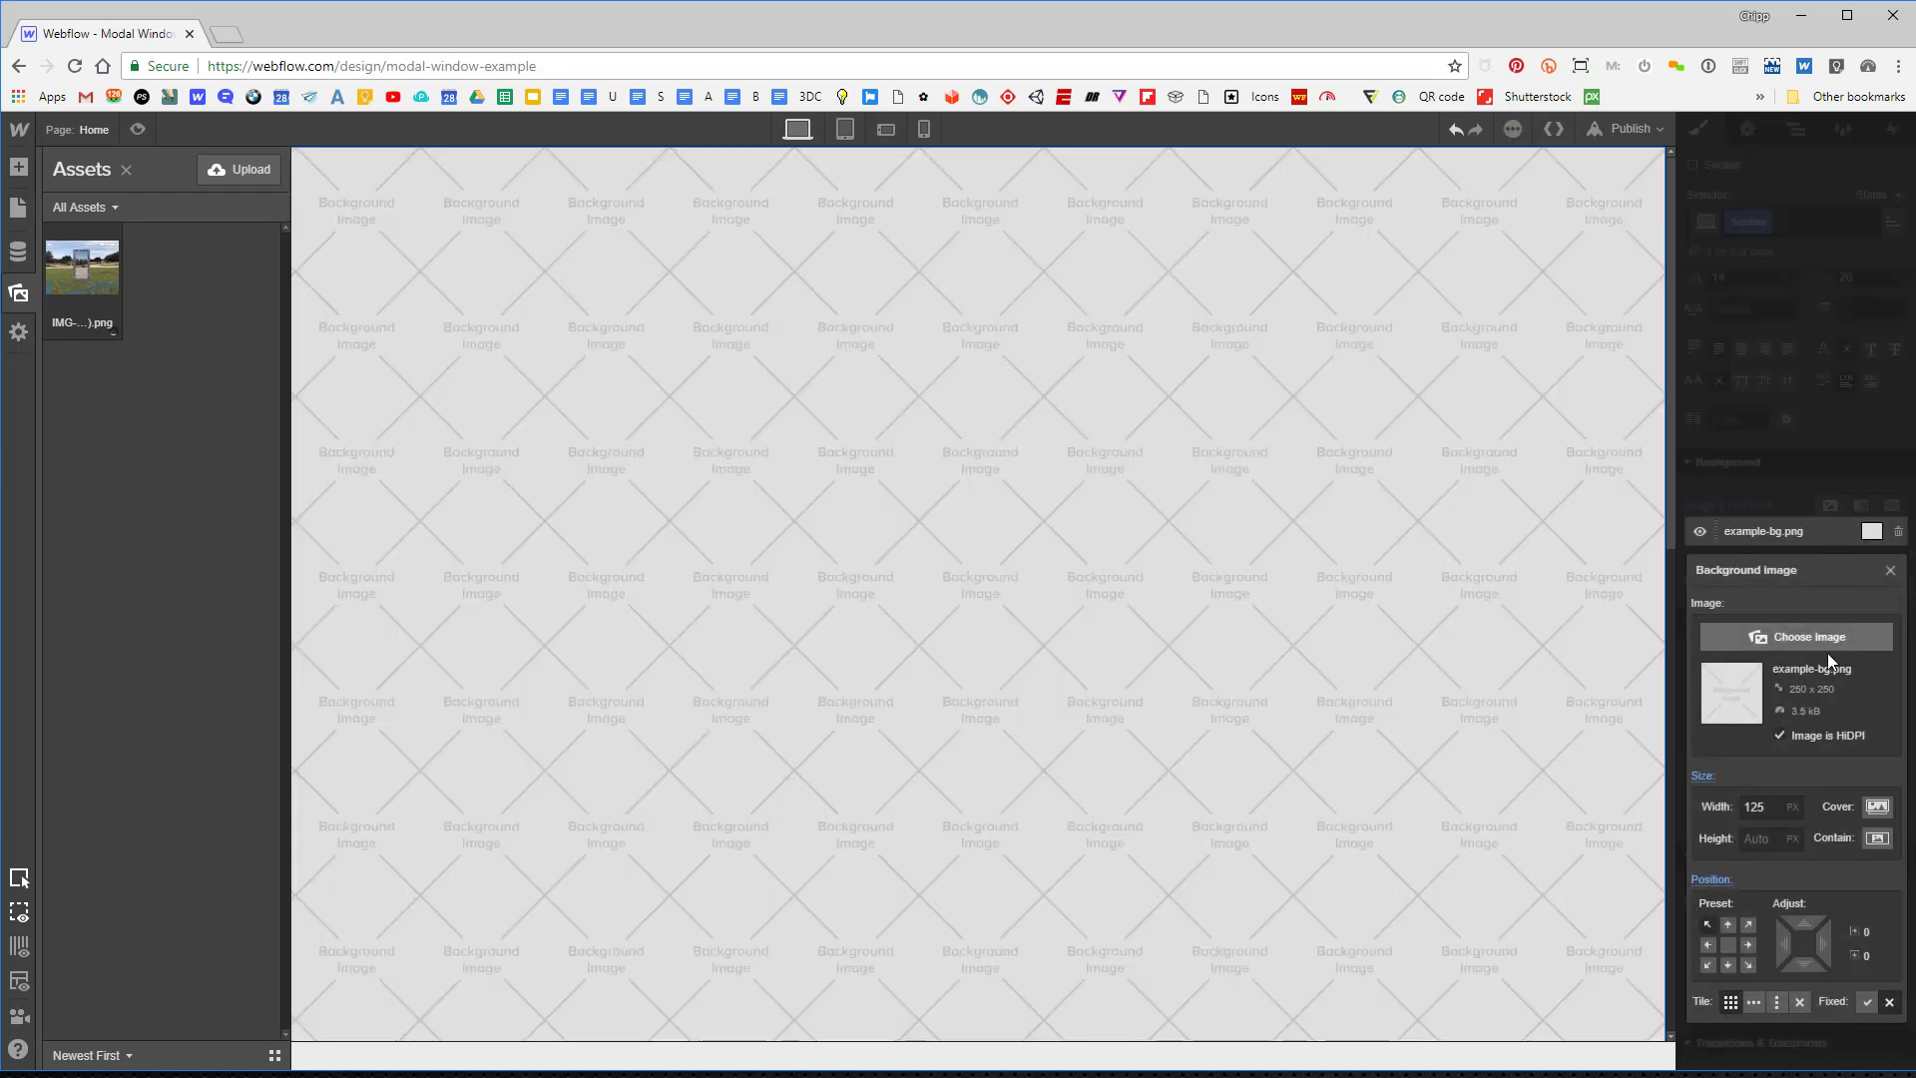
click(1786, 635)
click(112, 293)
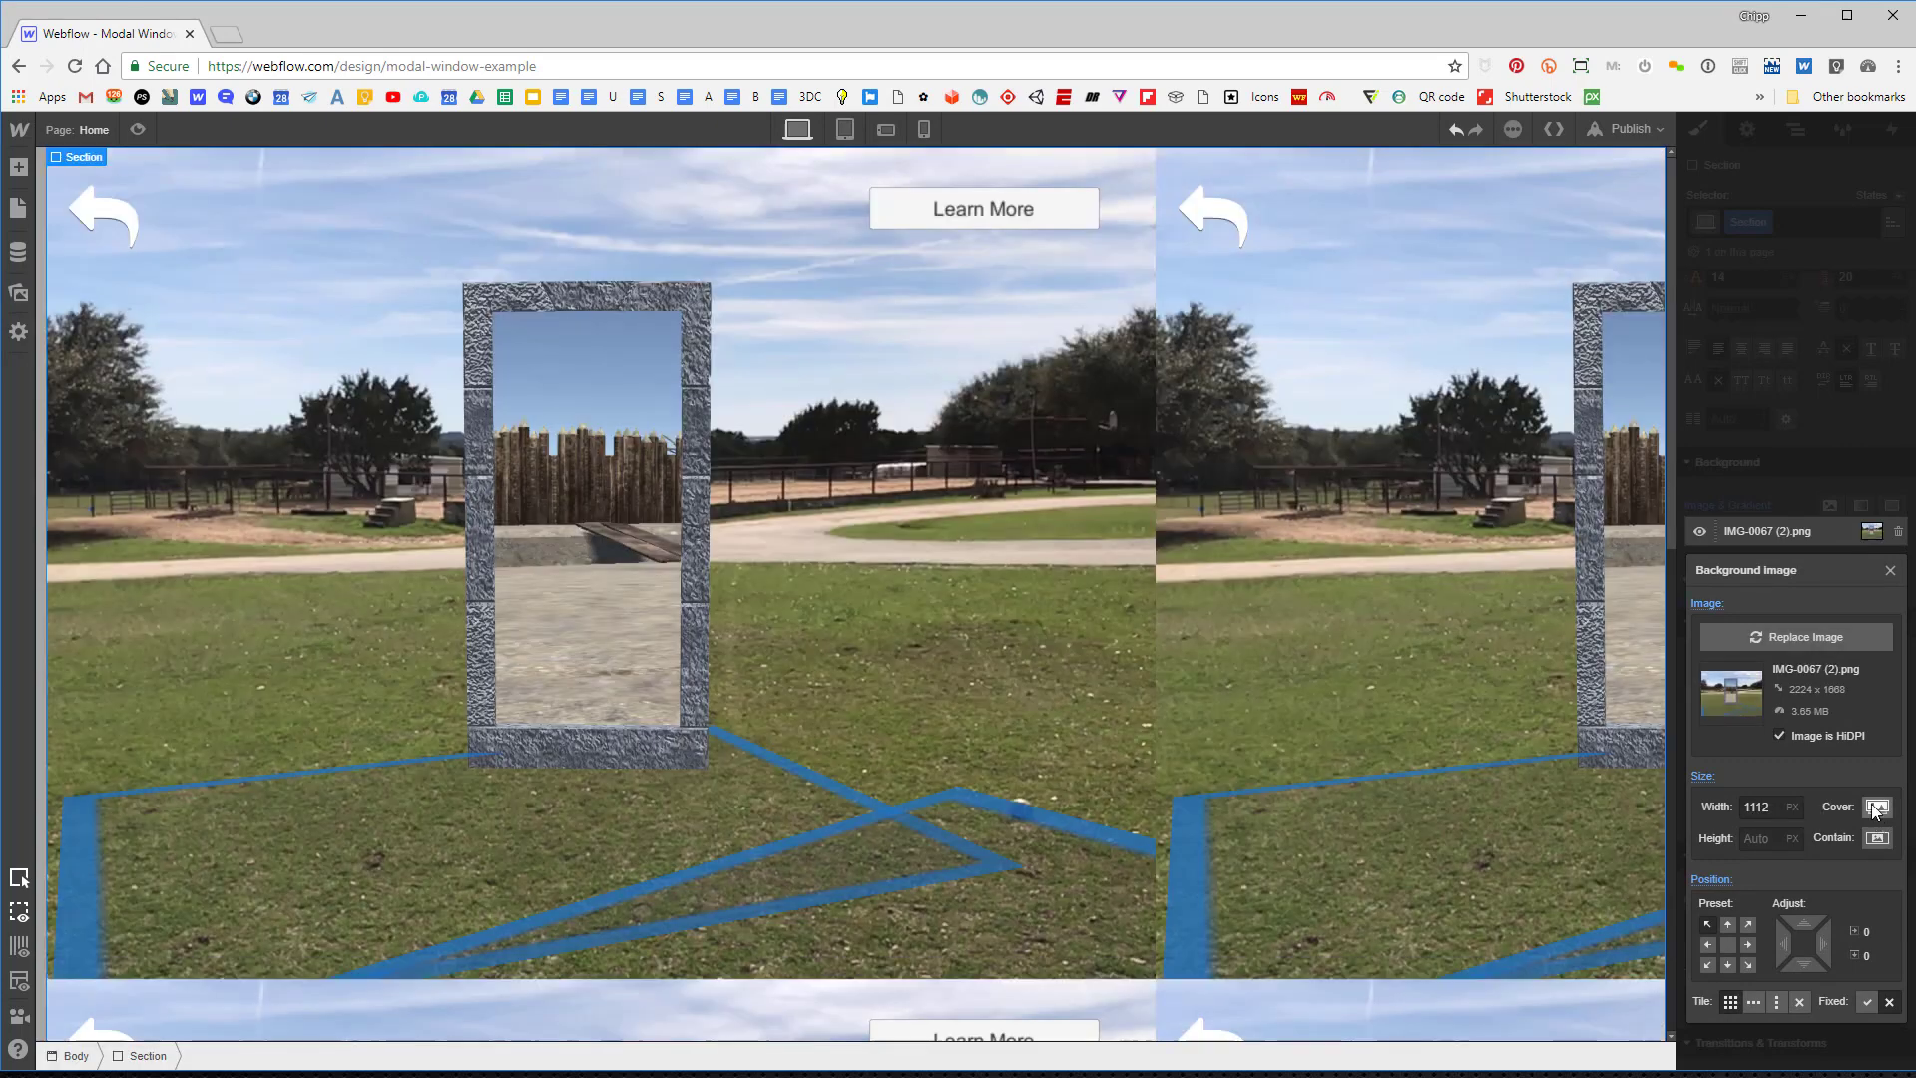
Set the background image size to Cover with a centred position, and check it along the page.
click(1880, 808)
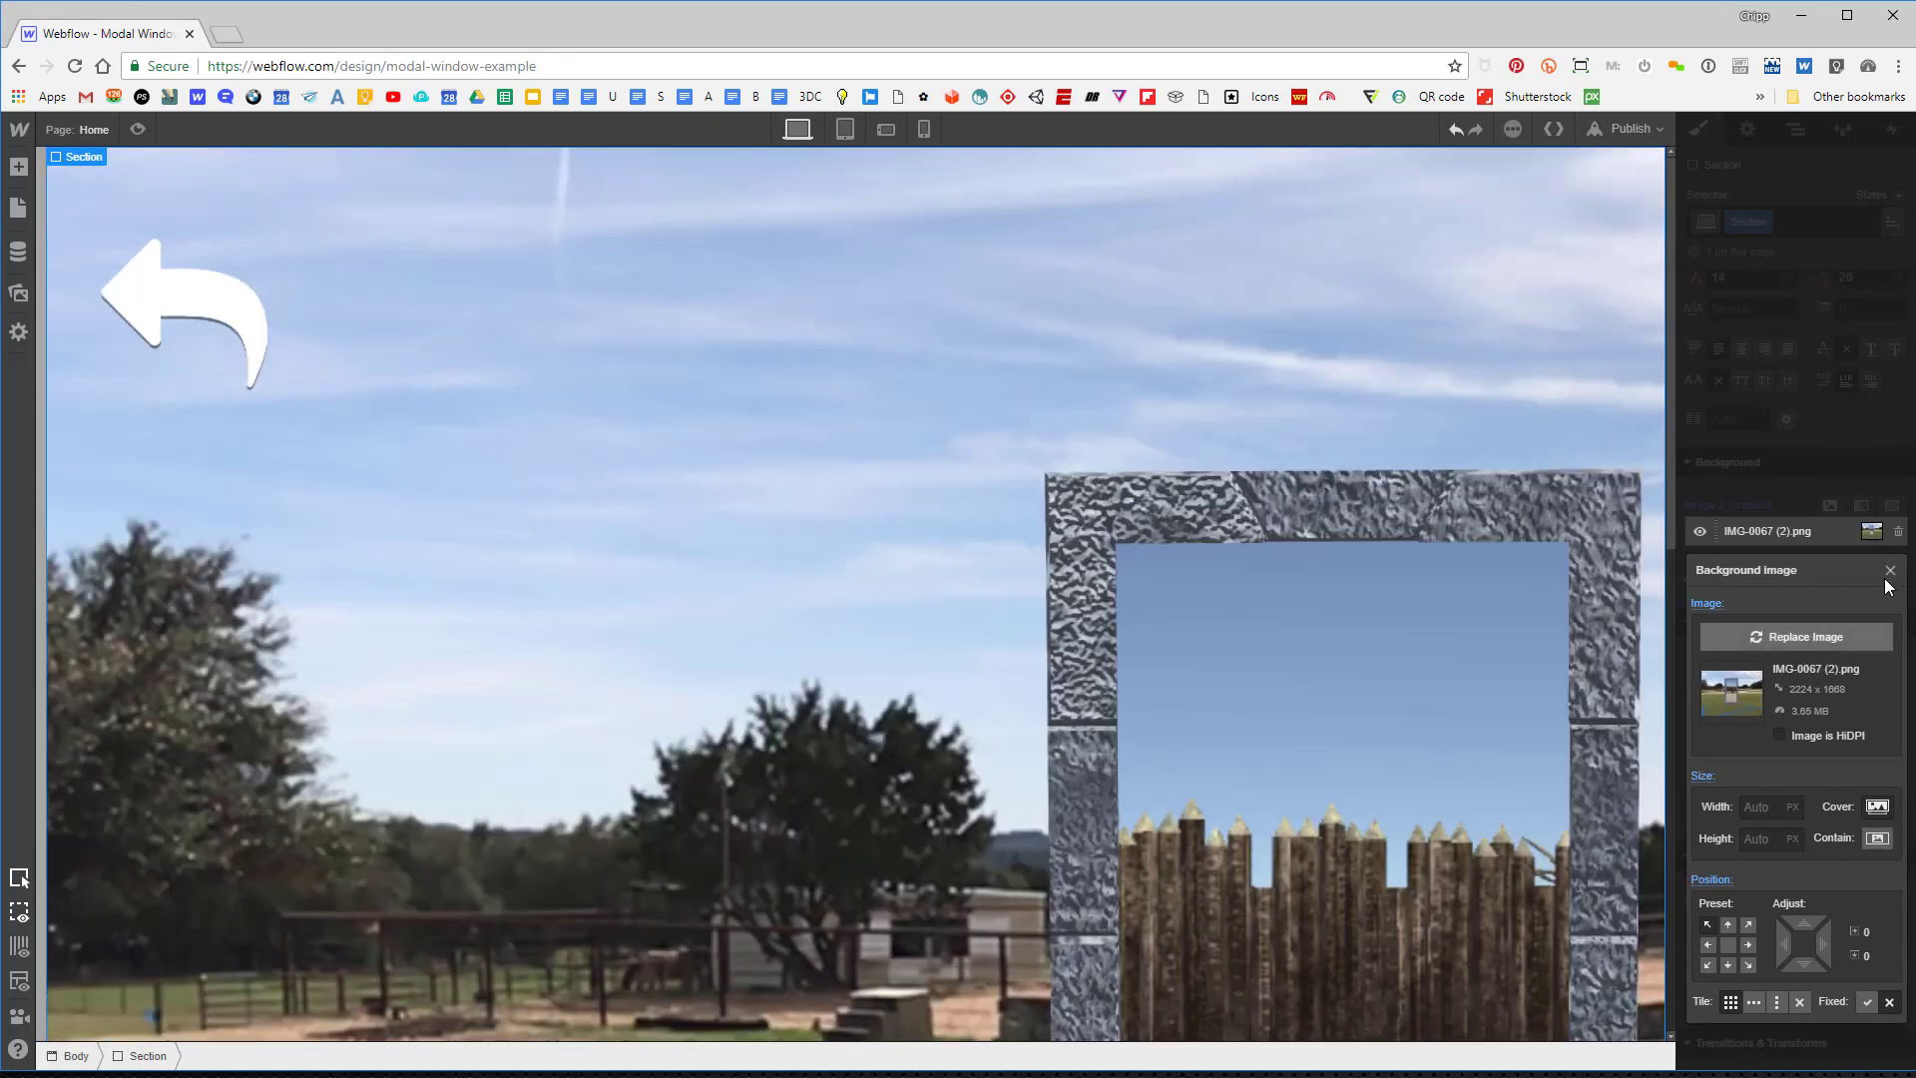
click(1729, 944)
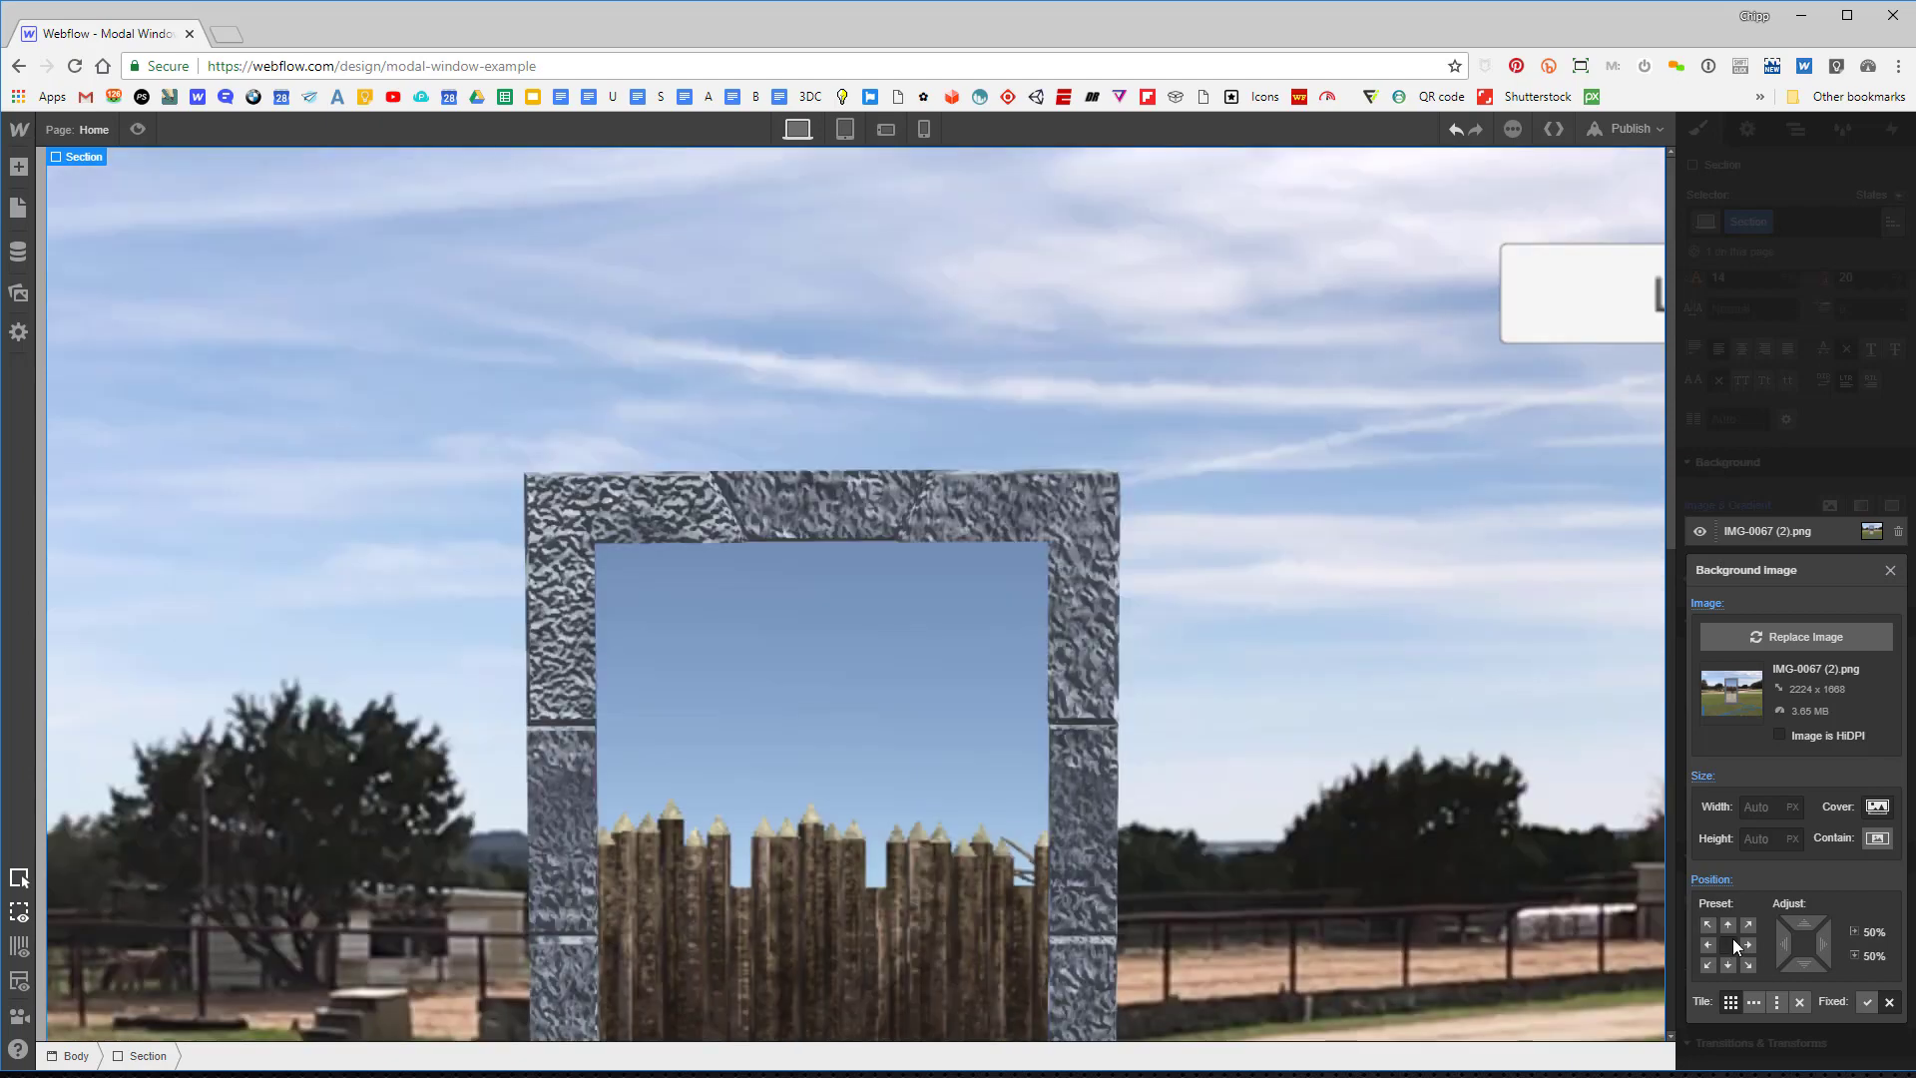
click(1890, 571)
scroll(980, 583, down, 10)
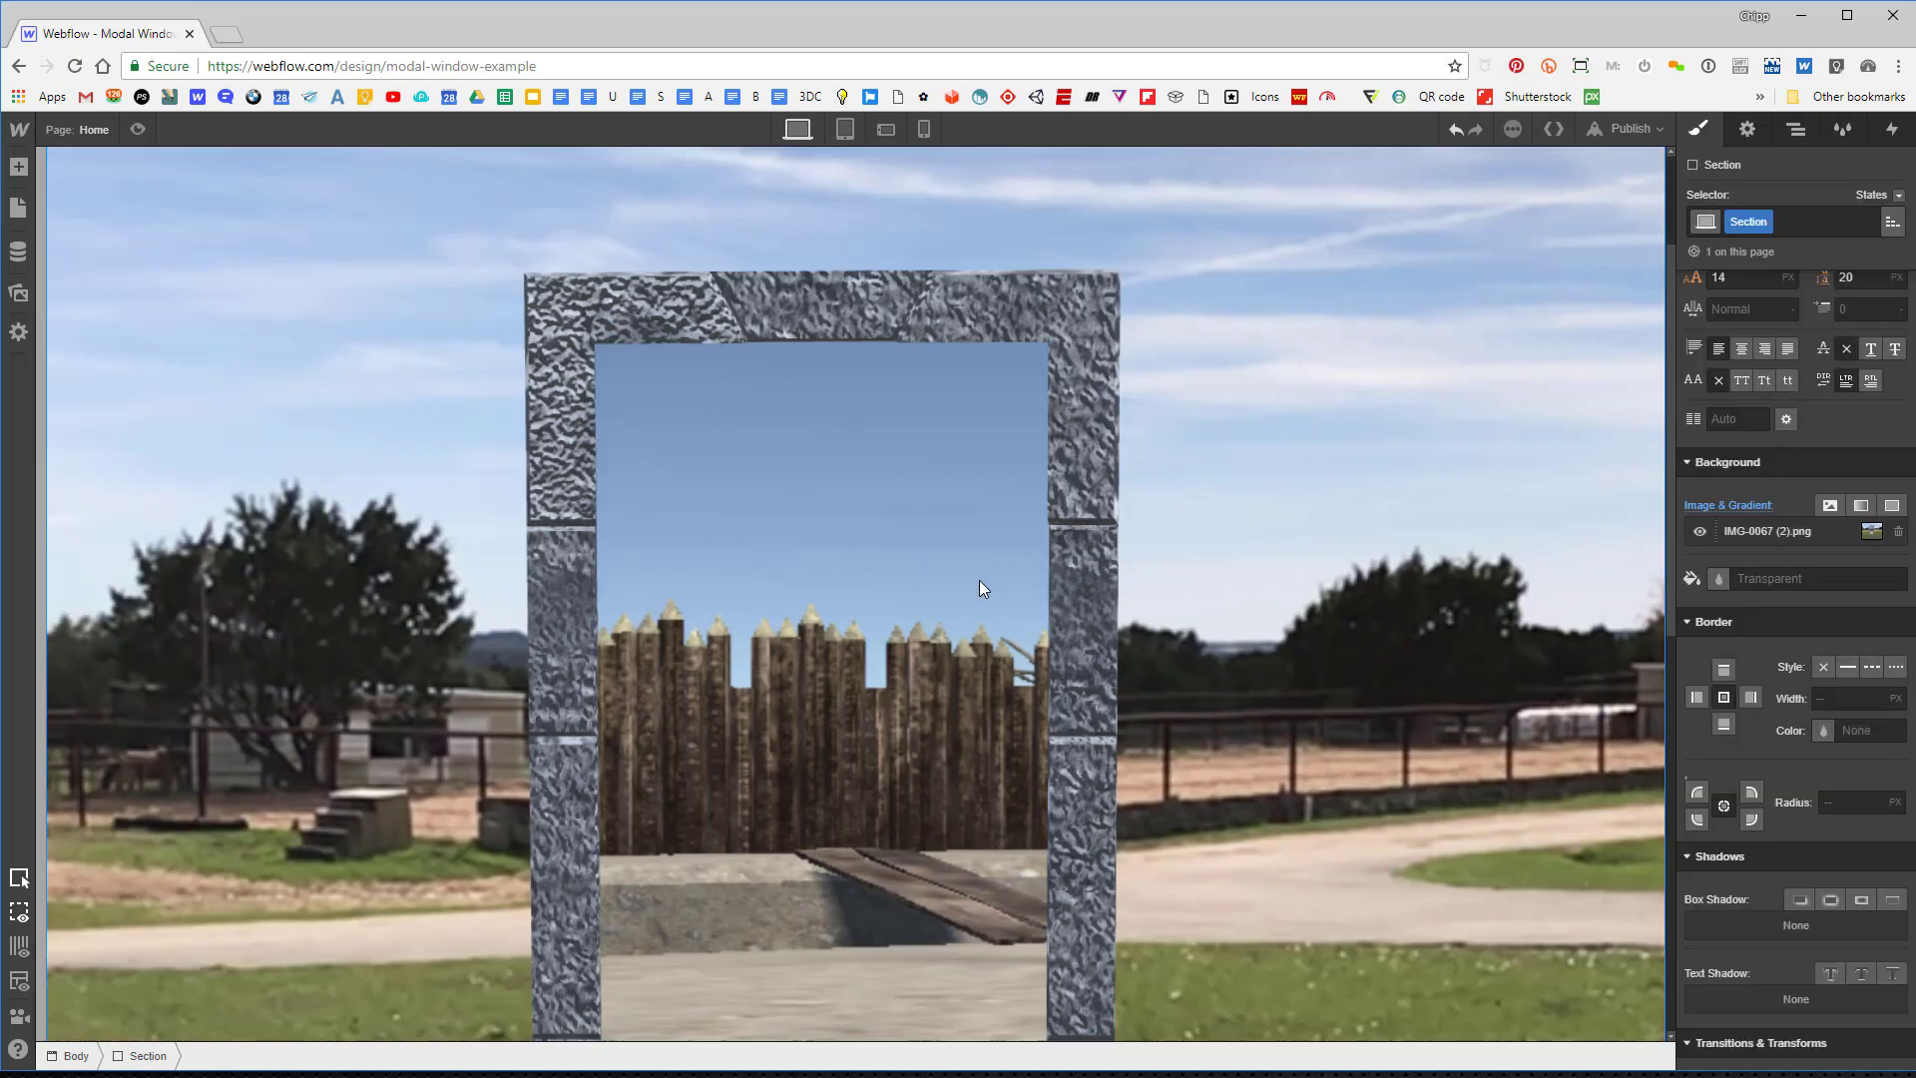
scroll(988, 596, up, 8)
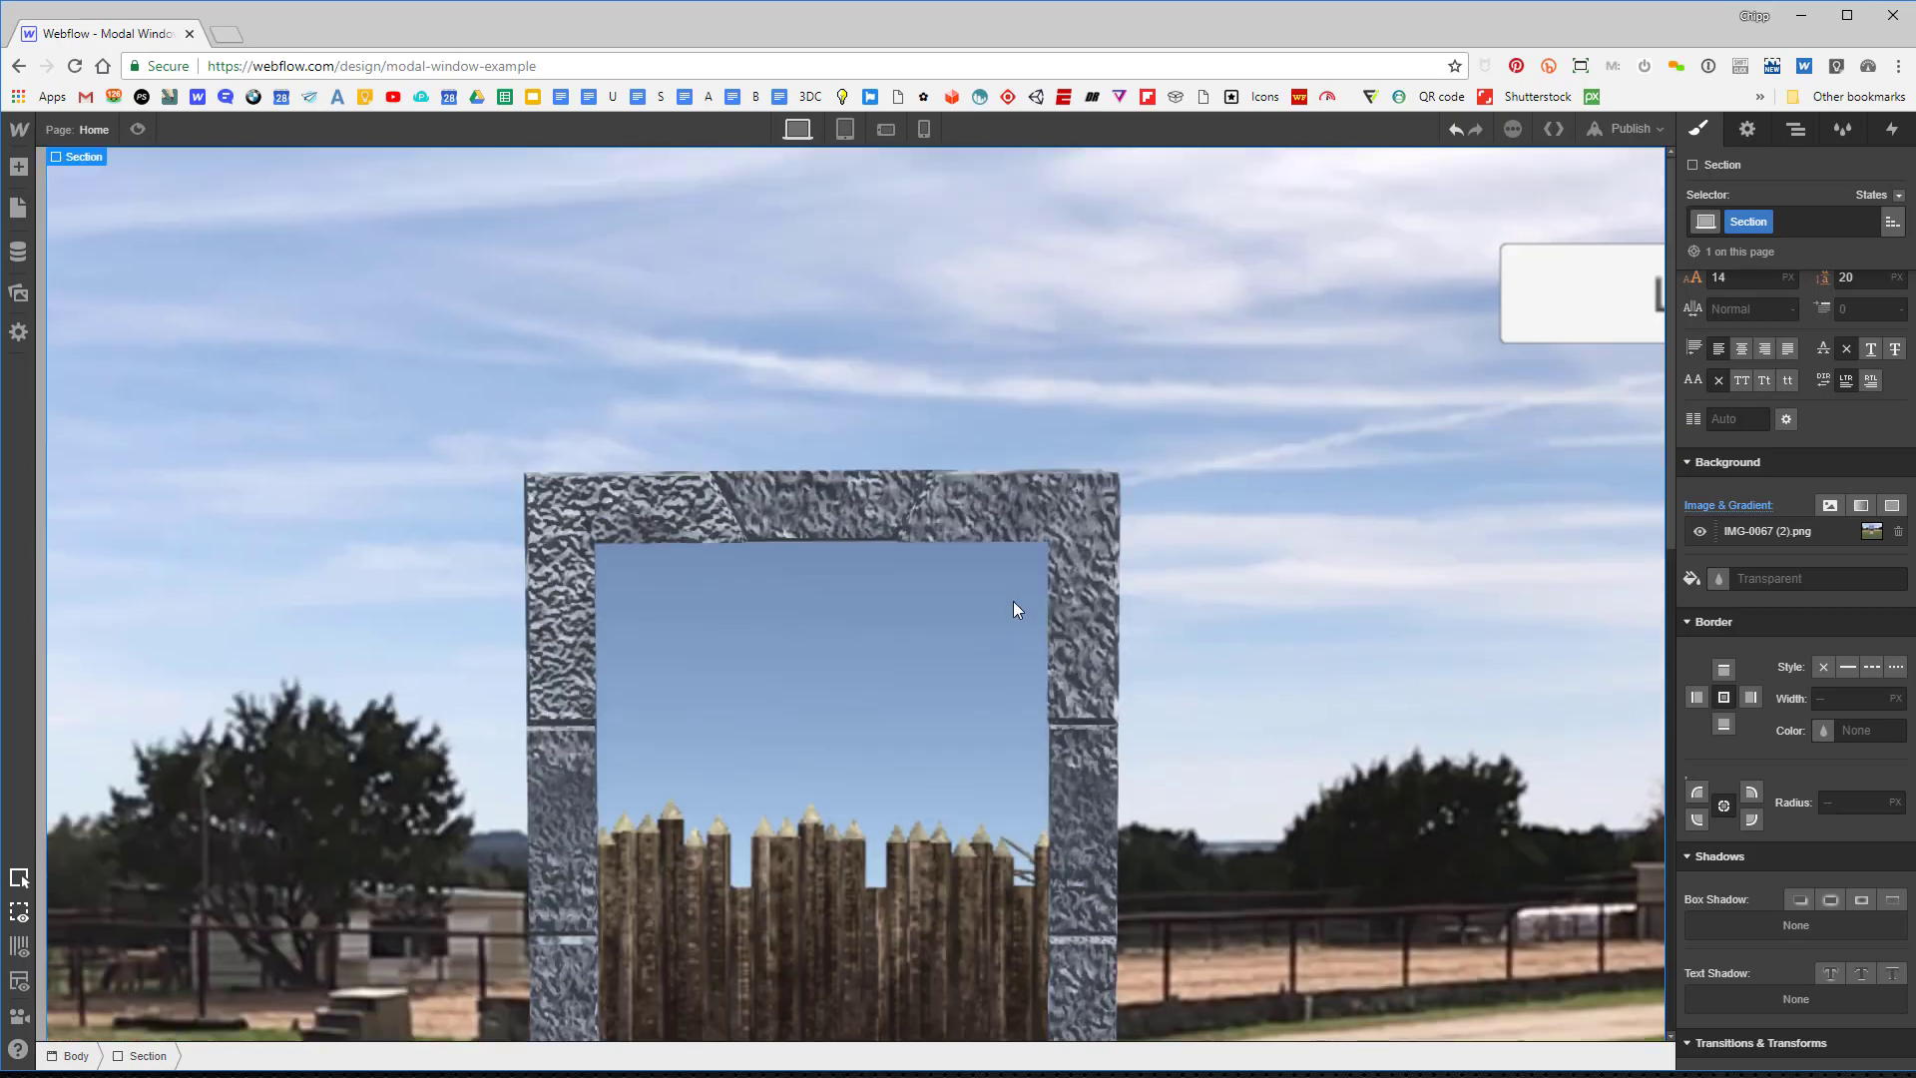
scroll(1014, 600, down, 3)
scroll(1028, 602, up, 5)
Add a Button to the section and dismiss its link settings.
click(18, 167)
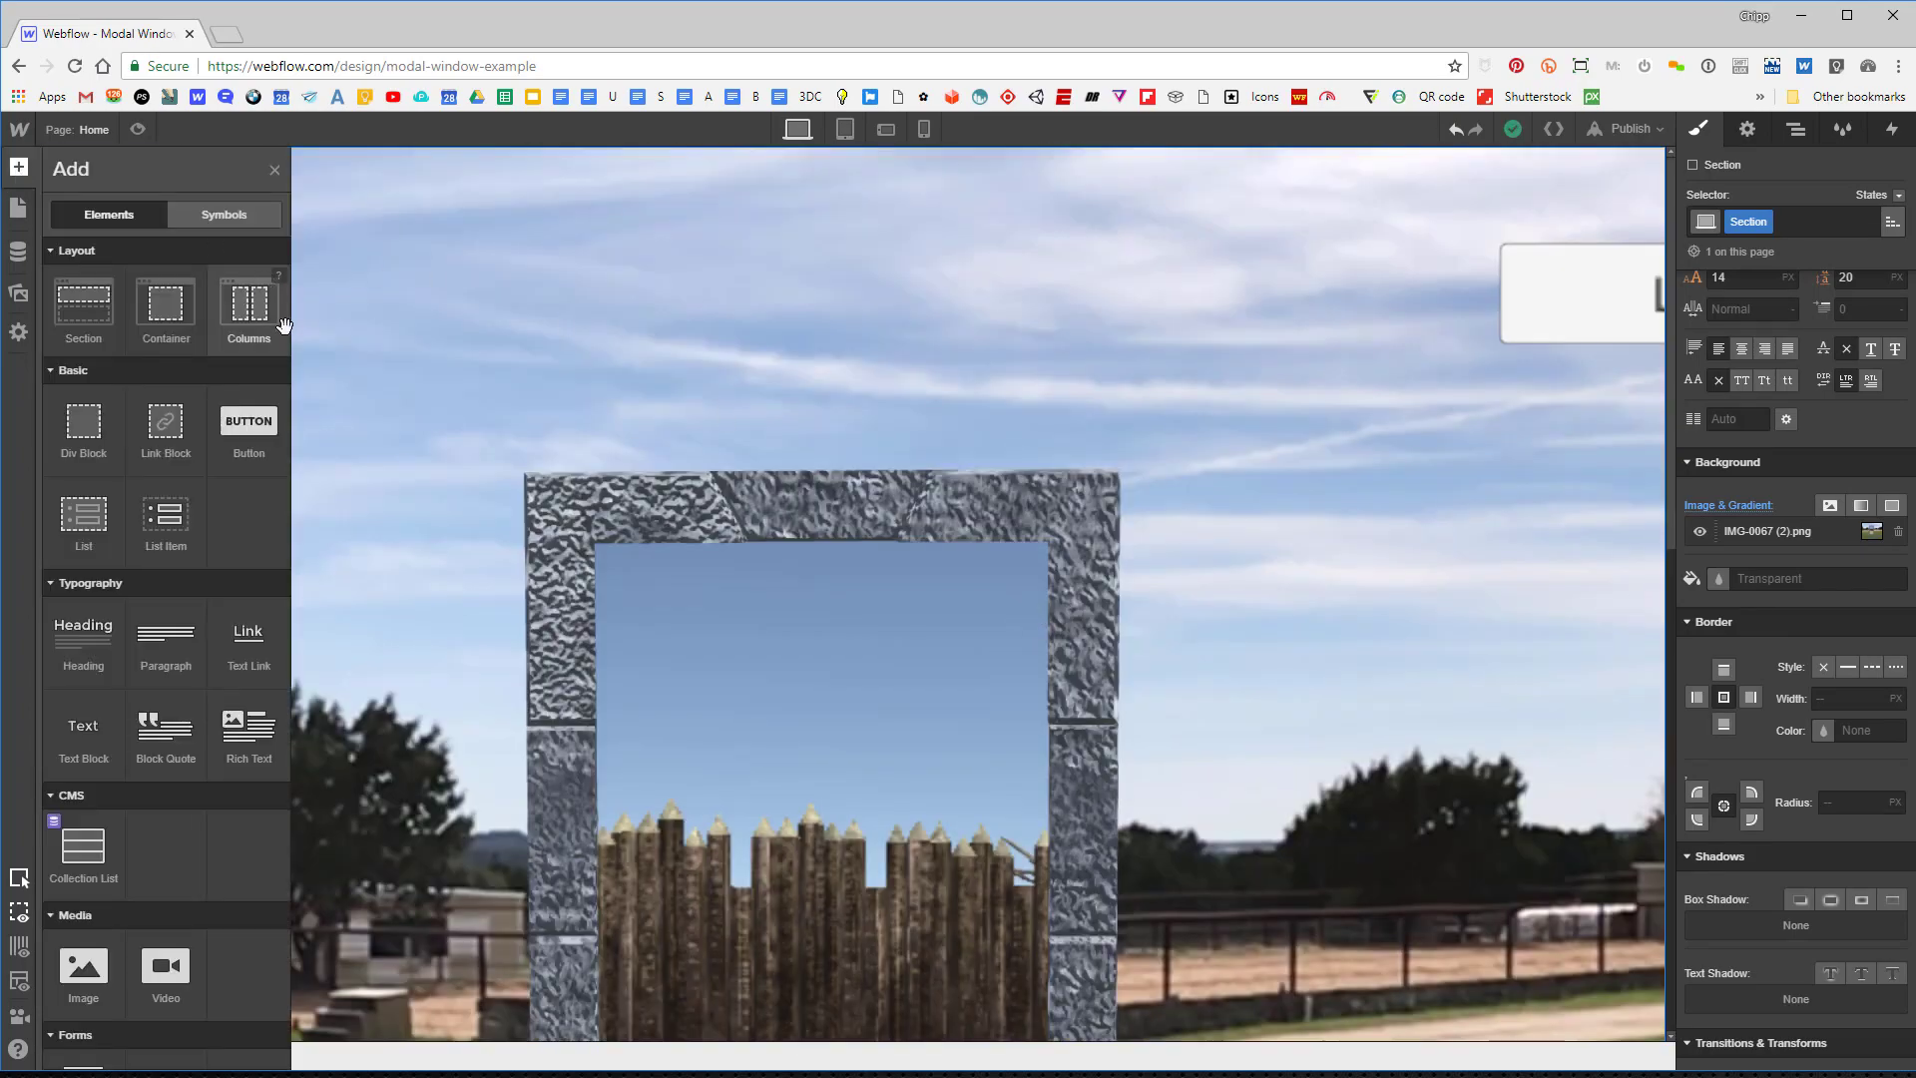
click(251, 424)
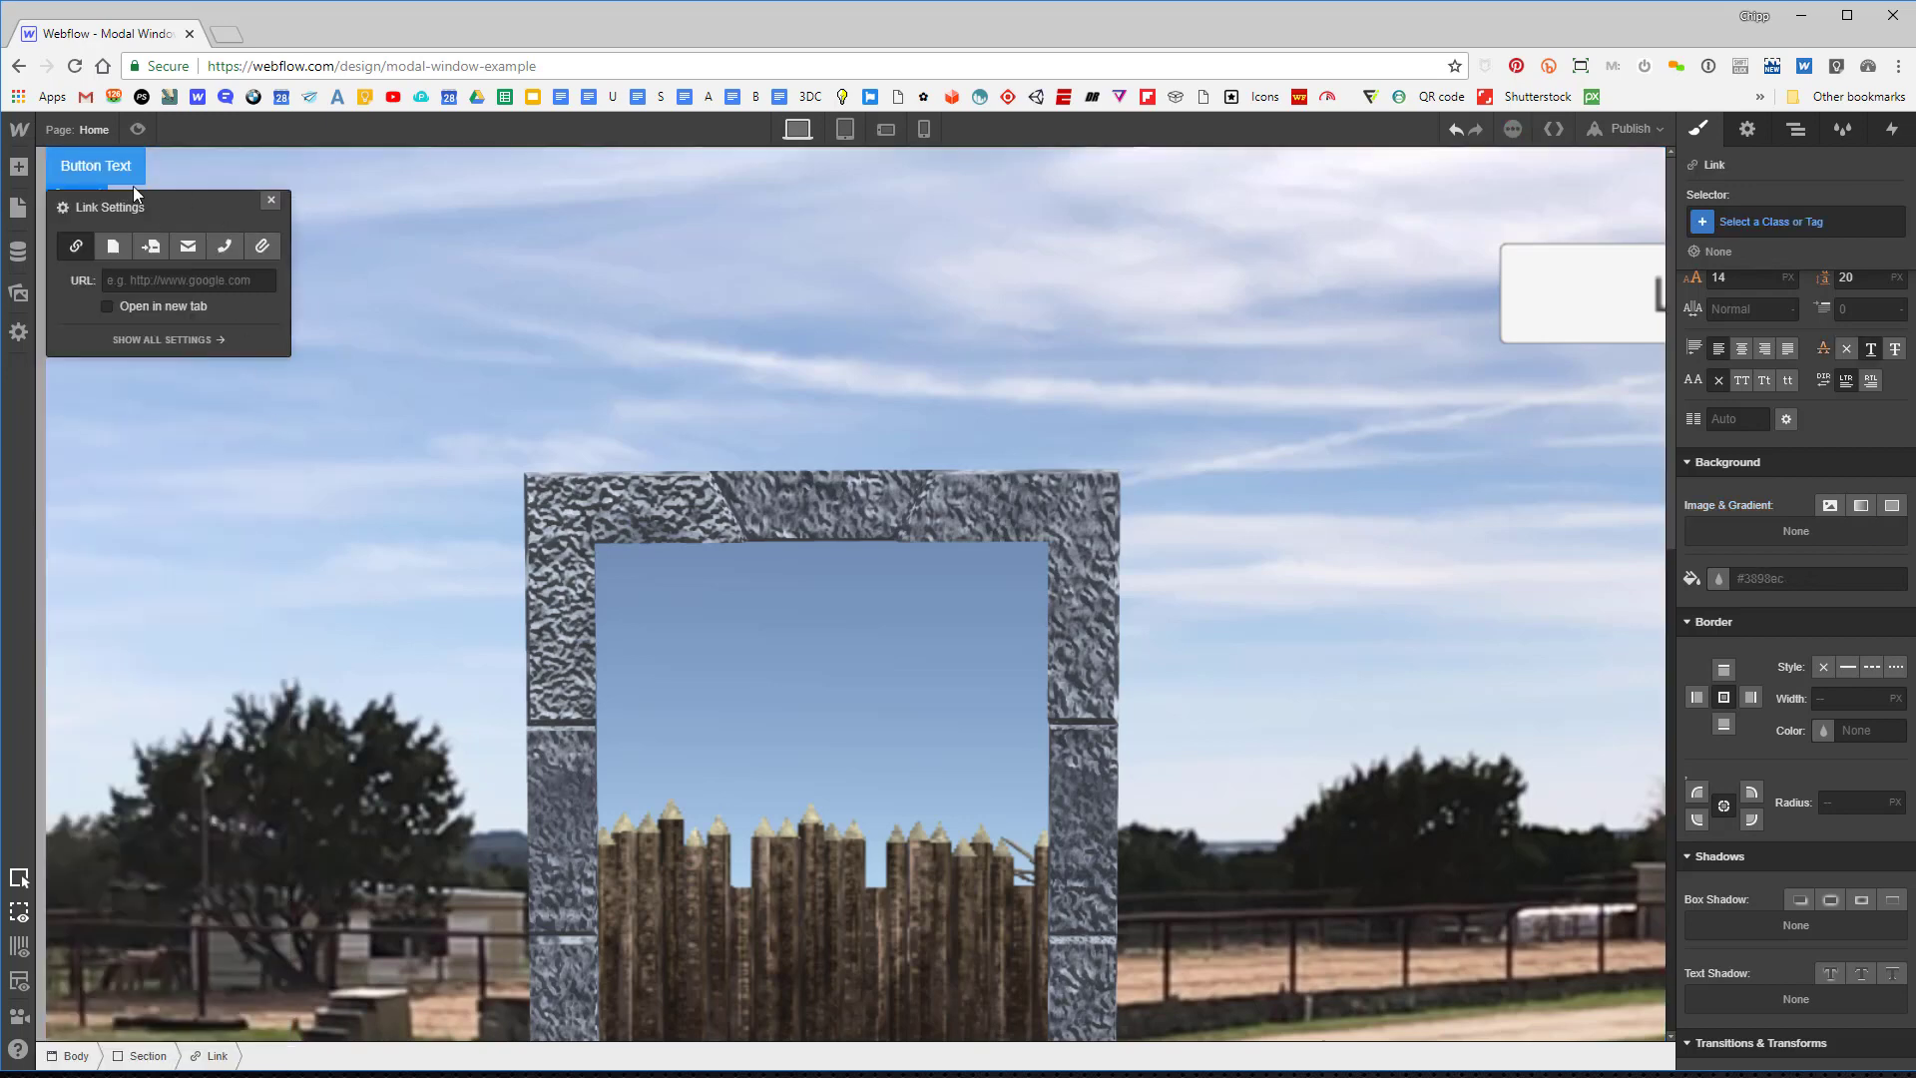
click(271, 200)
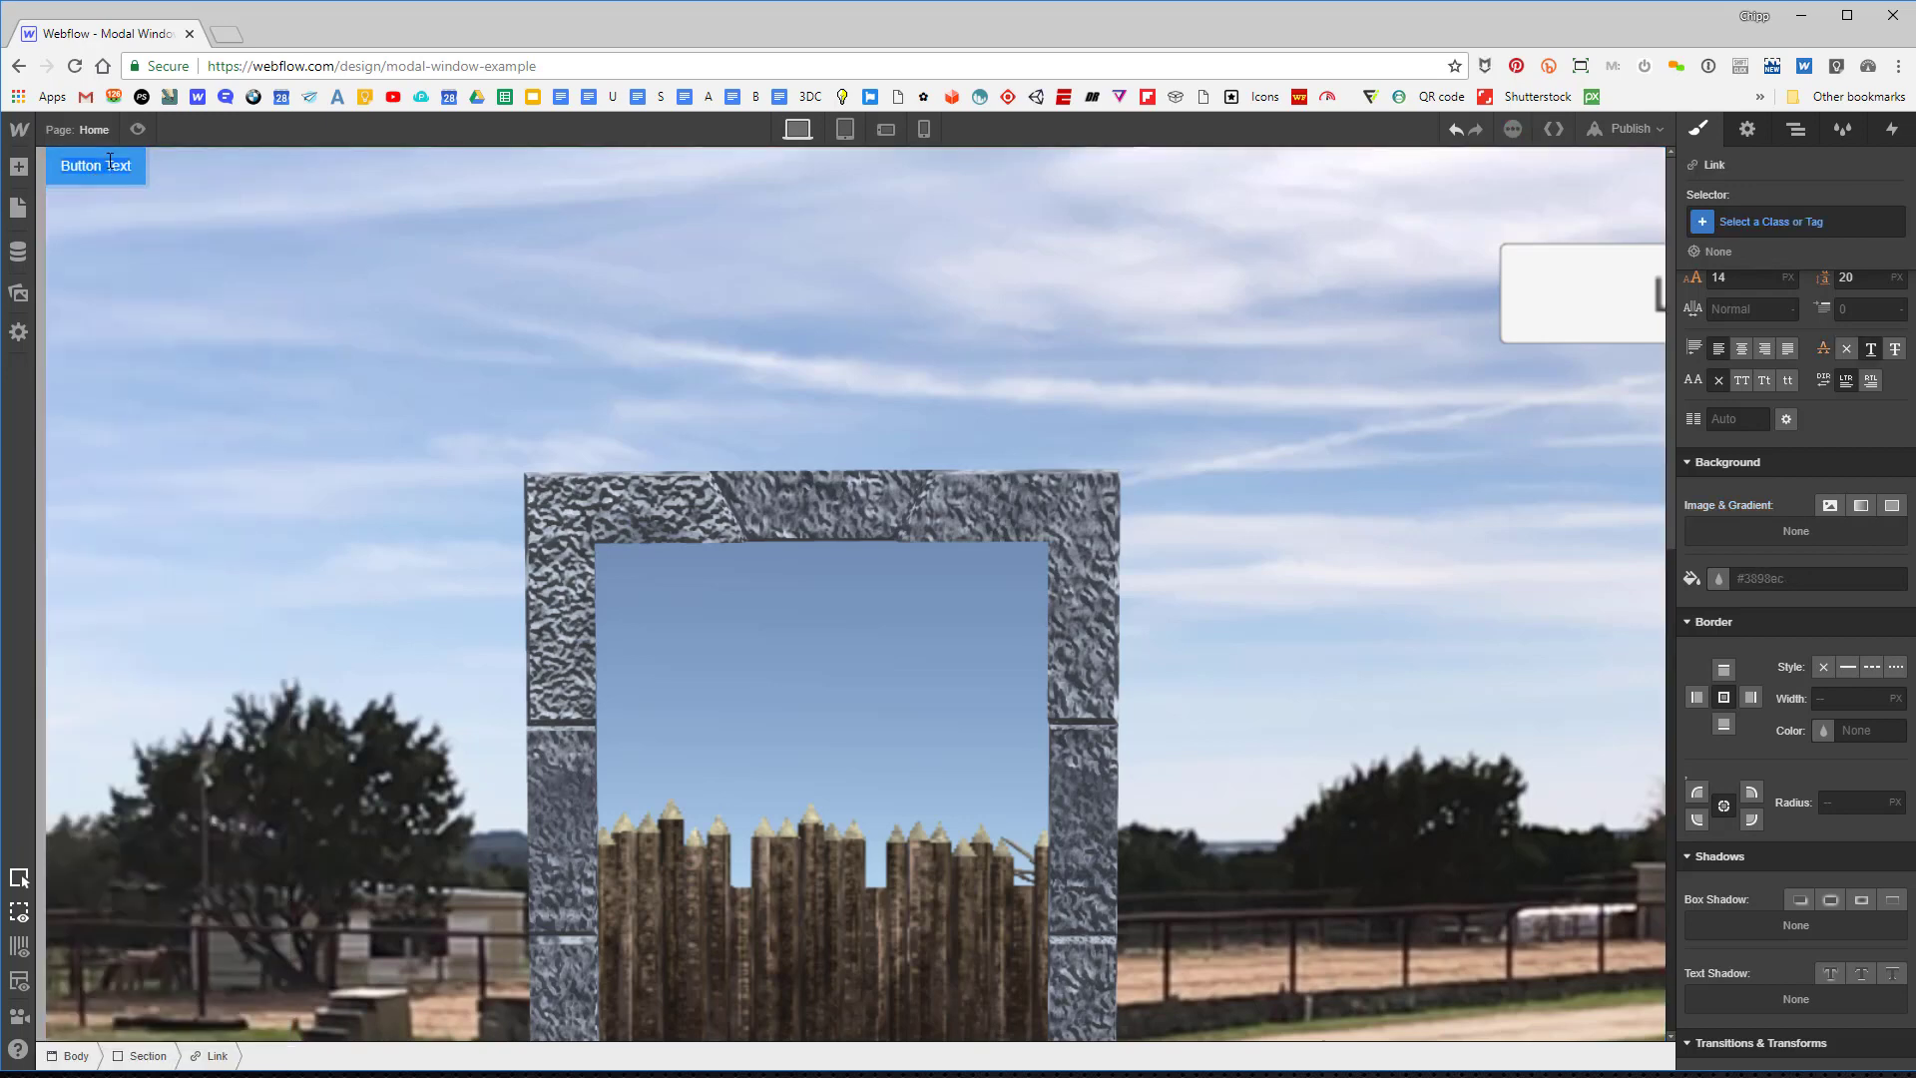
Change the button's text to "launch modal window".
double_click(116, 166)
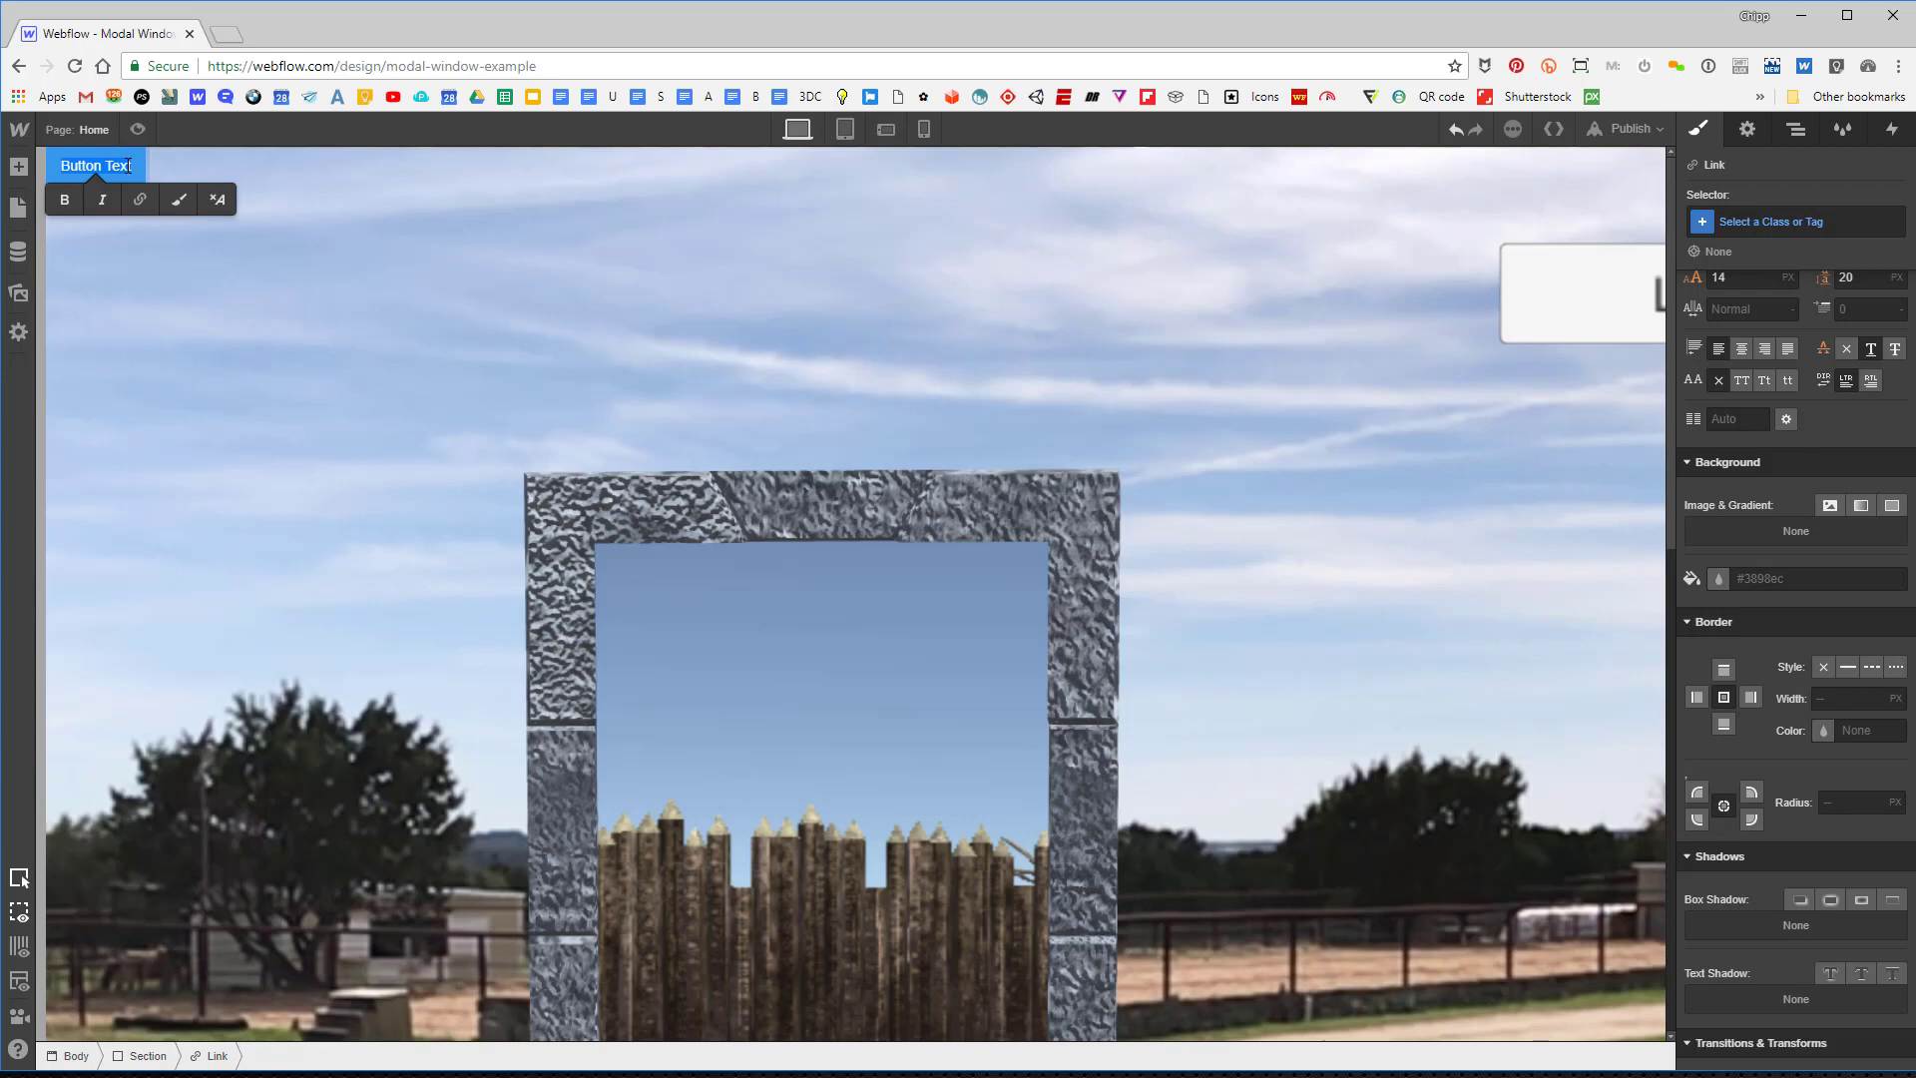
text(launch )
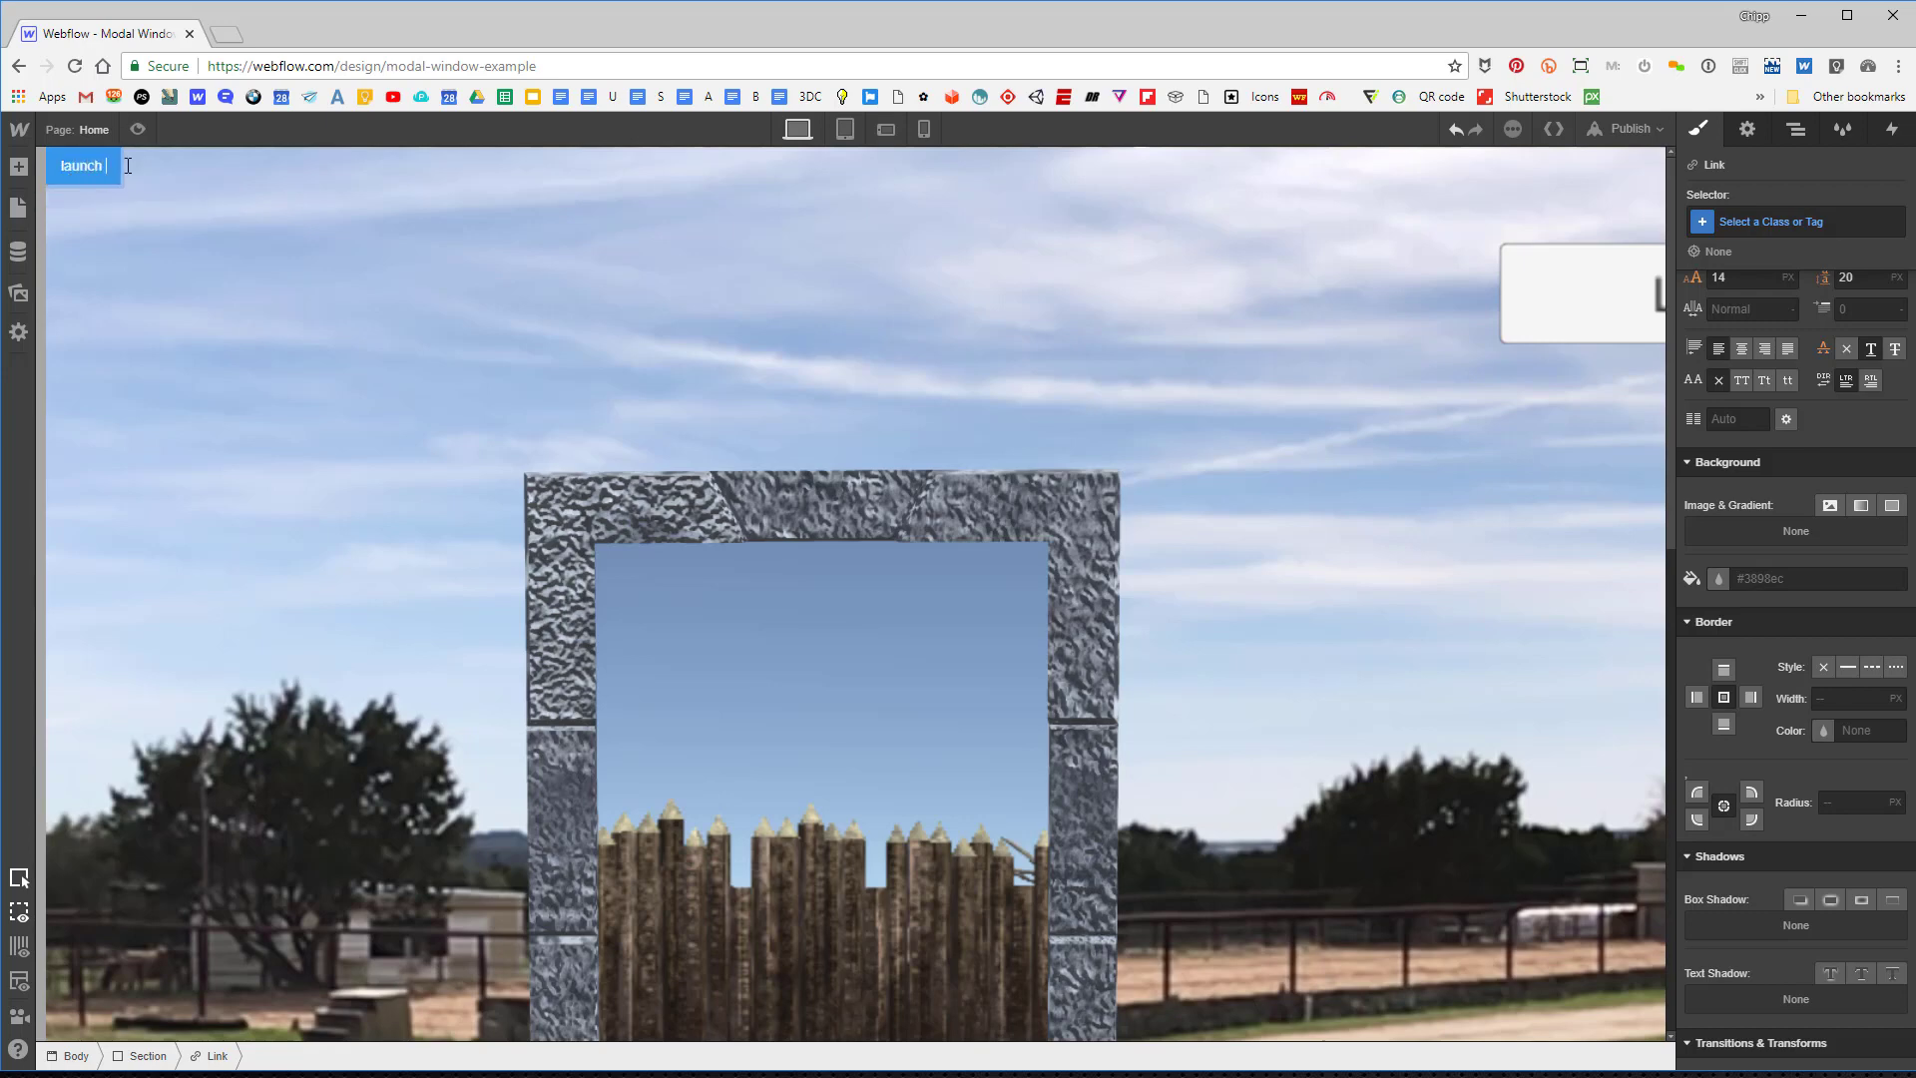
text(modal window)
key(Return)
key(BackSpace)
click(236, 230)
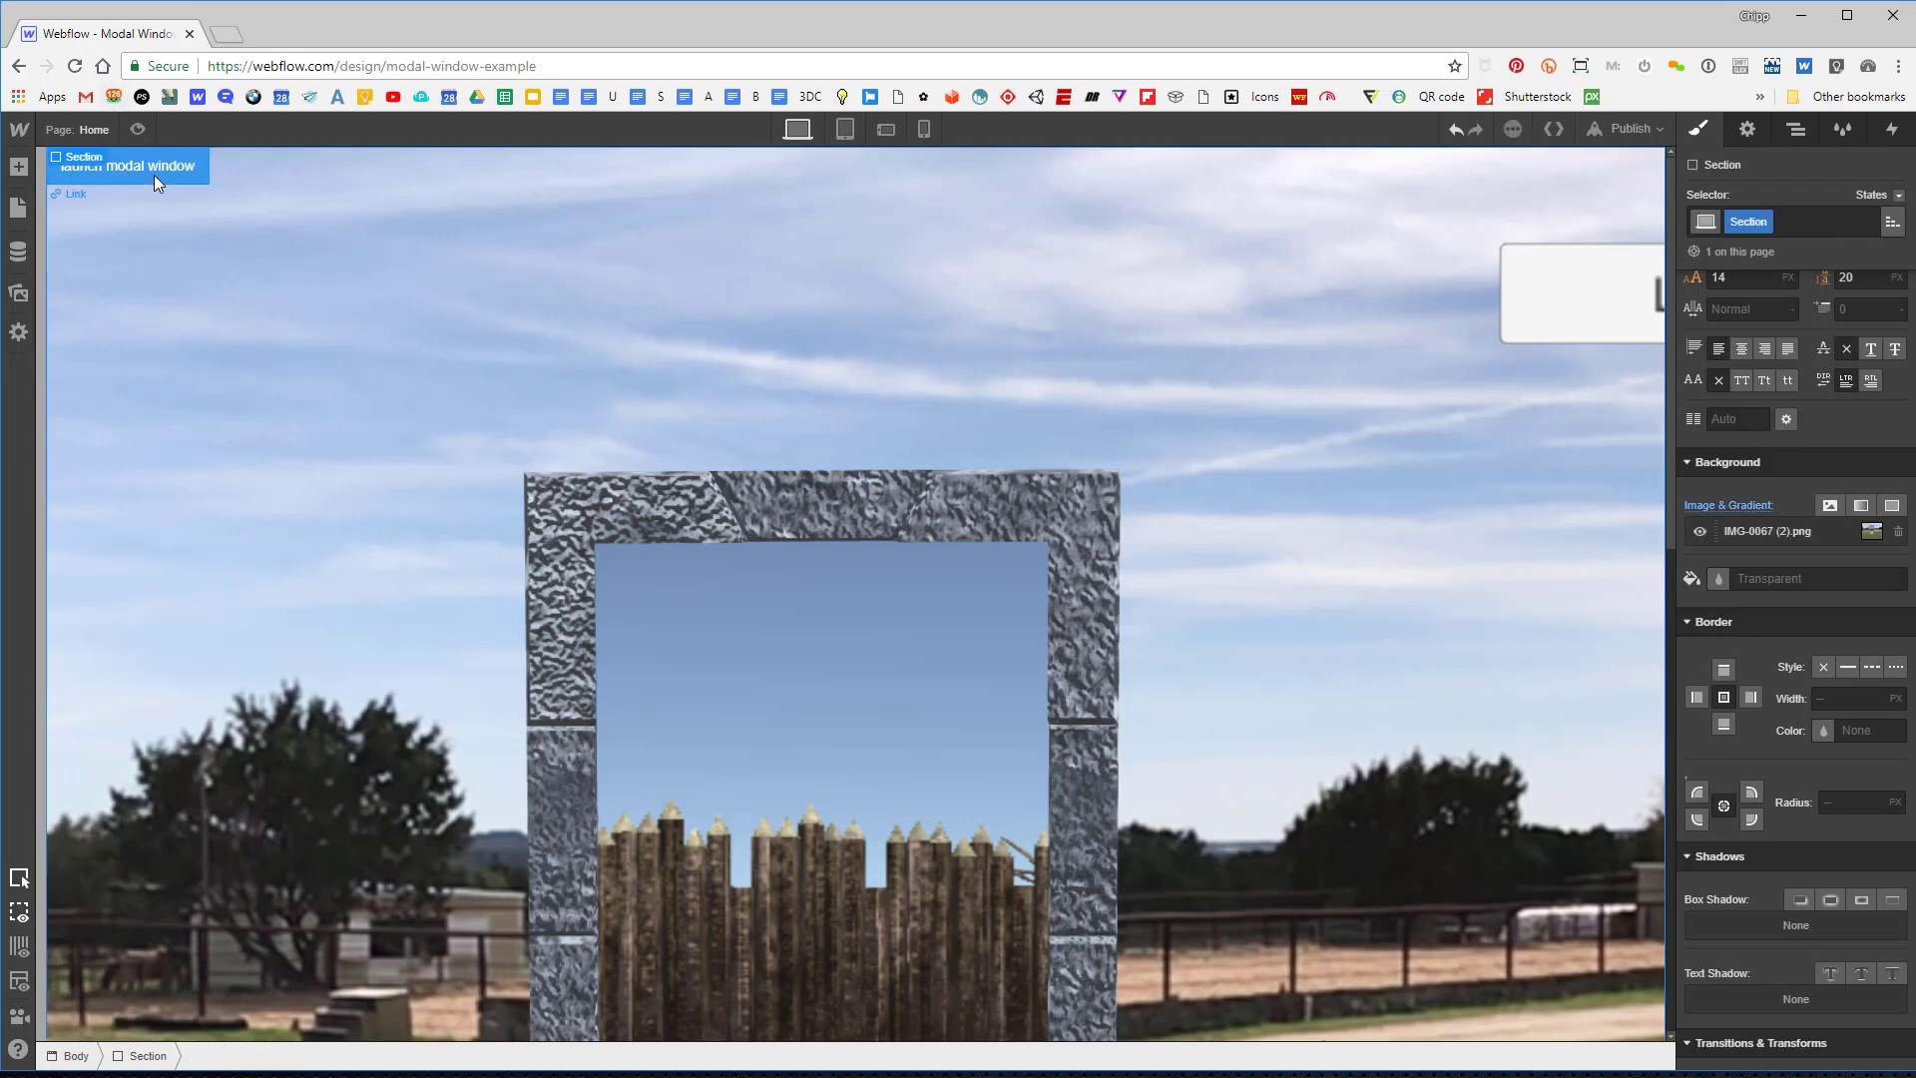
click(154, 175)
click(400, 369)
Add a Div Block to the section below the button and give it the new class div-modal-wrapper.
click(18, 167)
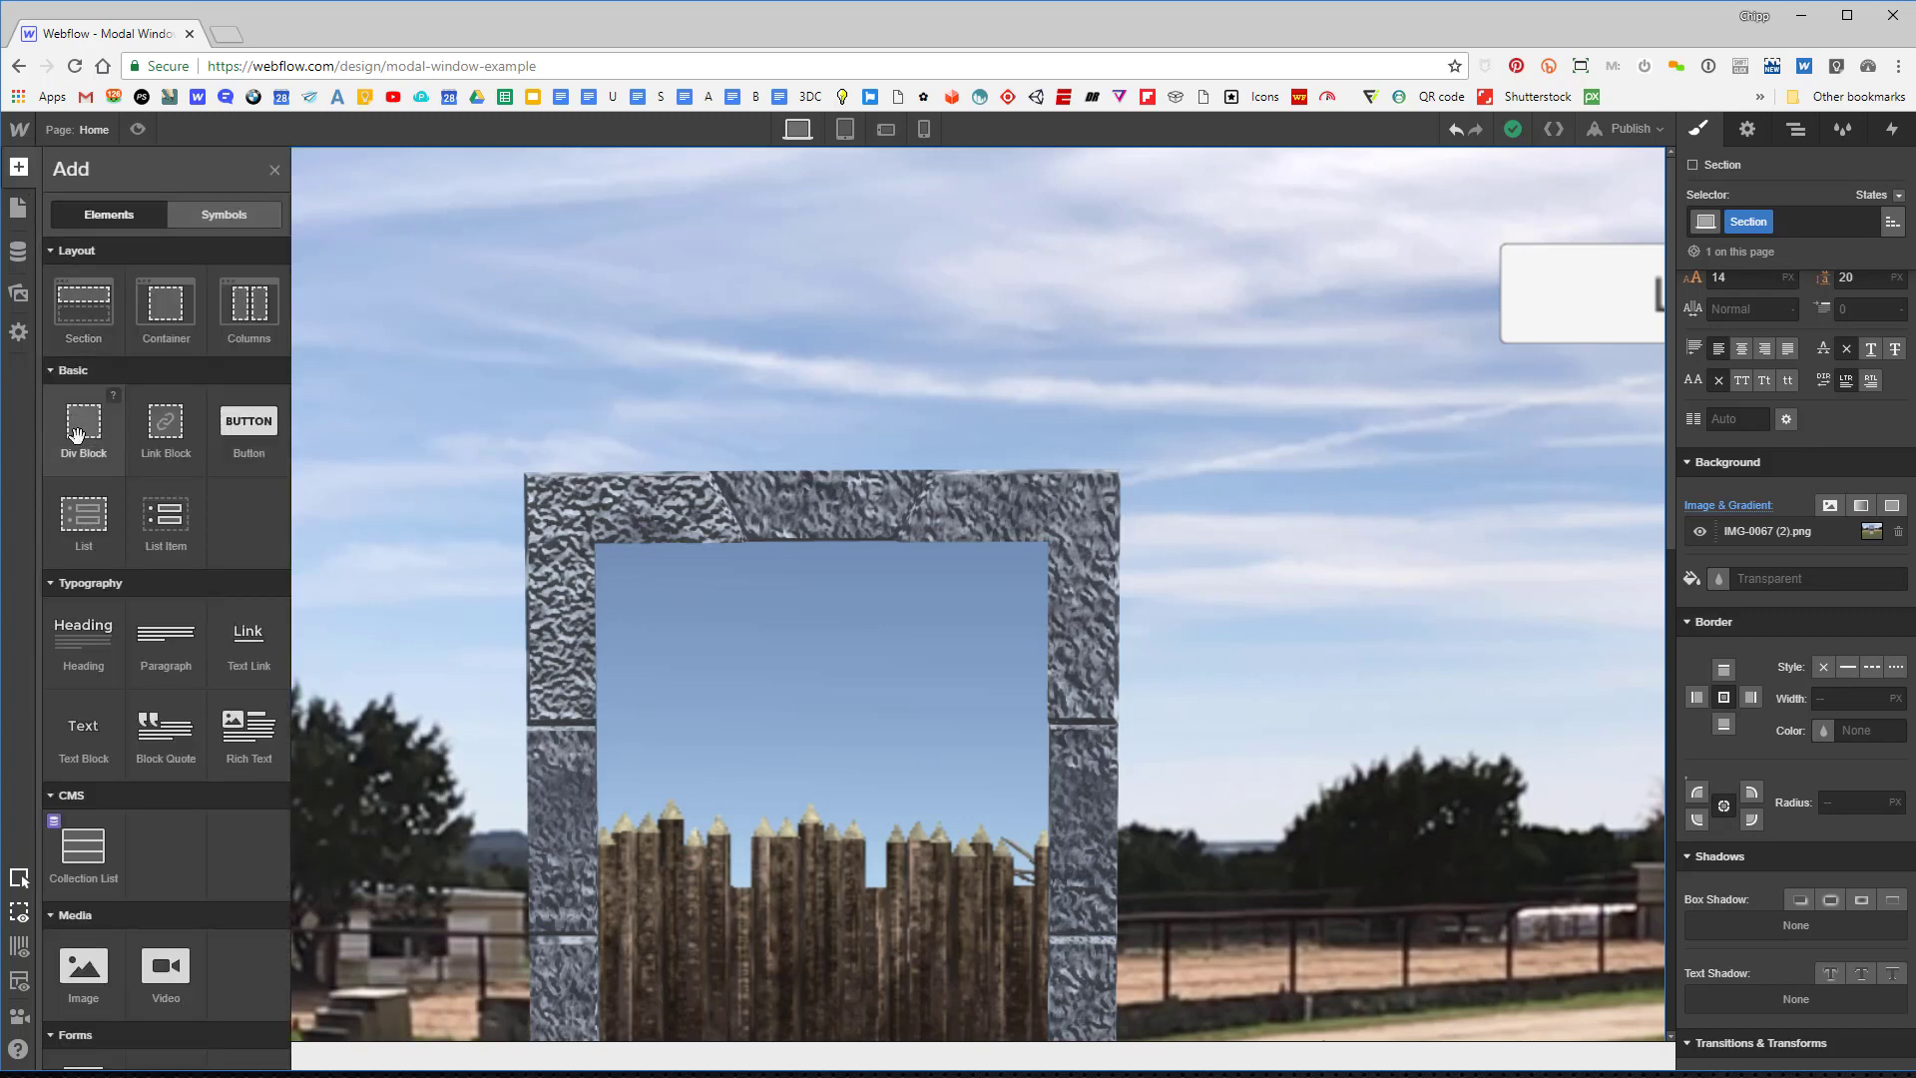
drag(100, 439, 626, 450)
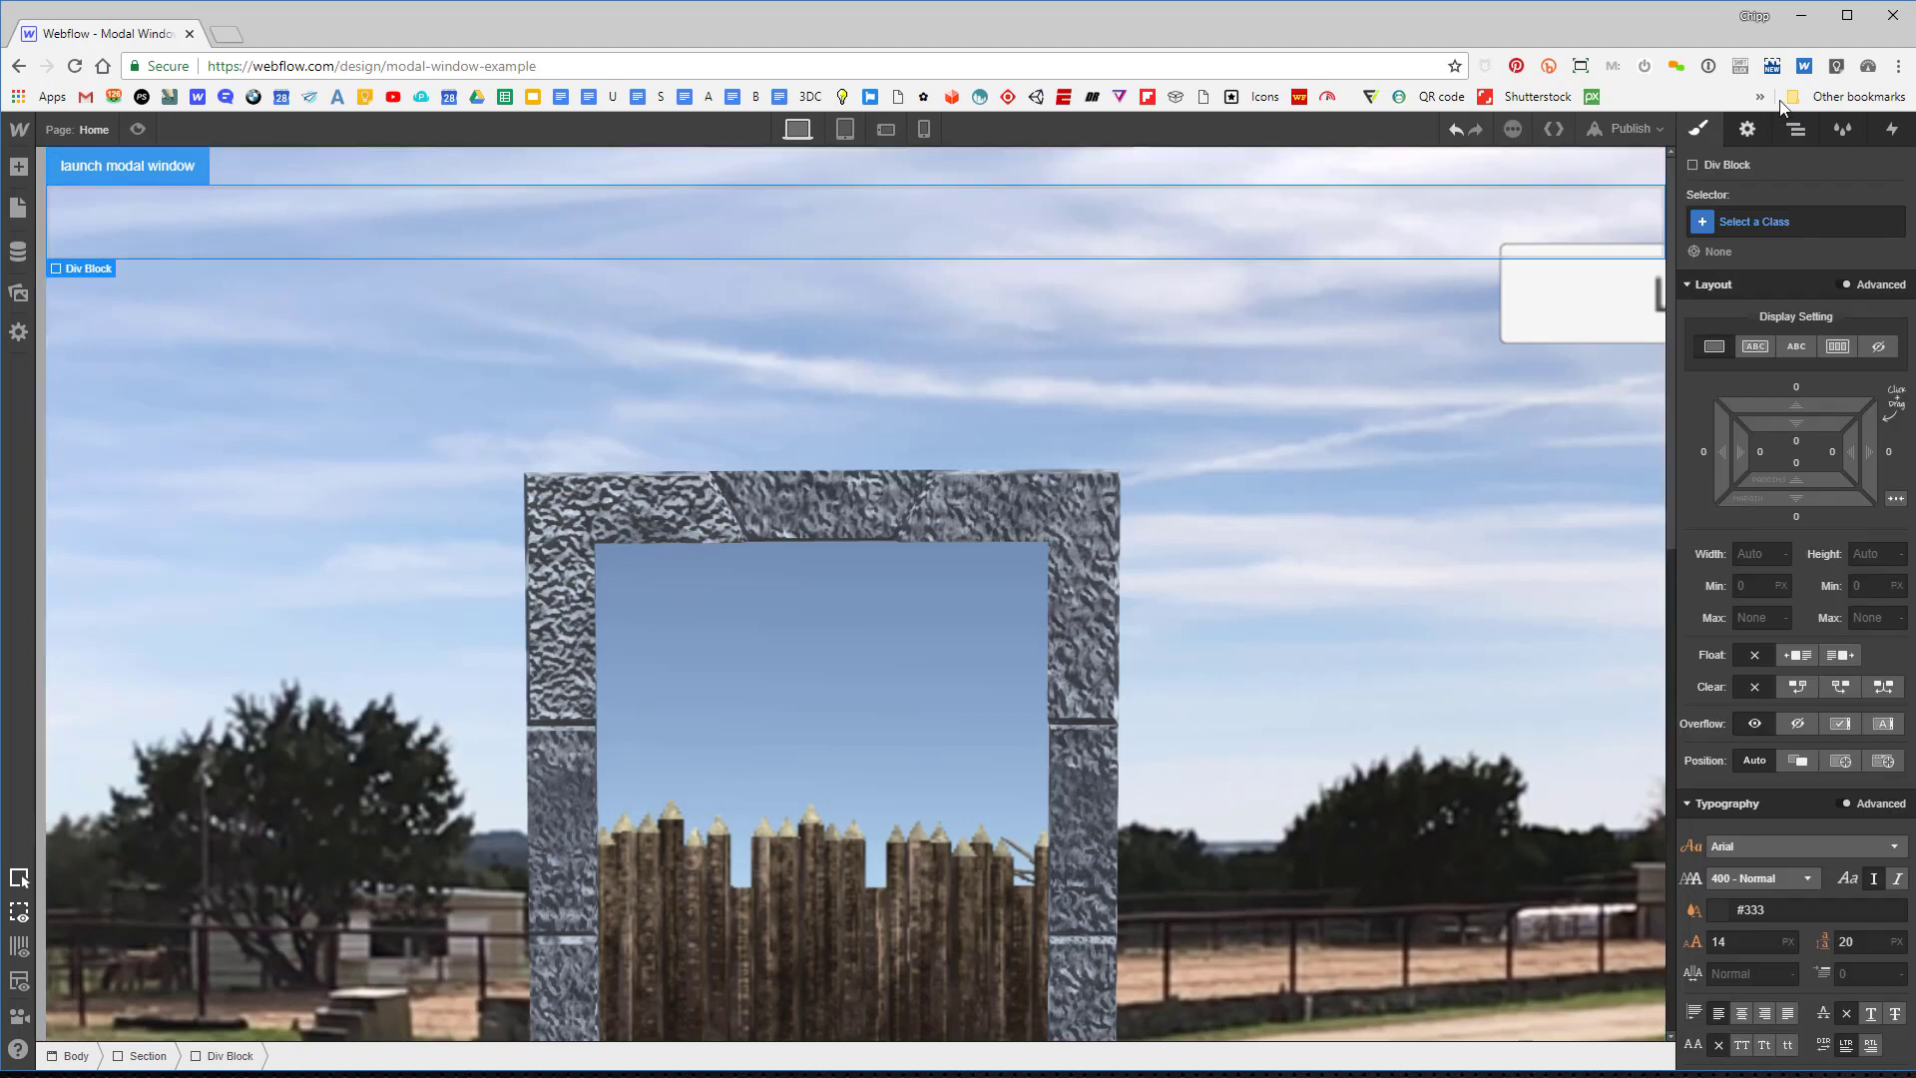
click(1764, 223)
text(di)
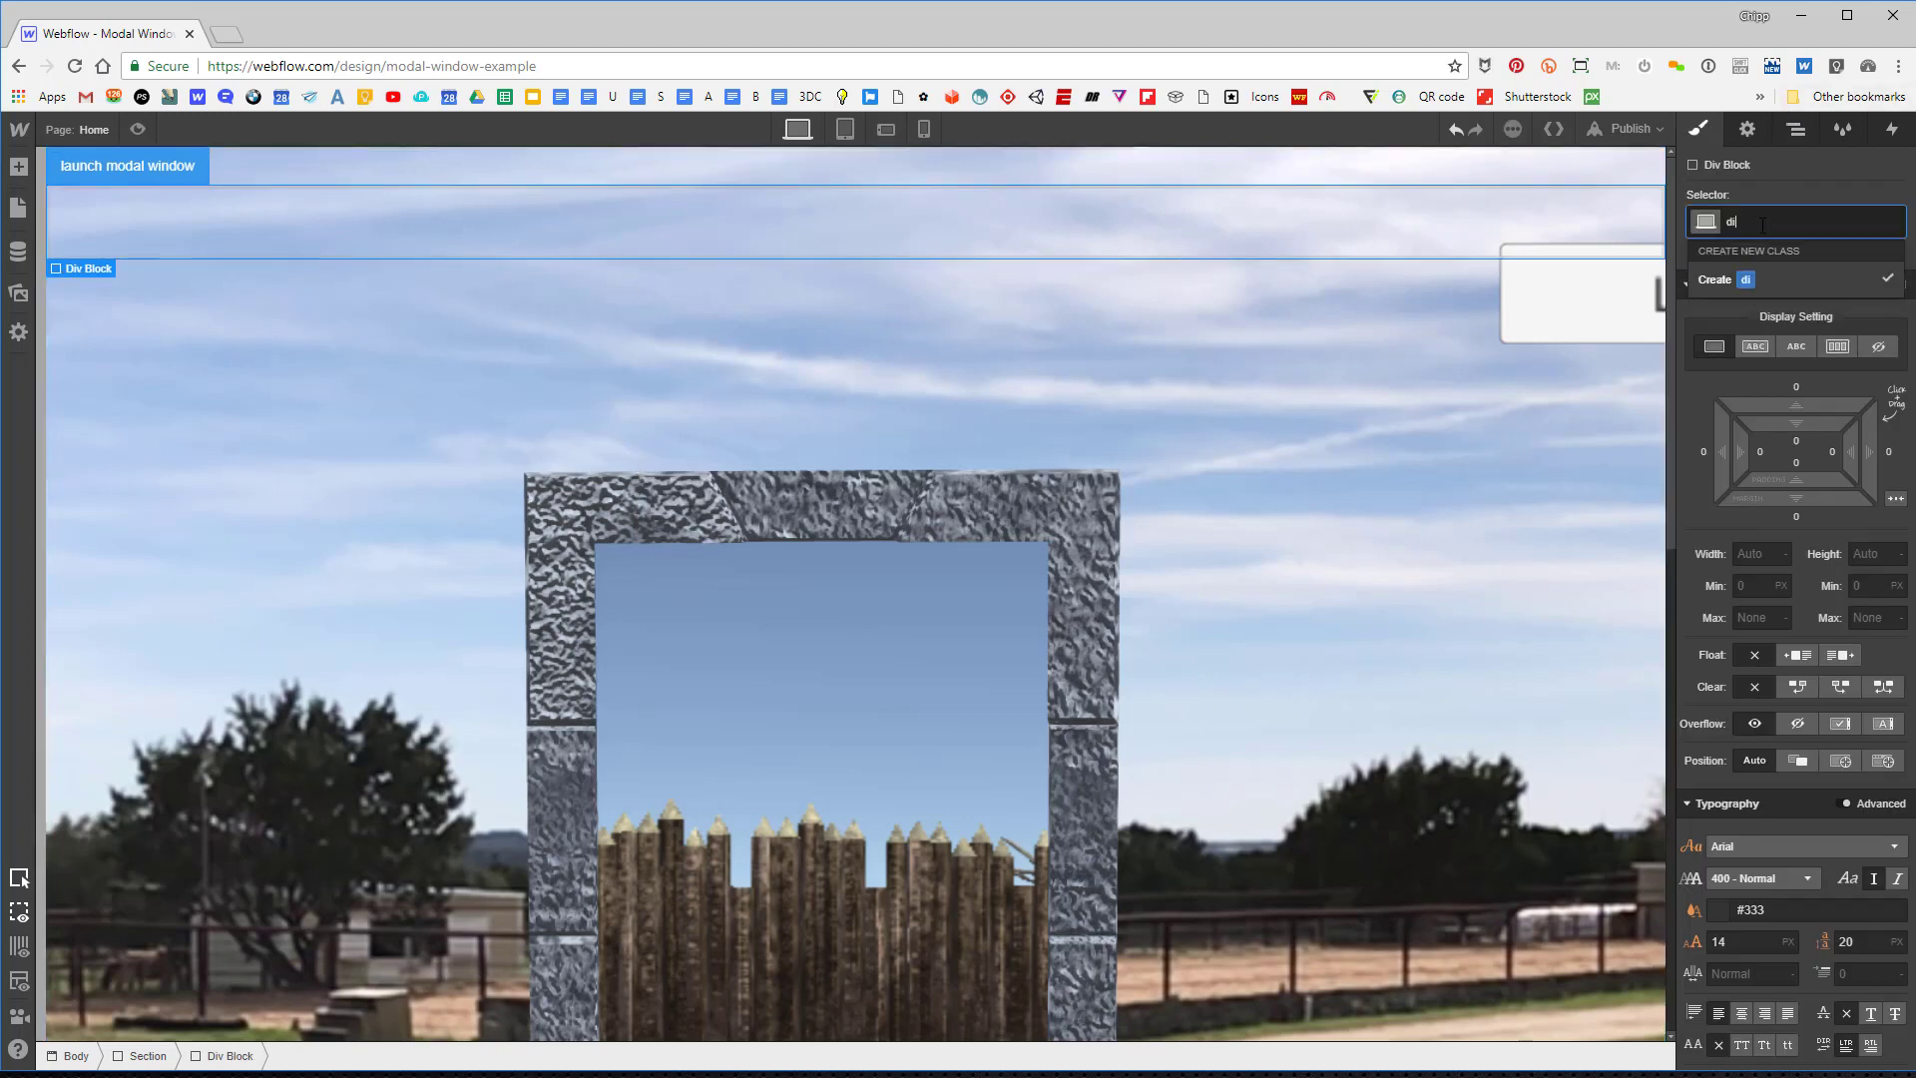
text(v-modal-wrapper)
key(Return)
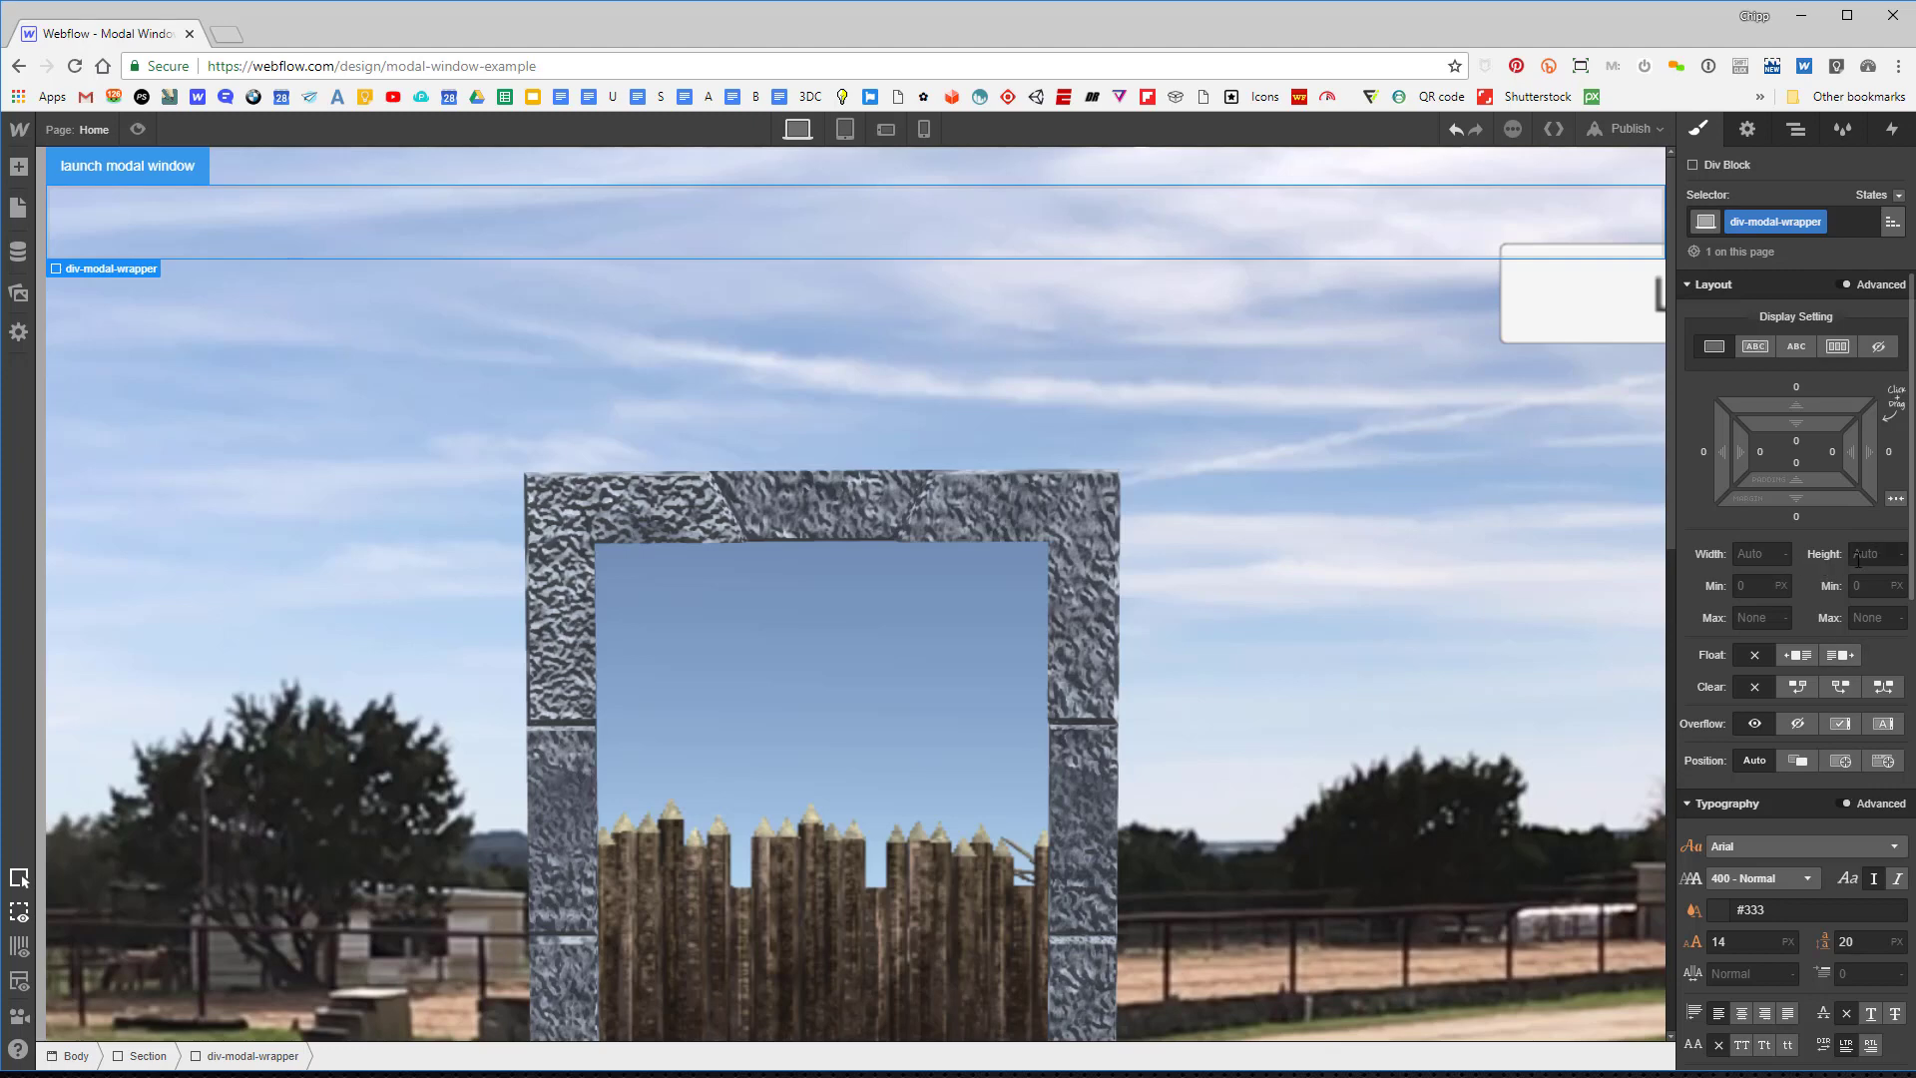
Set the div-modal-wrapper's width to 100% and its height to 100vh.
click(1768, 554)
text(100%)
key(Tab)
text(1)
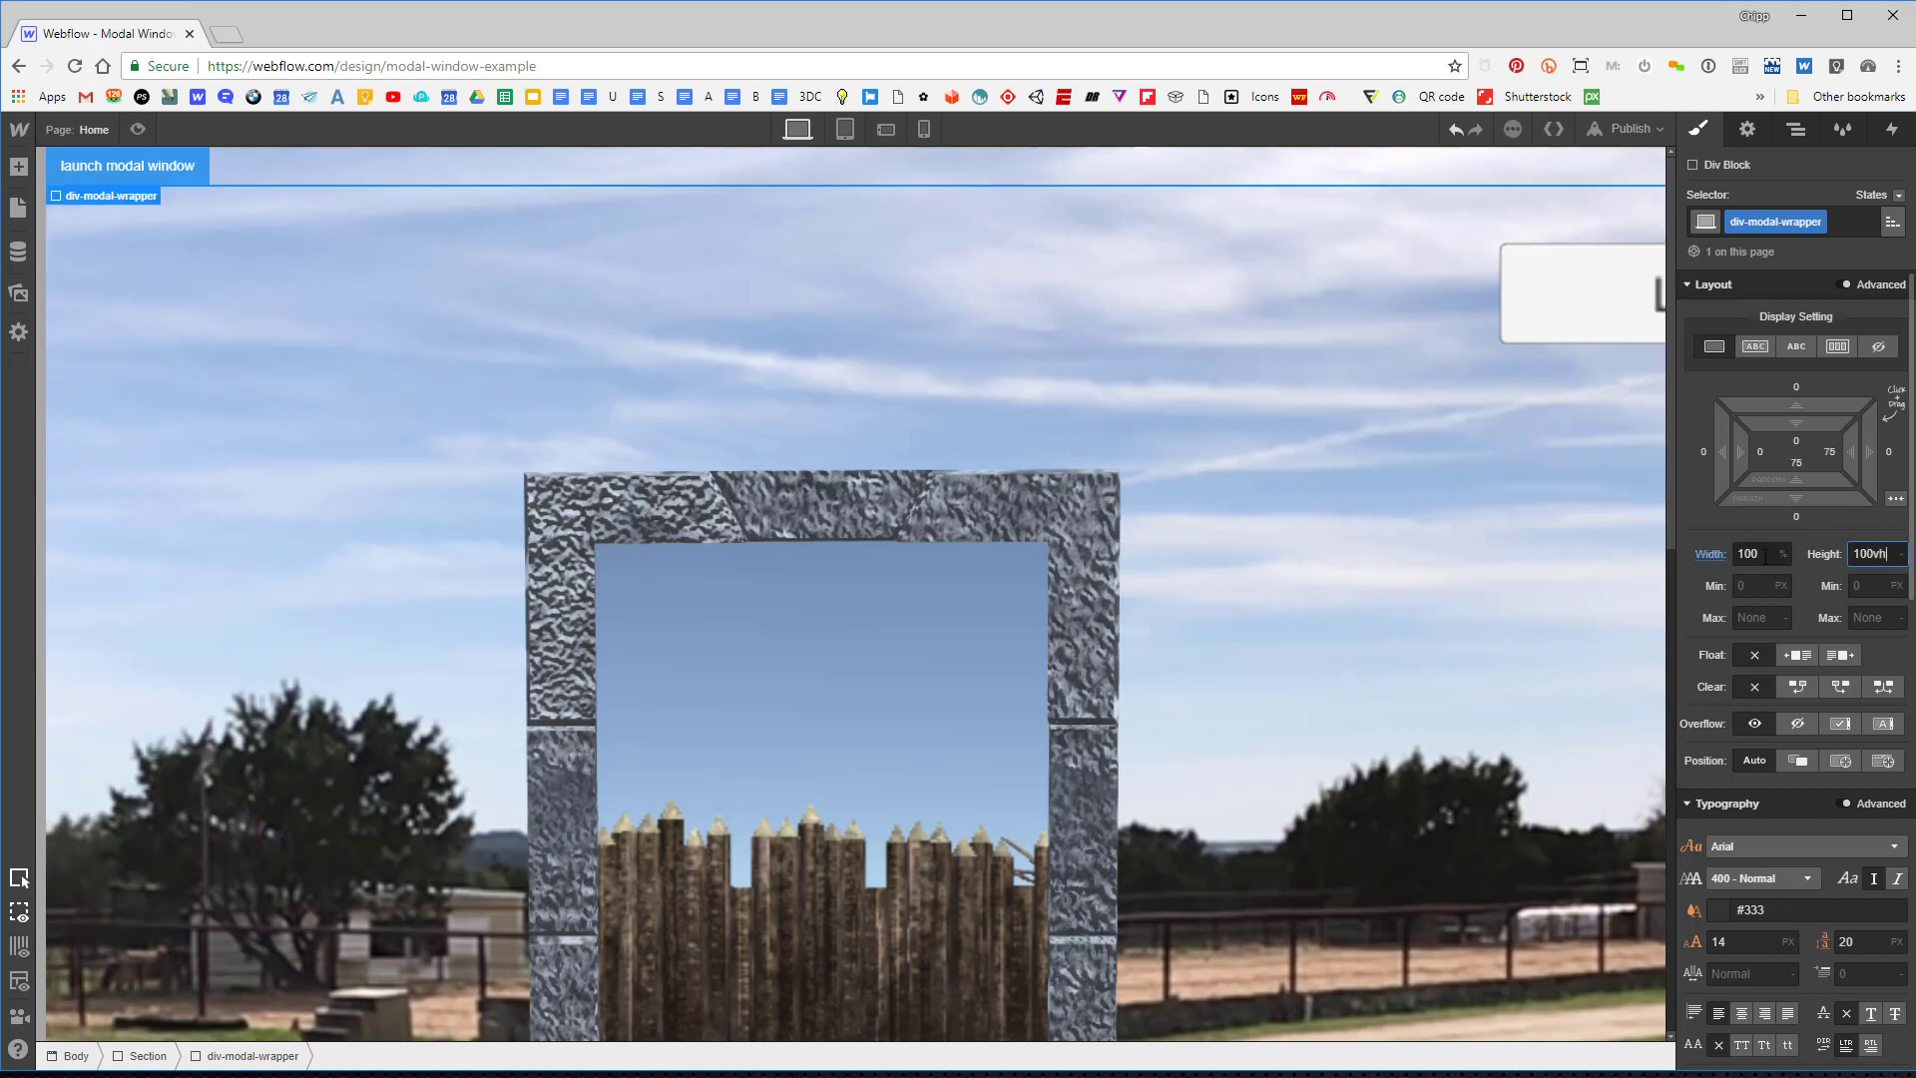
text(00vh)
key(Return)
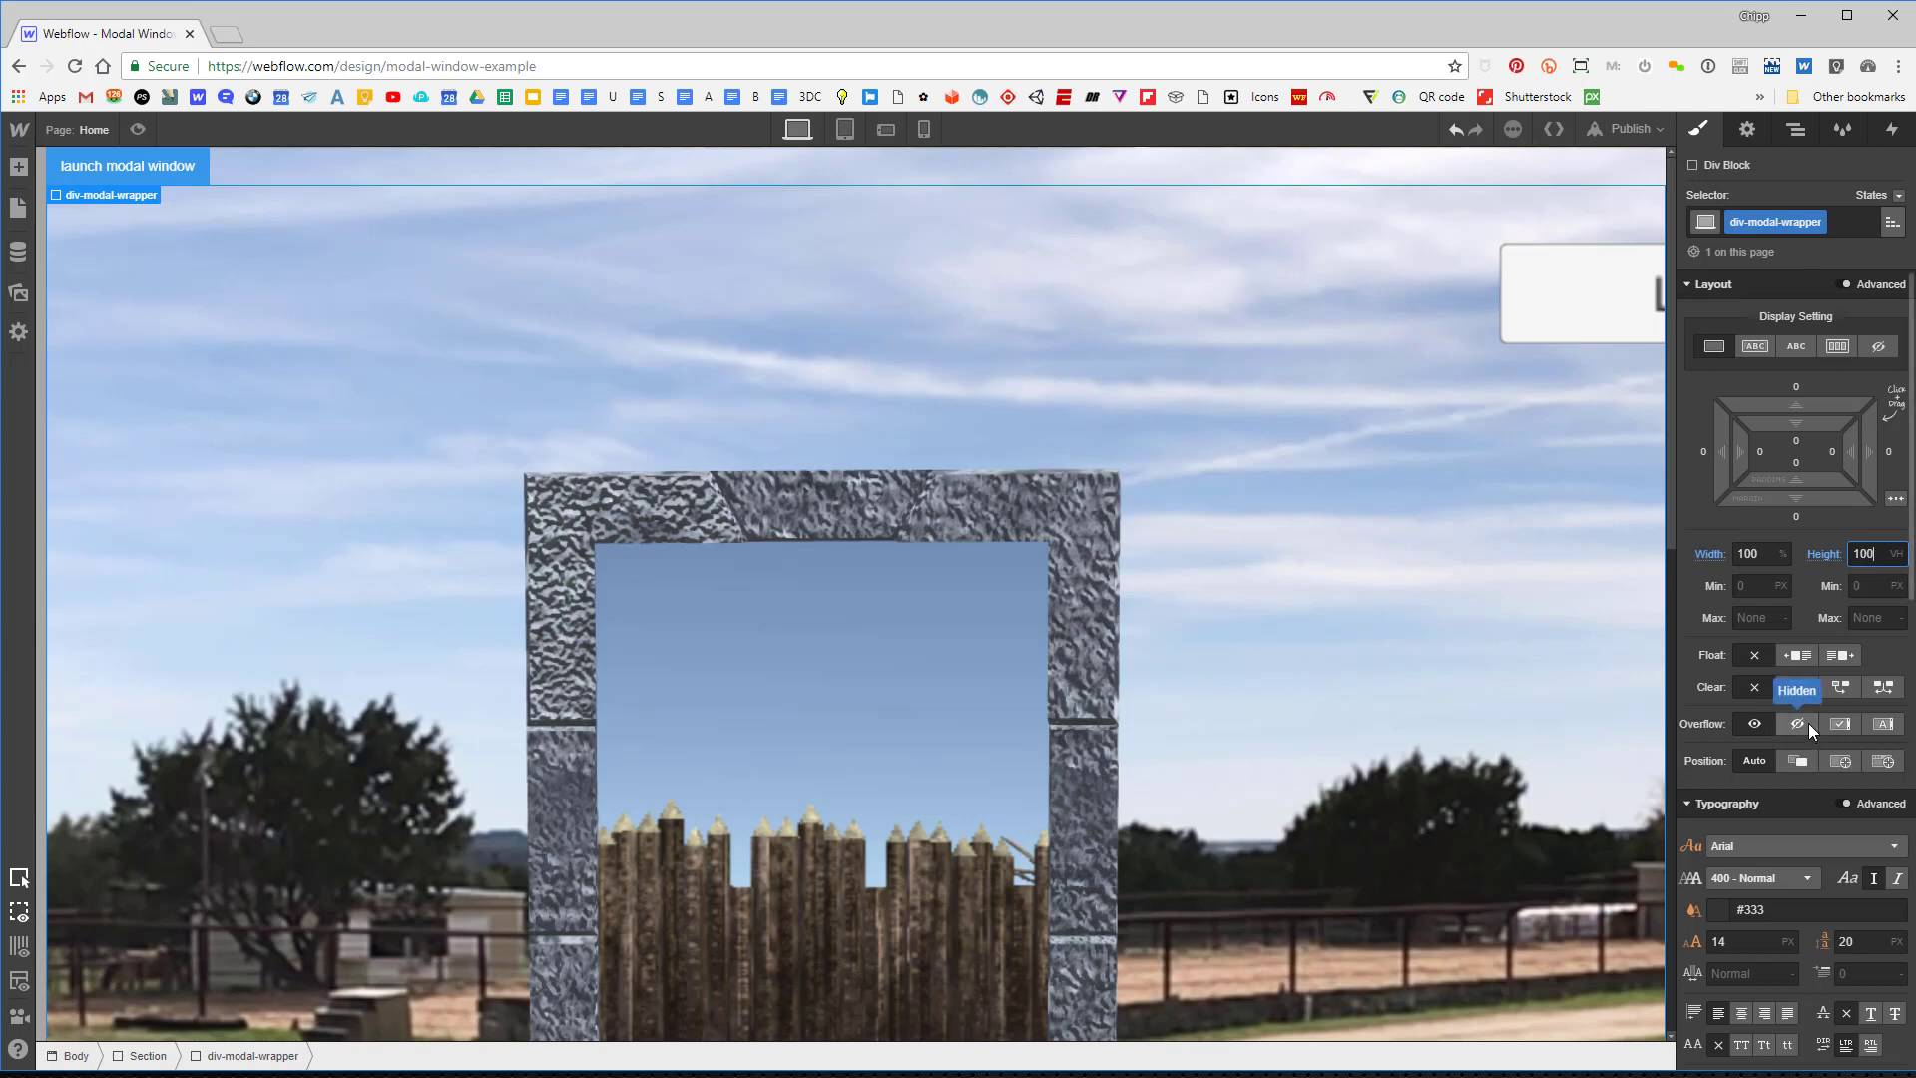
Give the div-modal-wrapper a black background colour at 62% opacity.
scroll(1808, 715, down, 6)
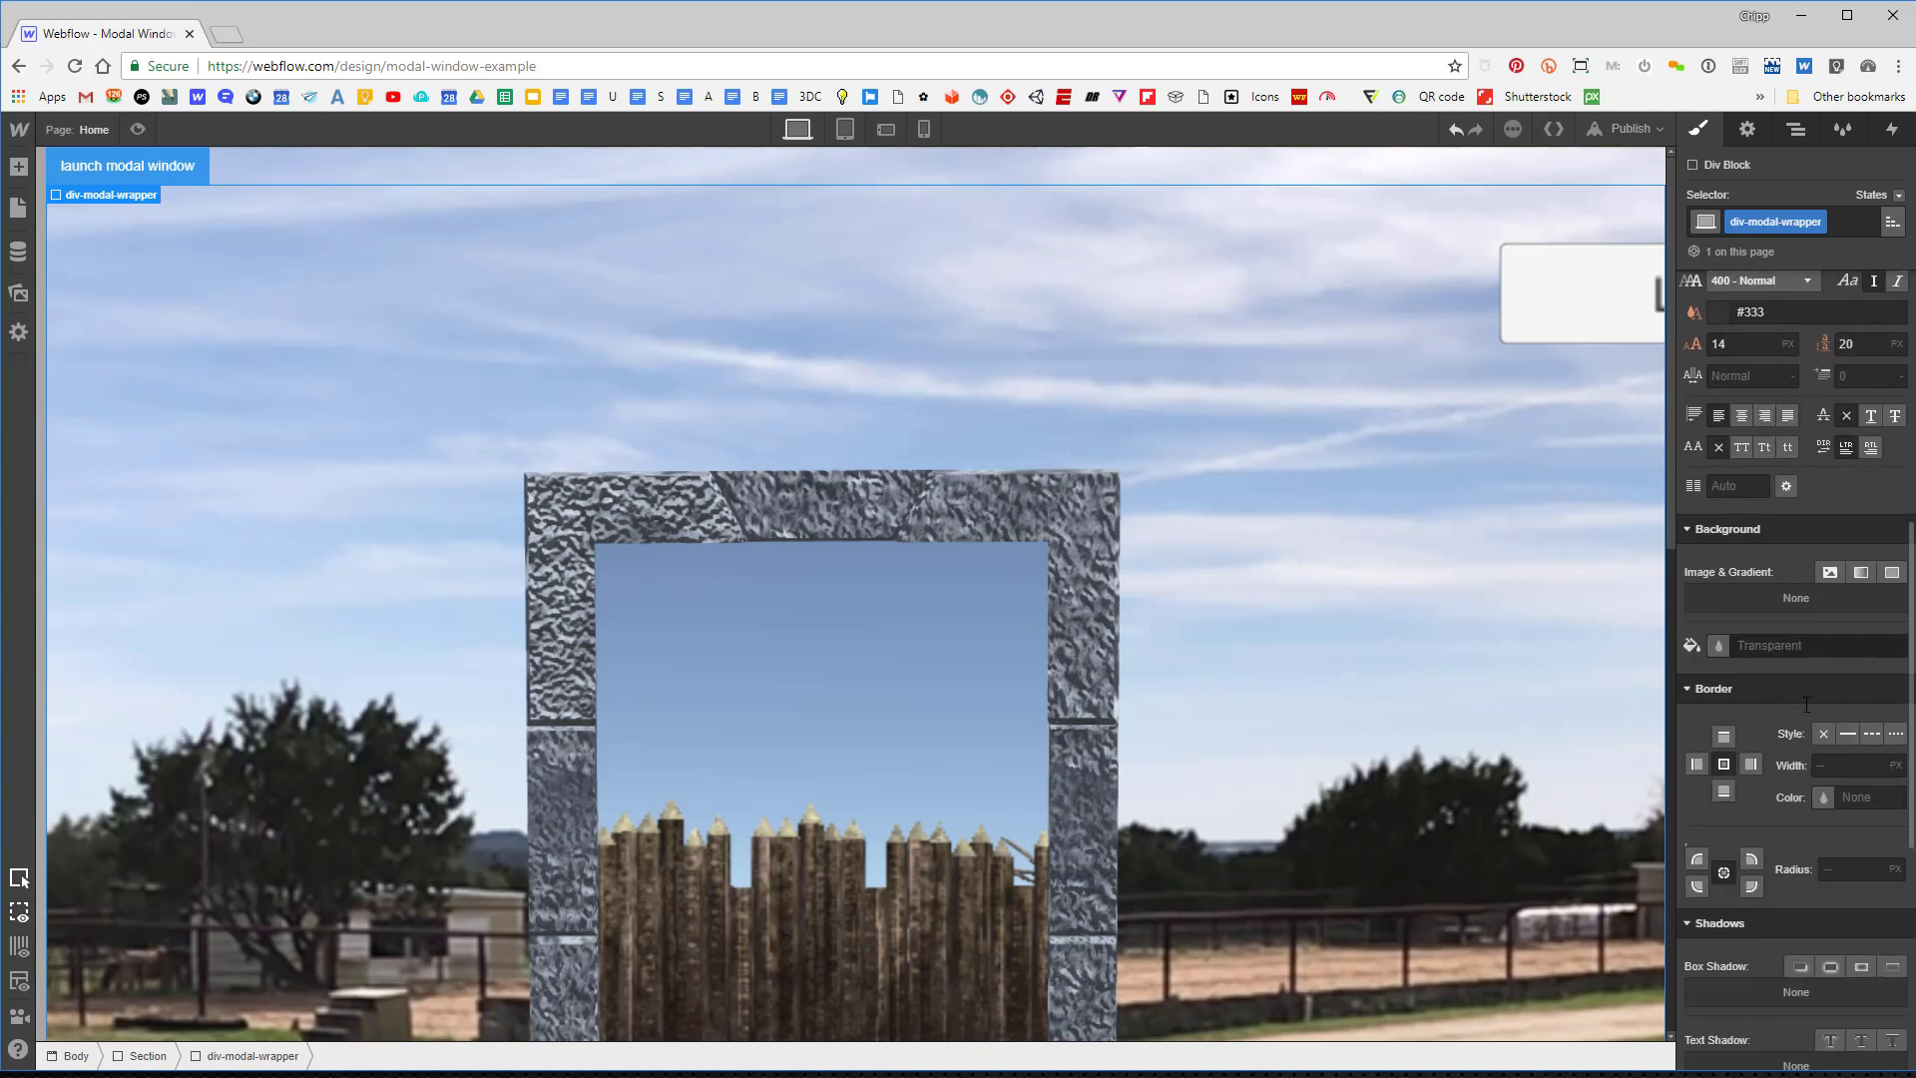
click(1721, 644)
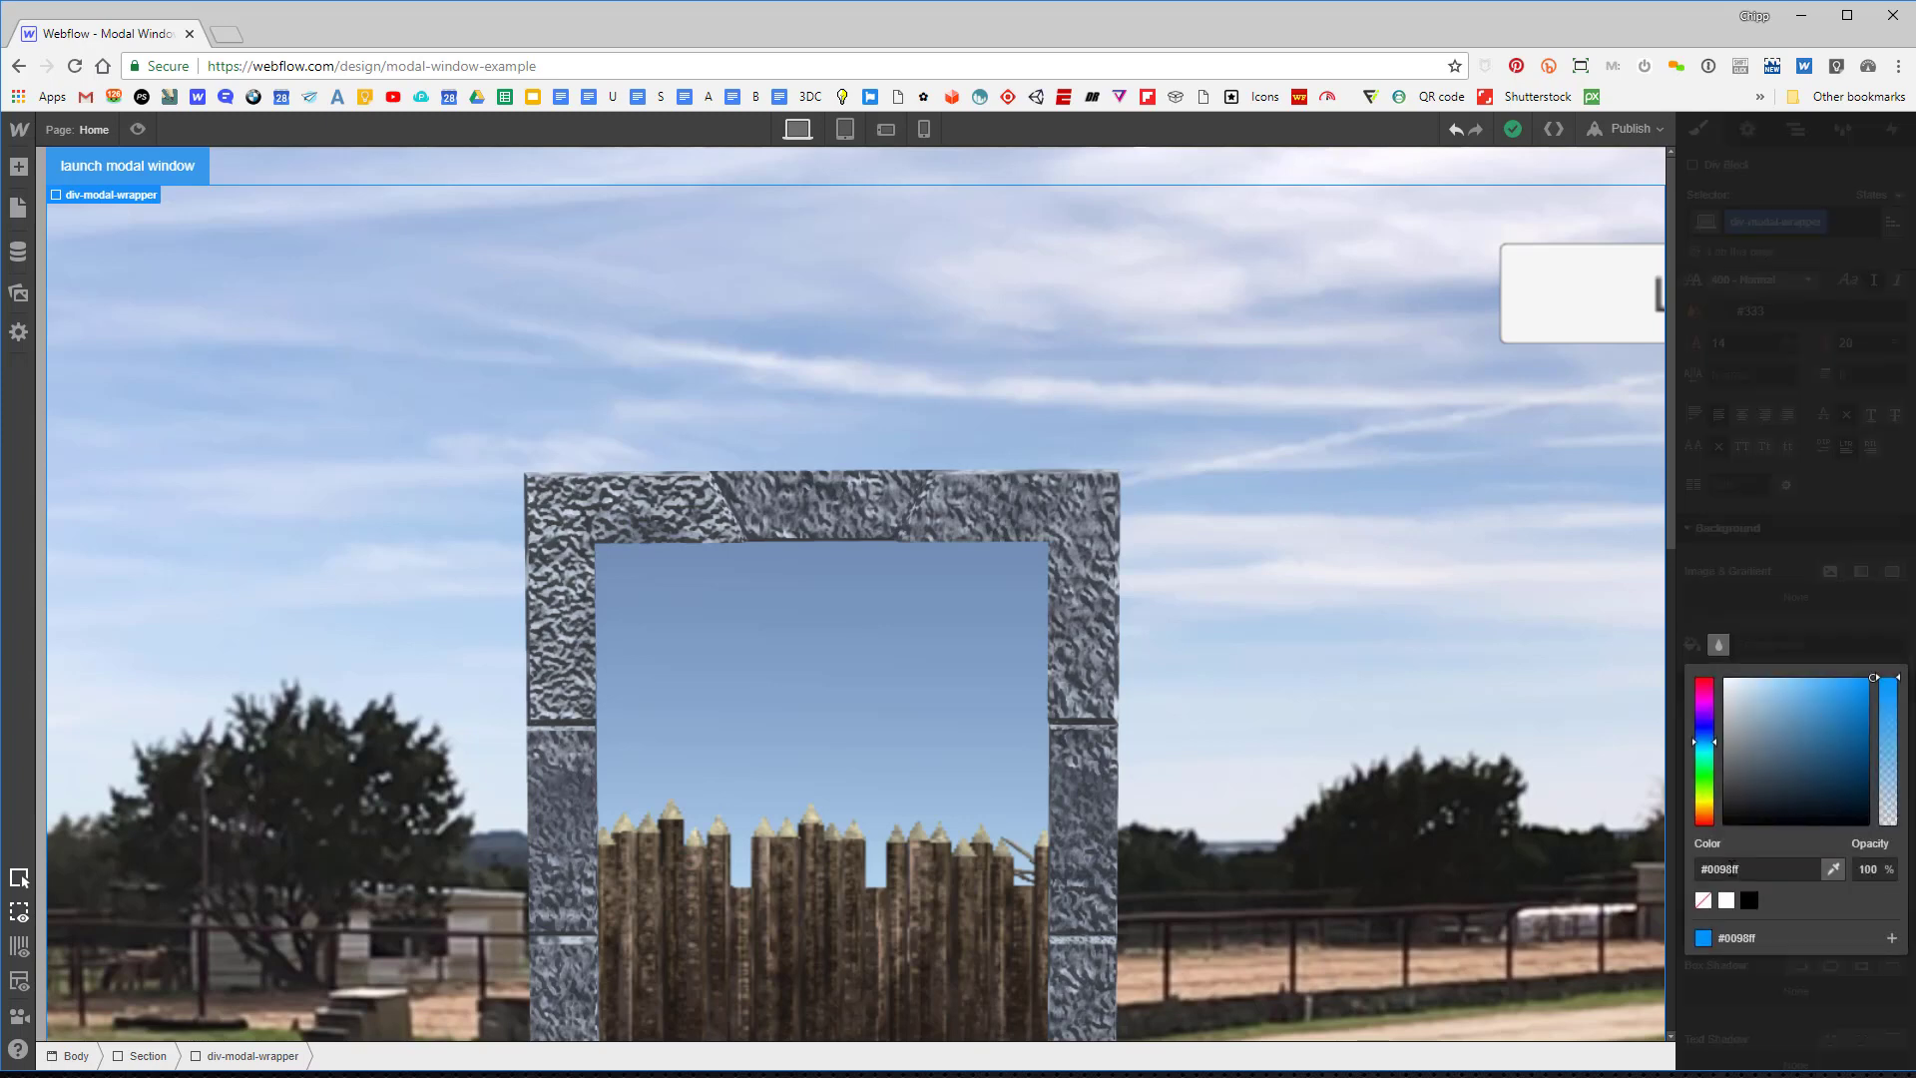
click(1749, 900)
drag(1888, 707, 1887, 735)
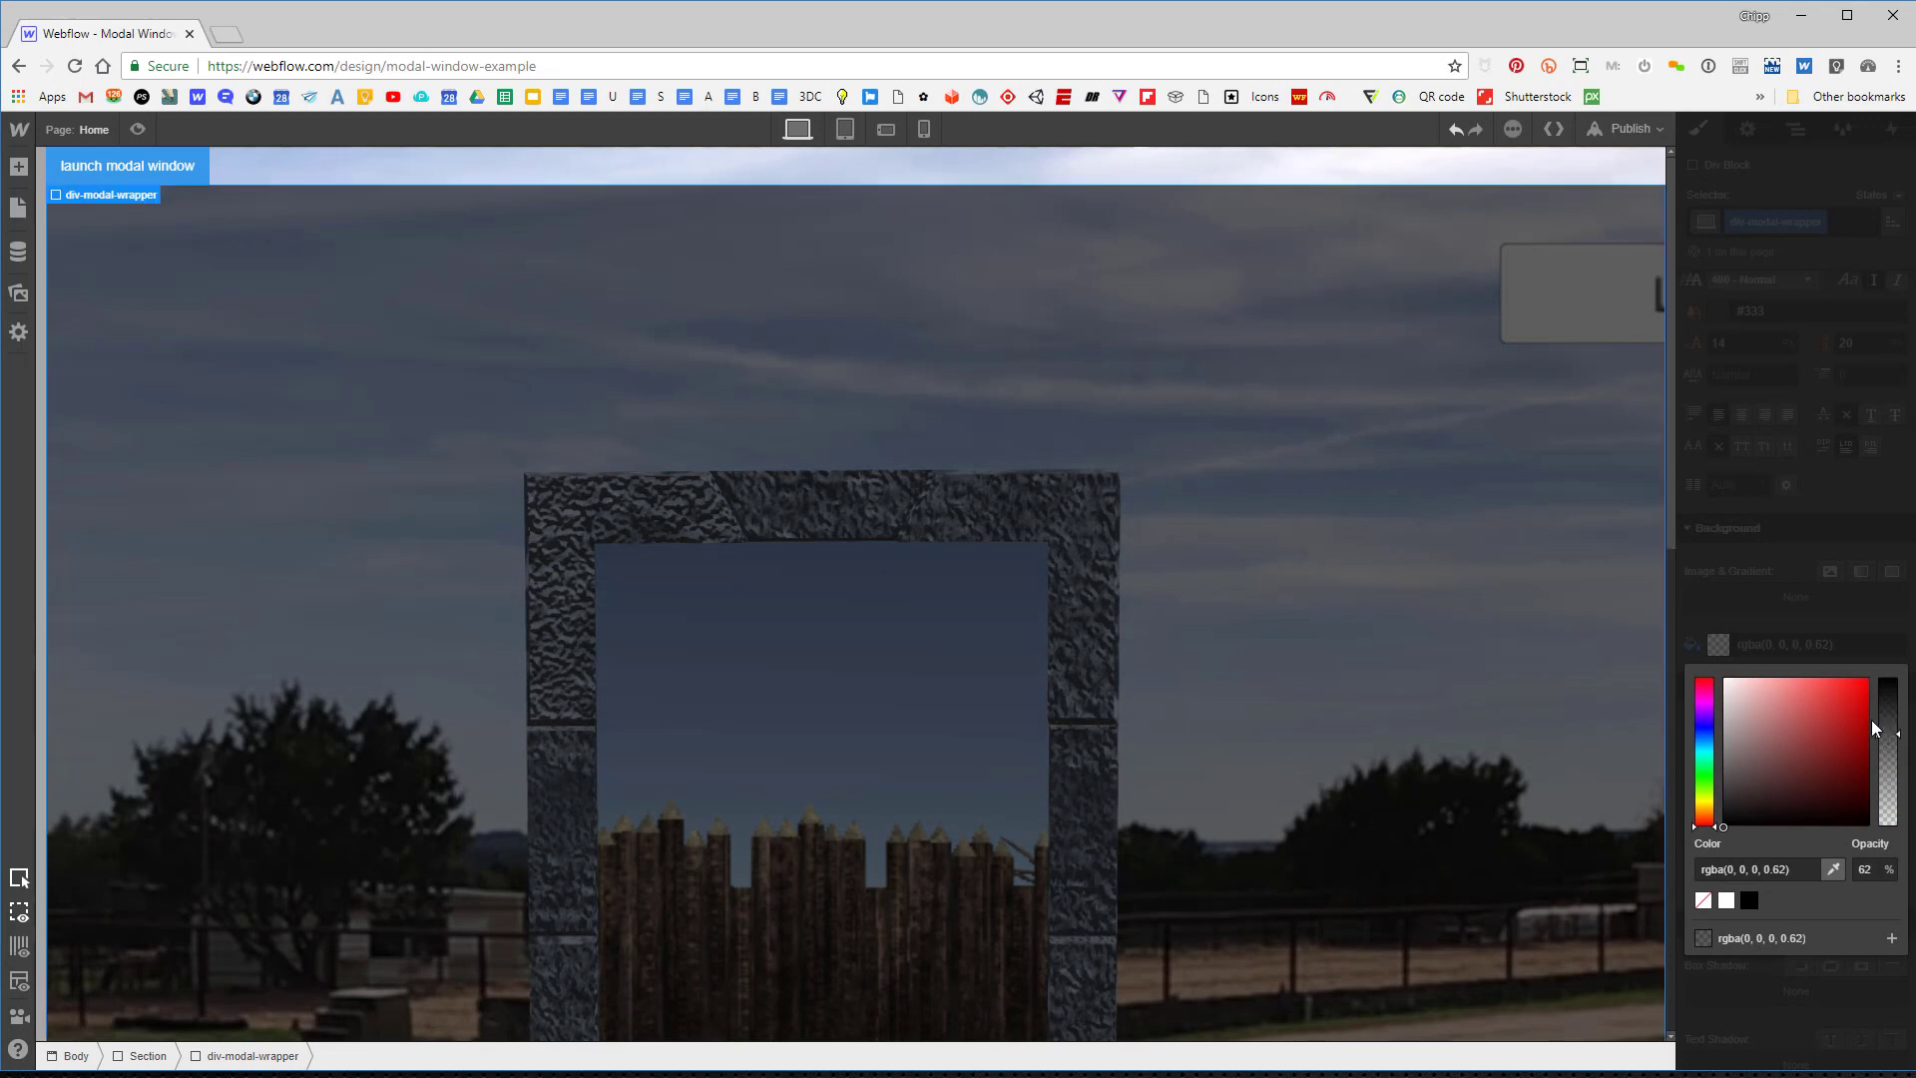
click(1500, 563)
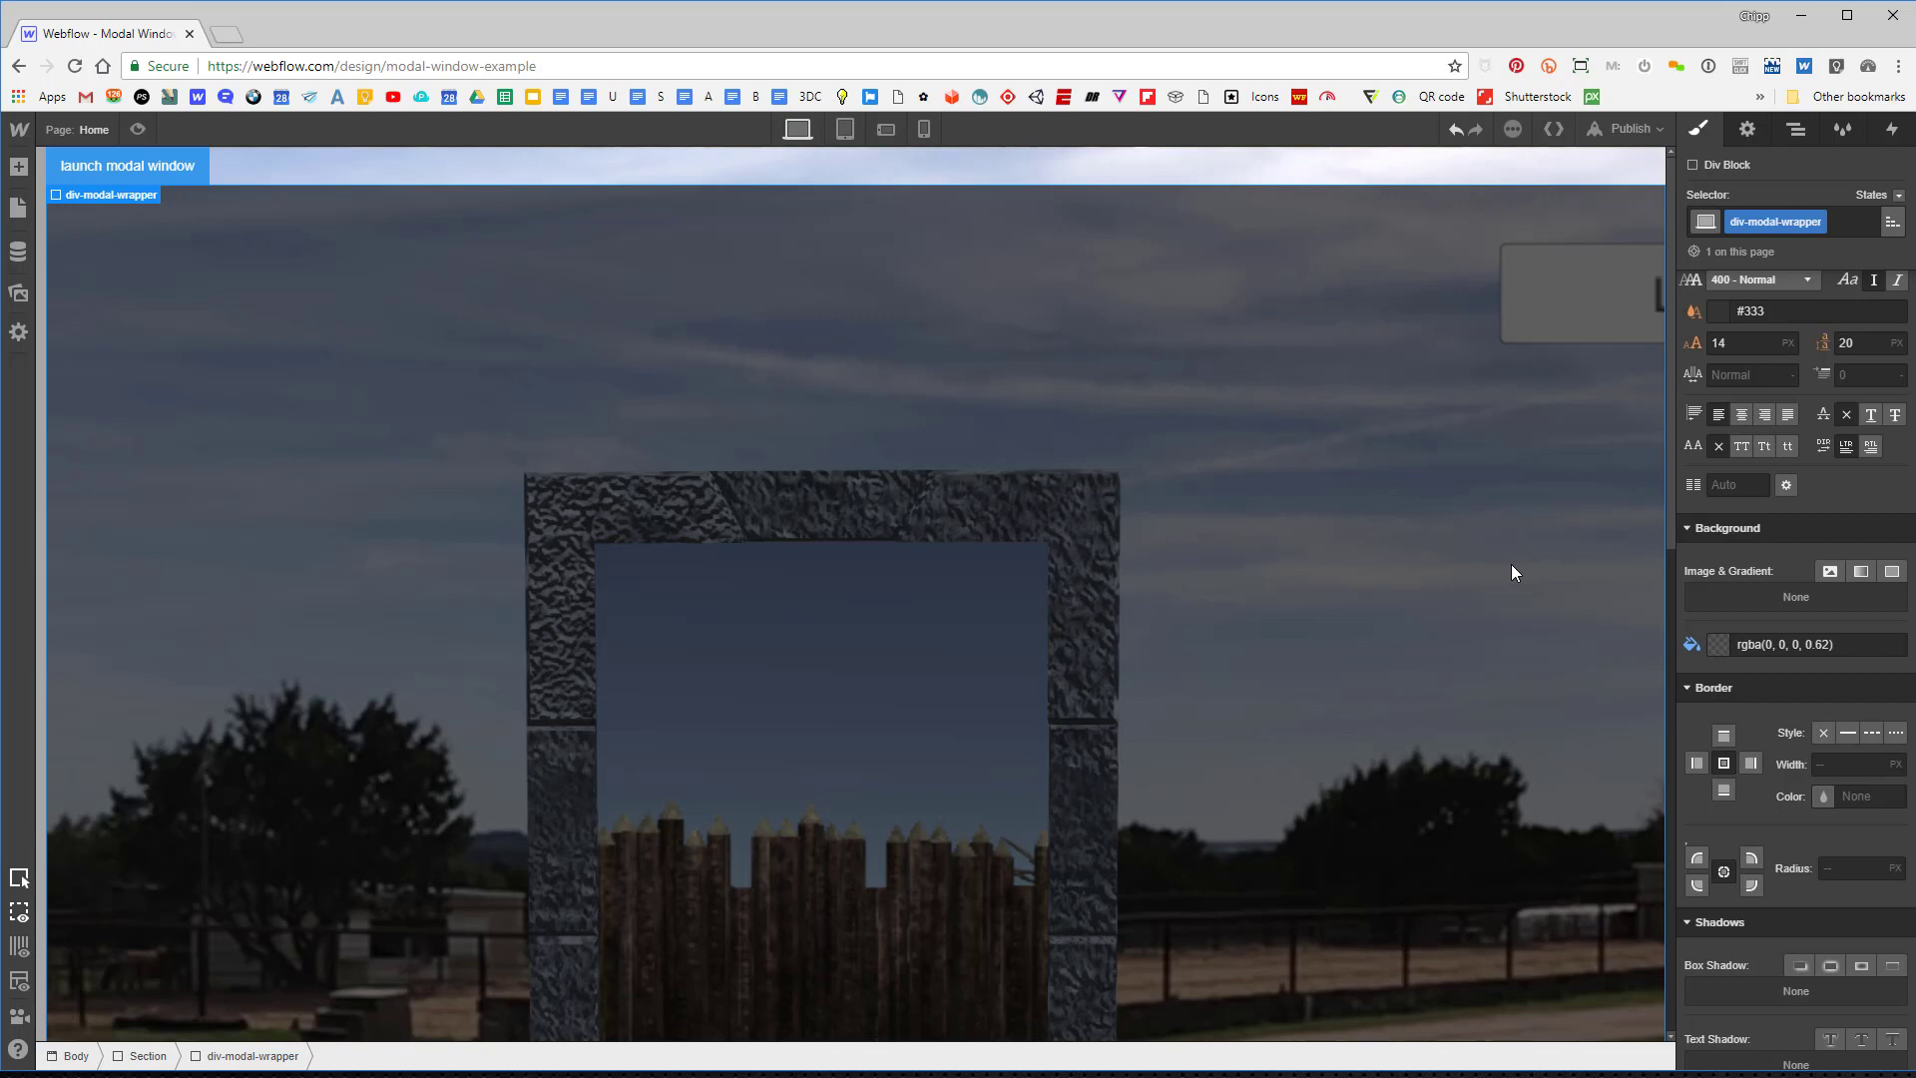
Set the div-modal-wrapper's position to Fixed and check how it behaves along the page.
scroll(1756, 623, up, 6)
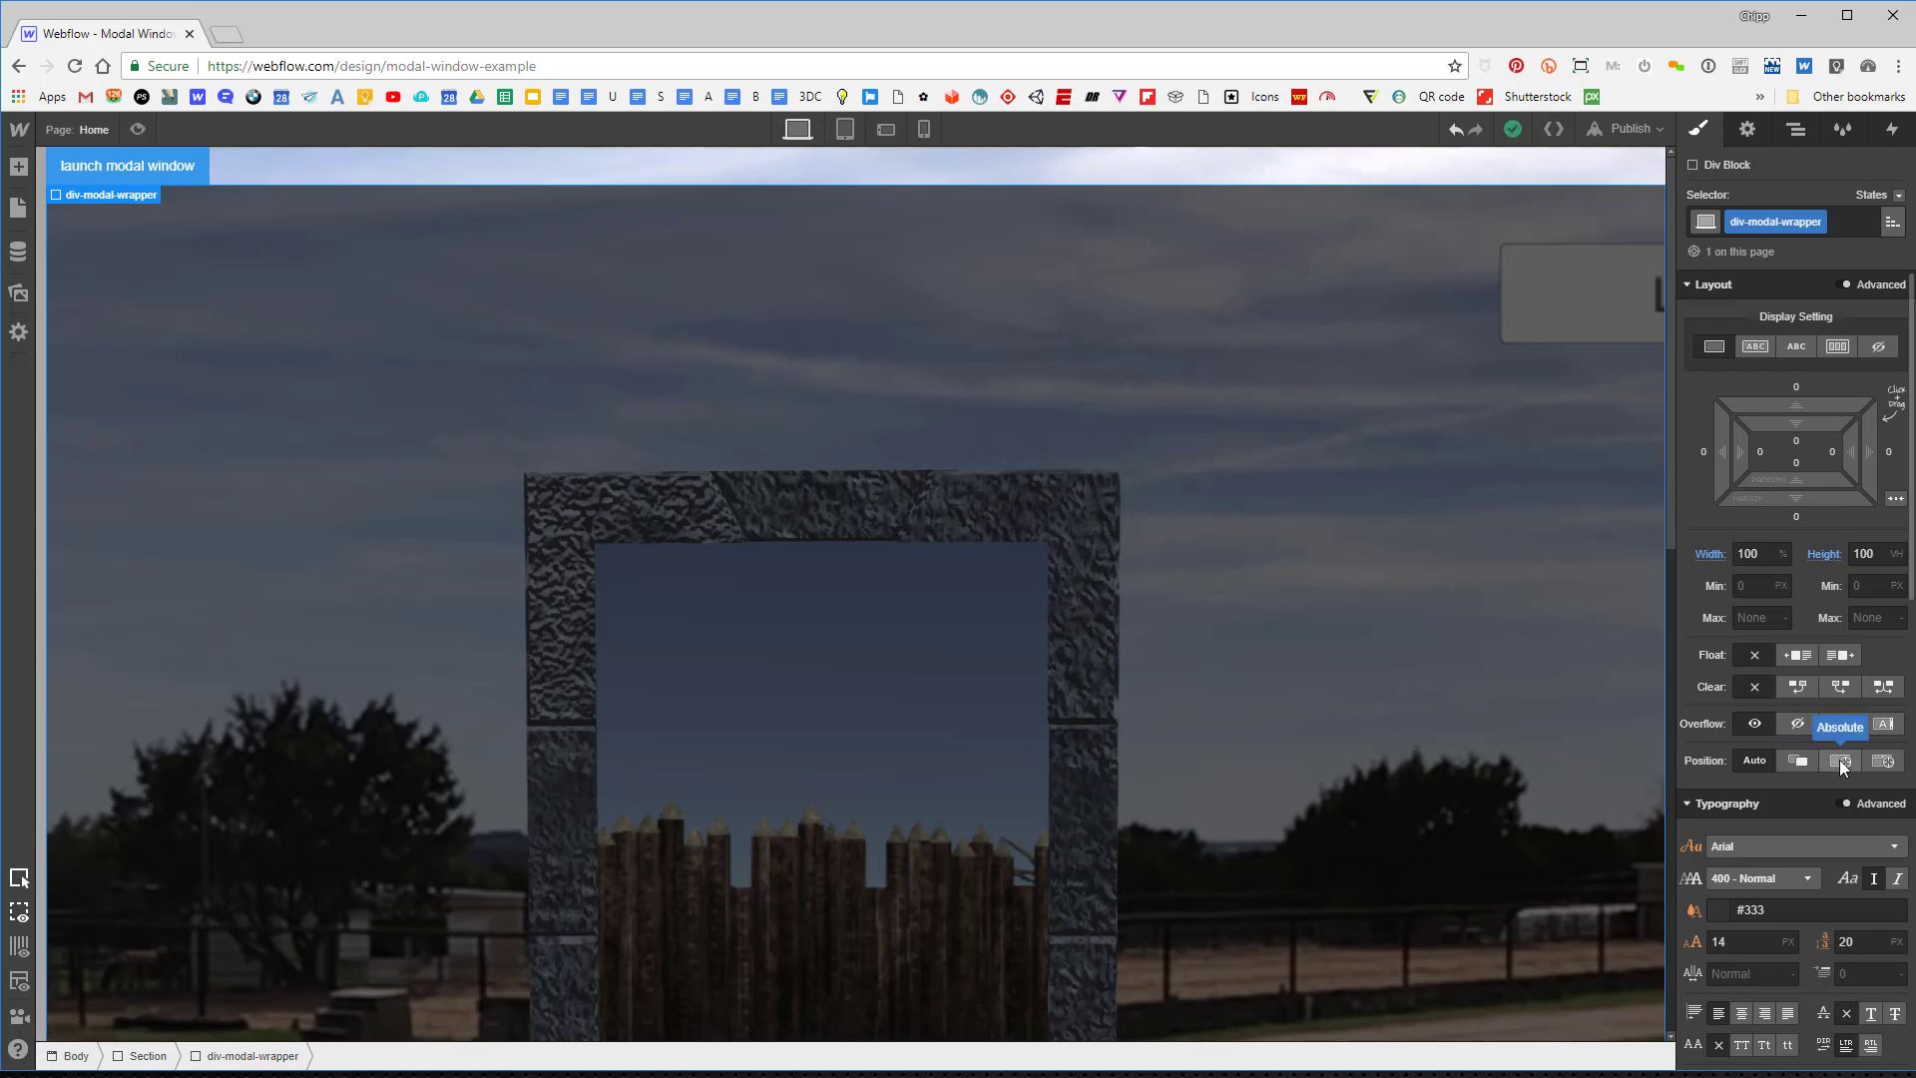
click(1884, 762)
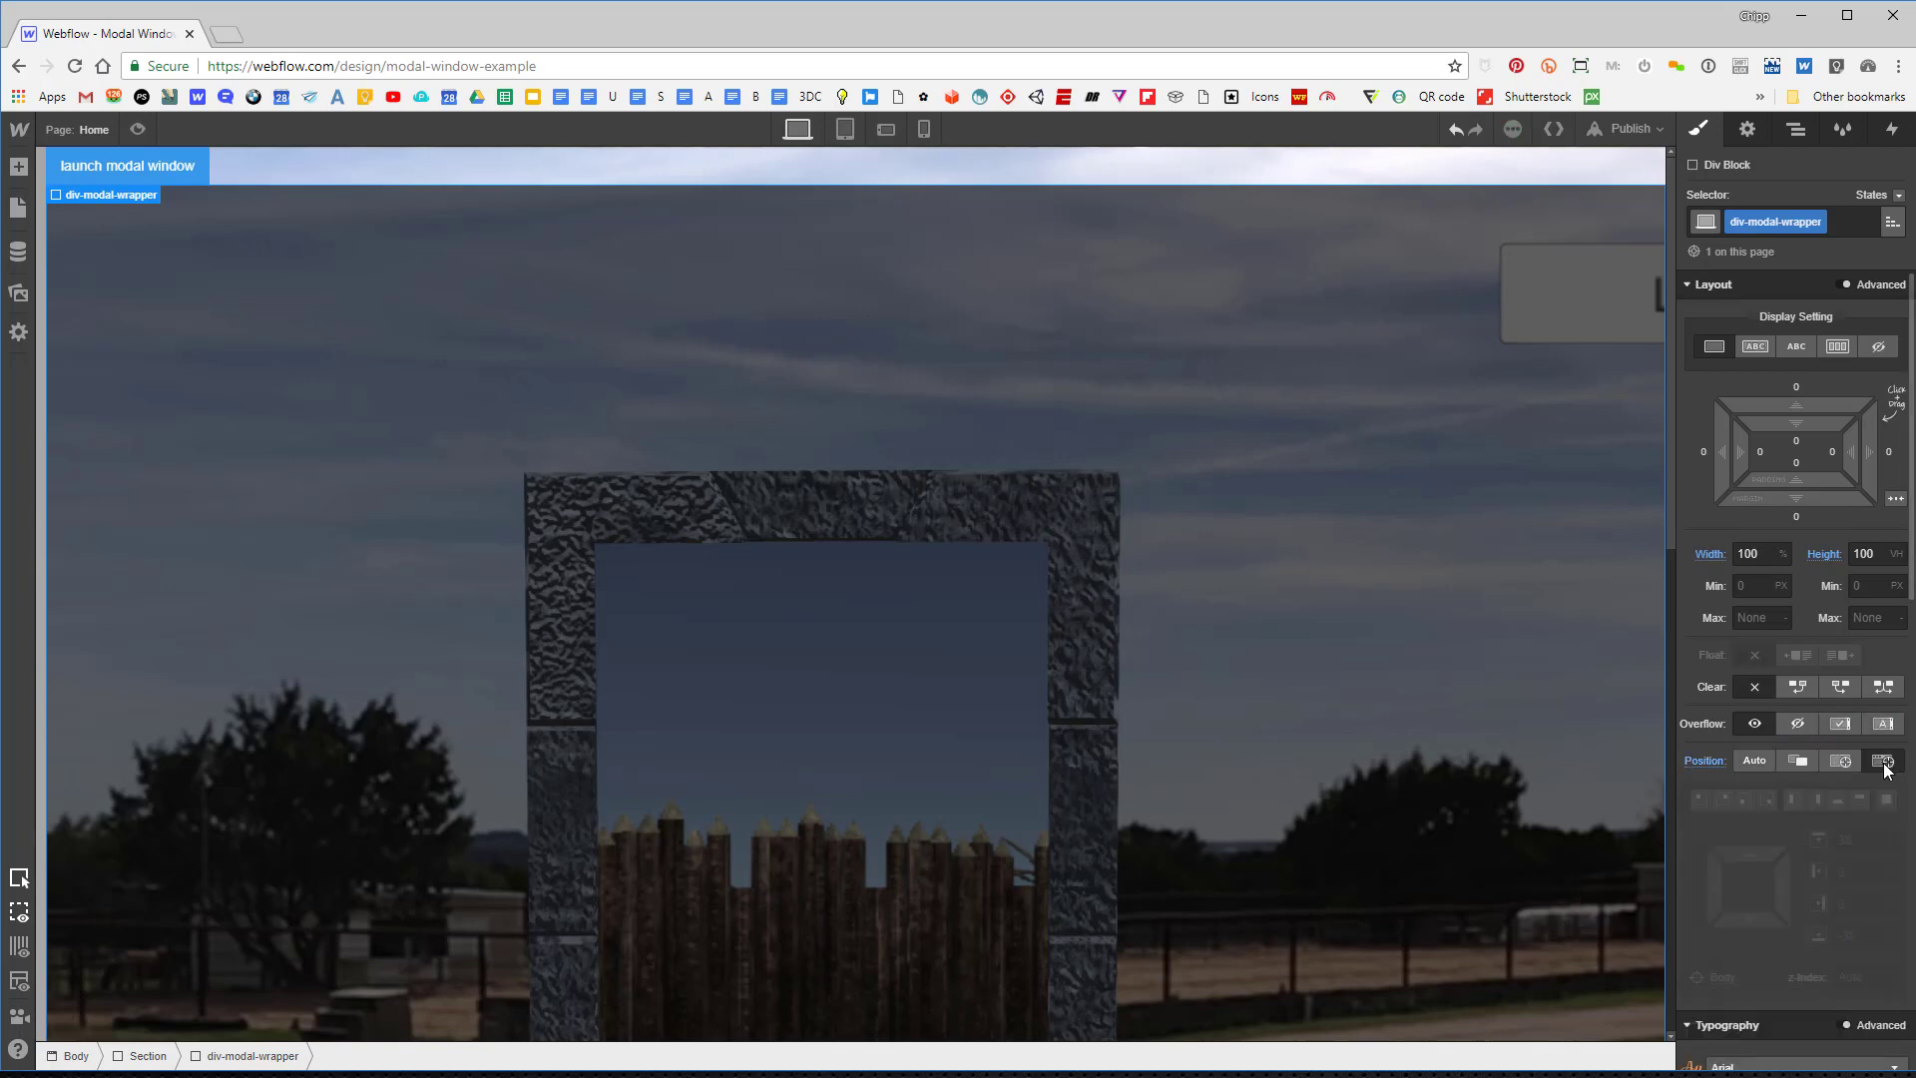
scroll(1254, 601, down, 5)
scroll(1253, 601, up, 4)
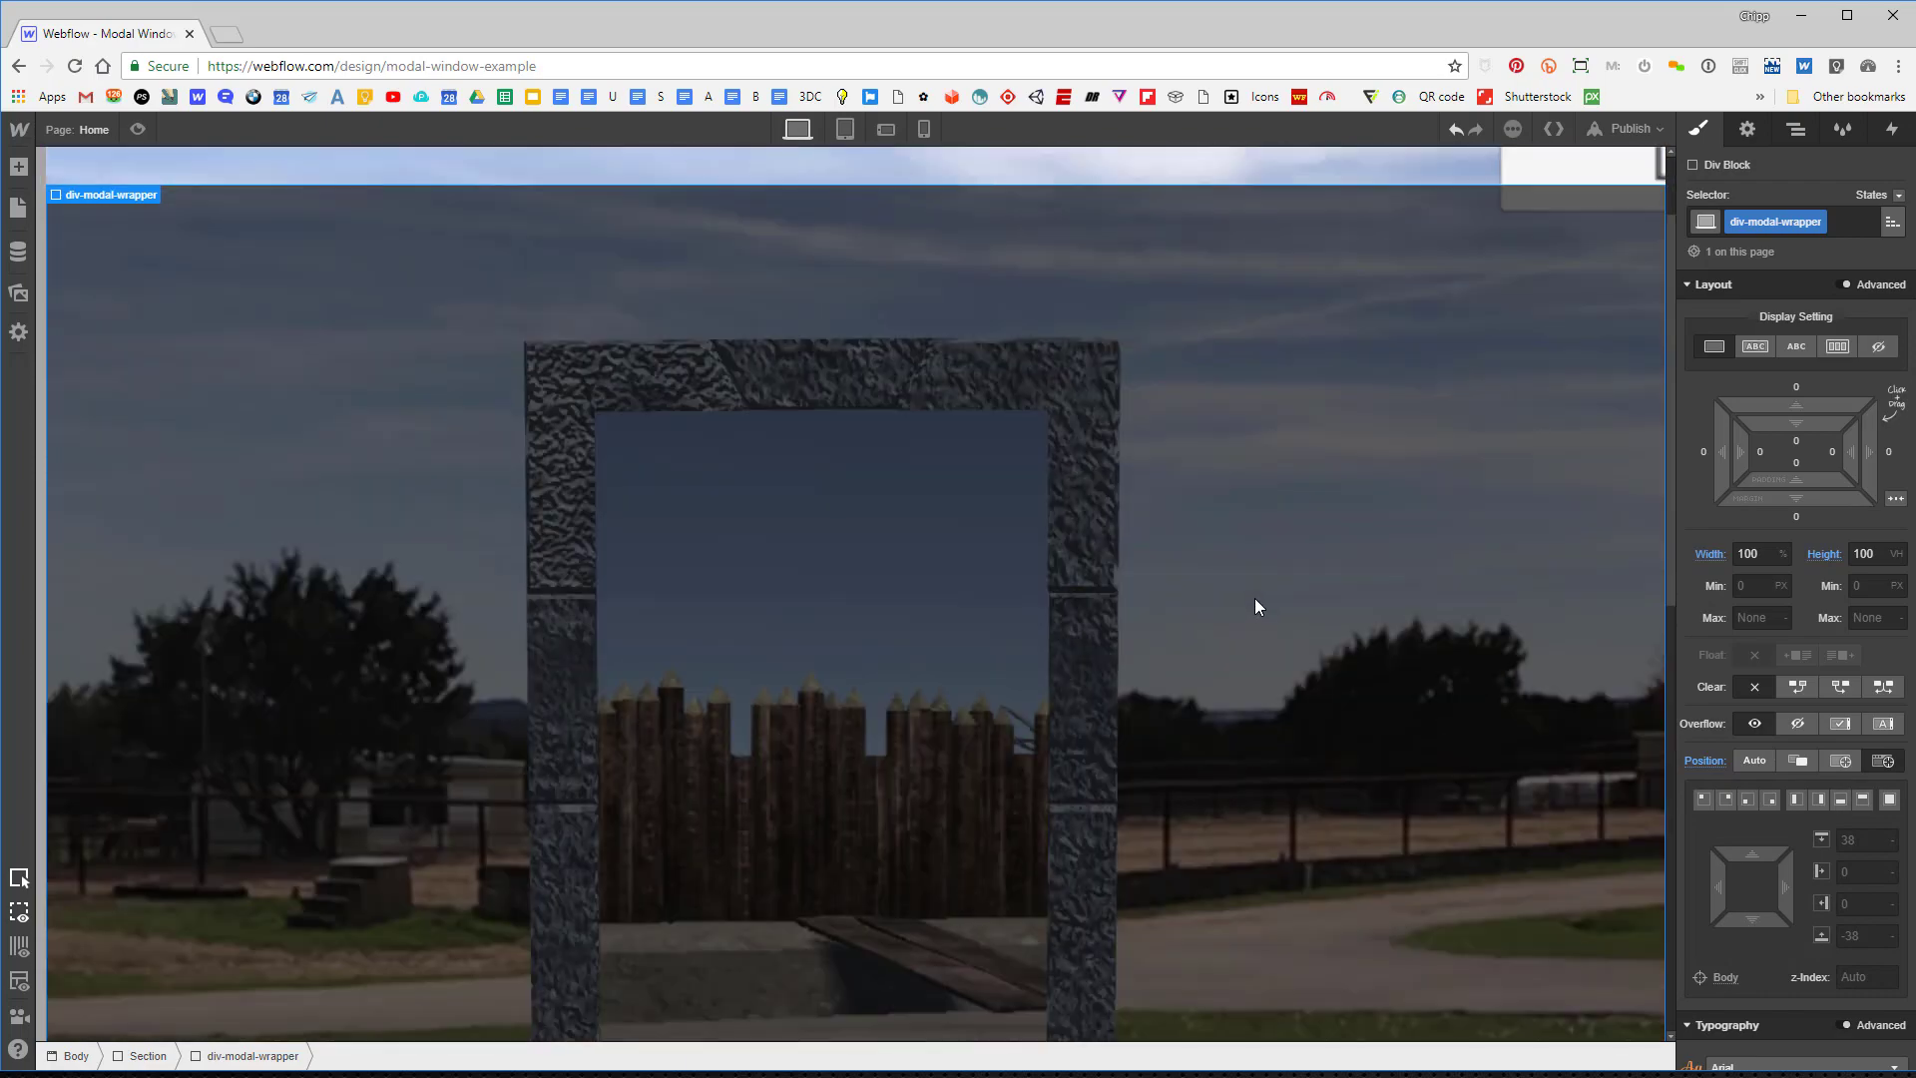
scroll(1255, 605, up, 1)
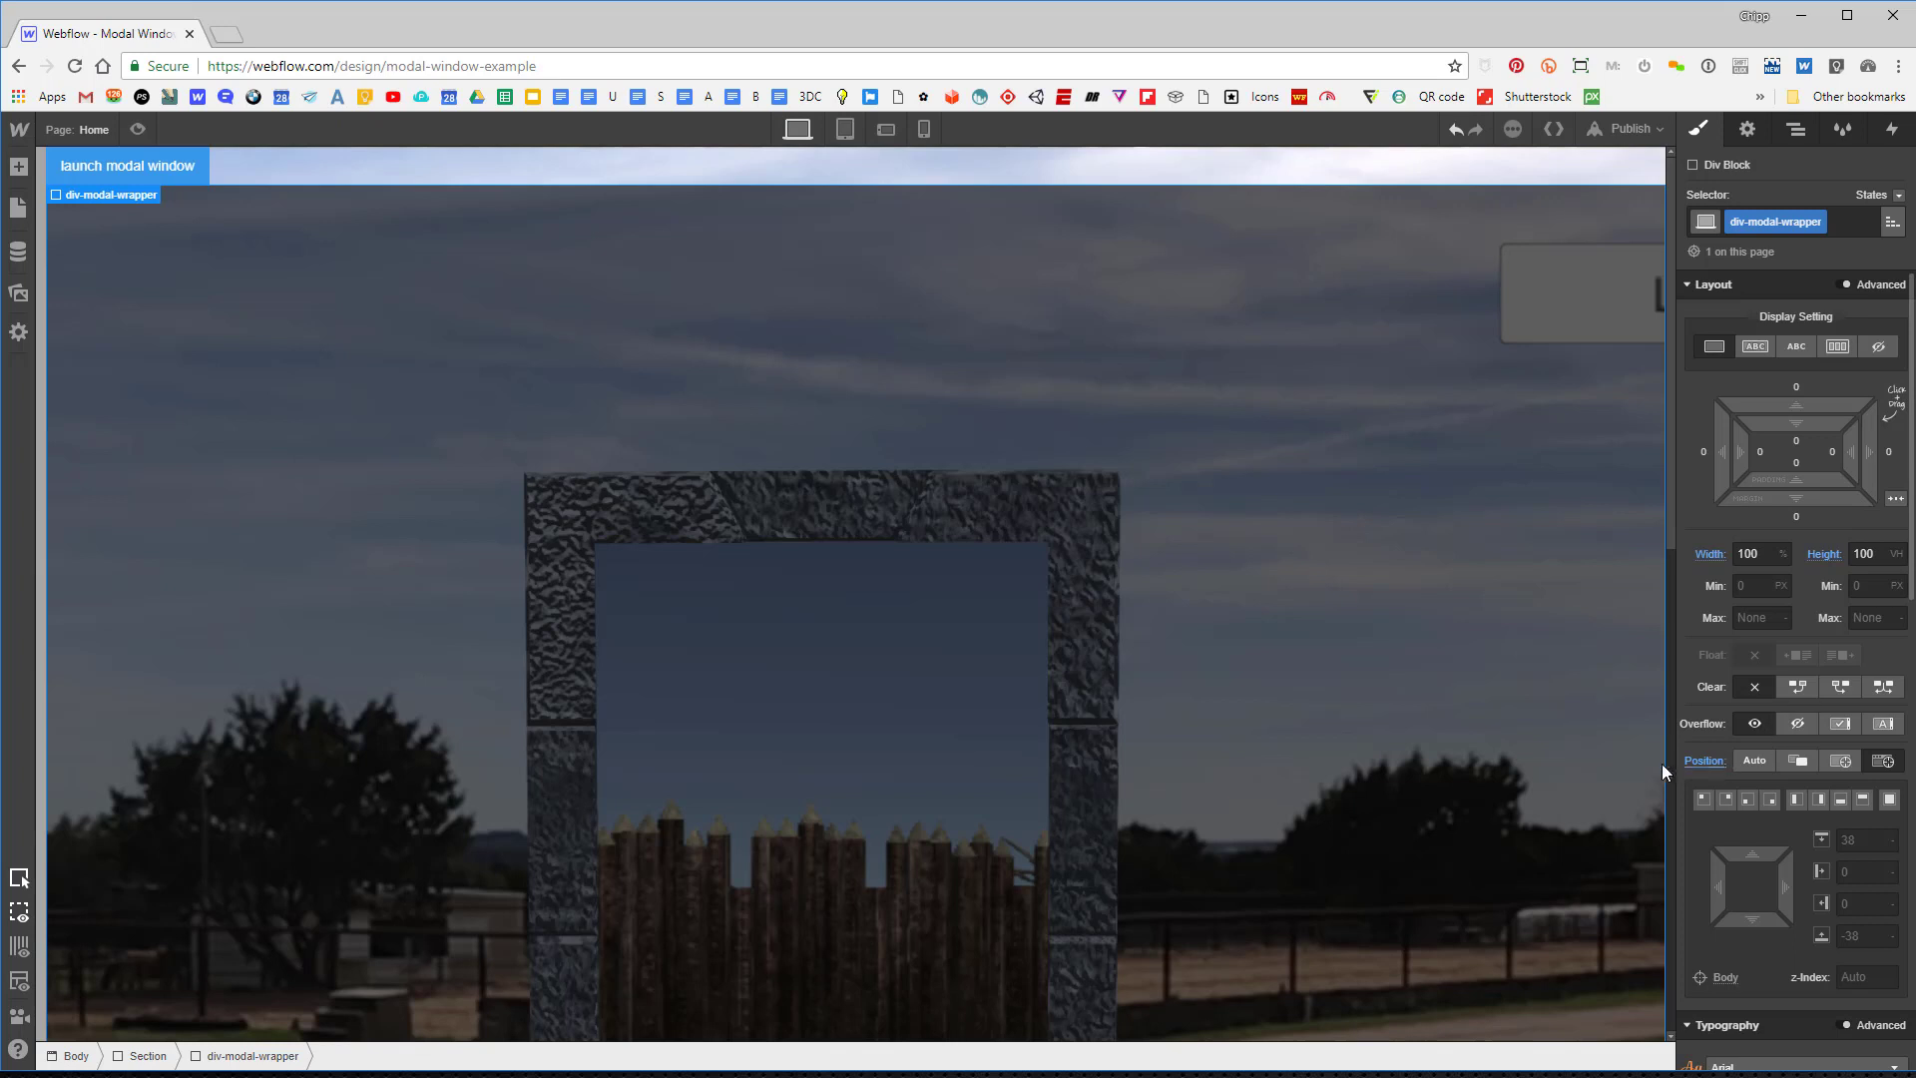
Move the div-modal-wrapper out of the section to directly under Body, above the section, and collapse the section's hierarchy.
click(1794, 131)
drag(1765, 268, 1750, 210)
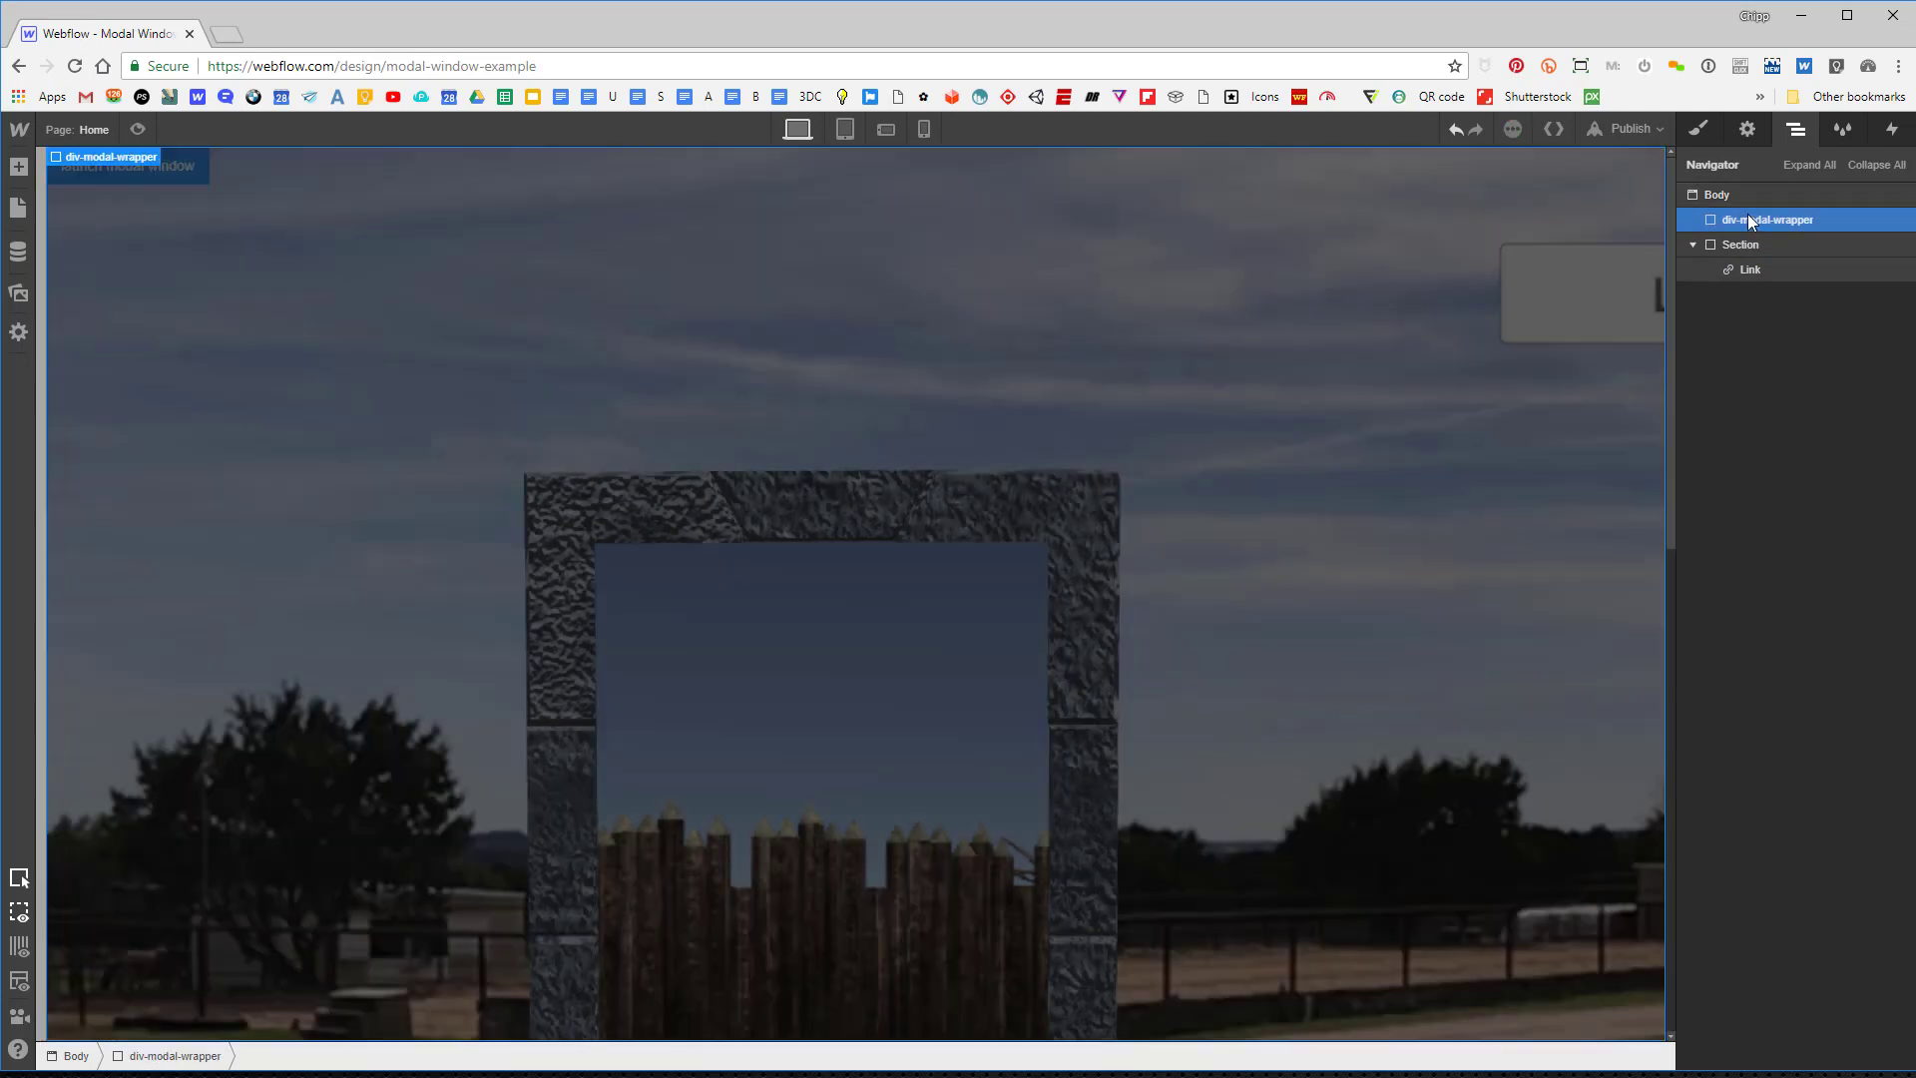
click(1693, 244)
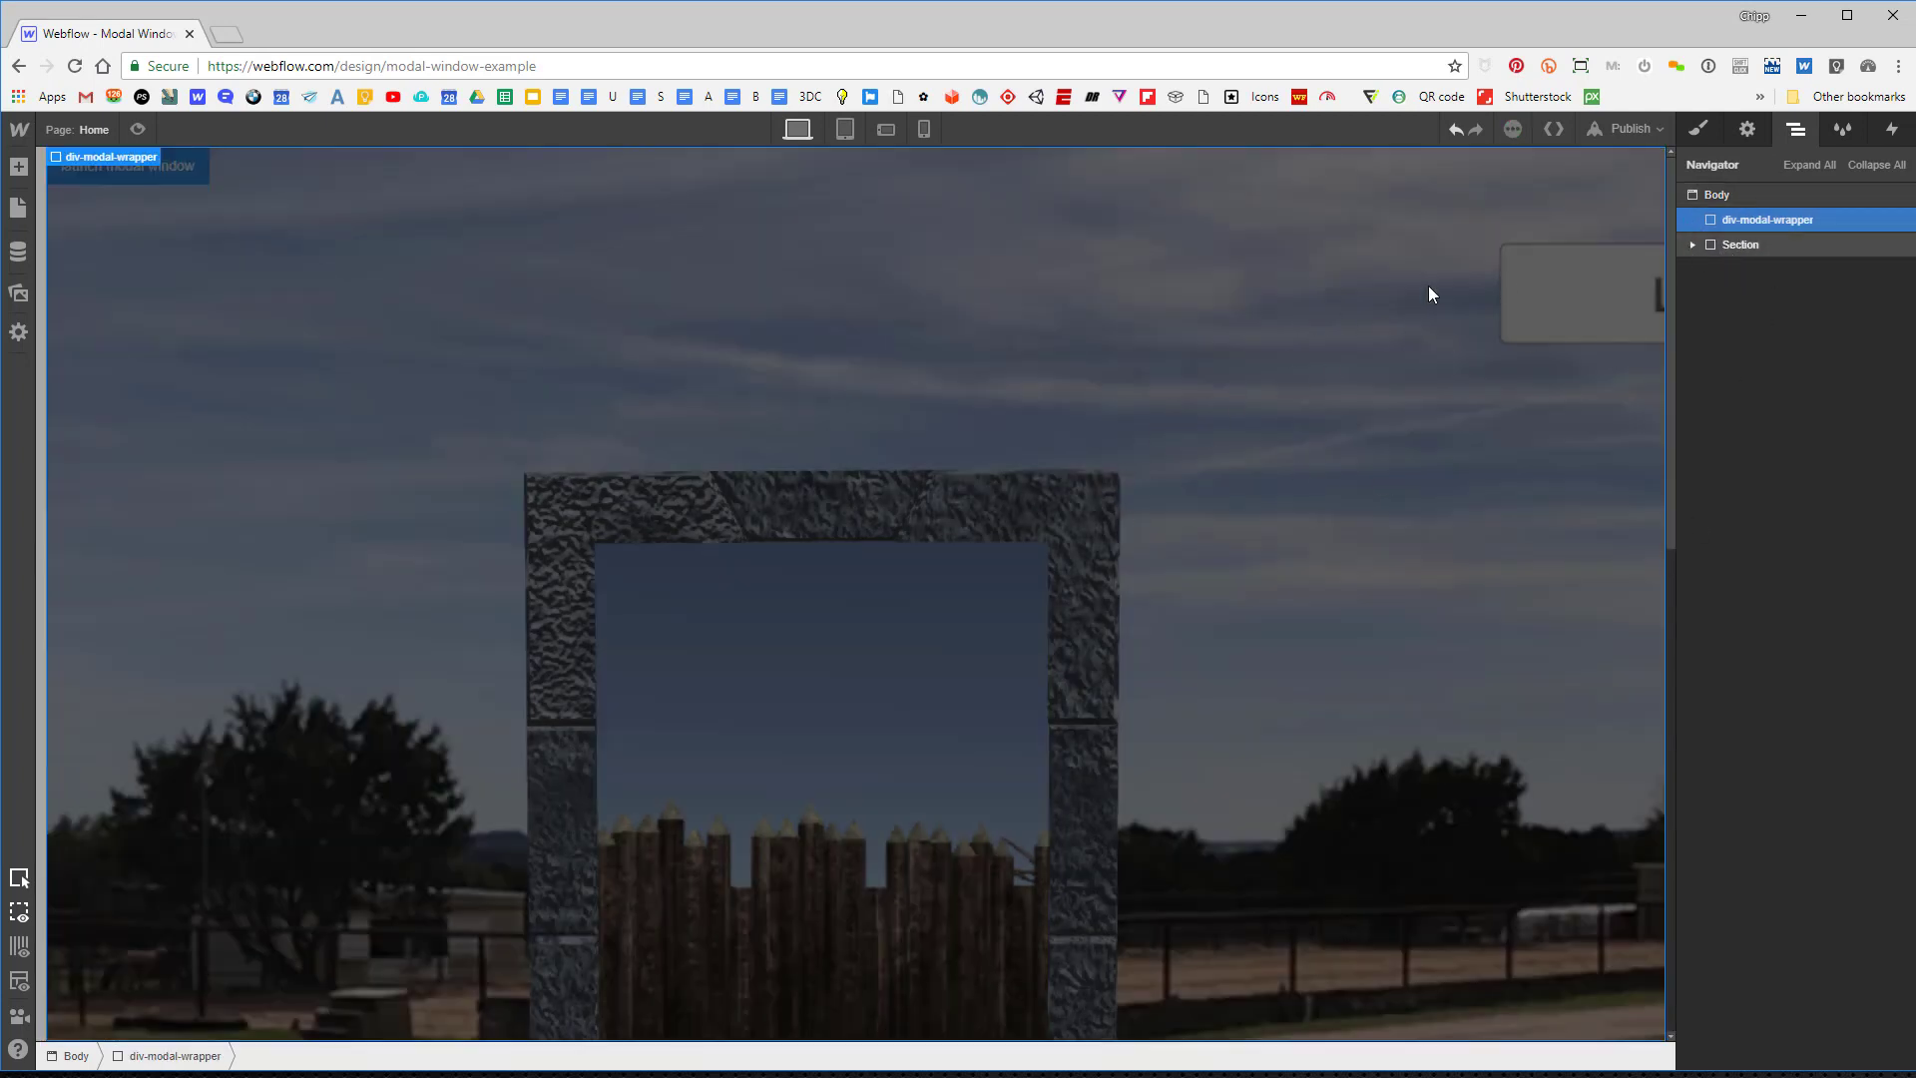
Set the div-modal-wrapper's display to Flex with its children centred both horizontally and vertically.
click(1698, 129)
scroll(1223, 484, down, 3)
scroll(1227, 470, up, 3)
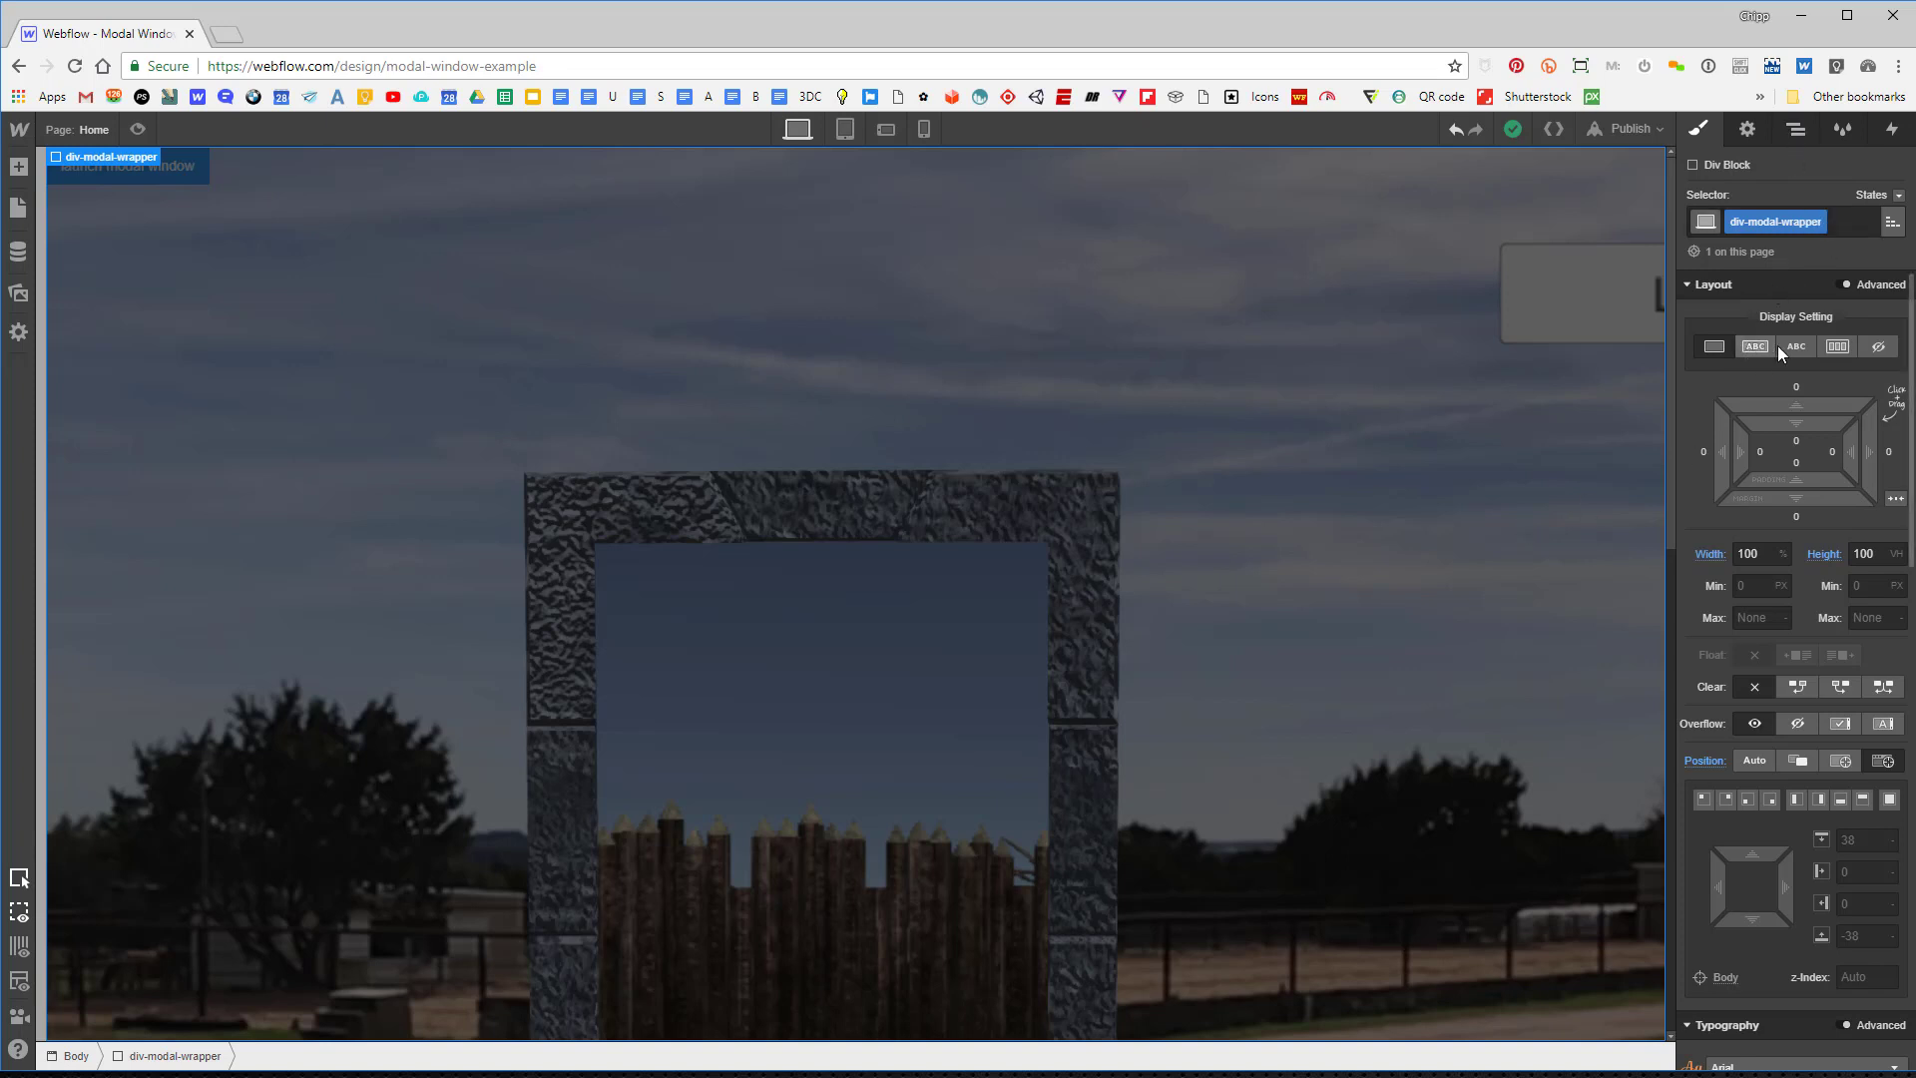
click(1836, 347)
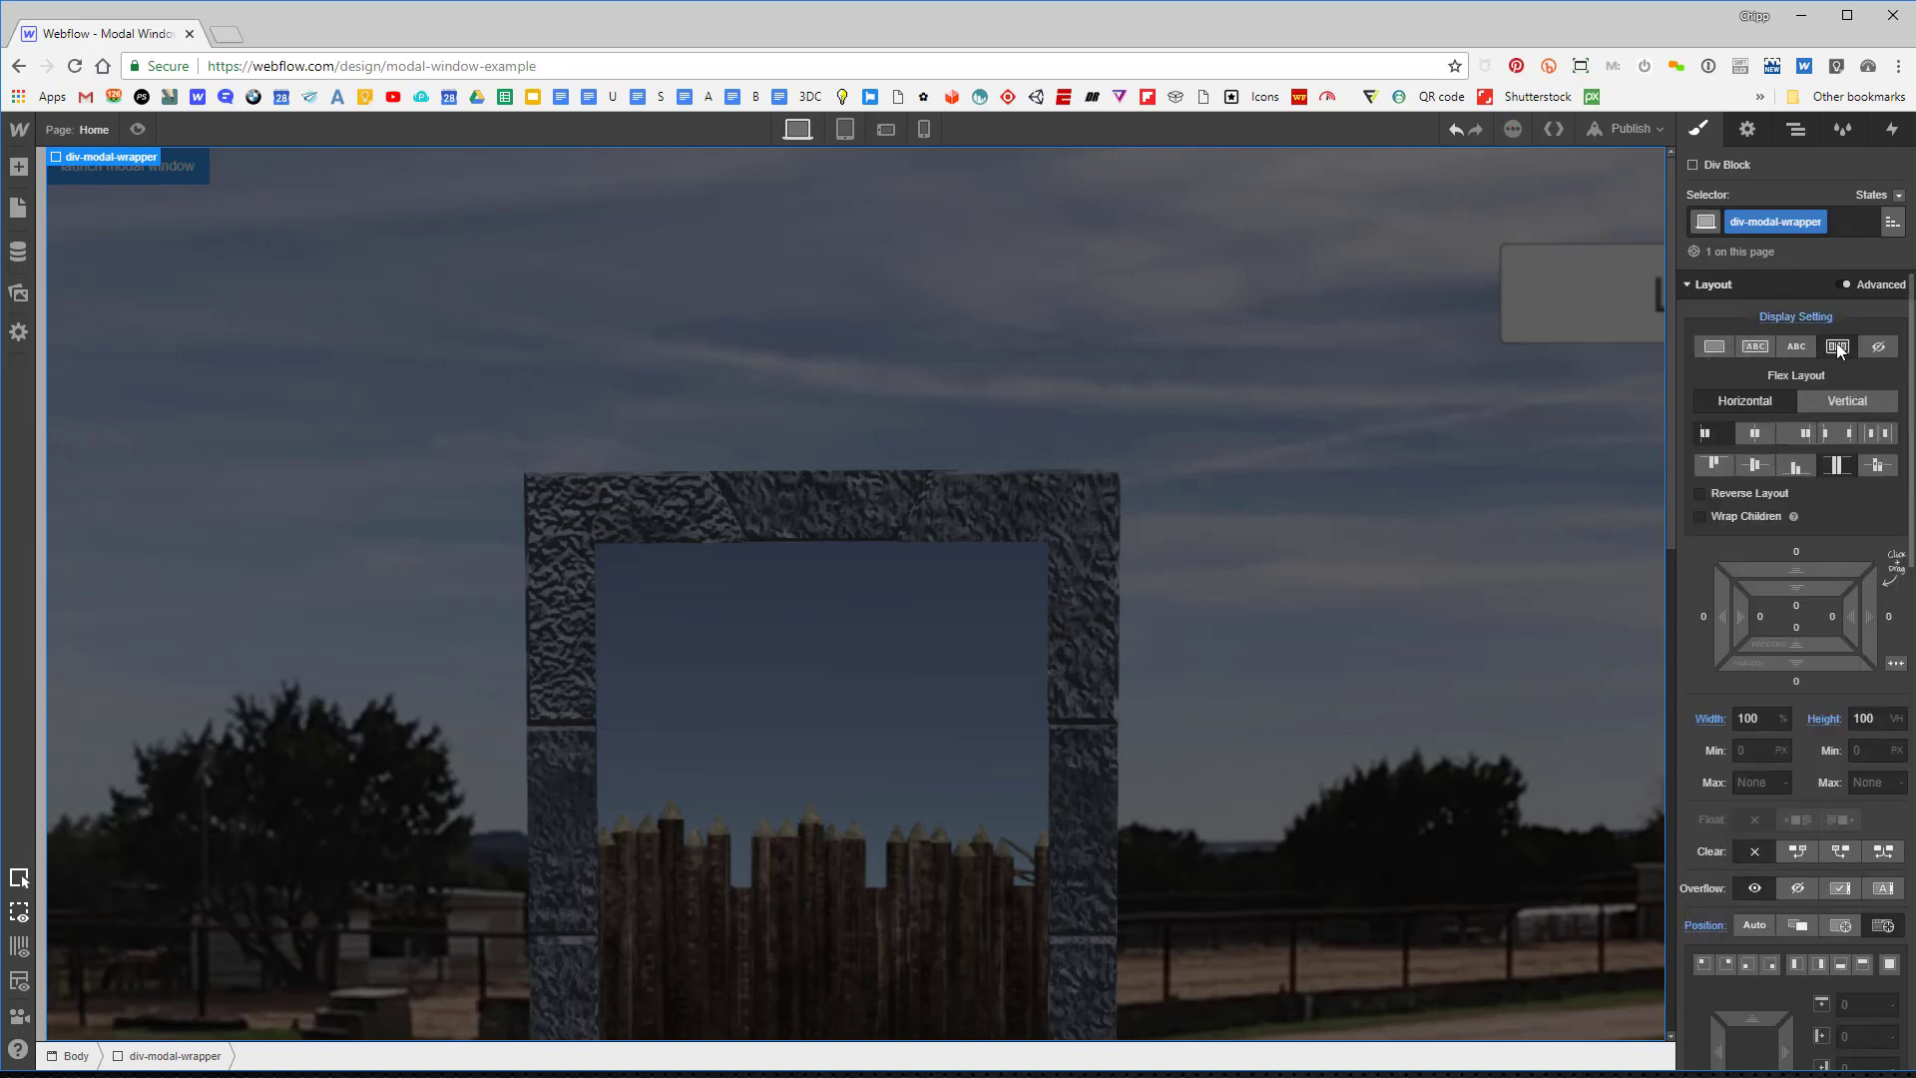
click(1755, 433)
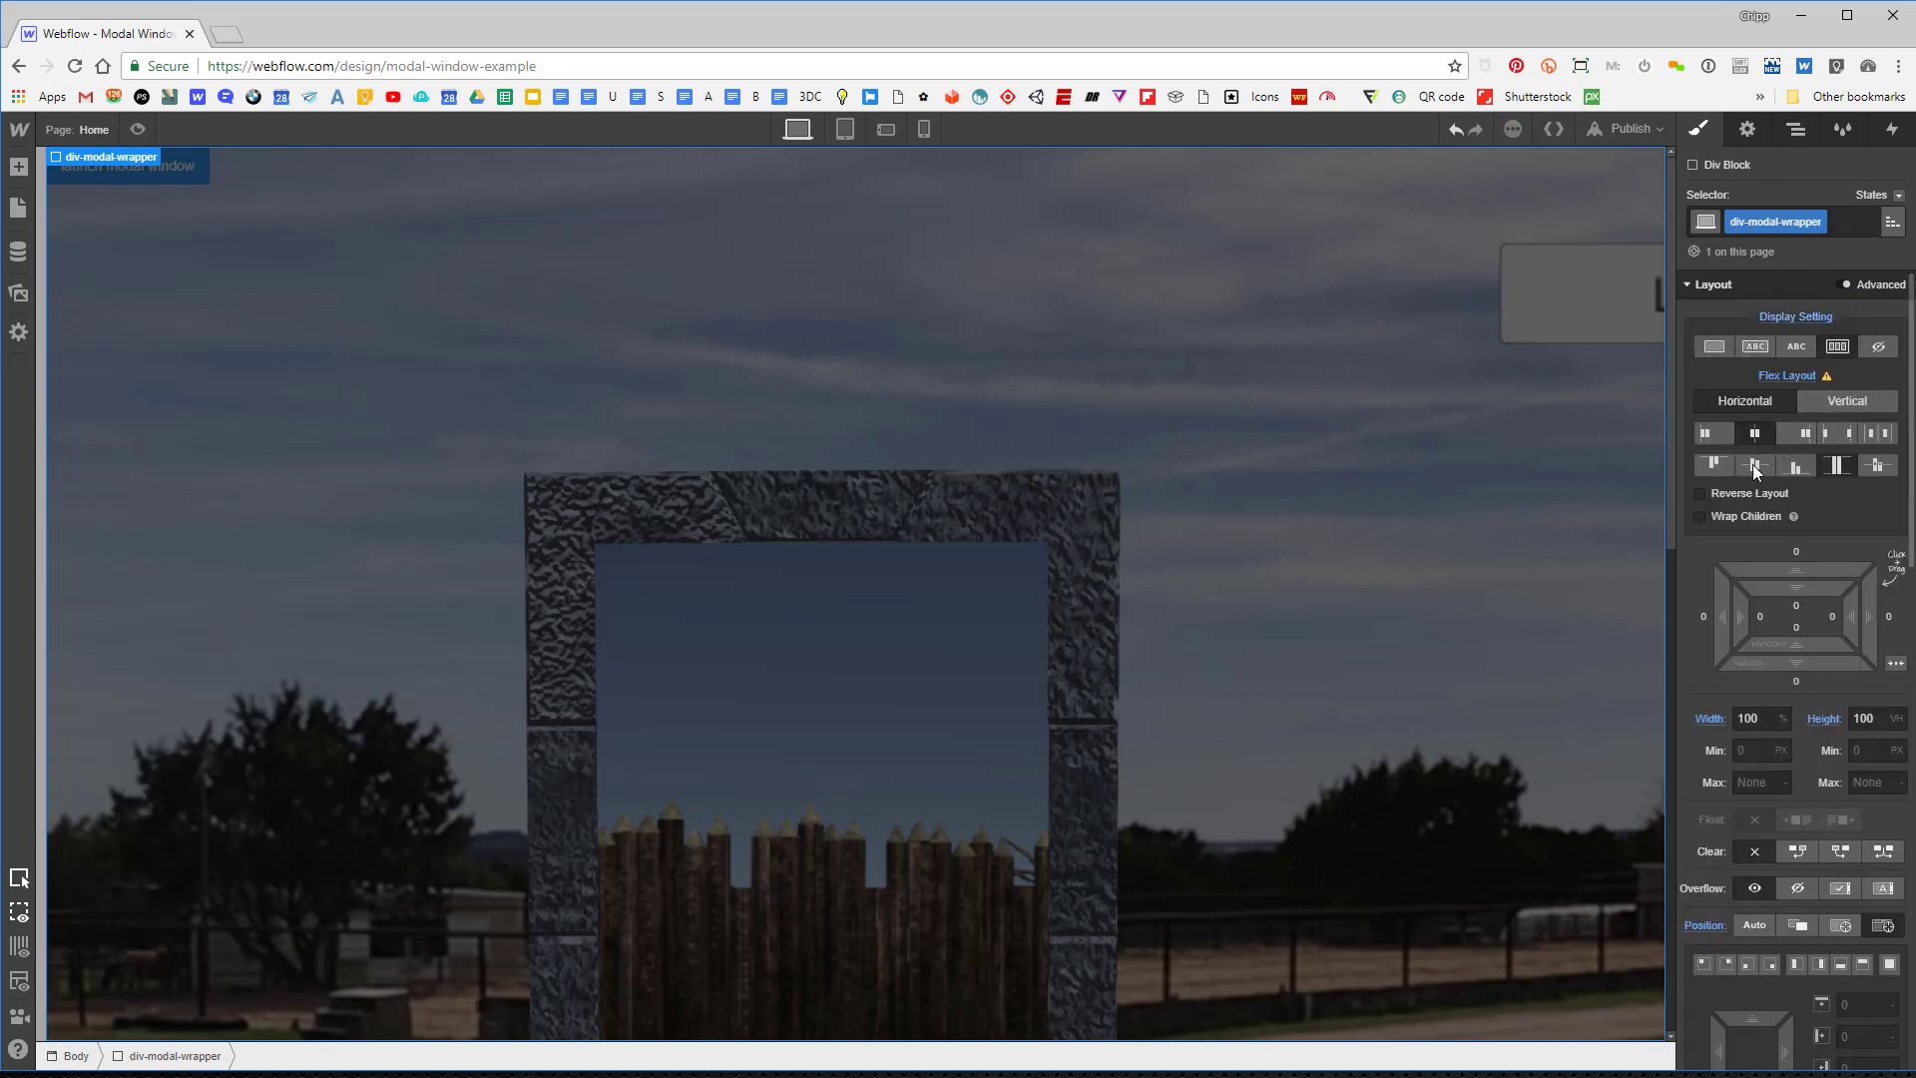
click(1755, 464)
Add a Div Block inside the div-modal-wrapper.
click(20, 168)
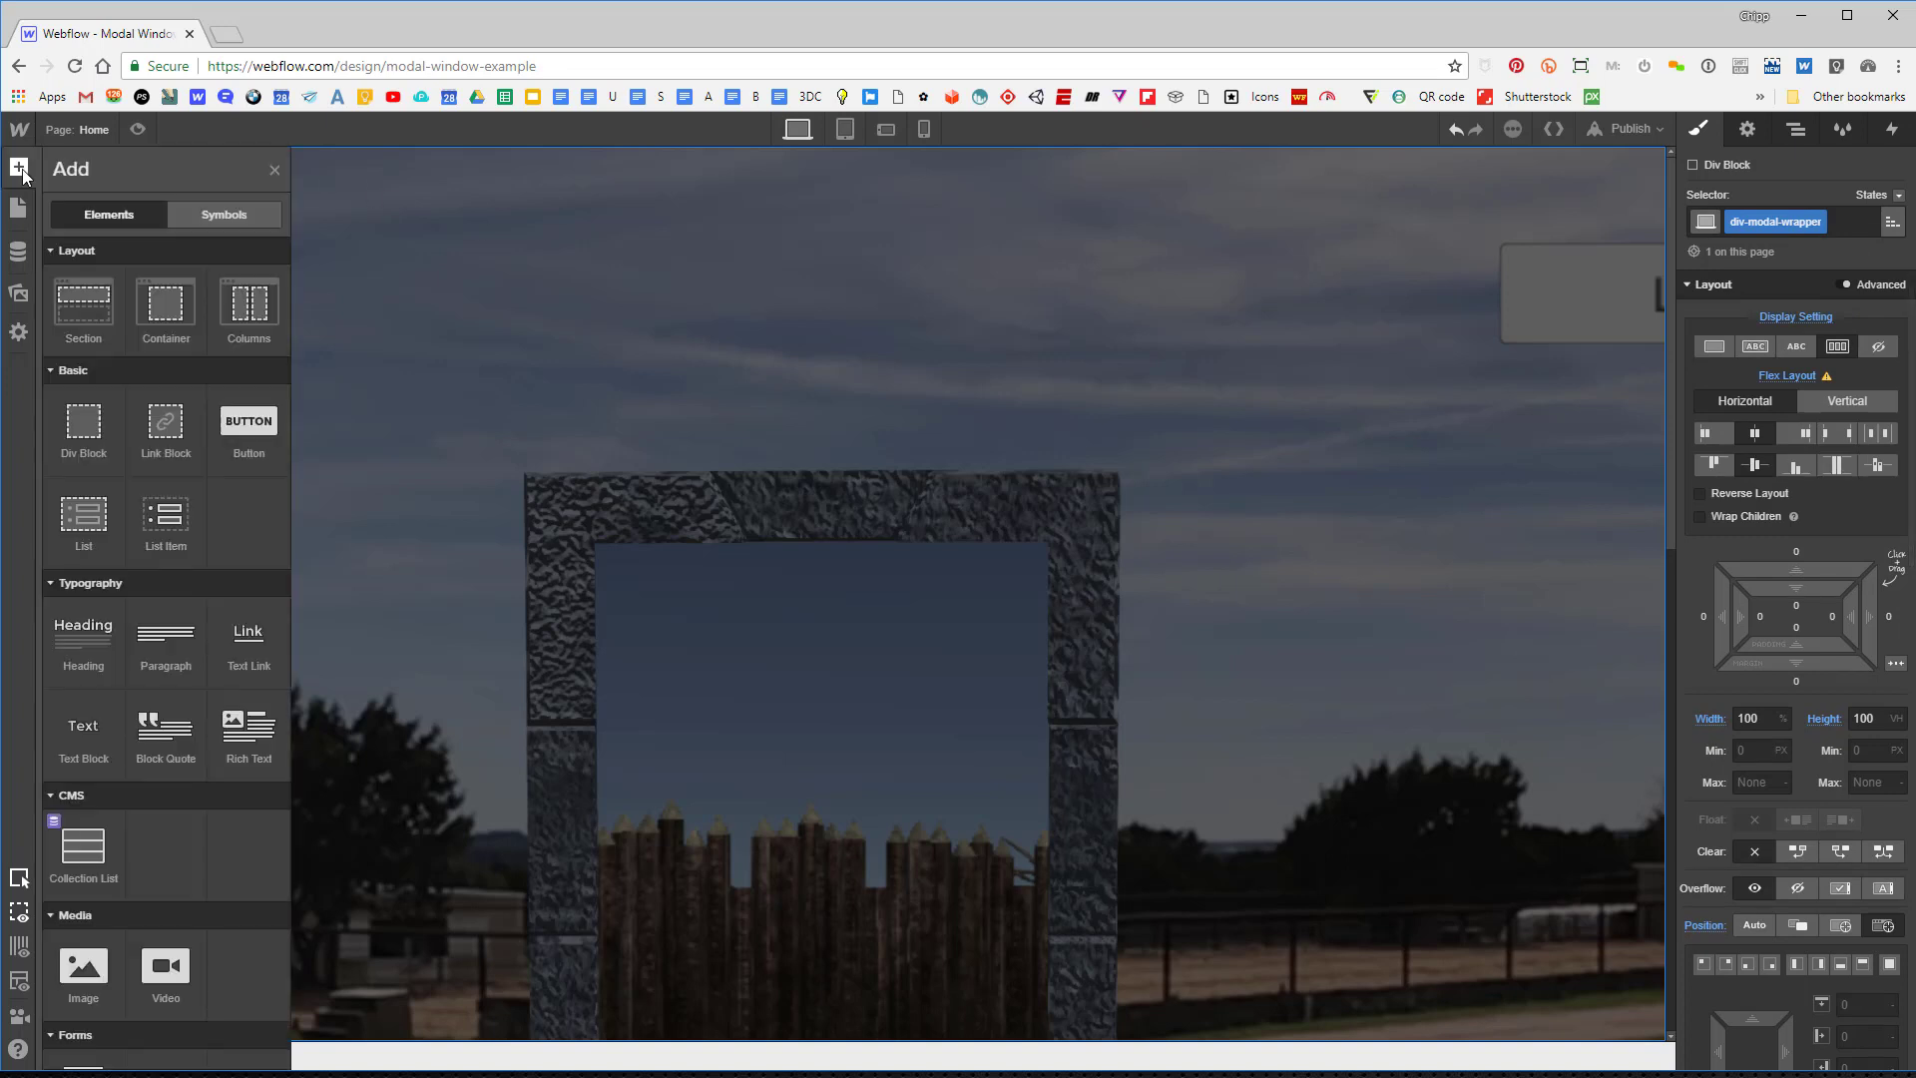
click(78, 433)
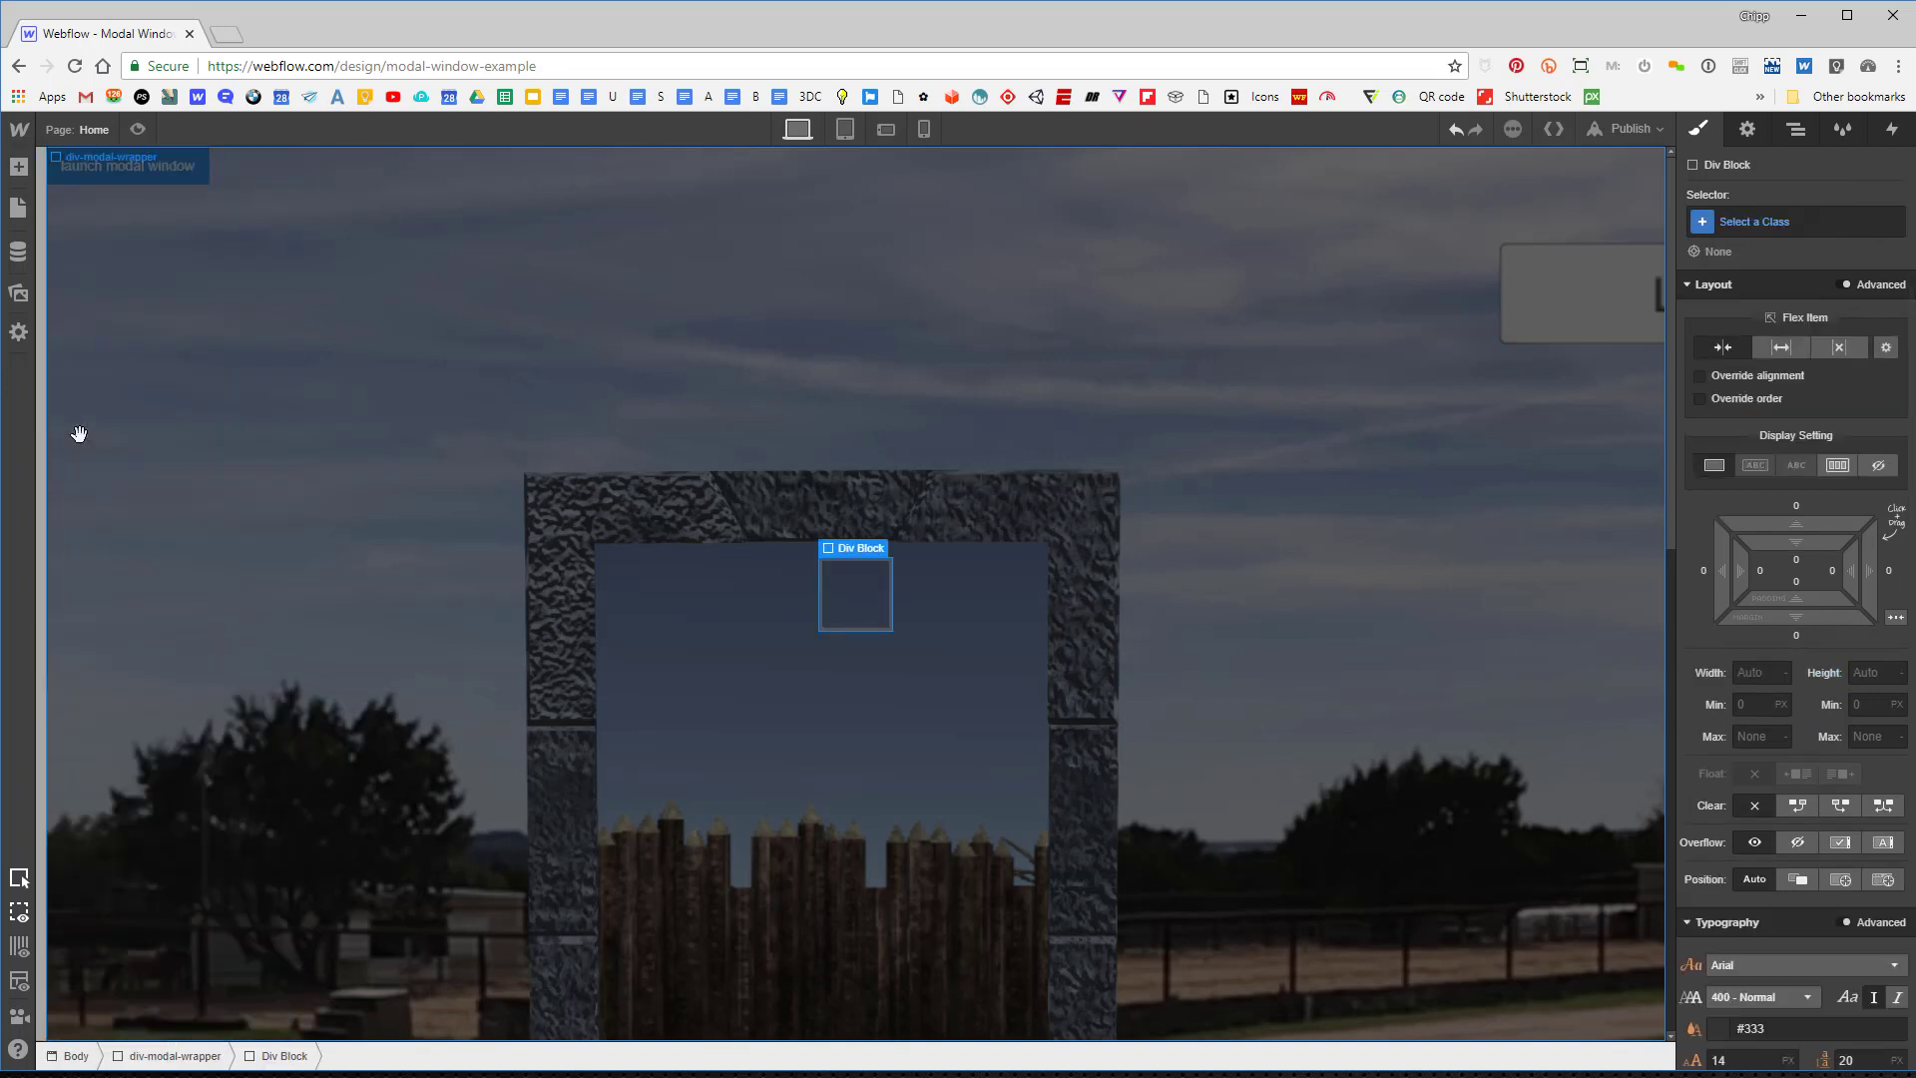
click(1762, 220)
text(div)
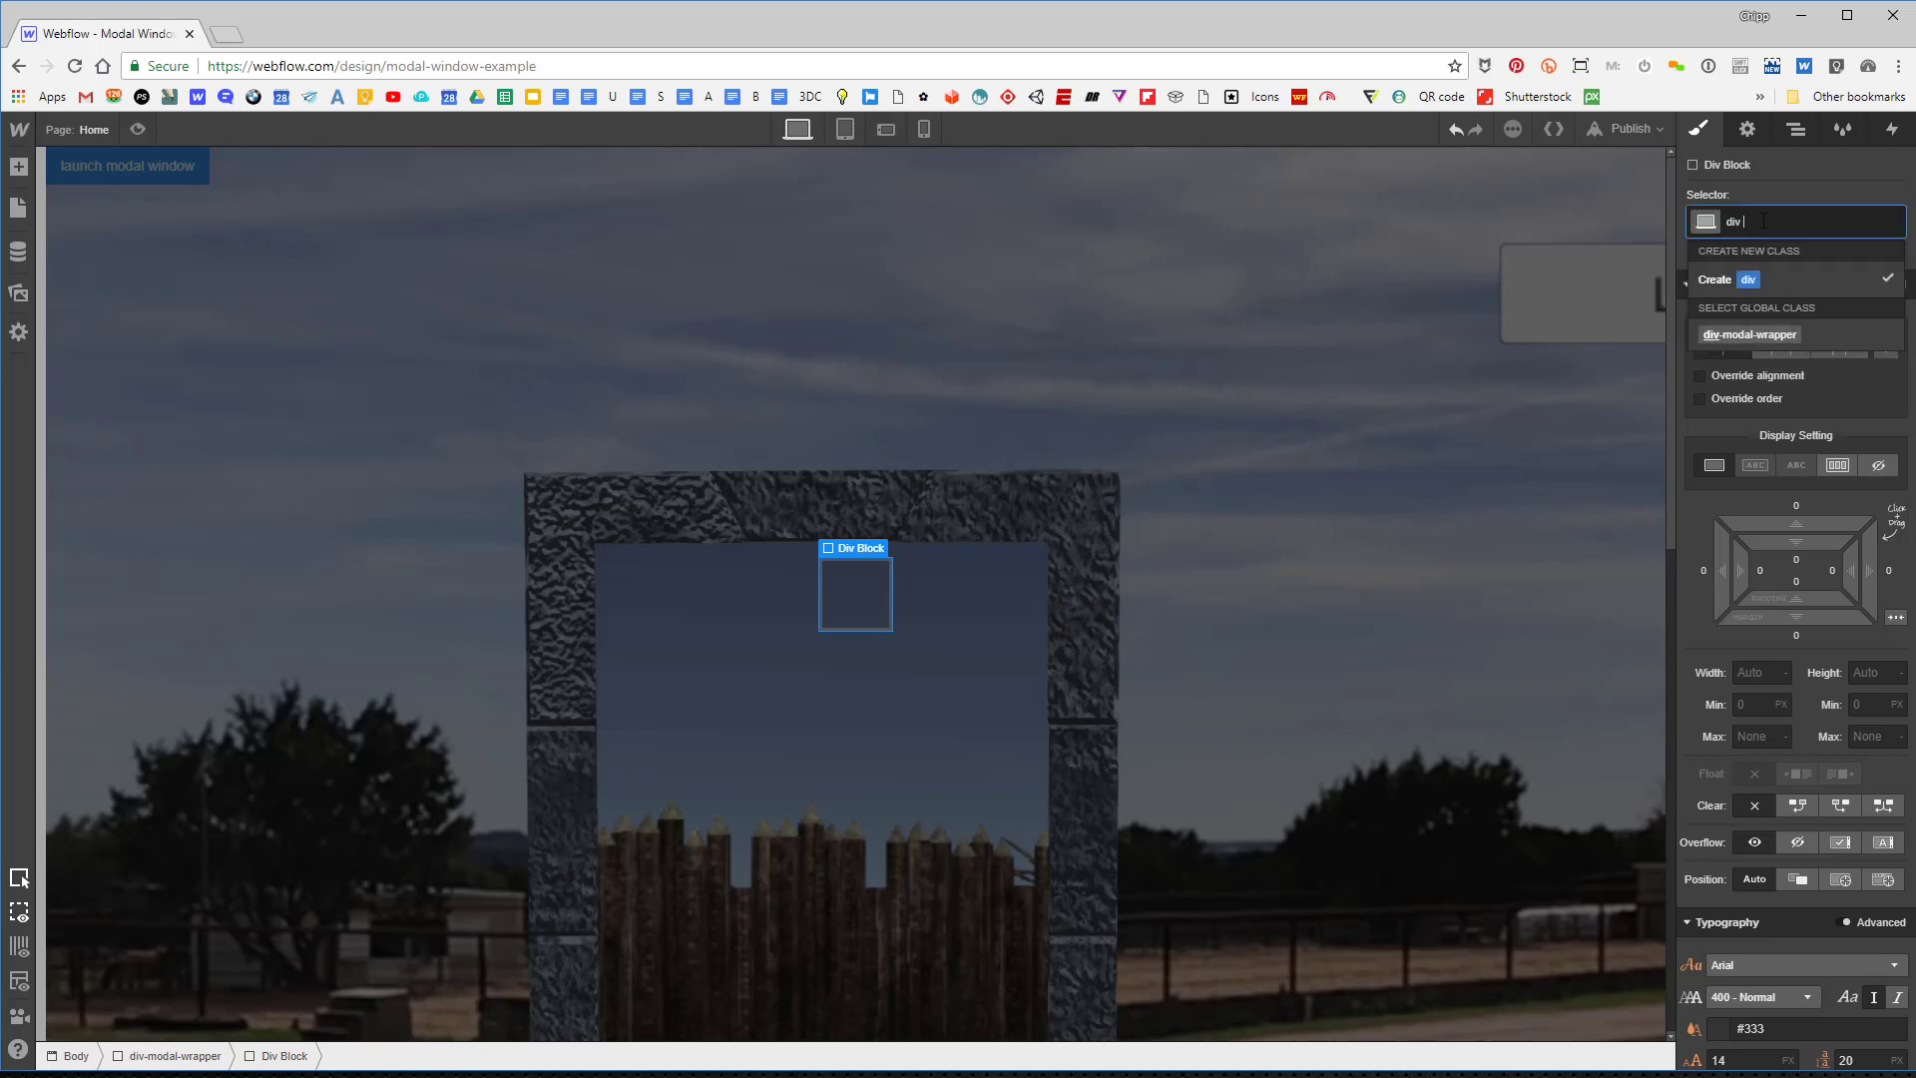
text(-modal-wd)
key(Escape)
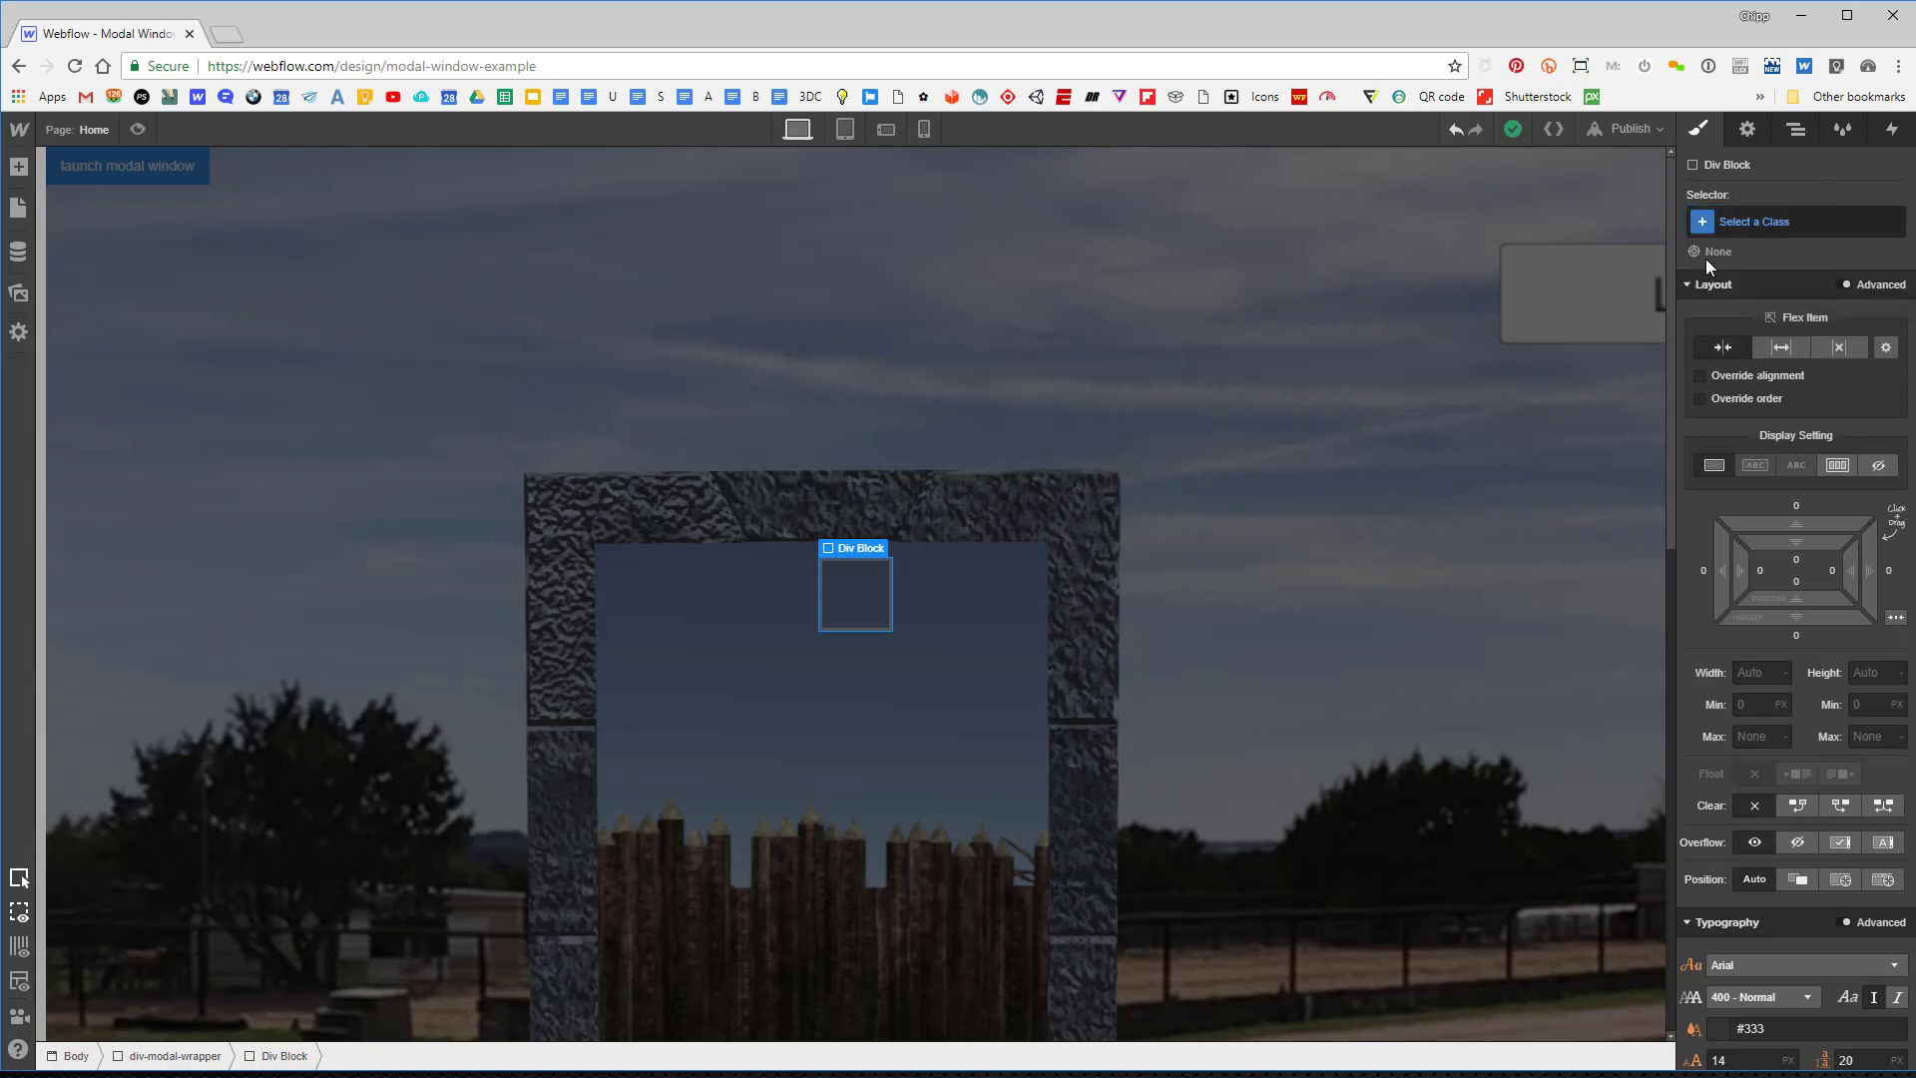
Give the inner Div Block the new class div-modal-wd.
click(1748, 219)
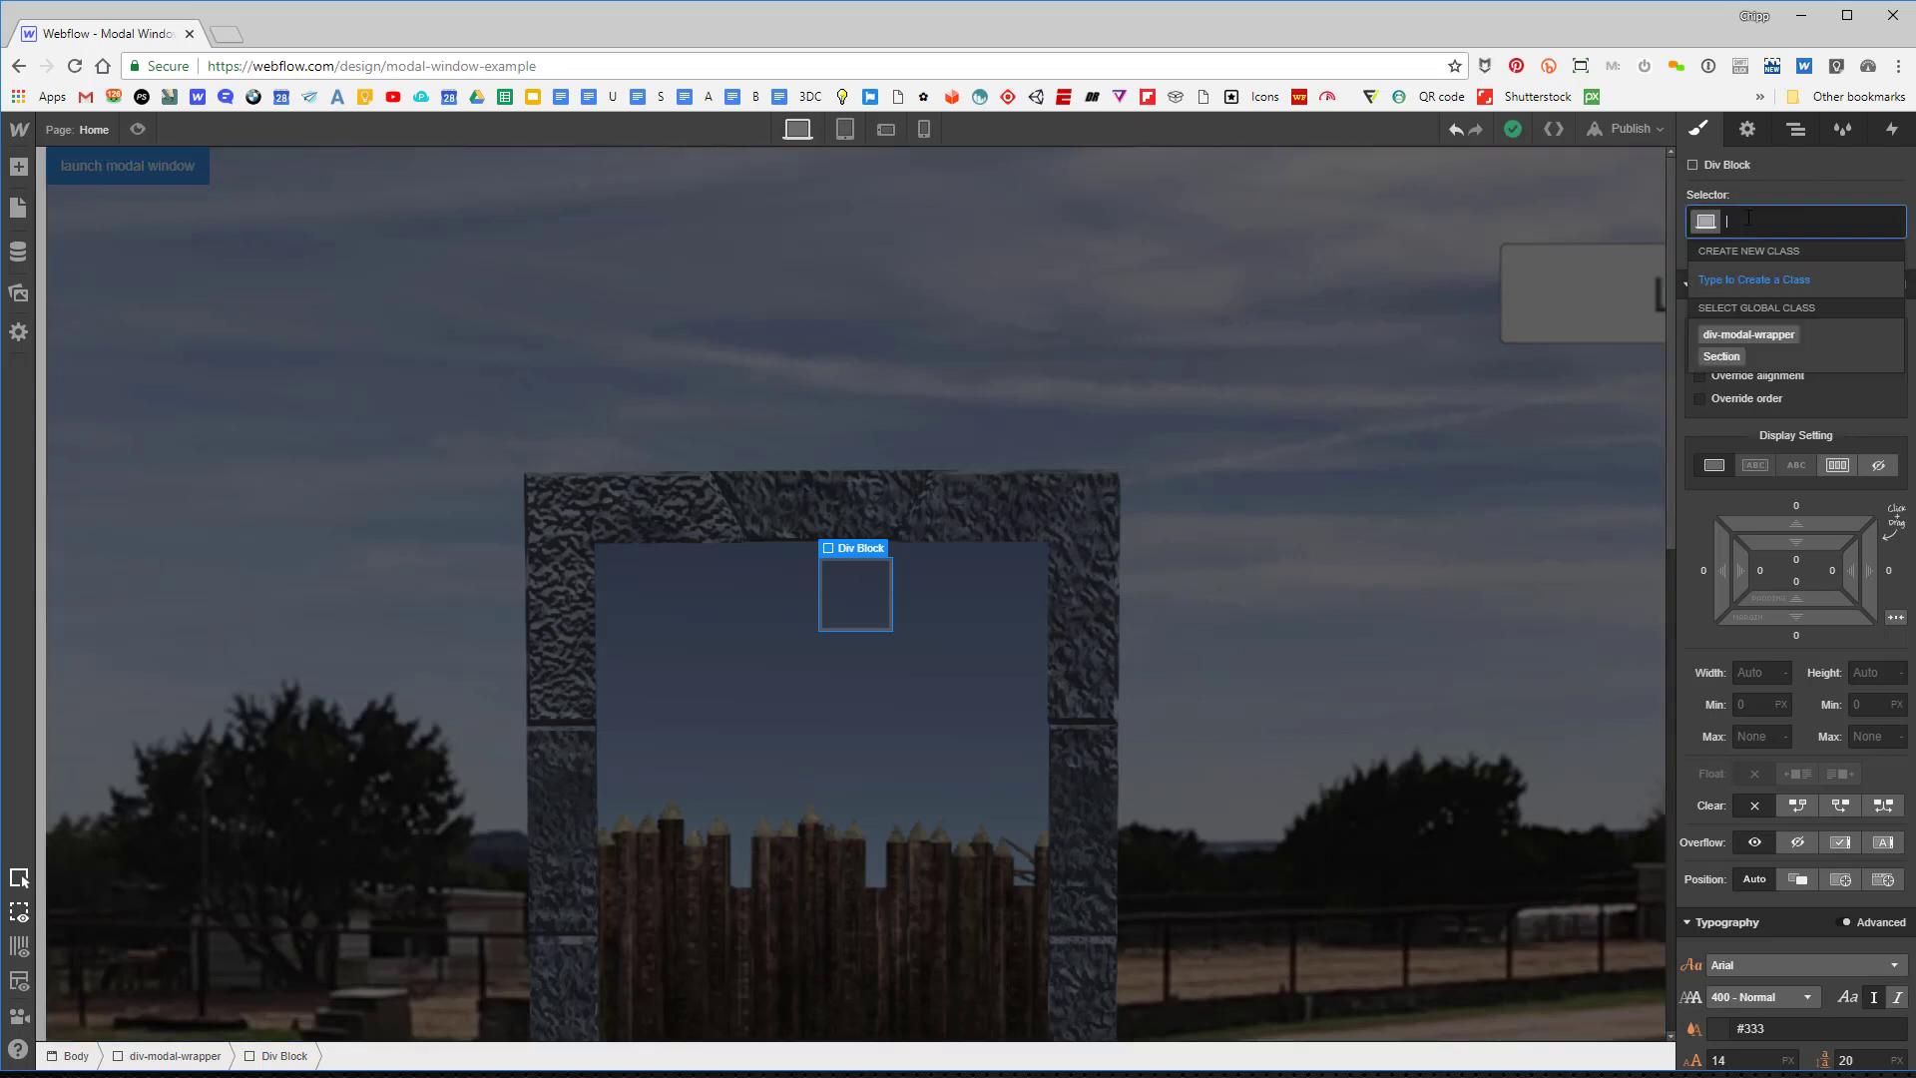
text(div)
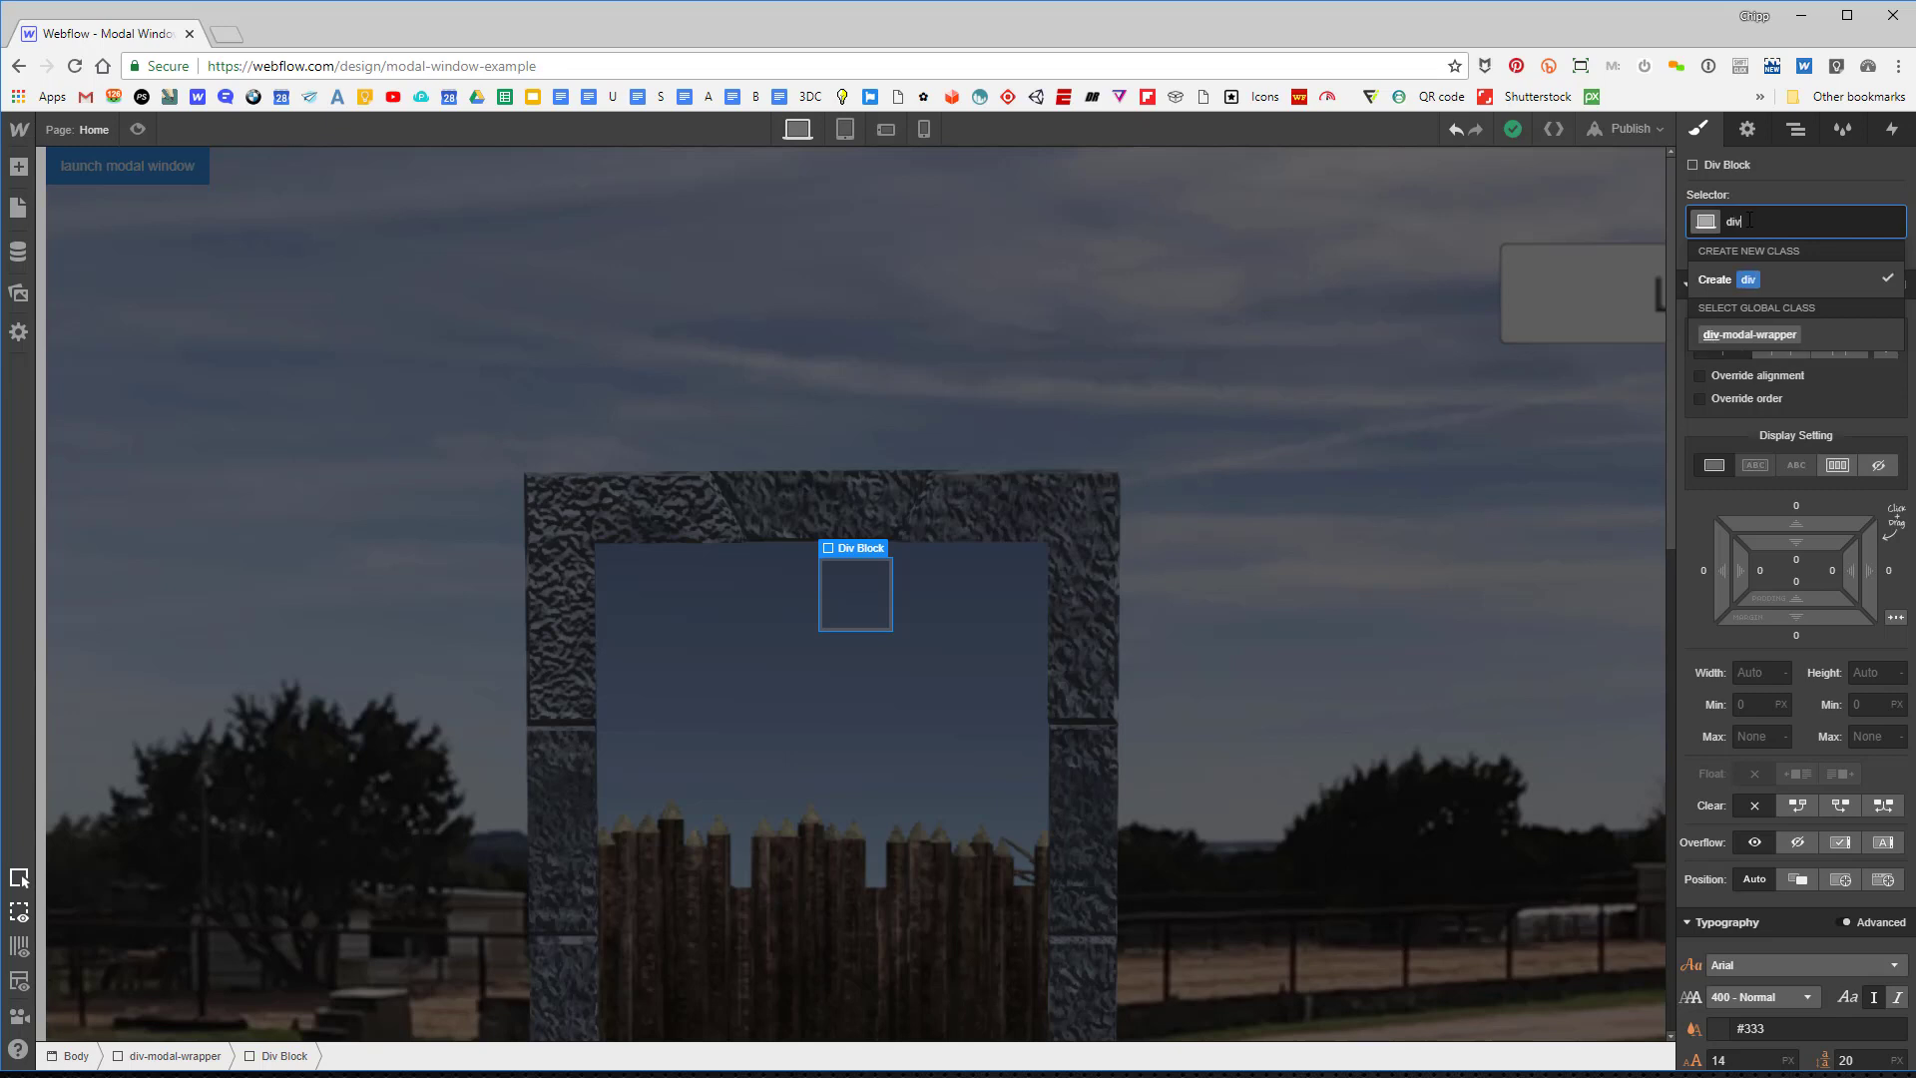
text(-modal-wd)
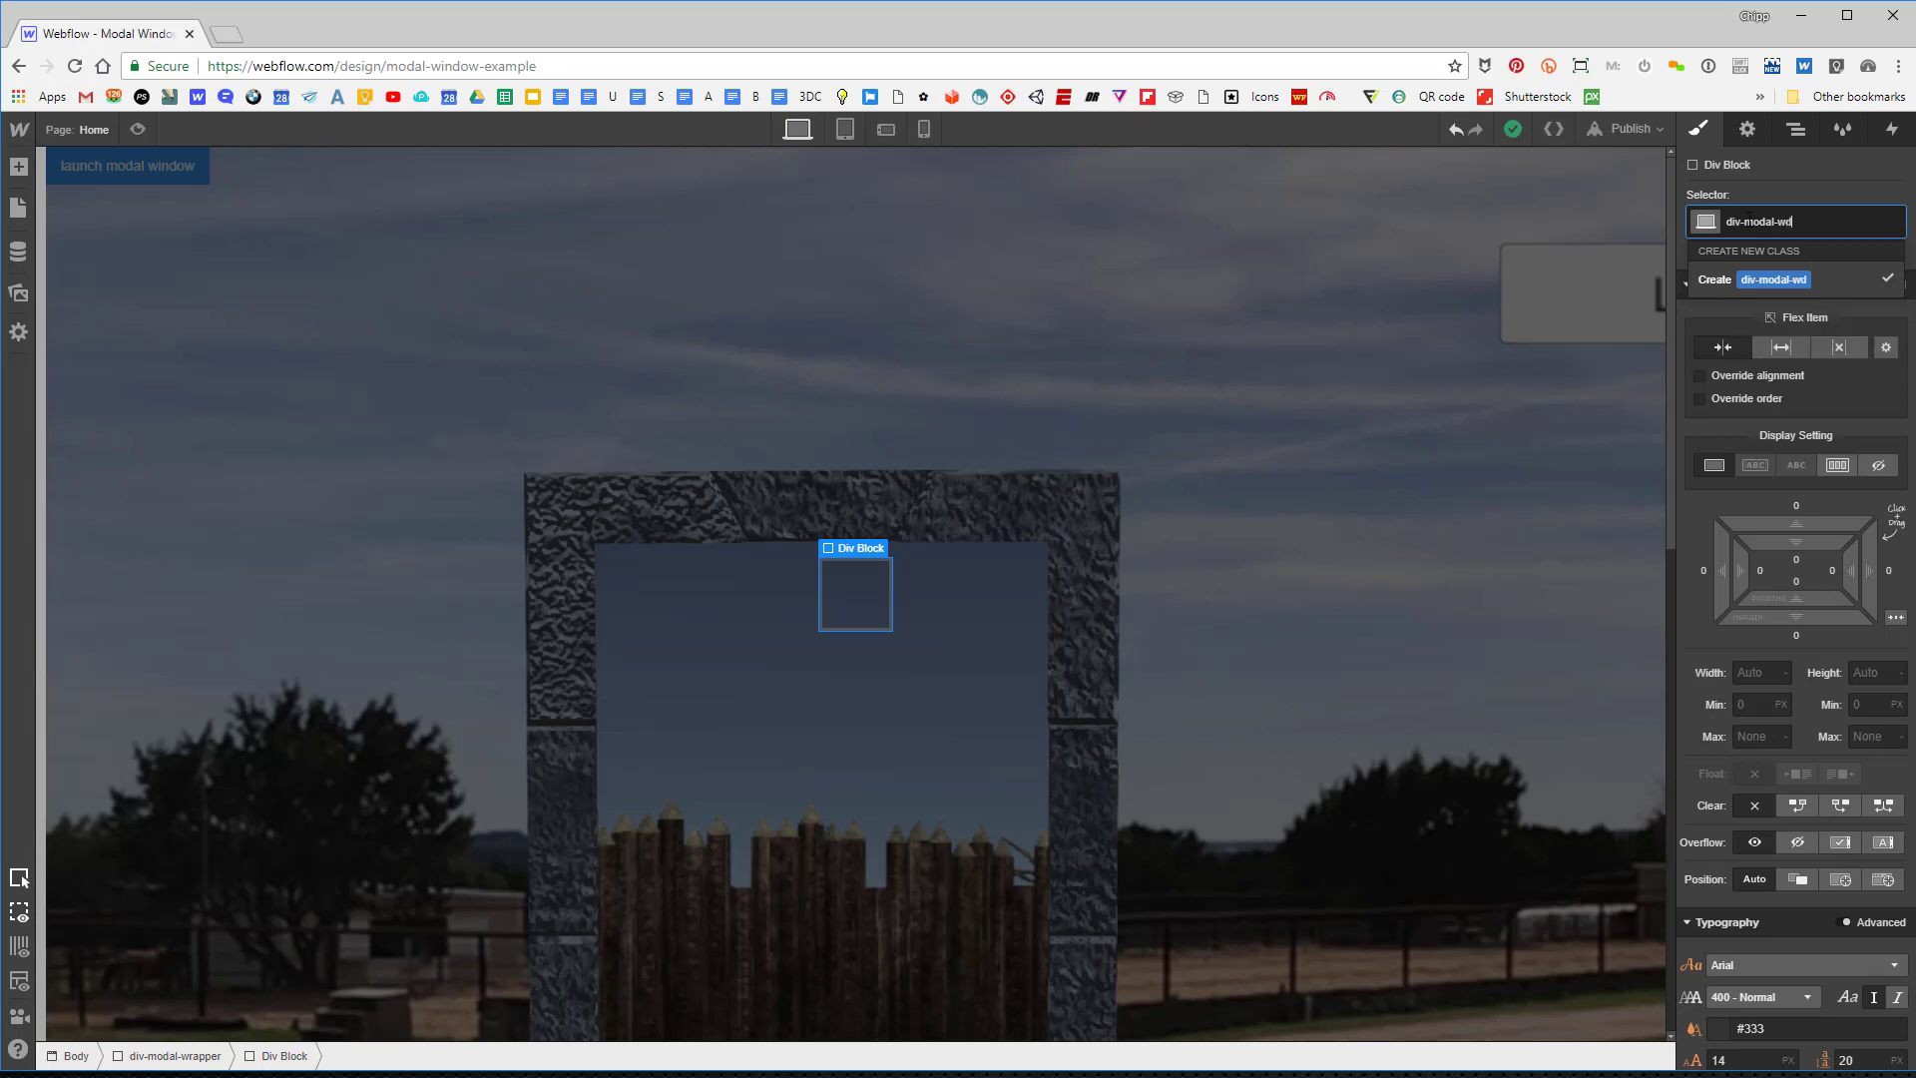
key(Return)
Set the div-modal-wd box to a width of 480 px and a height of 320 px.
scroll(1816, 681, down, 2)
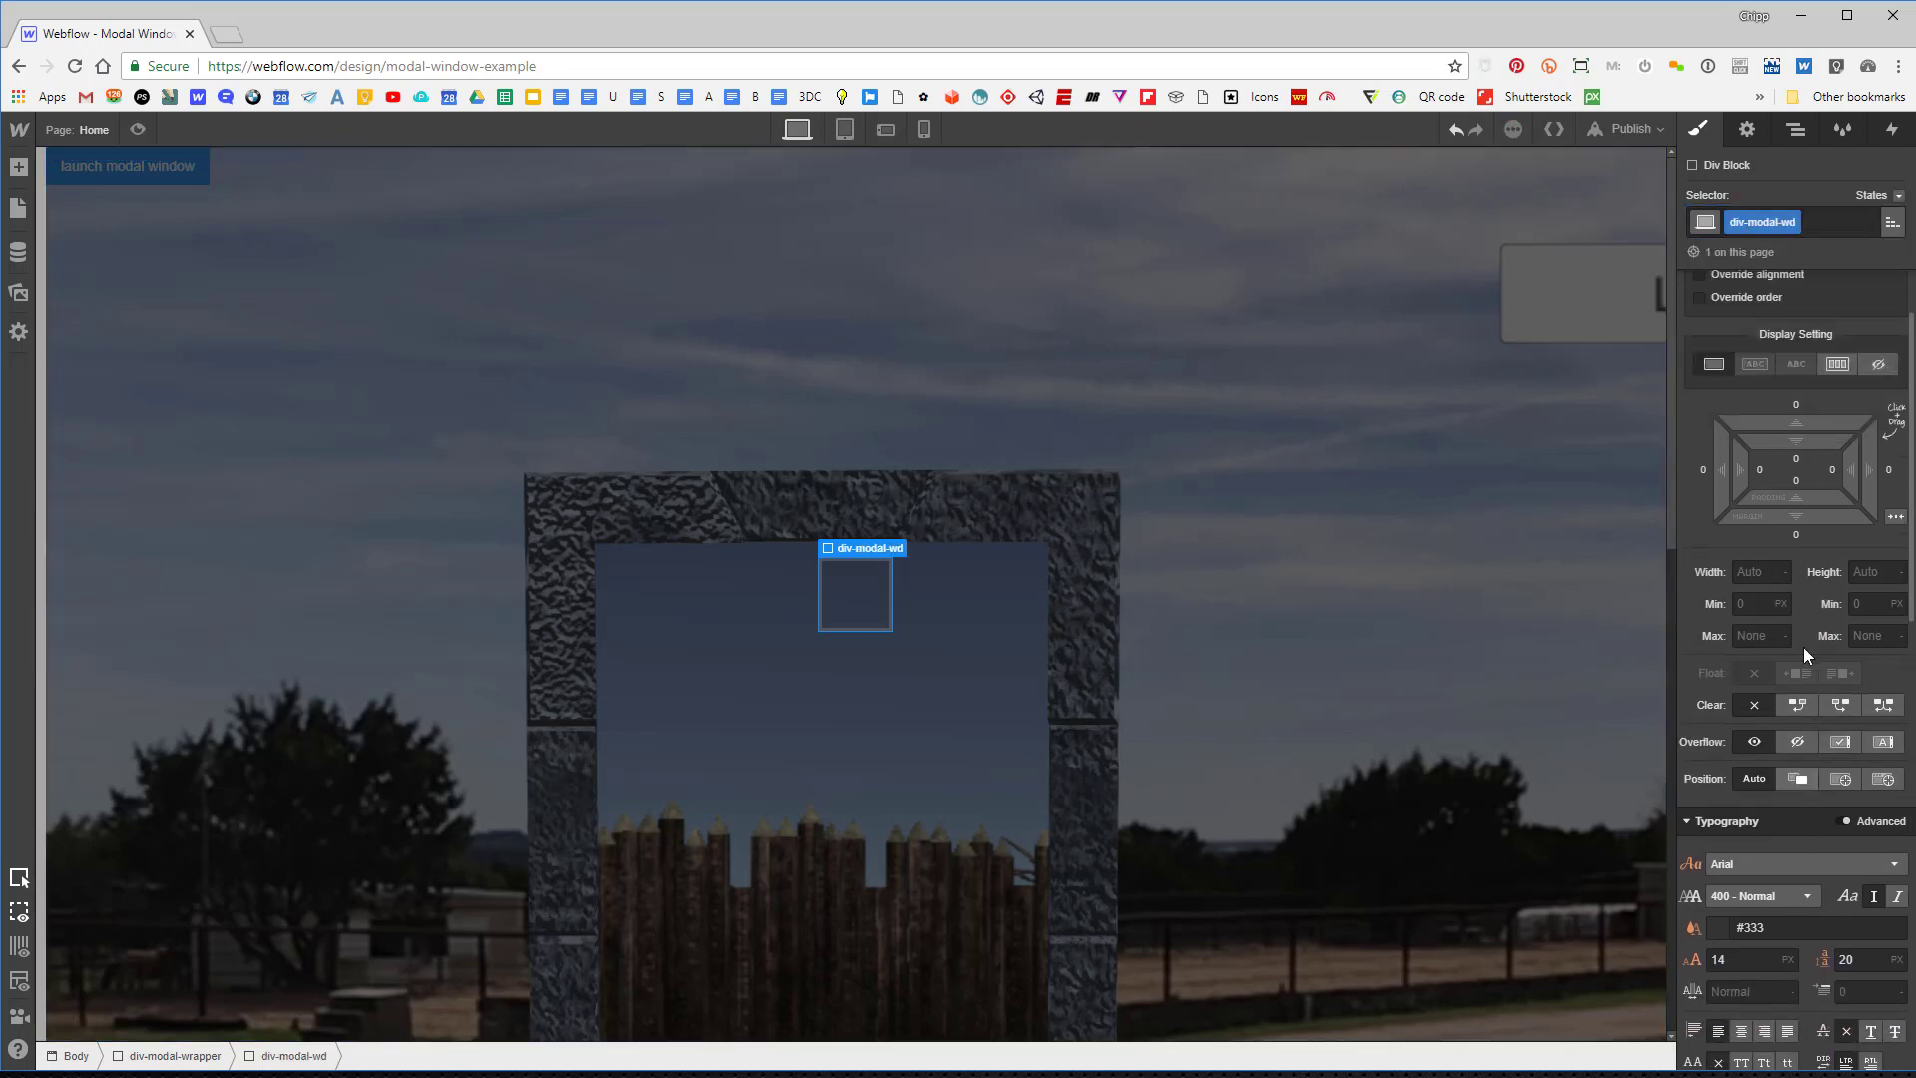
click(1773, 607)
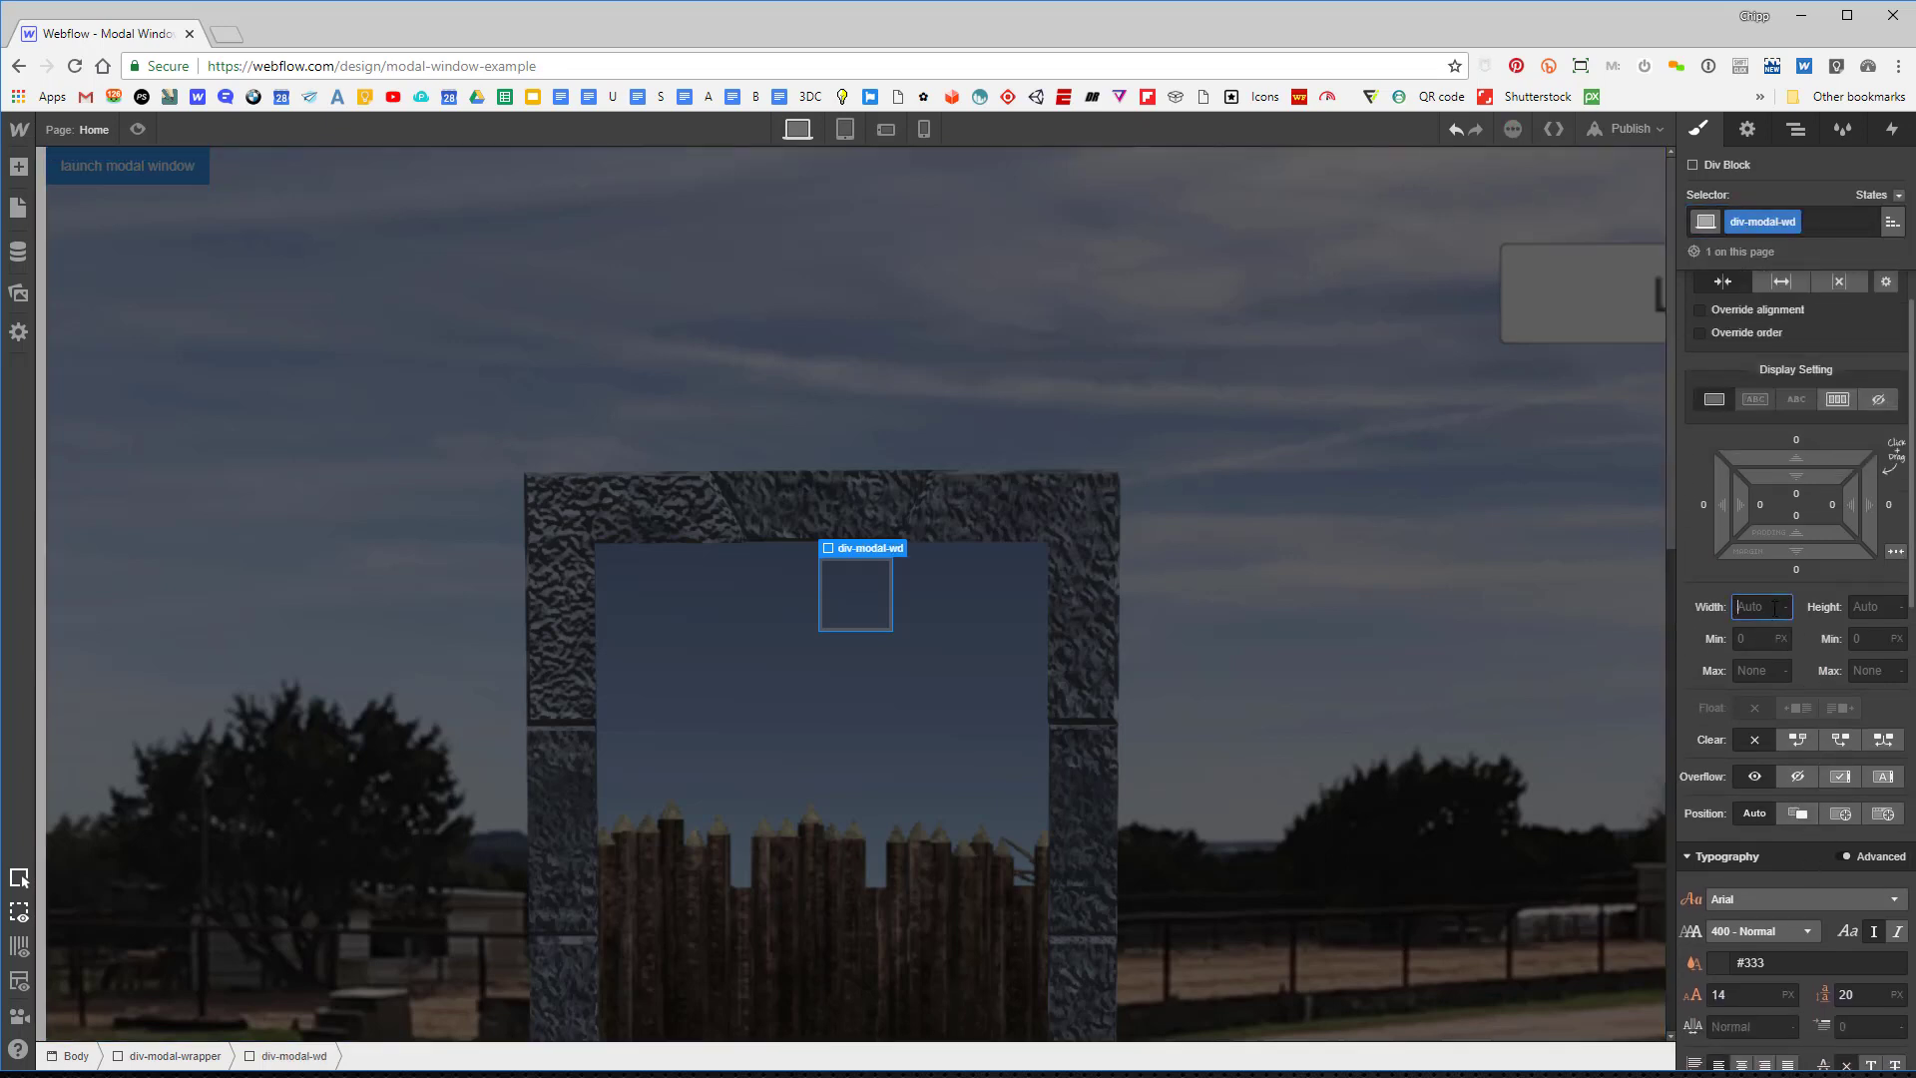
text(480)
key(Tab)
text(320)
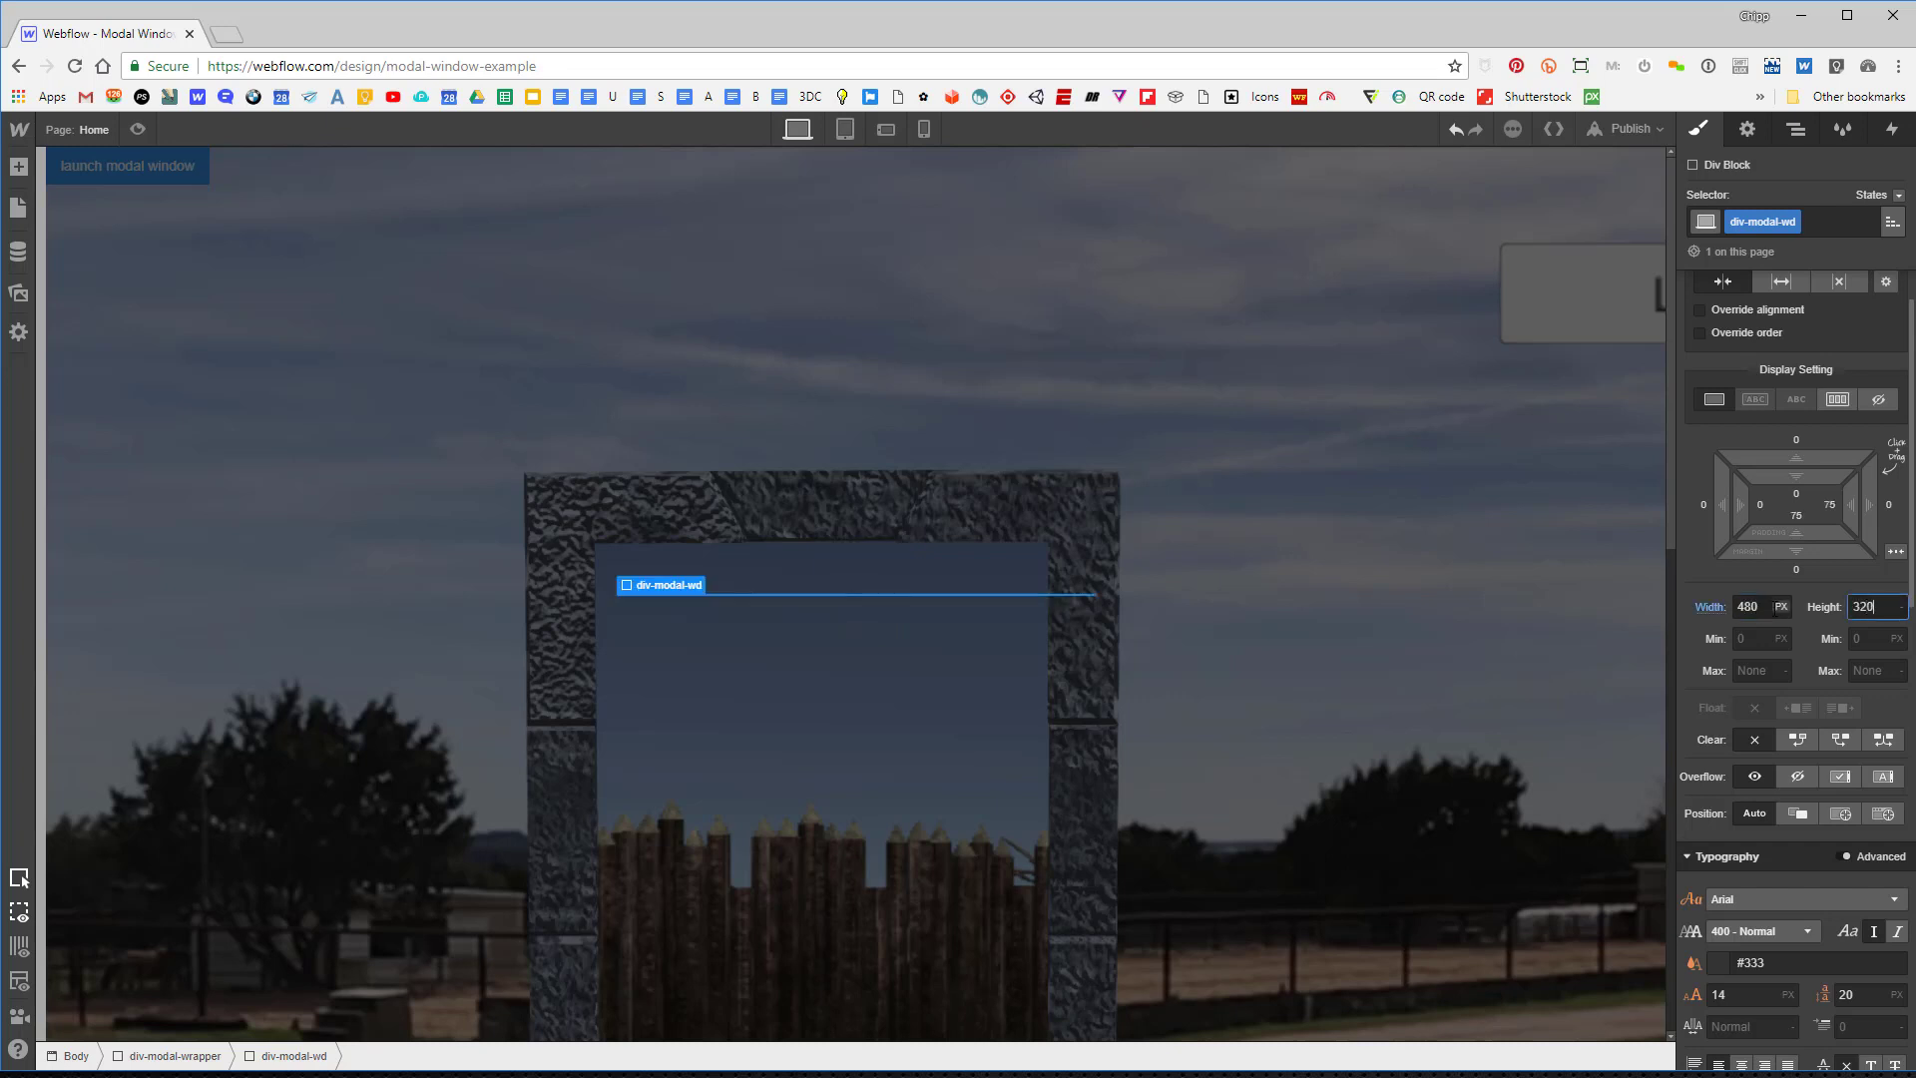
key(Tab)
Set the background color of the div-modal-wd box to white.
scroll(1854, 665, down, 5)
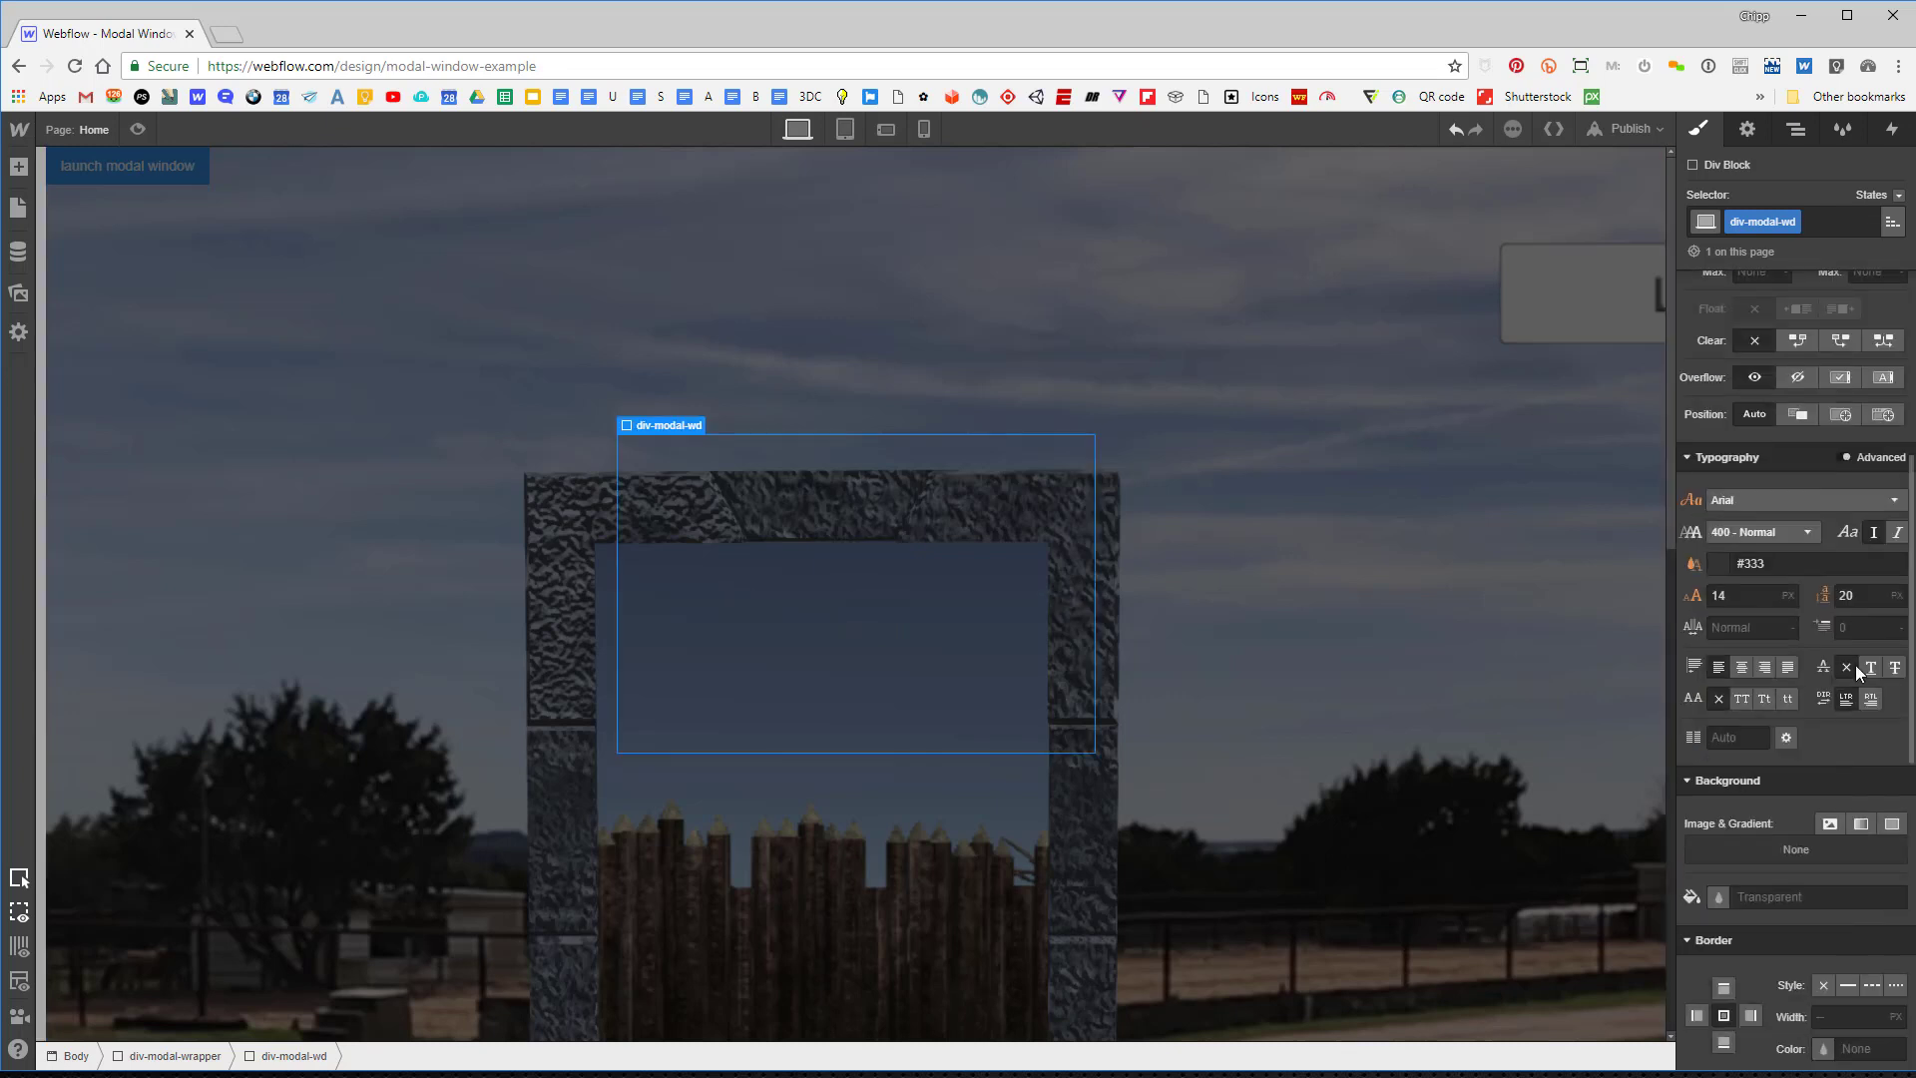
click(1719, 898)
click(1727, 824)
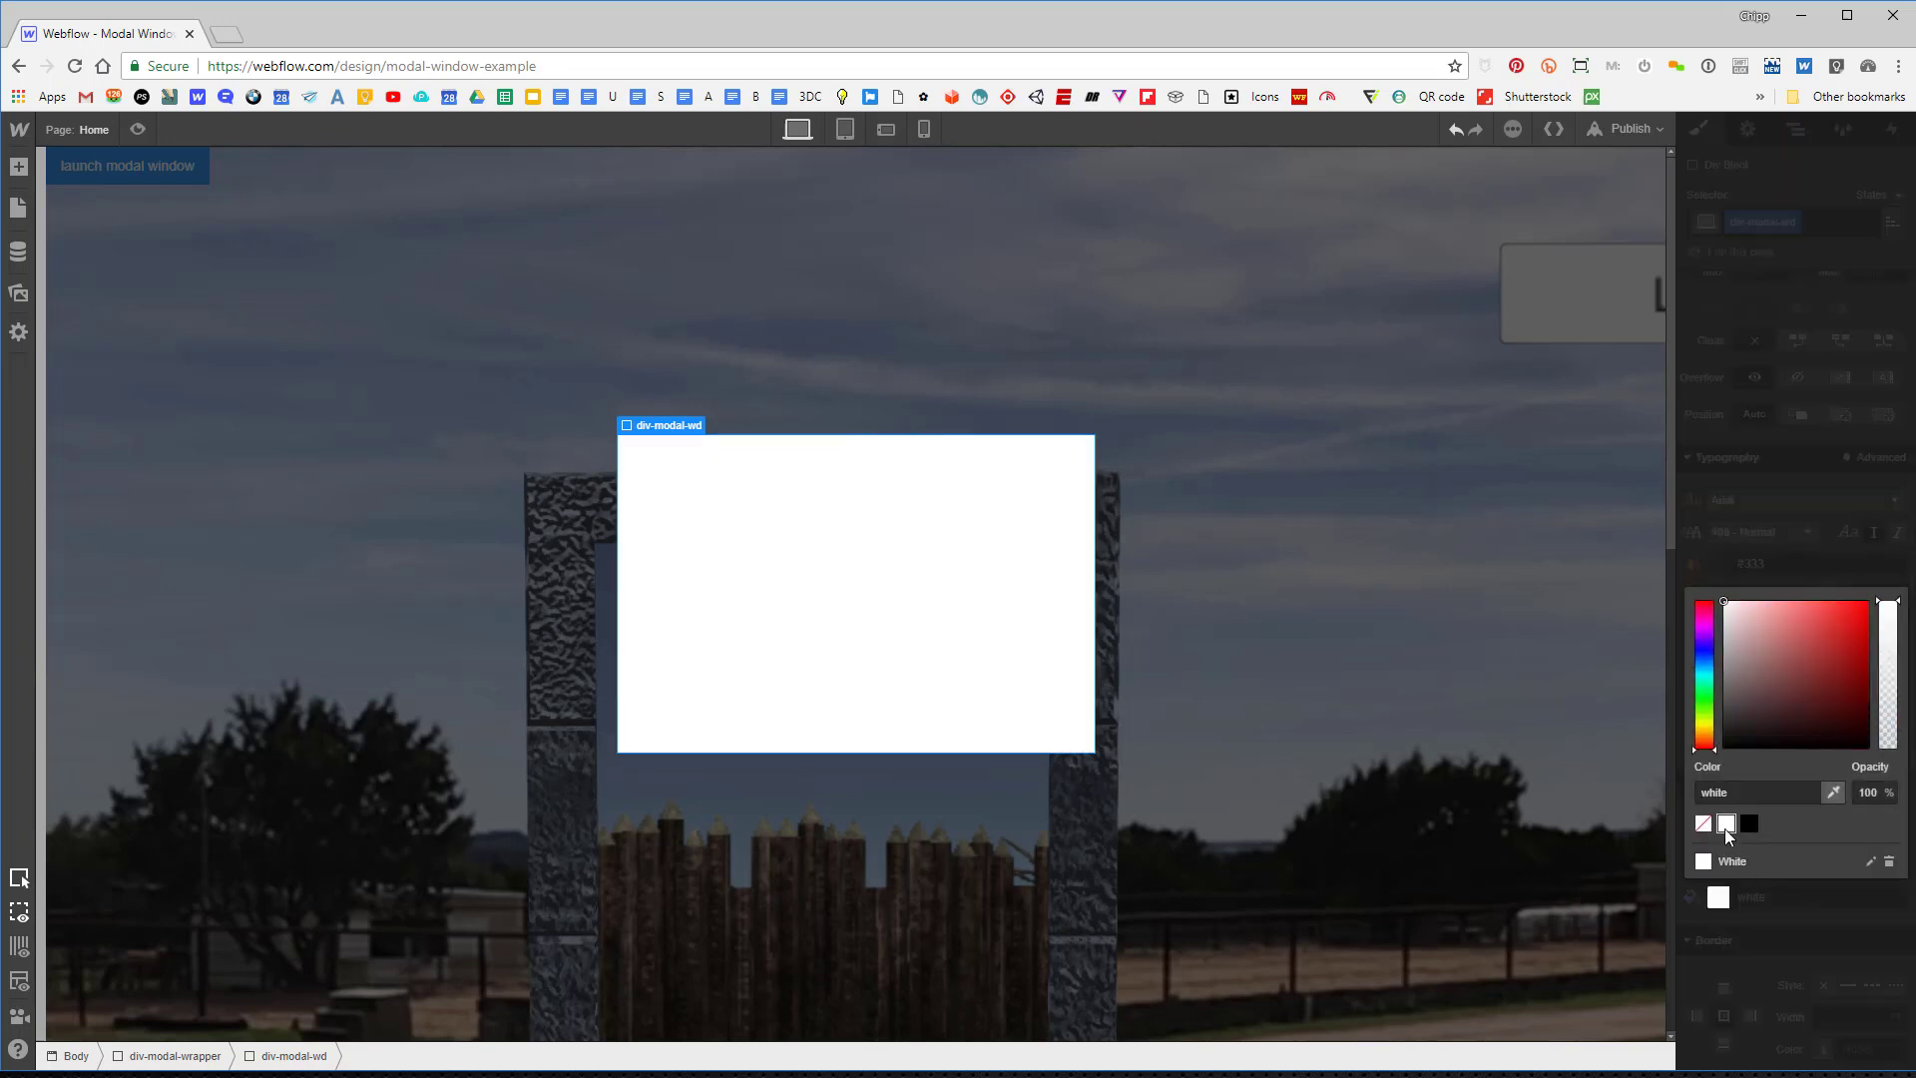
click(1838, 524)
Round the corners of the div-modal-wd box with a border radius of 4 px.
scroll(1826, 806, down, 3)
scroll(1827, 806, down, 3)
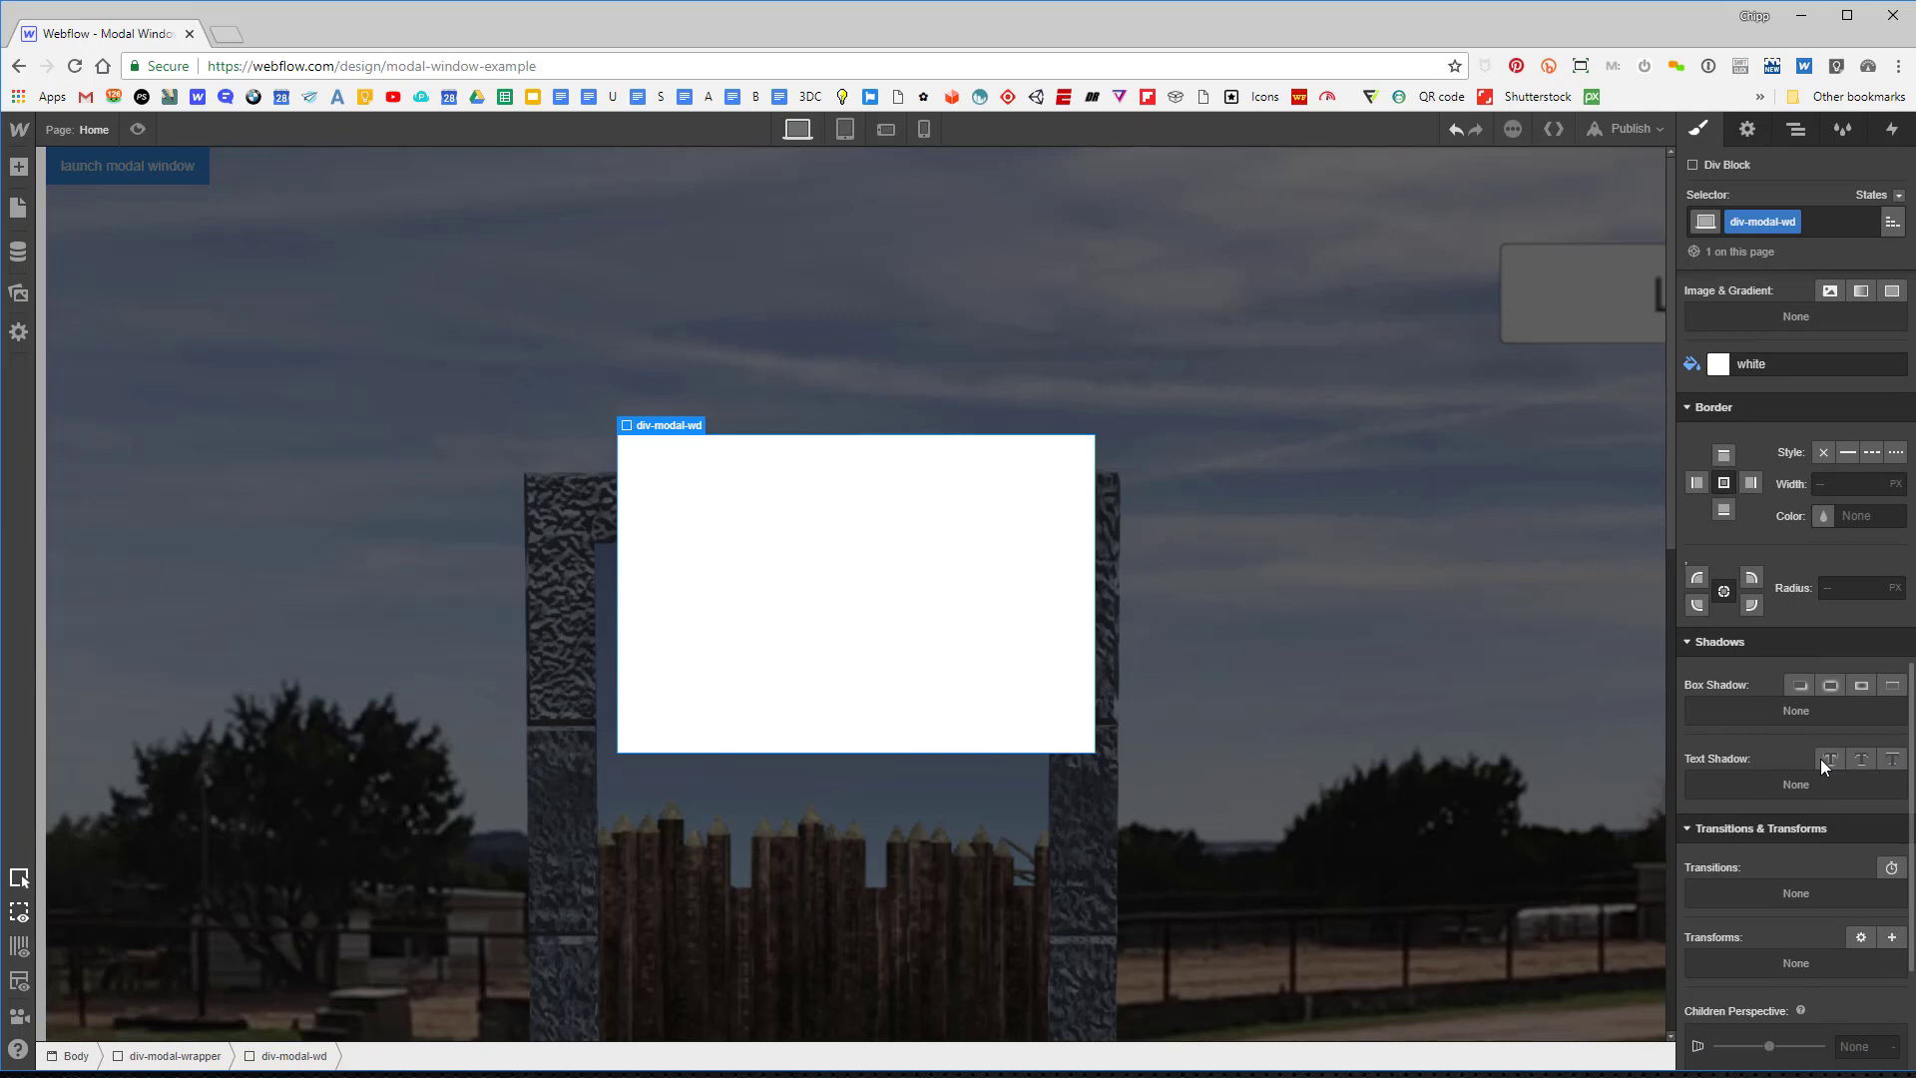
click(1863, 588)
text(4)
key(Tab)
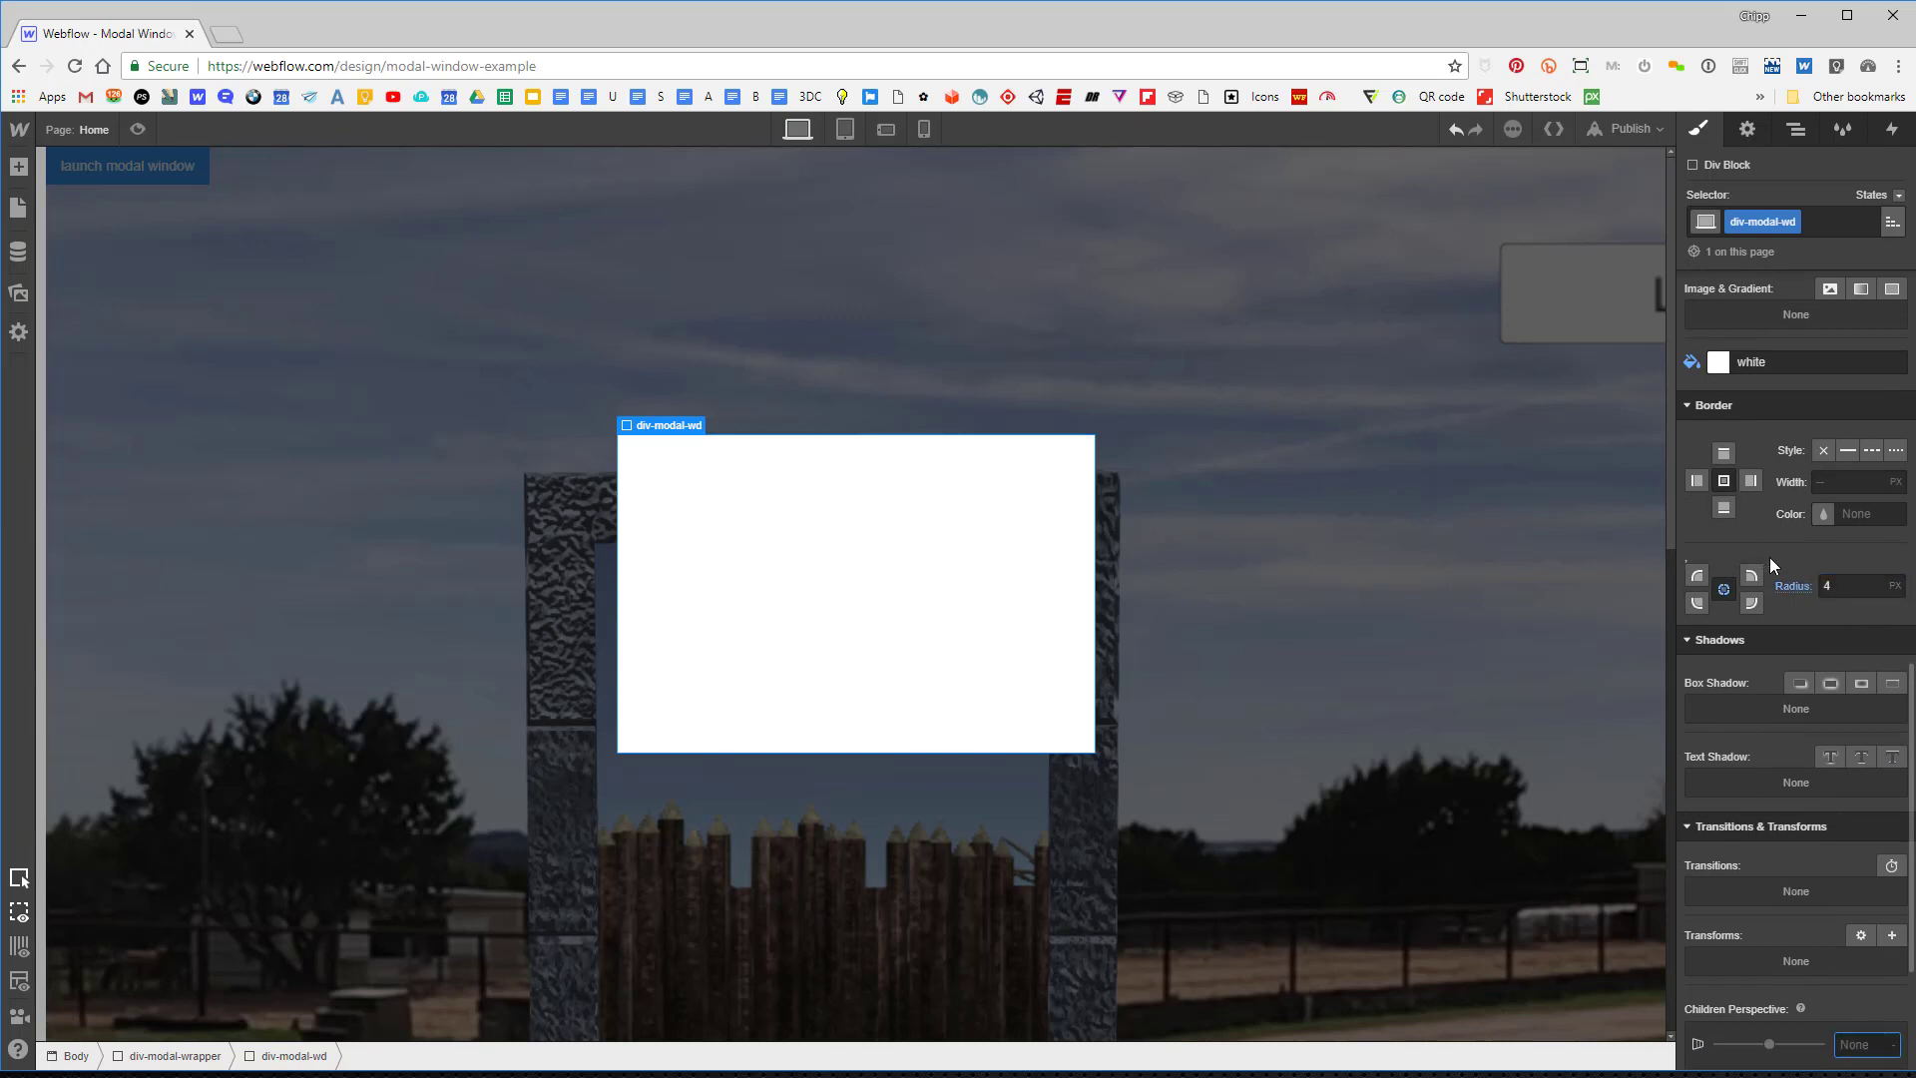
Add a black outside box shadow to the div-modal-wd box with distance 0, blur 17 px and size 3 px.
scroll(1769, 556, down, 3)
click(1797, 653)
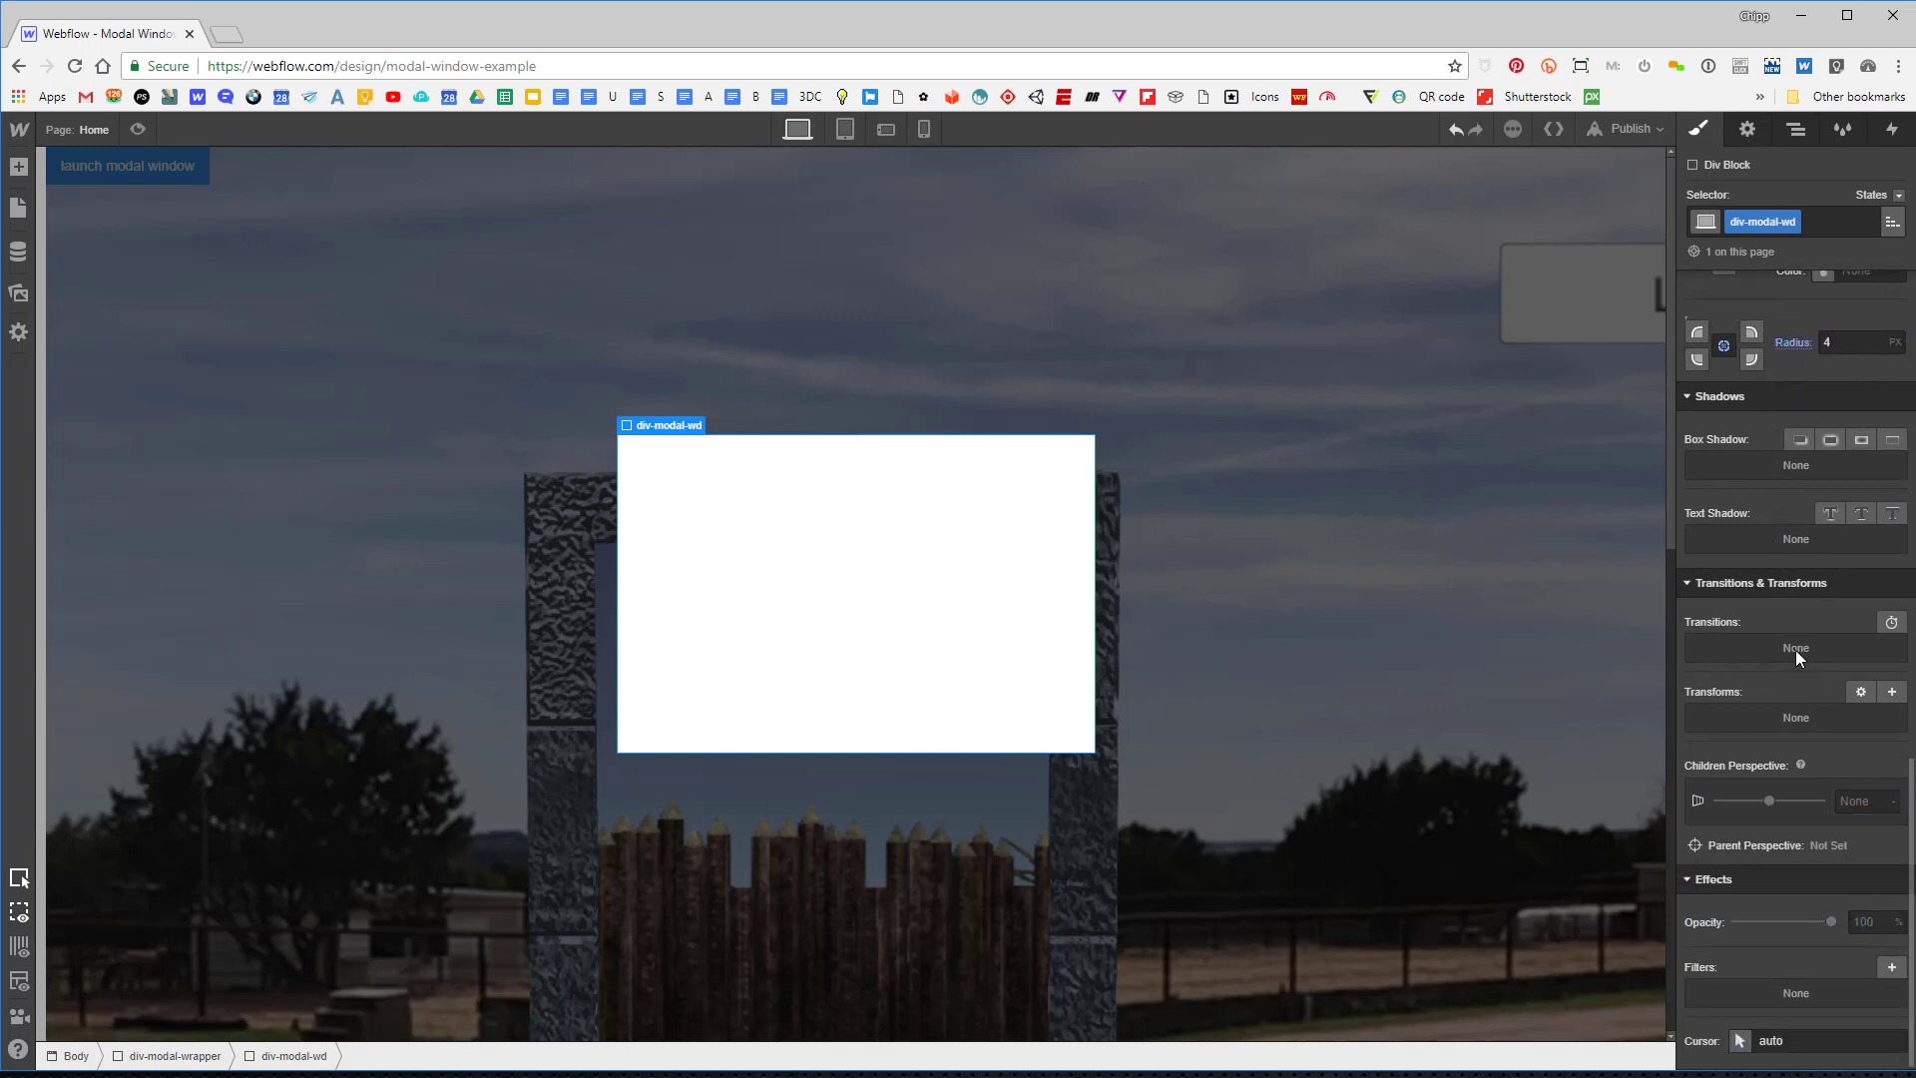
scroll(1788, 637, up, 2)
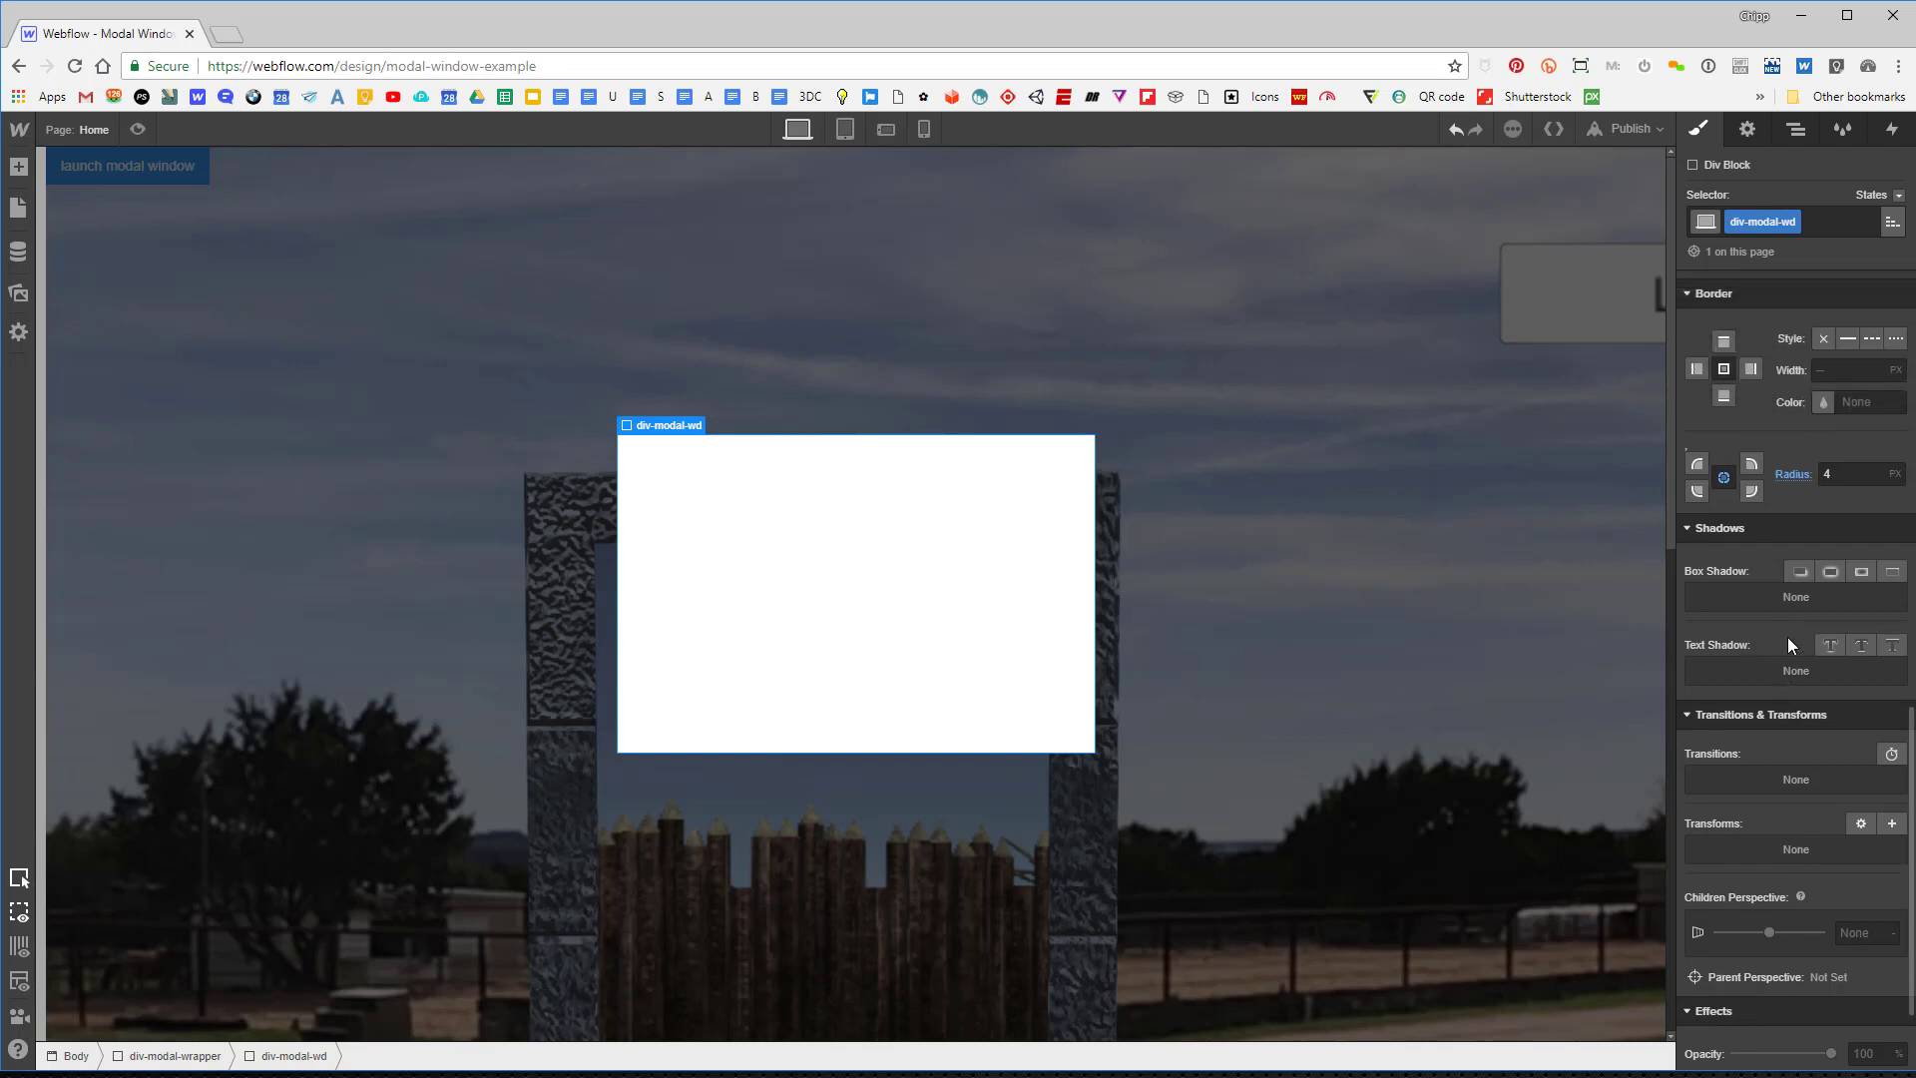
click(1803, 576)
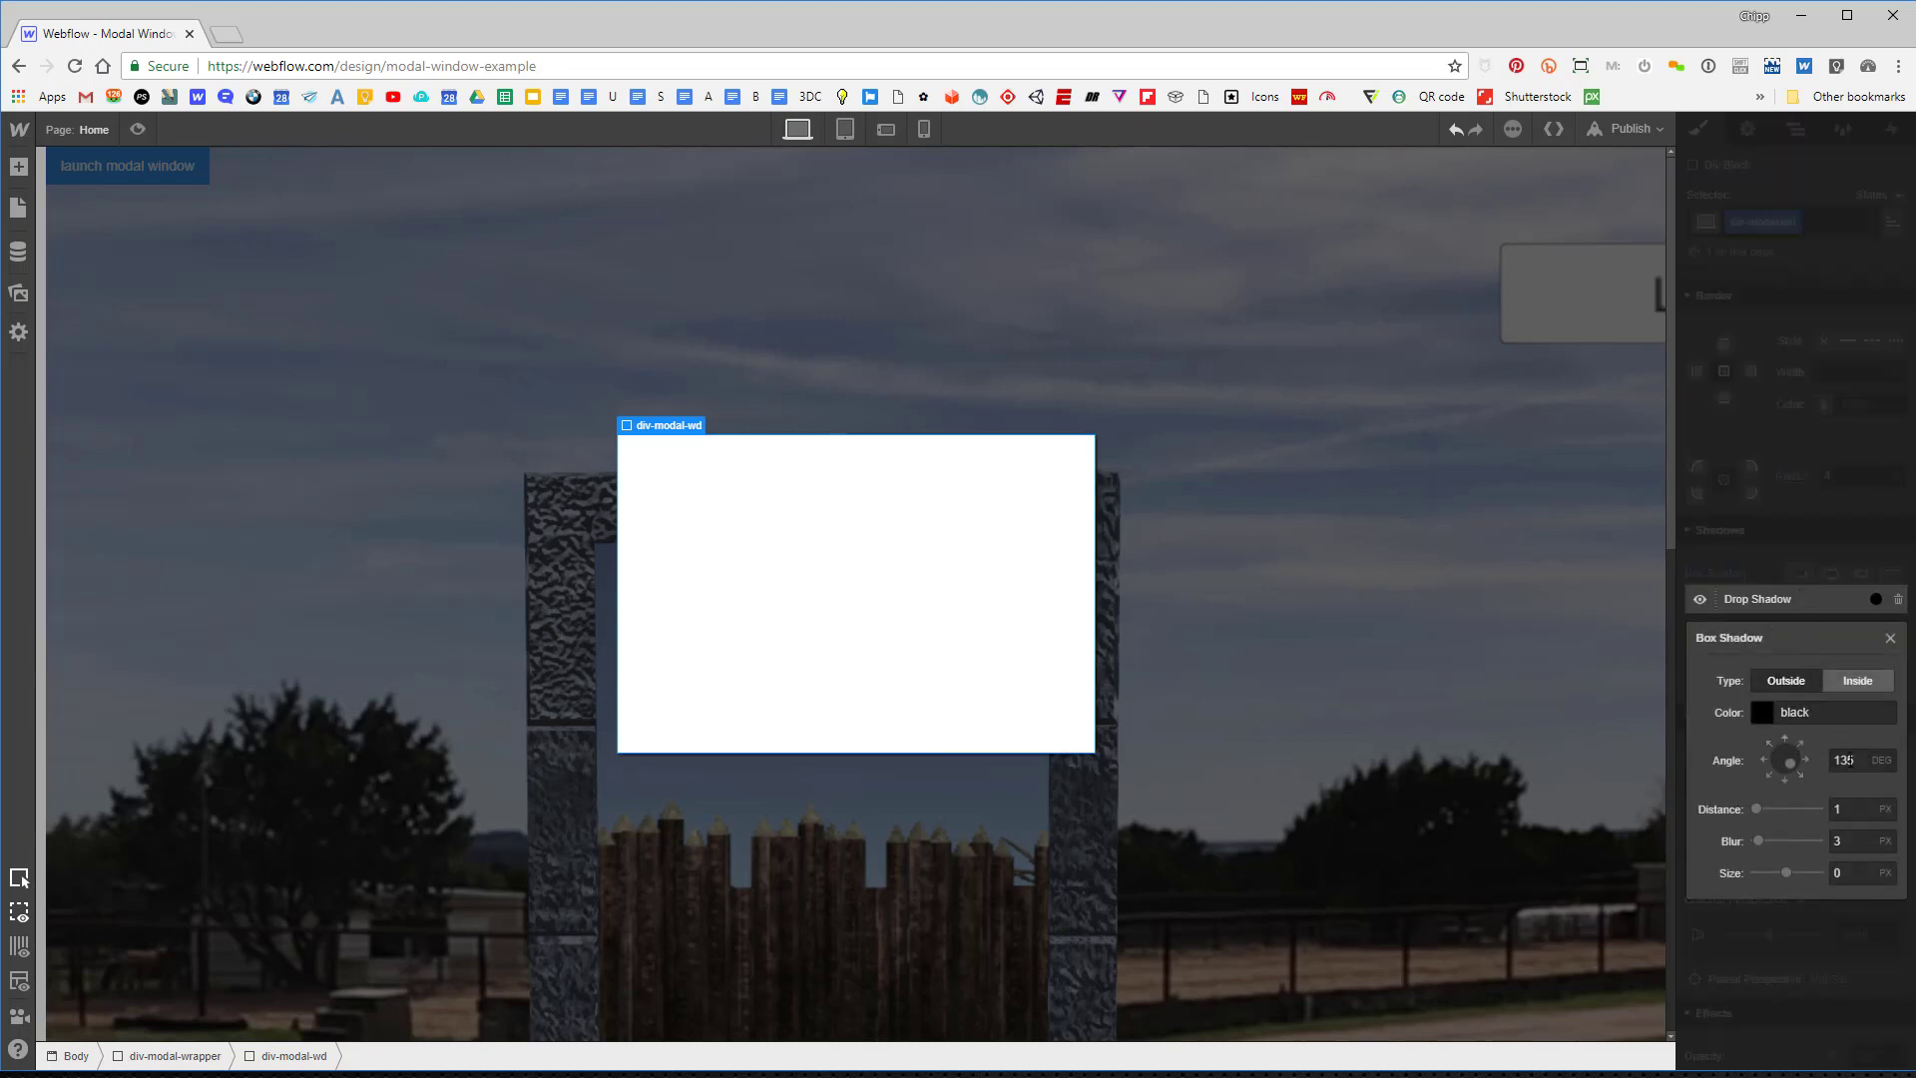
click(1854, 758)
text(360)
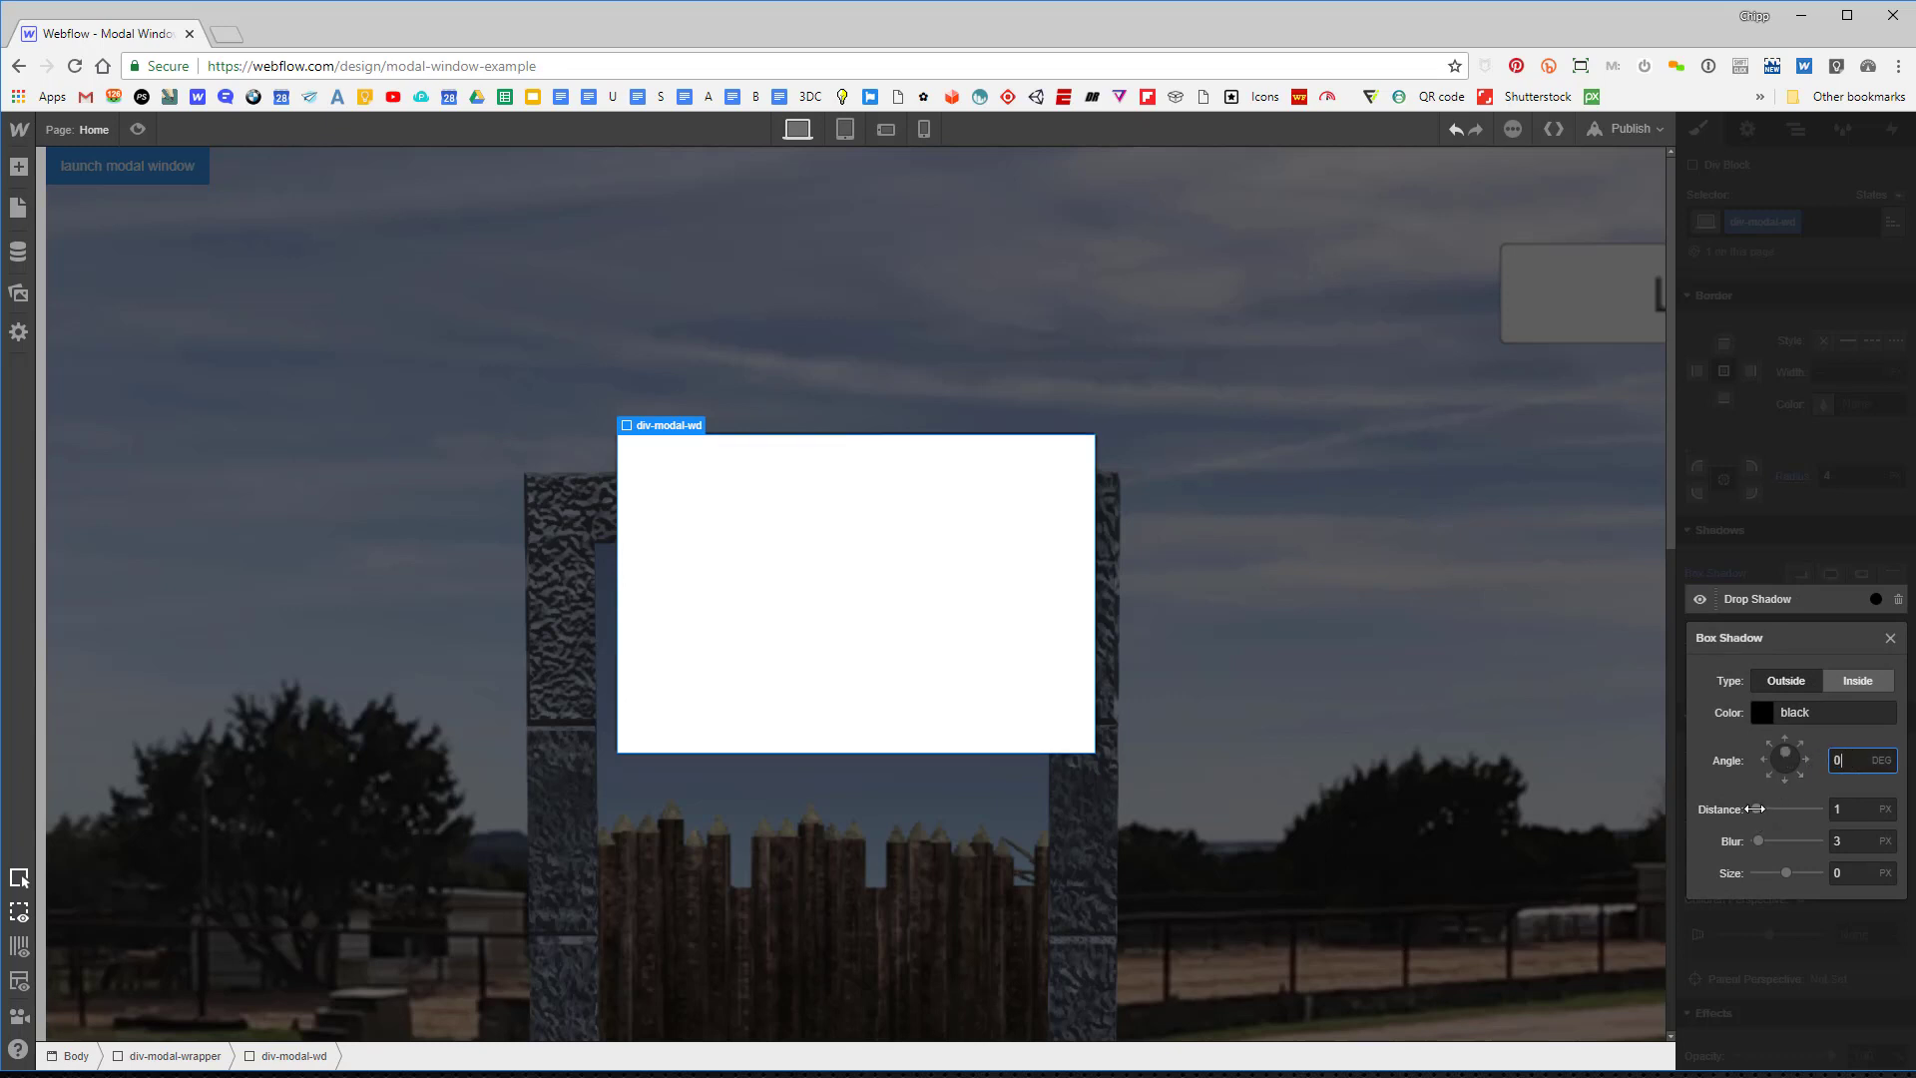
drag(1758, 808, 1764, 808)
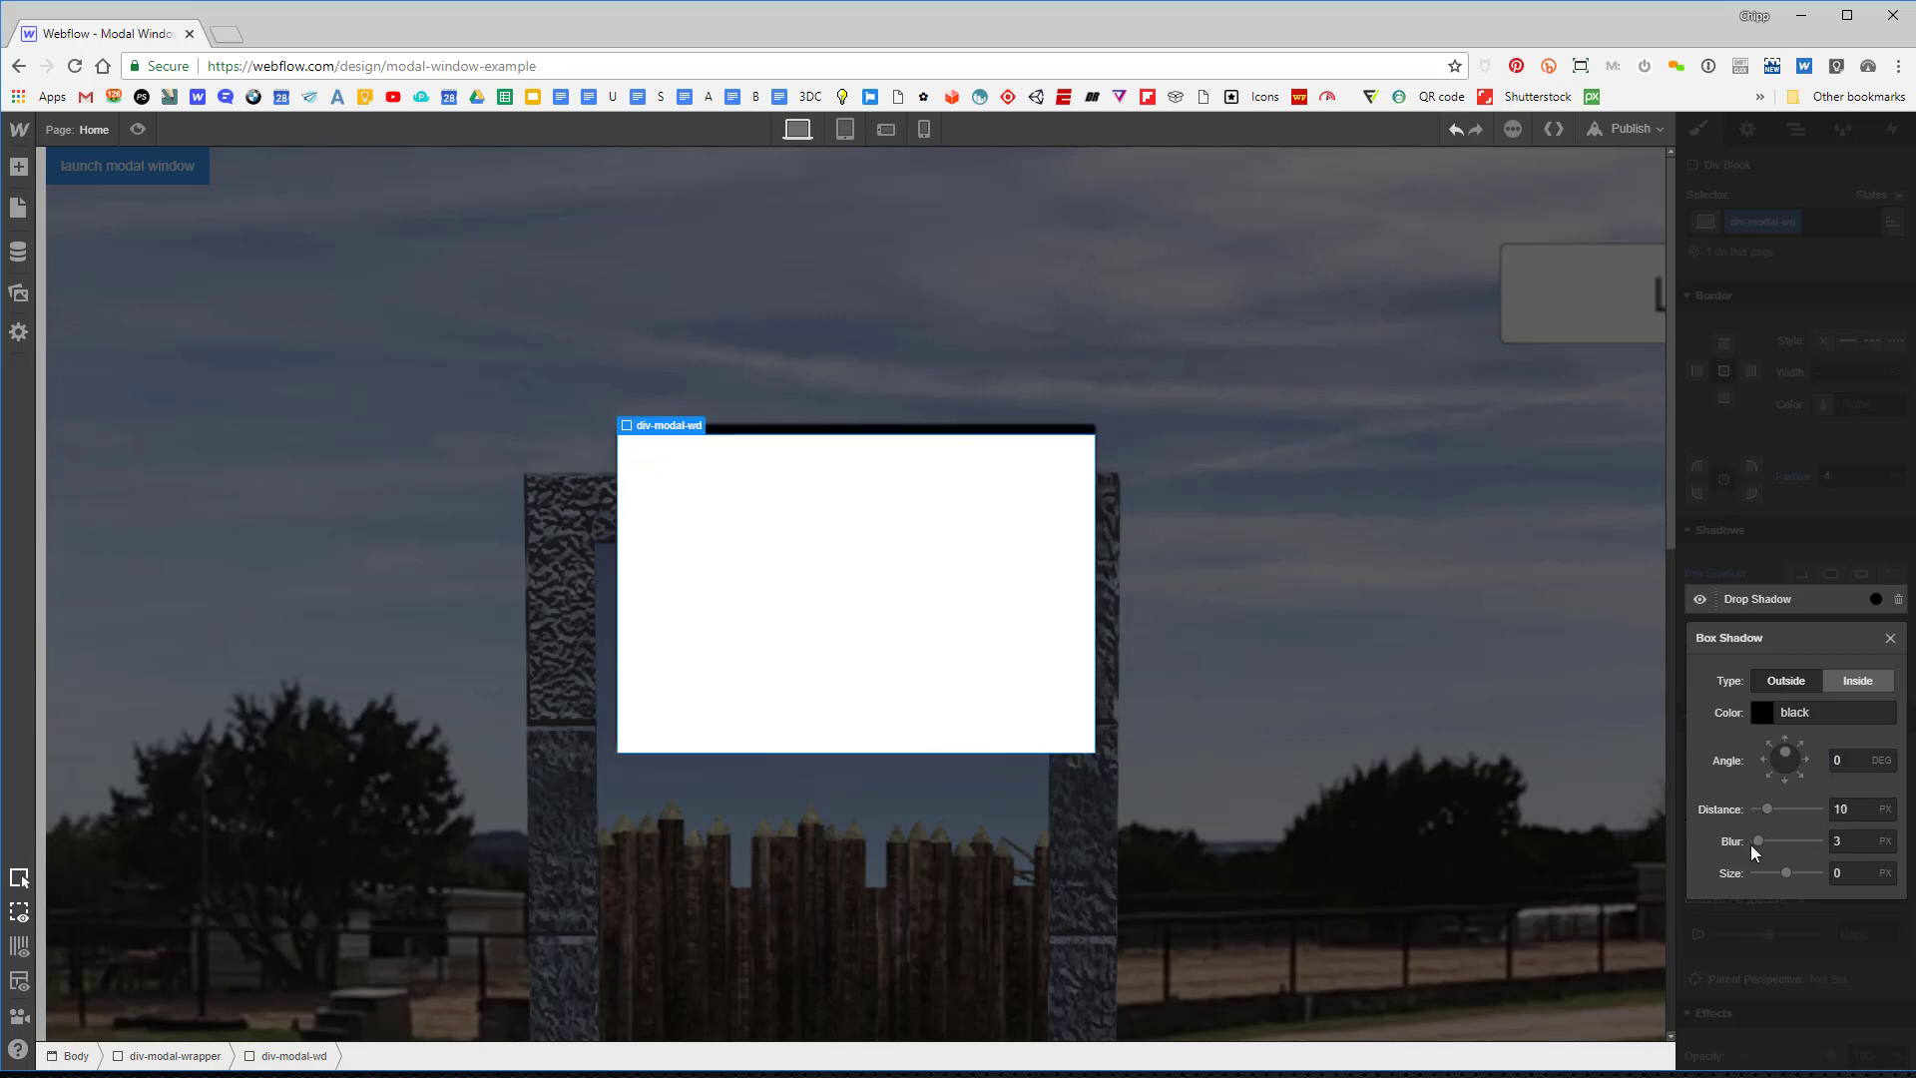
drag(1767, 808, 1792, 871)
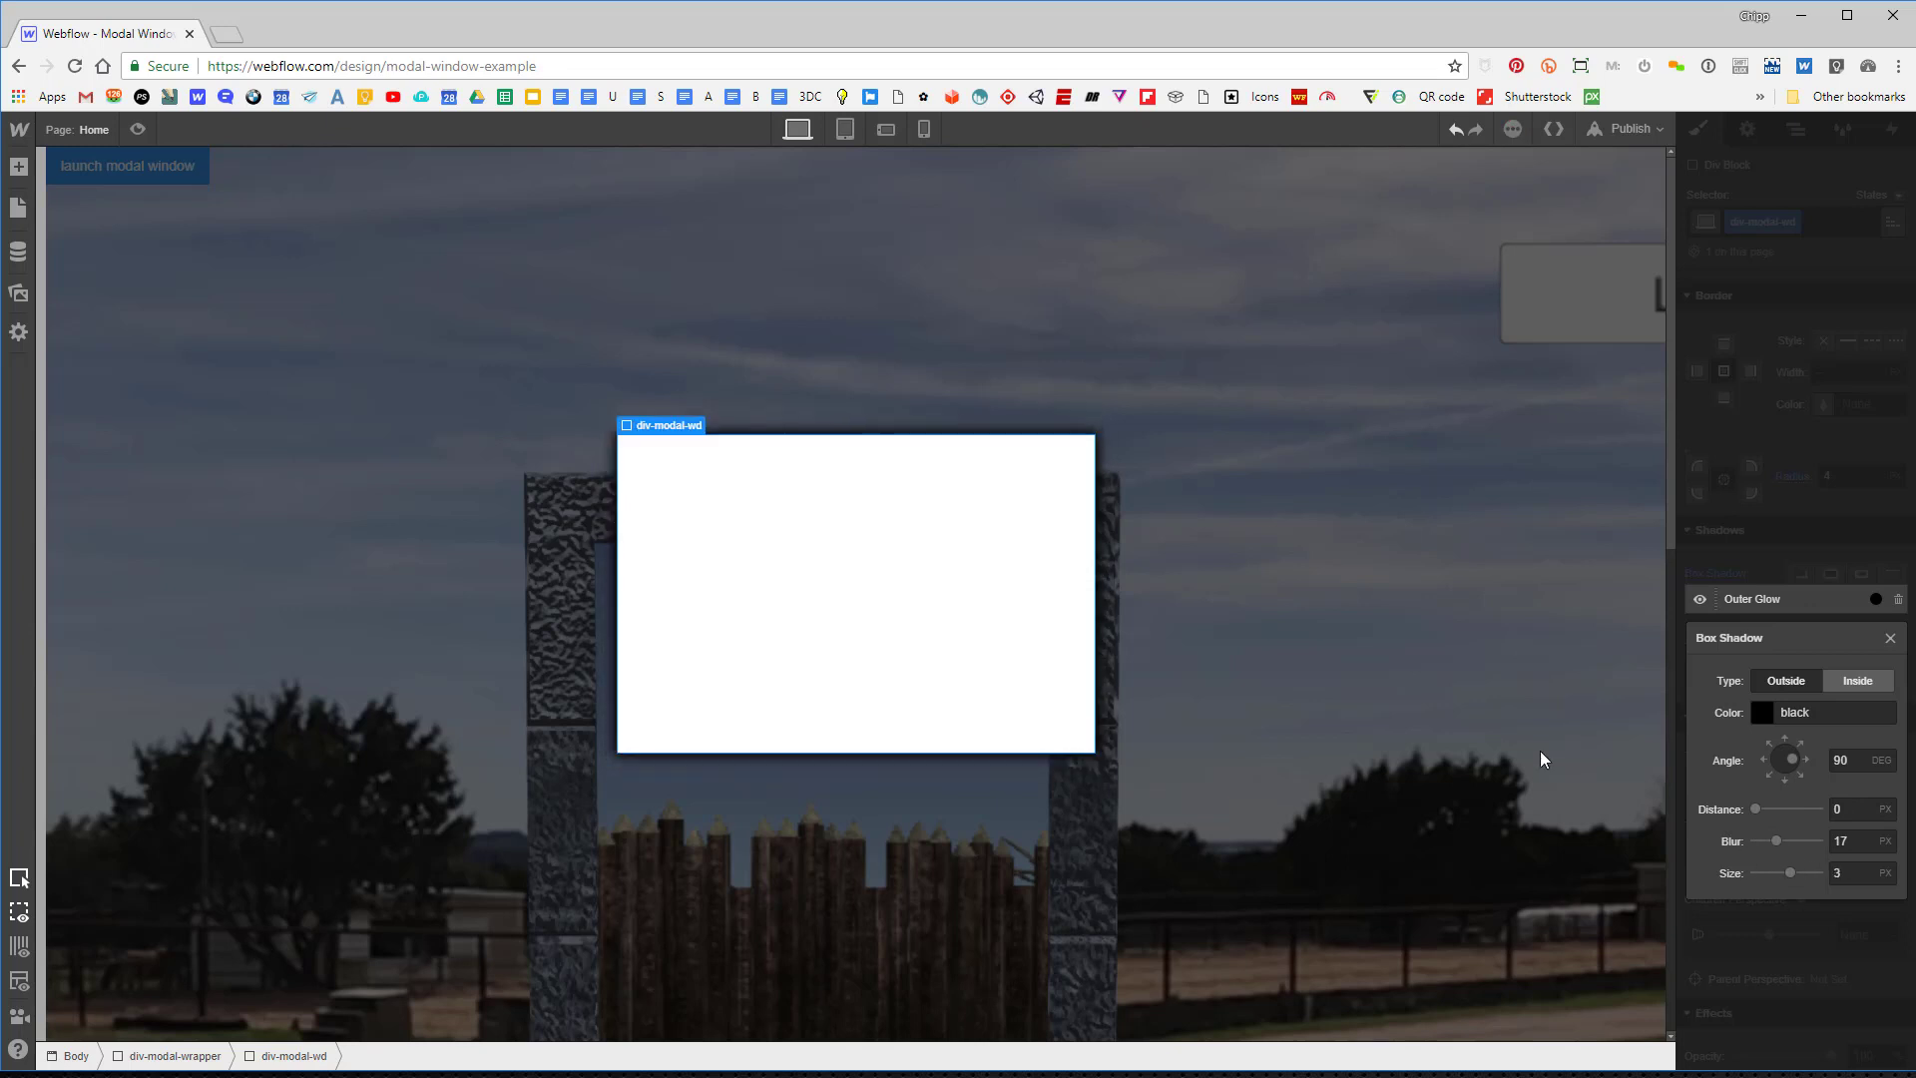
click(1501, 728)
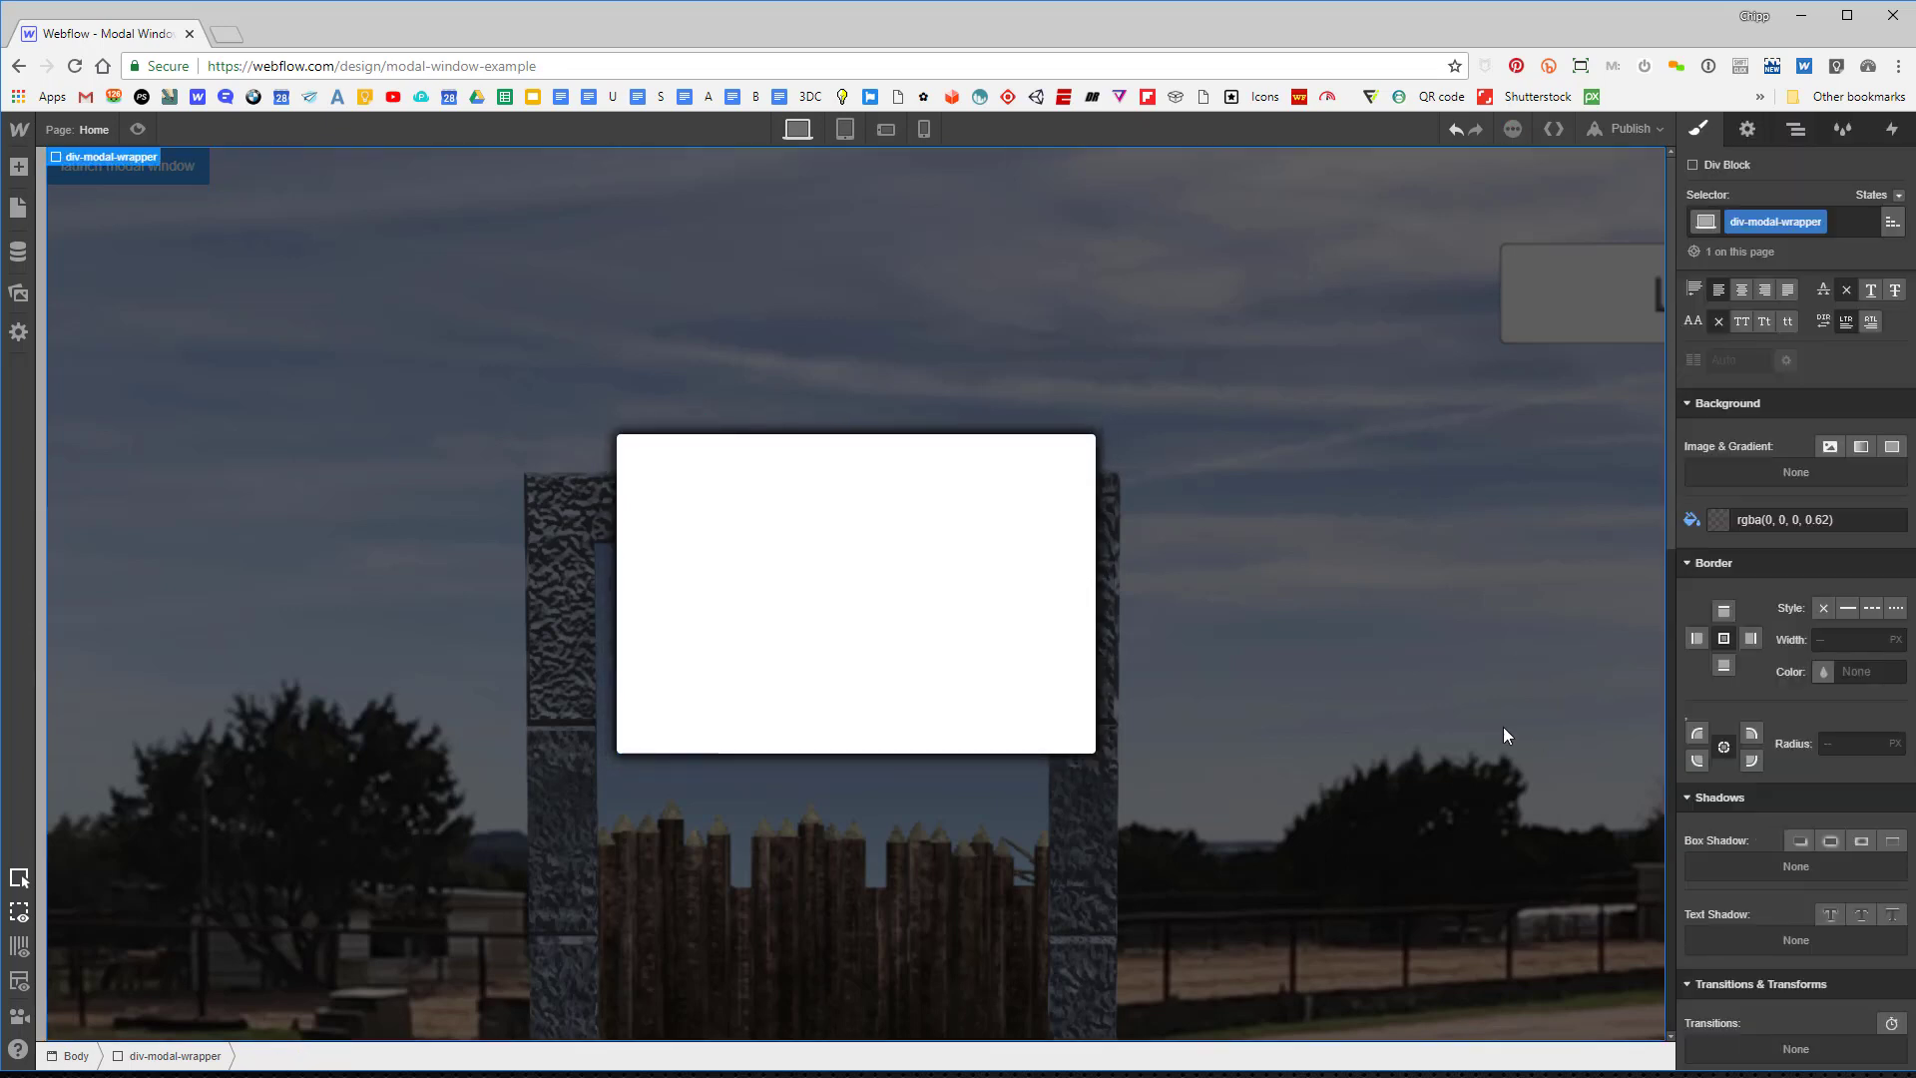
Lighten the div-modal-wrapper overlay by setting its background color to rgba(0, 0, 0, 0.35).
scroll(1824, 639, down, 5)
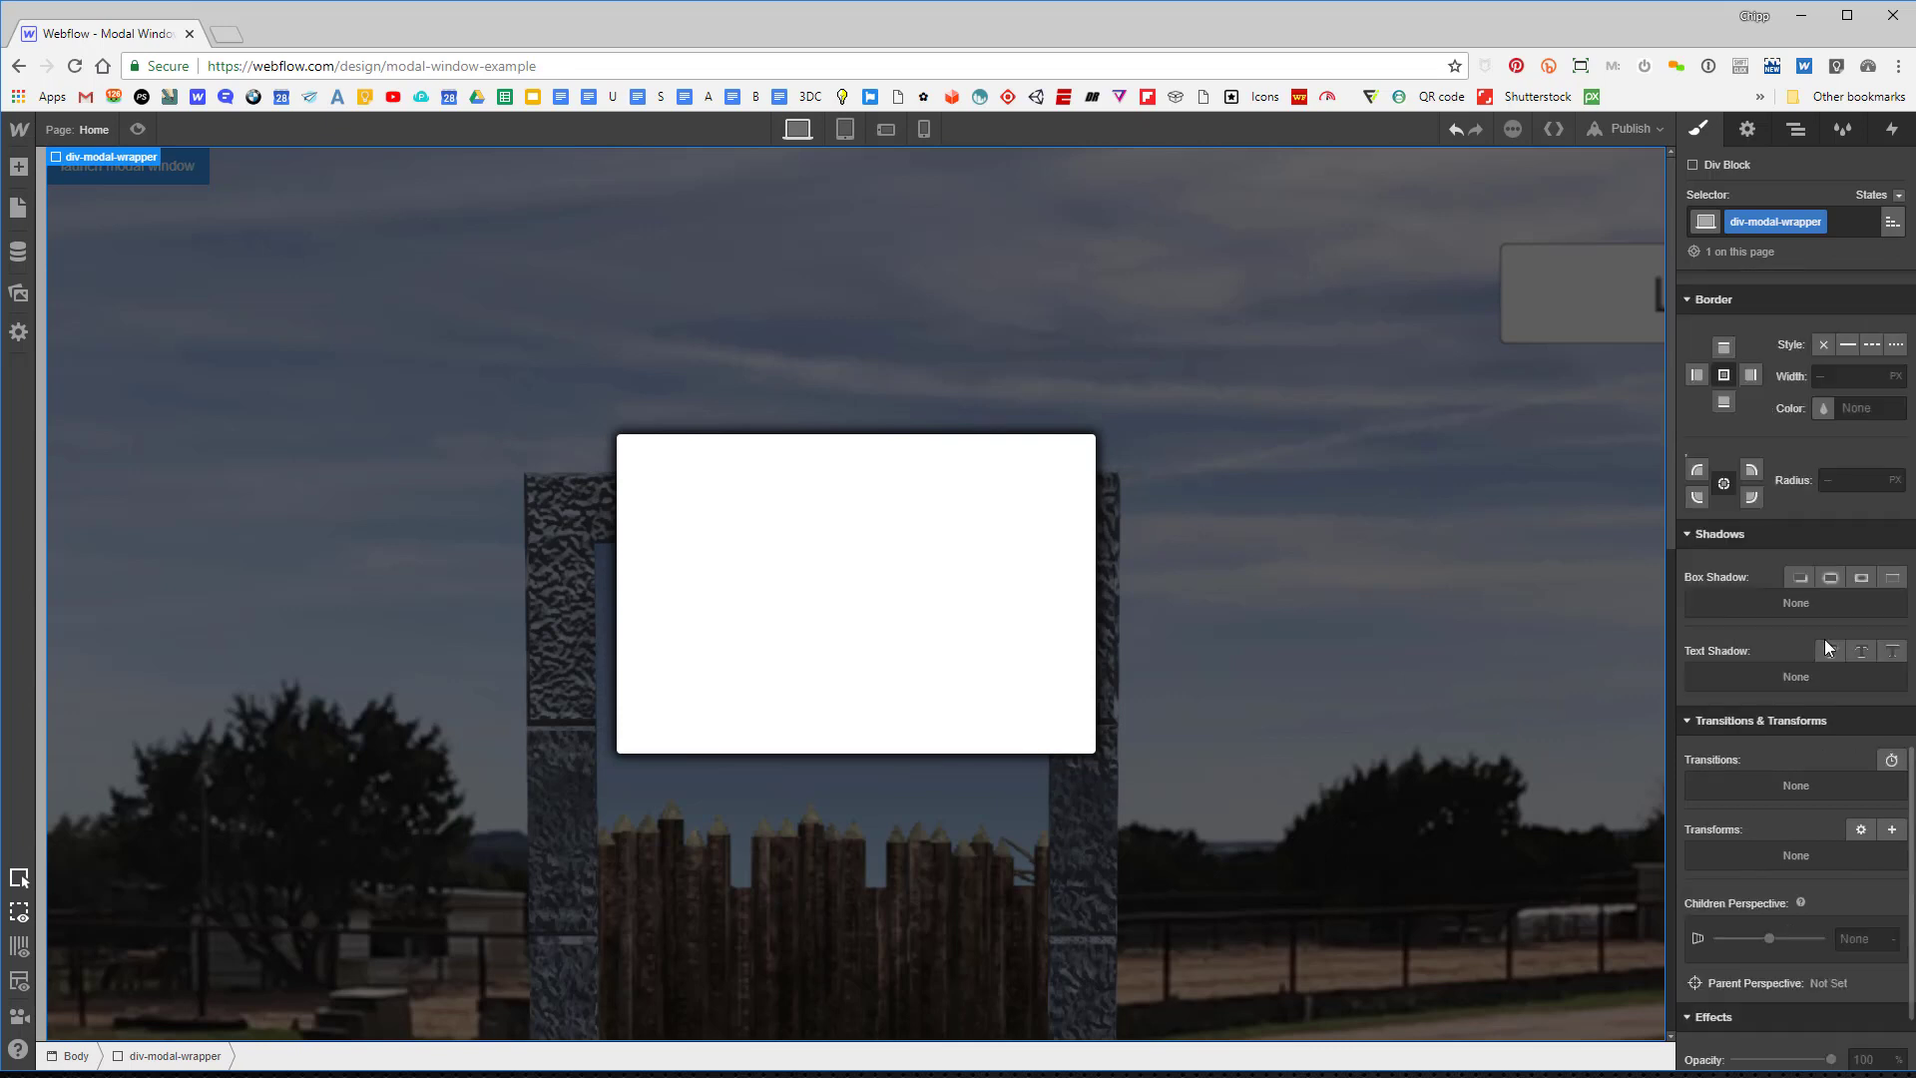
scroll(1829, 641, up, 5)
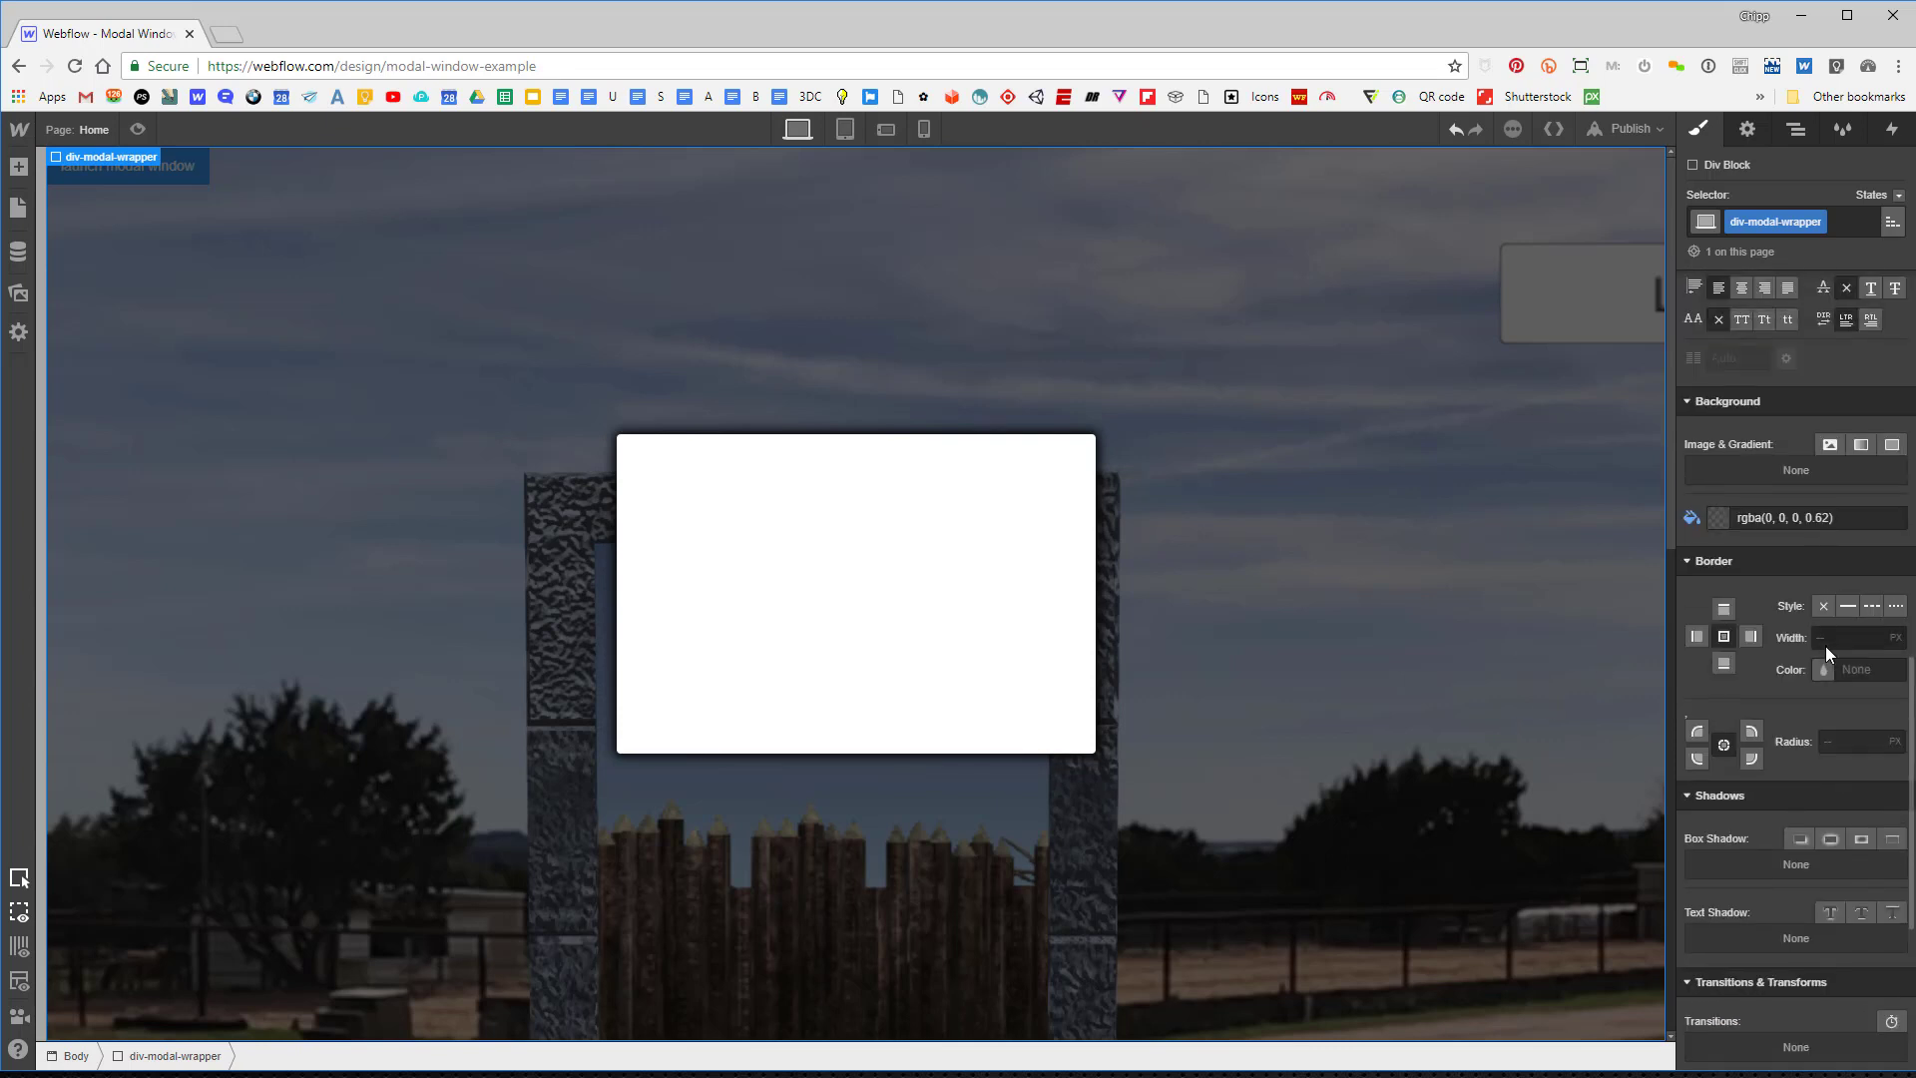
click(1719, 519)
drag(1890, 607, 1890, 647)
click(1355, 528)
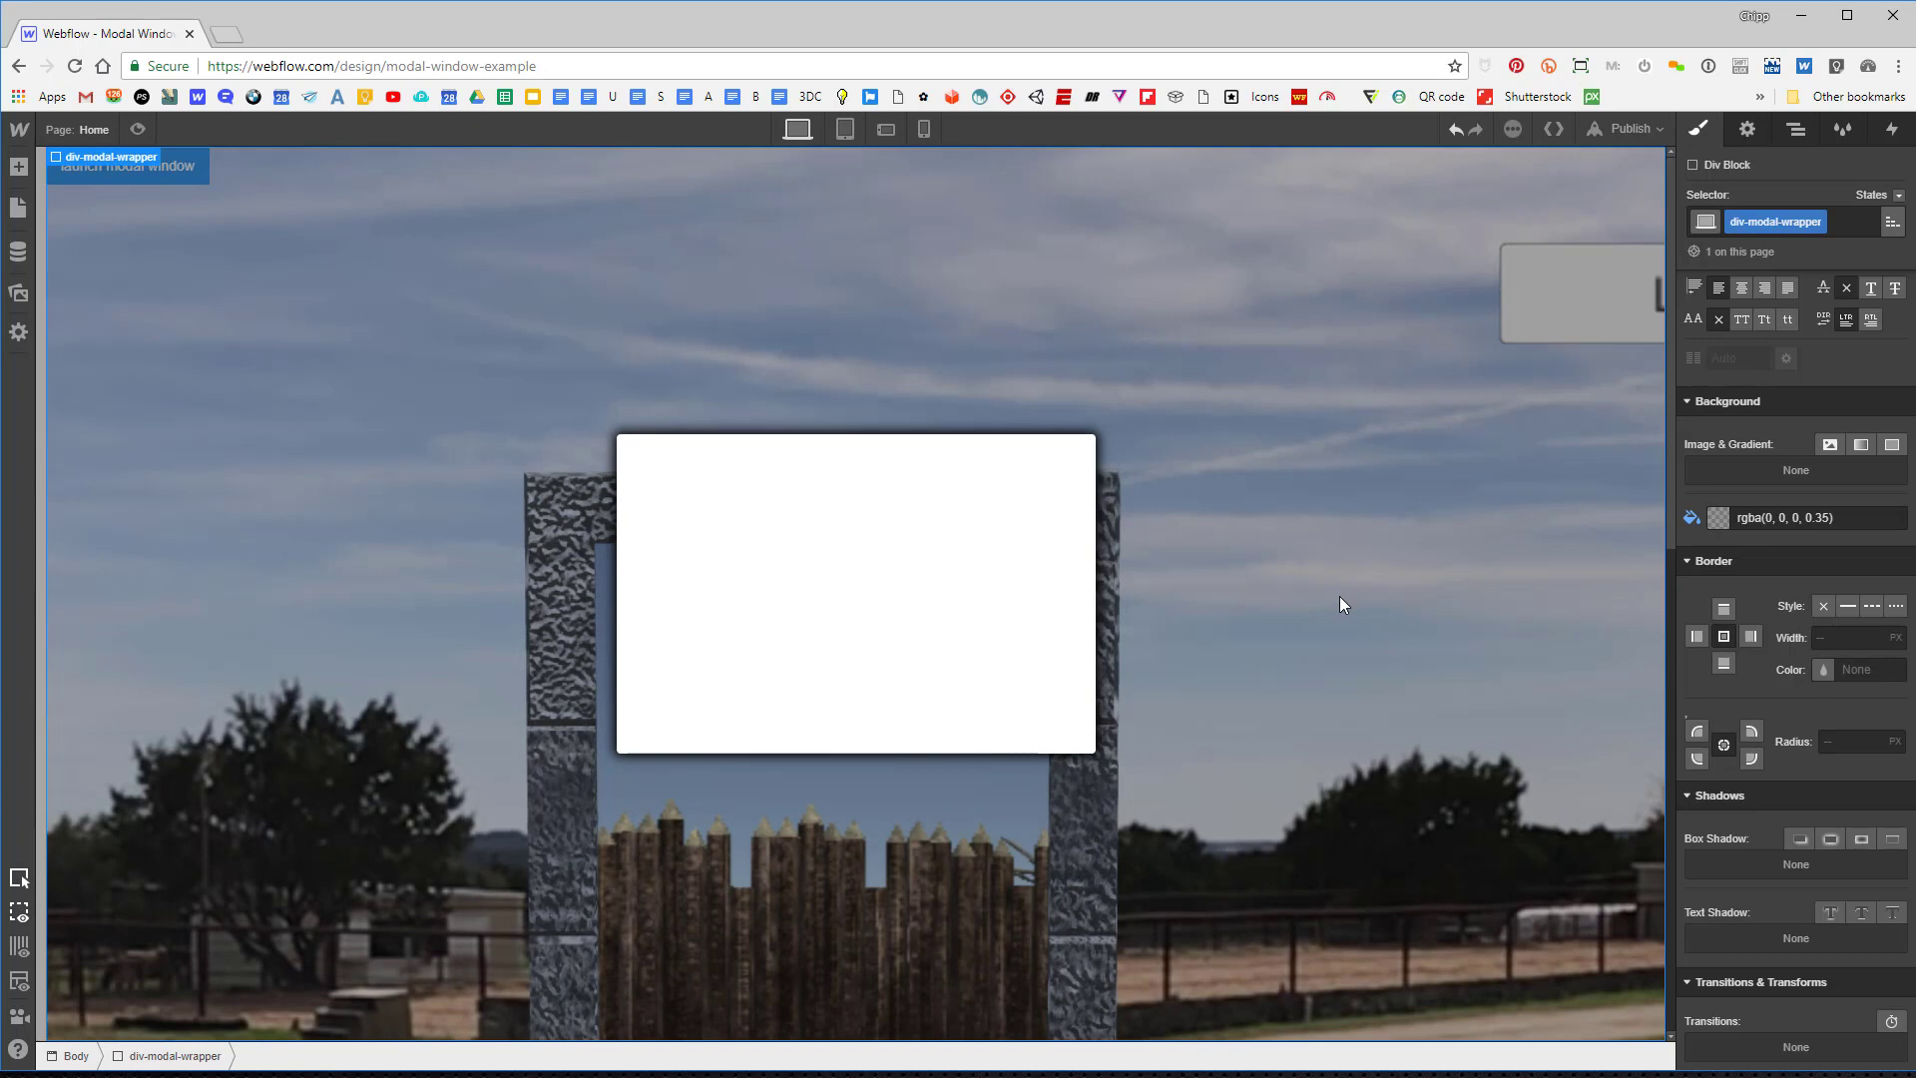
Add an H1 Heading inside the div-modal-wd box and center its text.
click(900, 591)
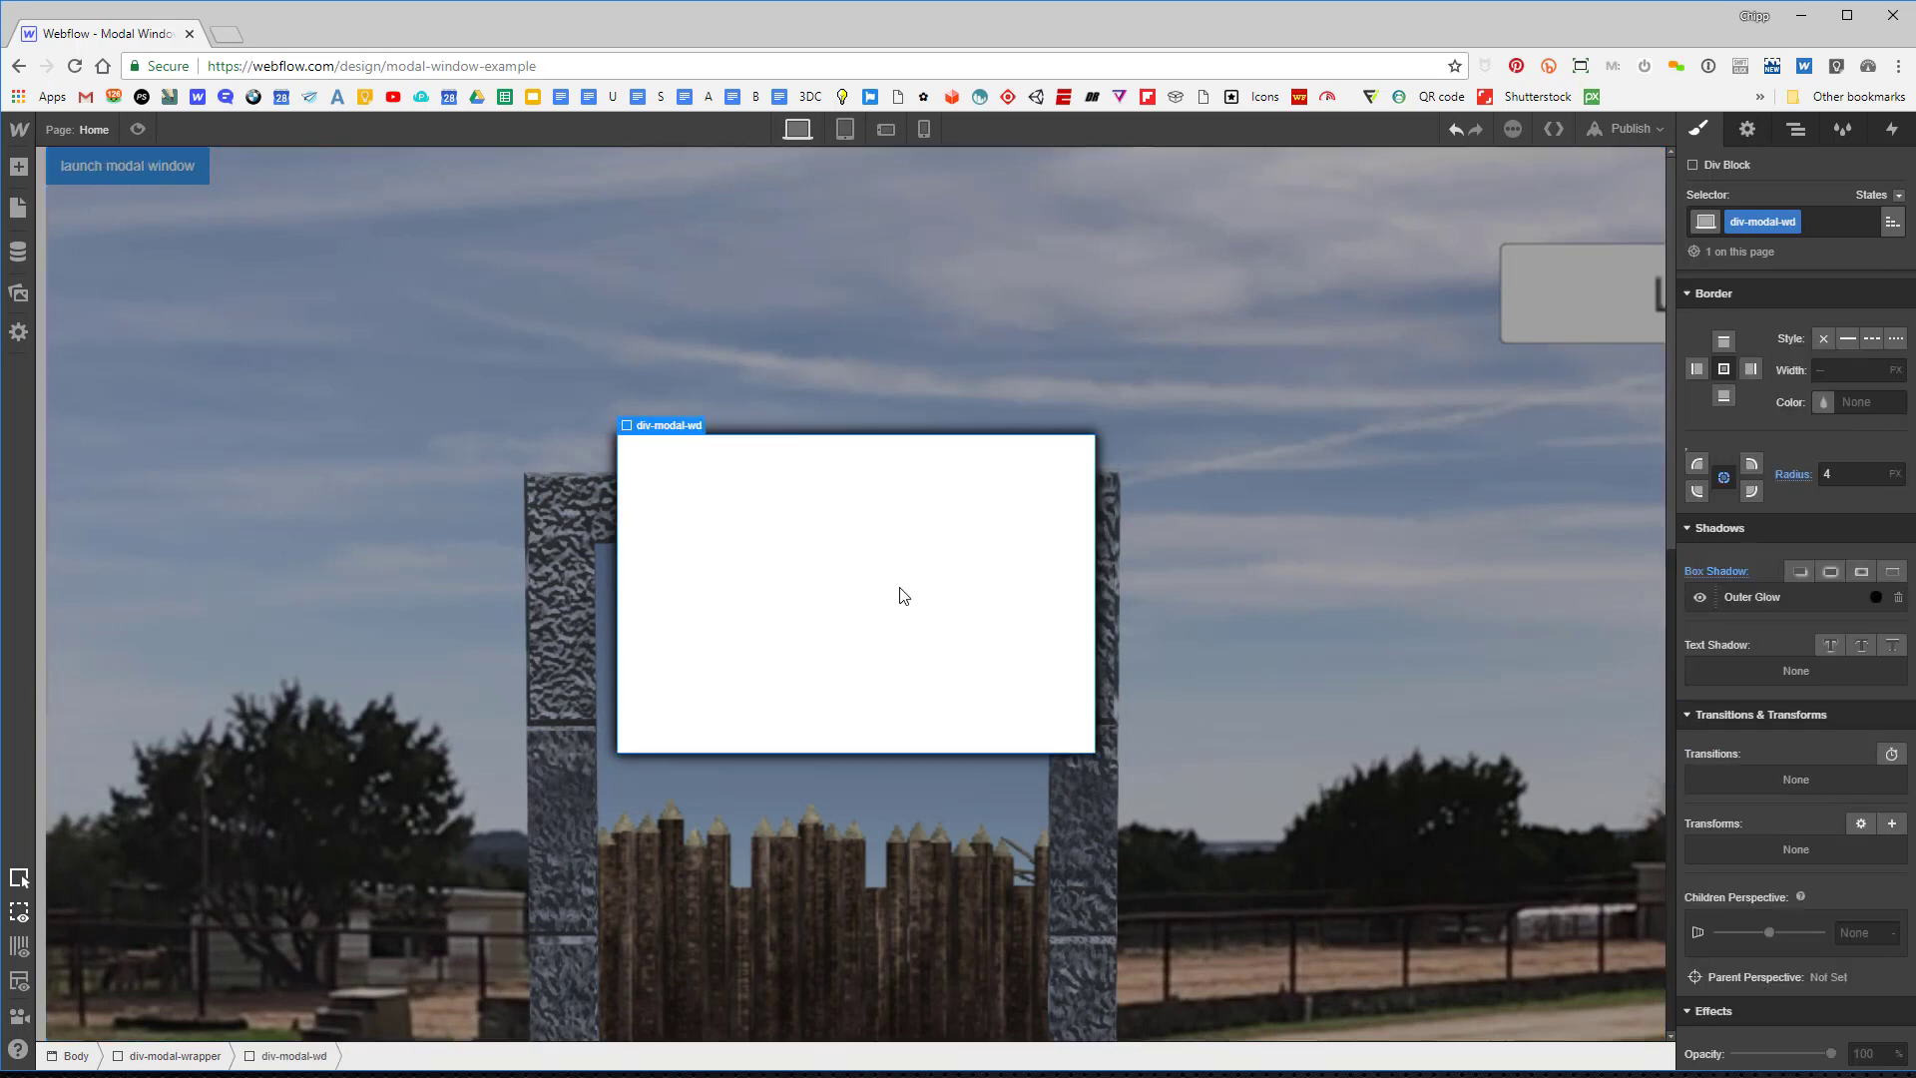
click(18, 166)
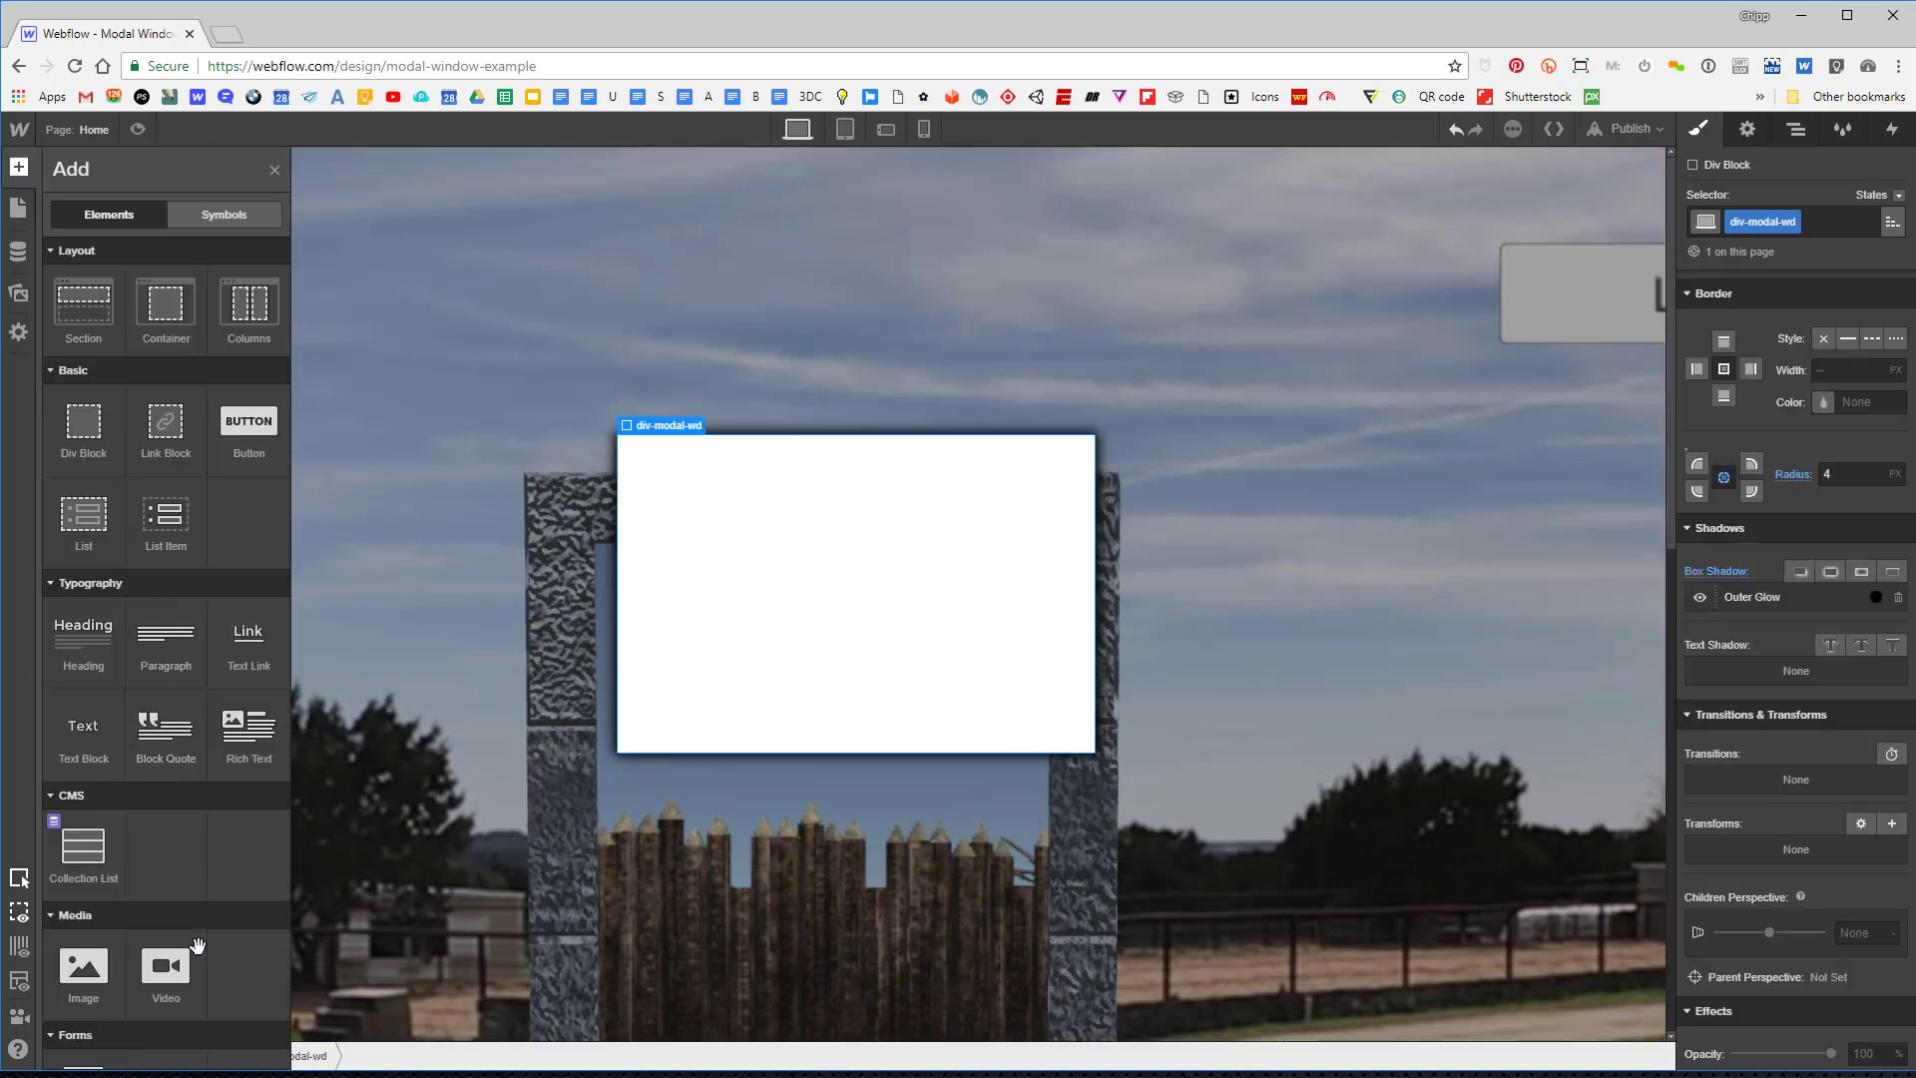
drag(86, 612, 870, 578)
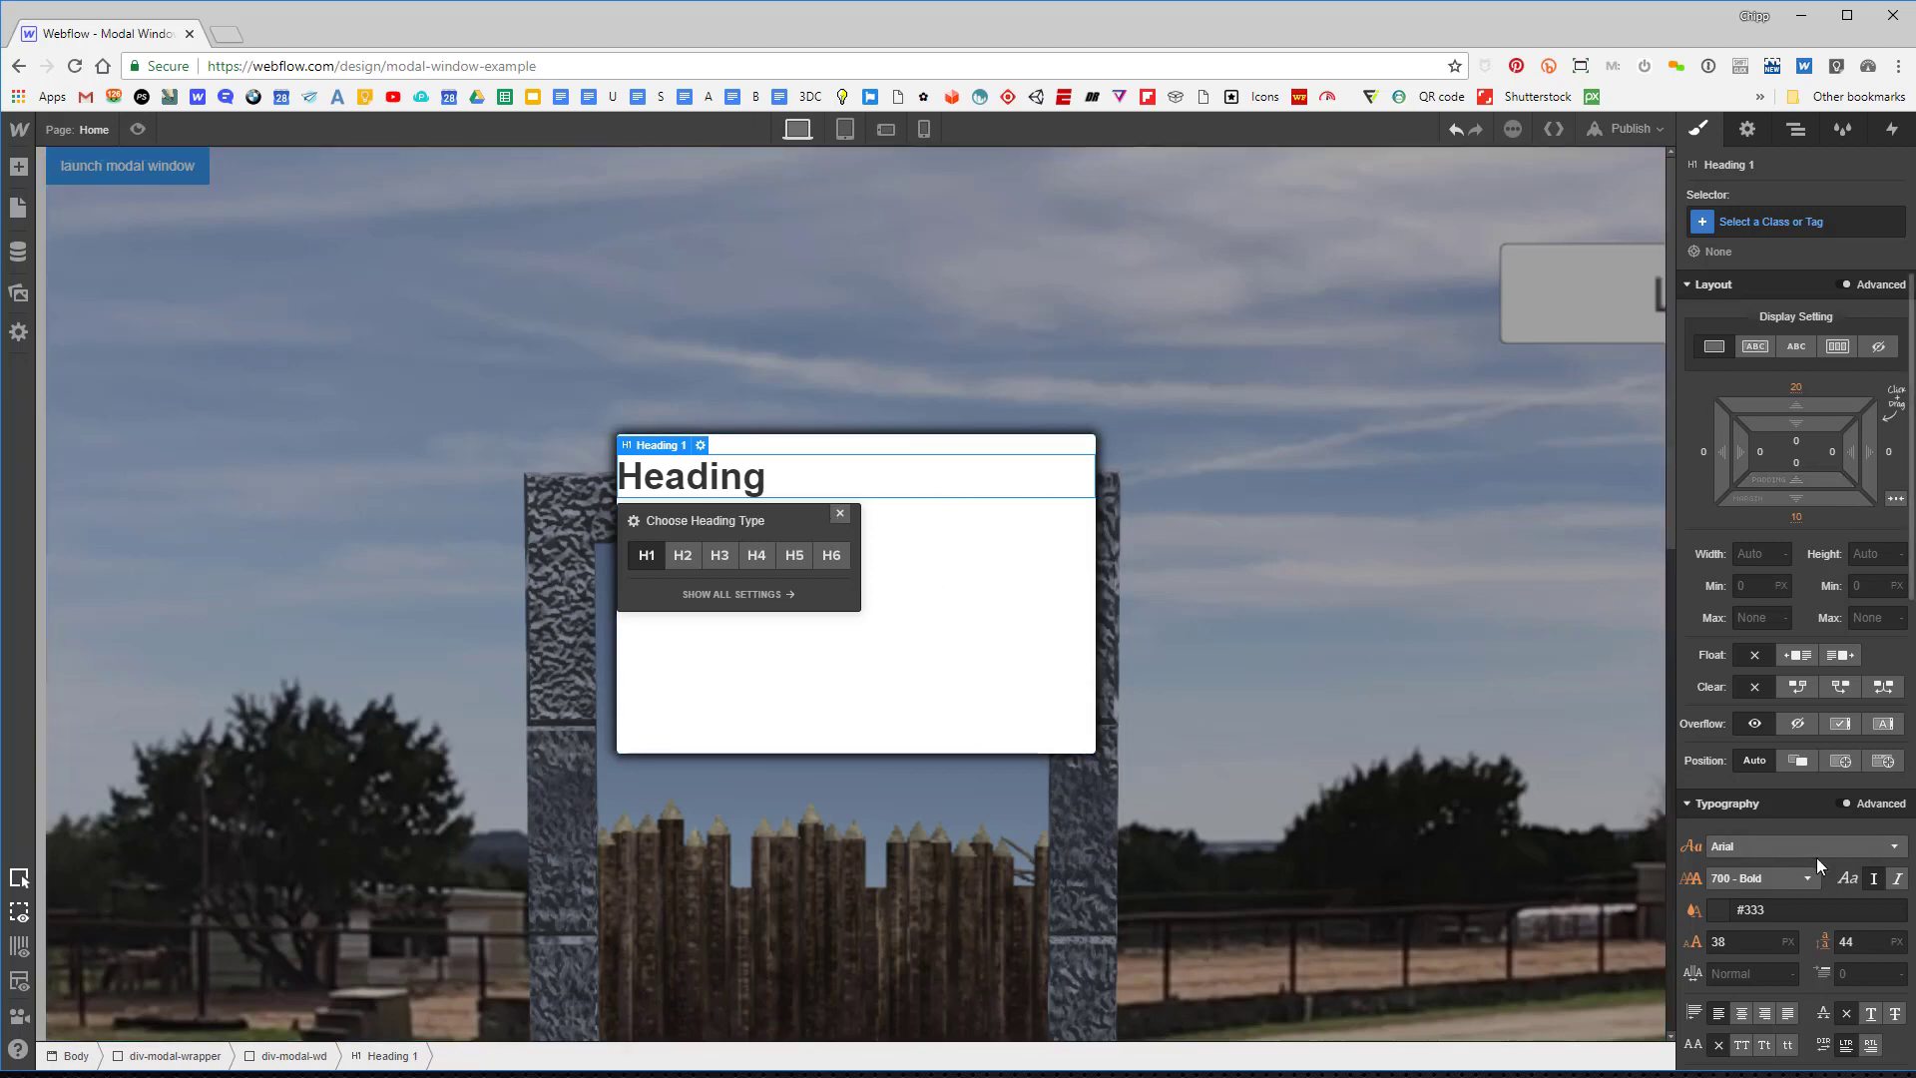
scroll(1816, 859, down, 1)
click(1740, 883)
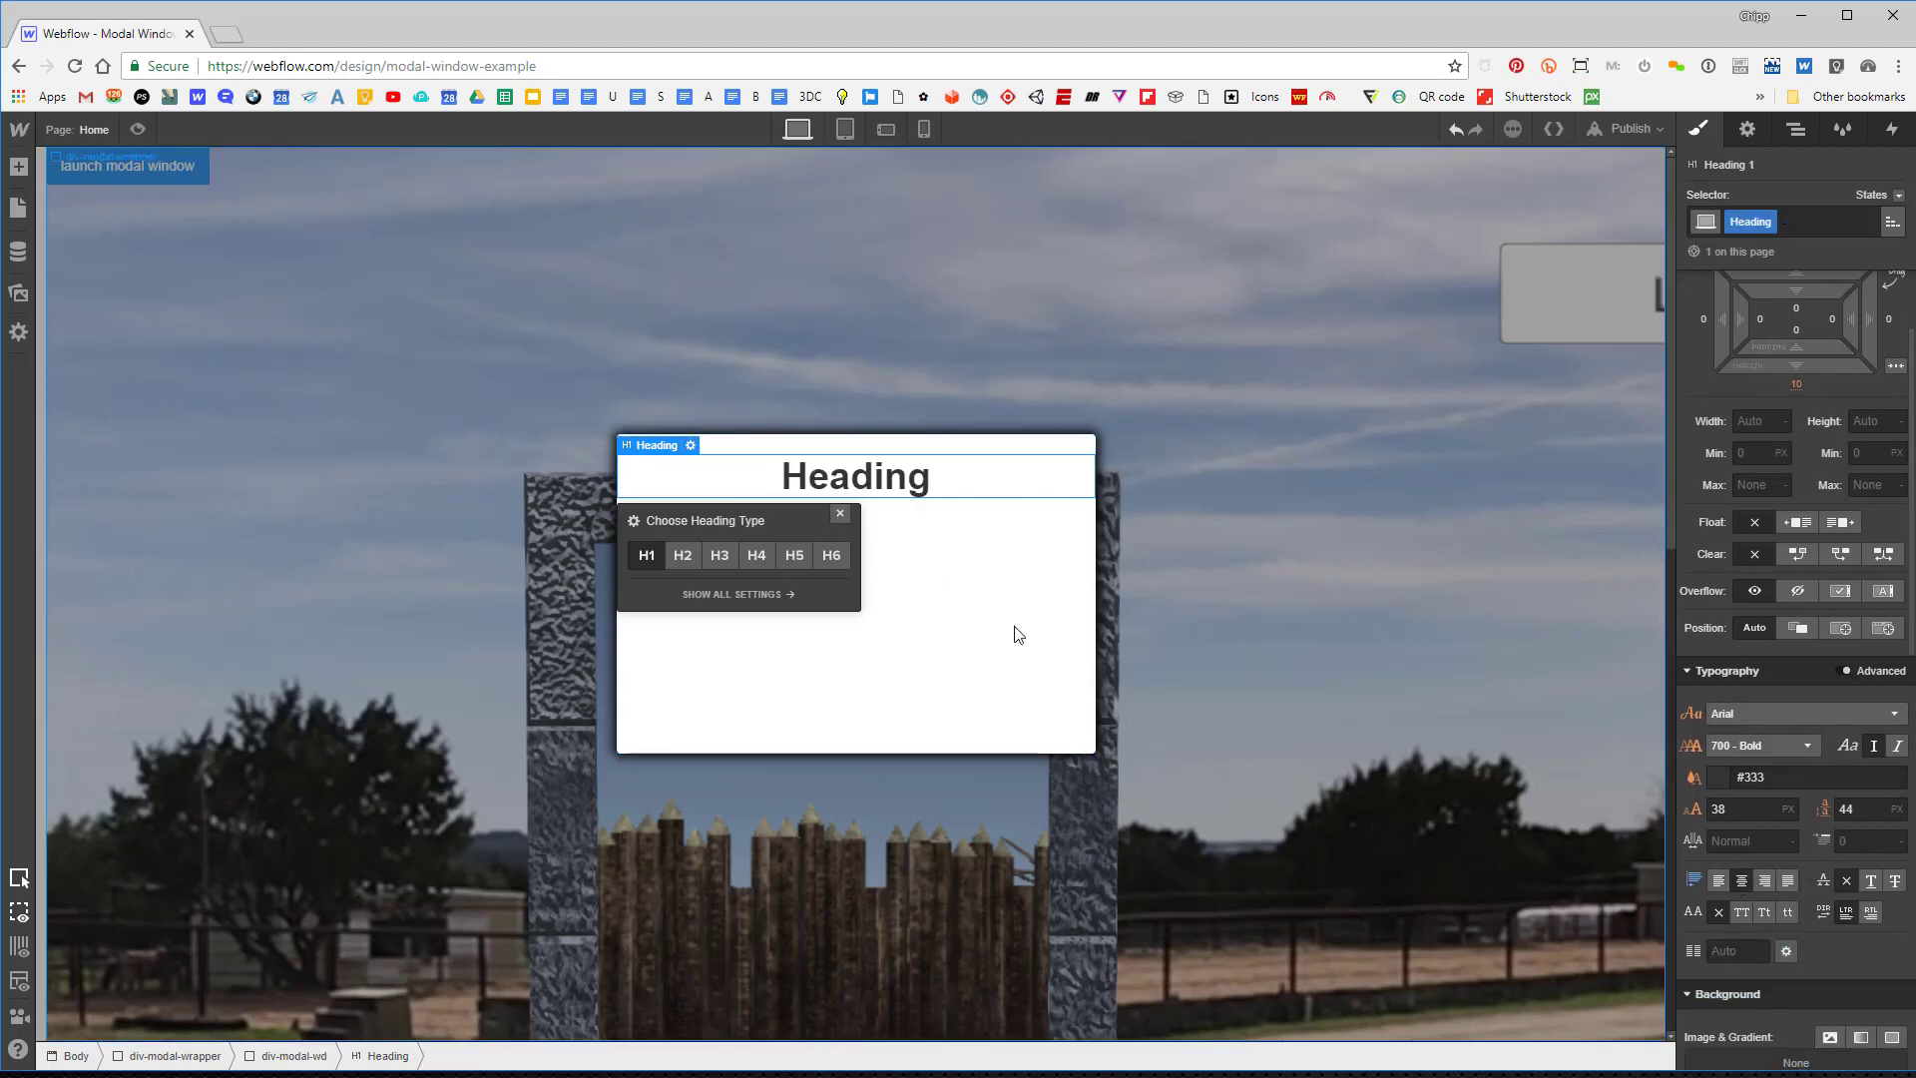
Change the heading's text to "Modal" and set its font to Montserrat.
double_click(878, 476)
text(Modal)
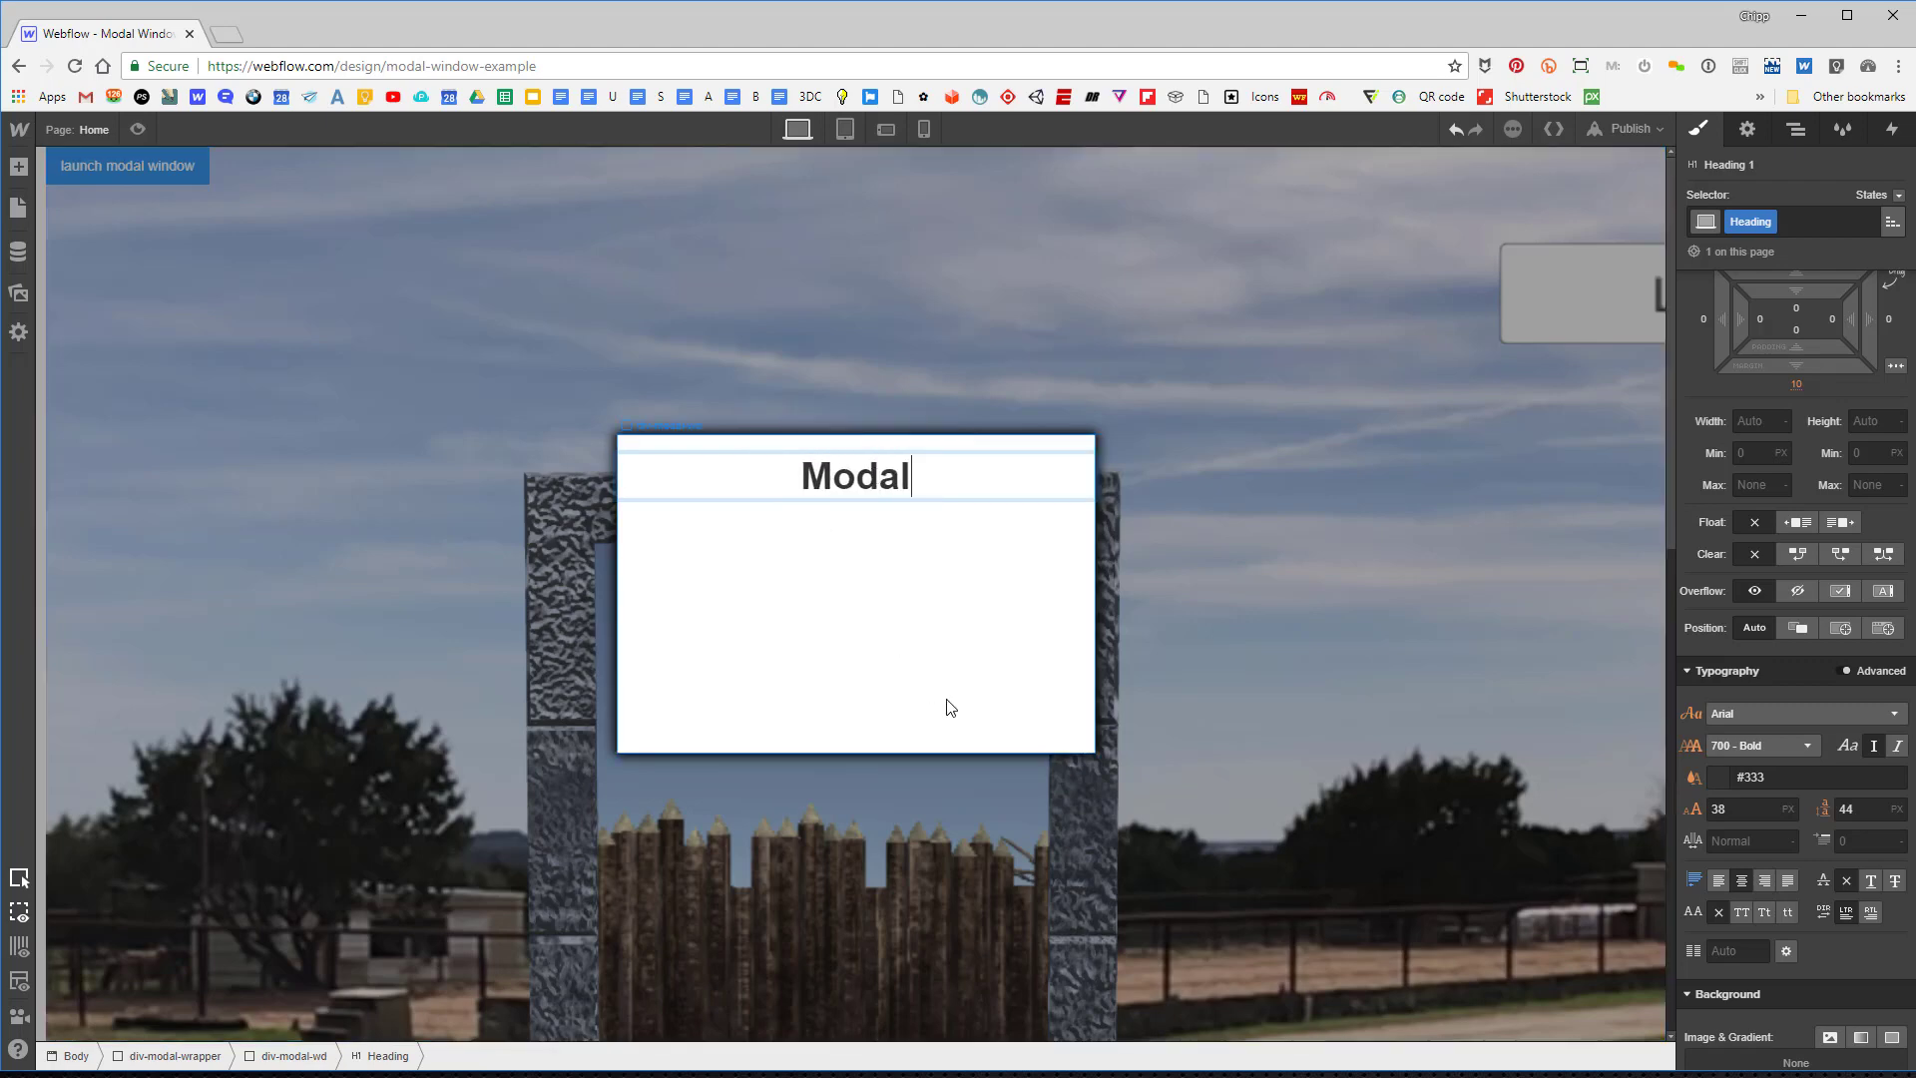
key(Escape)
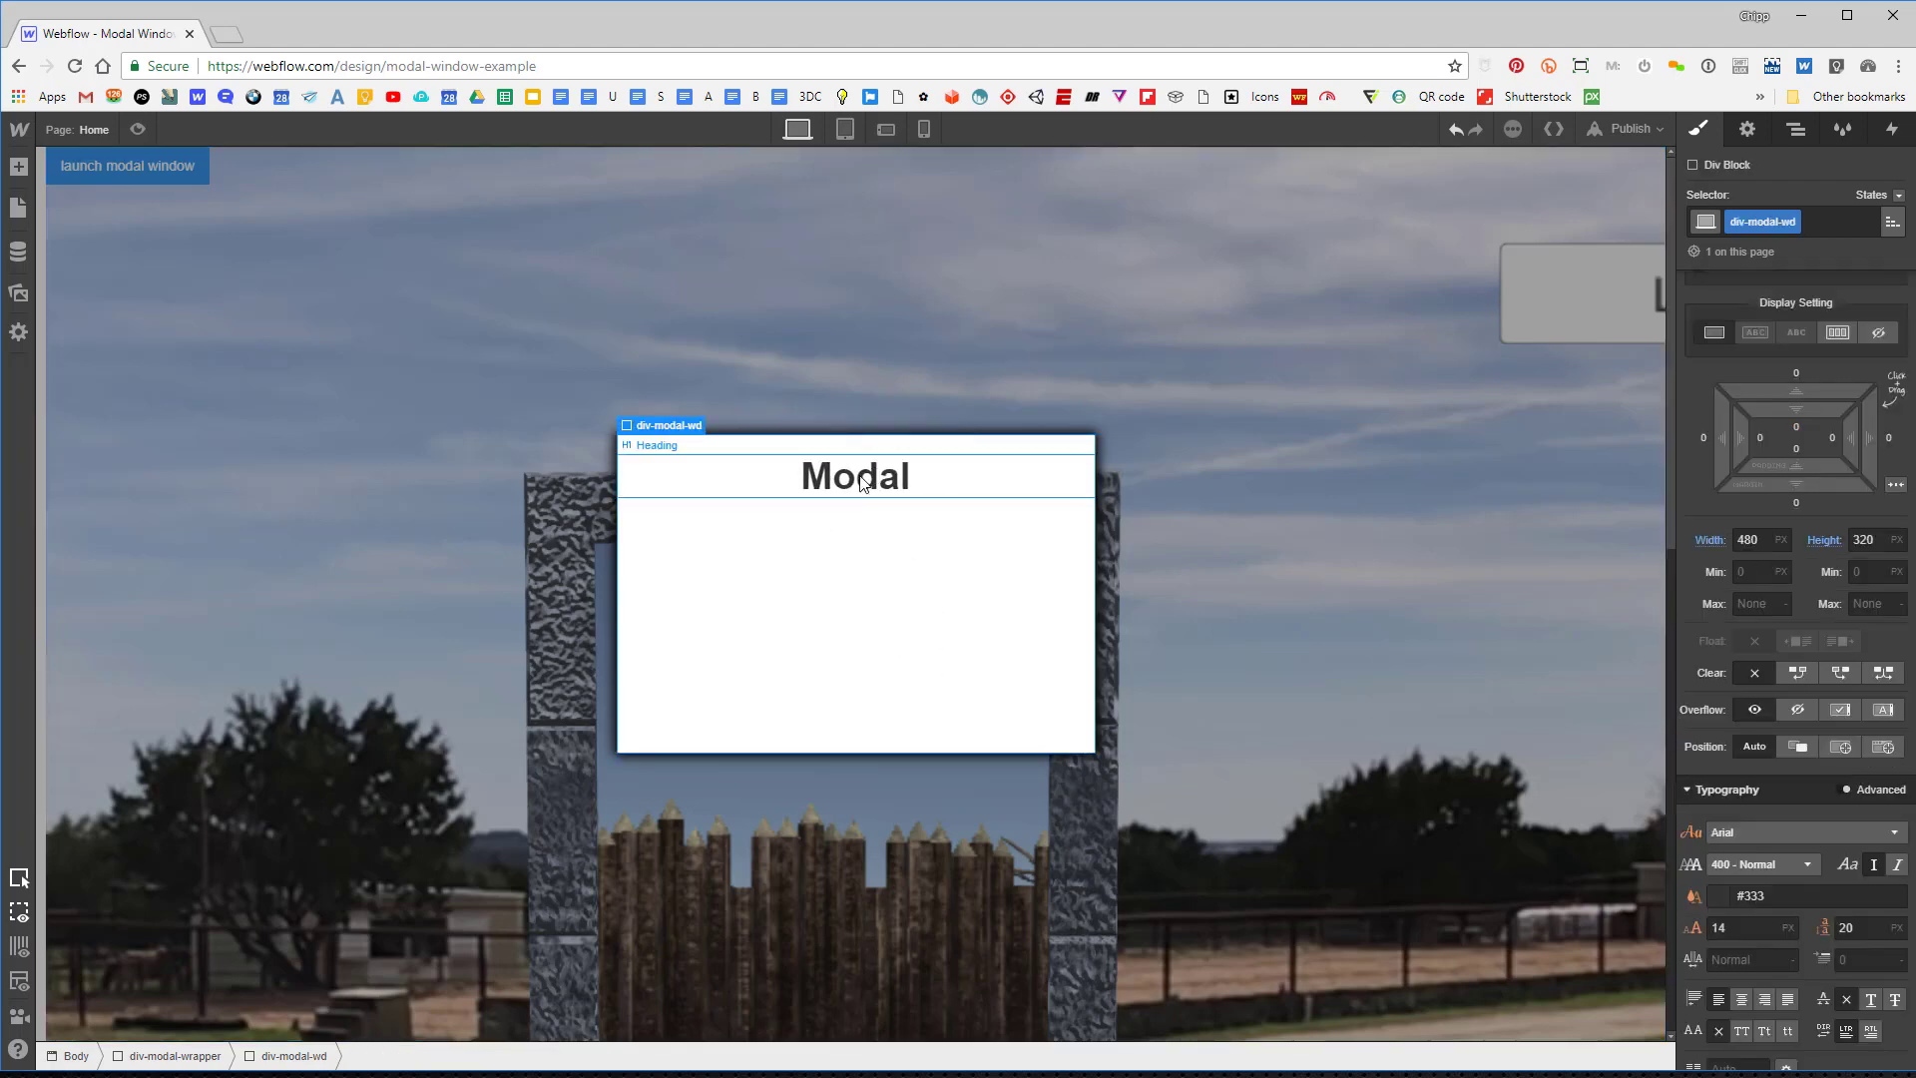
click(1764, 717)
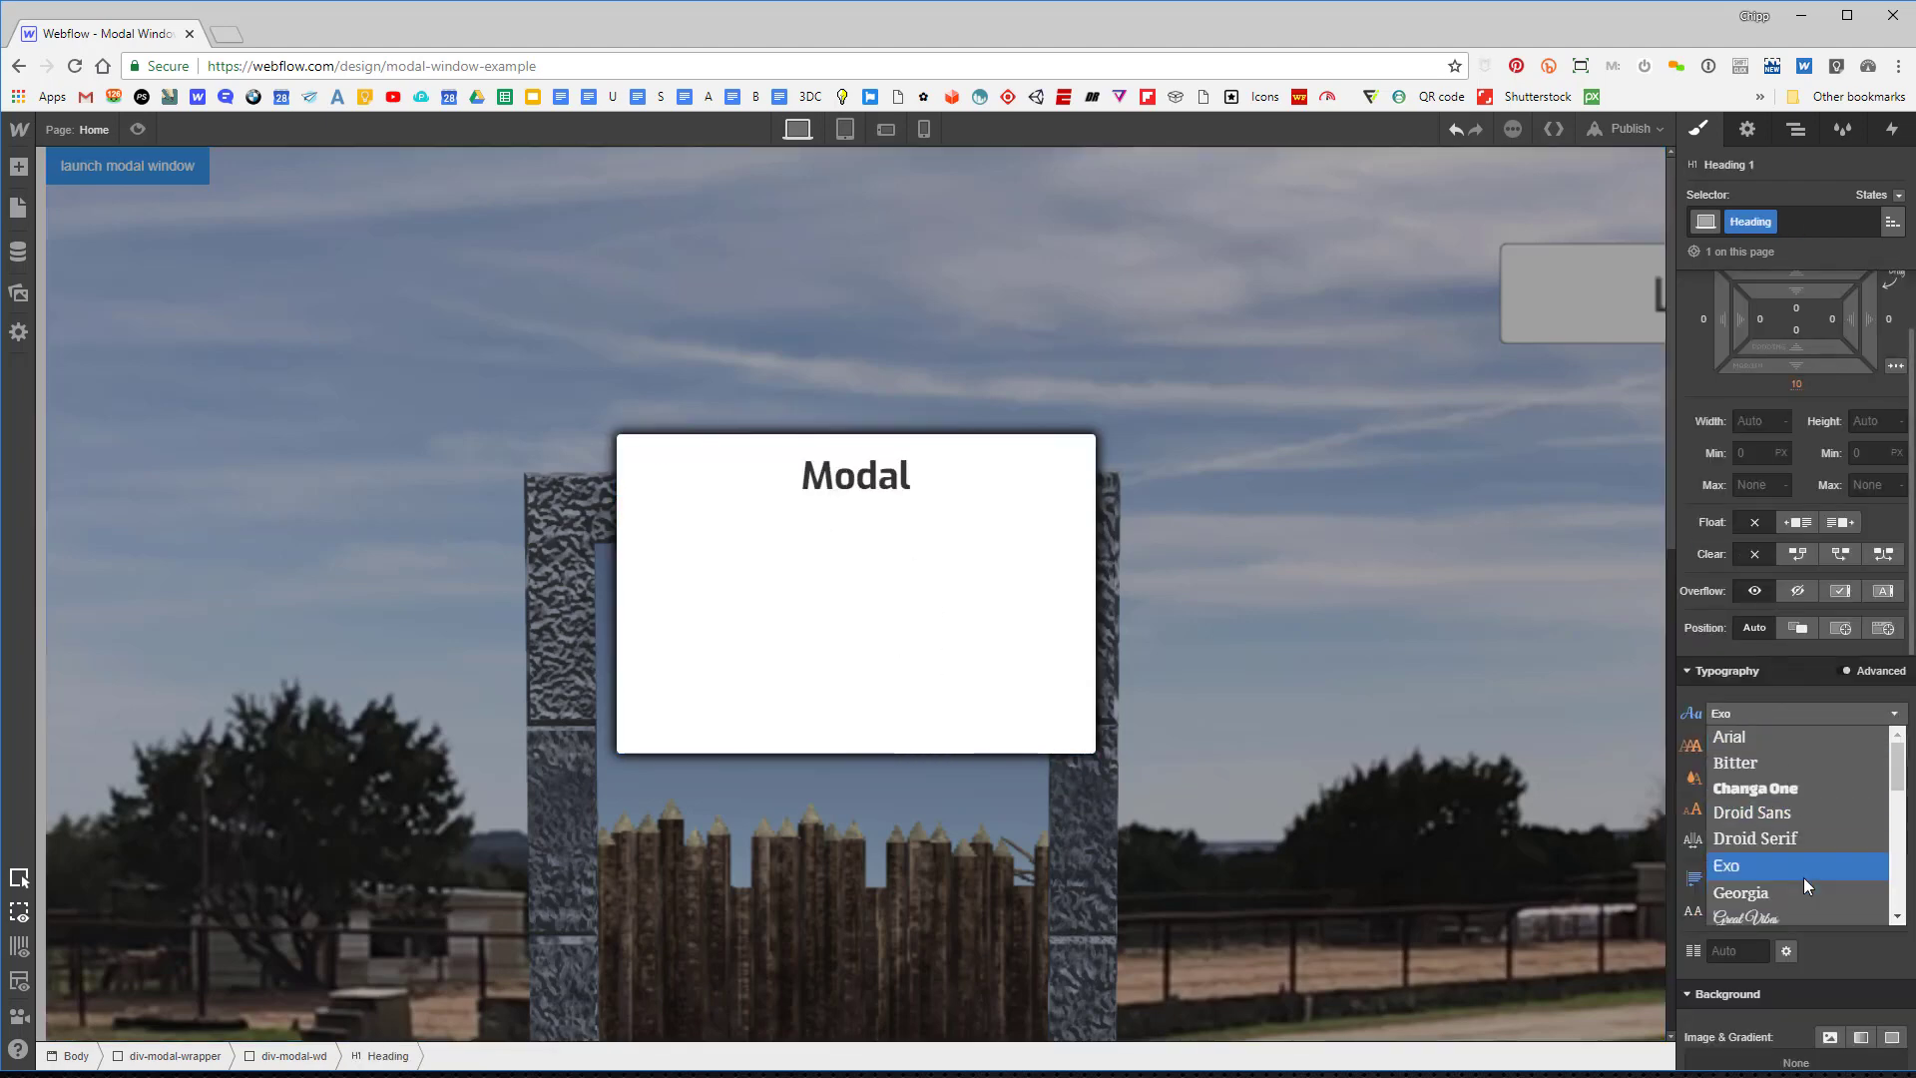
scroll(1804, 877, down, 3)
click(1808, 904)
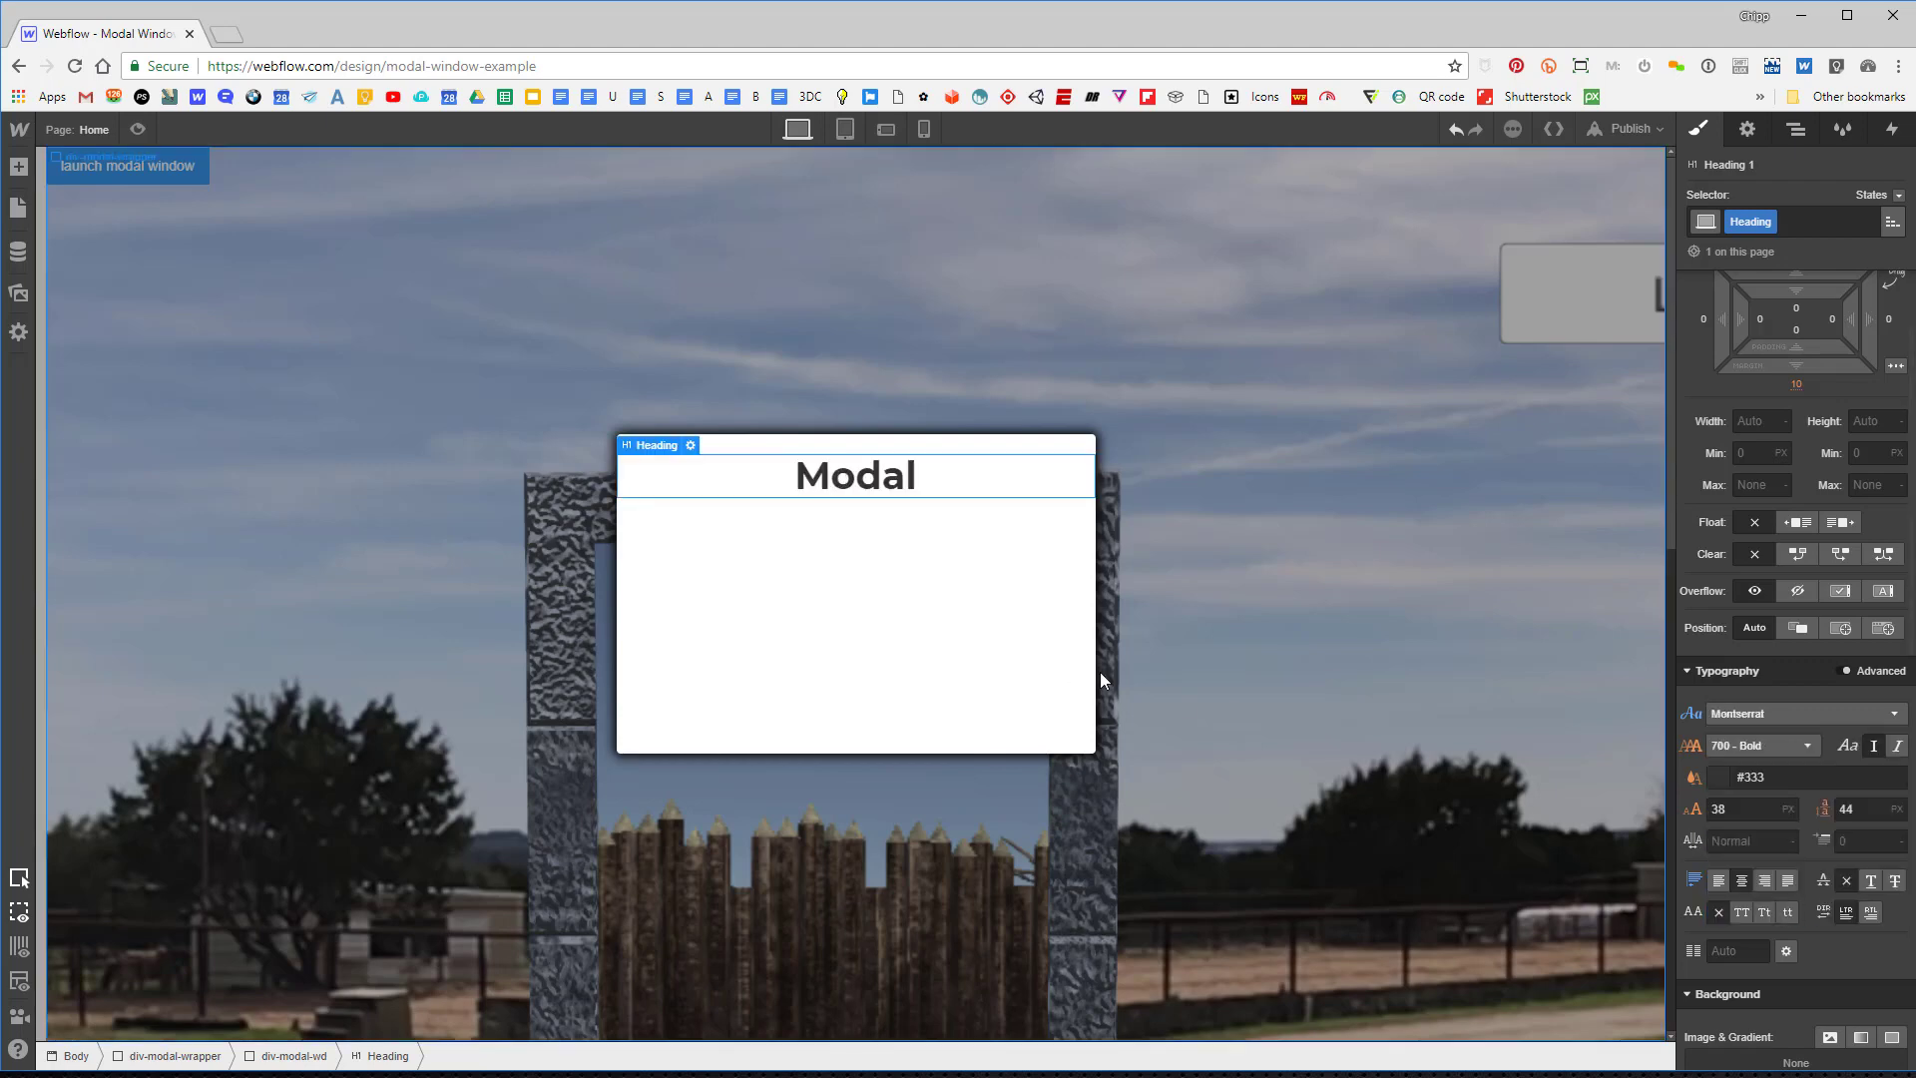
Set the div-modal-wd box's display to Flex with its children centered both horizontally and vertically.
click(998, 642)
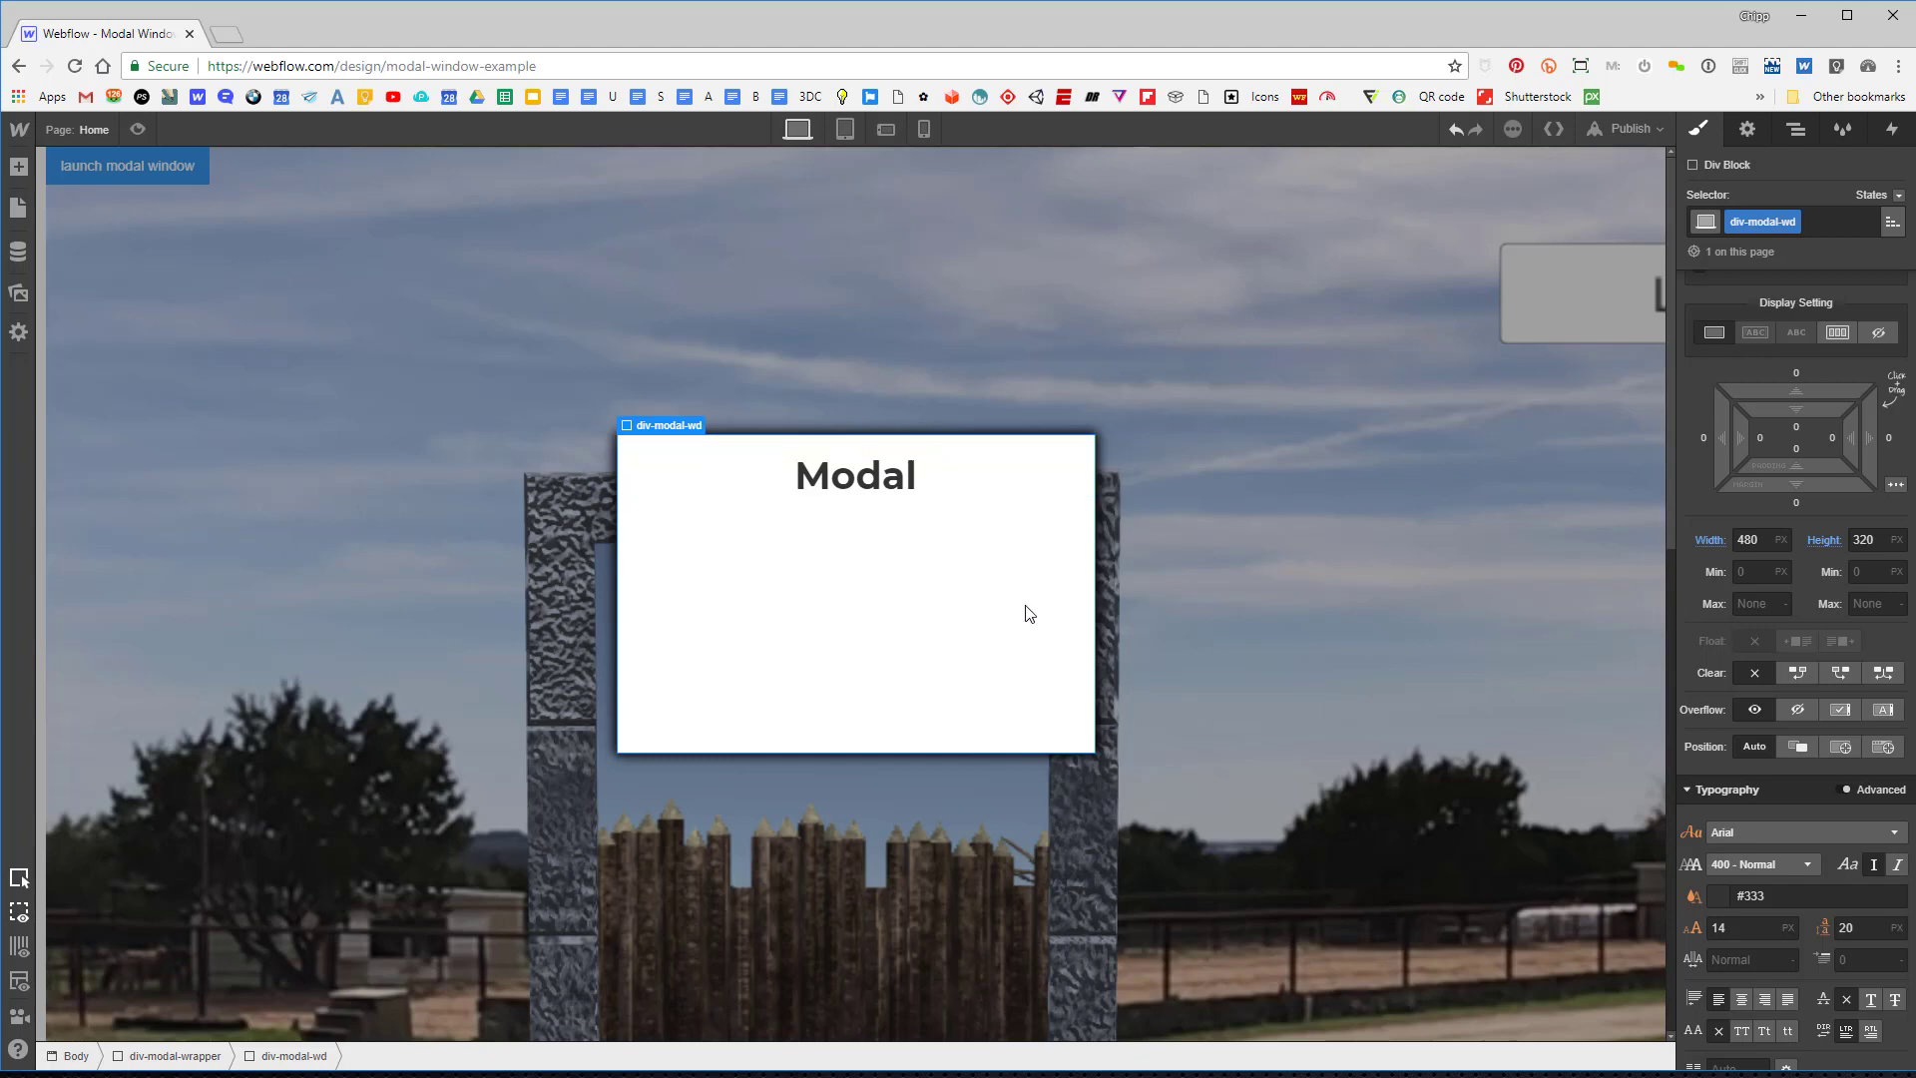
scroll(1831, 579, up, 2)
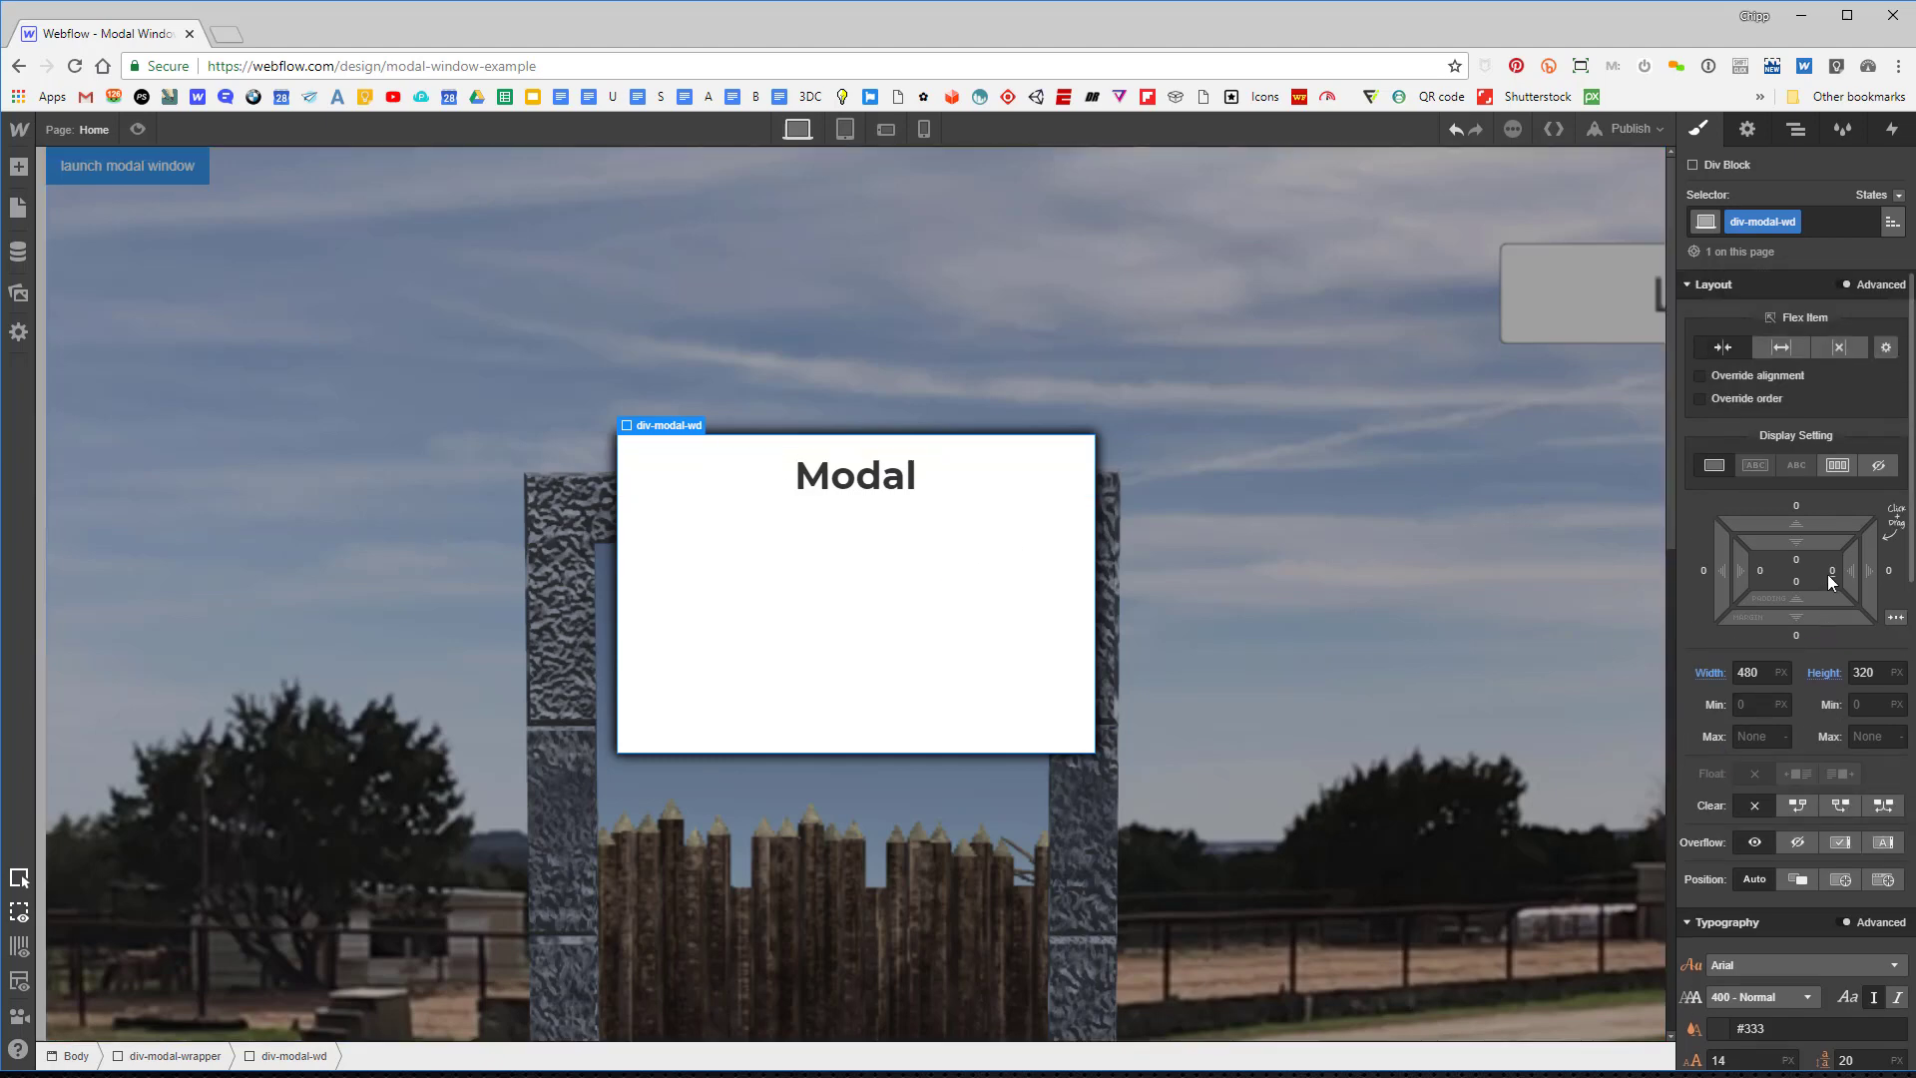
click(1834, 465)
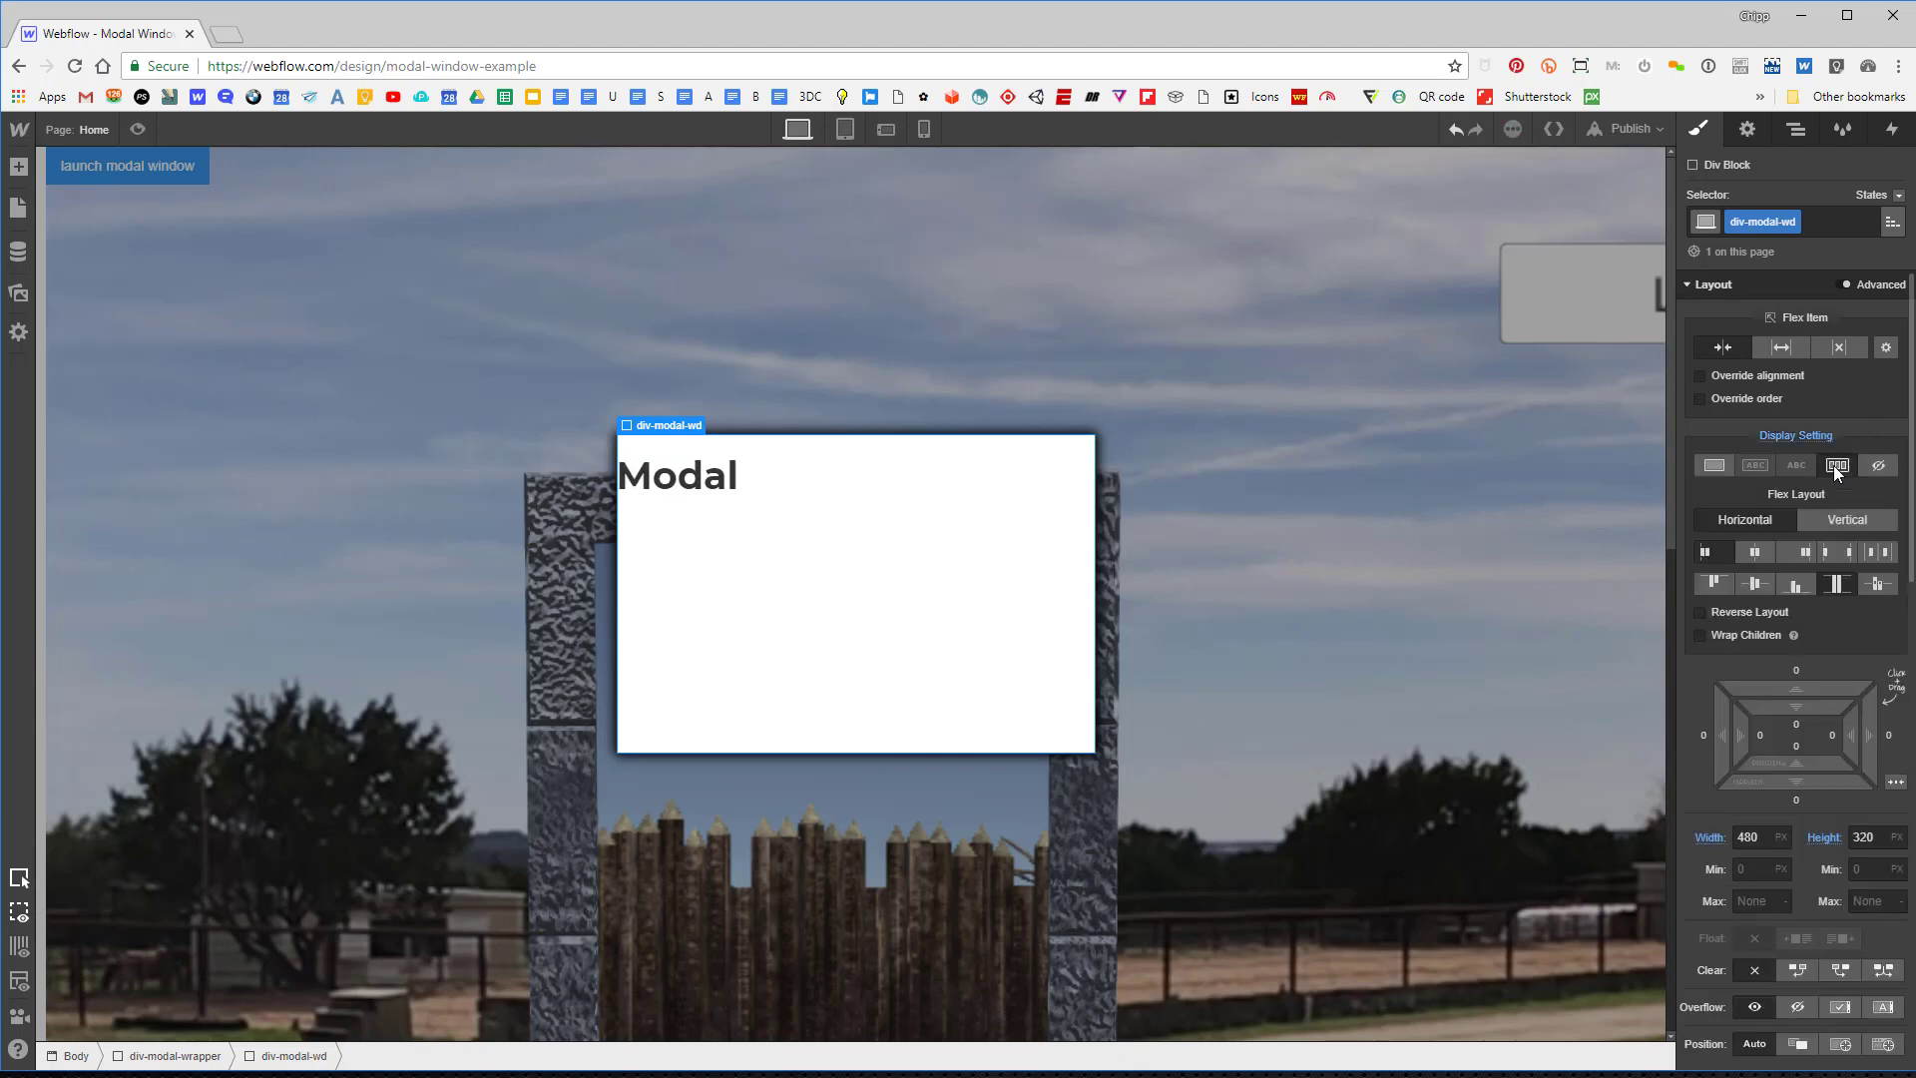
click(1756, 554)
click(1753, 584)
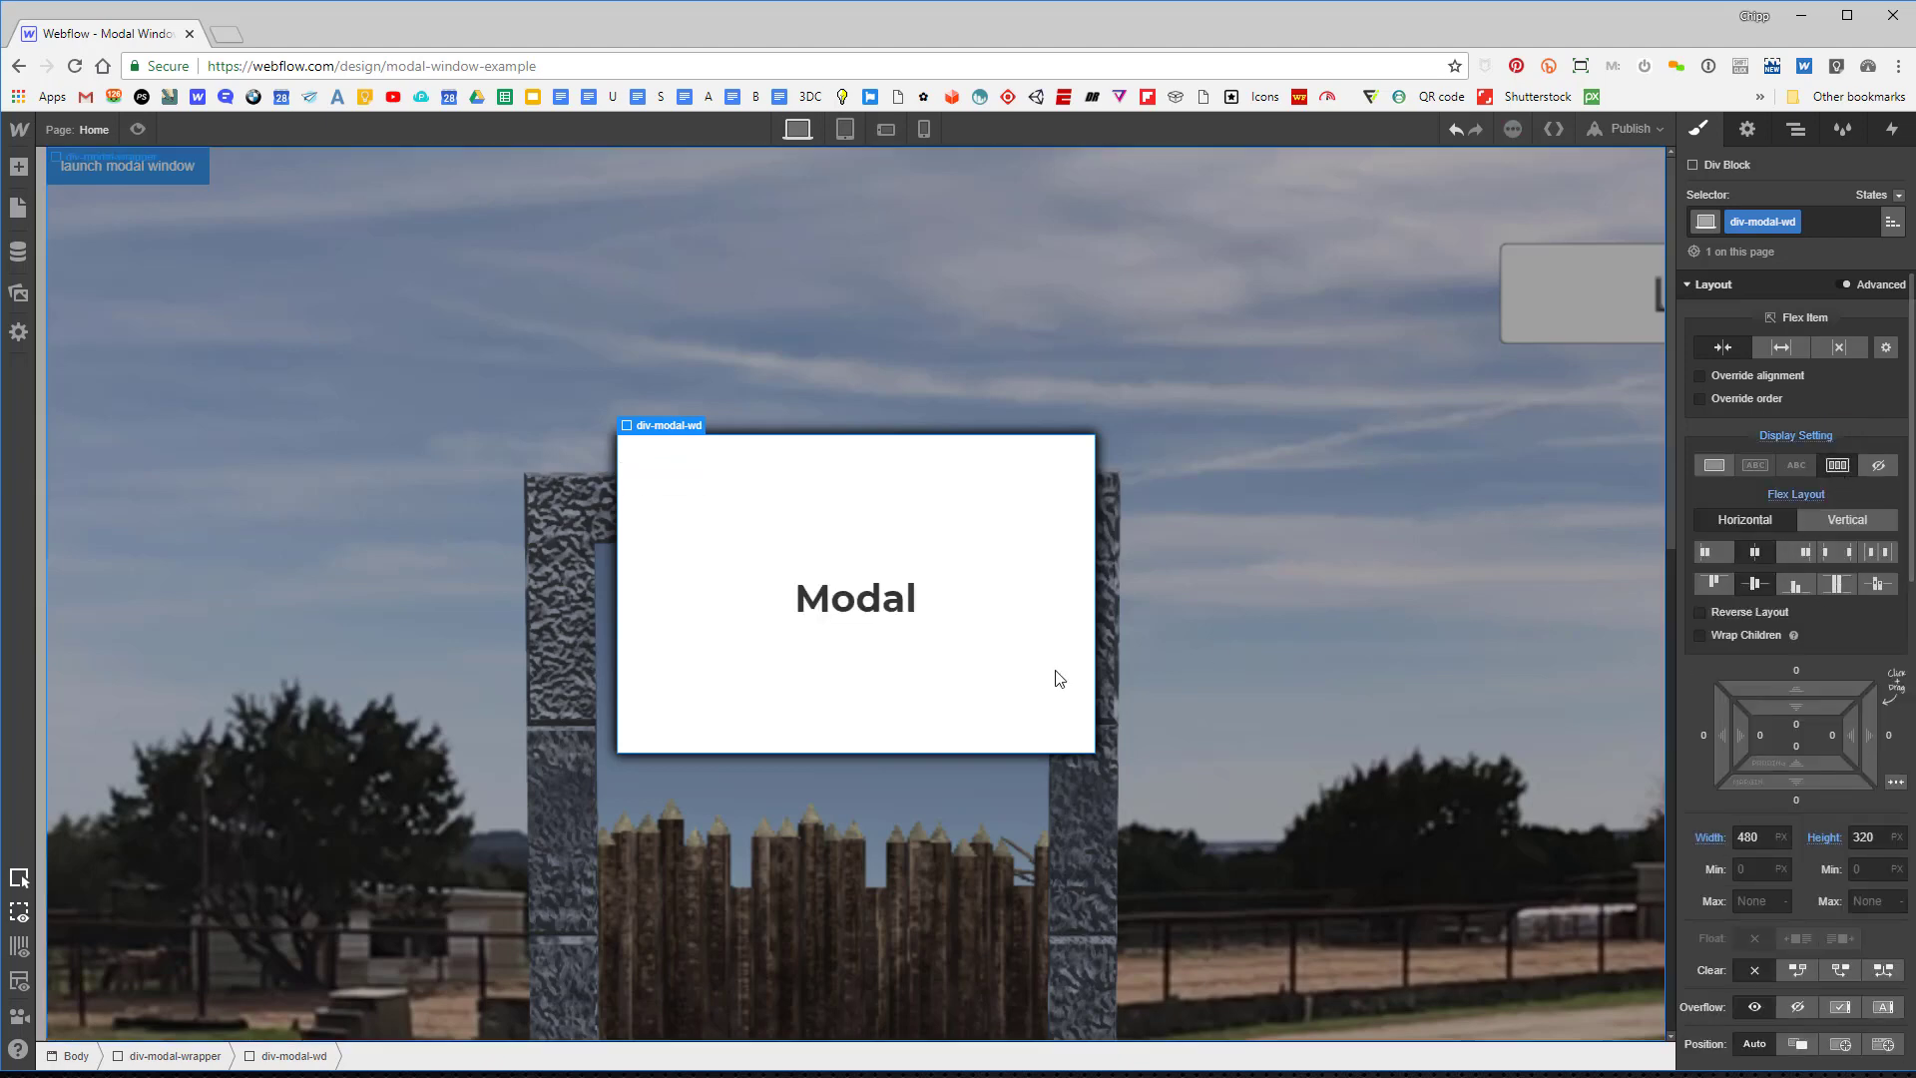
Set the top margin of the Modal heading to 10 px.
click(876, 616)
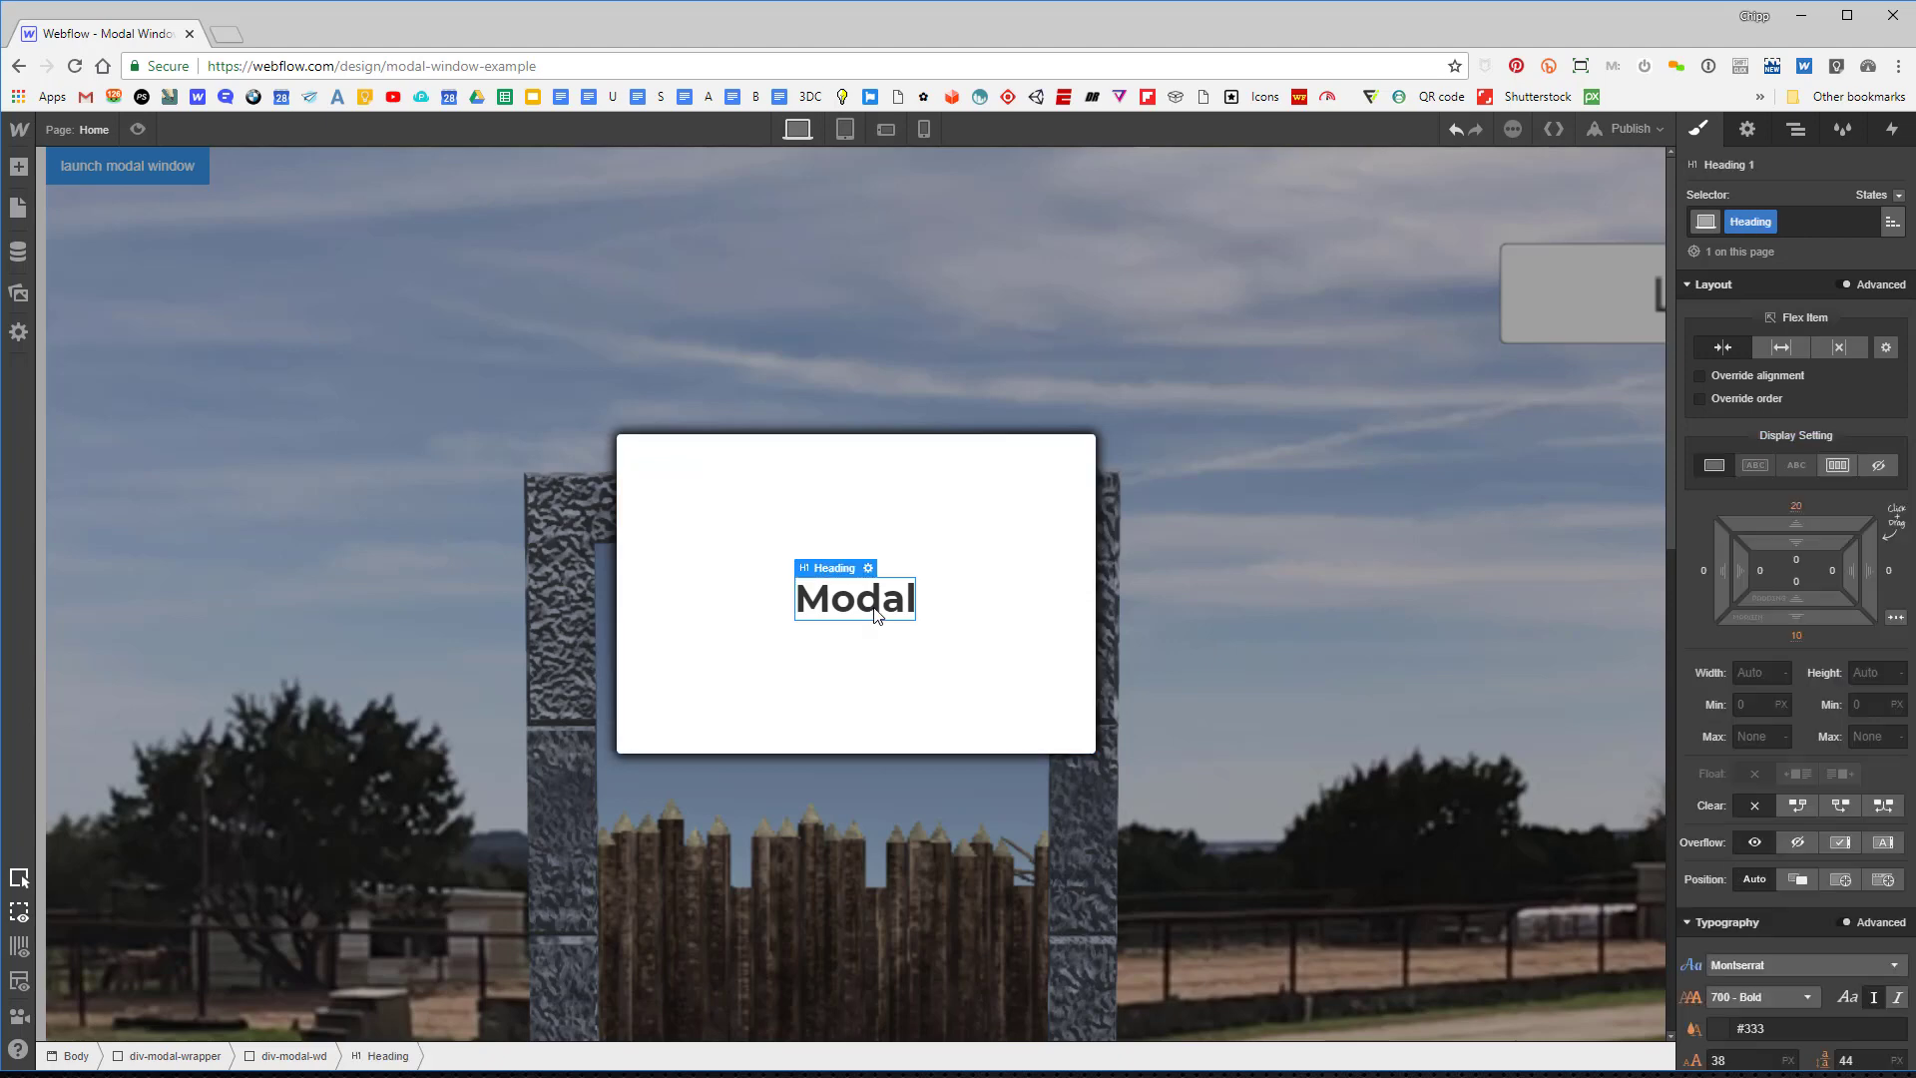
click(1801, 506)
text(1)
key(Return)
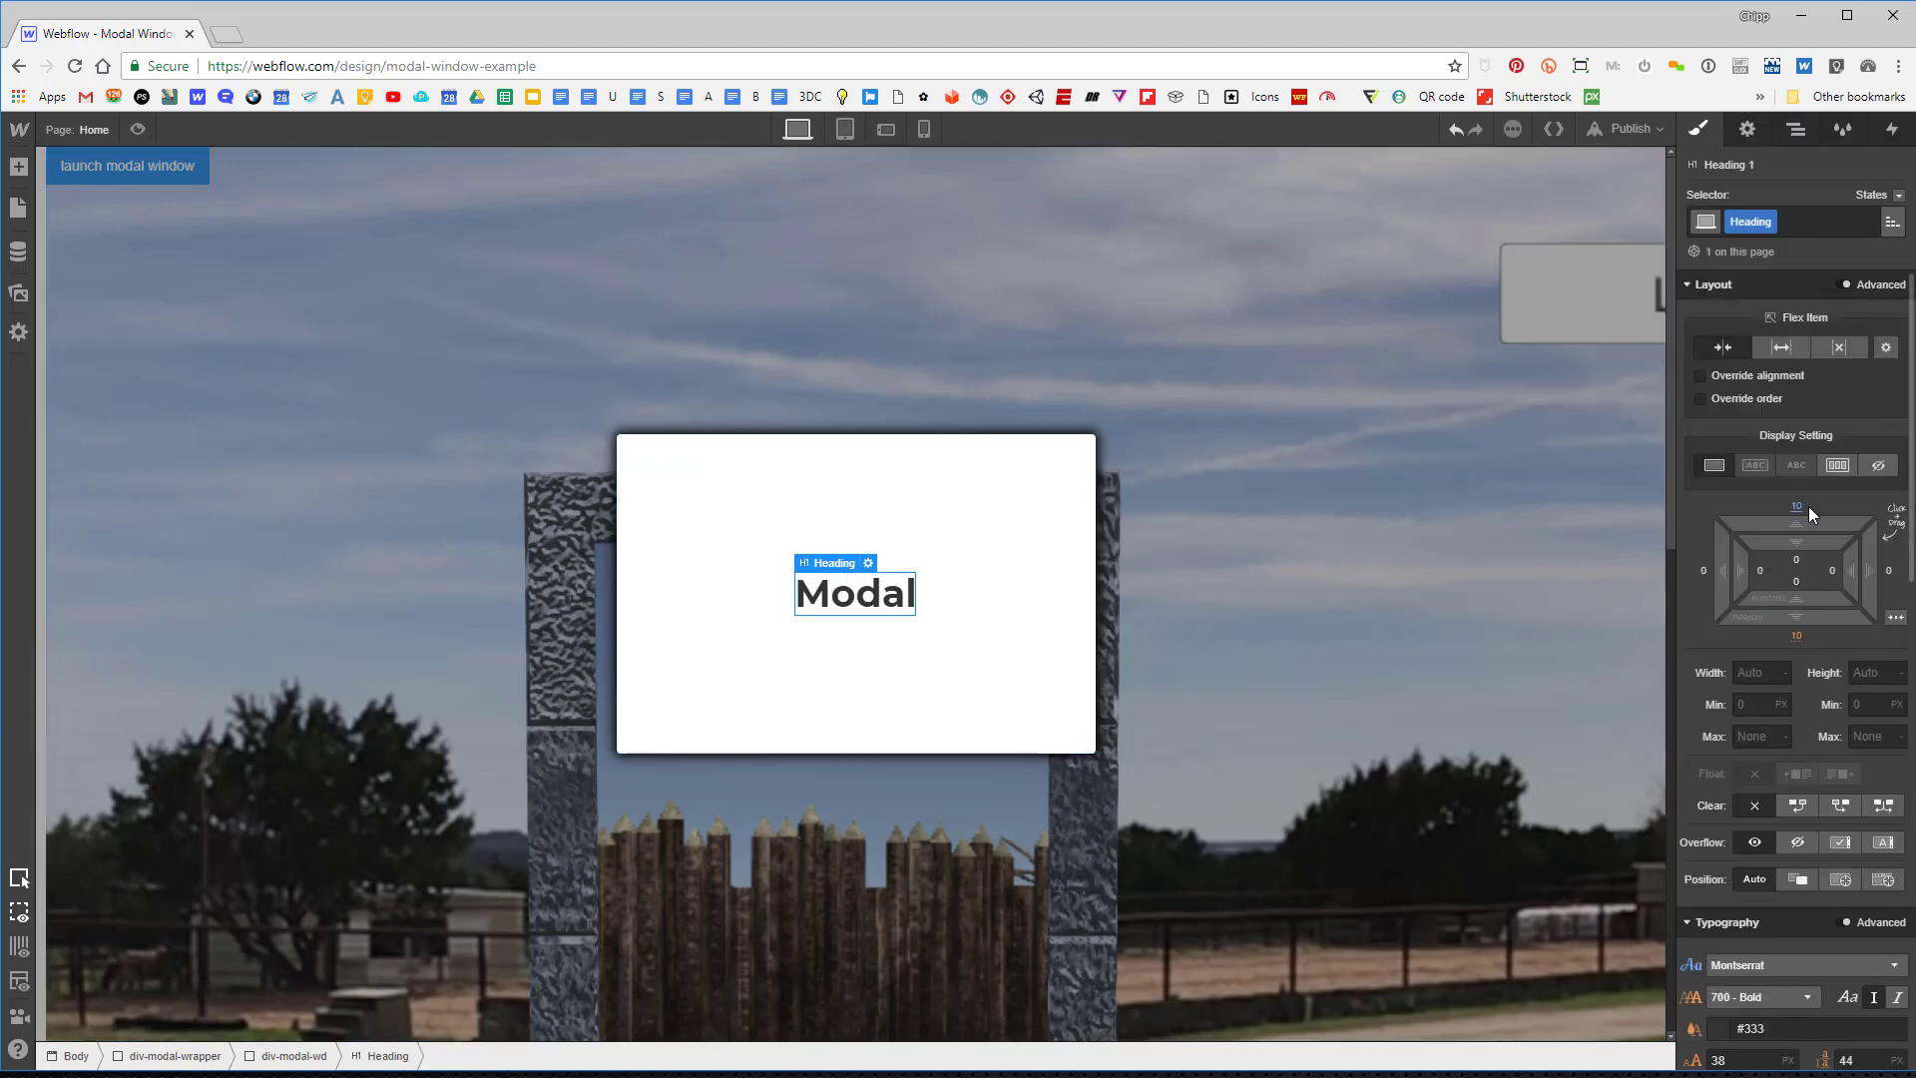
Add a Div Block after the heading inside the div-modal-wd box.
click(951, 705)
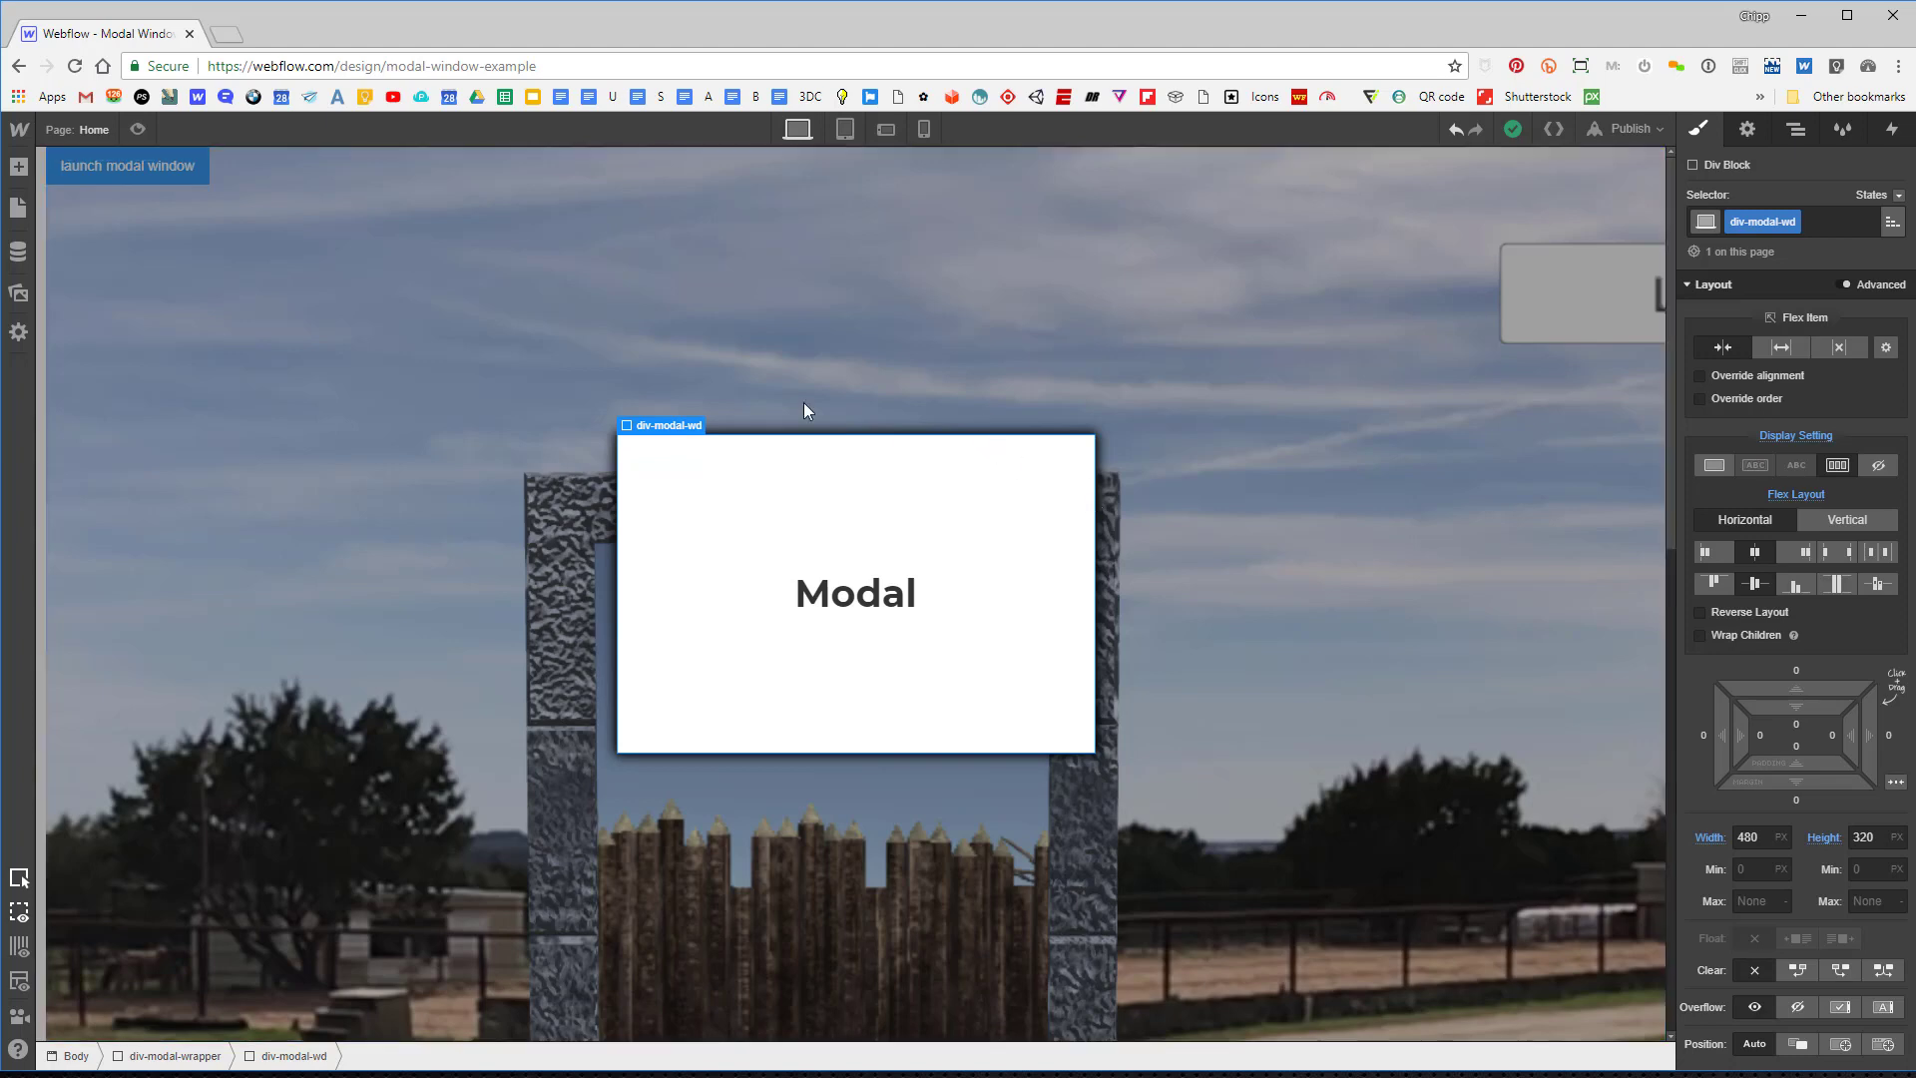
click(19, 170)
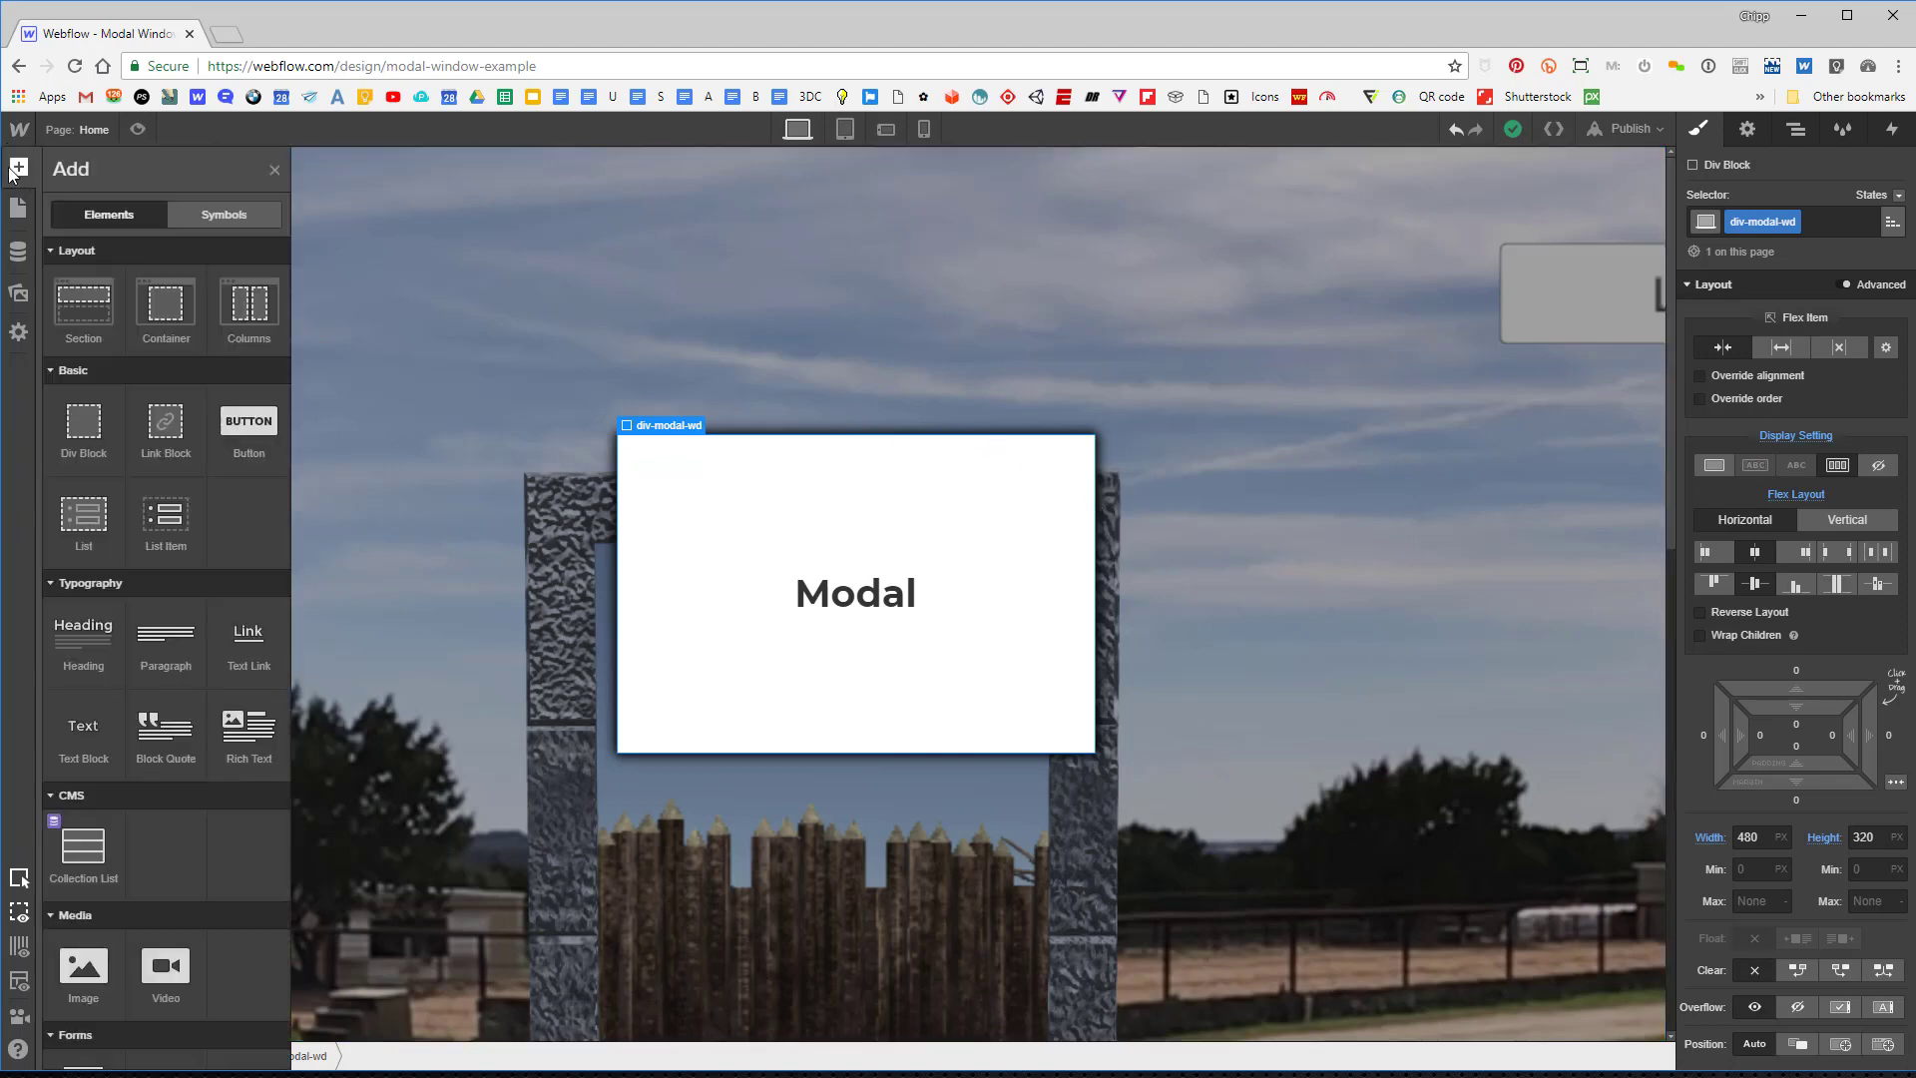
drag(81, 426, 998, 648)
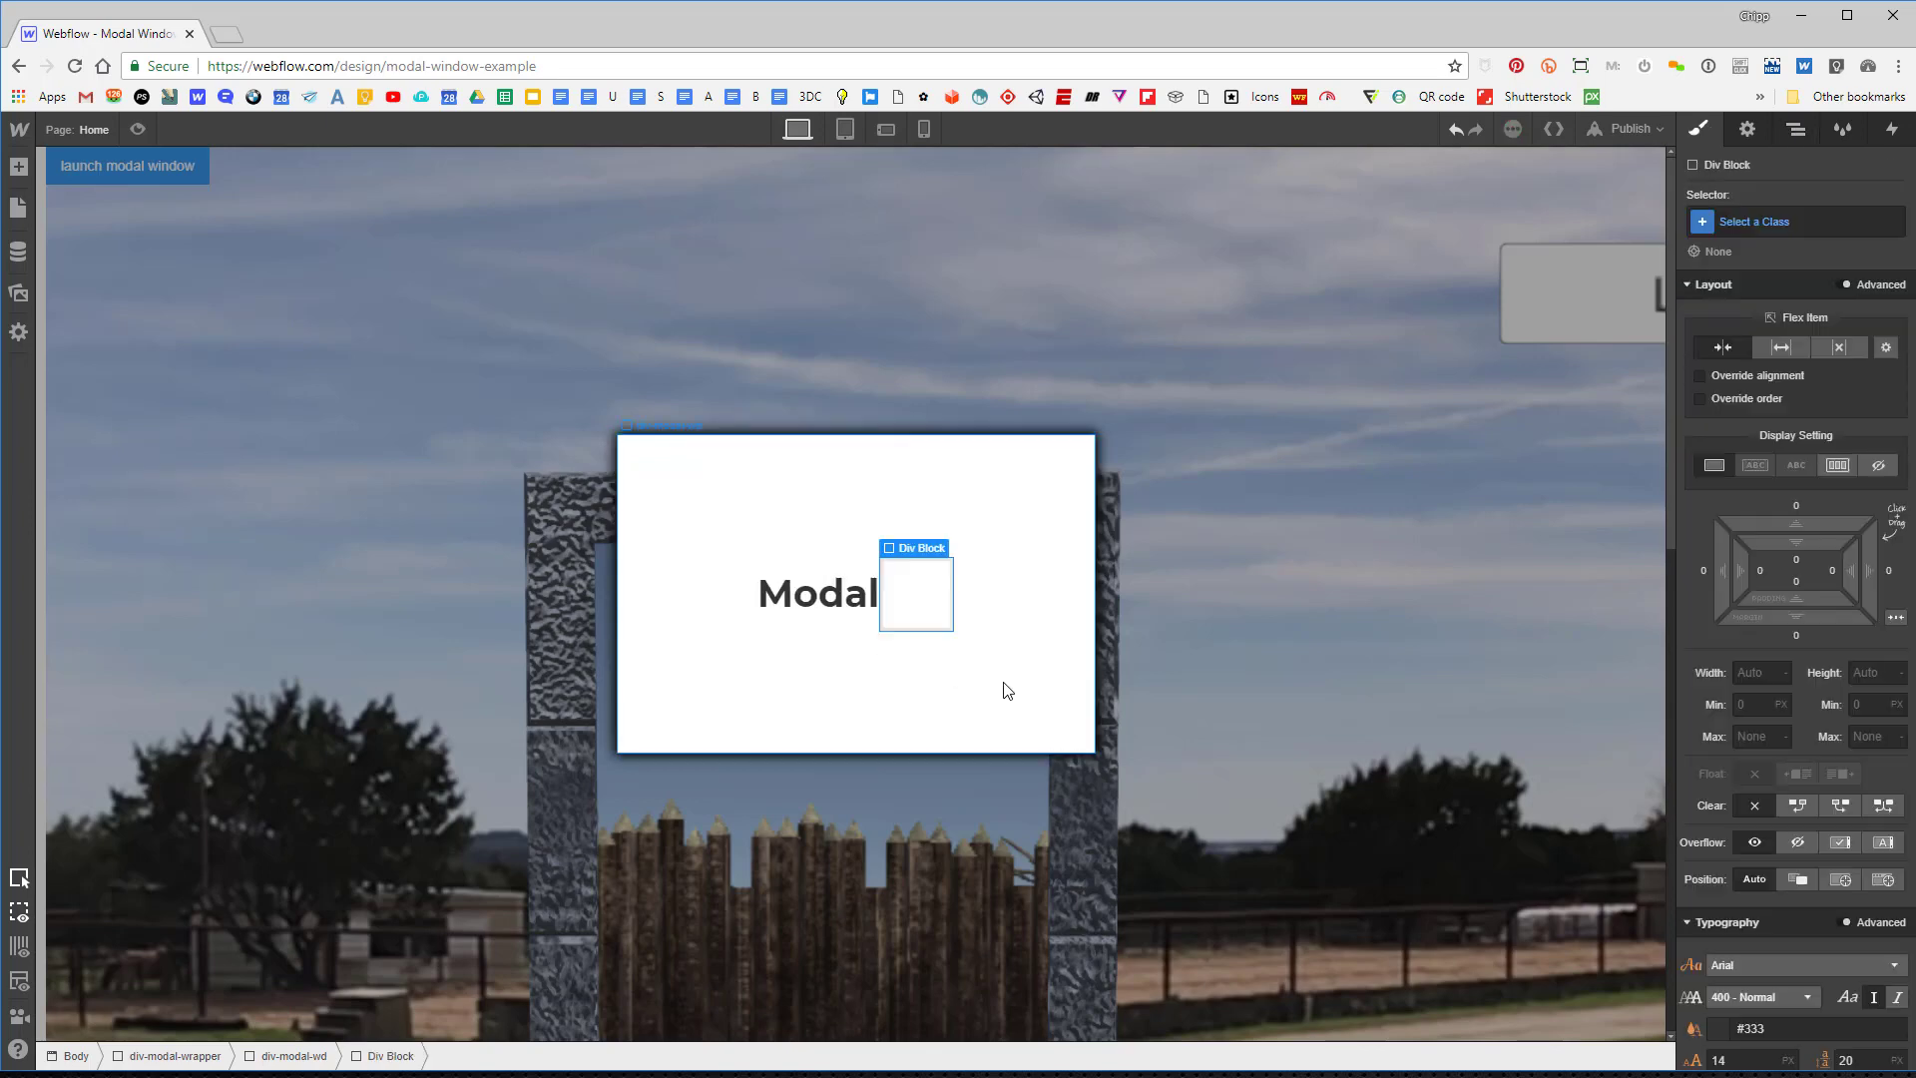
Assign a new class named div-close-modal to the Div Block next to the Modal heading.
click(1751, 219)
text(d)
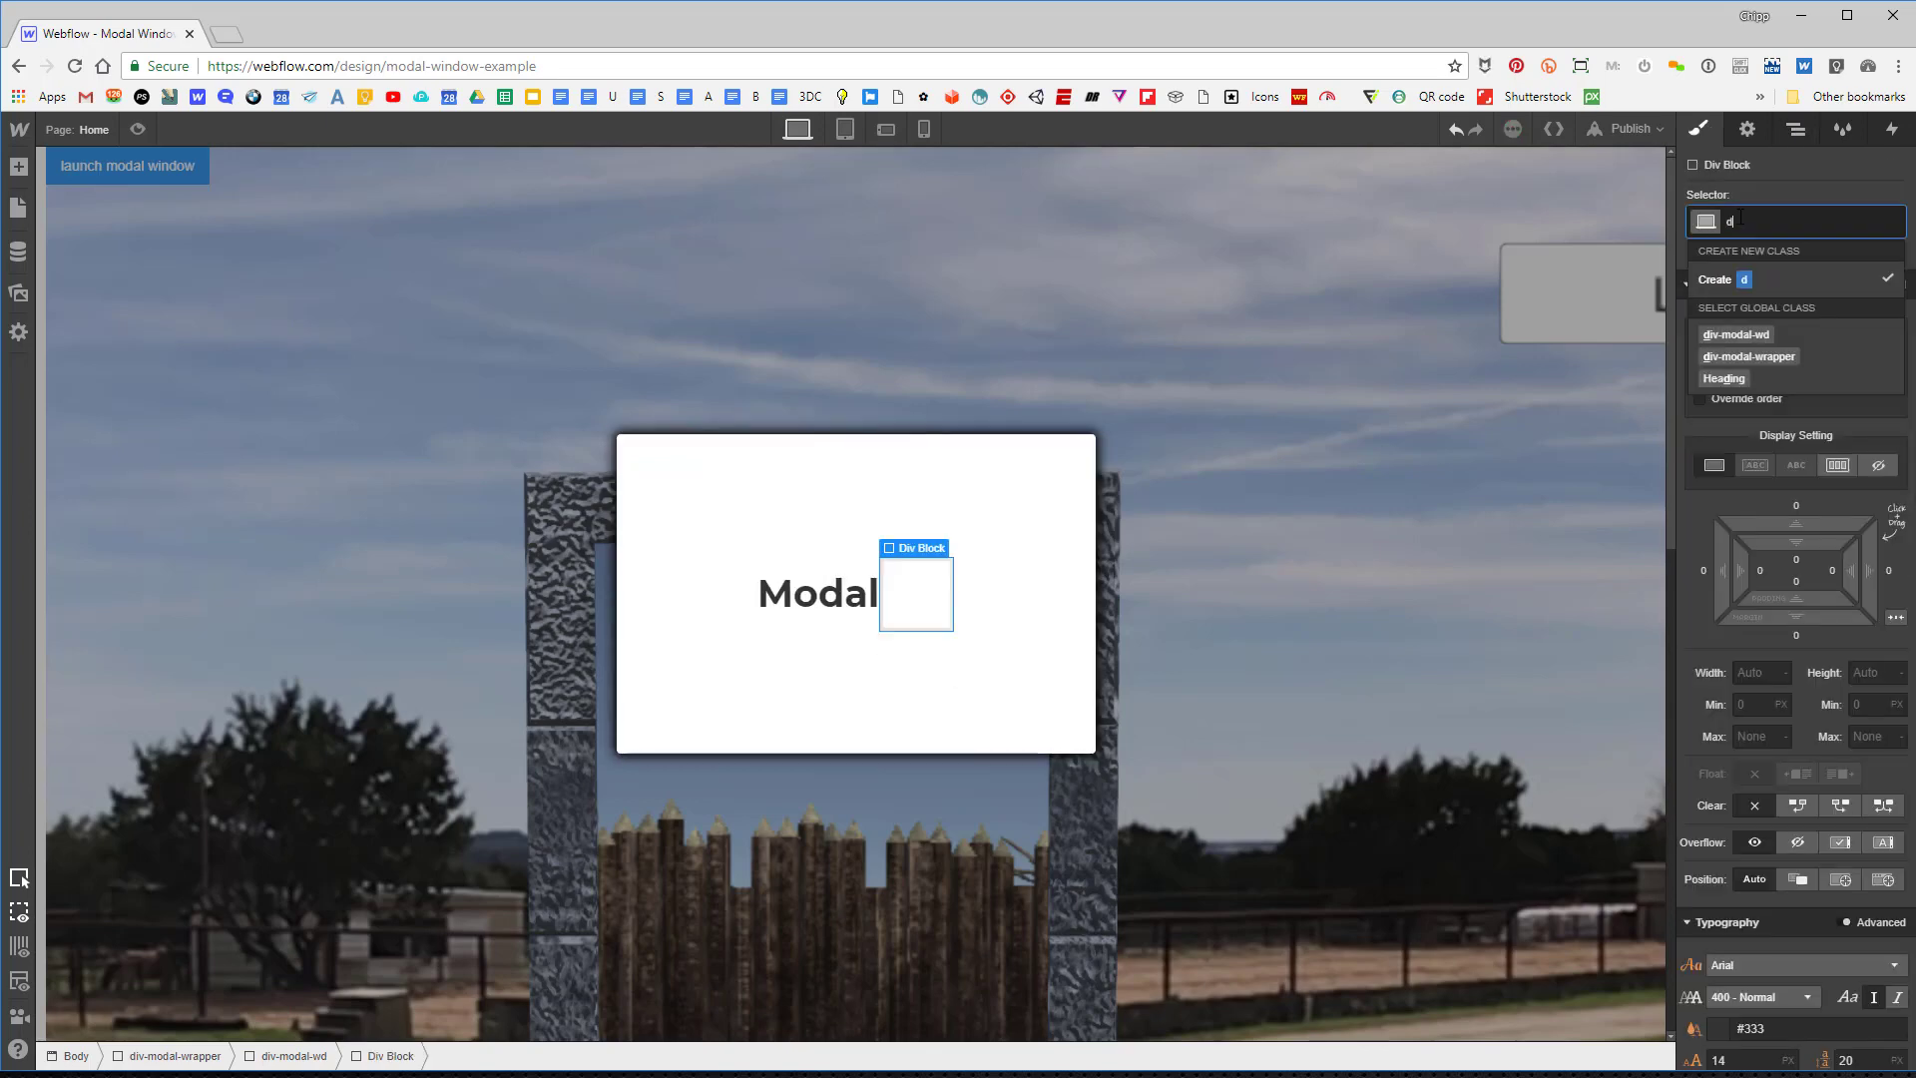
text(iv-close)
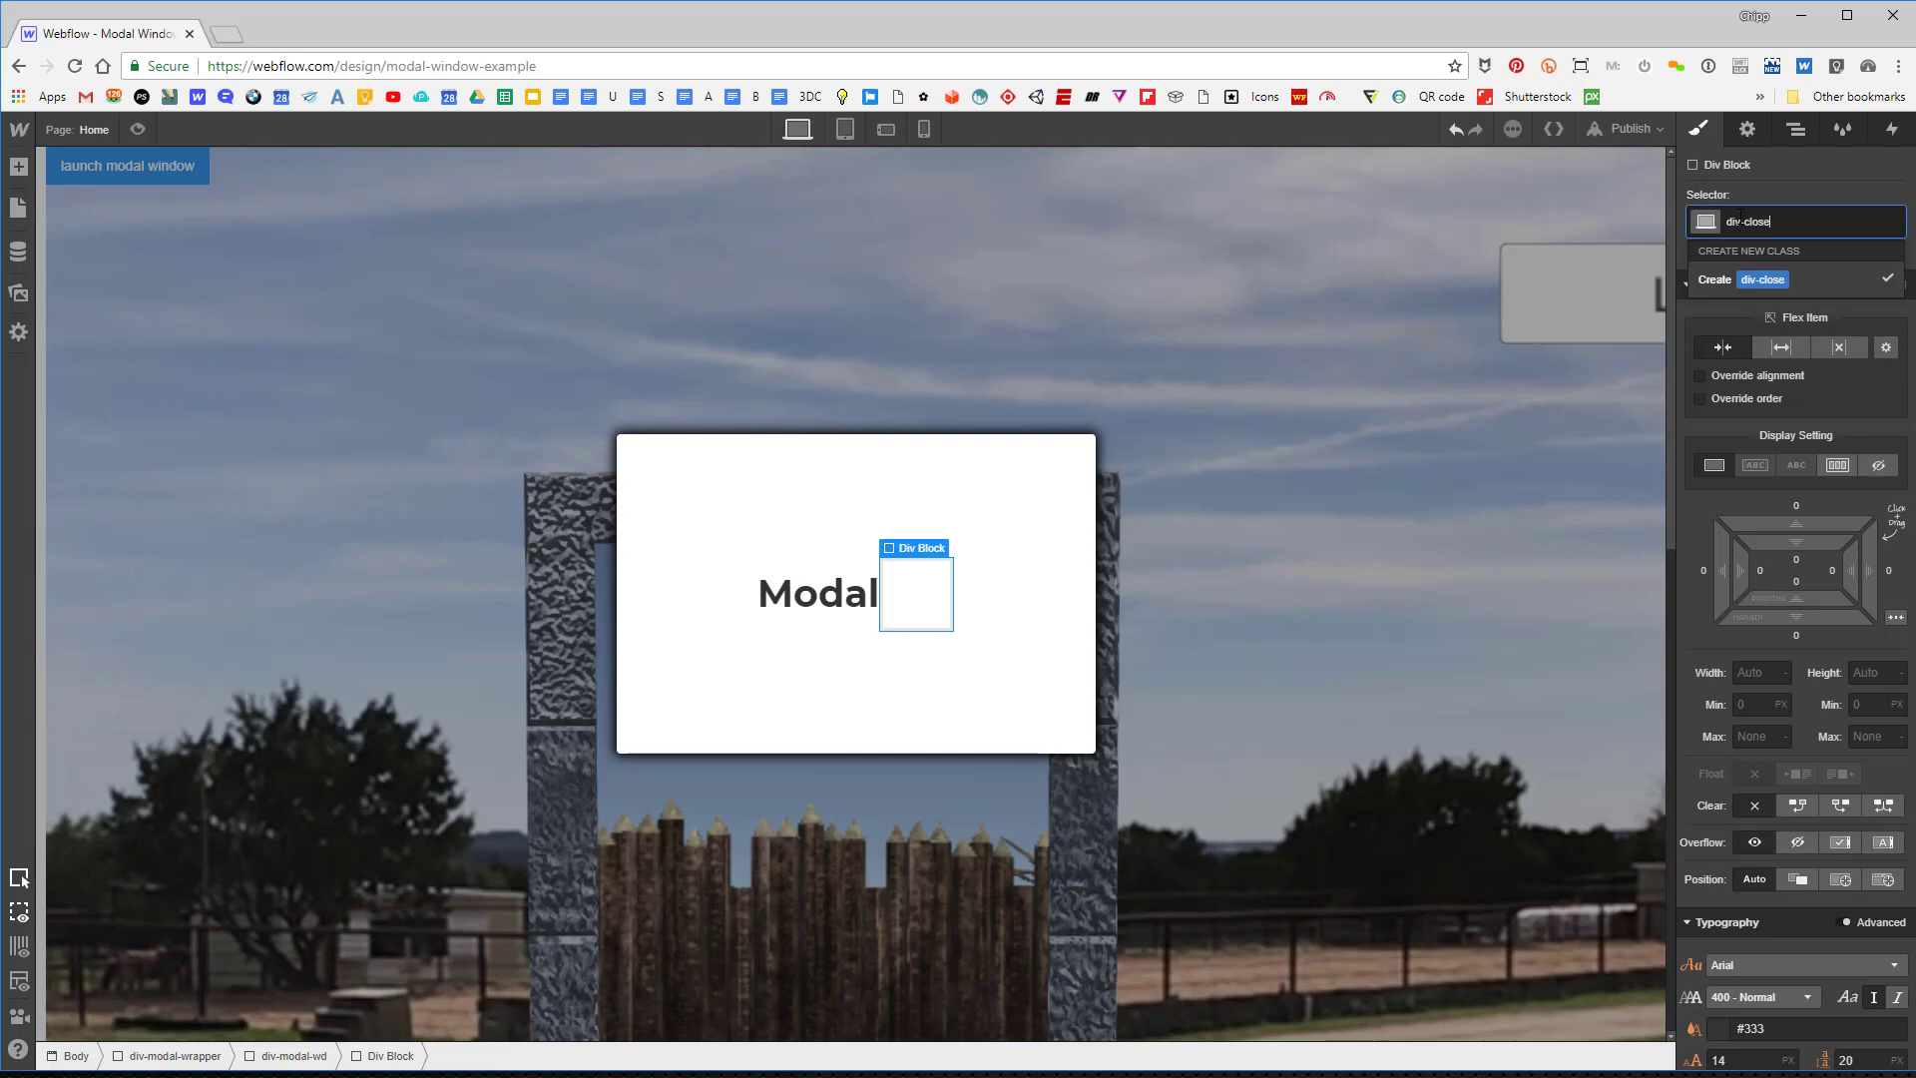
text(-modal)
key(Return)
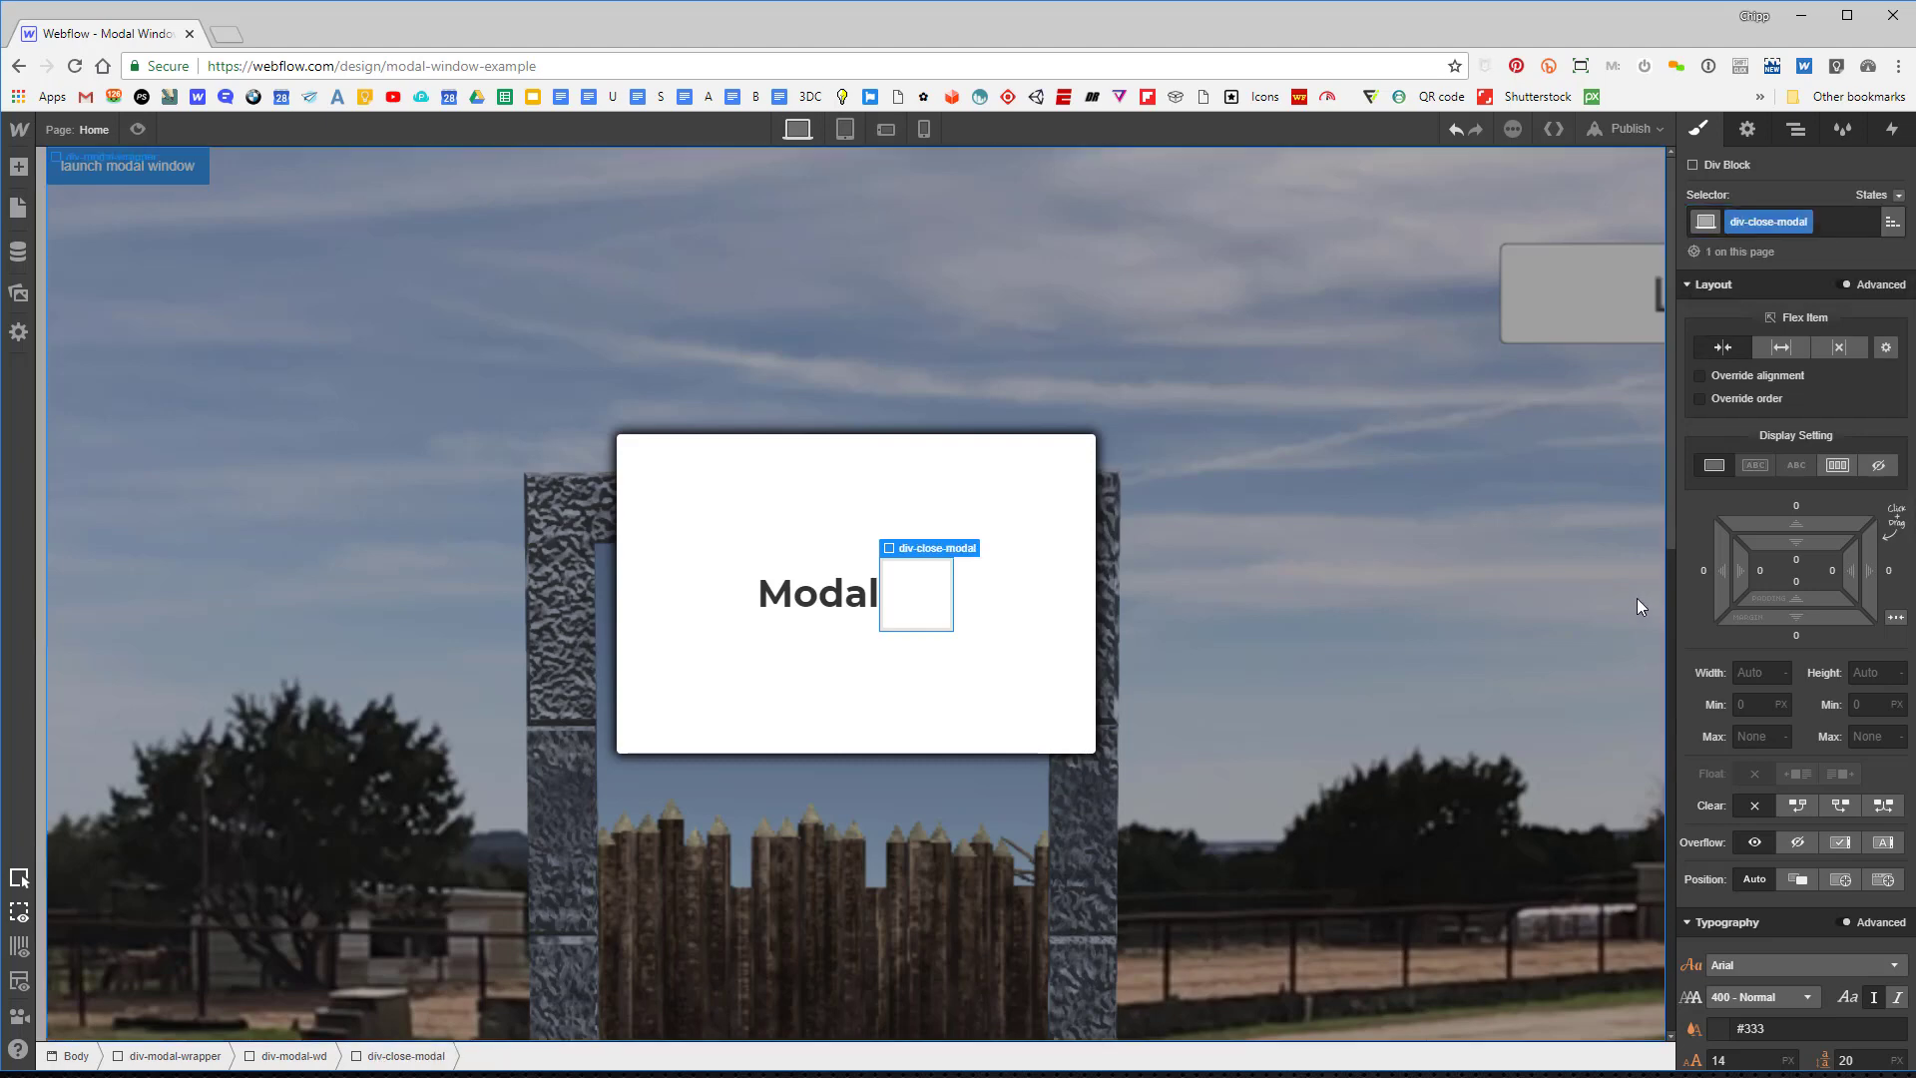
Set the div-close-modal block's width and height to 40 px each.
click(1741, 673)
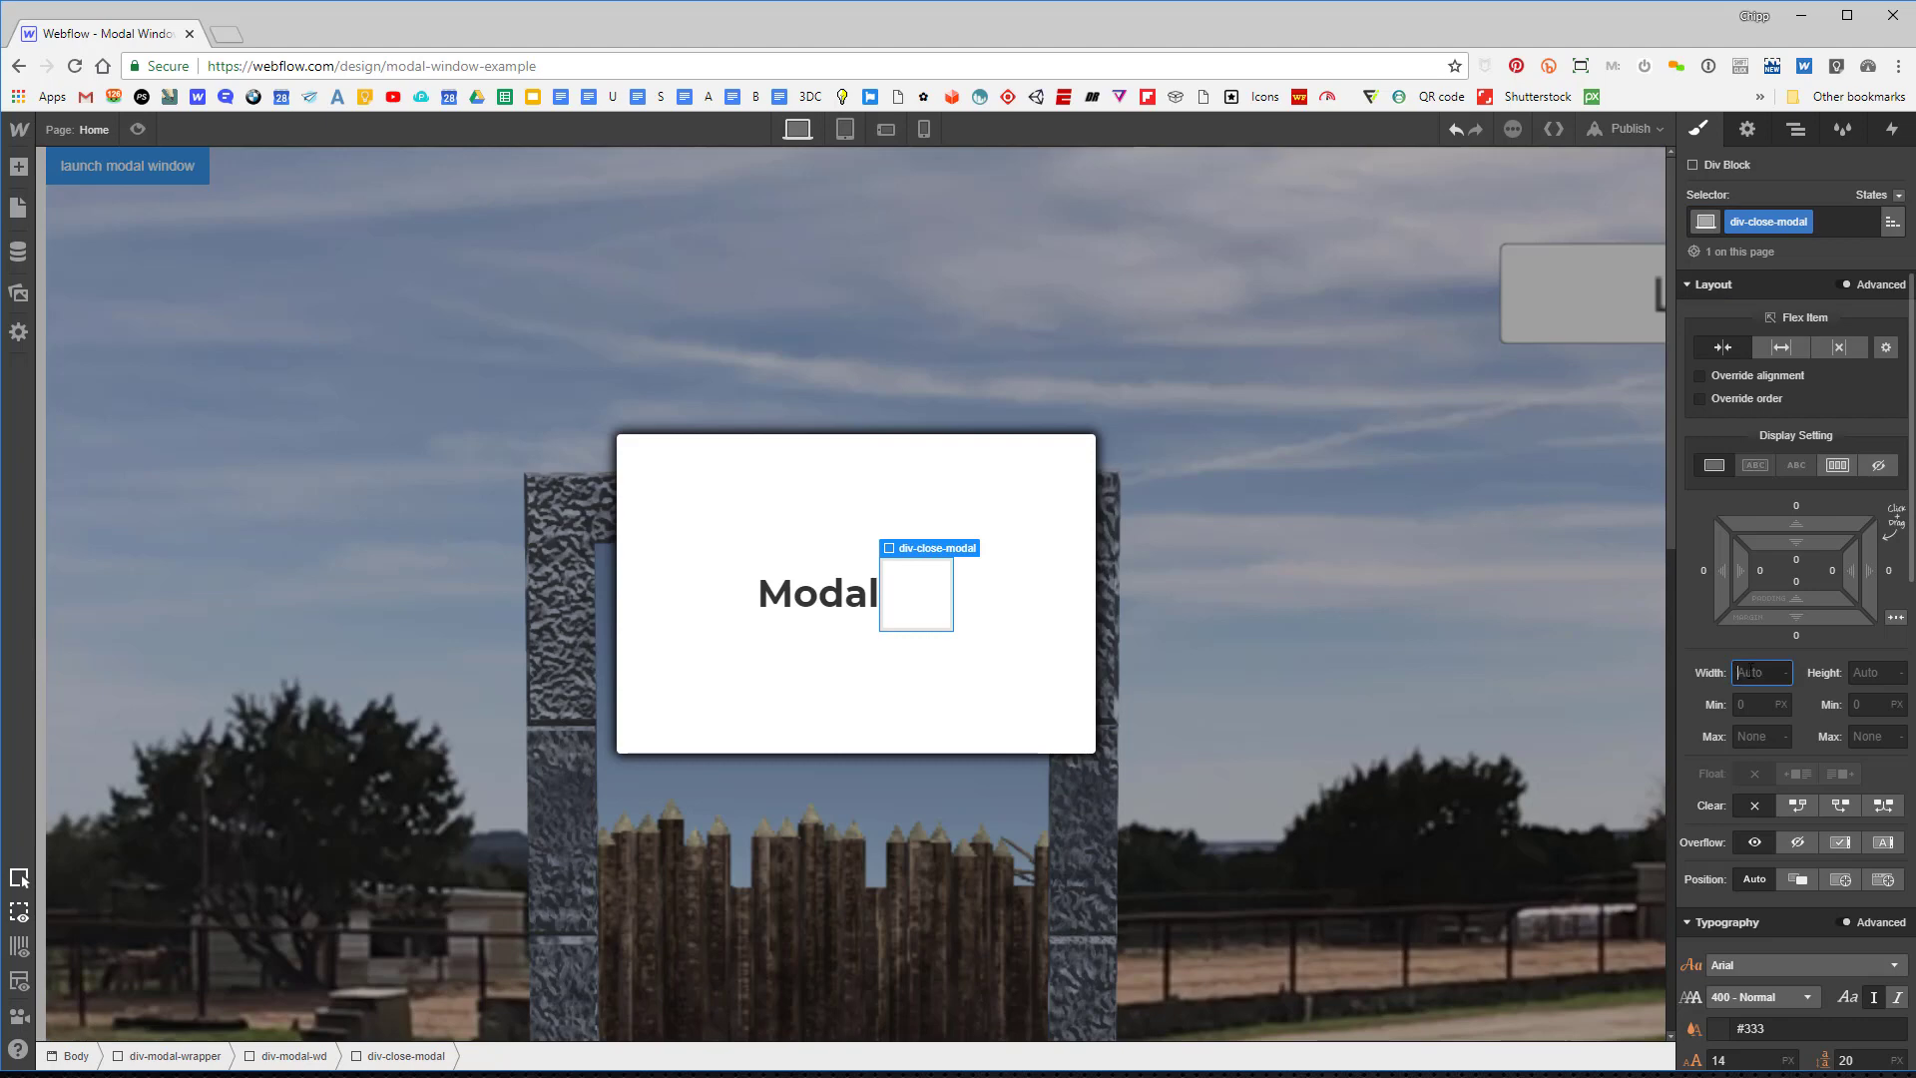
text(40)
key(Tab)
text(40)
key(Tab)
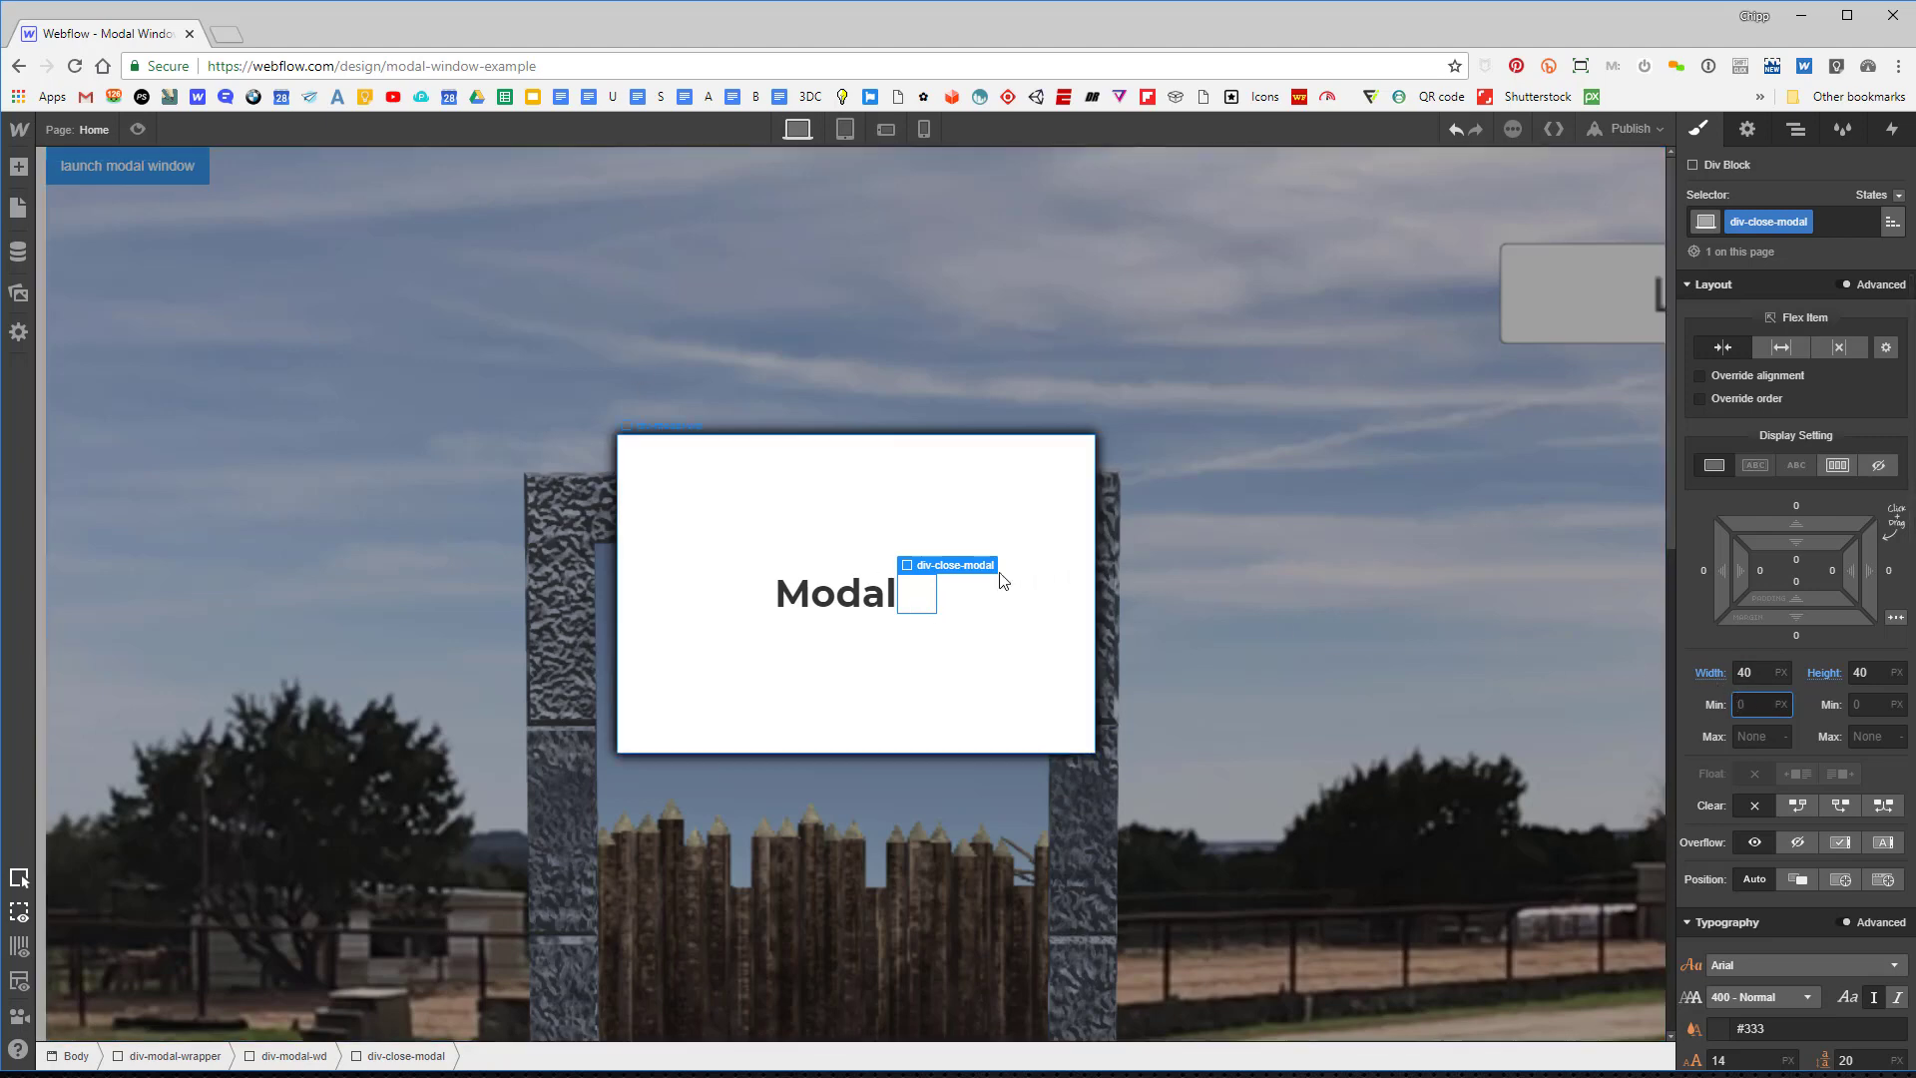
Give the div-close-modal block a background image by uploading letter-x.svg from the Downloads folder.
click(891, 595)
click(915, 595)
scroll(1842, 846, down, 2)
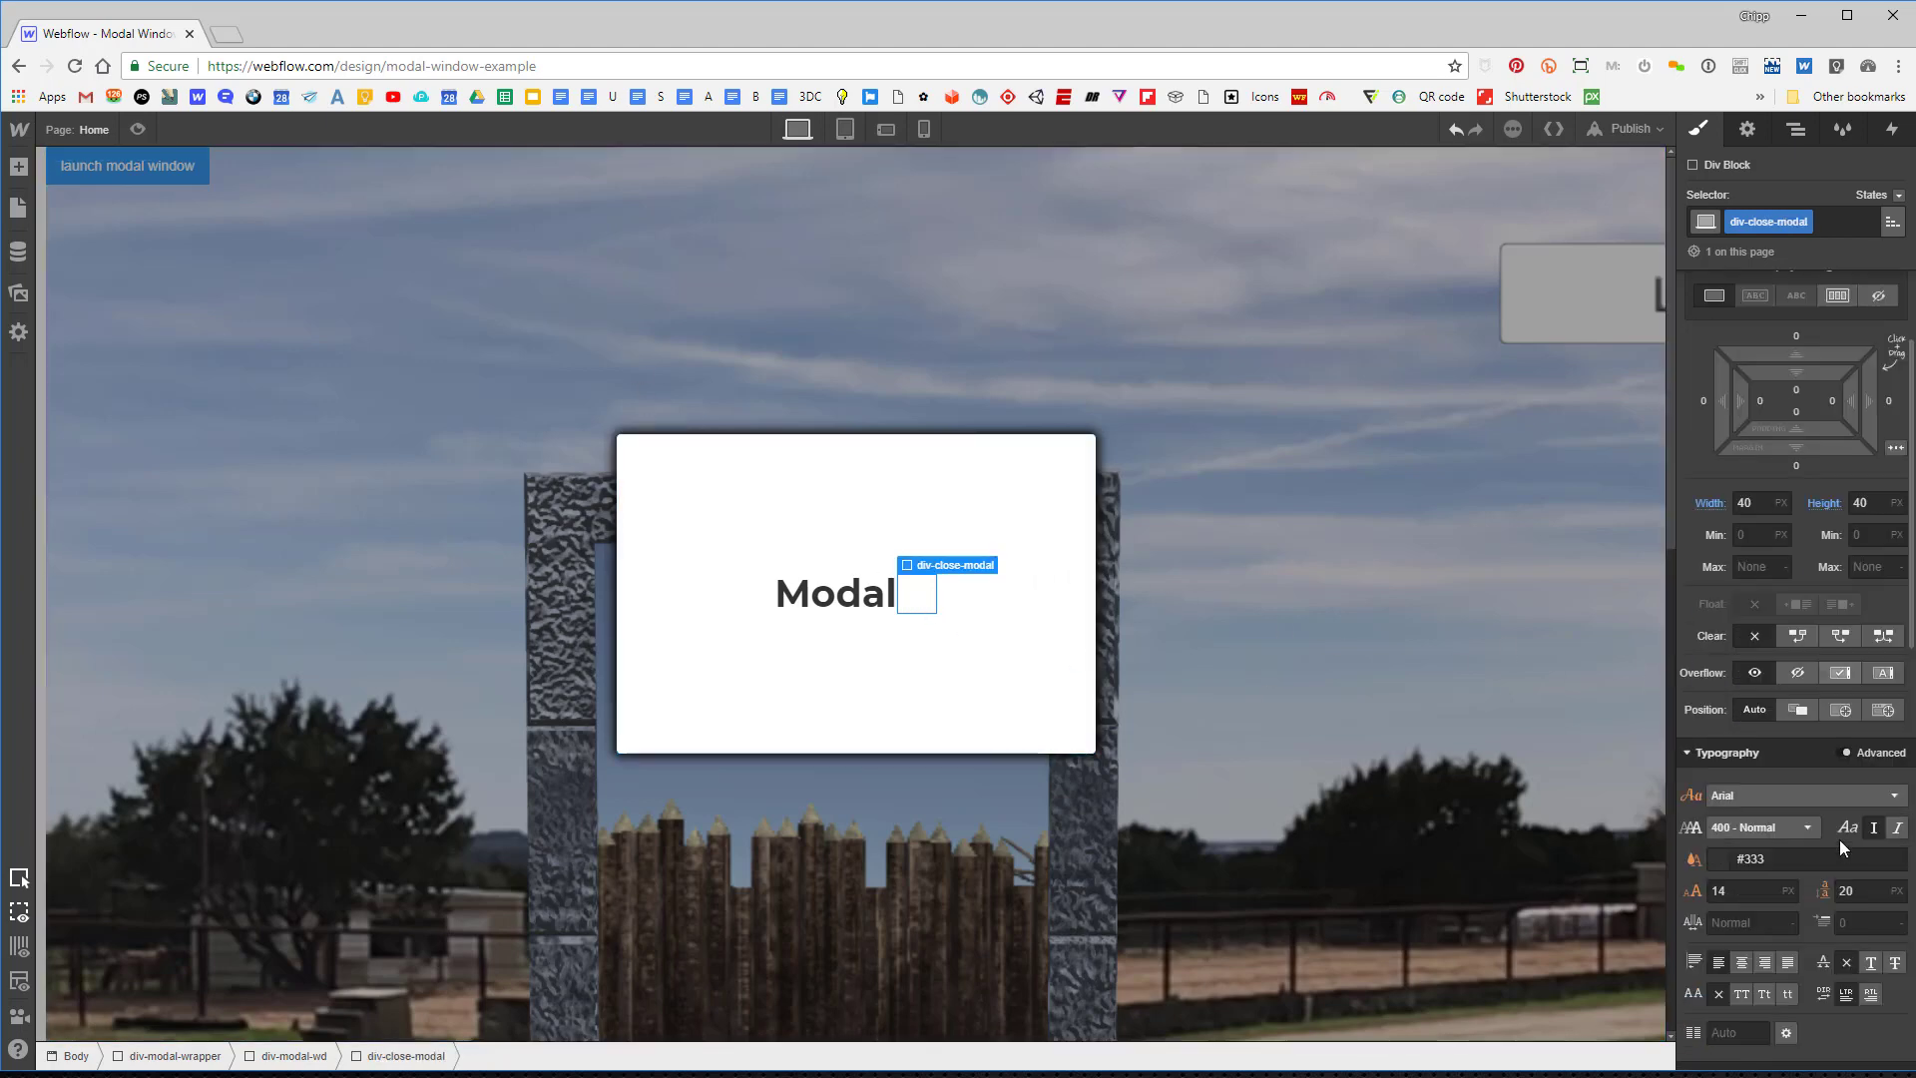
scroll(1840, 841, down, 4)
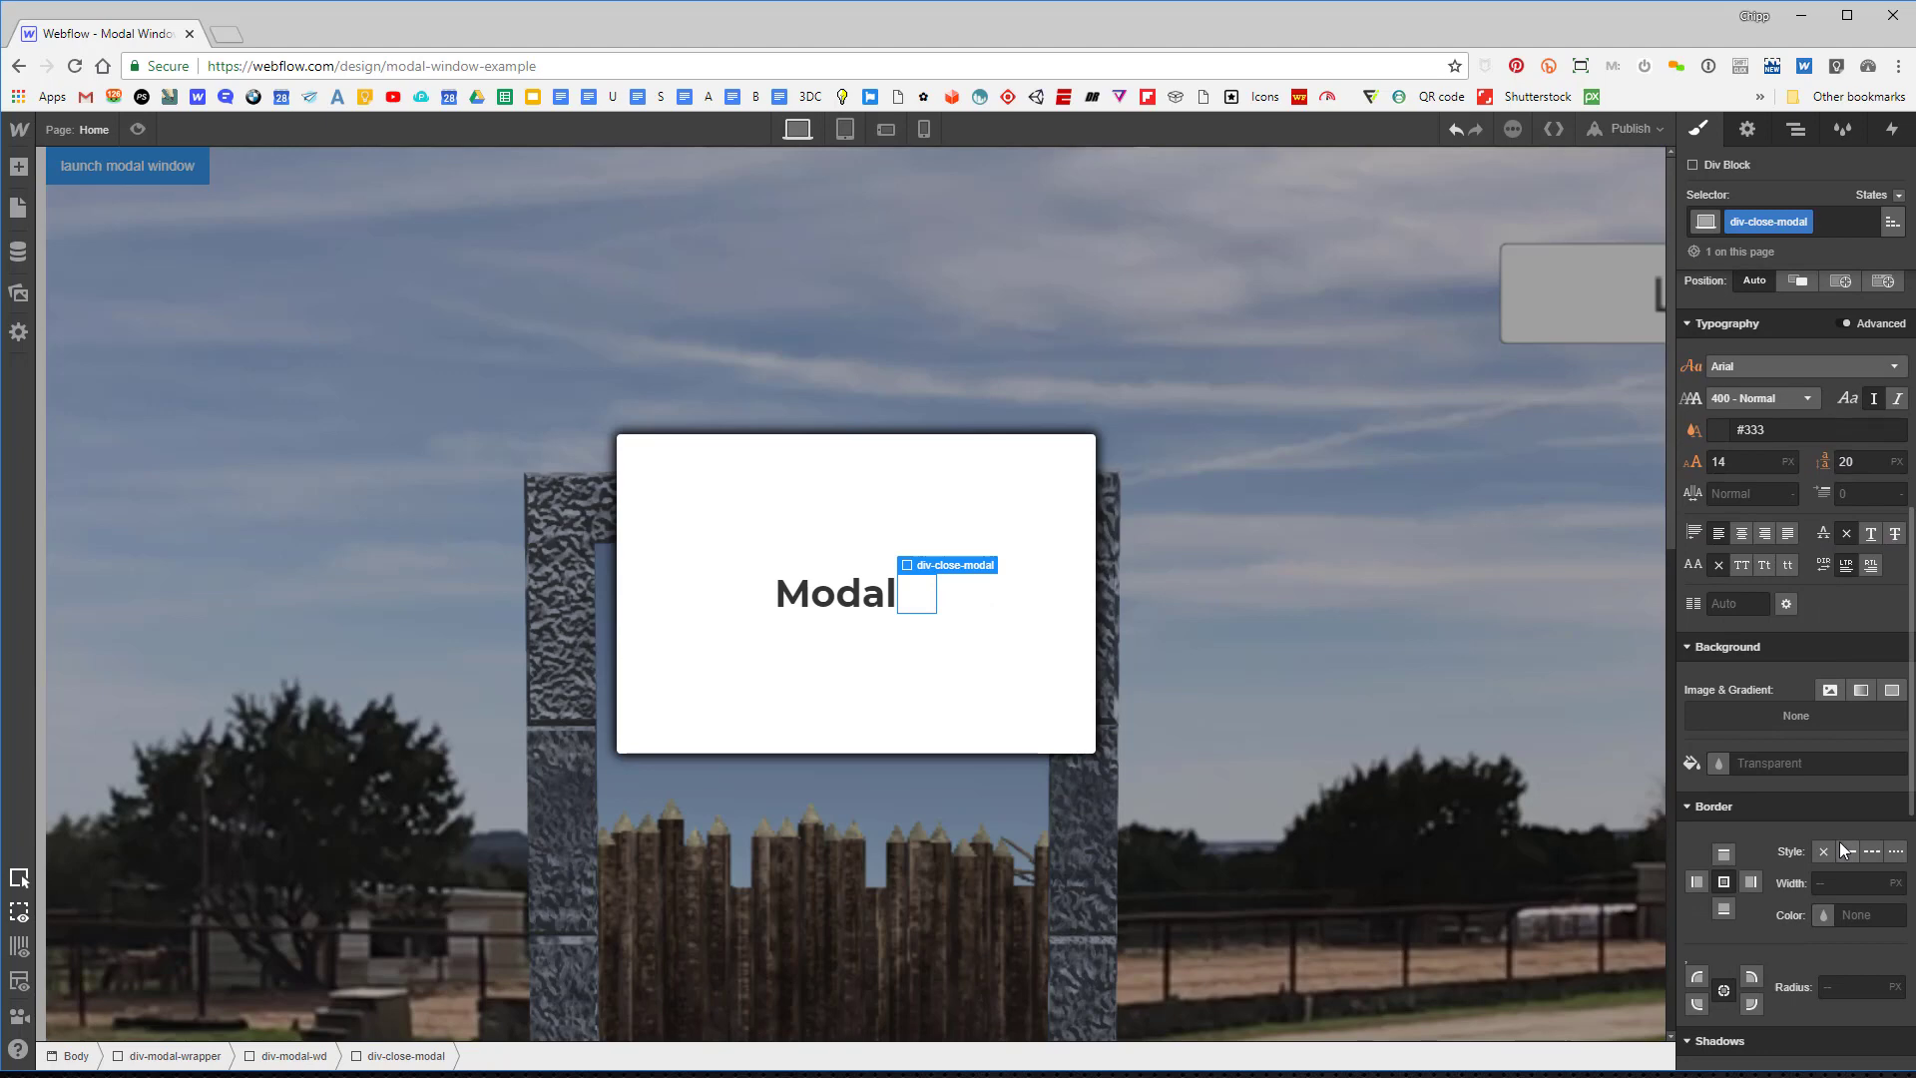
scroll(1840, 847, down, 3)
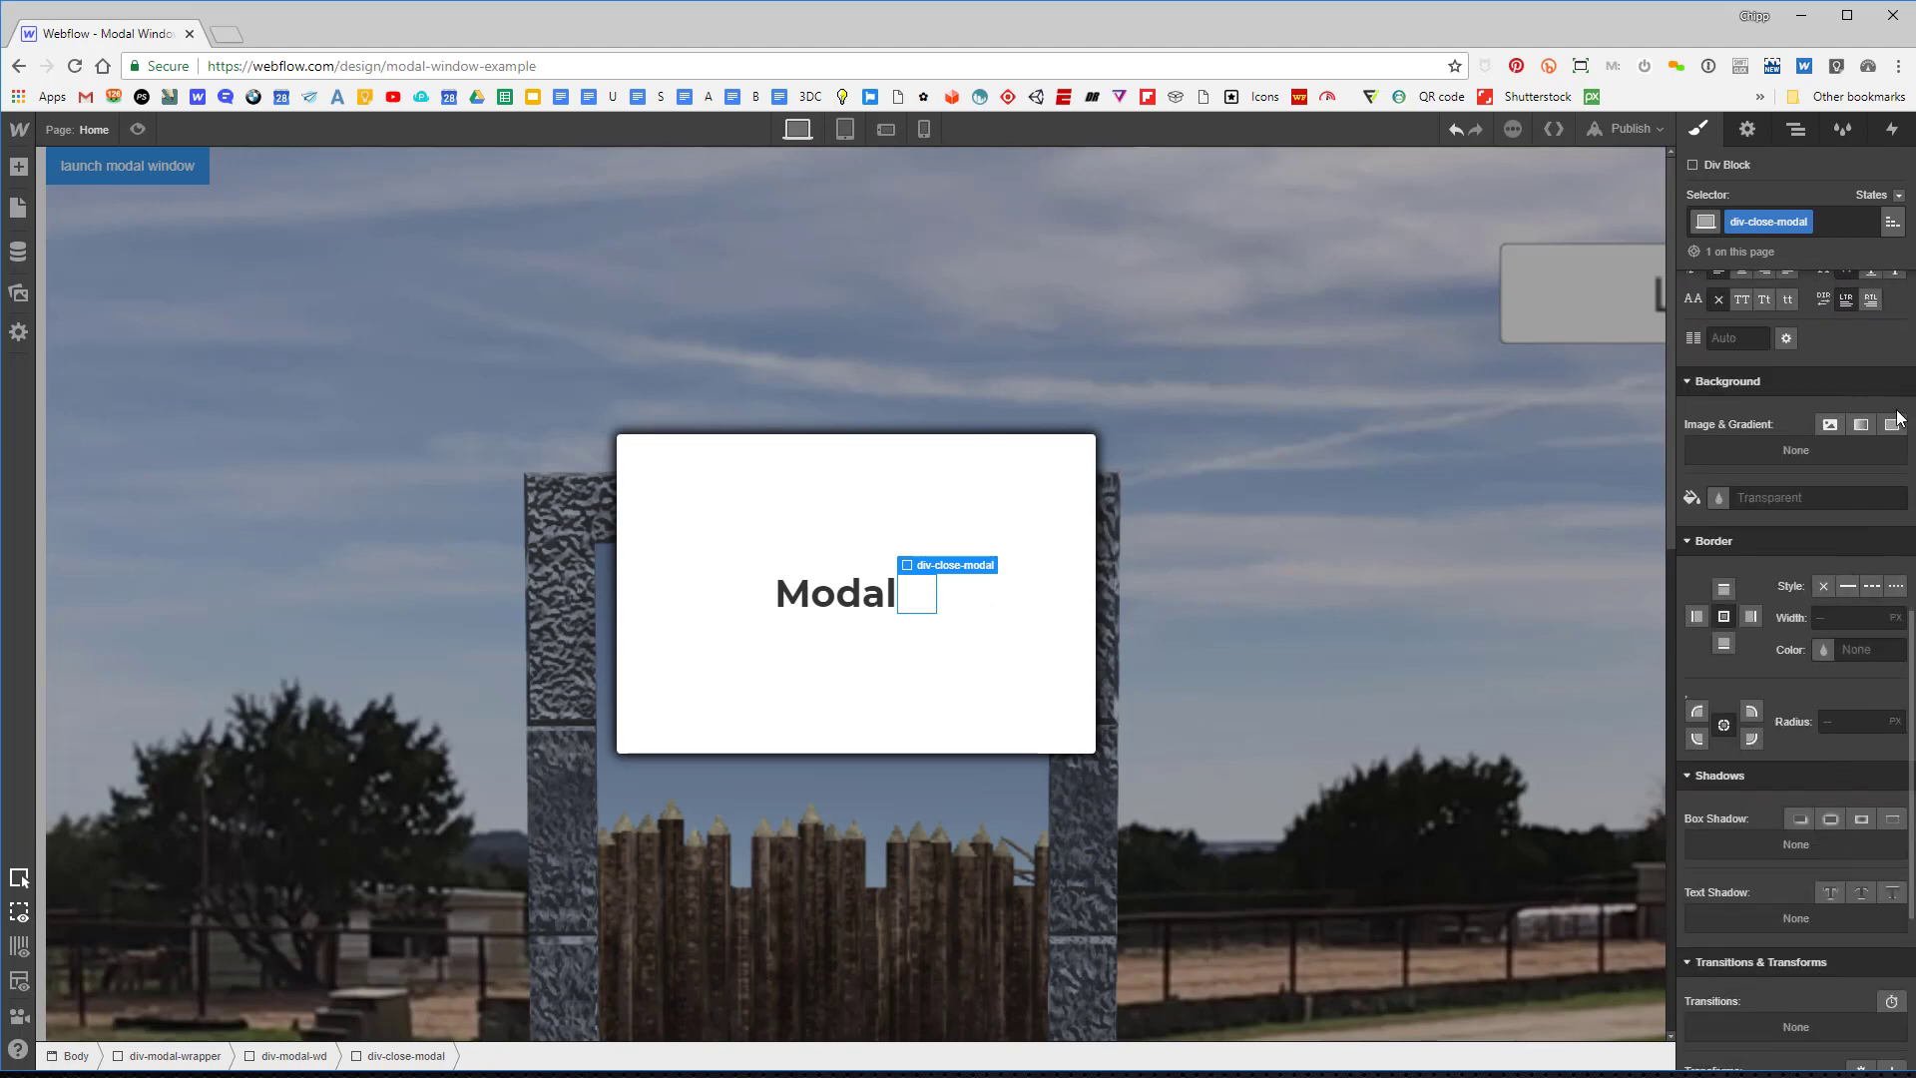
click(1821, 425)
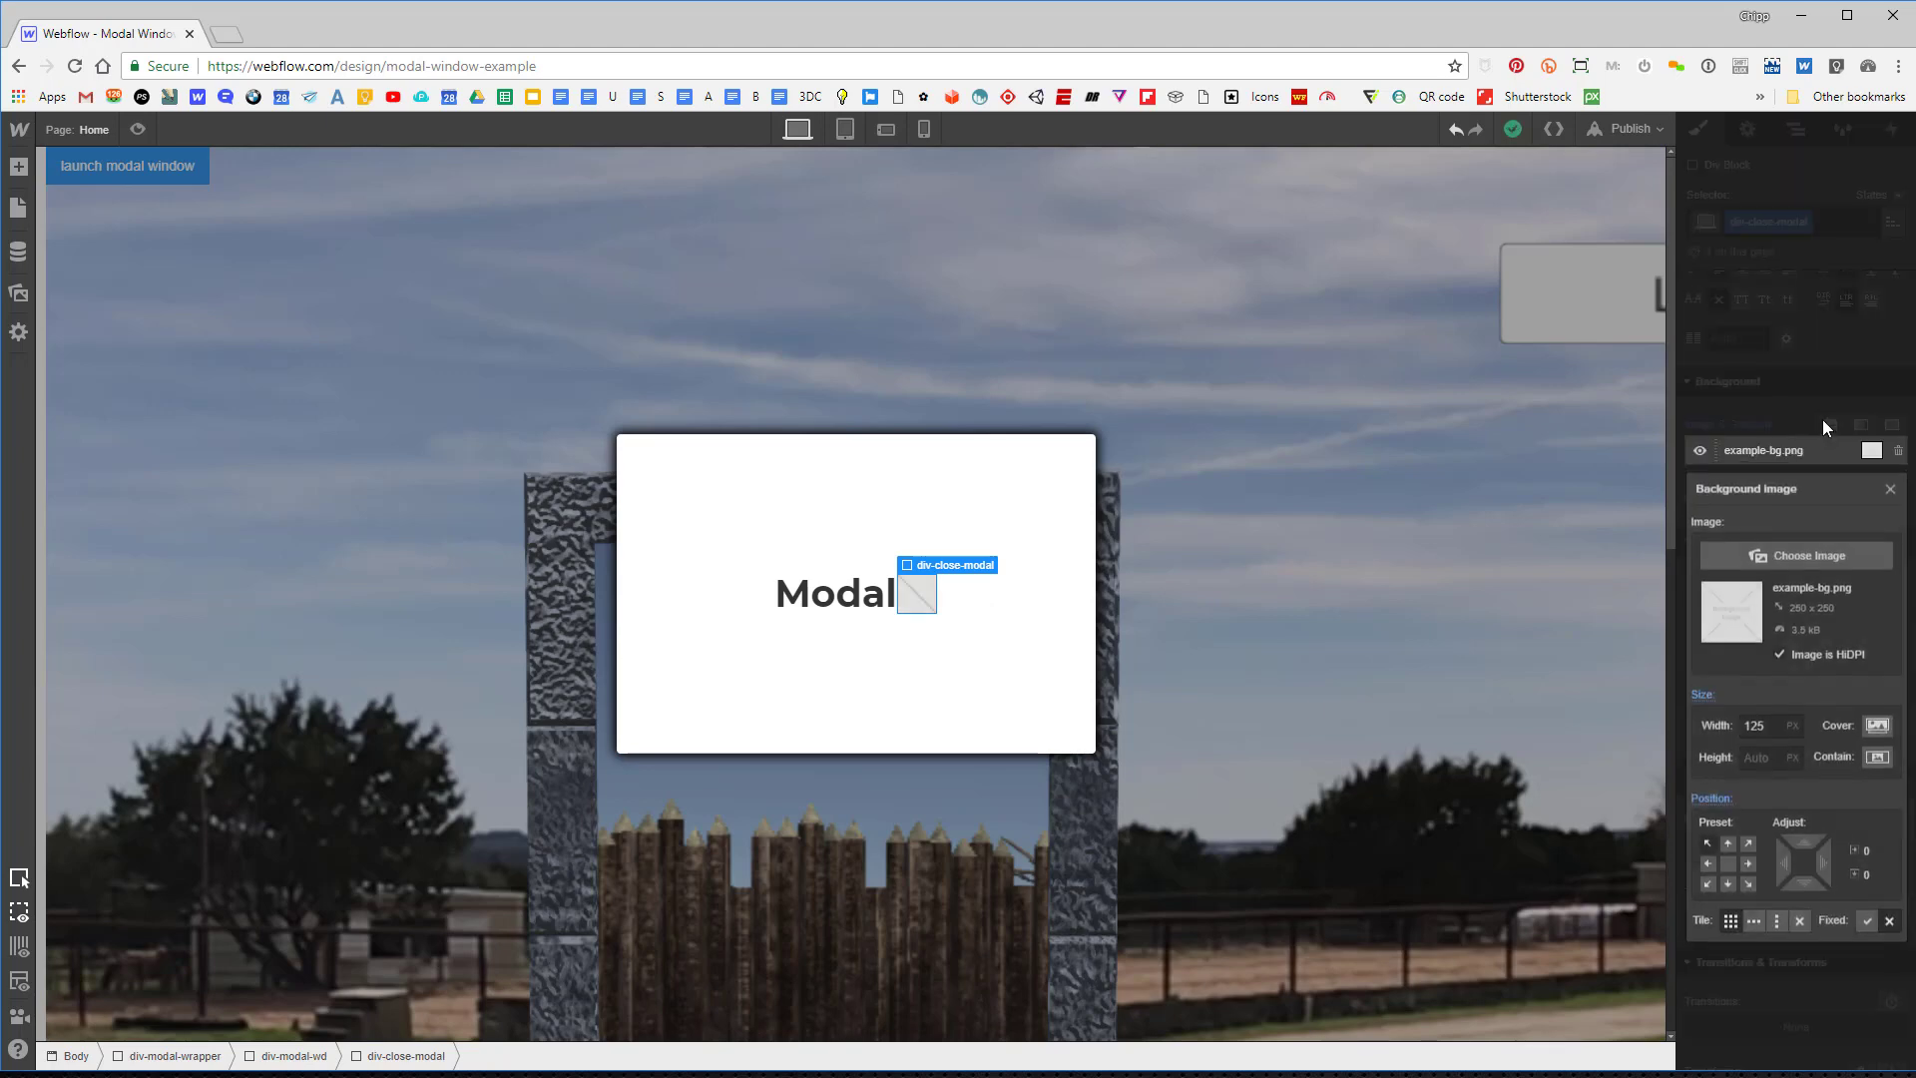
click(1788, 555)
click(236, 171)
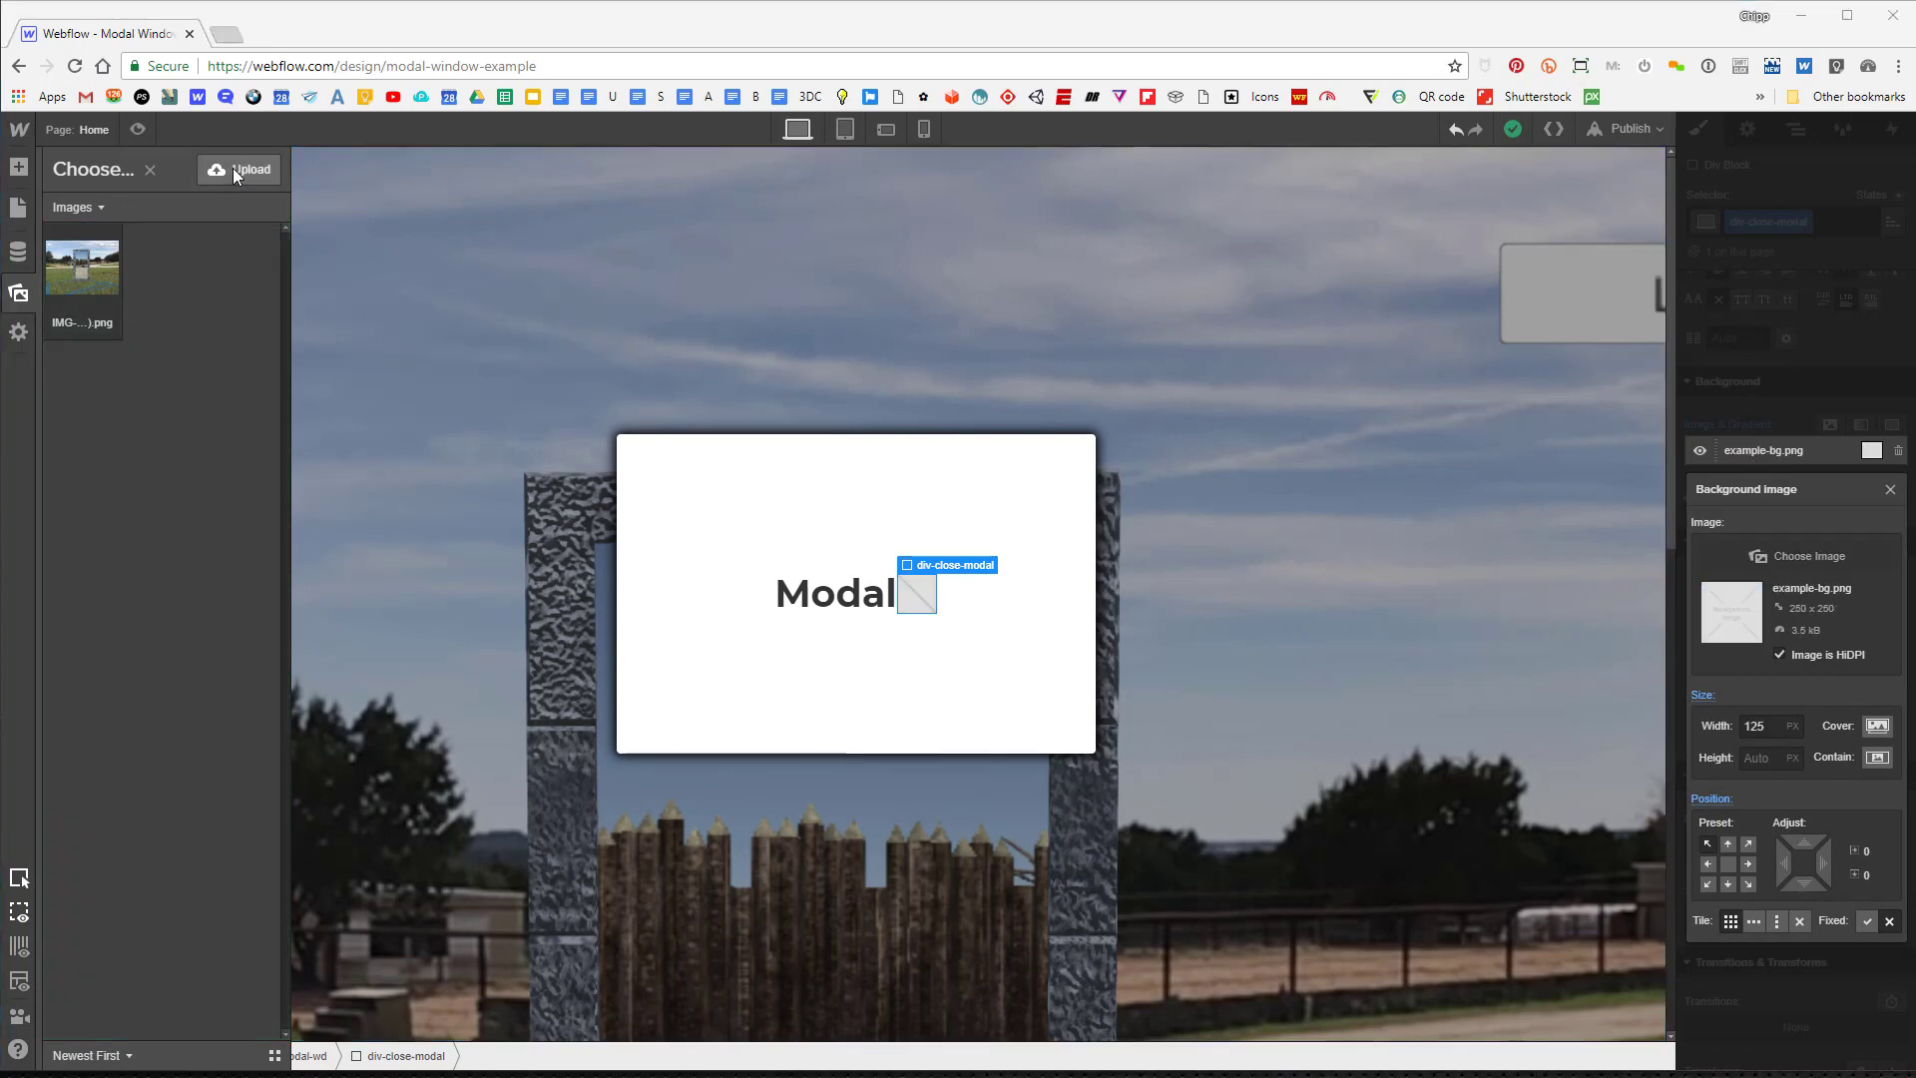
double_click(236, 139)
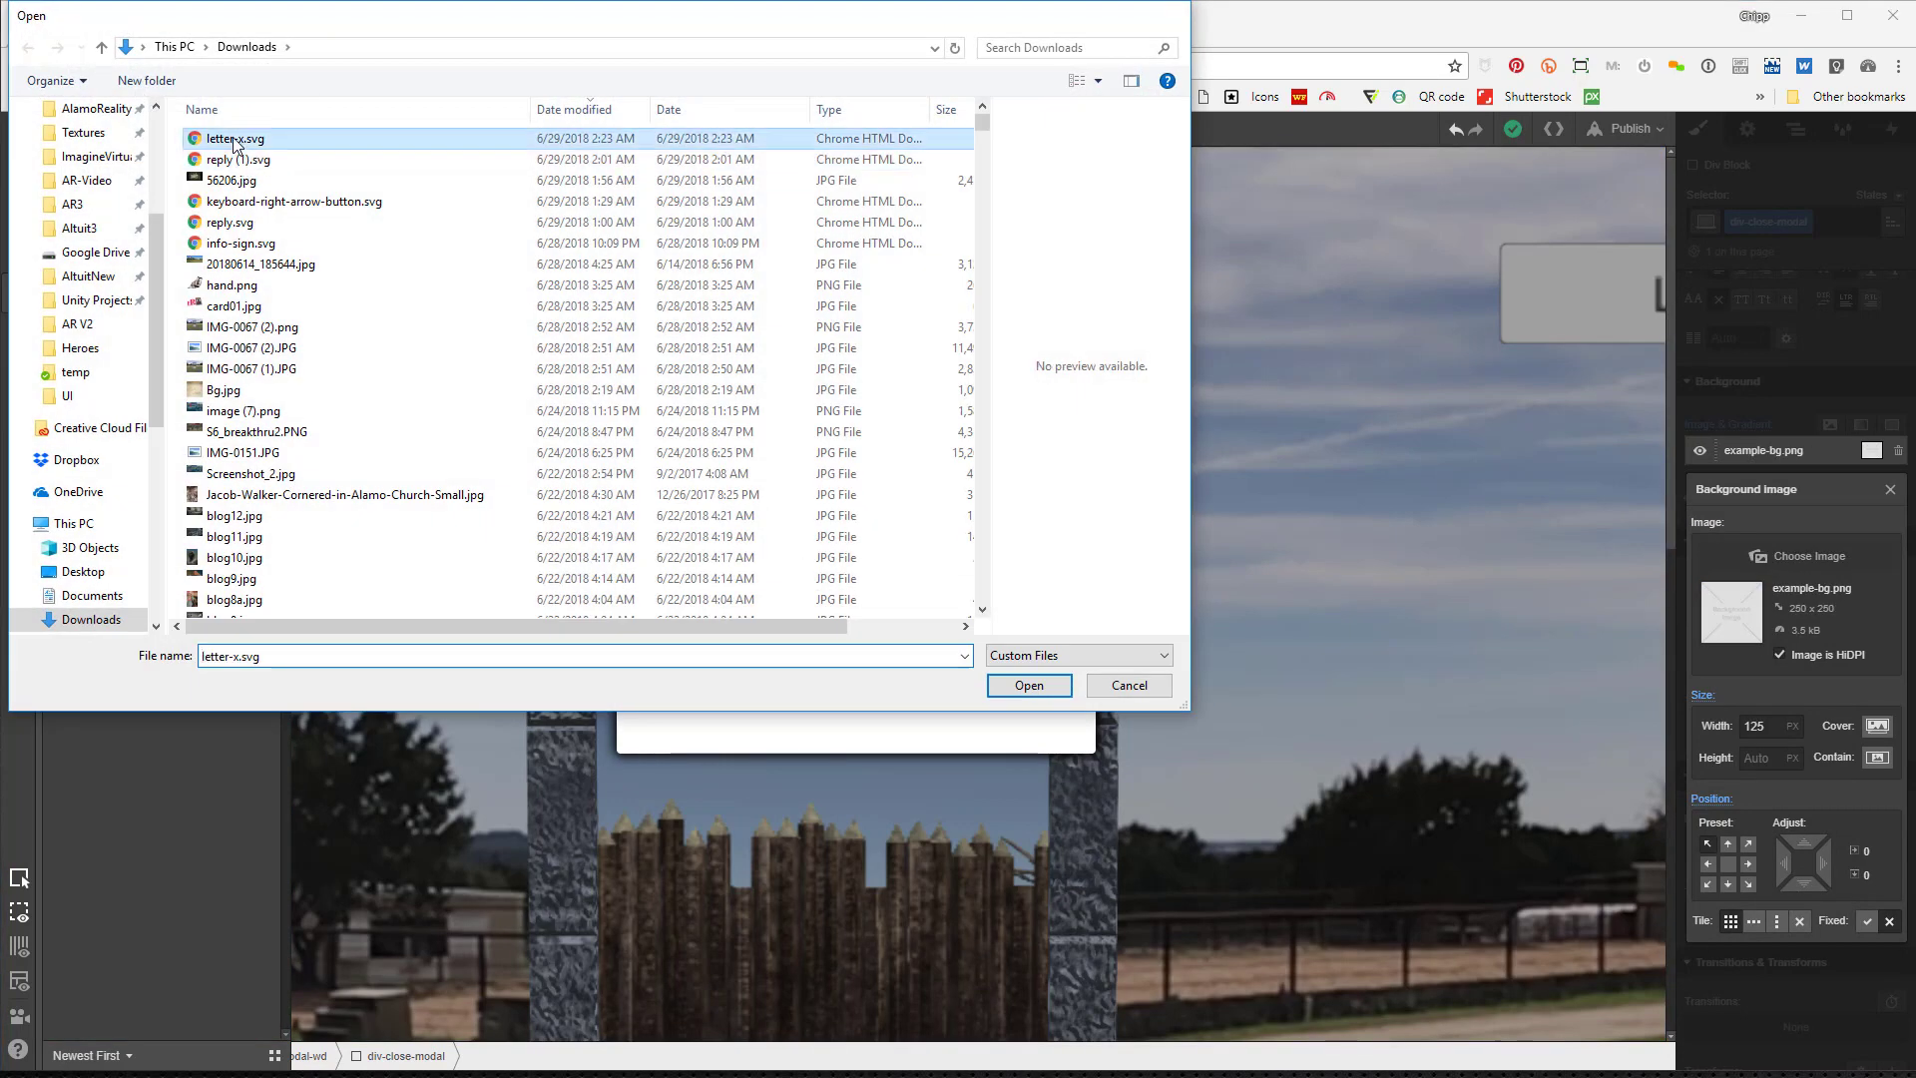
click(95, 275)
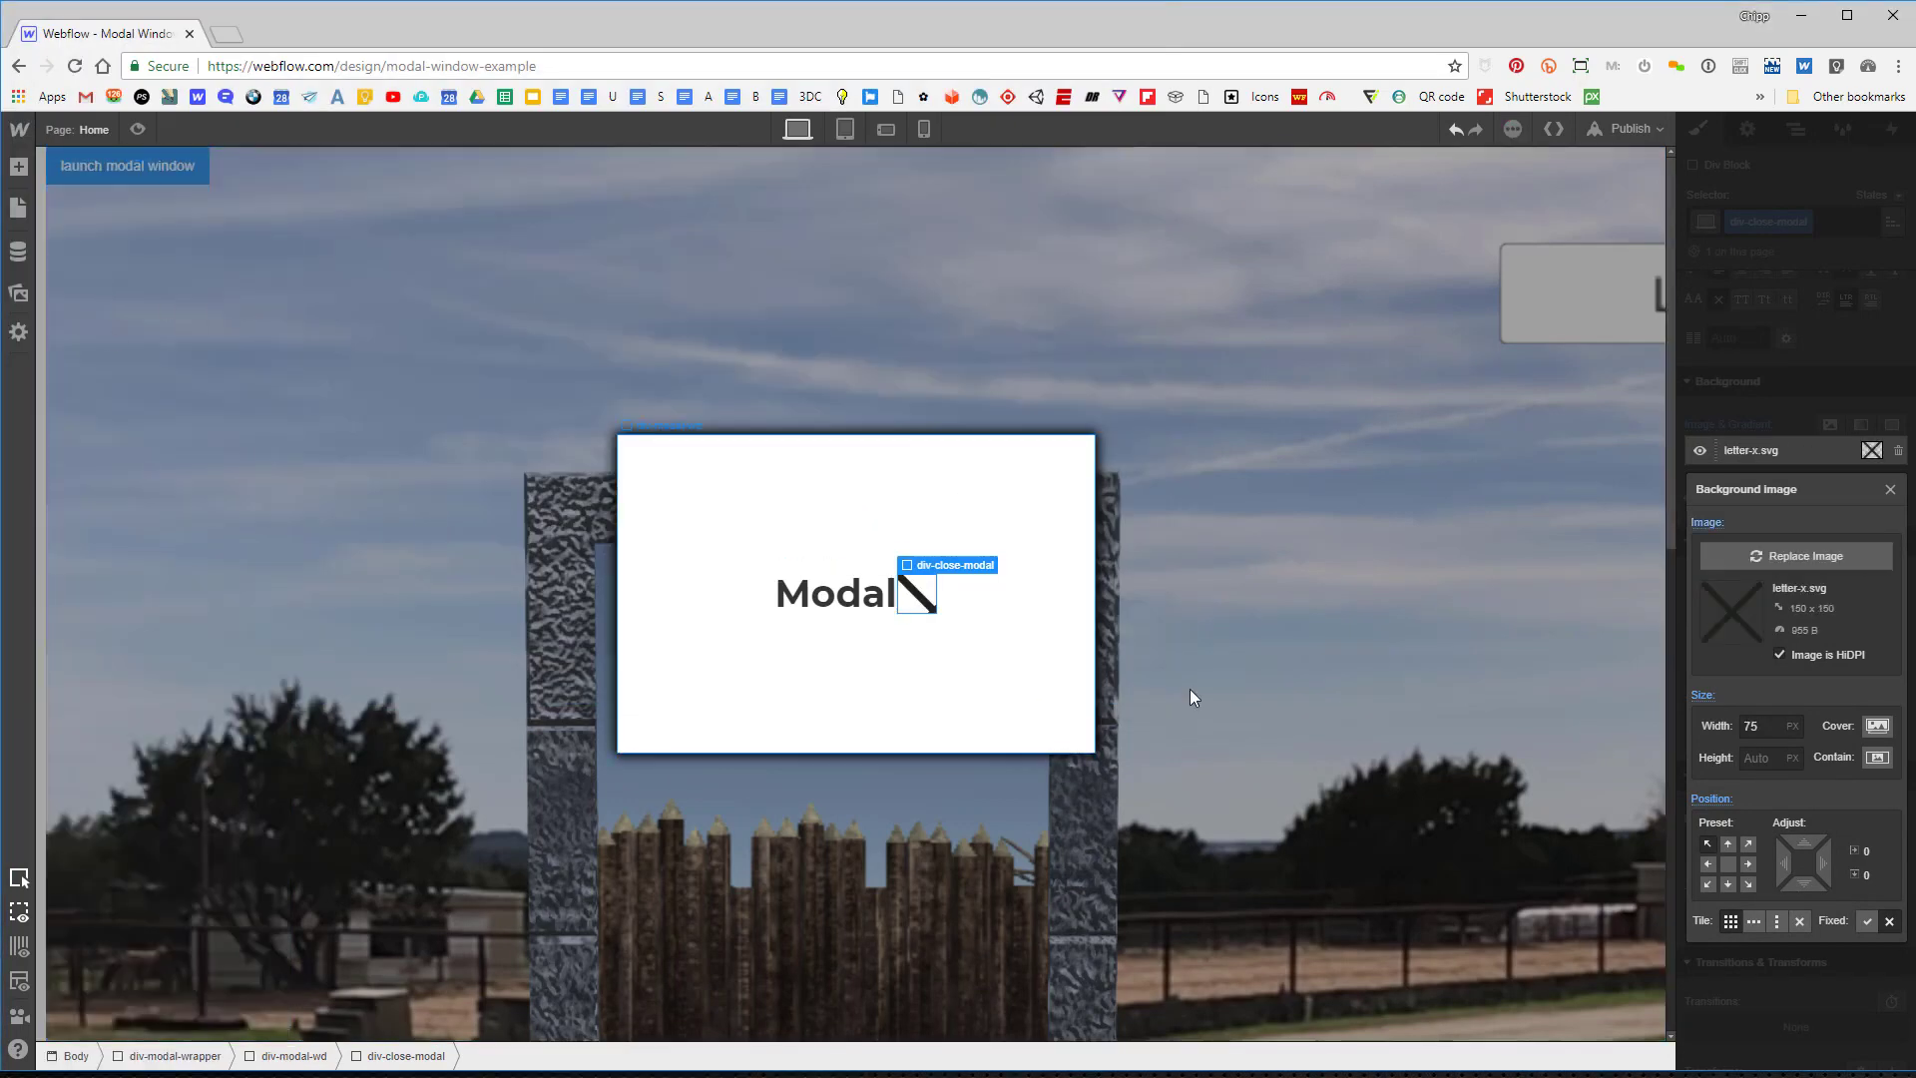
Set the letter-x.svg background image to 70% width, centered in its block and without tiling.
click(1877, 757)
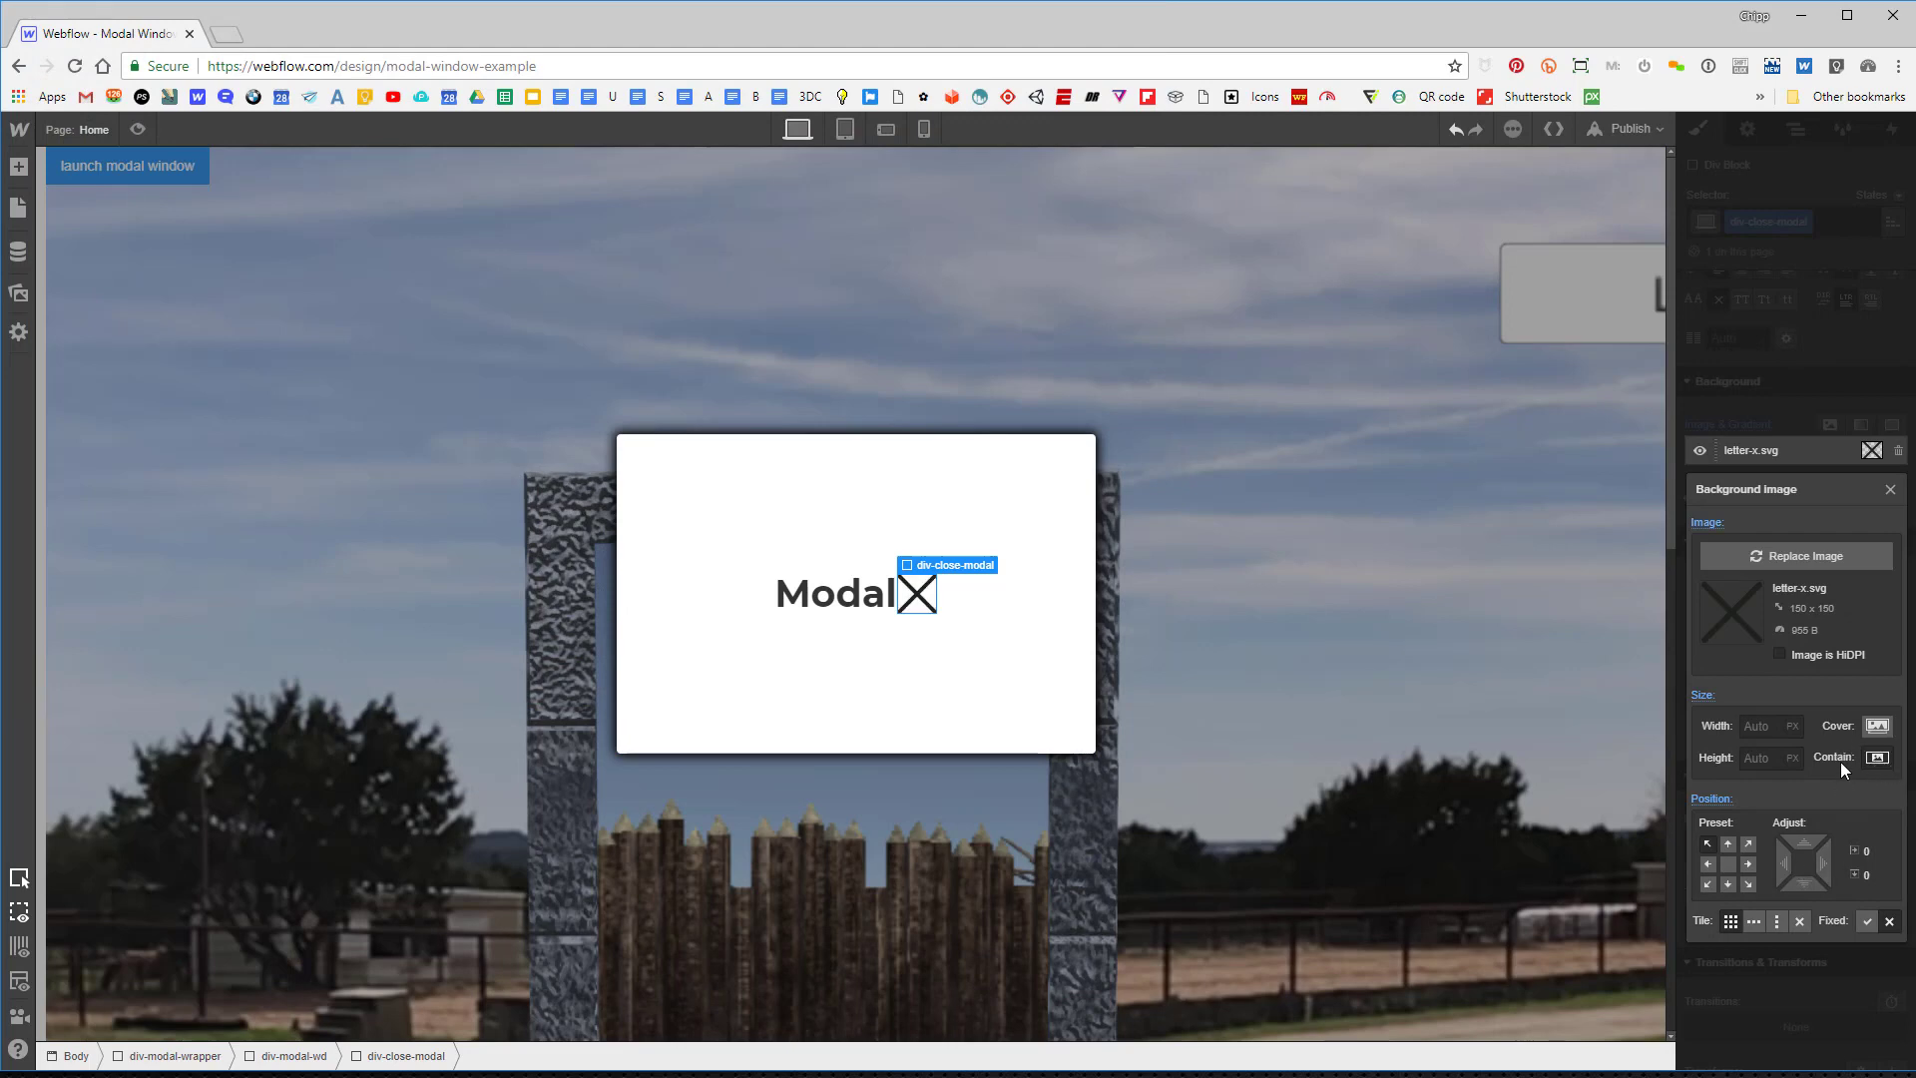
click(1758, 725)
text(70)
text(%)
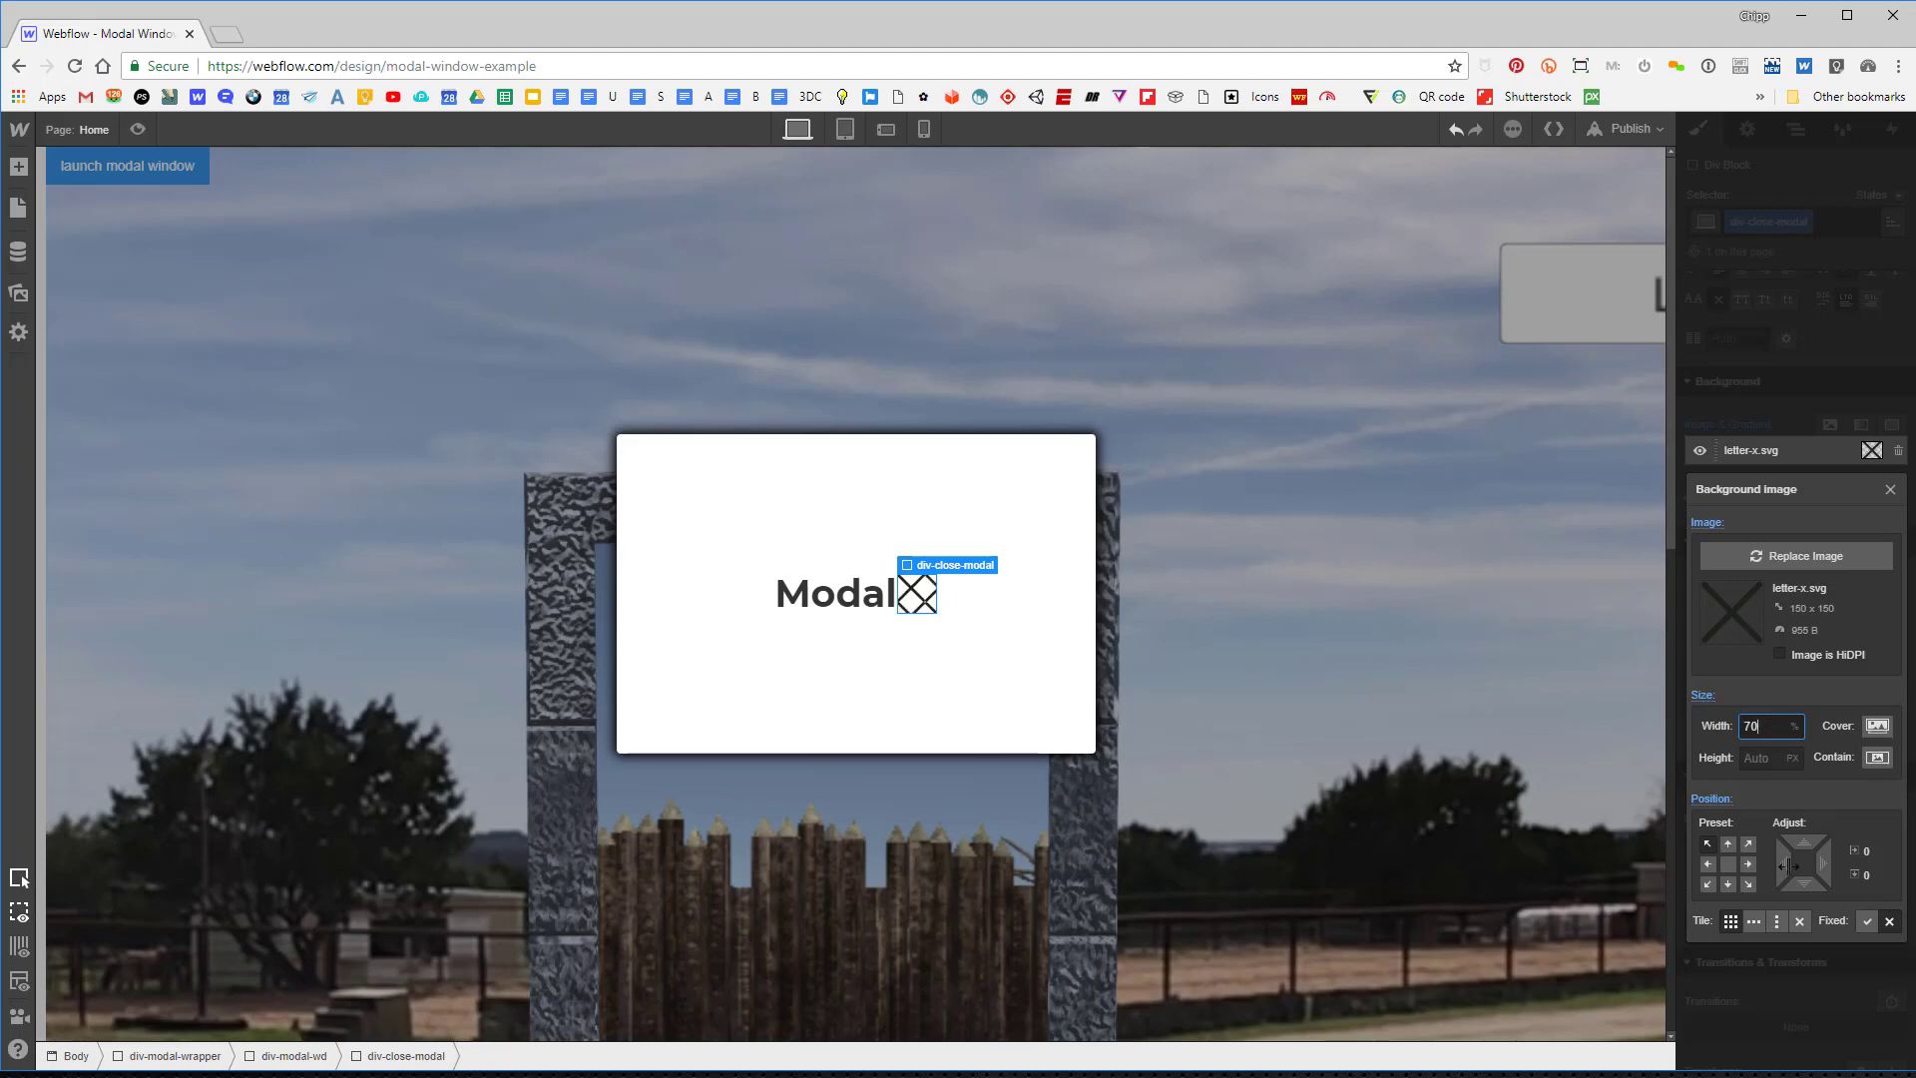
click(1728, 865)
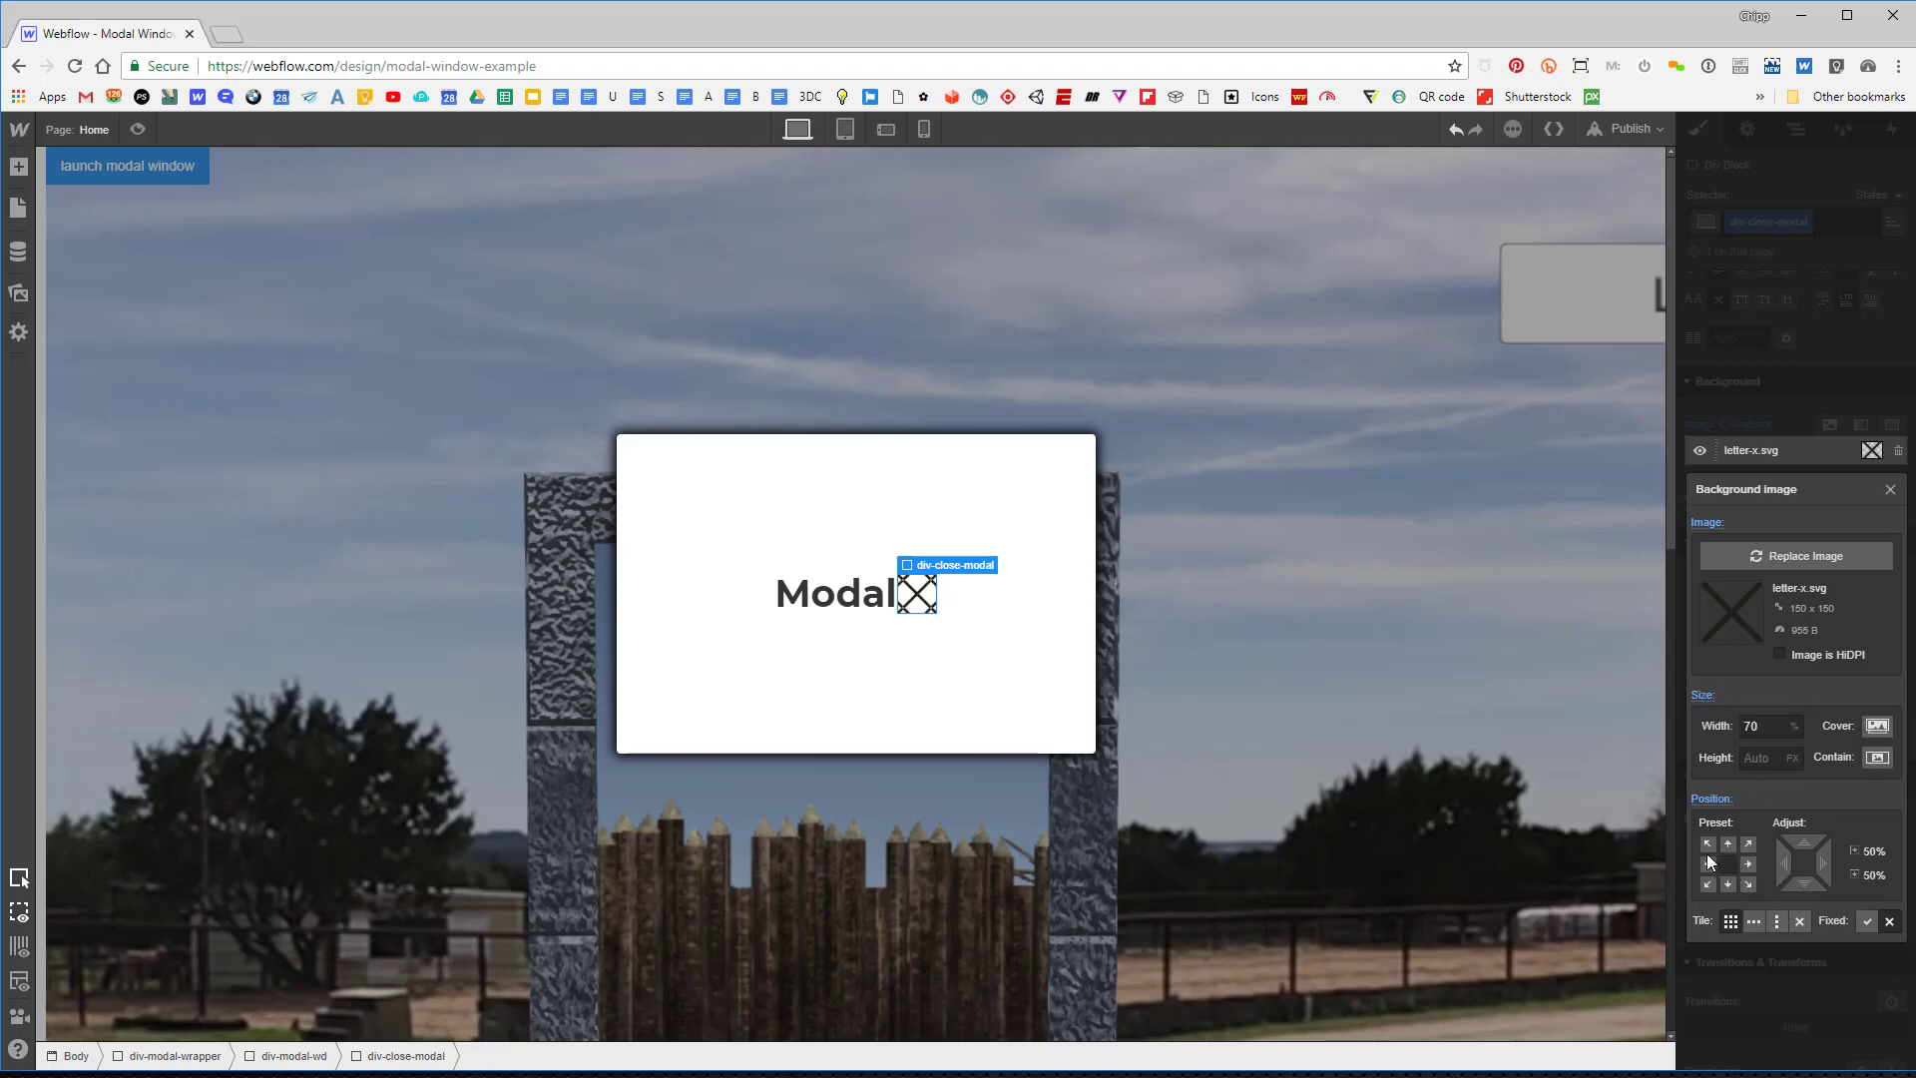
click(1799, 922)
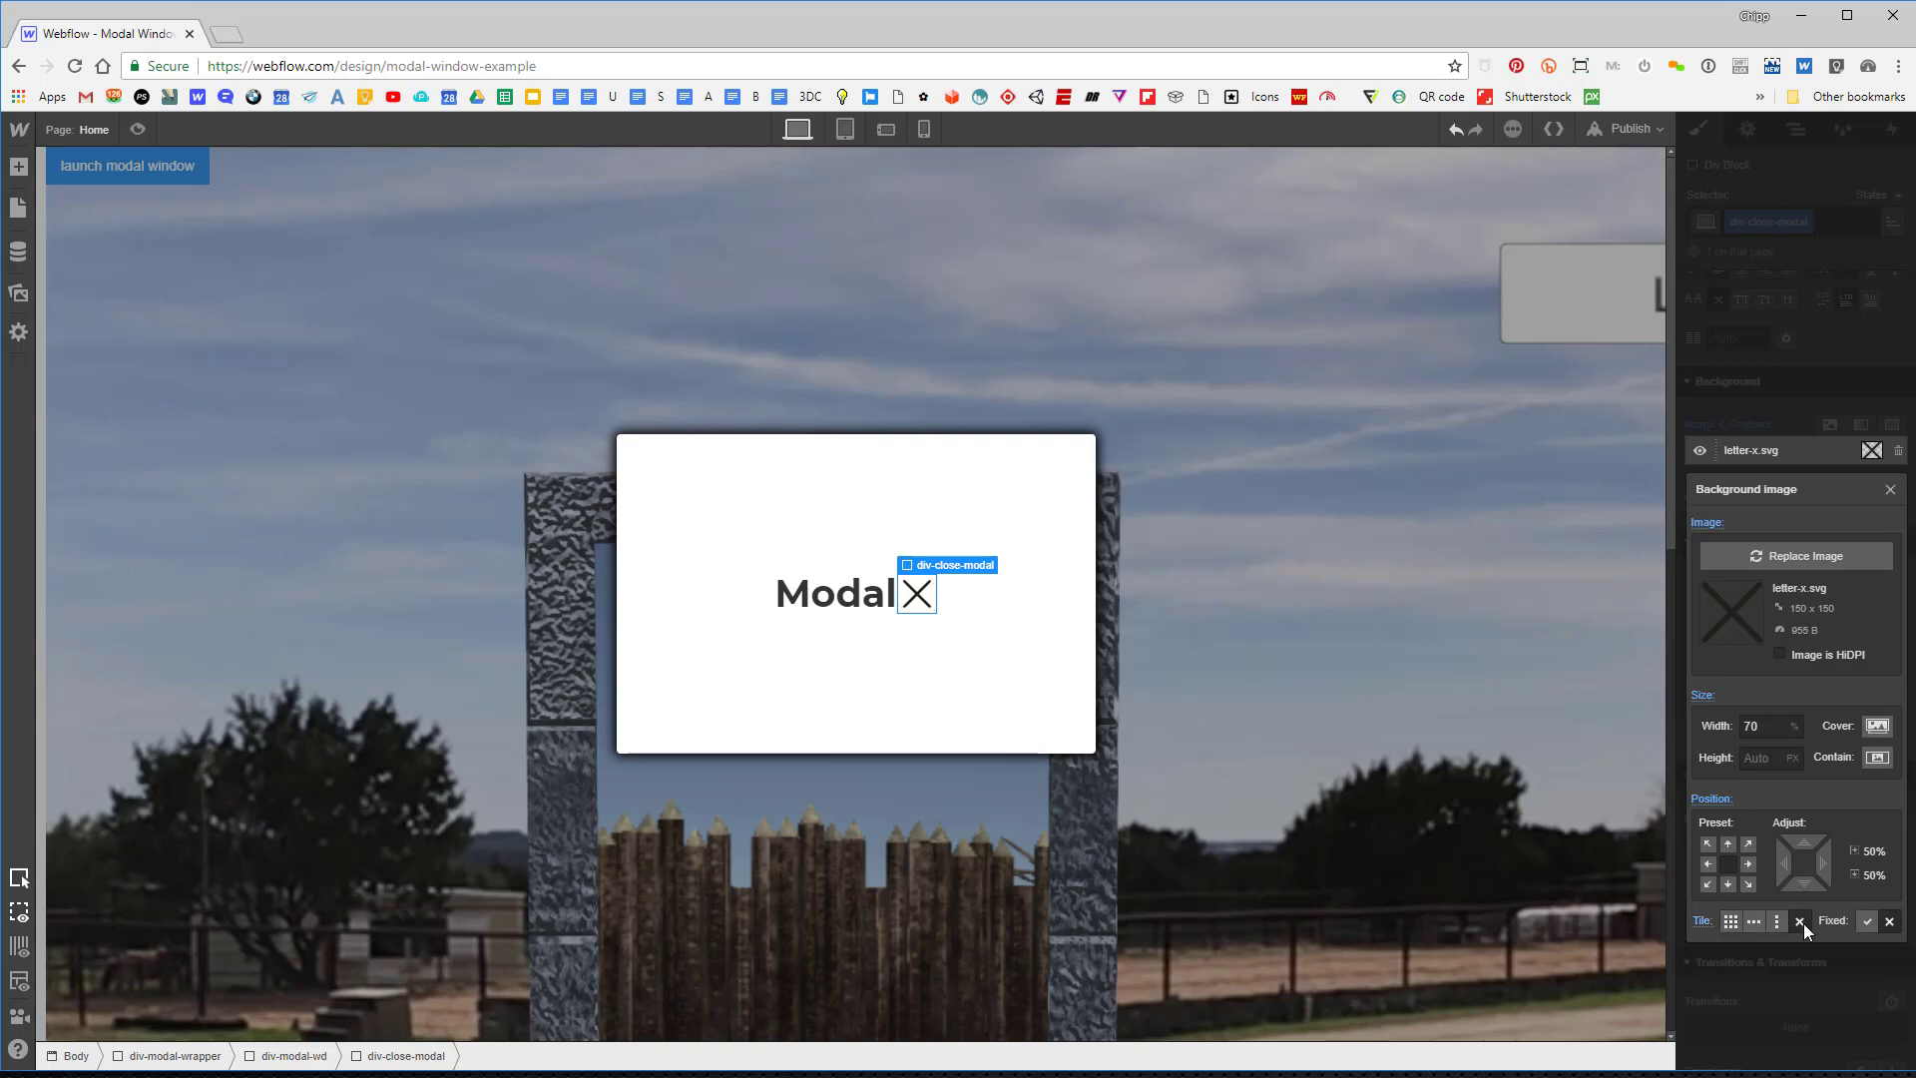
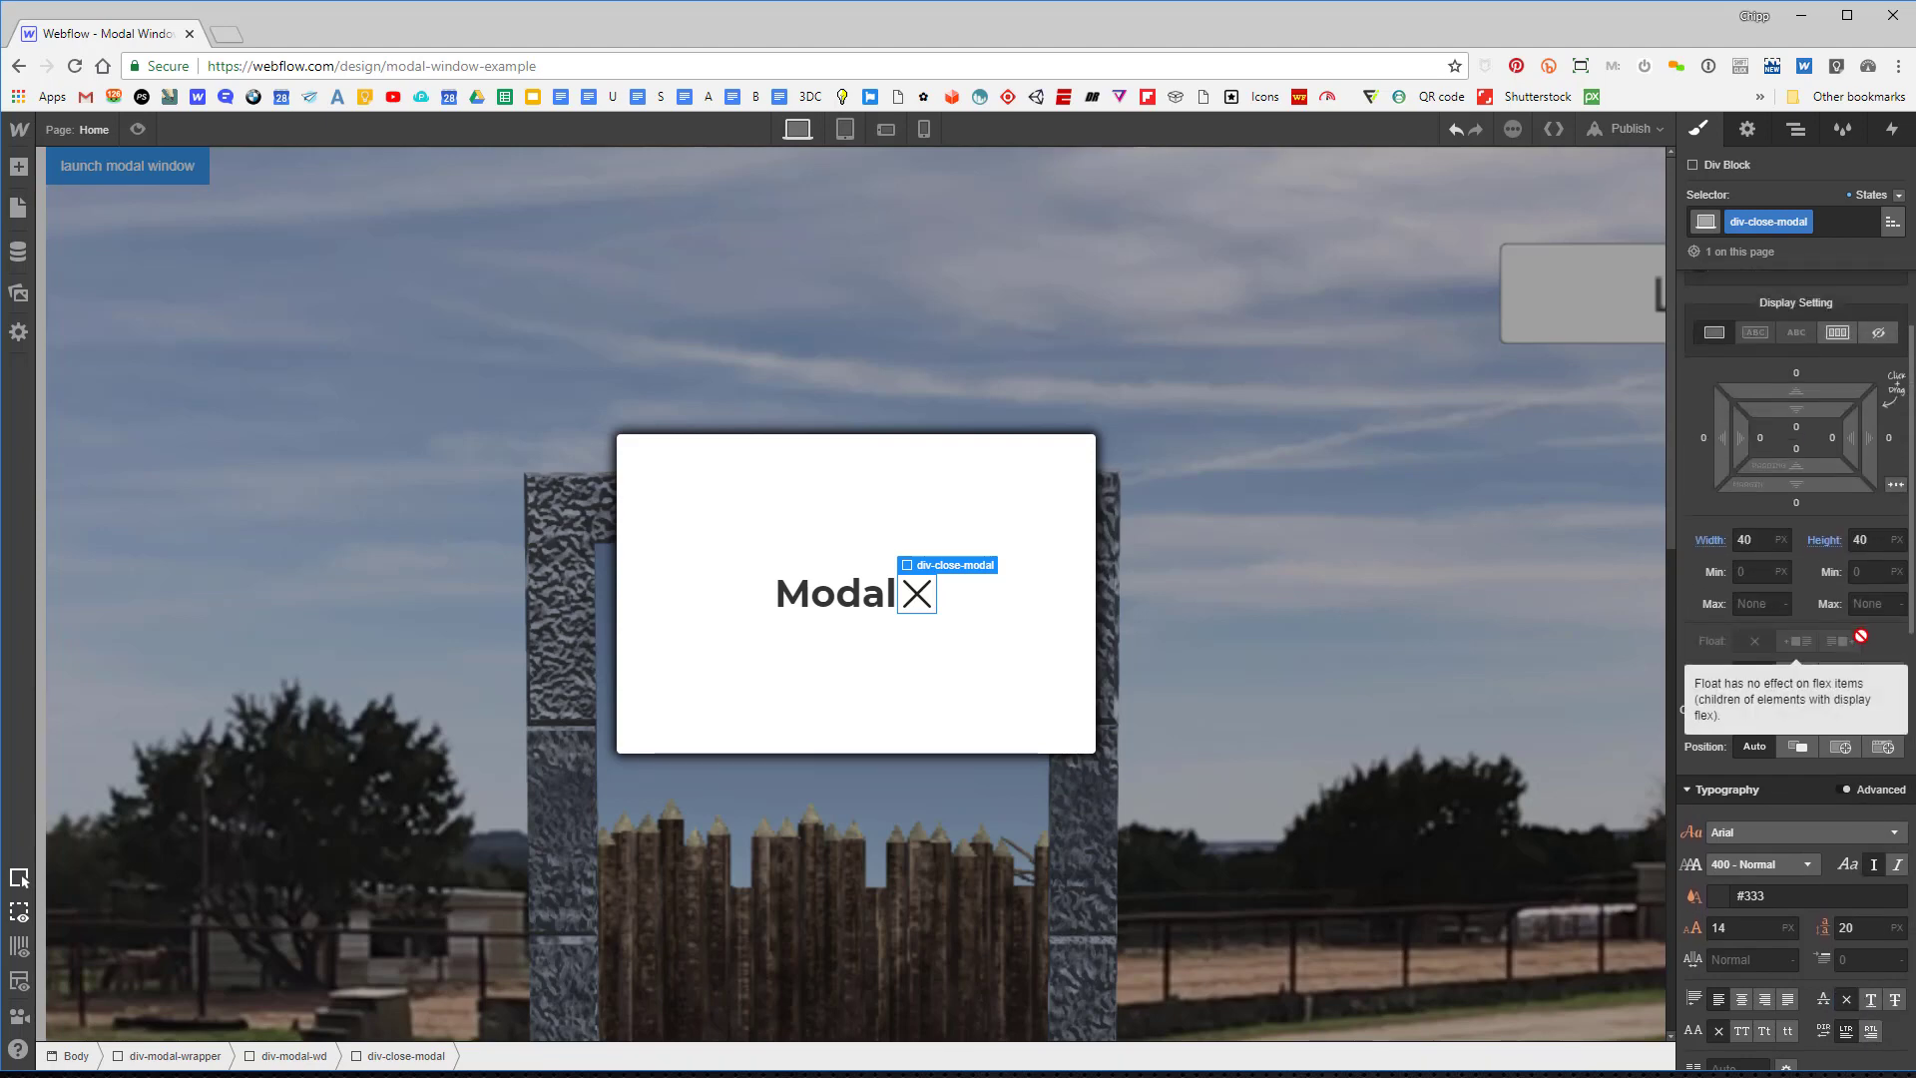
Set the div-close-modal block's position to absolute with the top-right preset.
click(1840, 747)
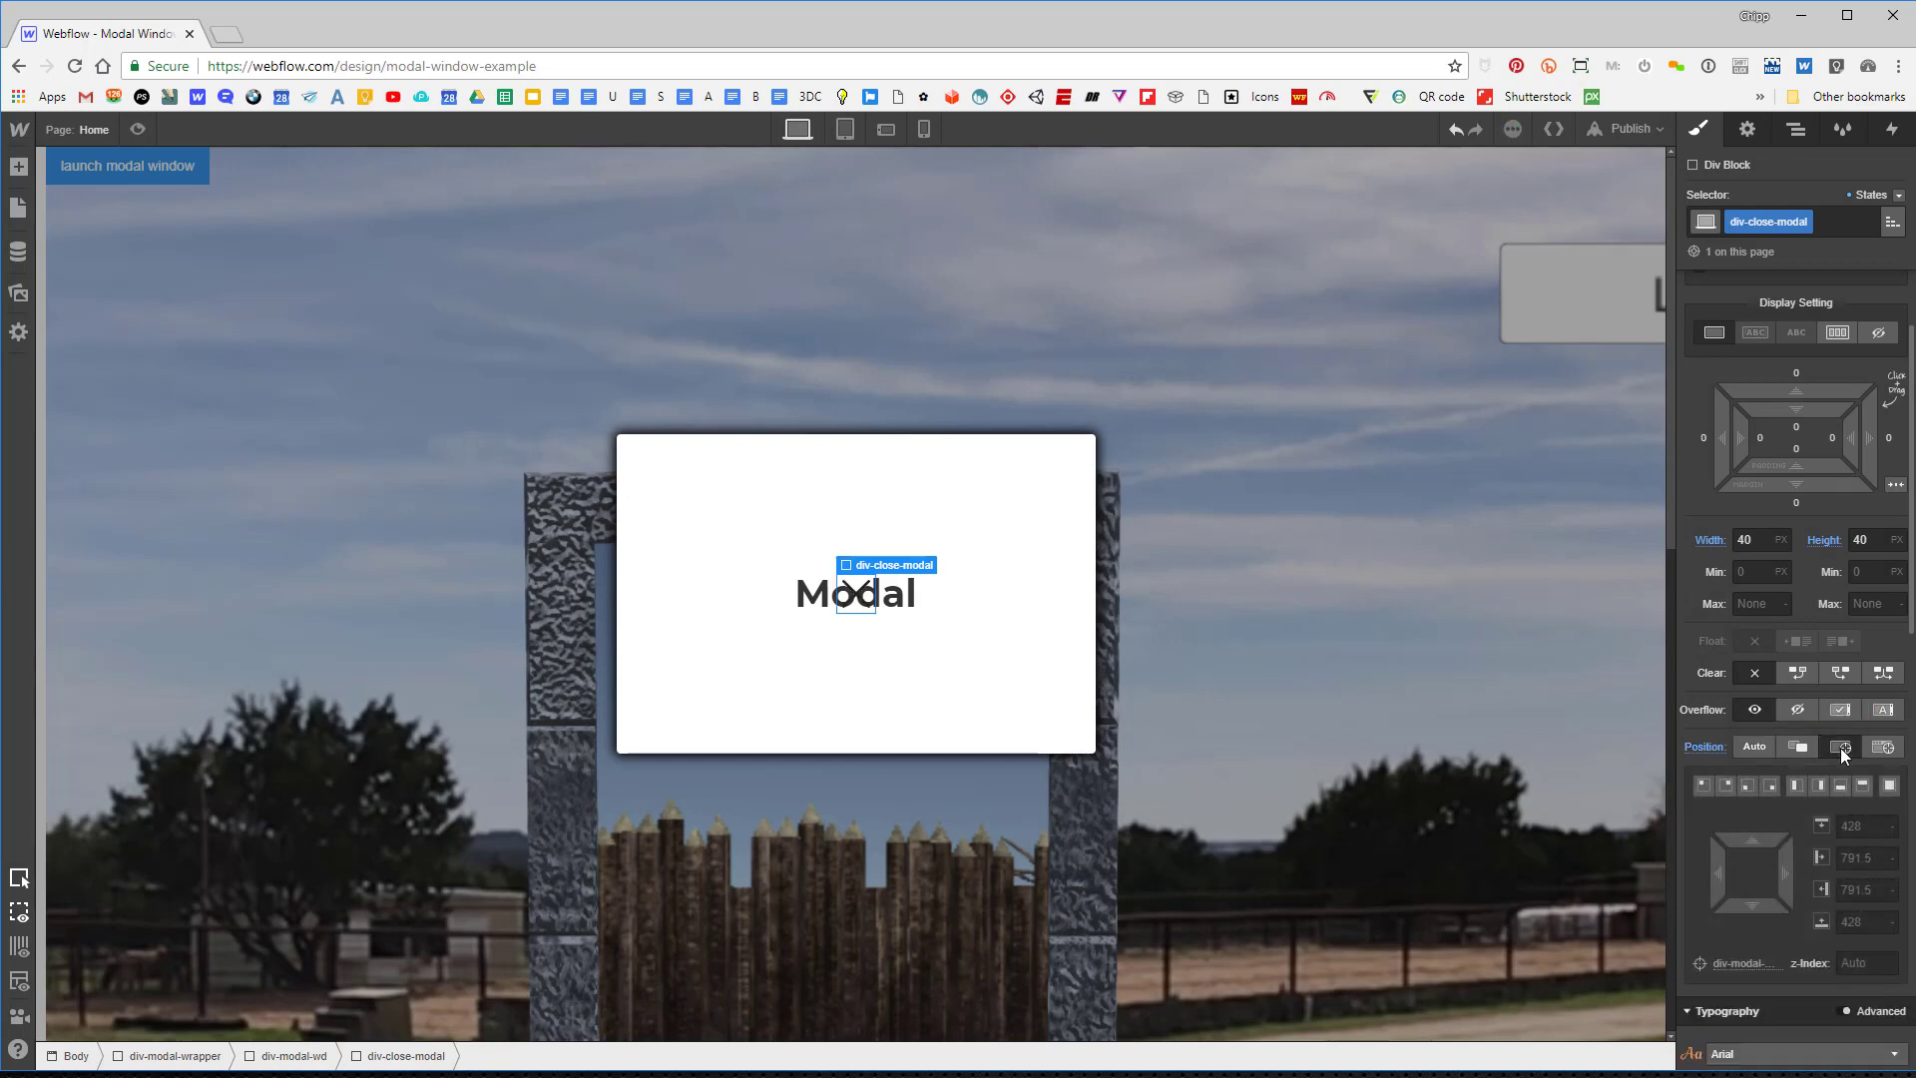
click(1726, 786)
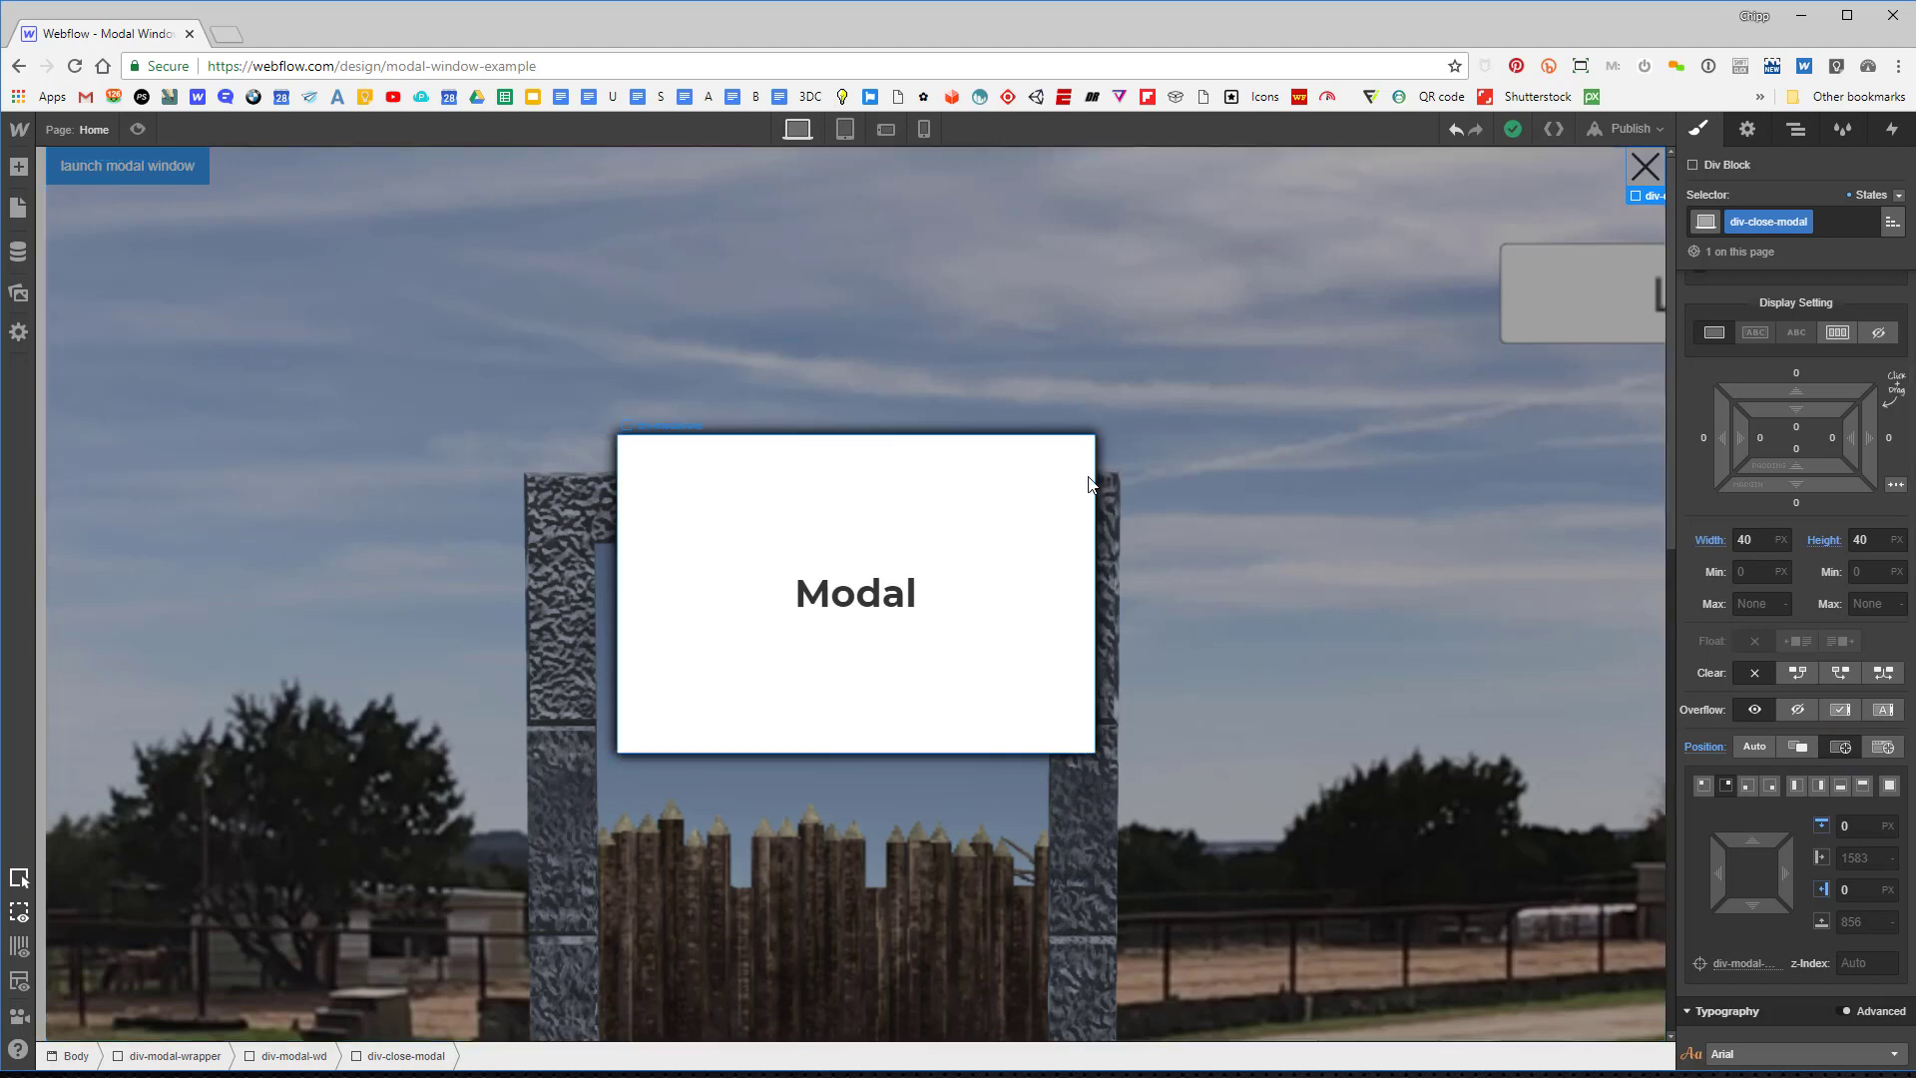
Set the div-modal-wd box's position to relative so the close block anchors to its corner.
click(1796, 129)
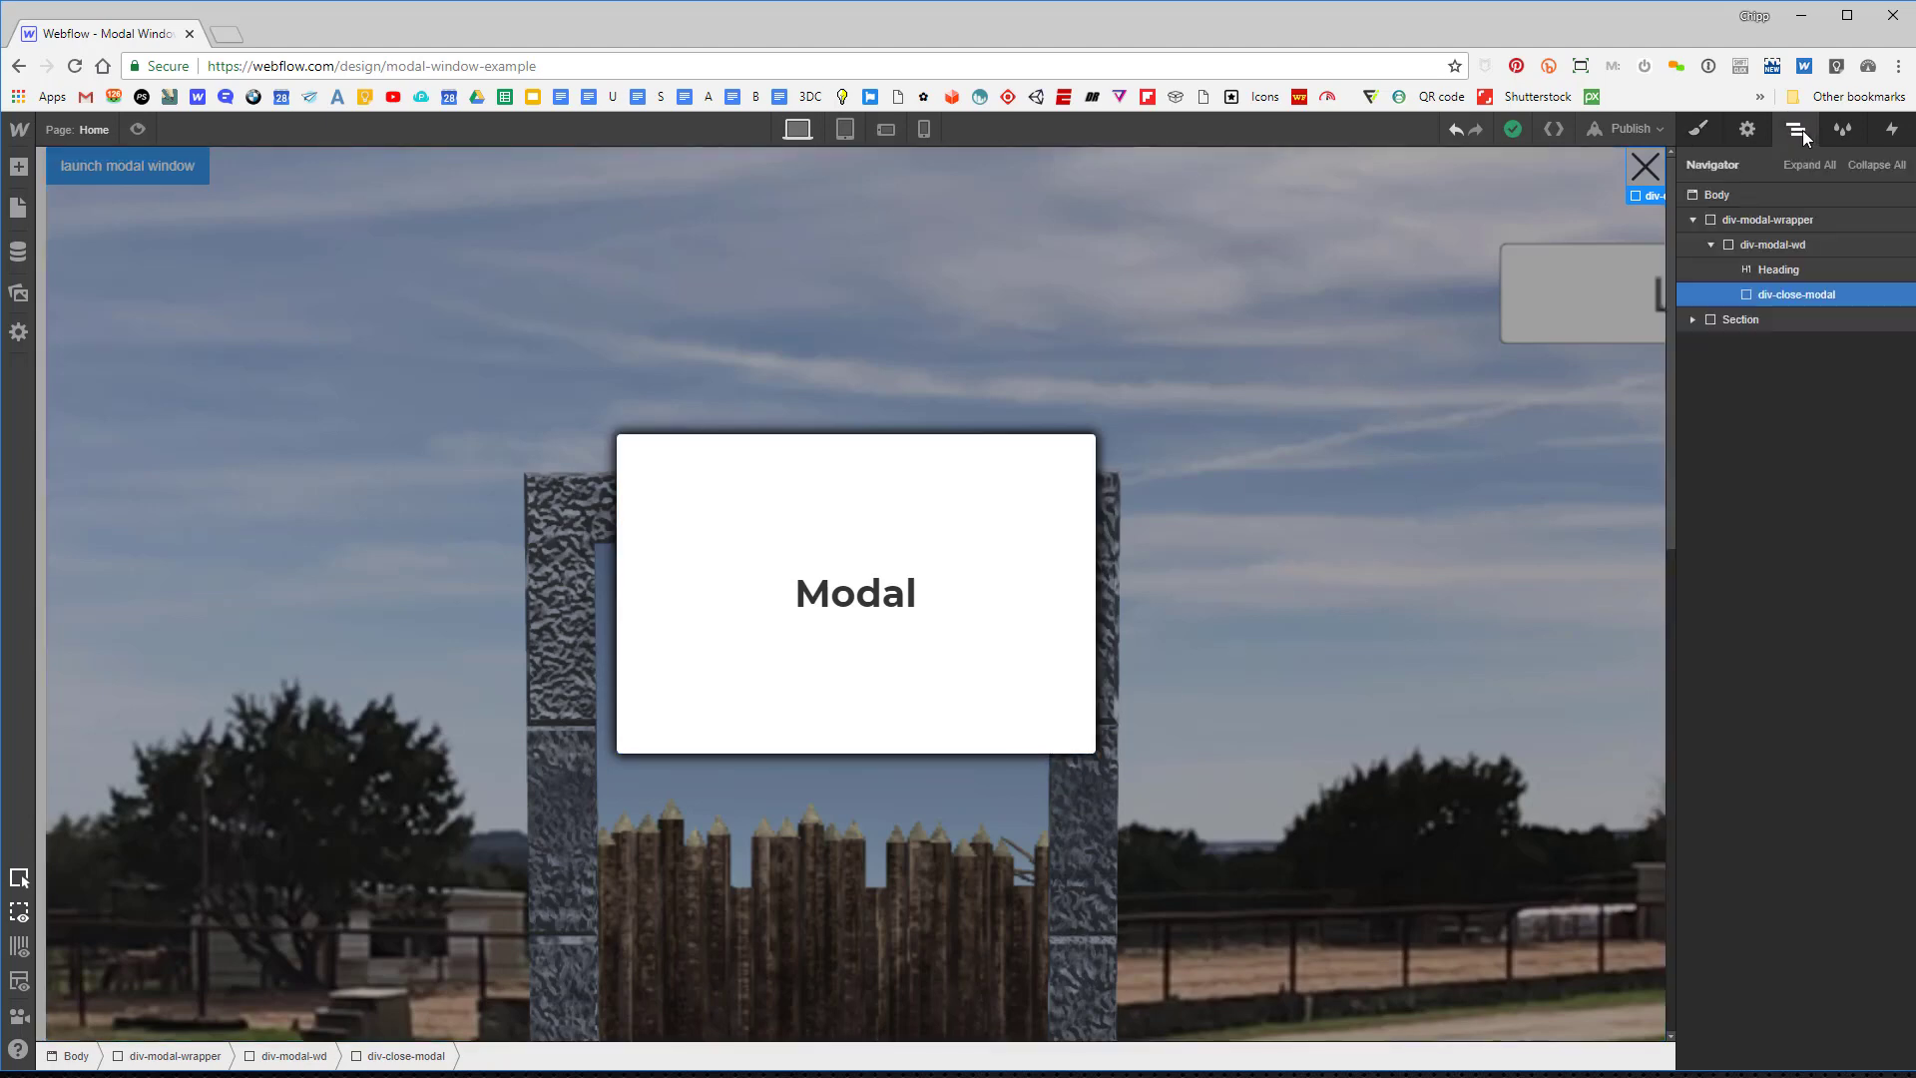
click(1769, 251)
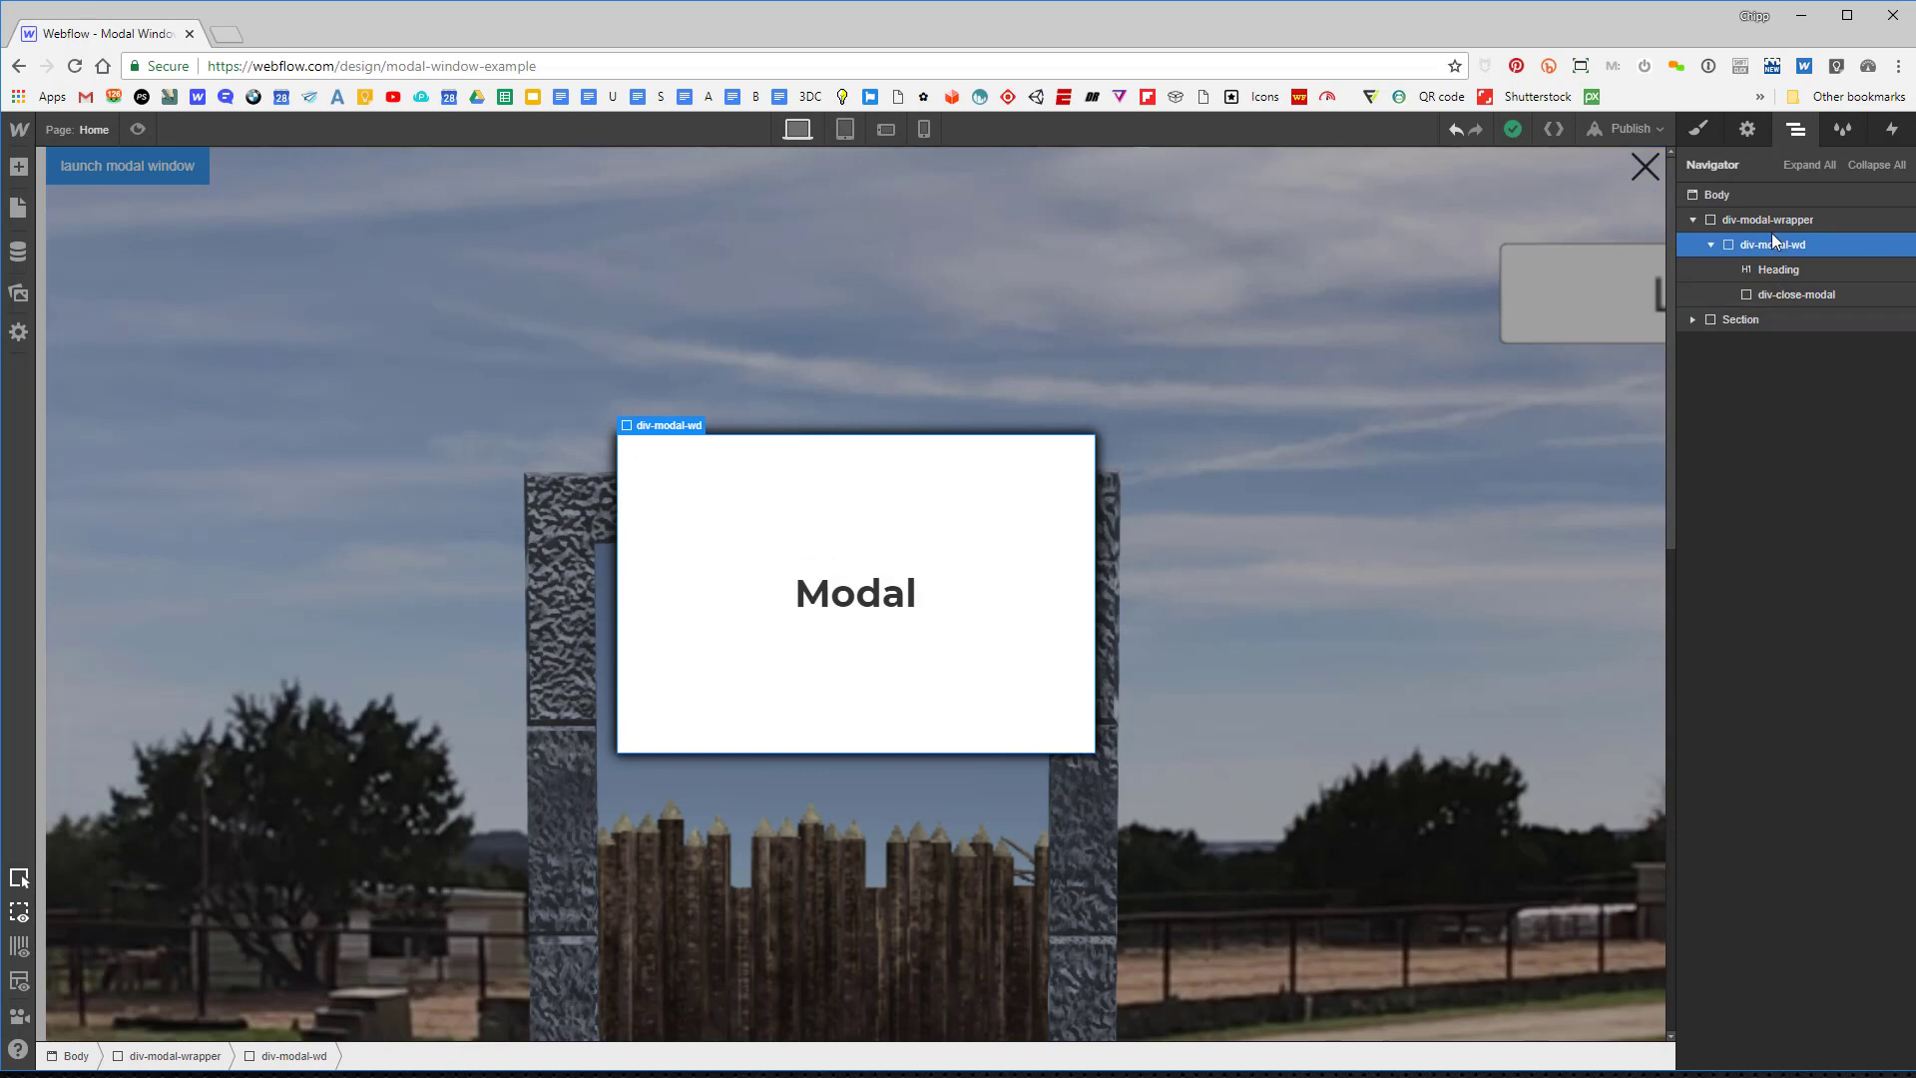
click(1770, 222)
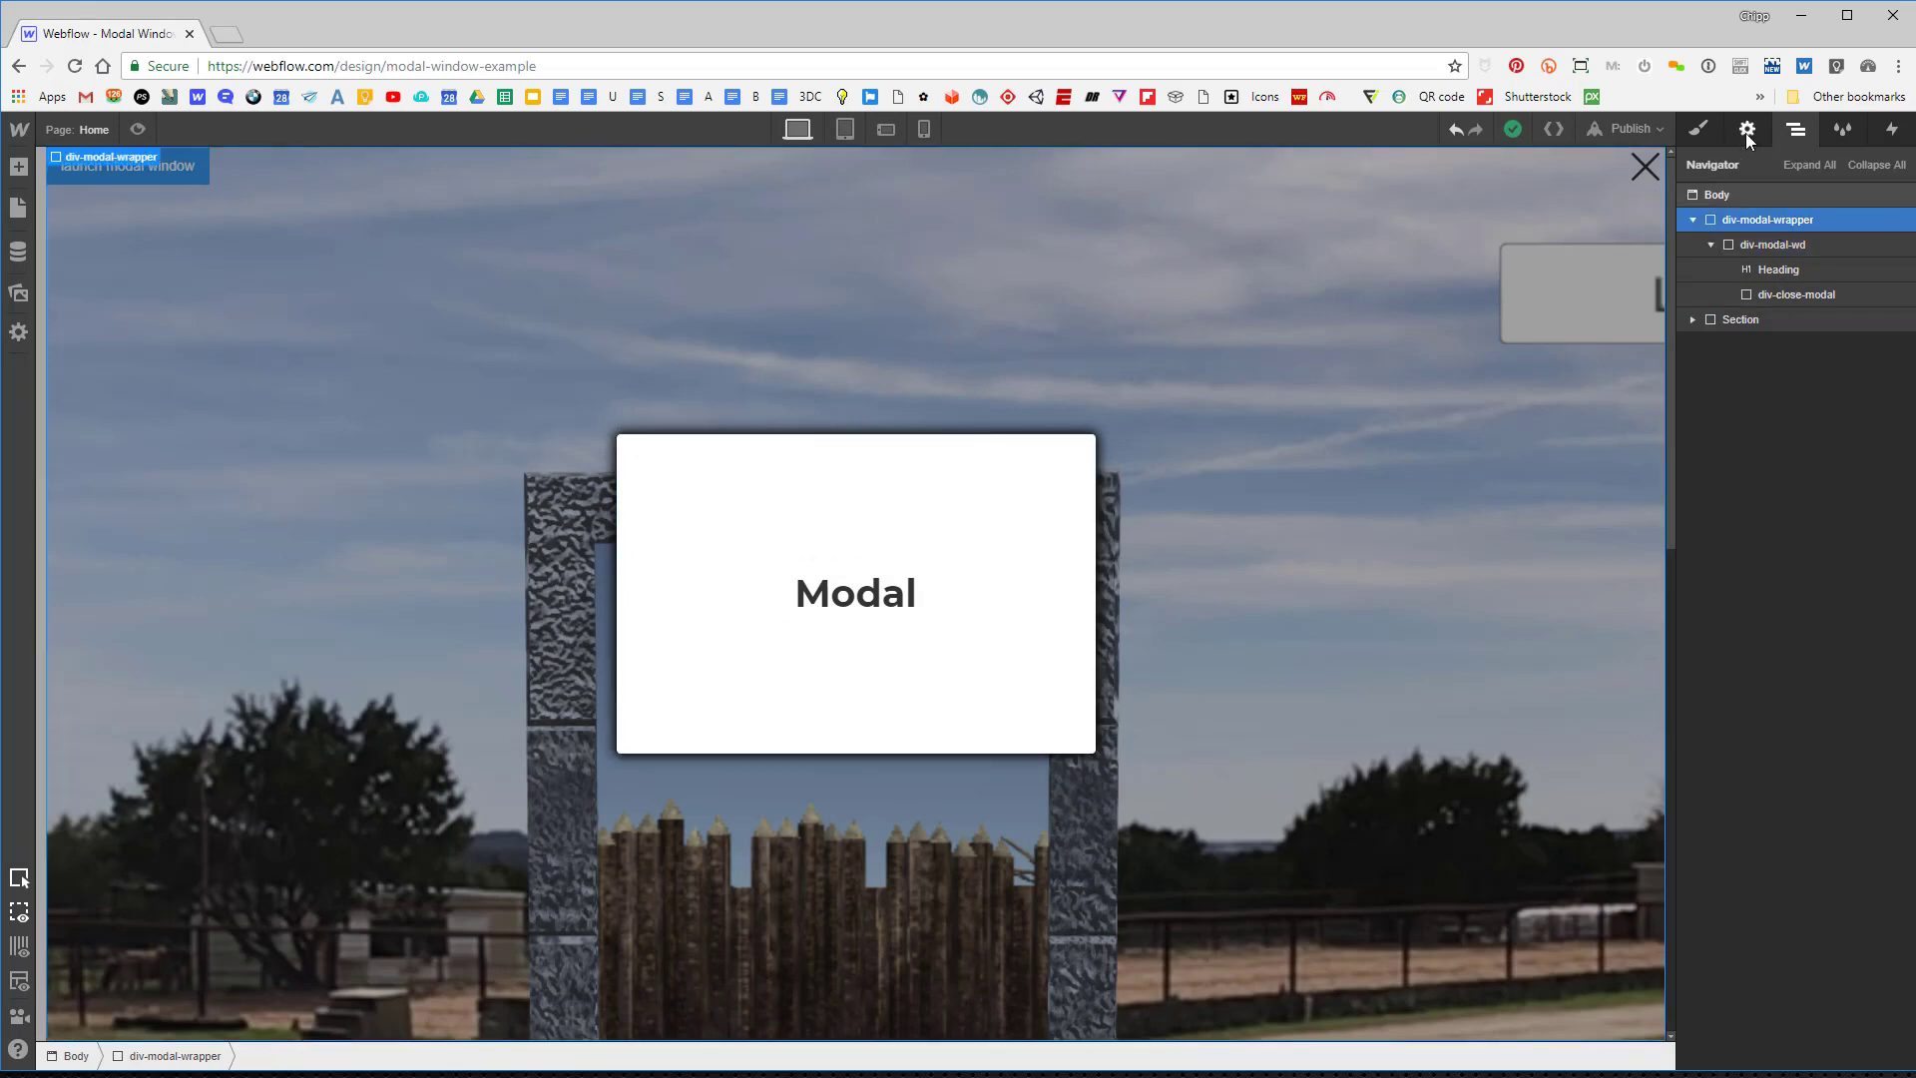
click(1007, 469)
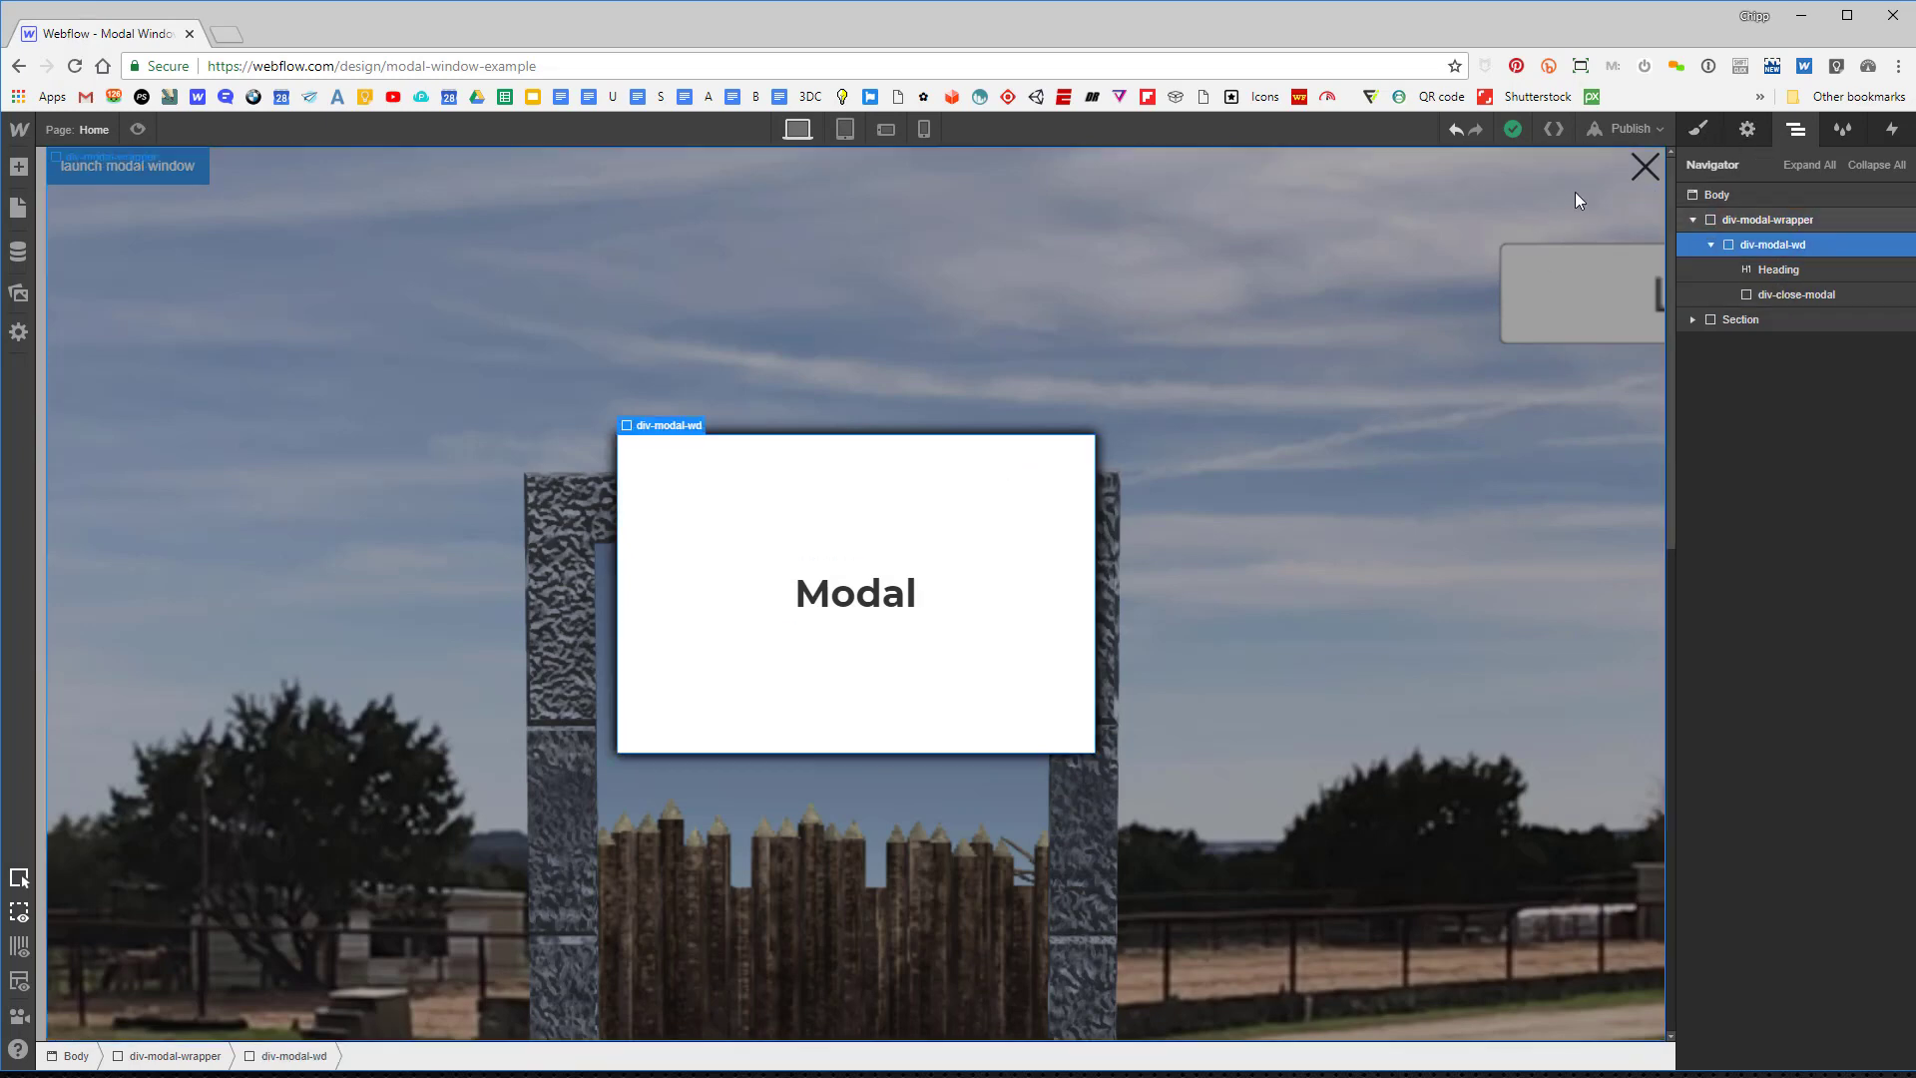
click(1698, 131)
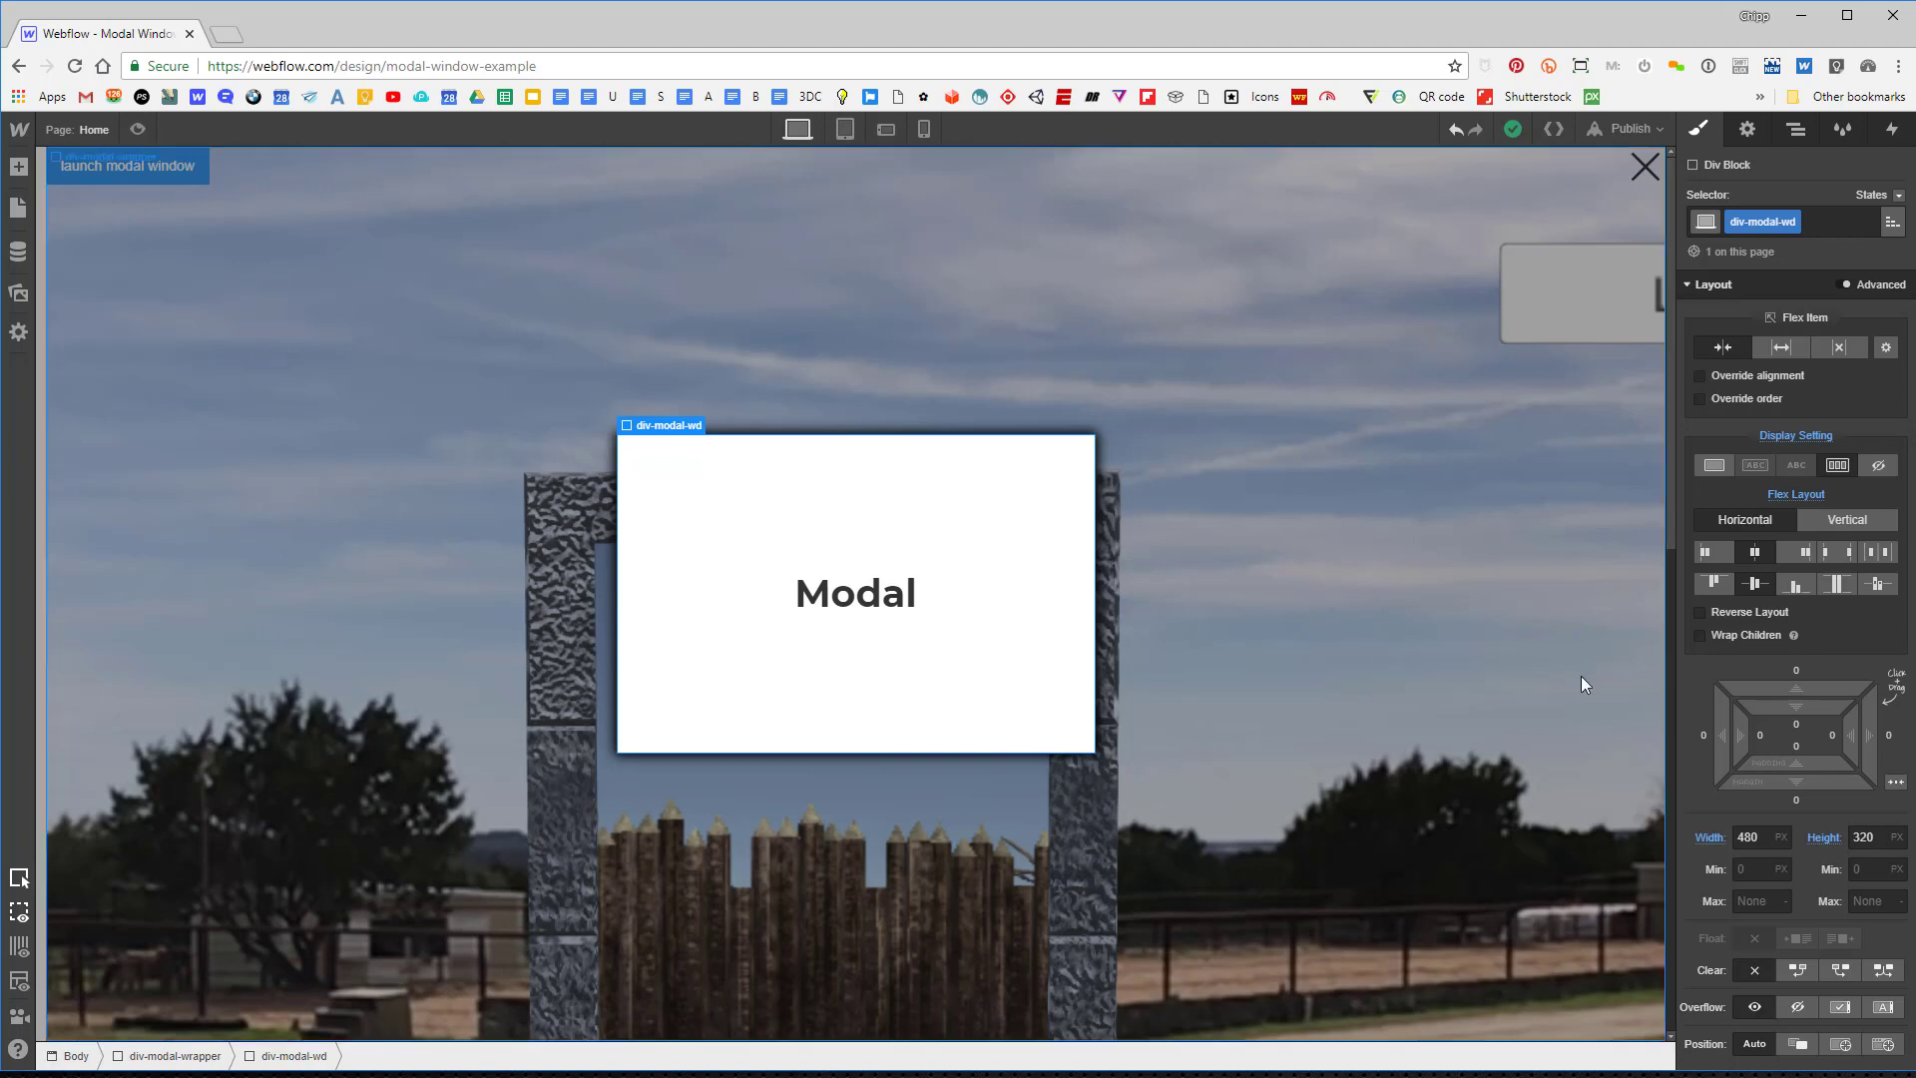
scroll(1788, 505, down, 3)
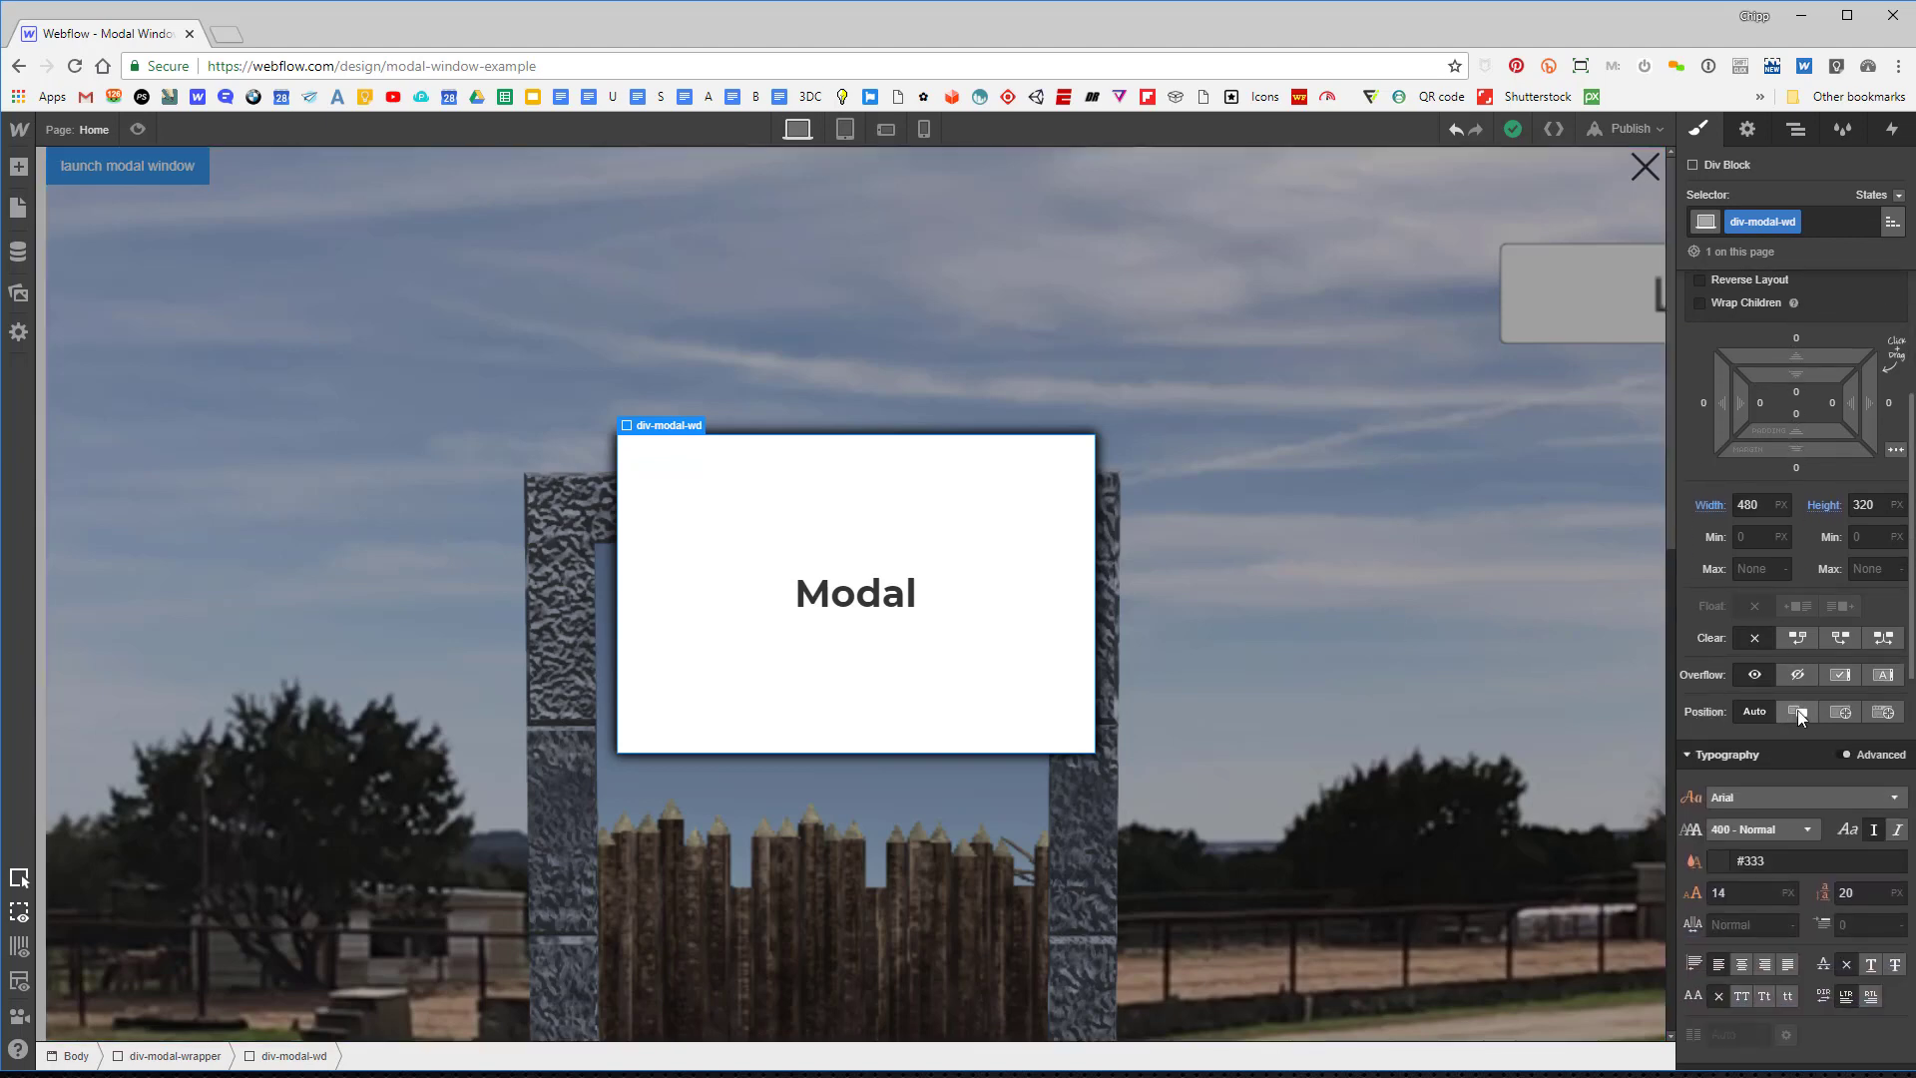
click(1798, 709)
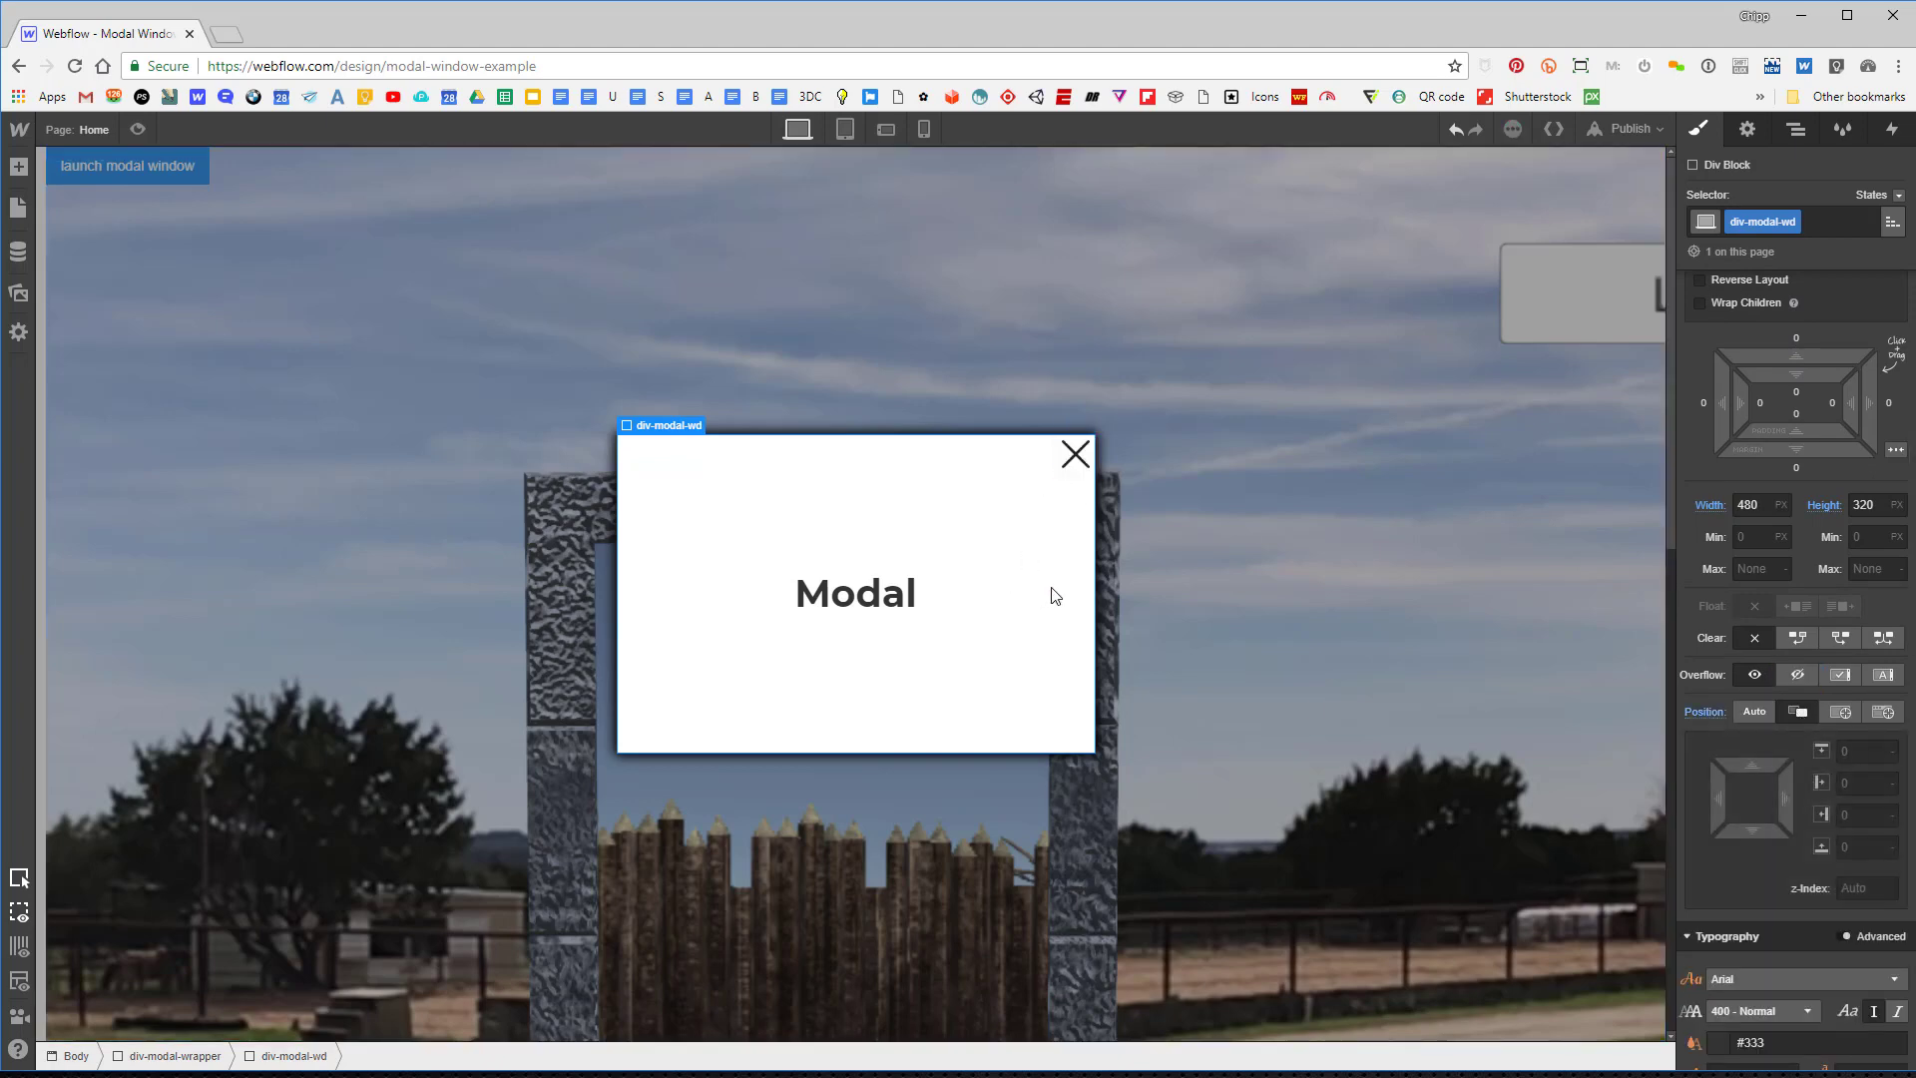
Give the div-close-modal block 10 px top and bottom margins and a right margin of about 10 px.
click(1066, 445)
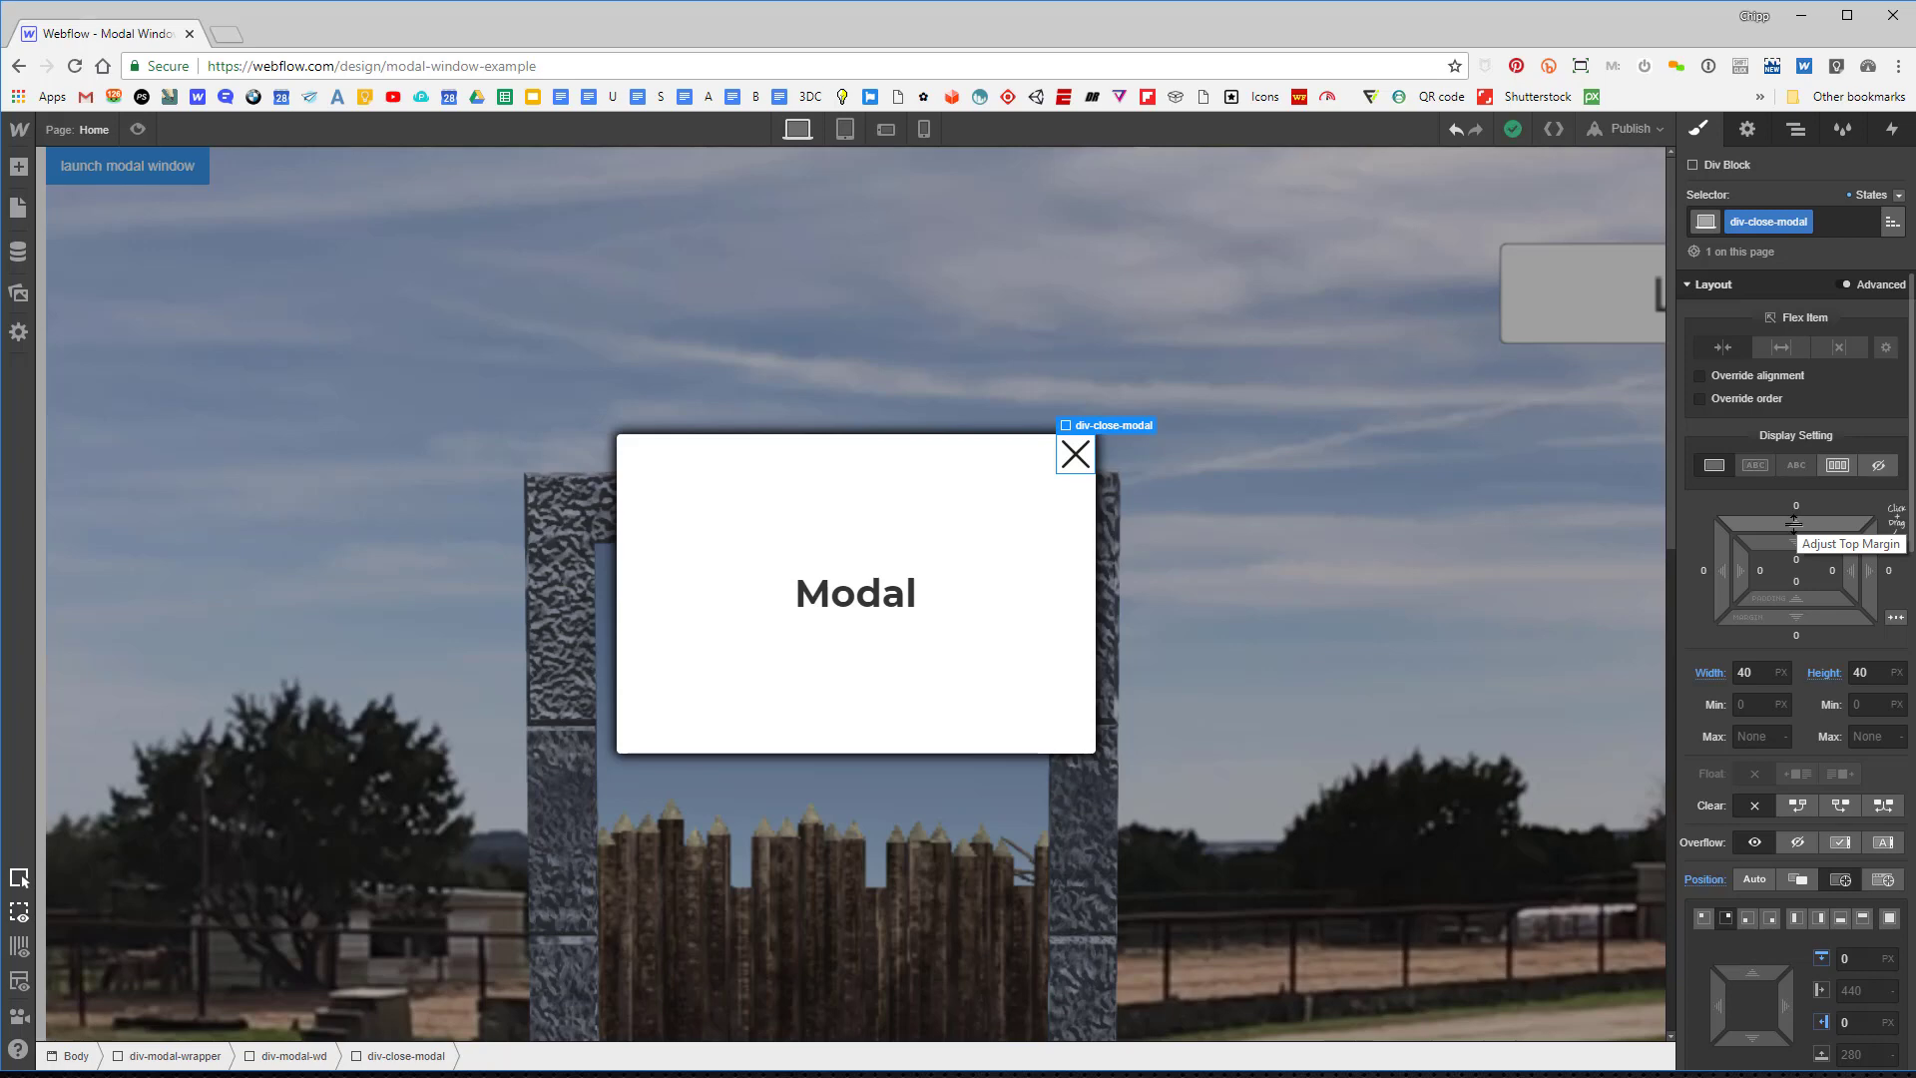
drag(1796, 522, 1839, 496)
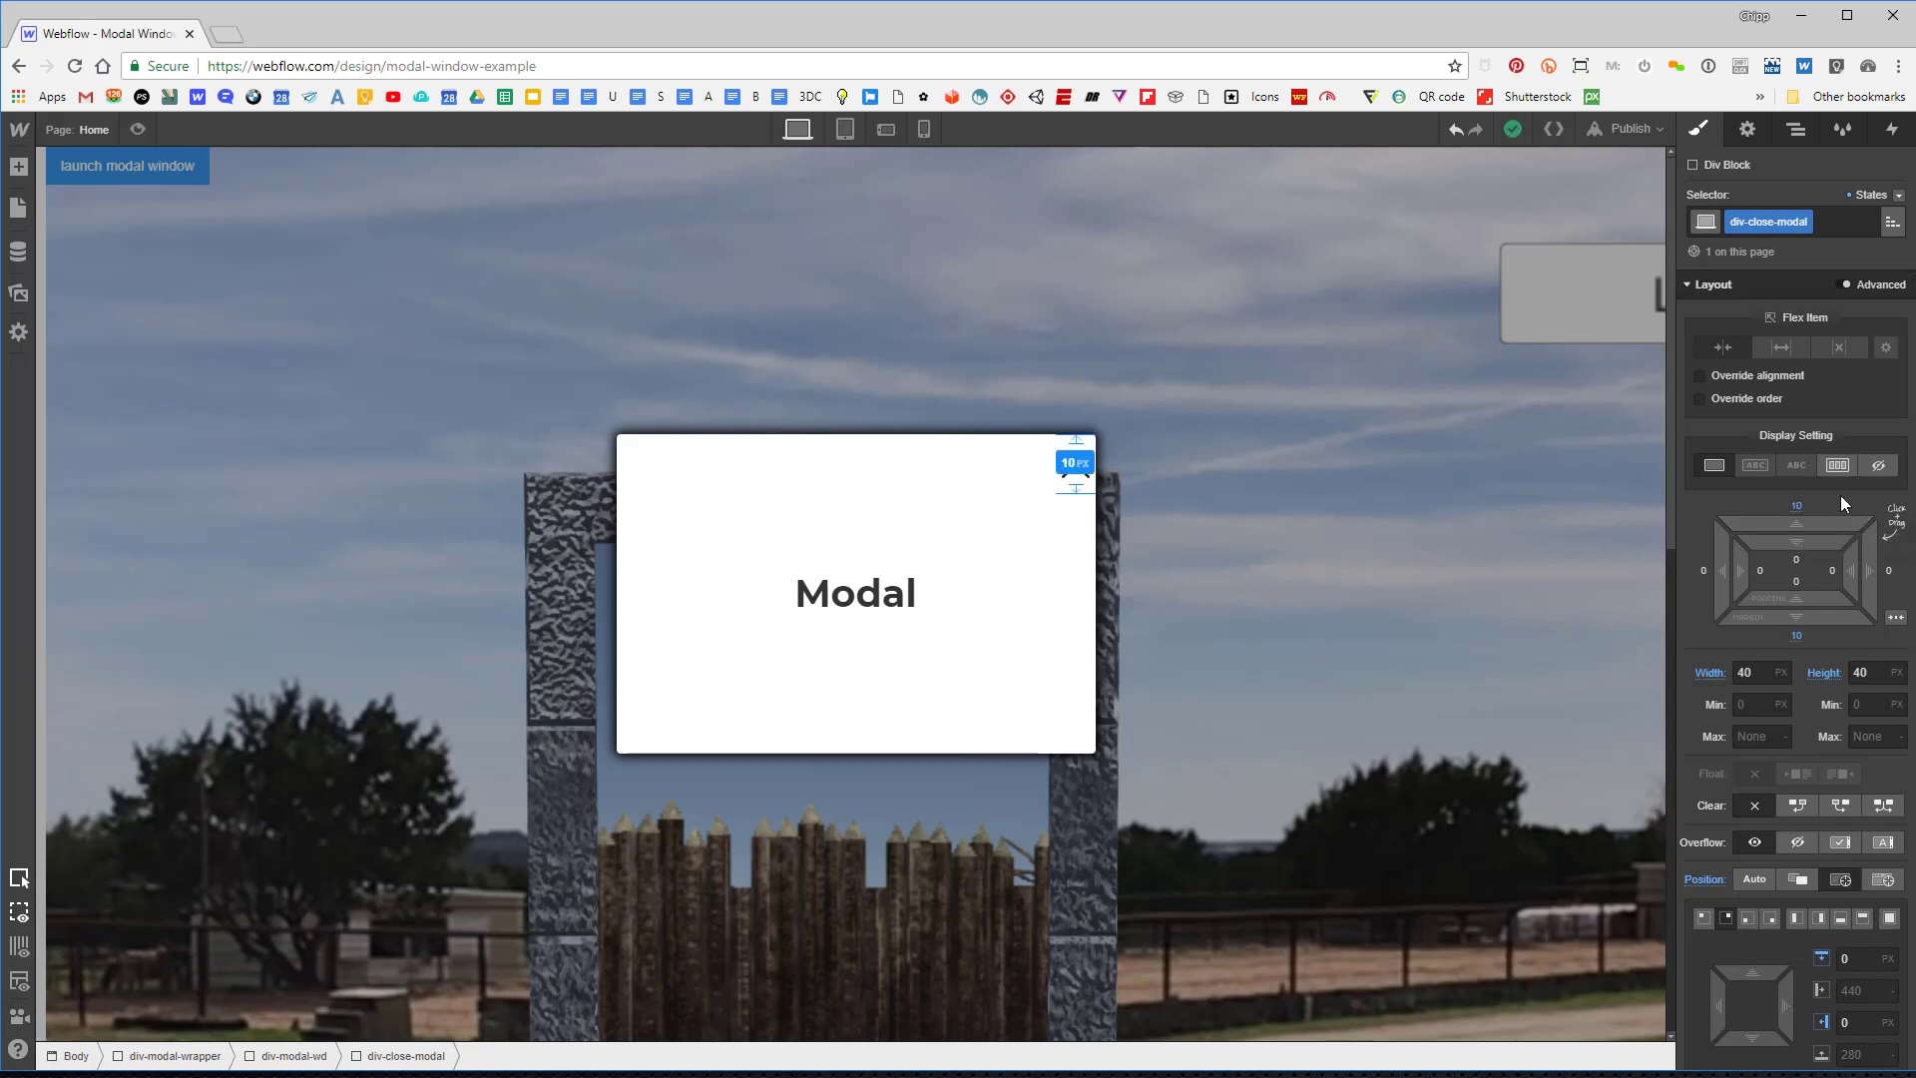
drag(1871, 569, 1901, 592)
click(1023, 541)
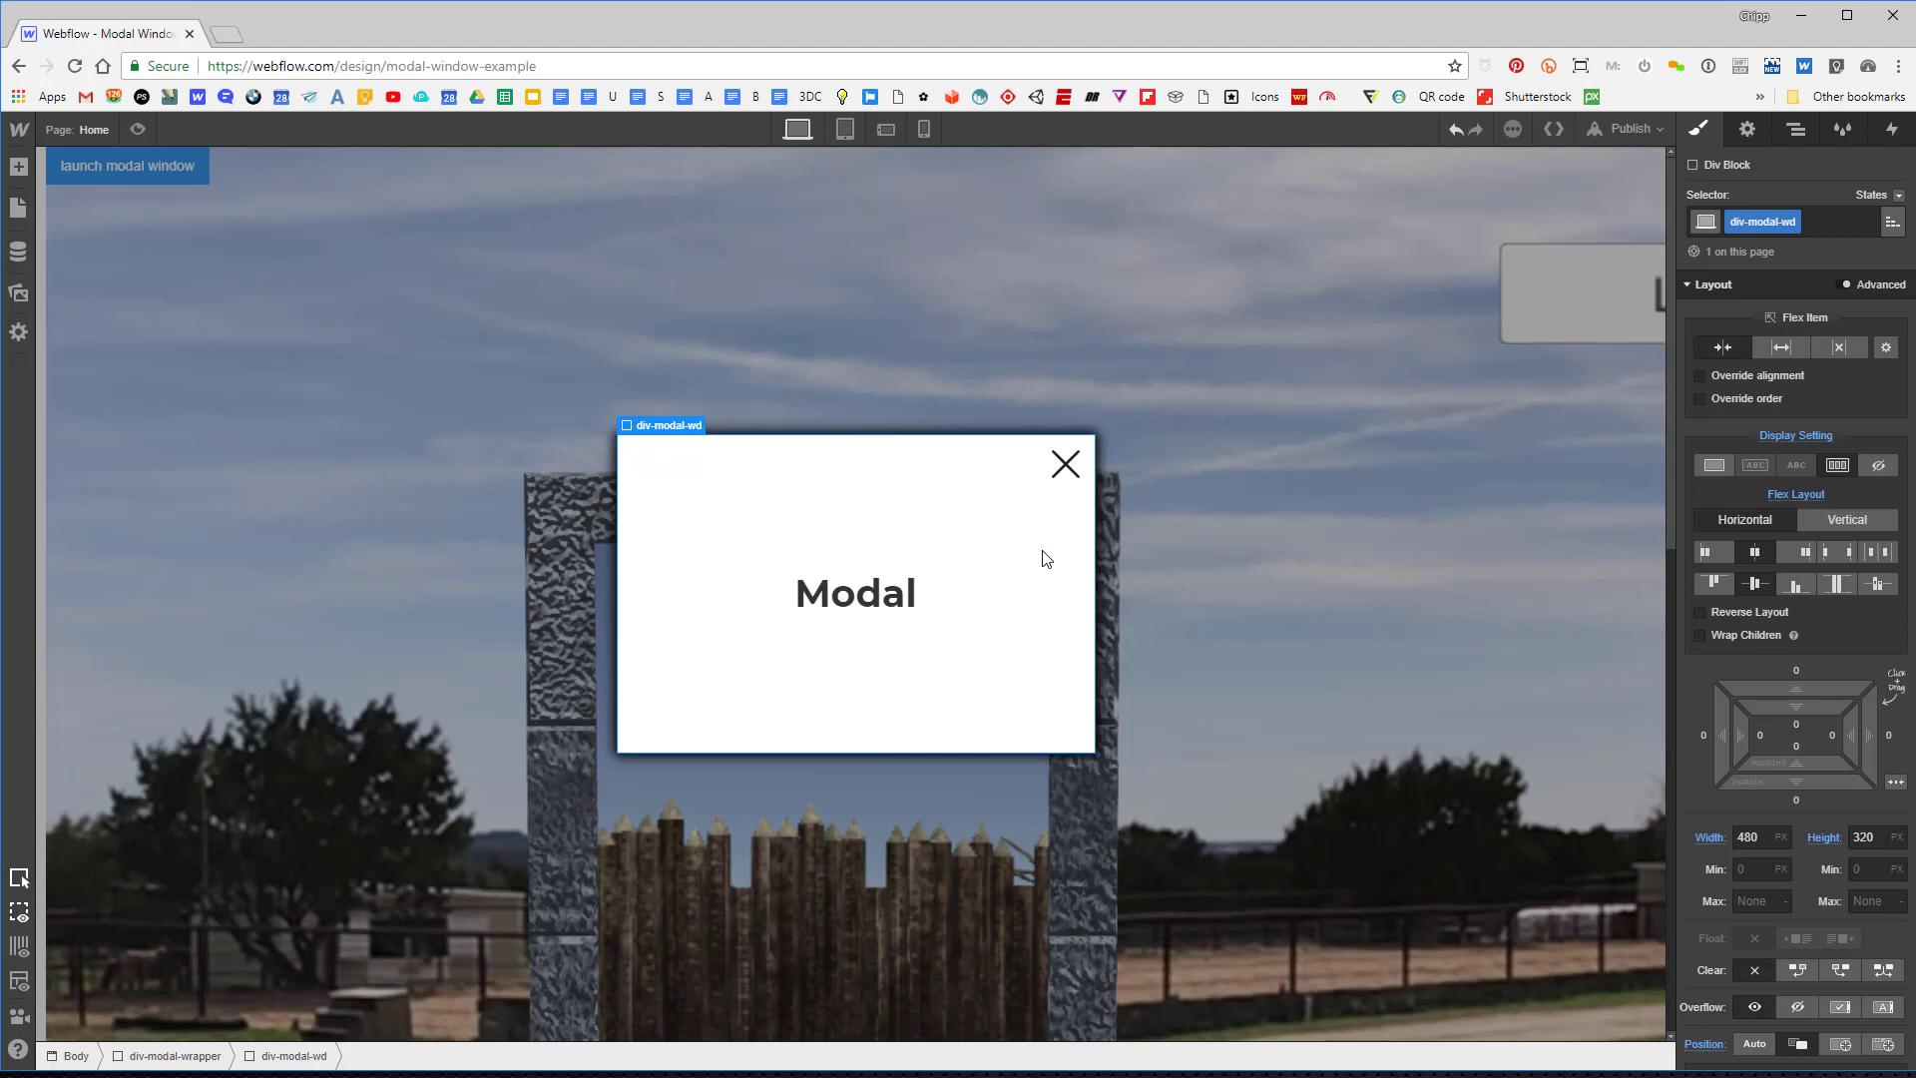
Add a Mouse Click (Tap) element trigger to the launch modal window link inside the Section.
click(1795, 130)
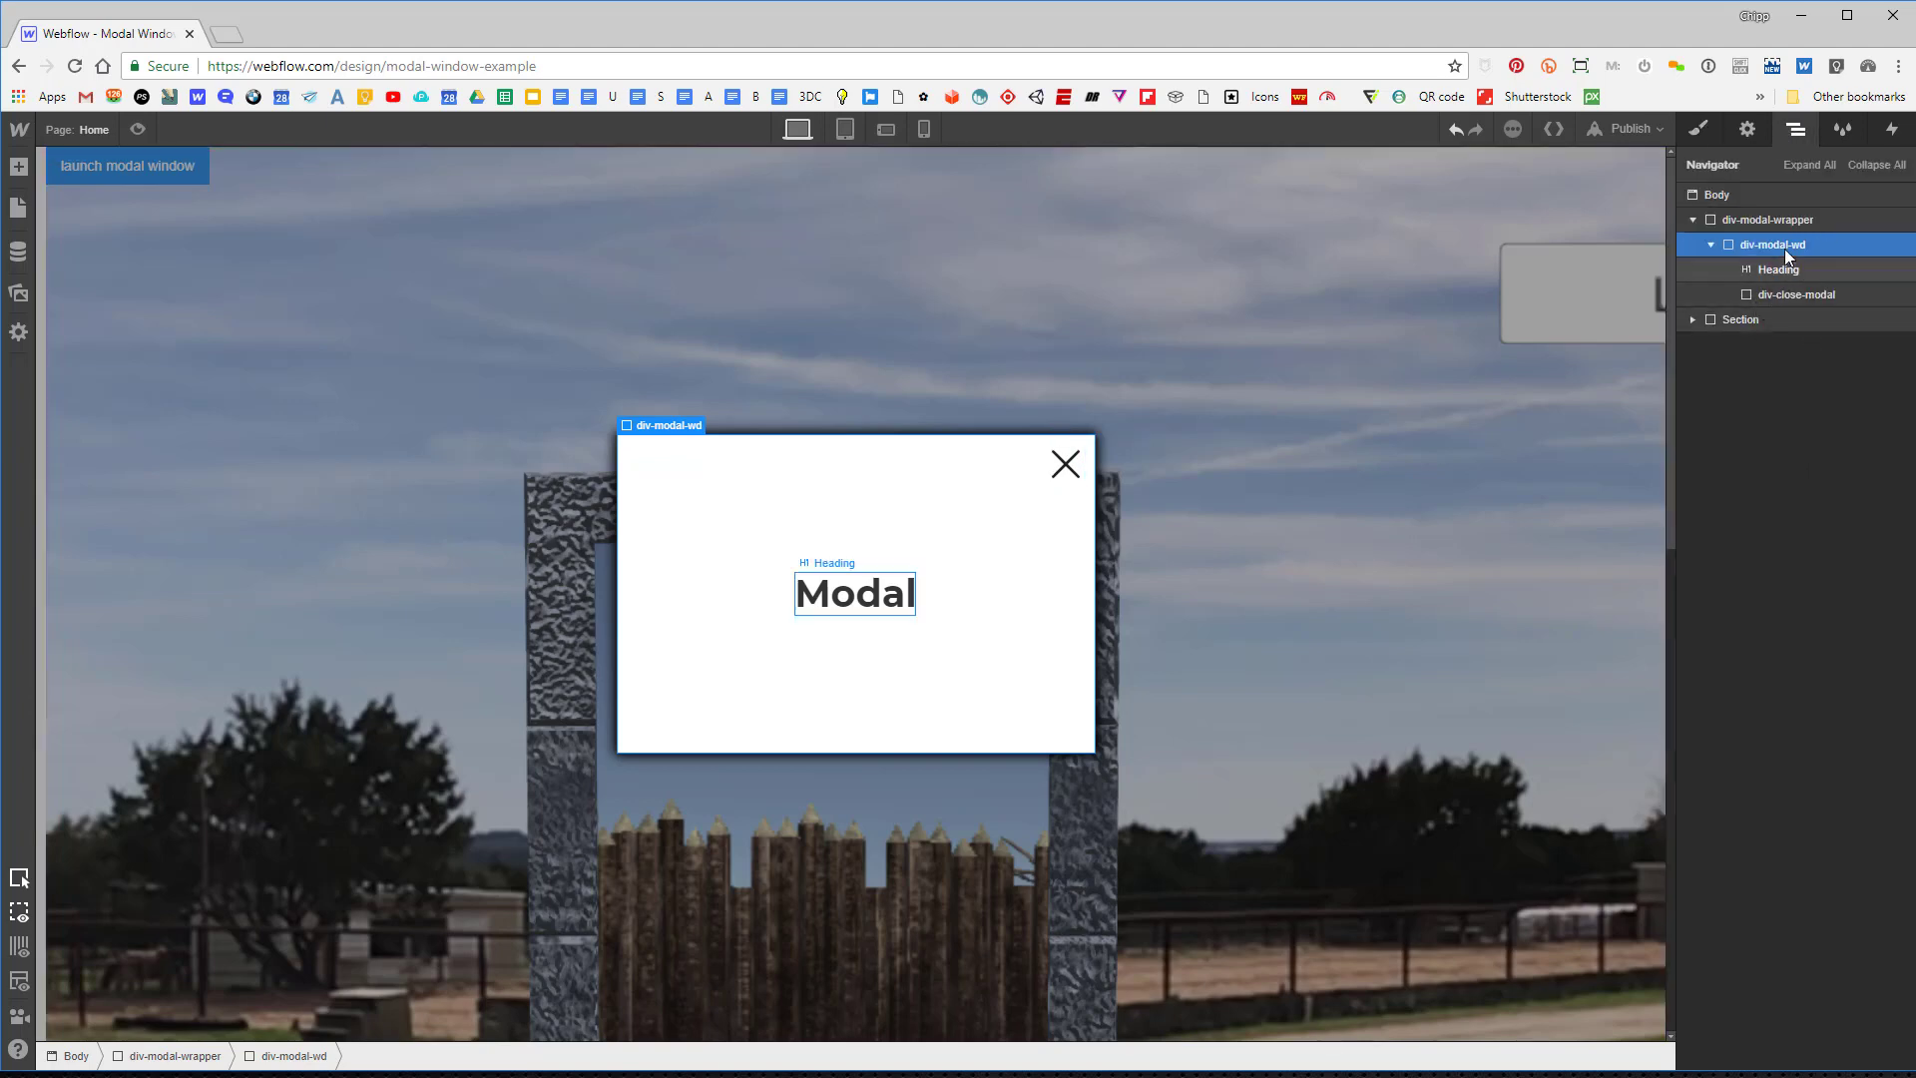
click(1693, 320)
click(1759, 347)
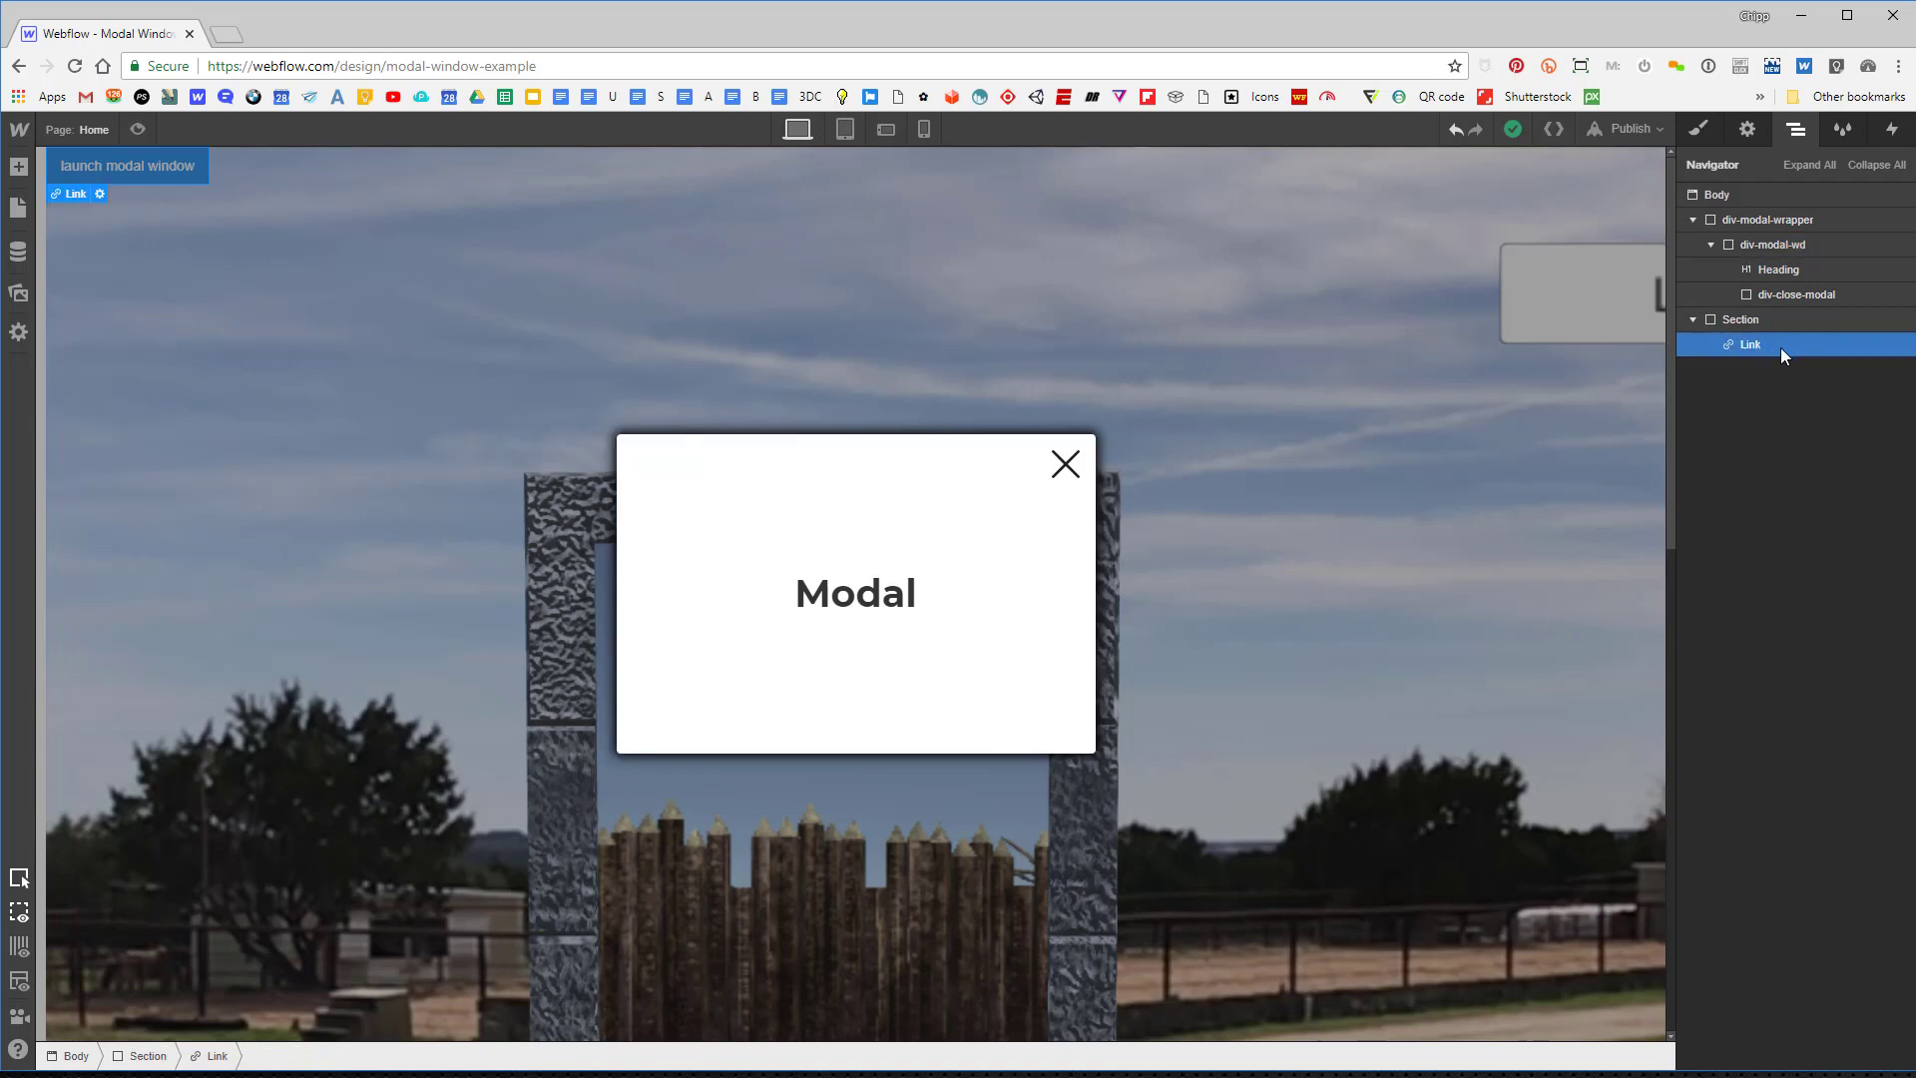
click(1748, 129)
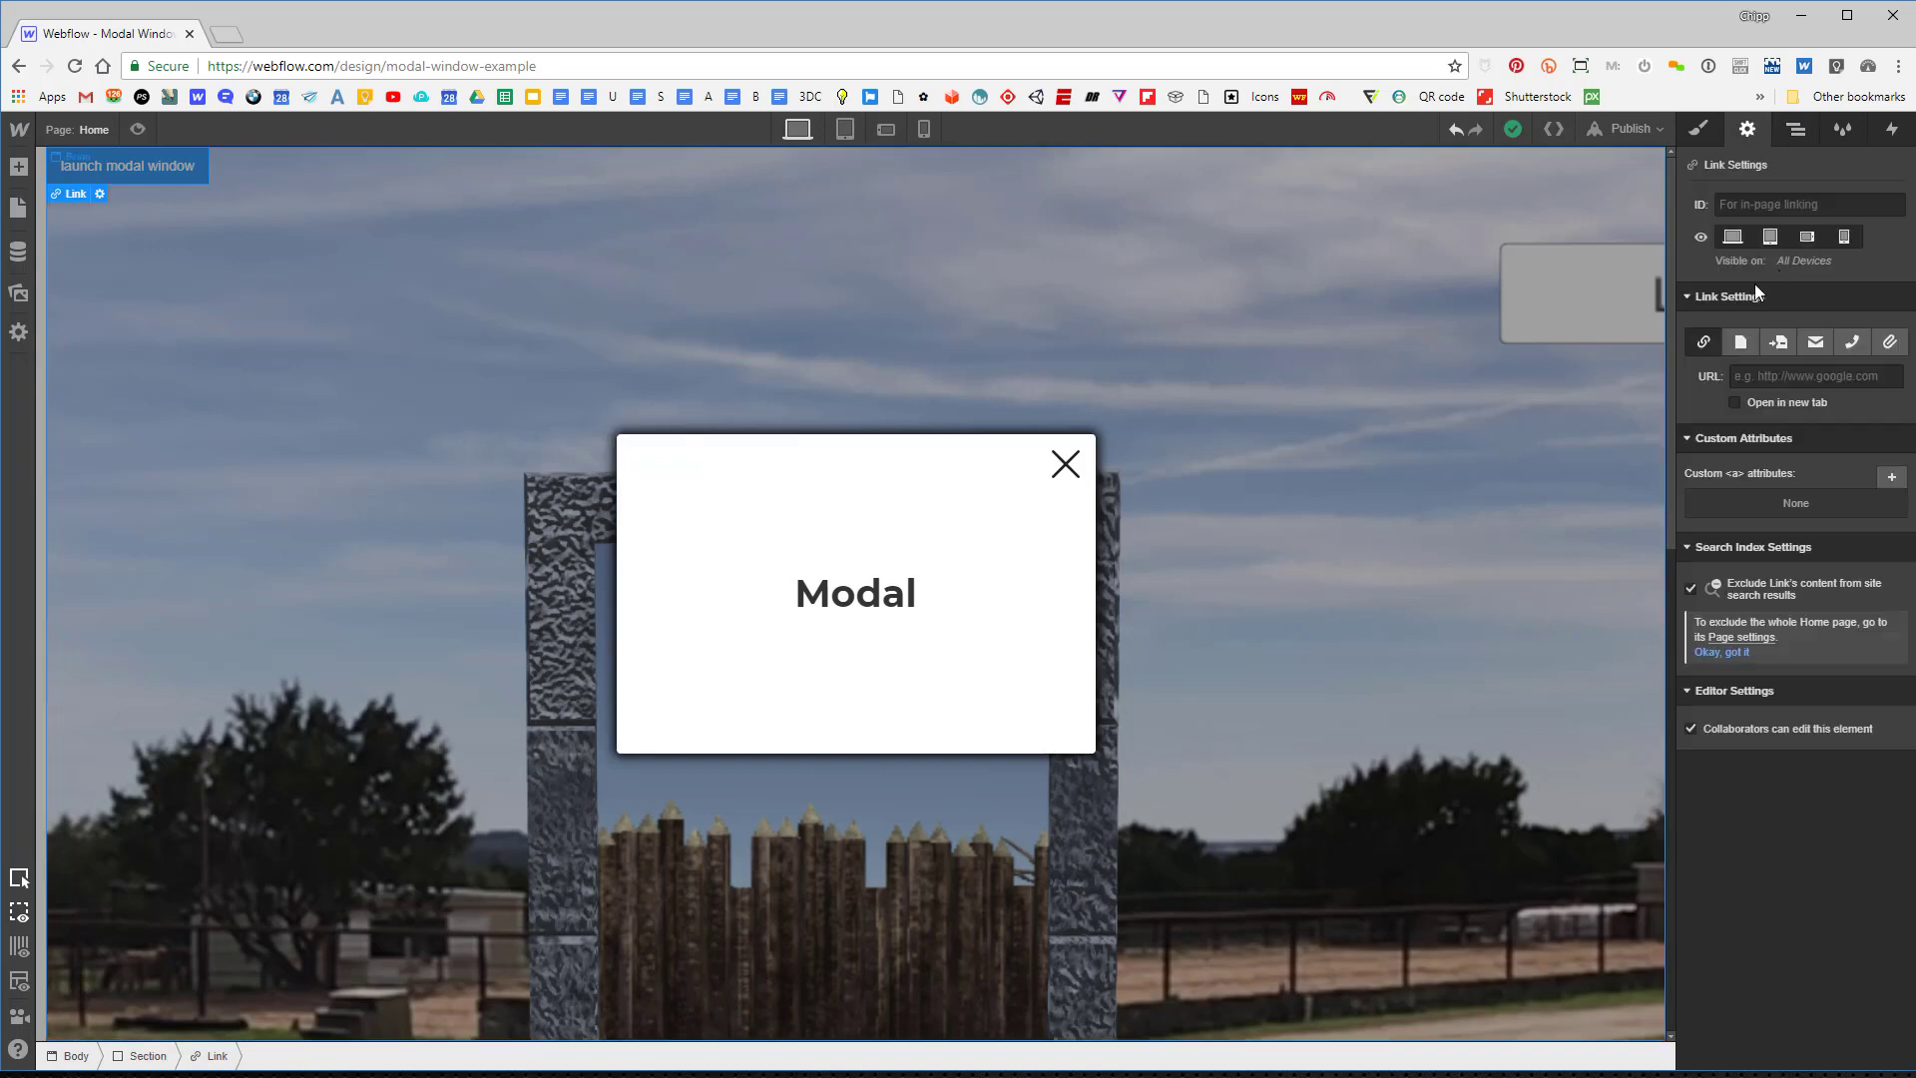
click(1894, 131)
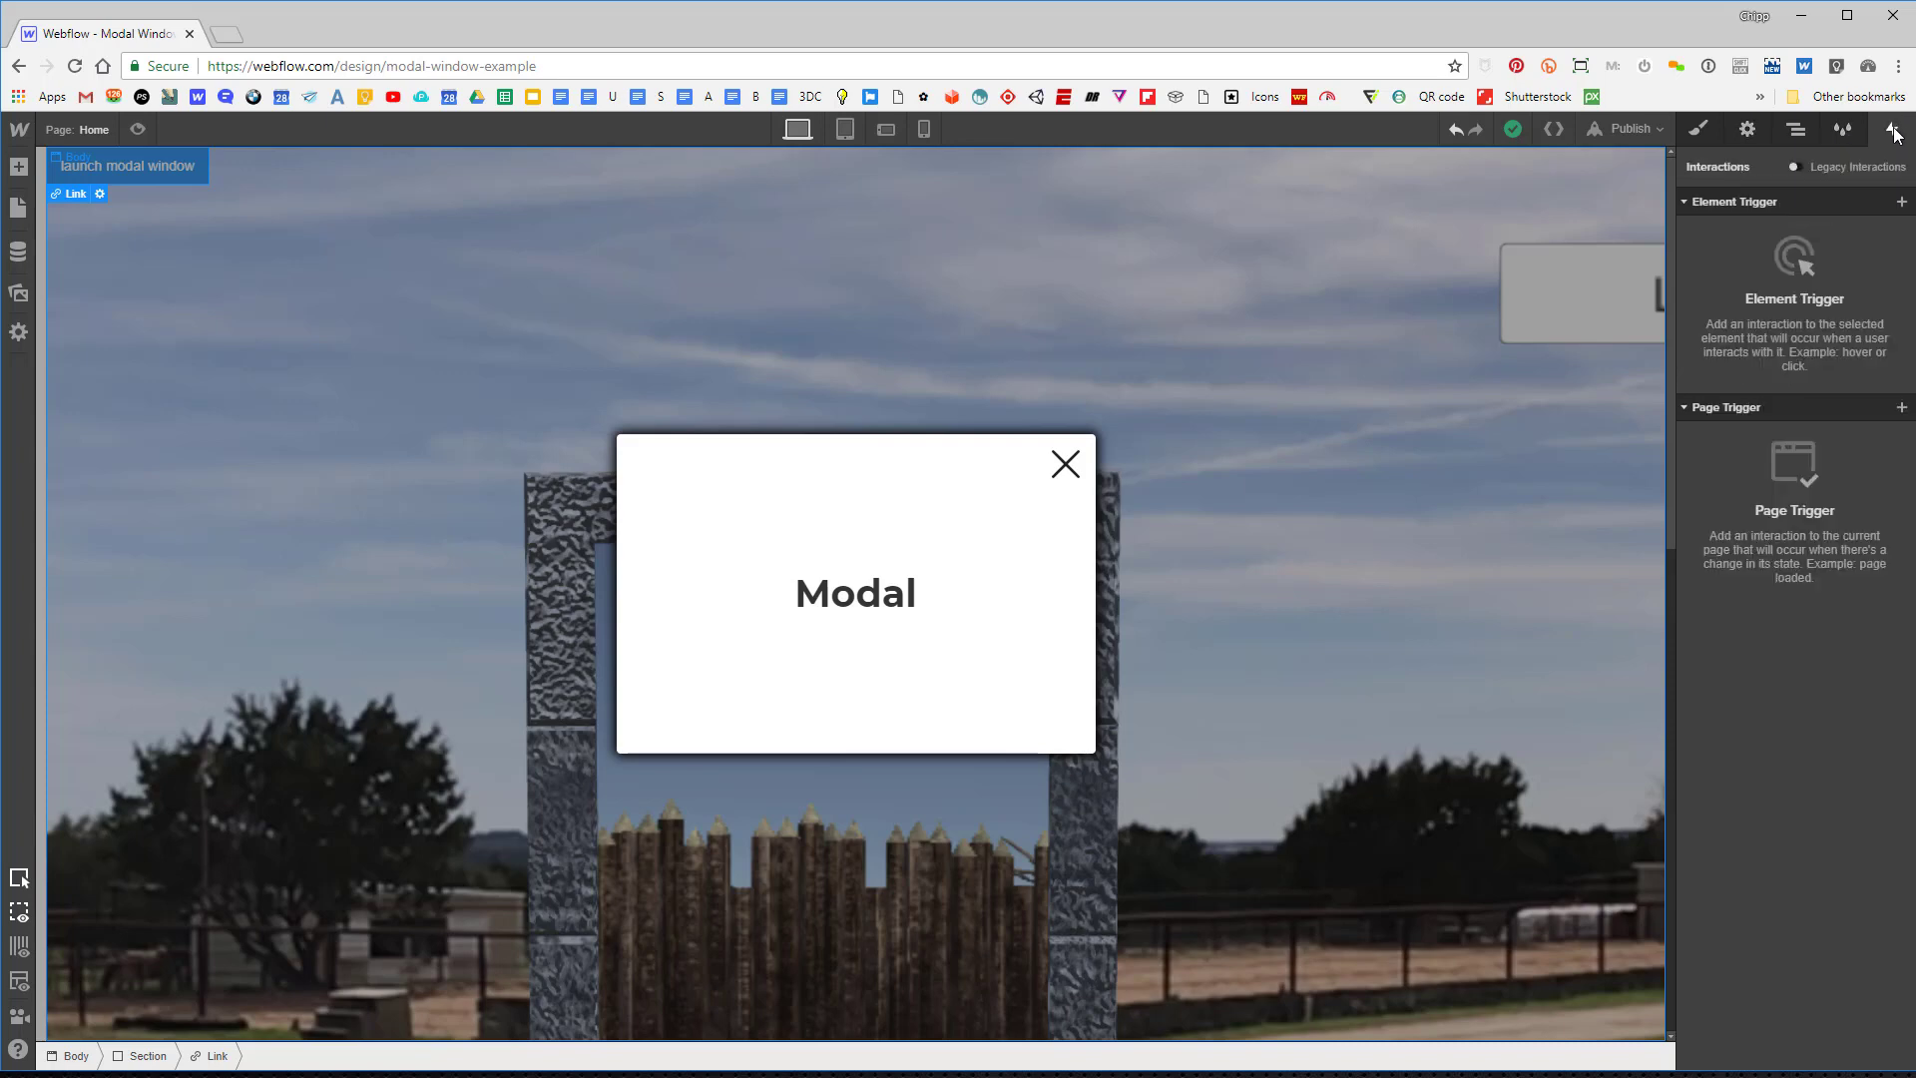
click(1901, 201)
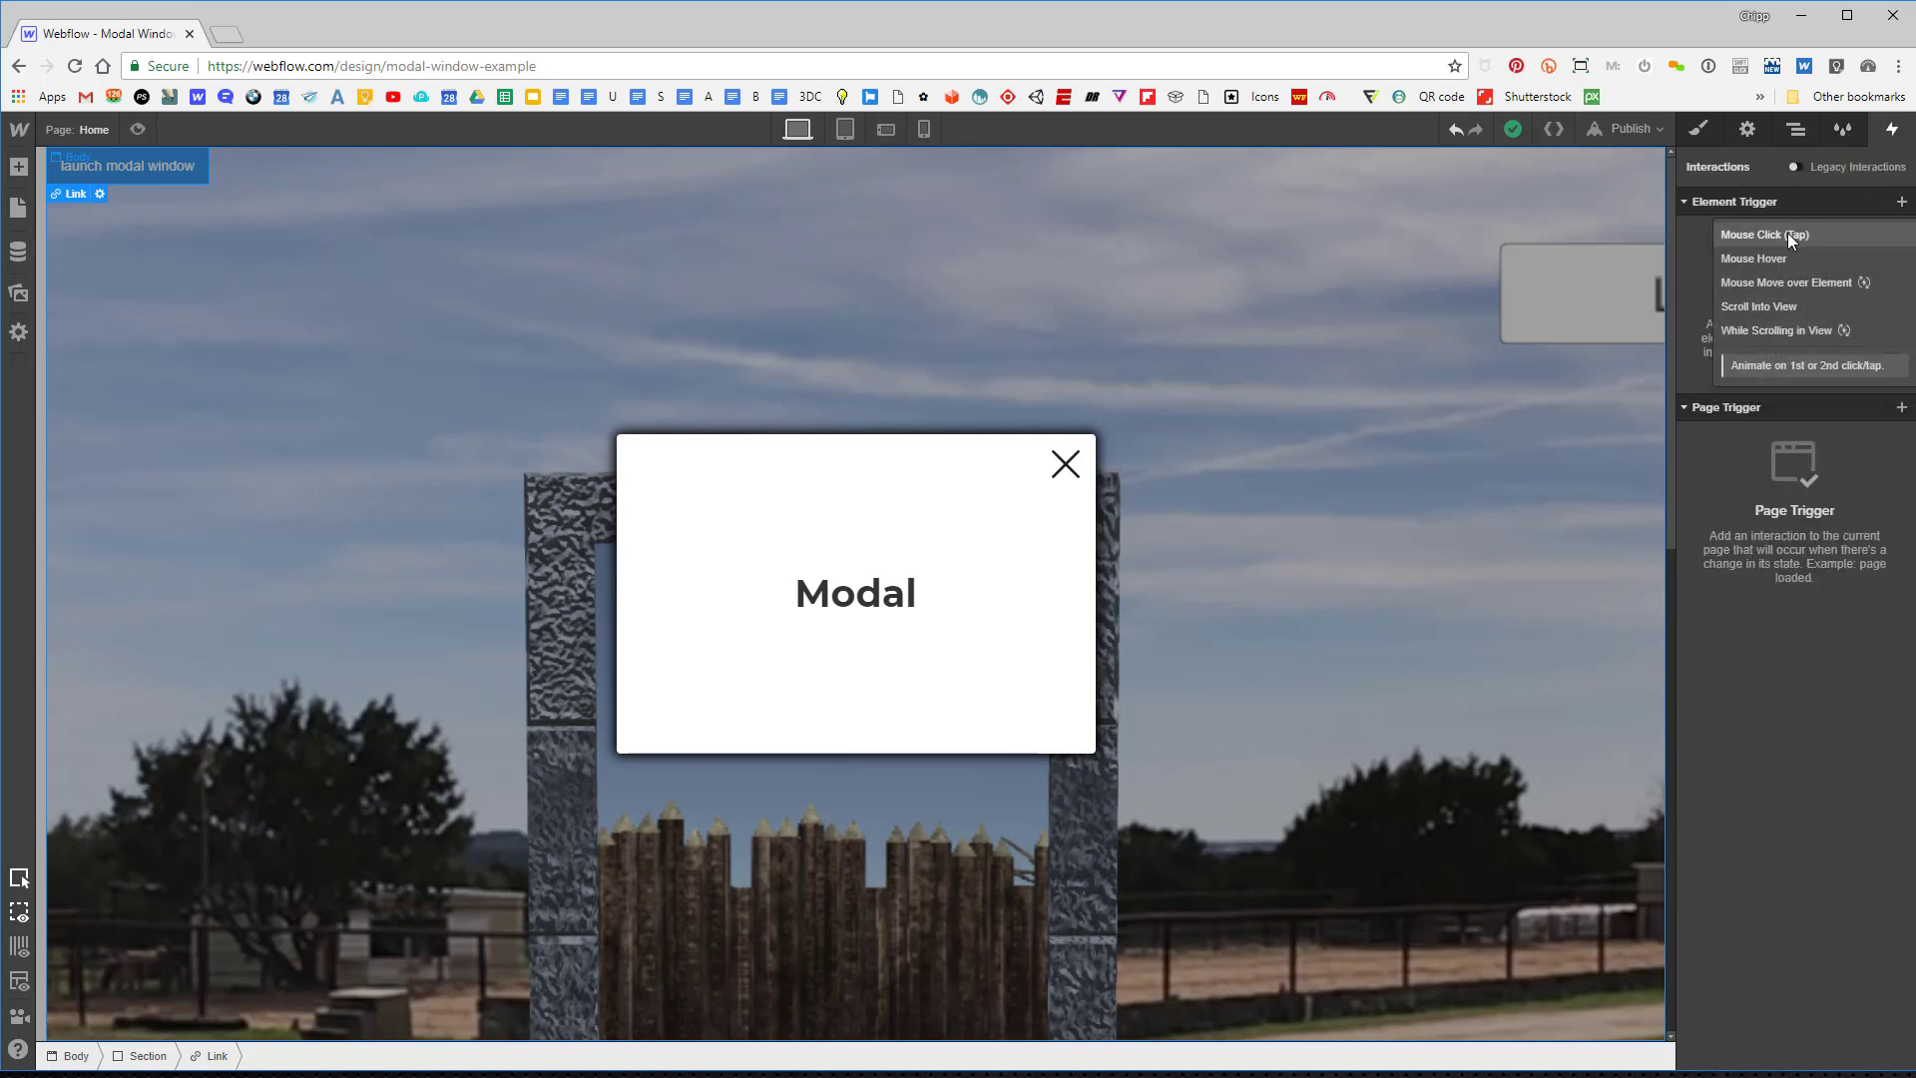
click(1787, 234)
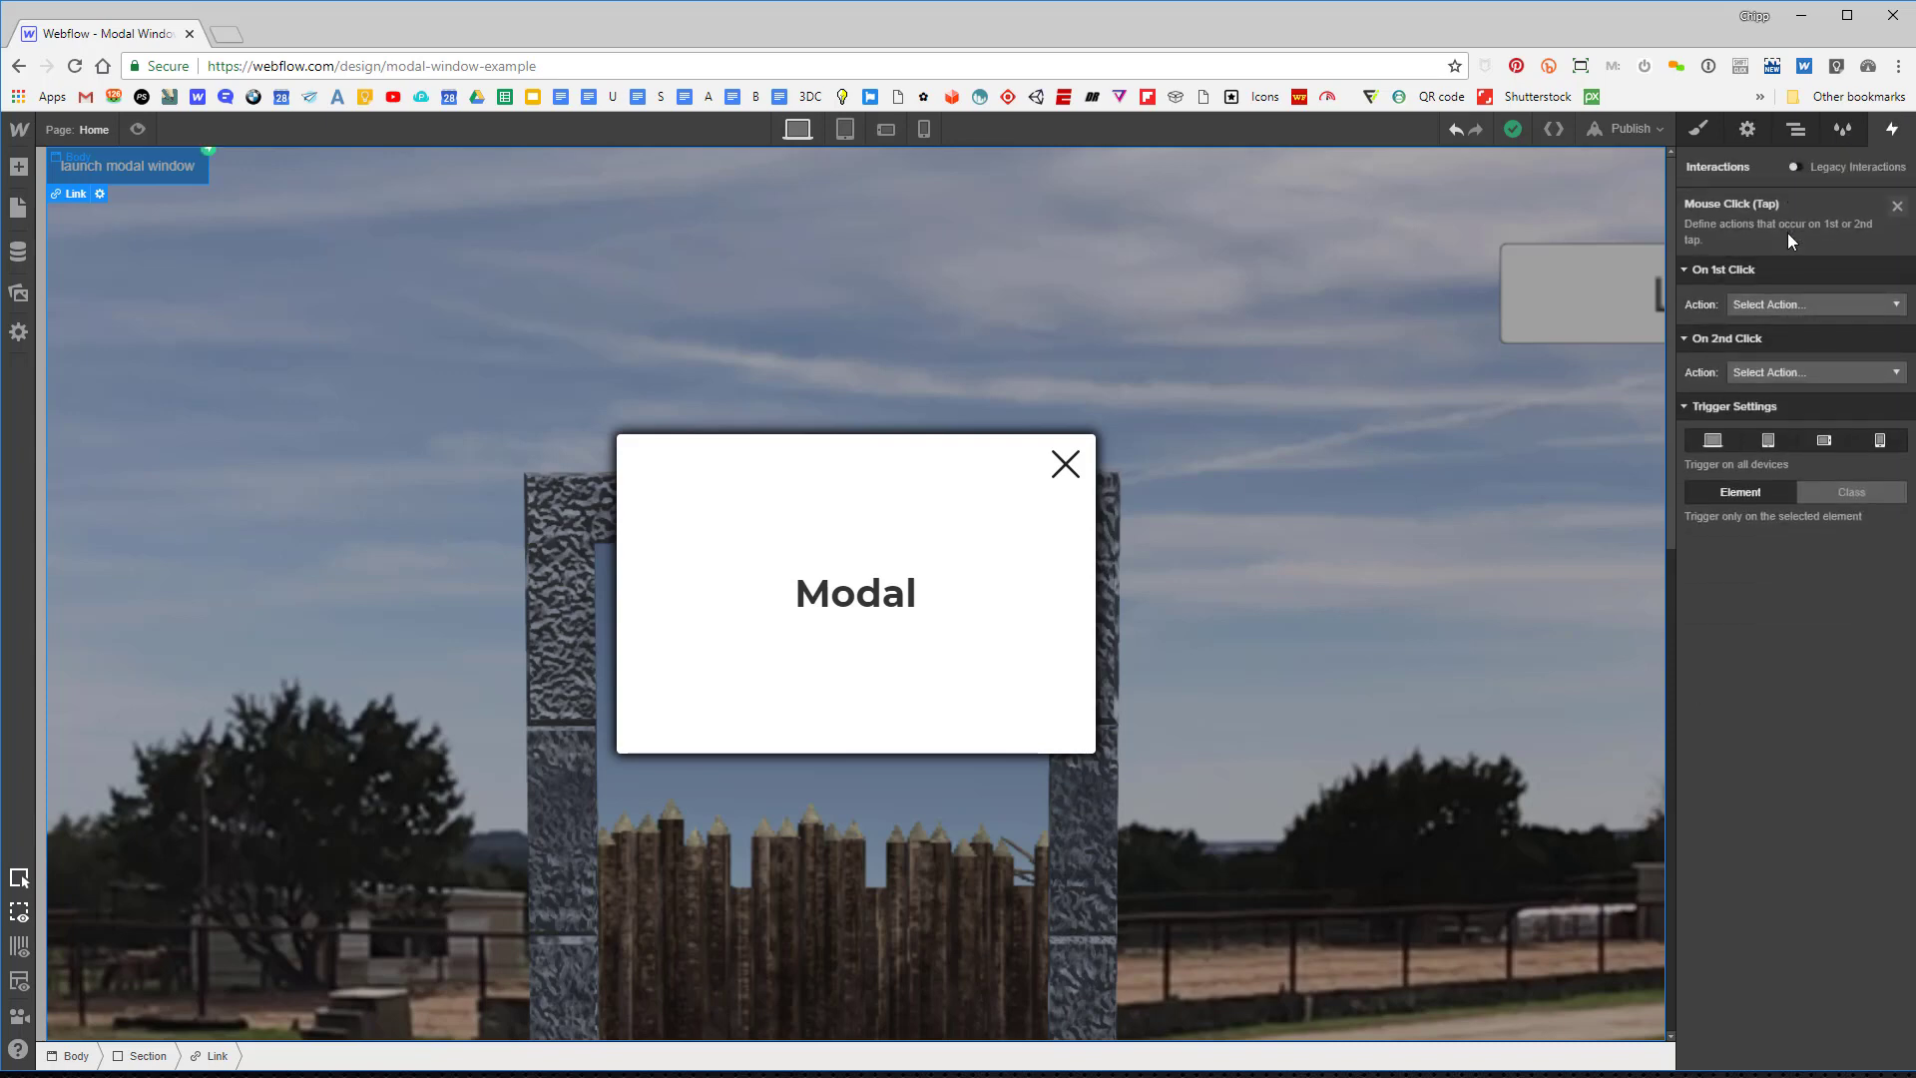
Set the first-click action to Start an Animation and create a timed animation named OPEN MODAL.
click(1778, 310)
click(1784, 350)
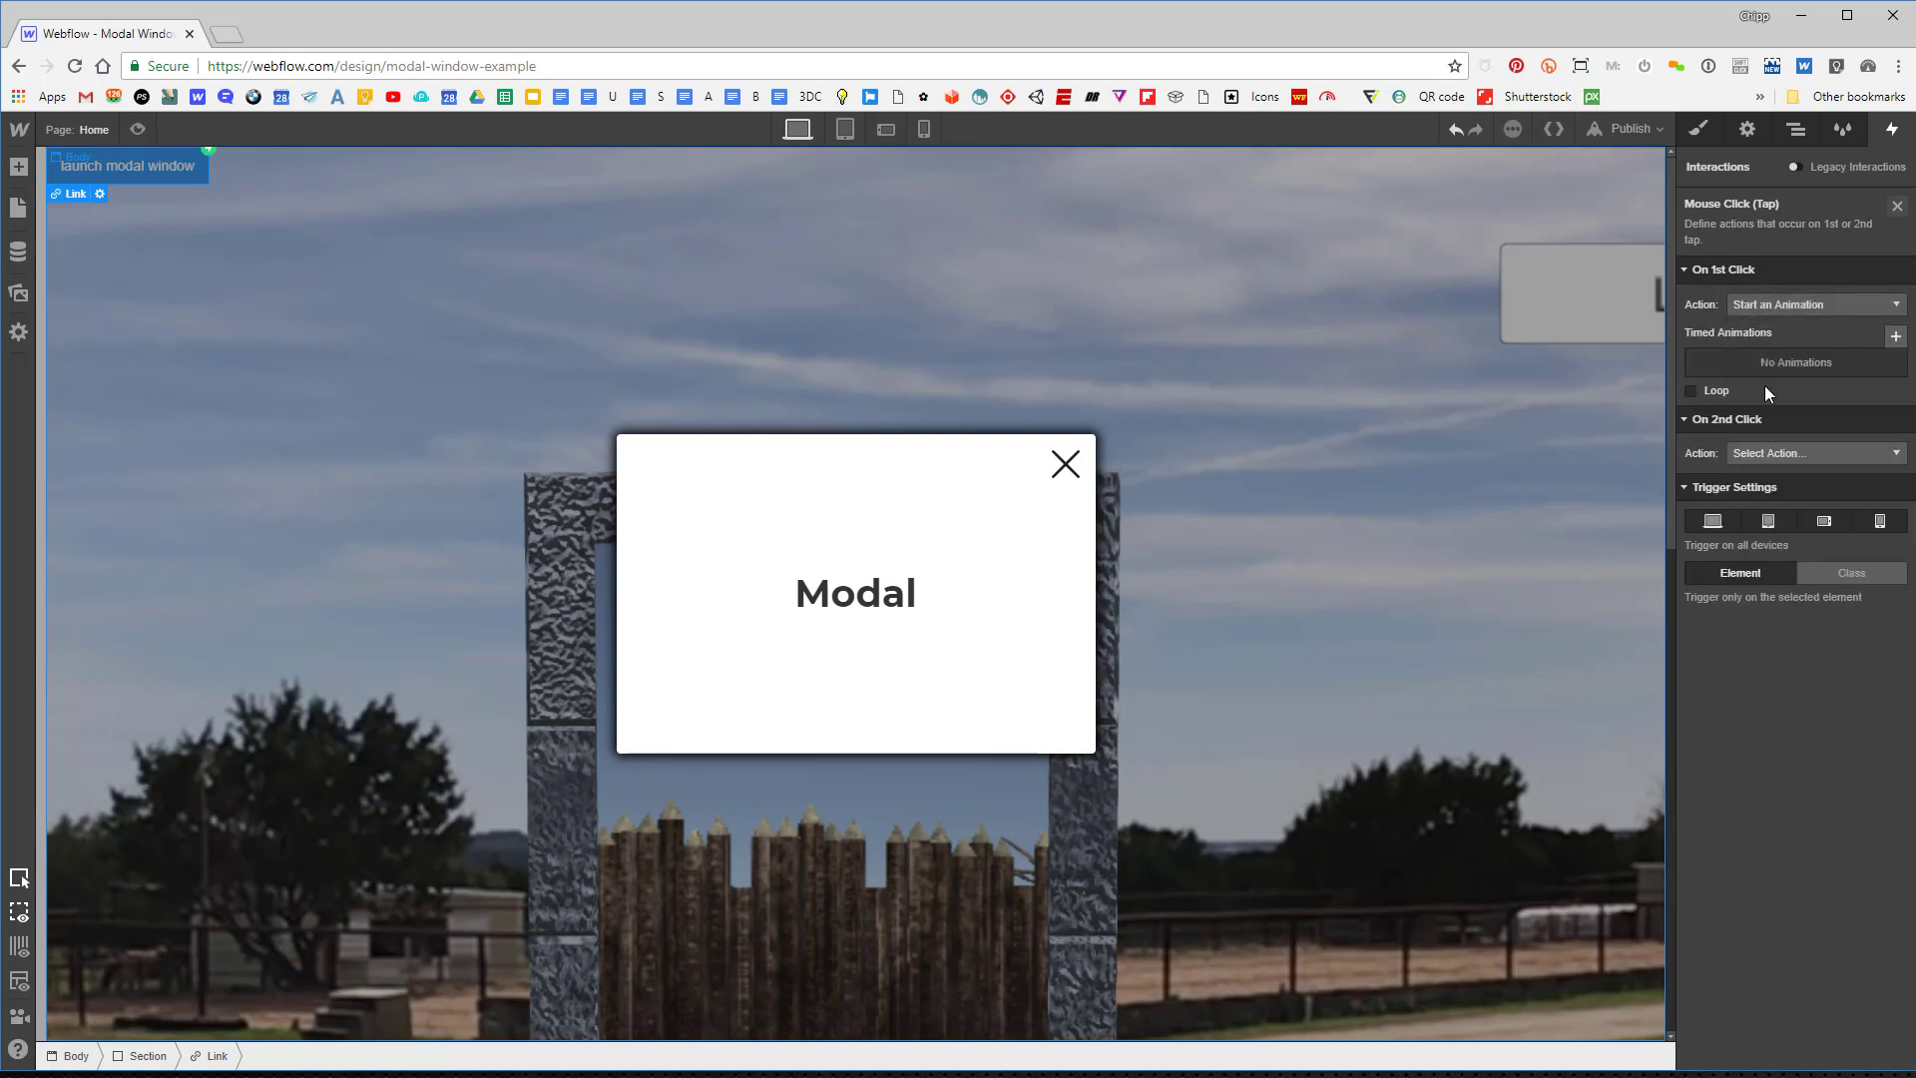
click(1896, 336)
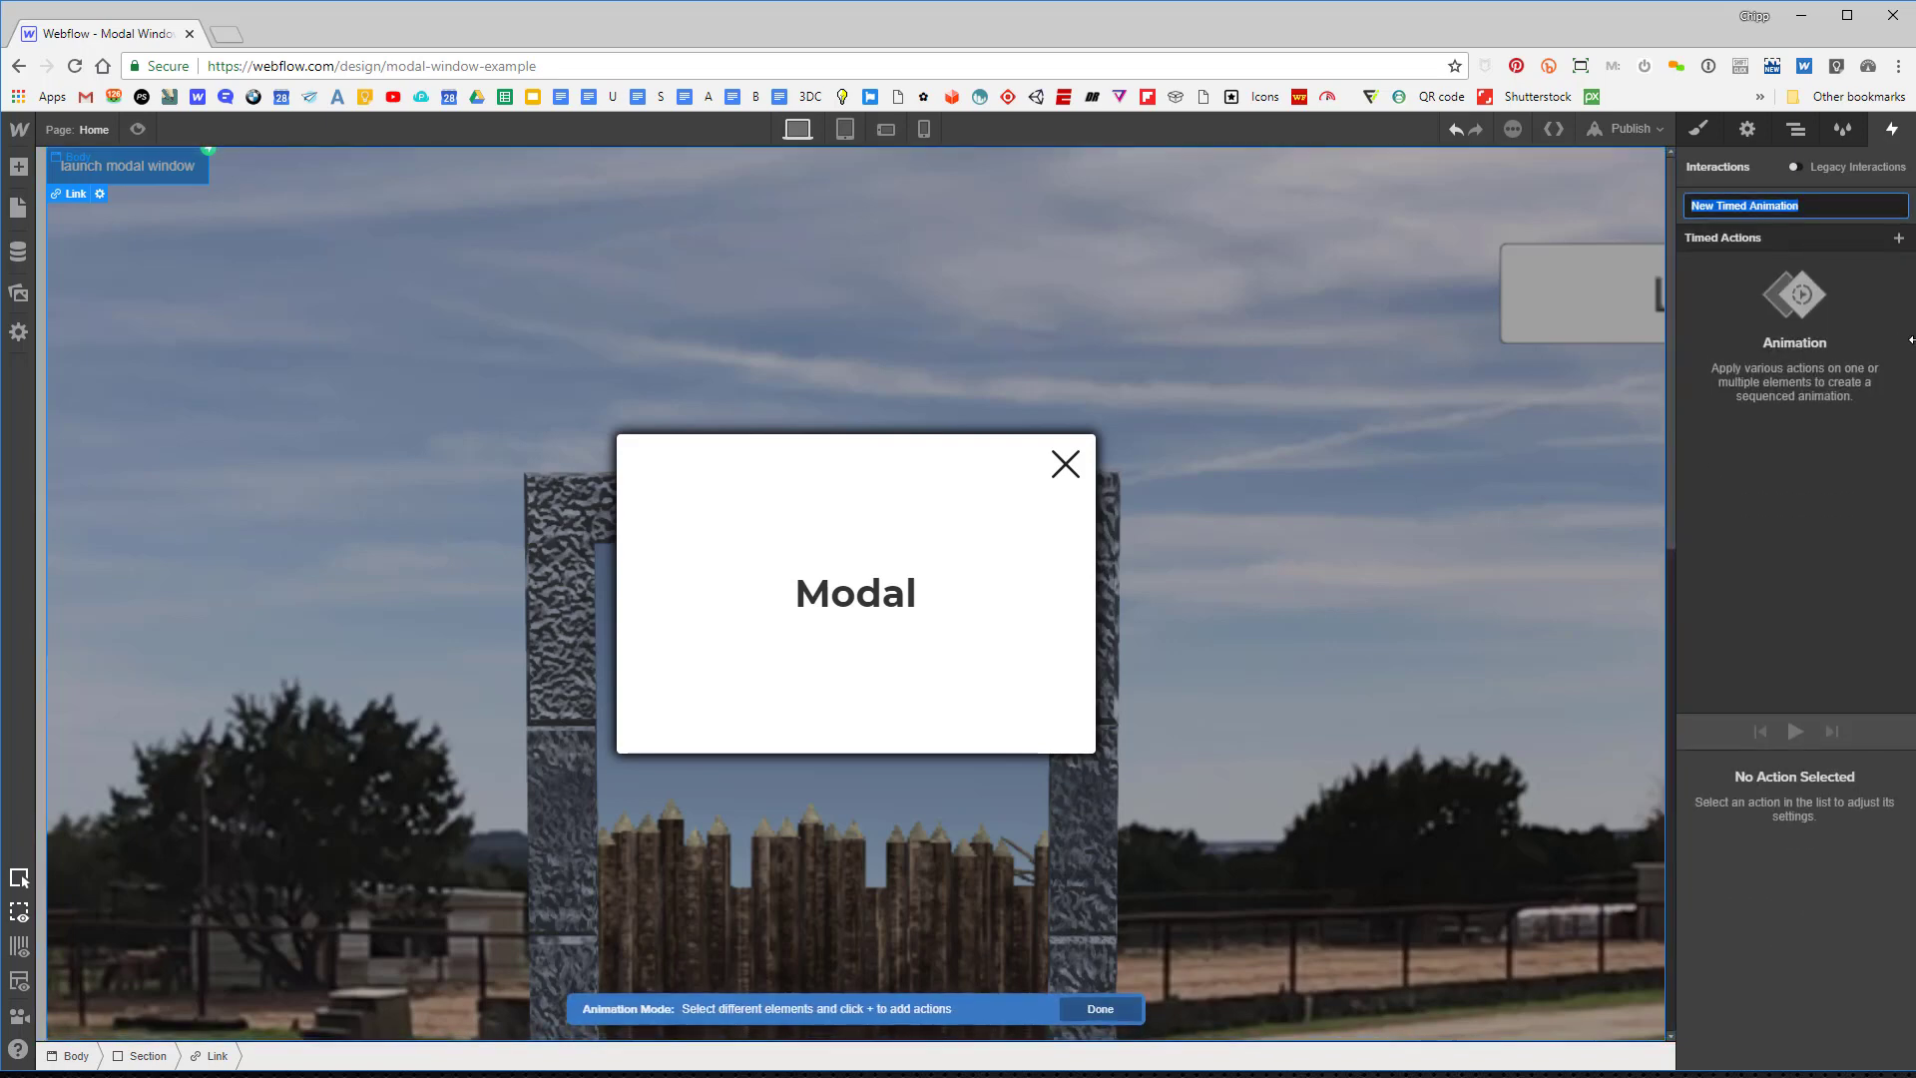
text(OPEN MODAL)
key(Return)
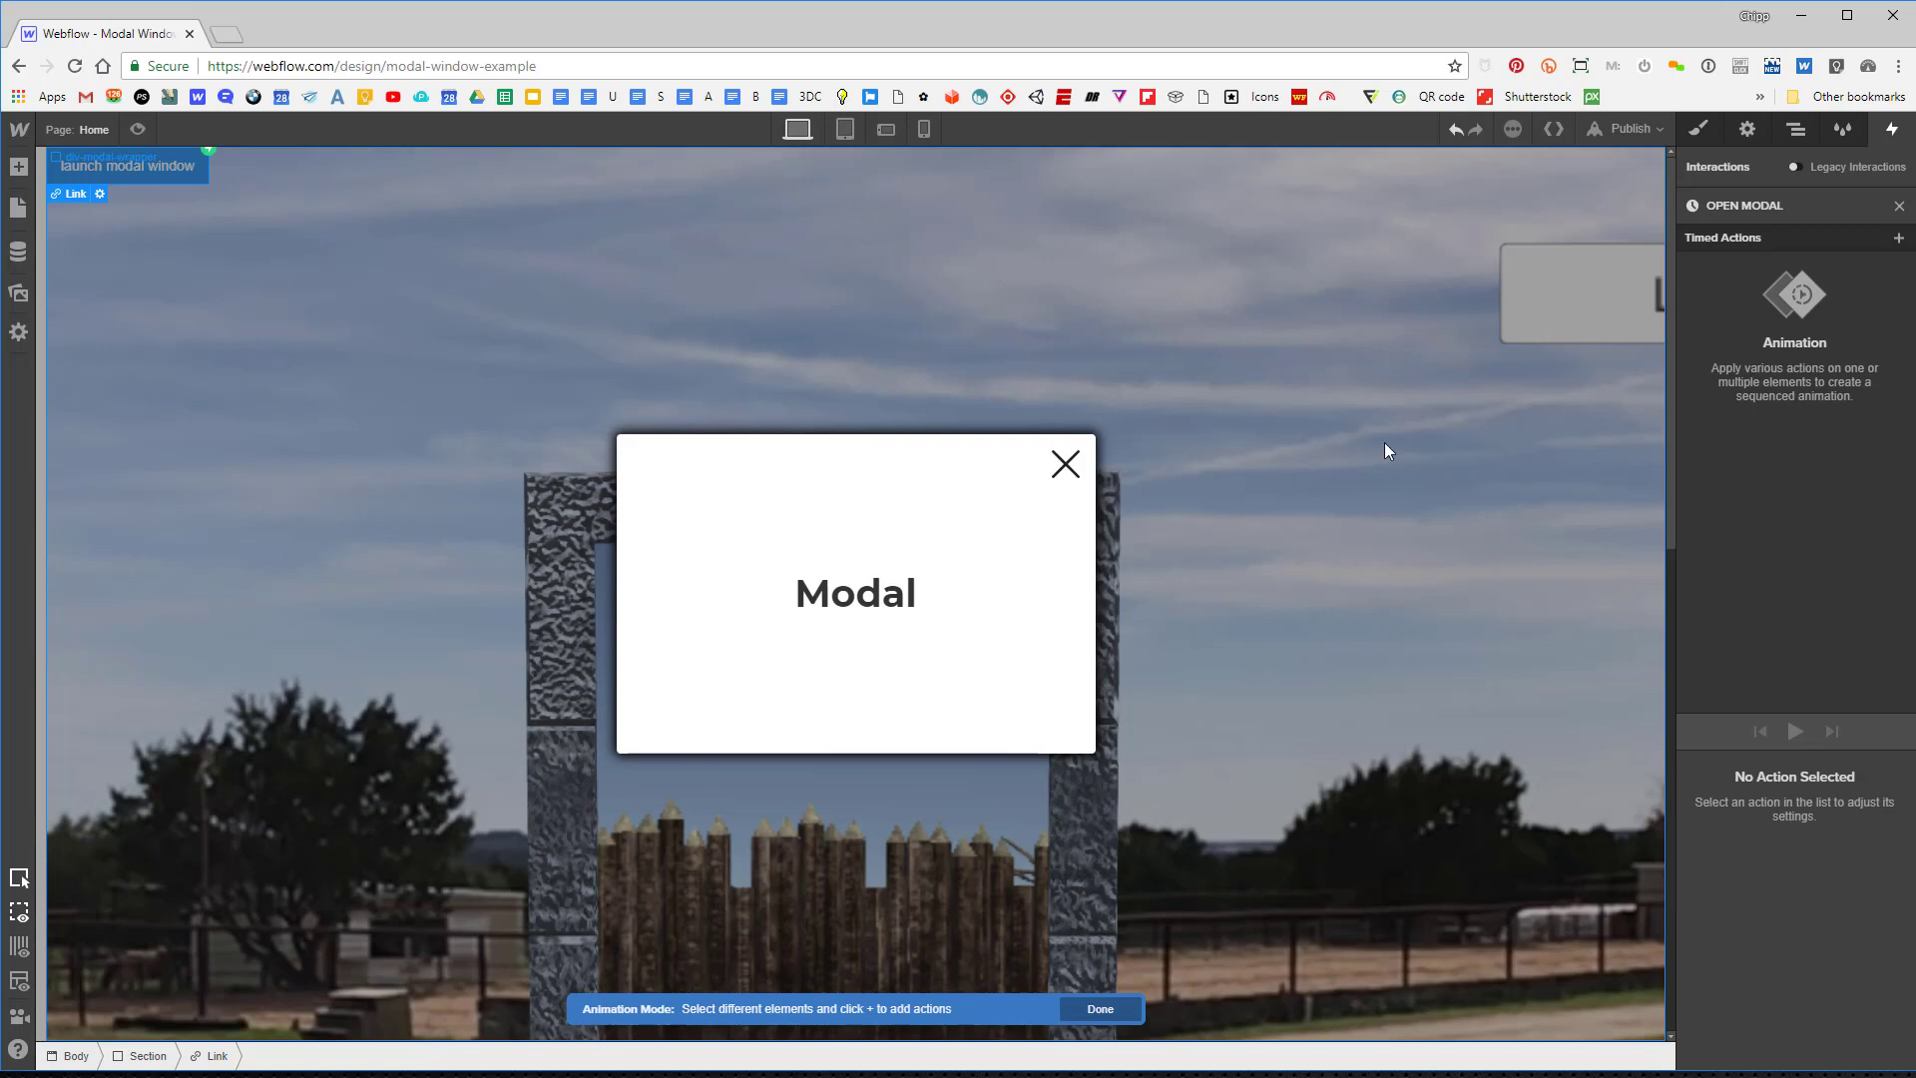
Add a Hide/Show action for the div-modal-wrapper overlay to the OPEN MODAL animation.
click(1431, 455)
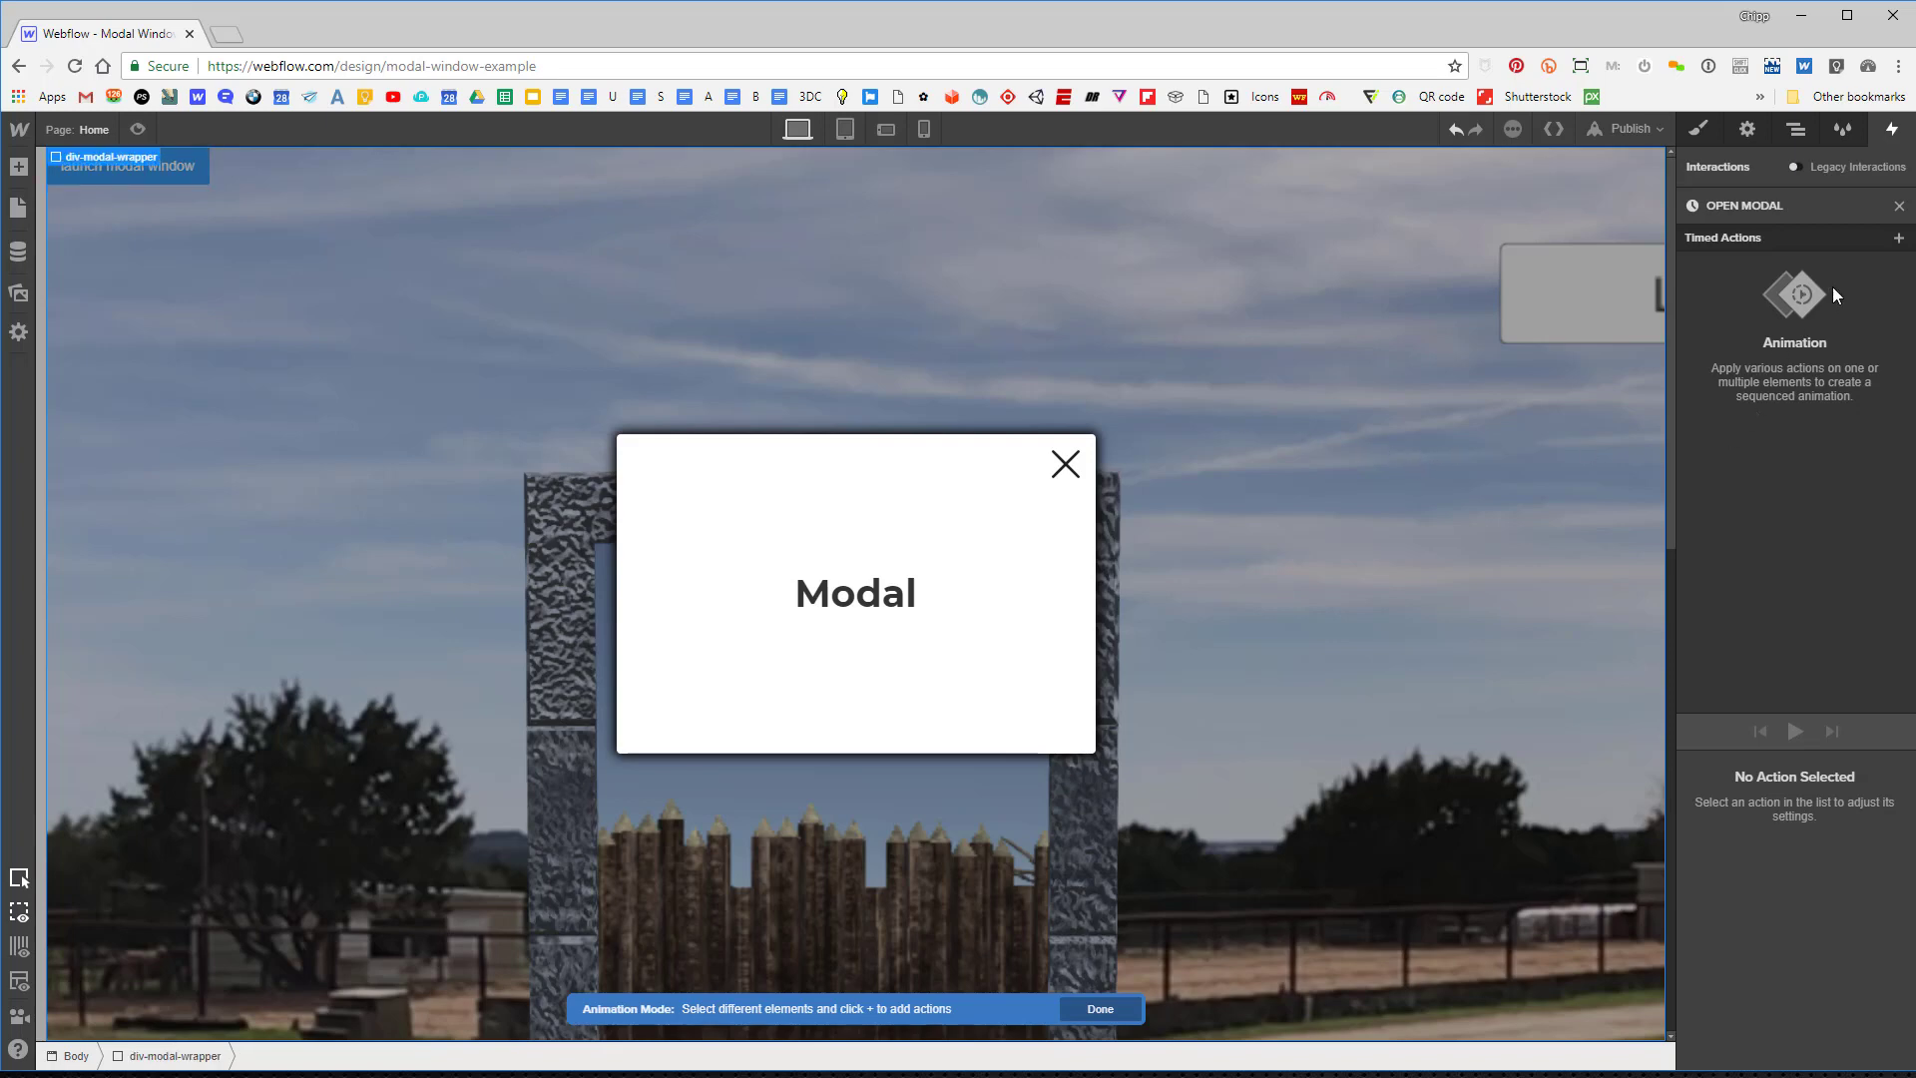
click(1898, 240)
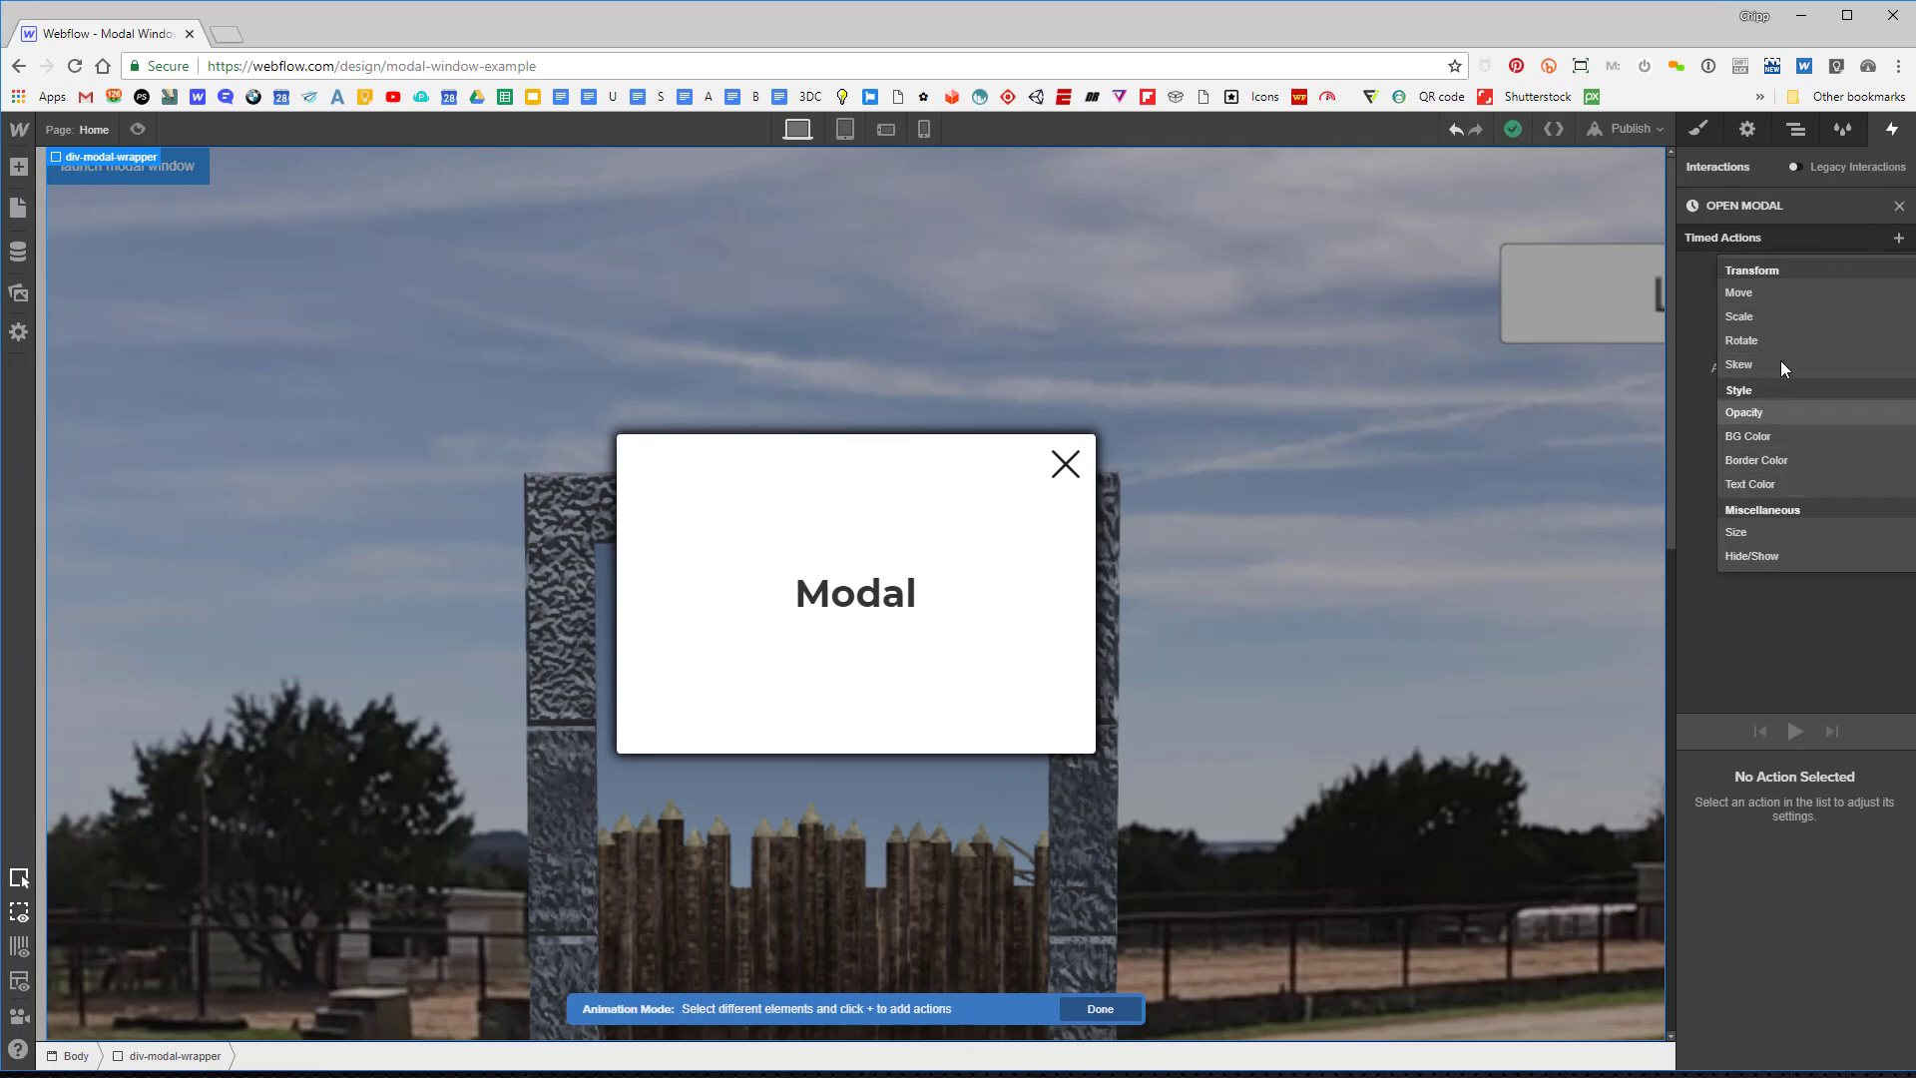
click(1762, 556)
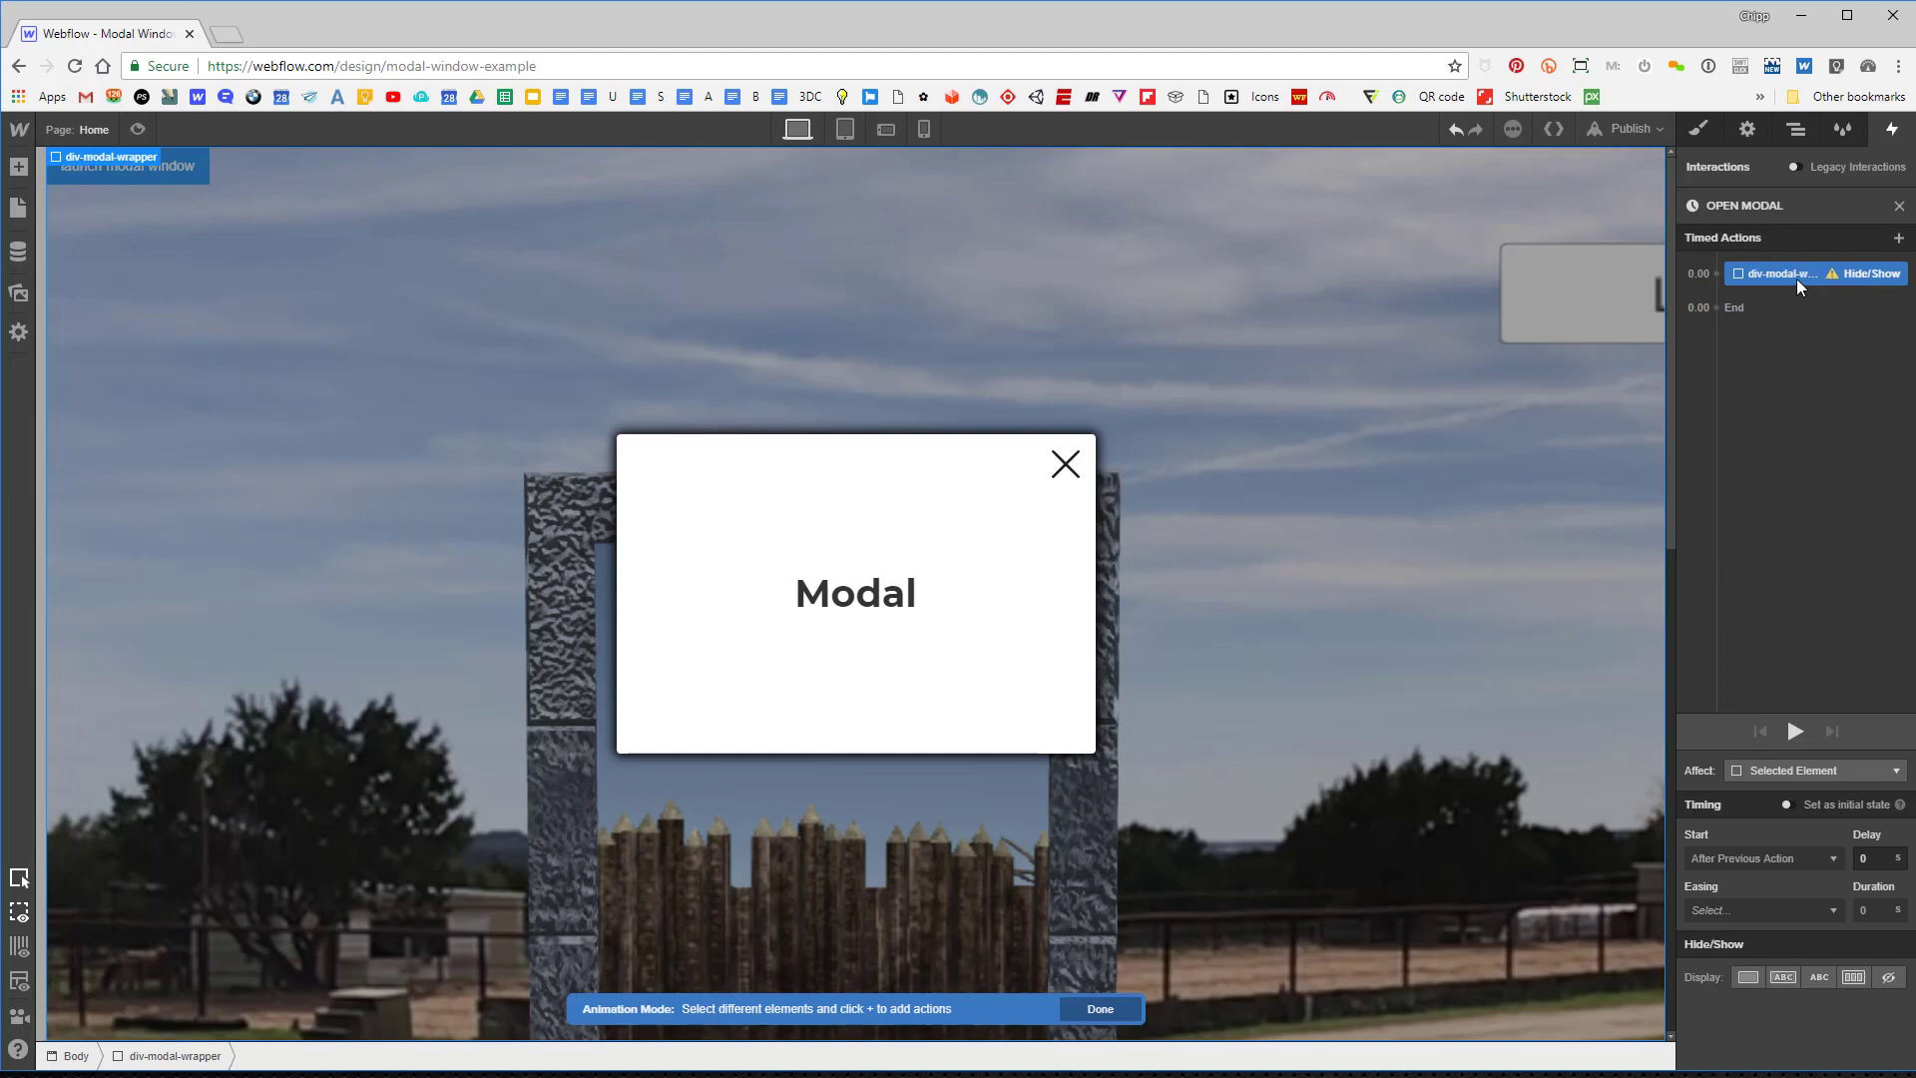
click(1747, 128)
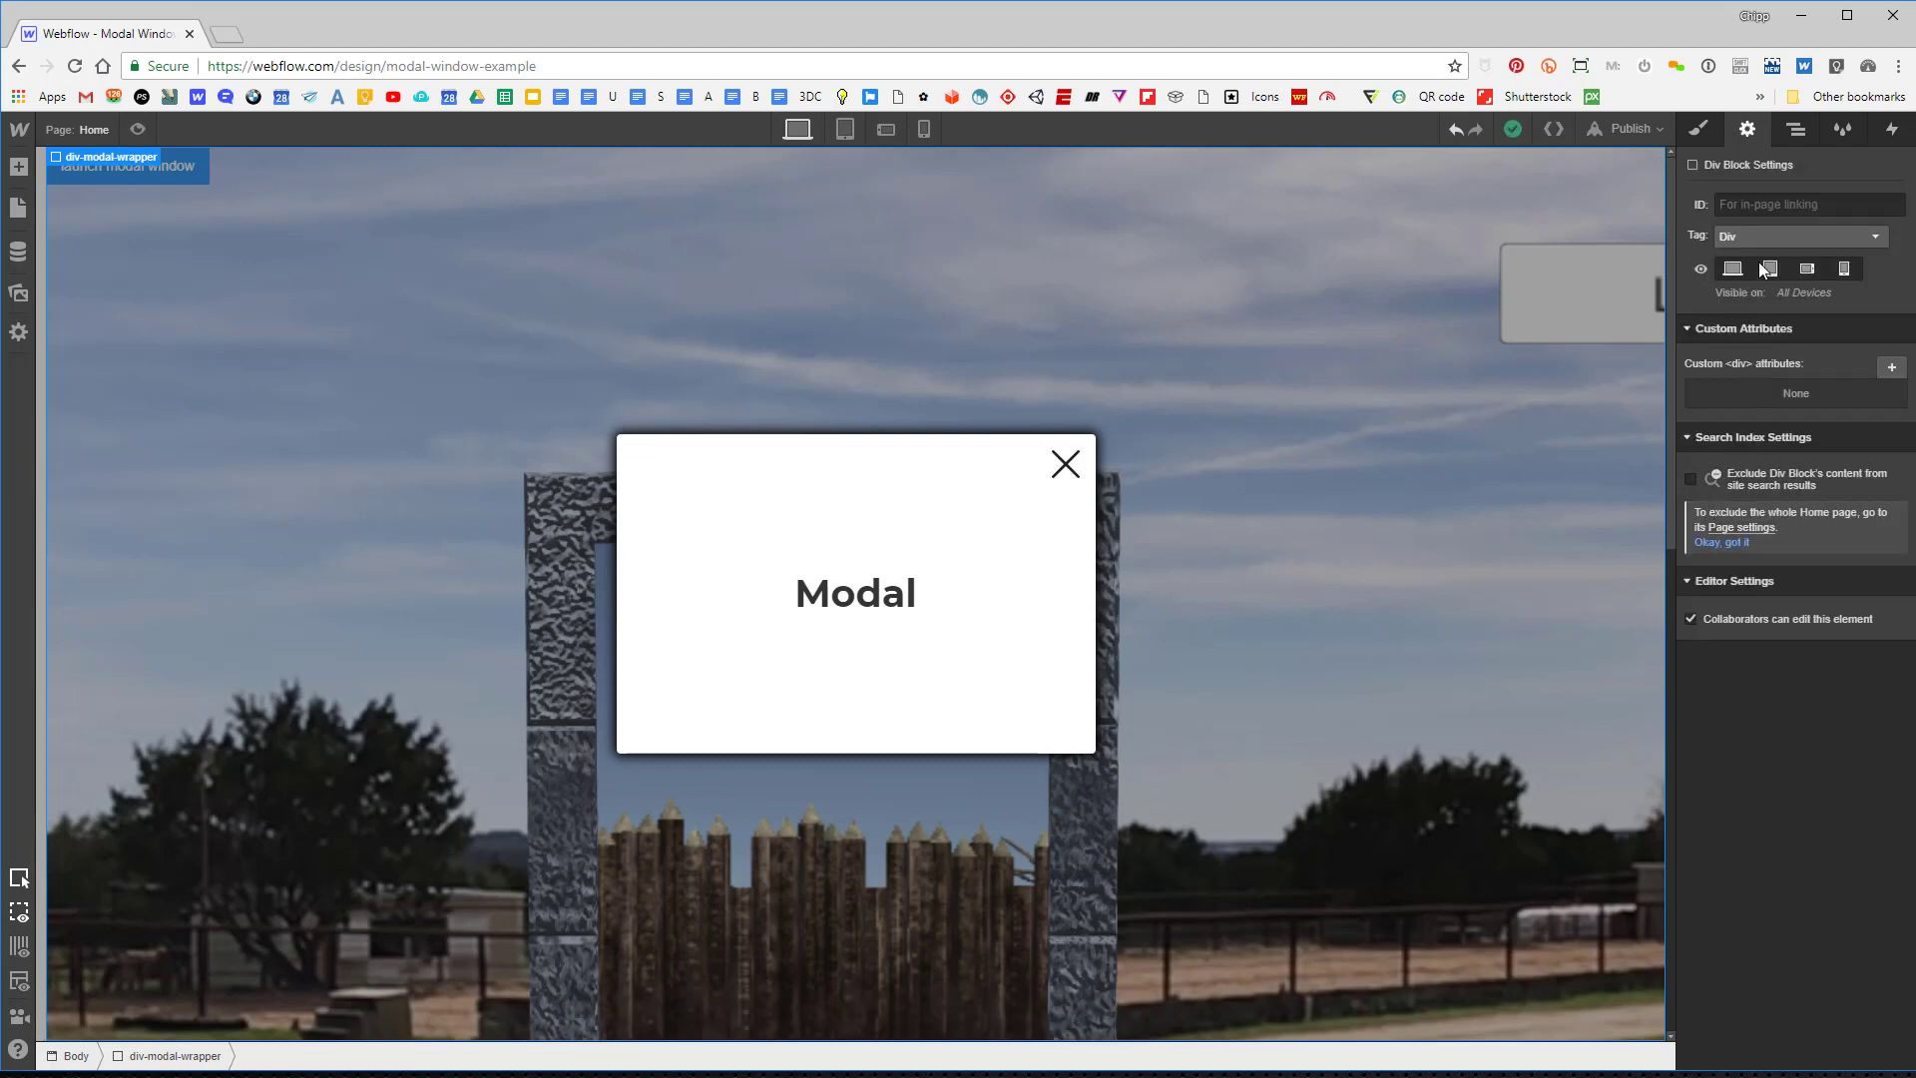
click(1806, 129)
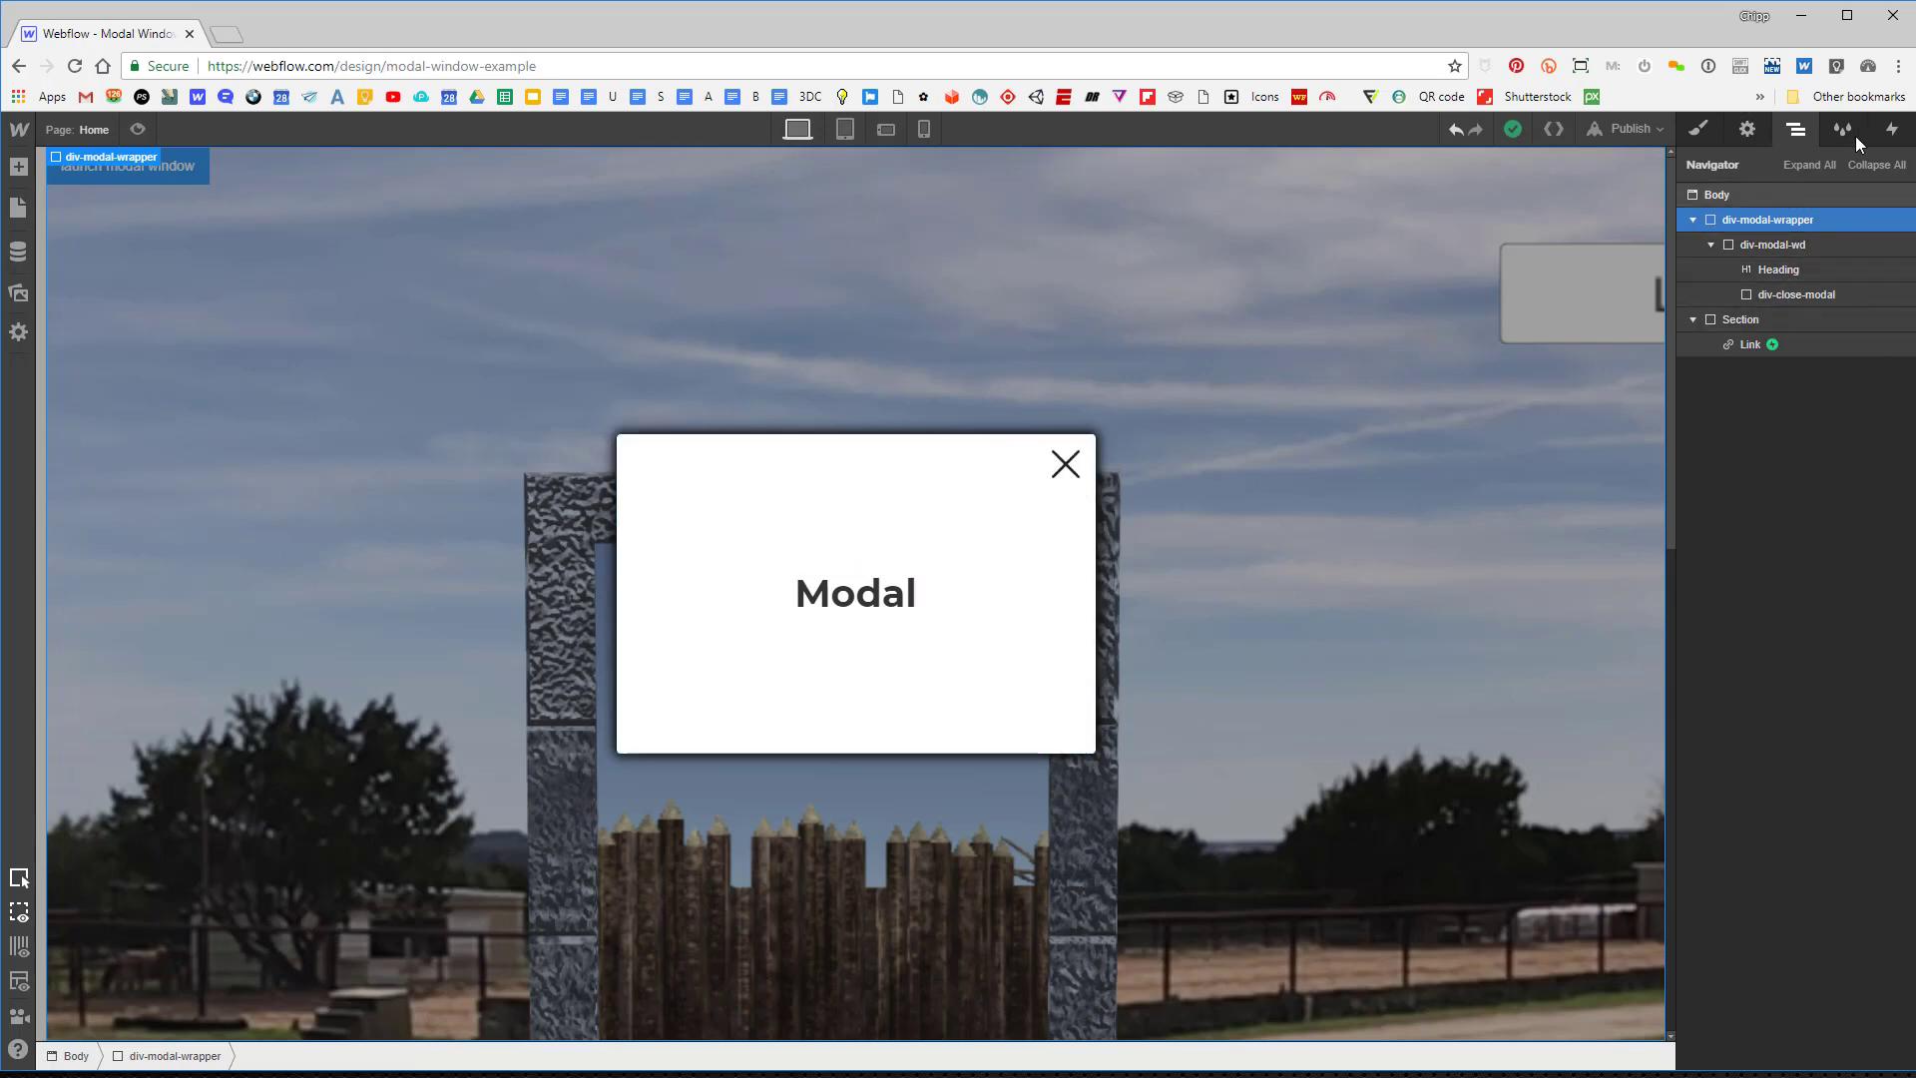
click(1893, 131)
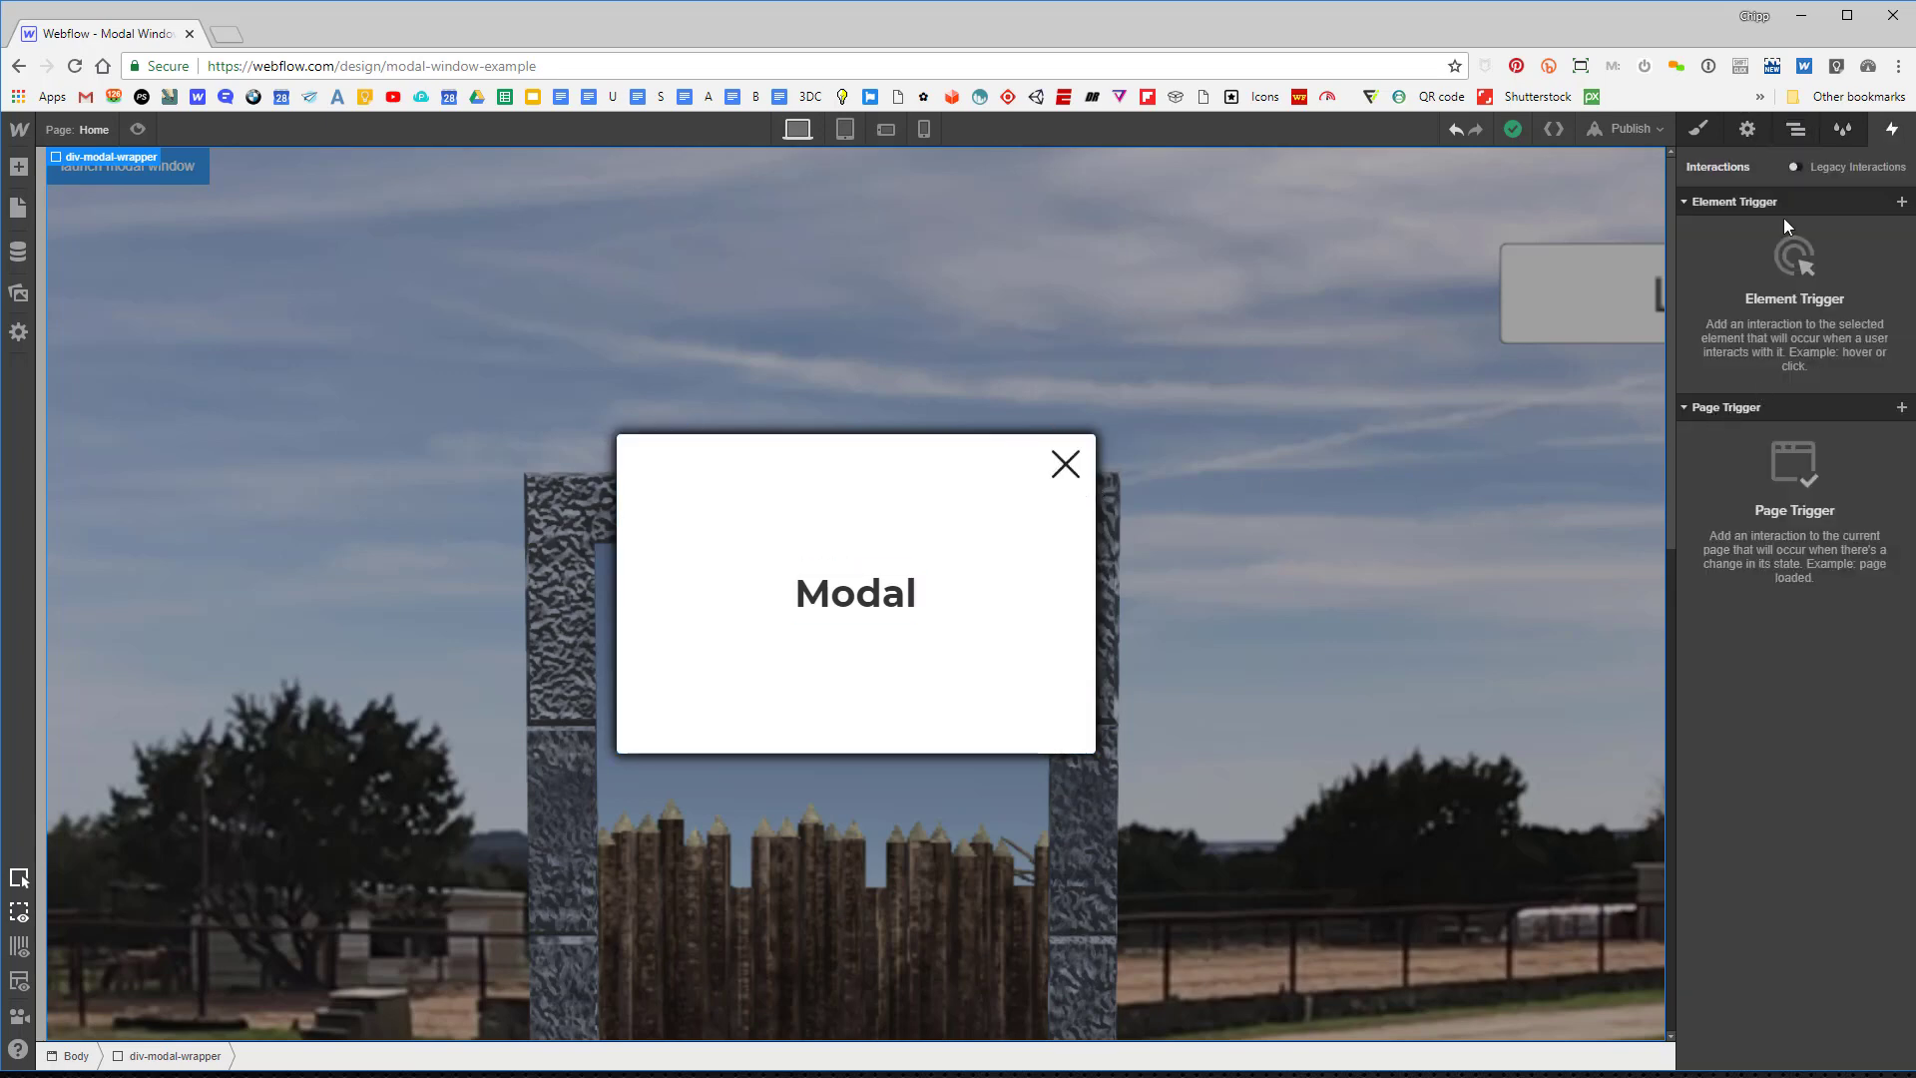
right_click(1730, 423)
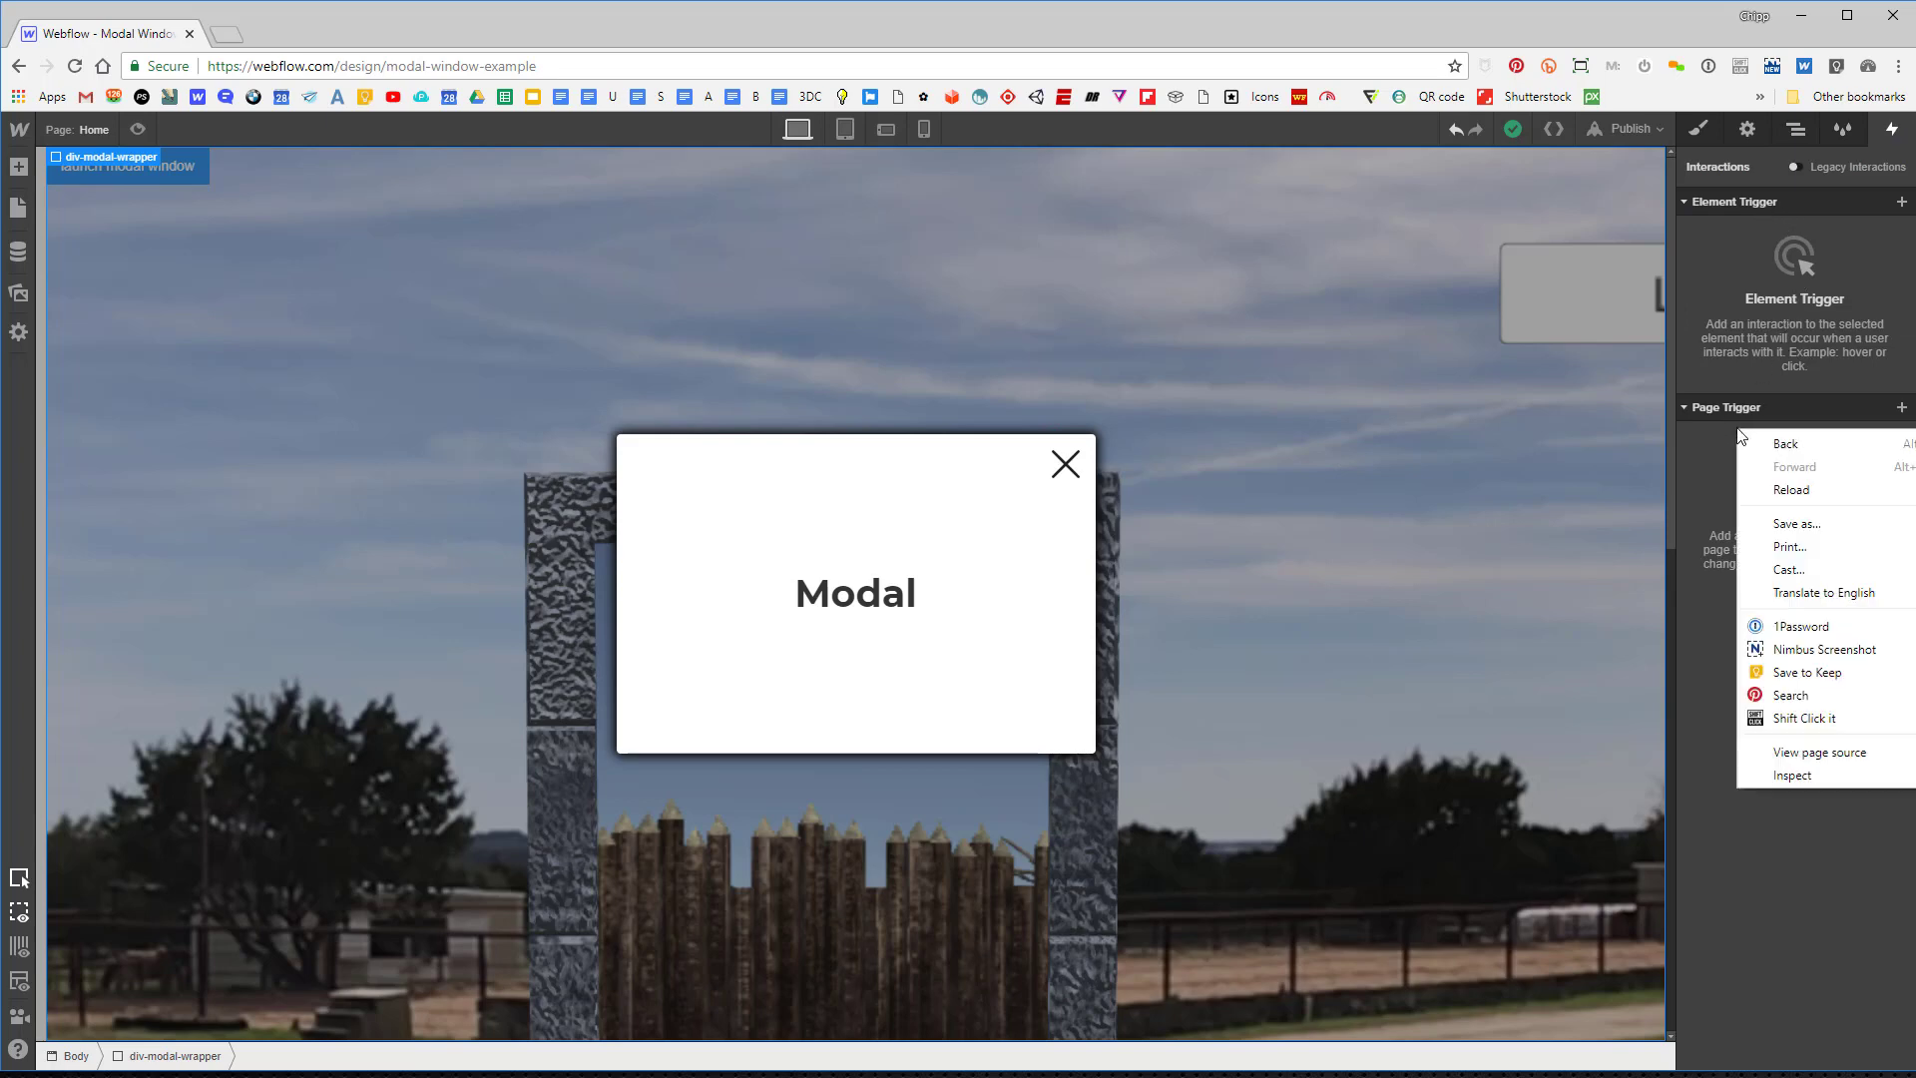
click(1730, 258)
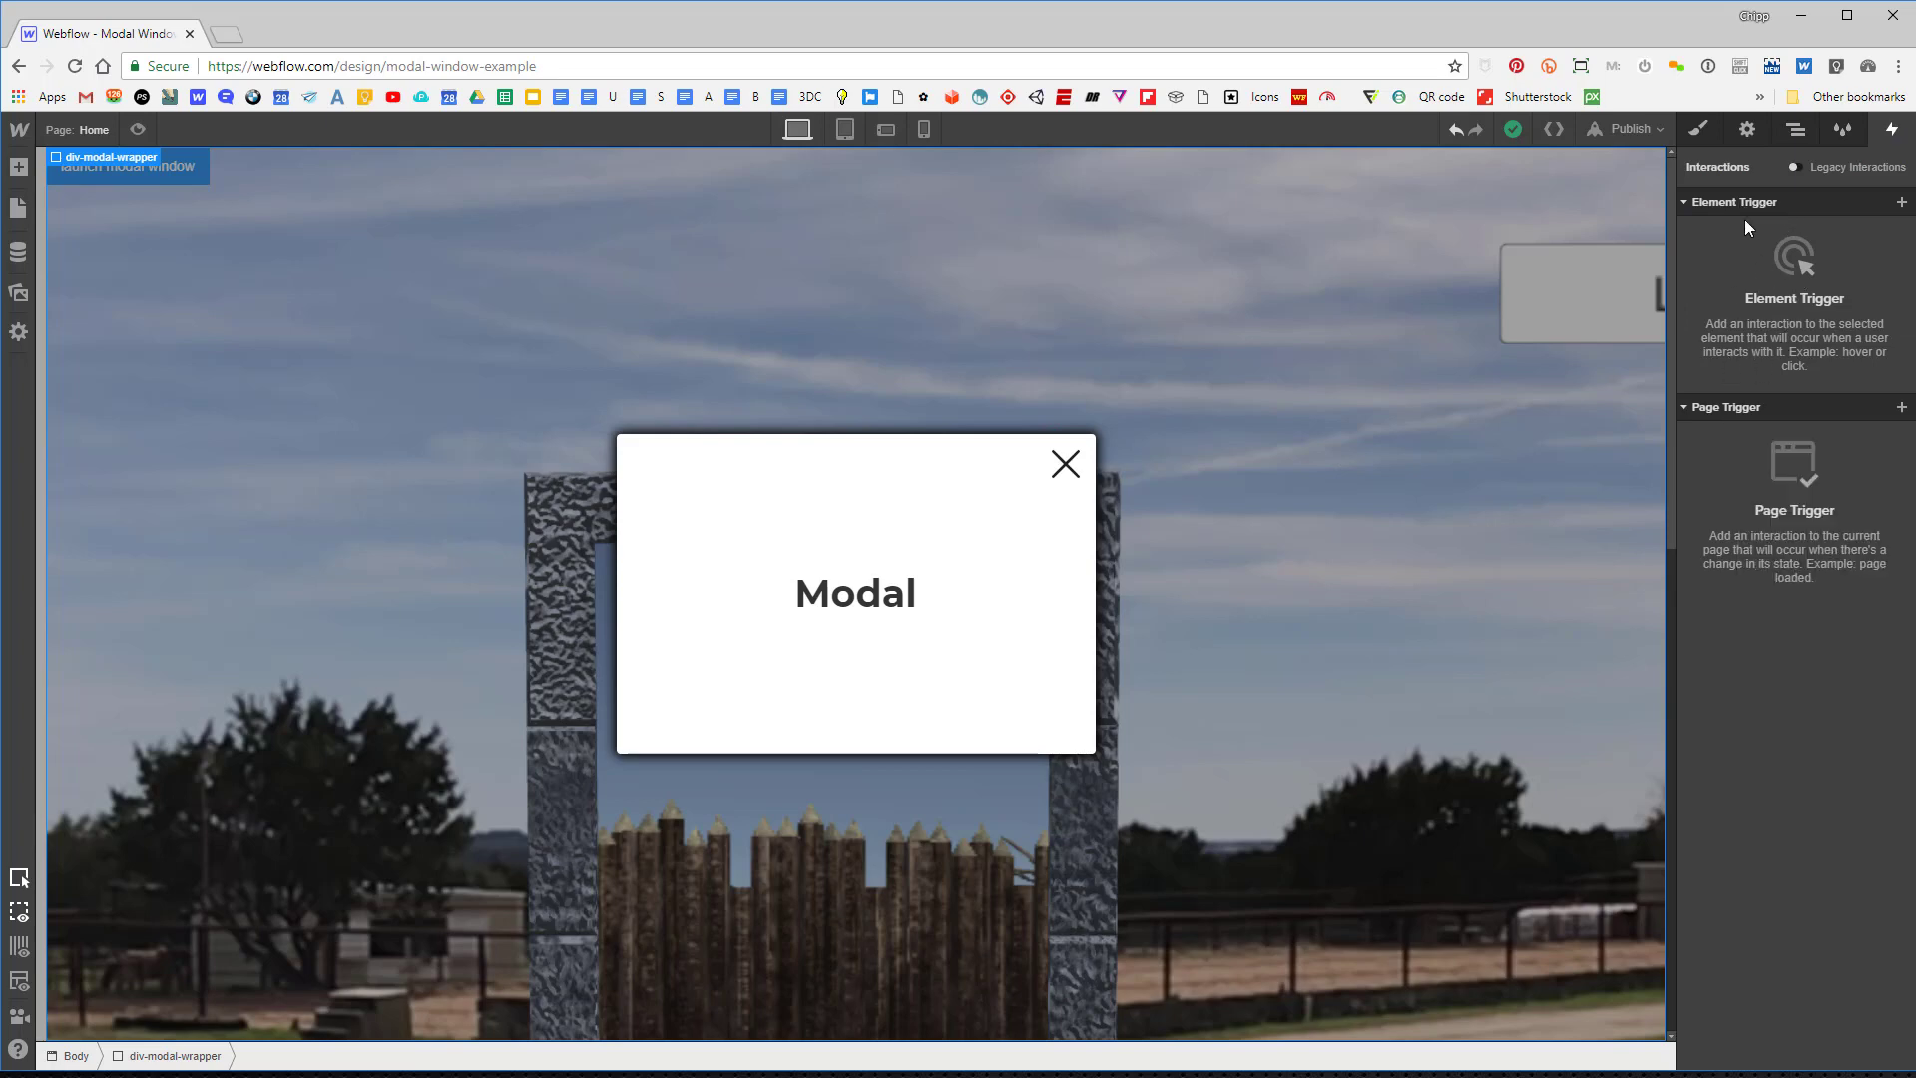
click(1750, 130)
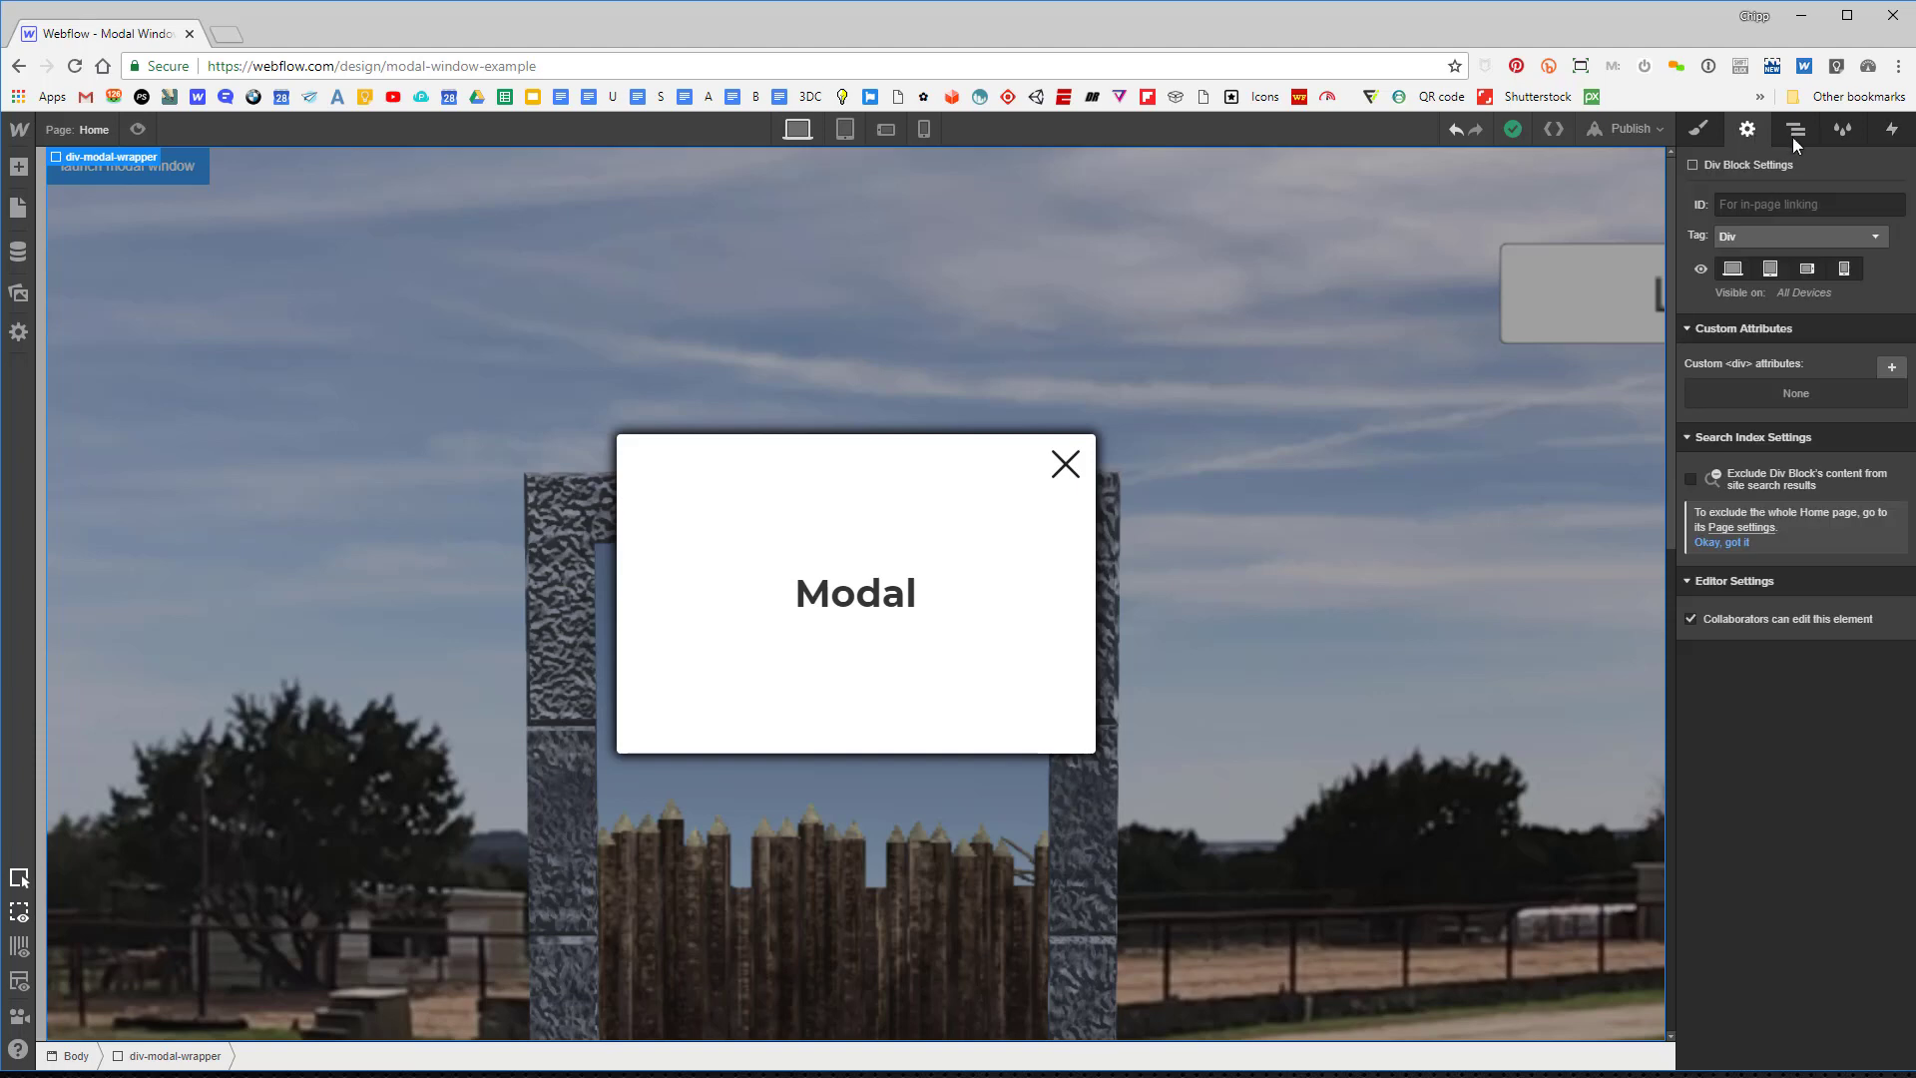
Reopen the OPEN MODAL timed animation from the Mouse Click (Tap) trigger on the Section's Link.
click(1796, 131)
click(1744, 344)
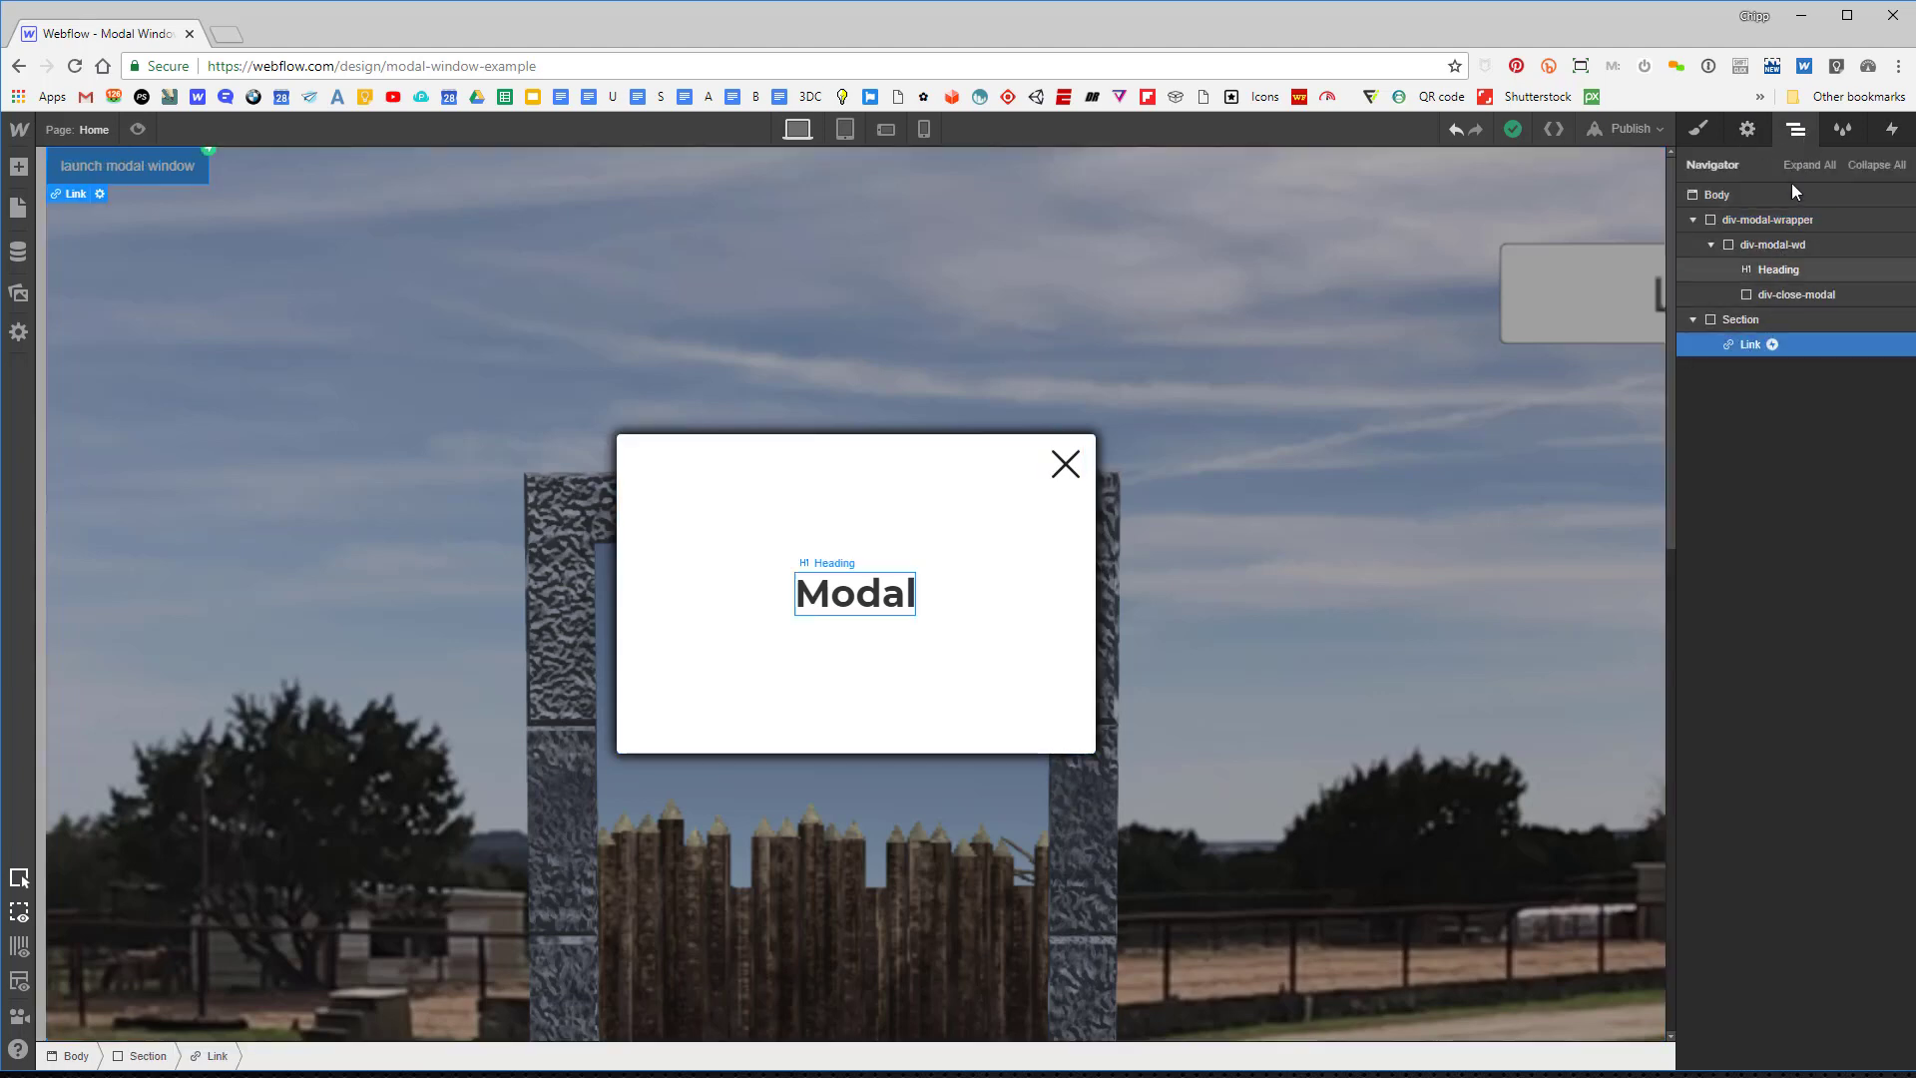
click(1891, 129)
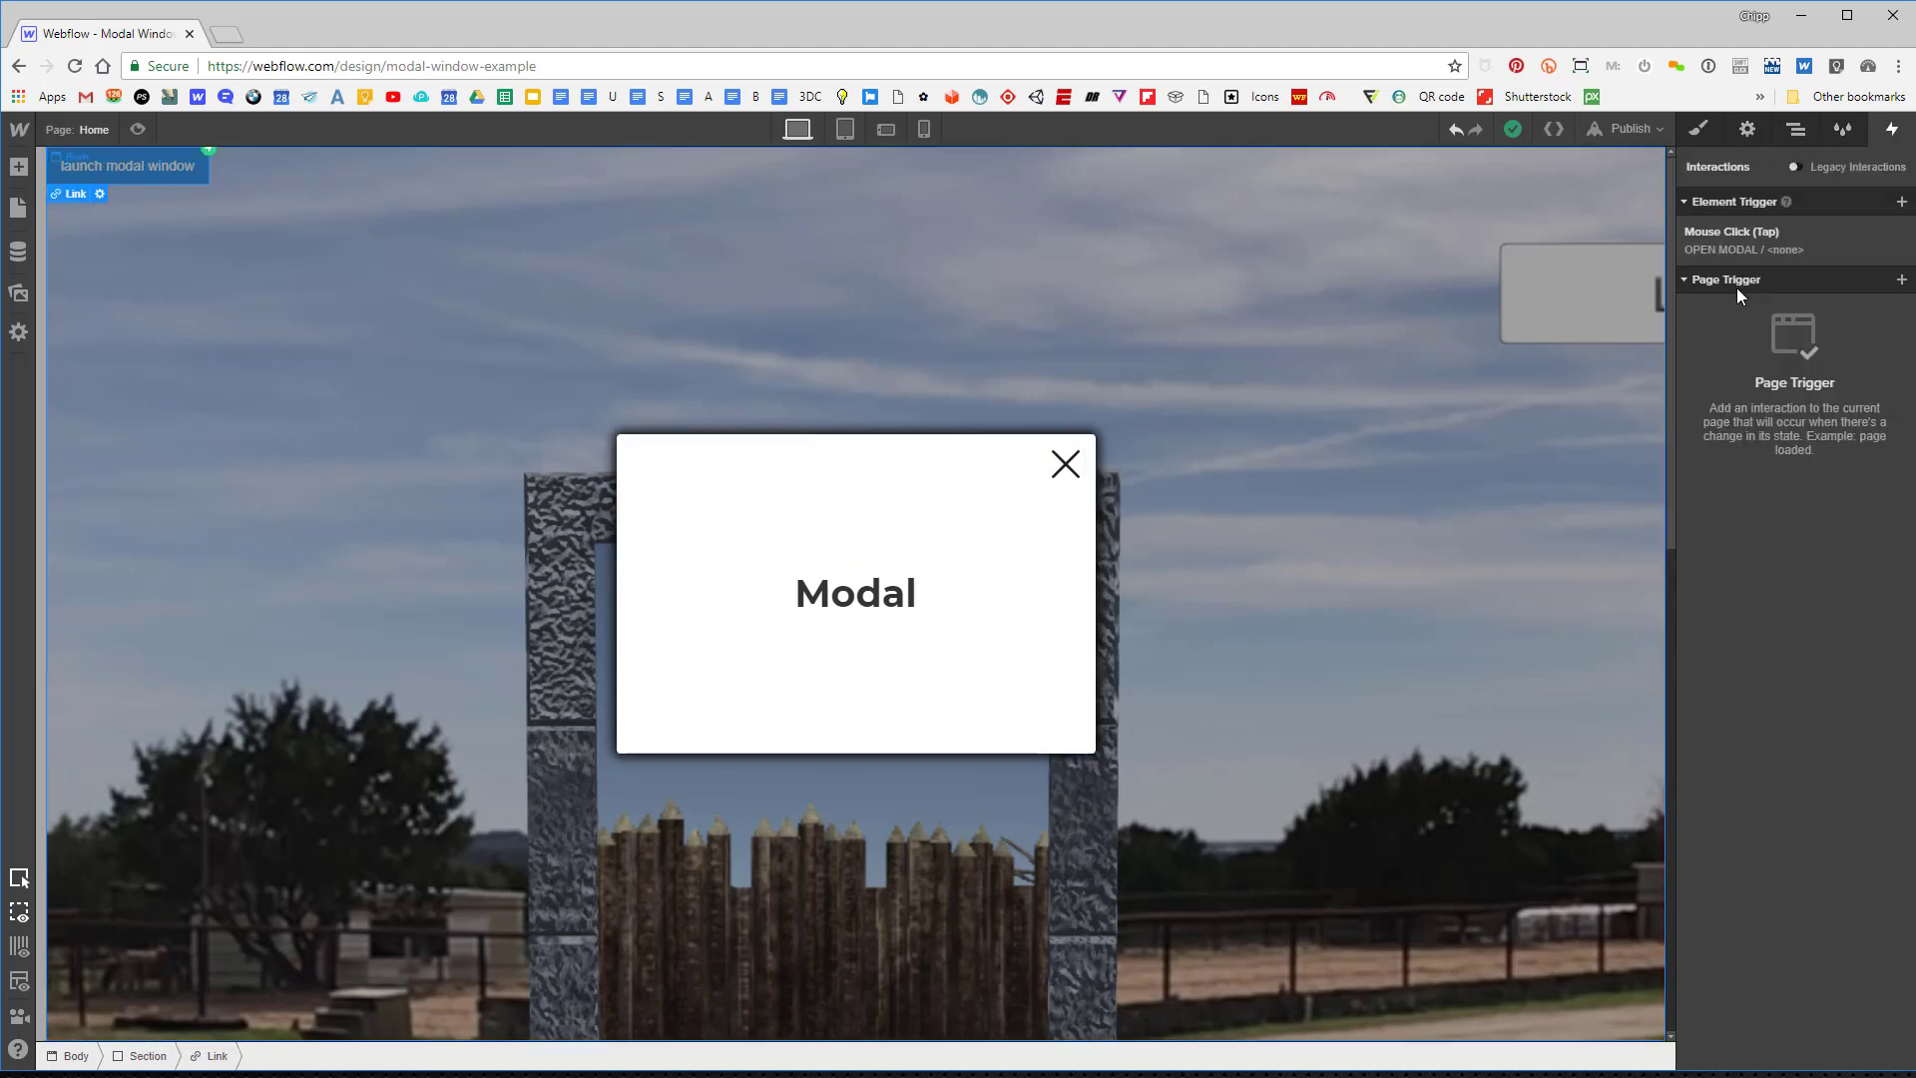
click(1715, 233)
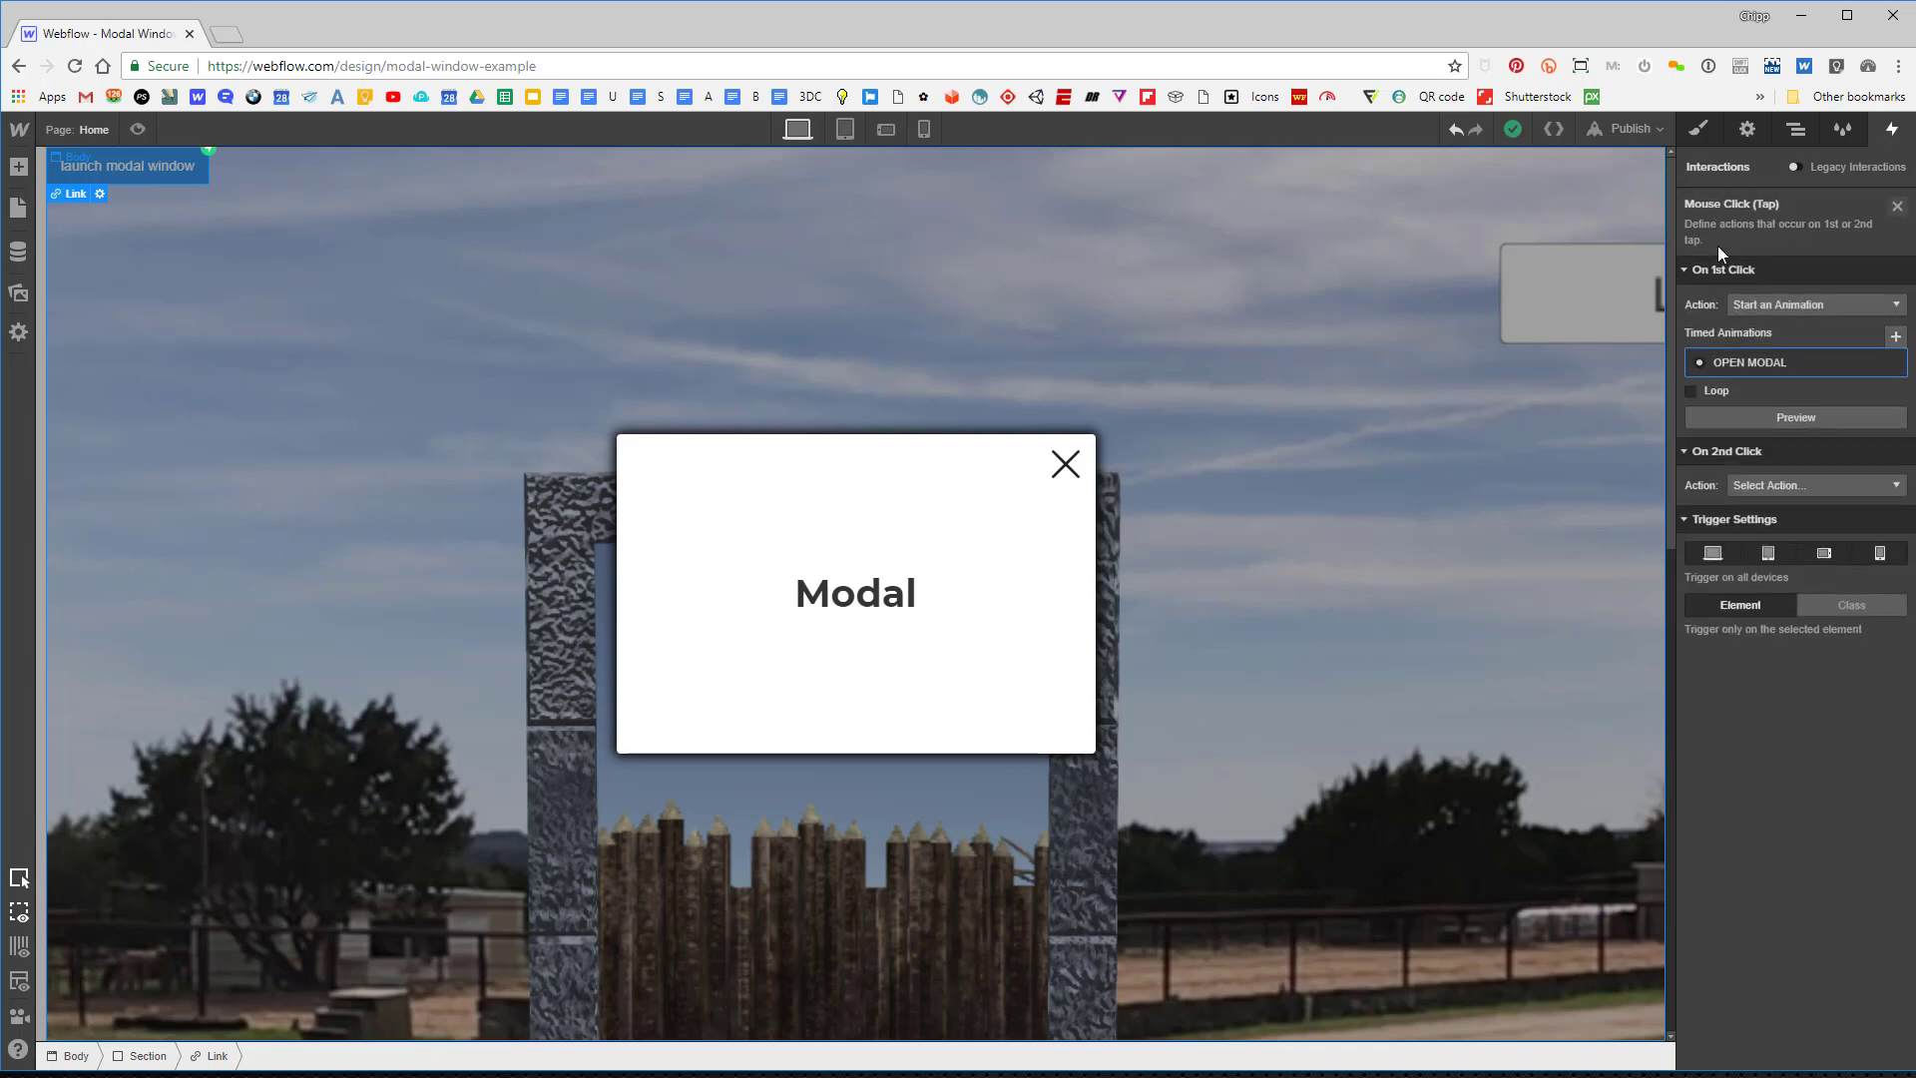
click(1805, 371)
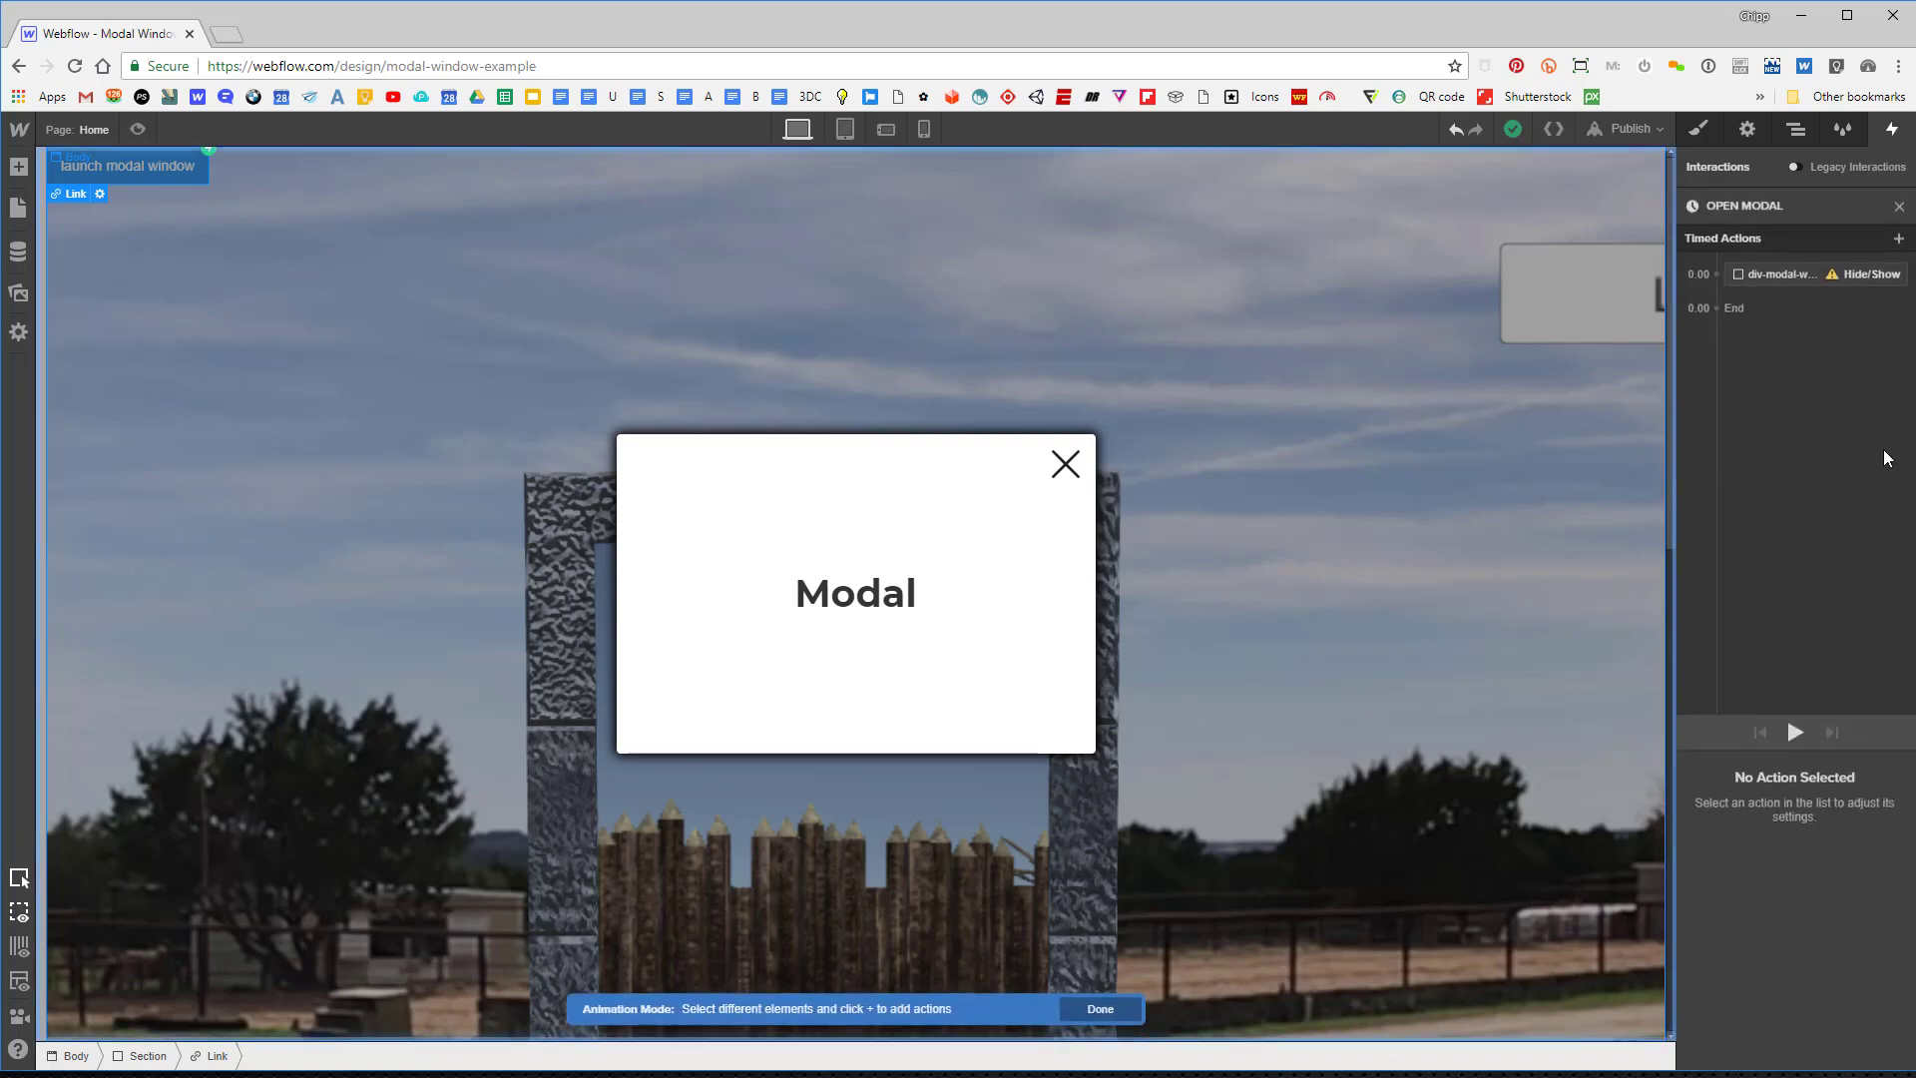
Set the div-modal-wrapper Hide/Show action's display to none and make it an initial state.
click(1790, 277)
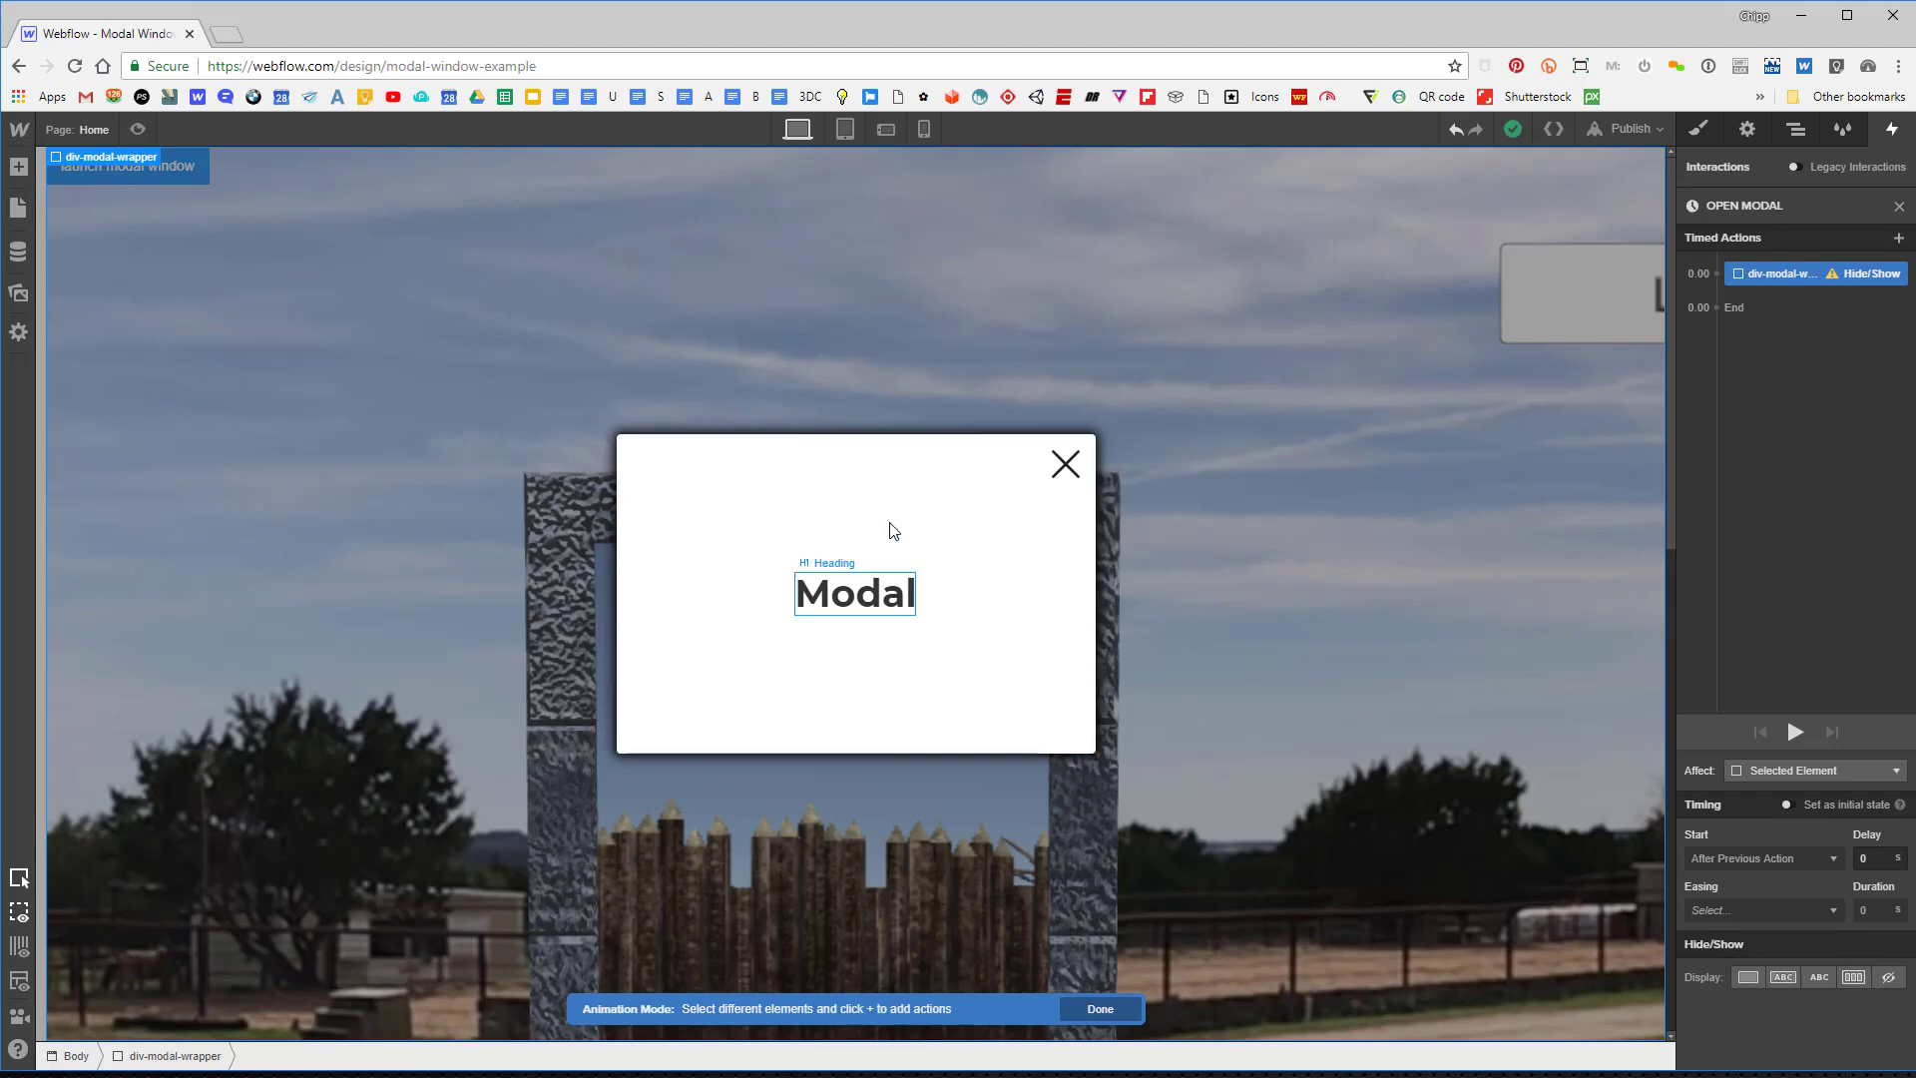
click(1896, 986)
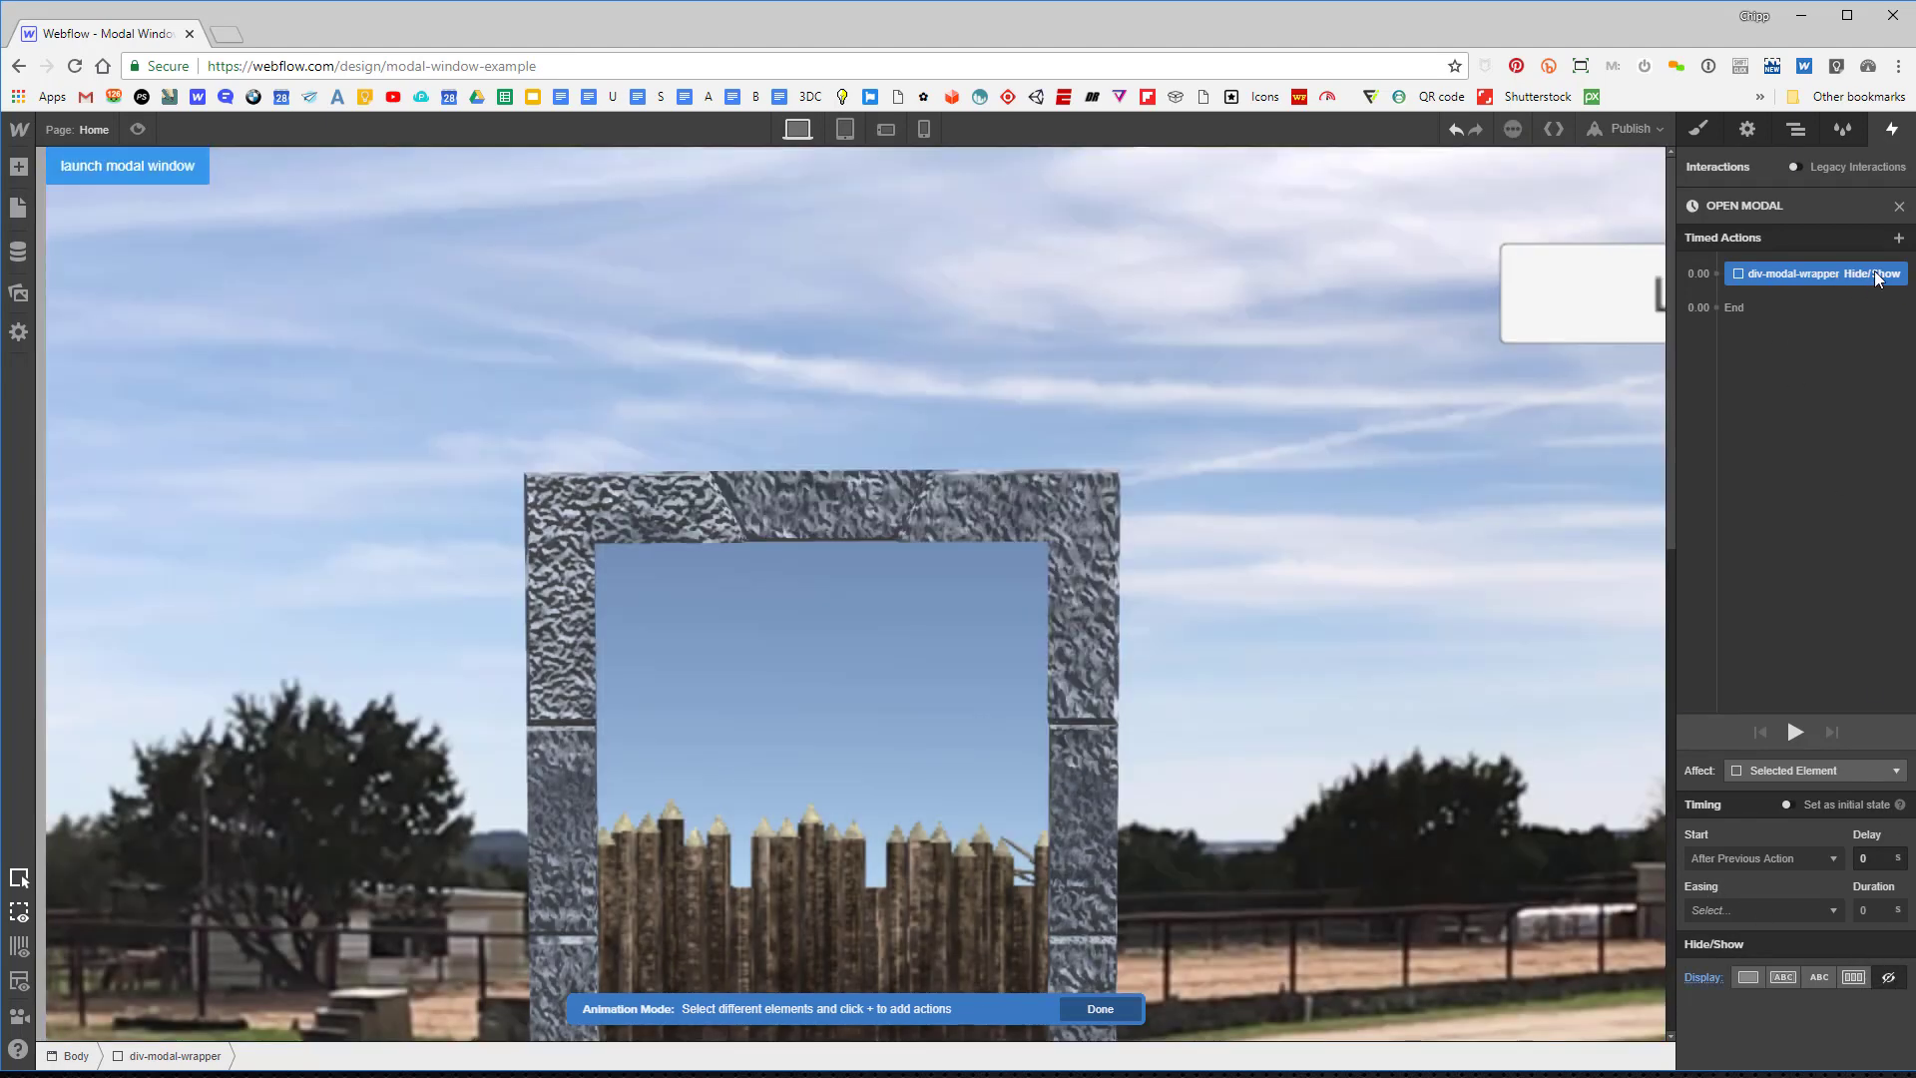
click(1791, 808)
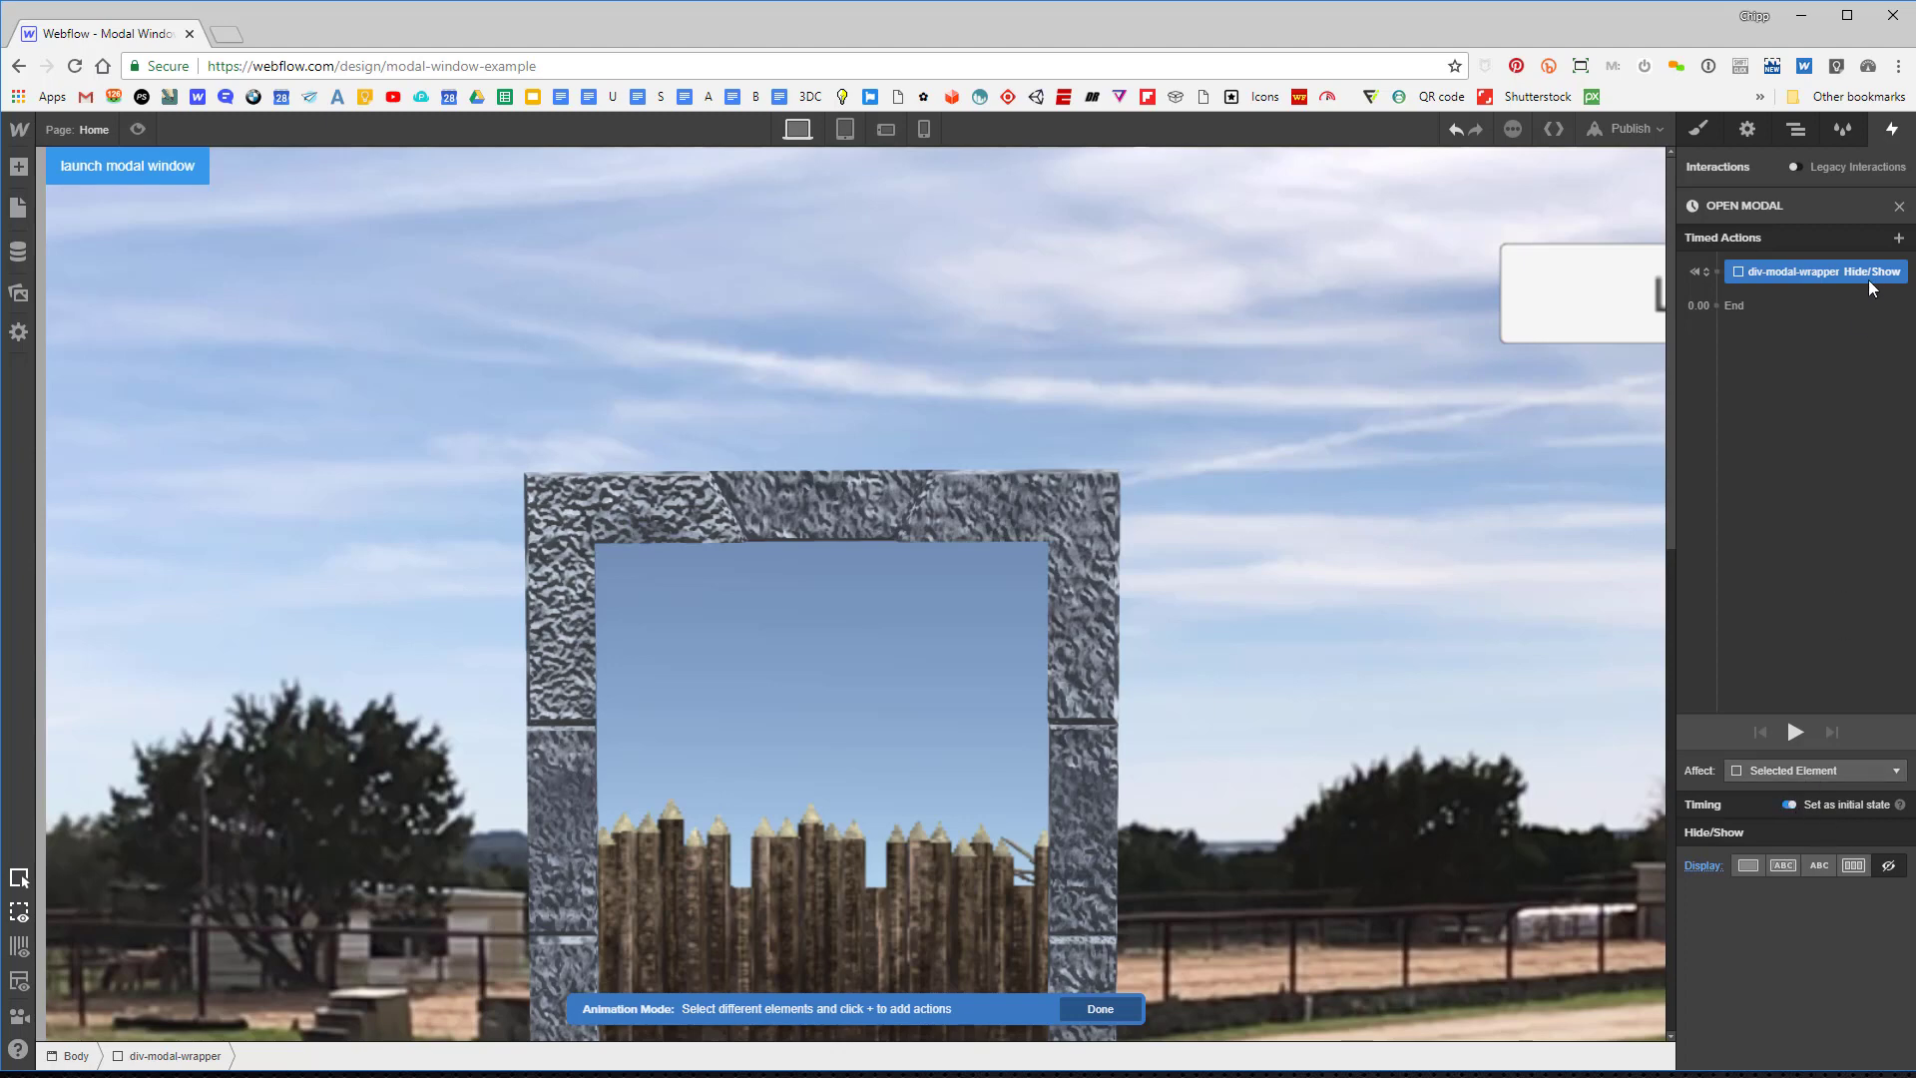
Add an Opacity action for div-modal-wrapper at 0% and make it an initial state.
click(1899, 237)
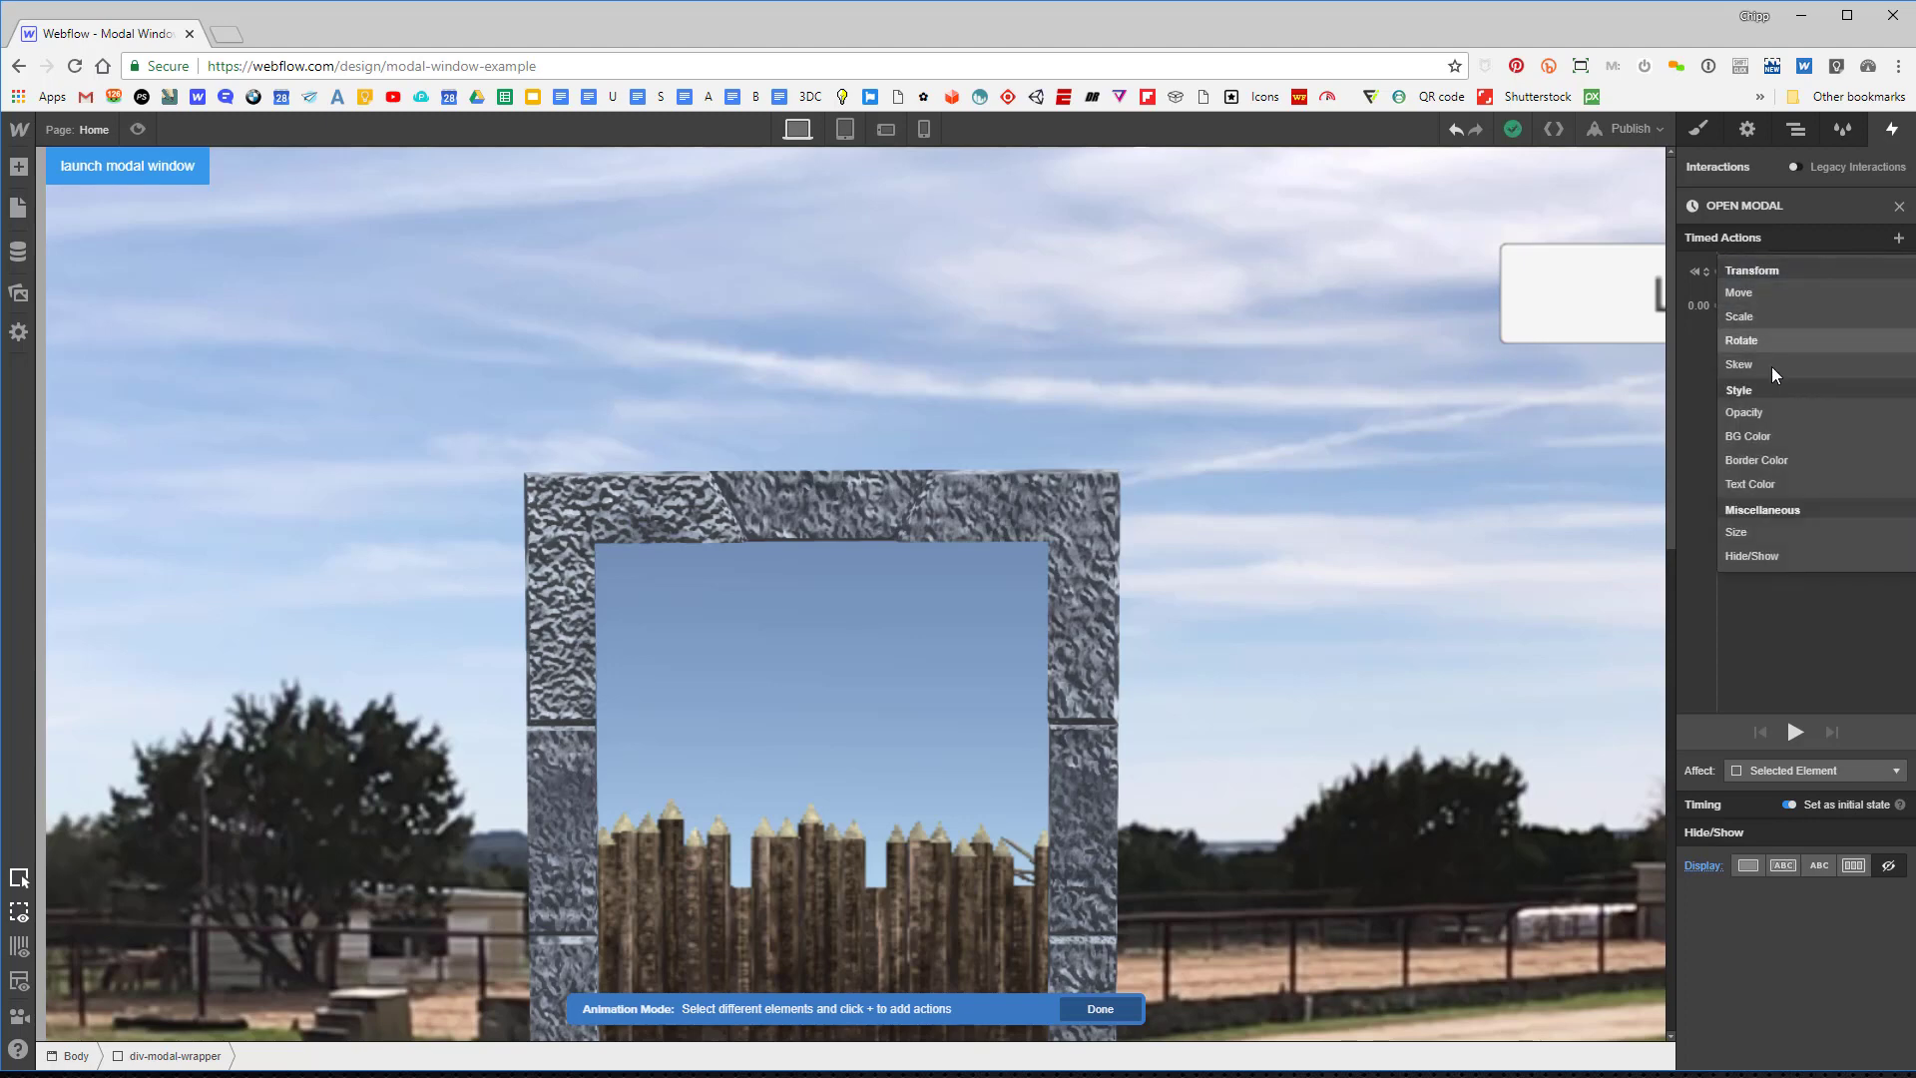
click(1749, 413)
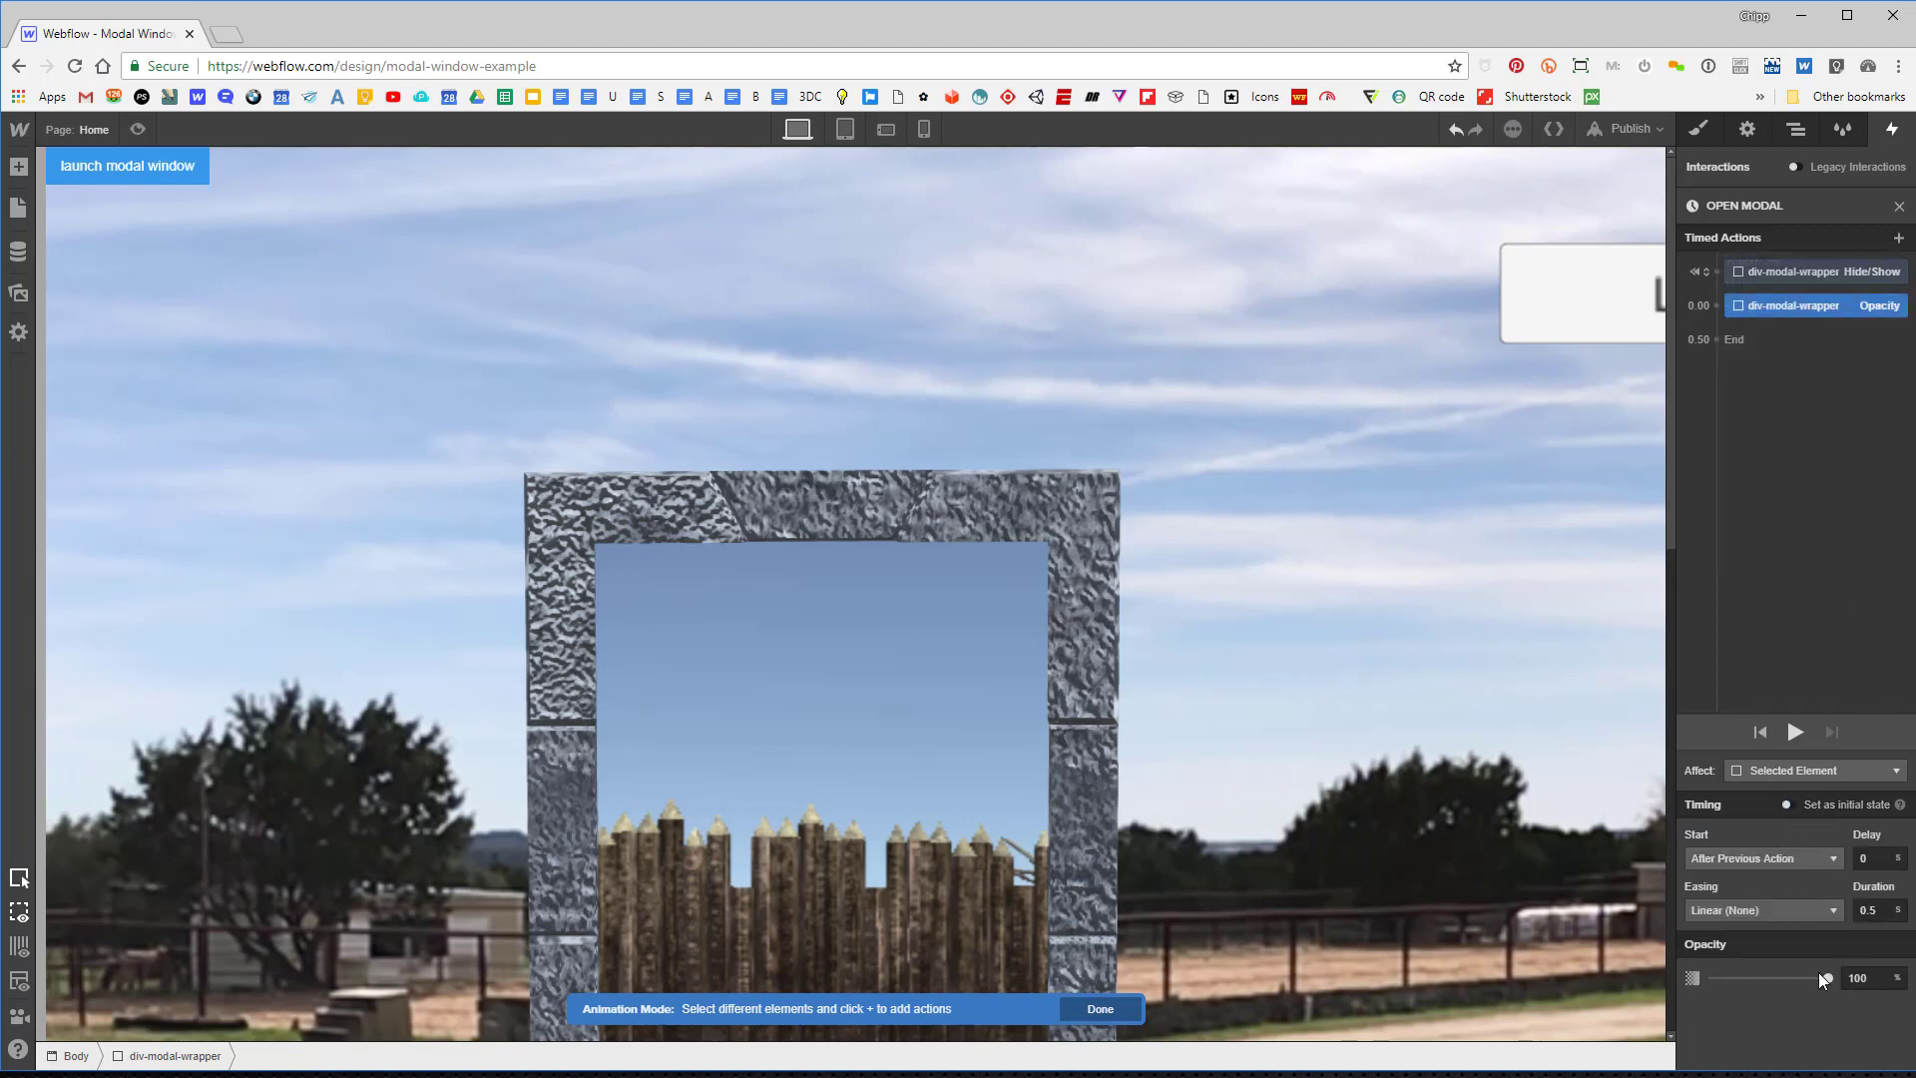
drag(1830, 979, 1711, 980)
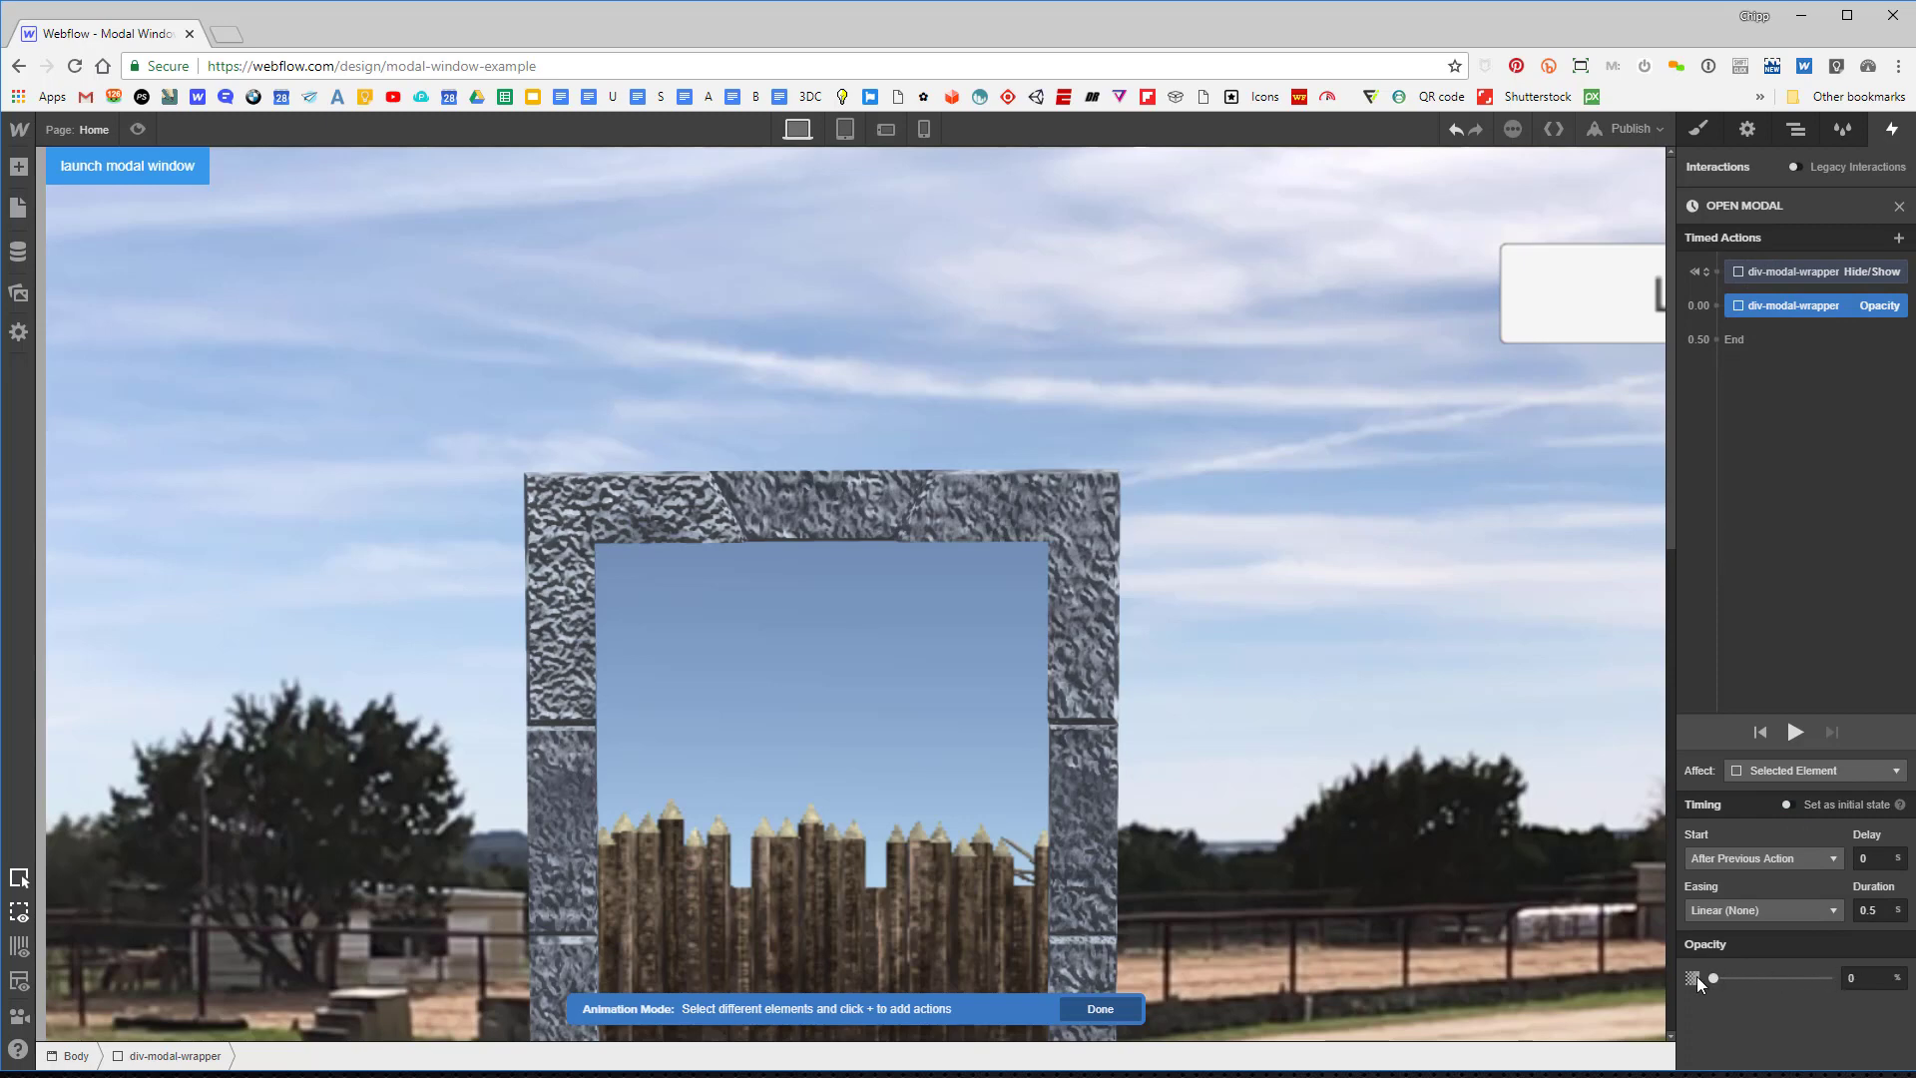
click(1735, 863)
click(1764, 884)
click(1789, 805)
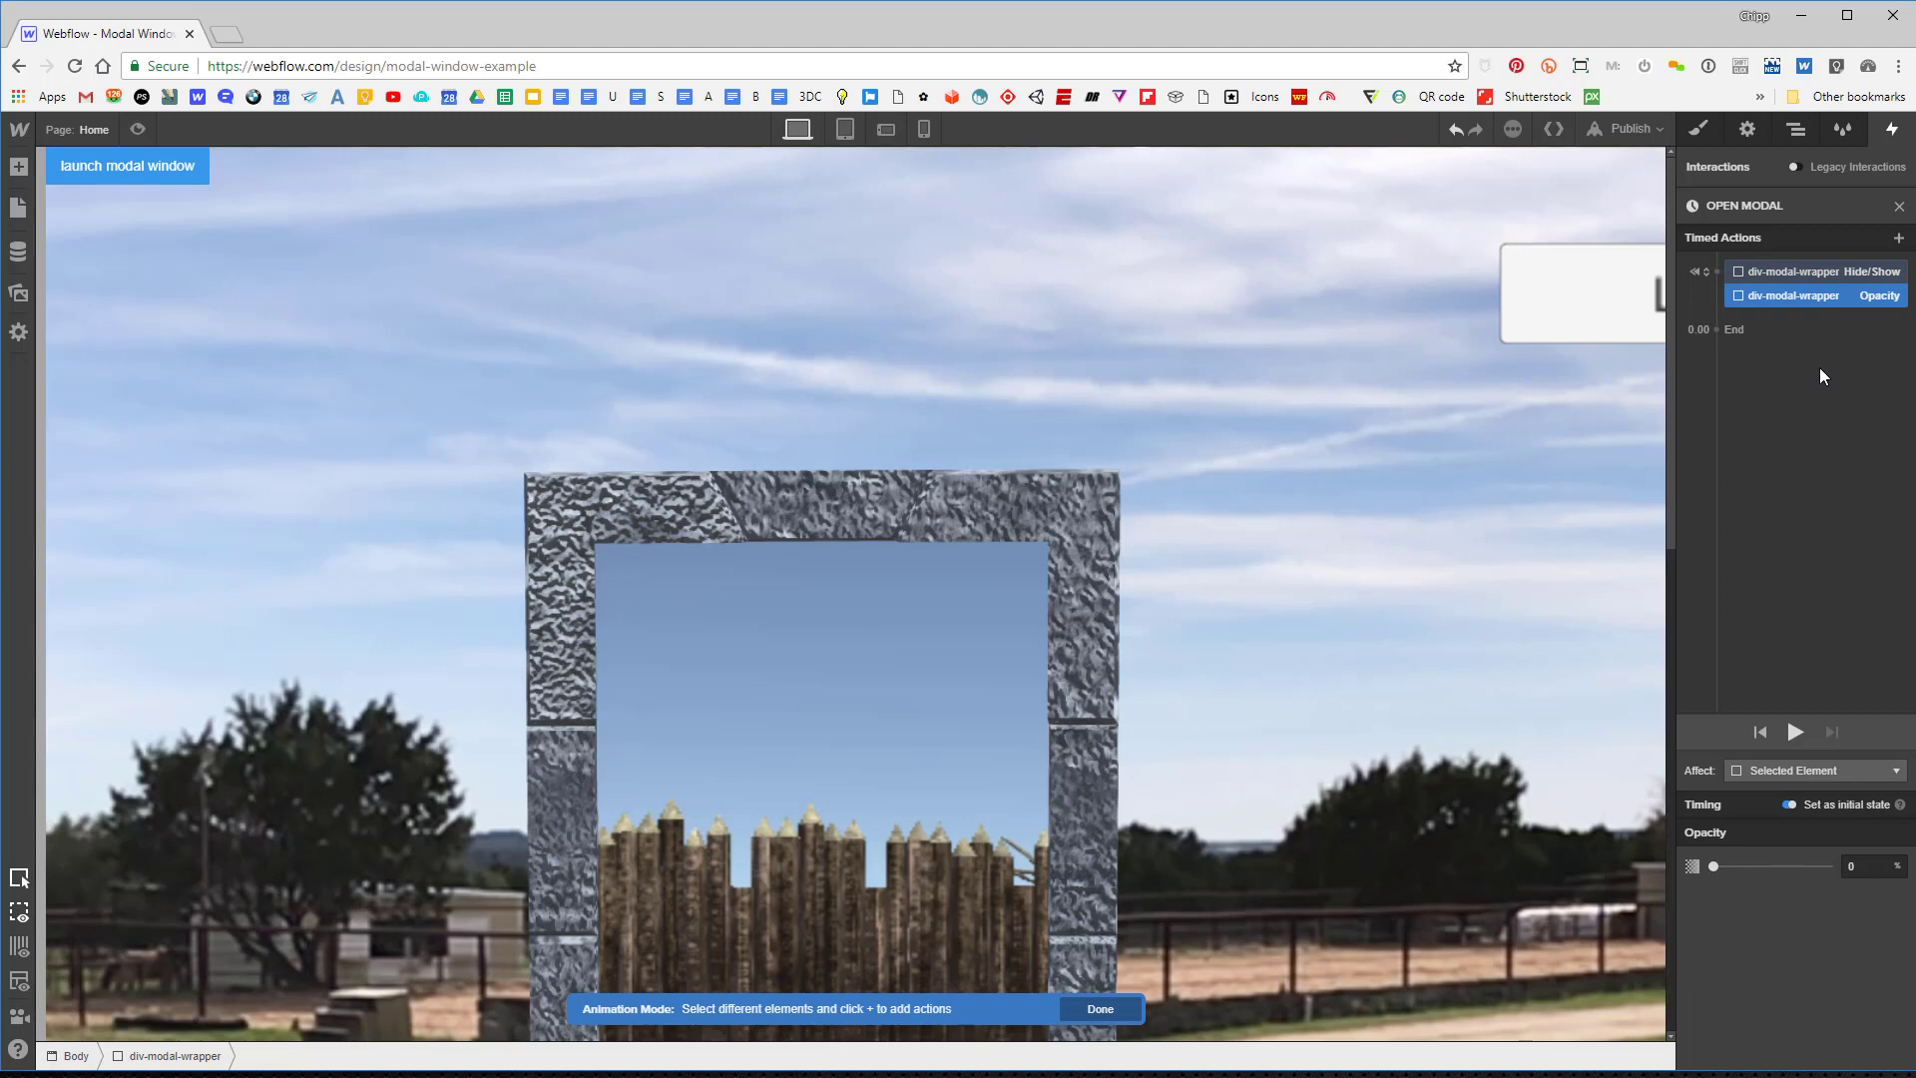
click(1786, 268)
click(1799, 295)
Add a second Hide/Show action for div-modal-wrapper after the initial states, with its display set to flex.
click(1898, 237)
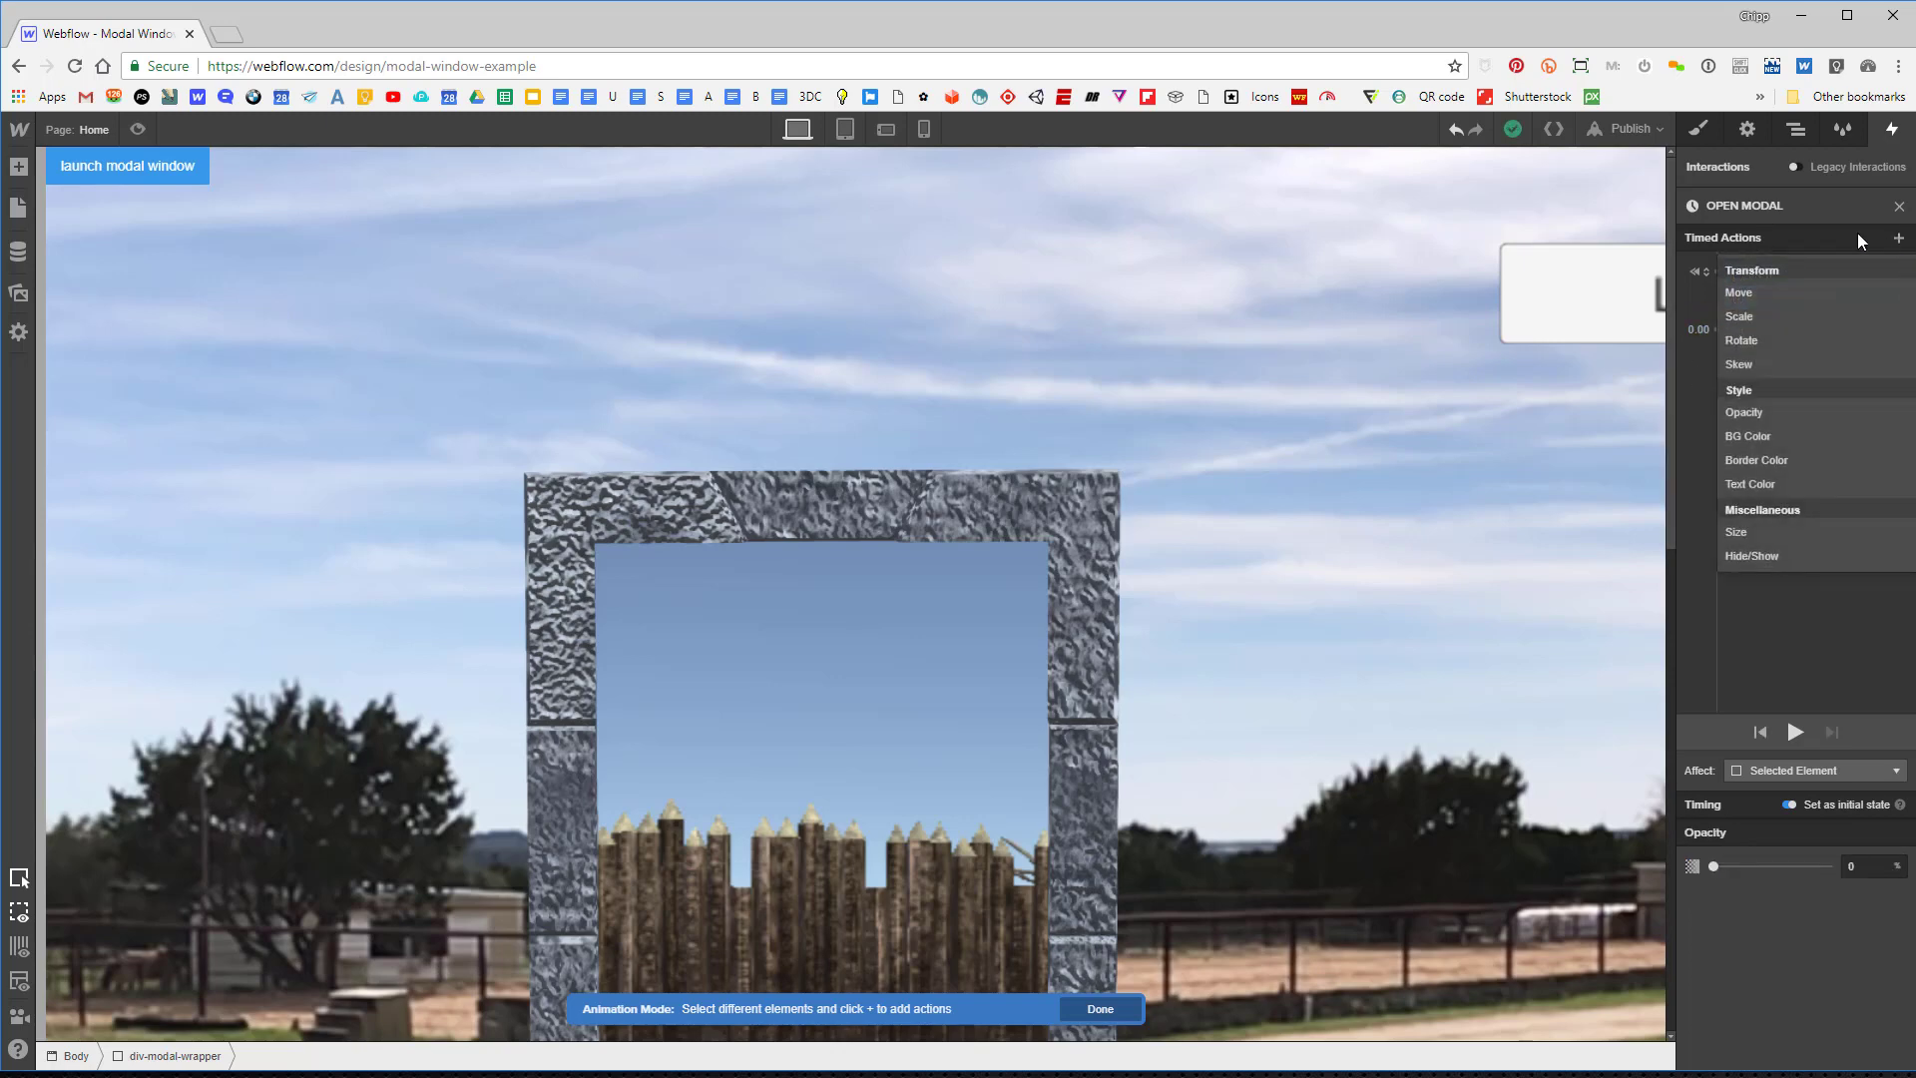
click(1805, 557)
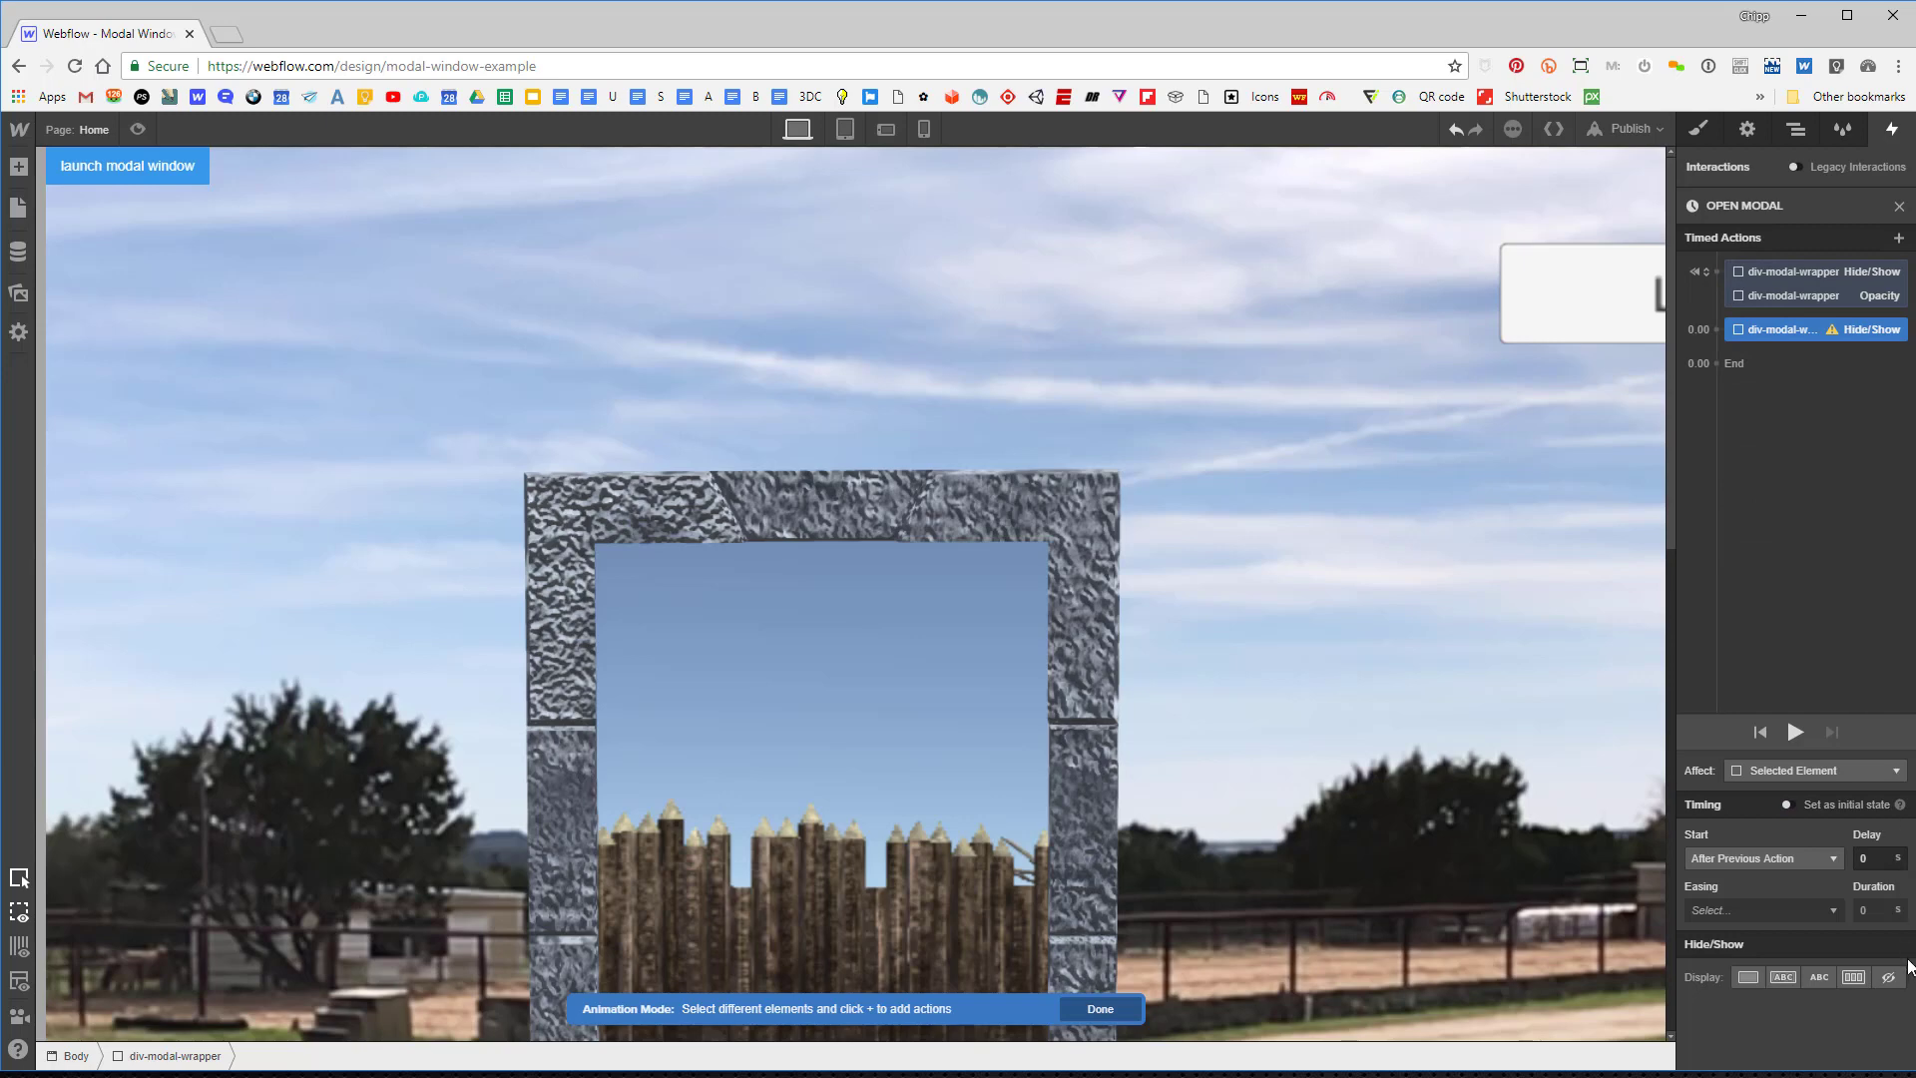
click(1860, 984)
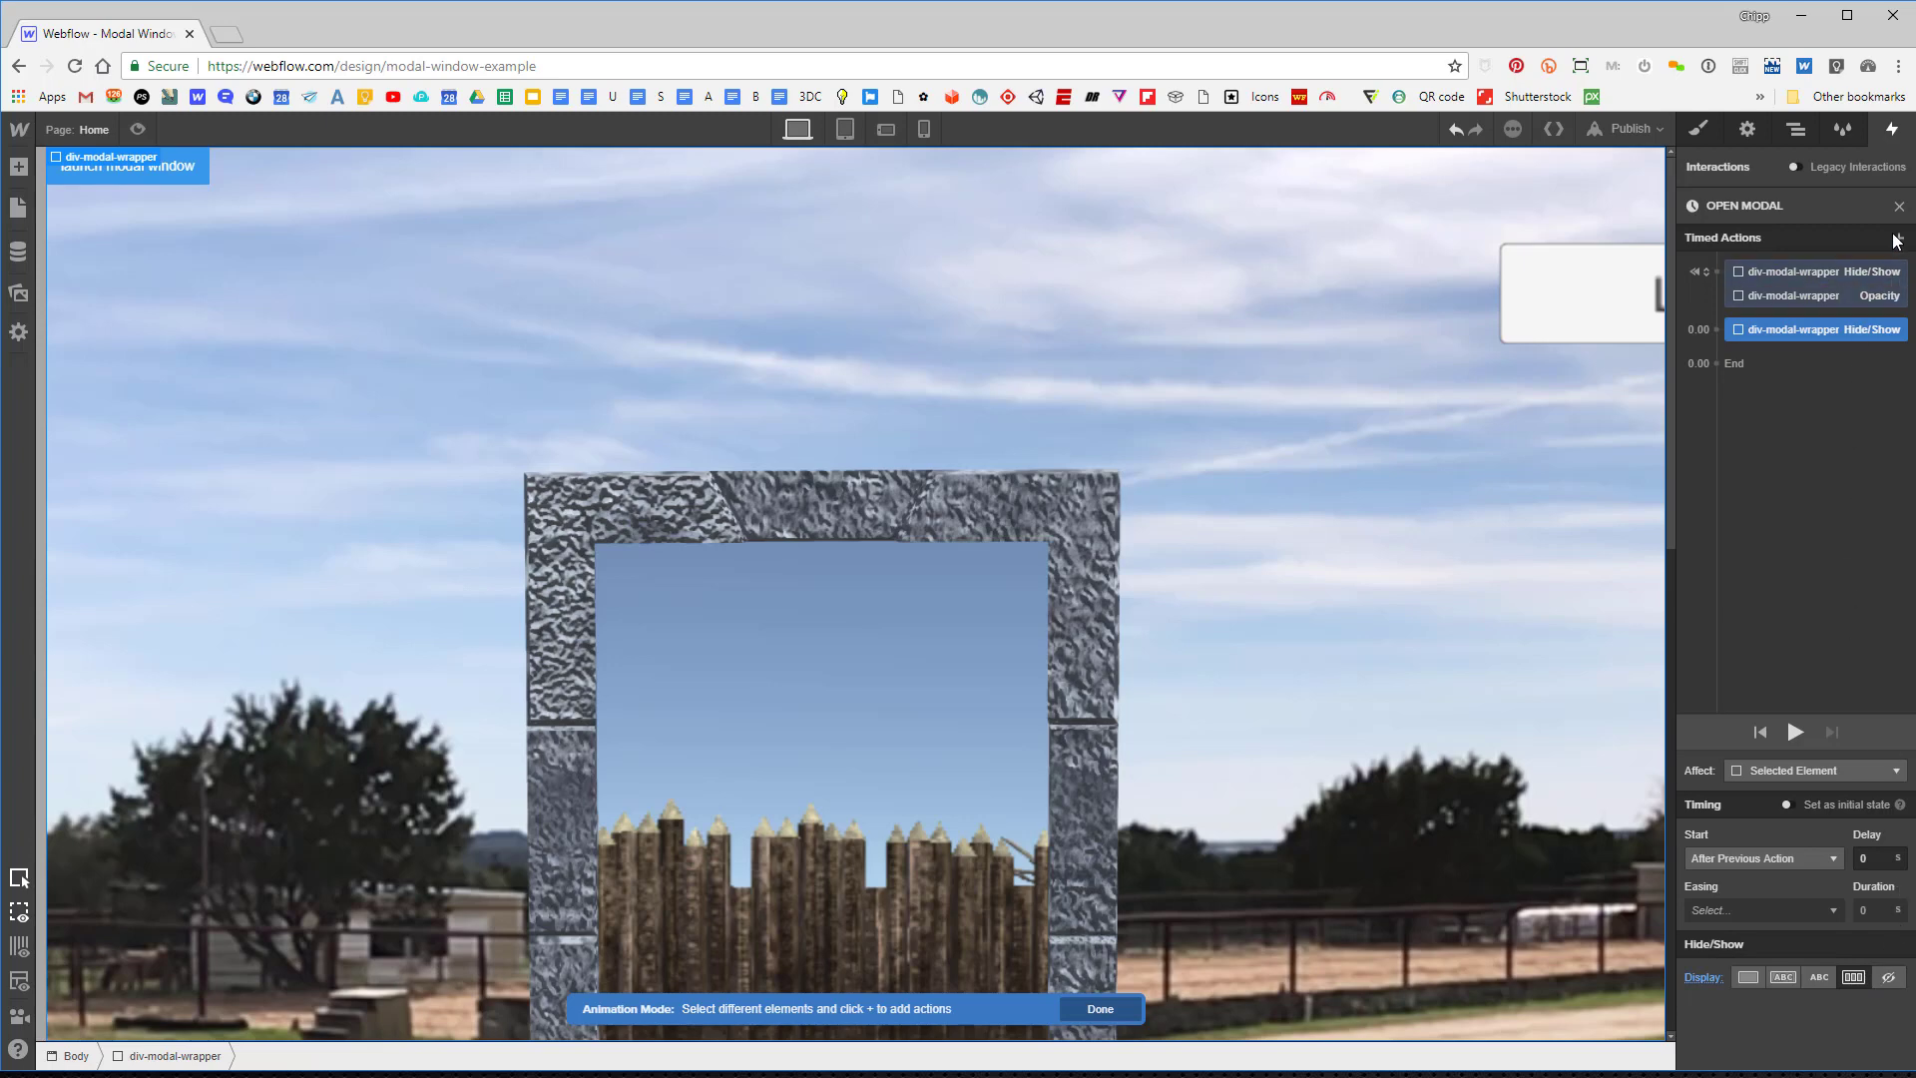
Add a 100% Opacity action alongside the second div-modal-wrapper Hide/Show action and play the animation.
click(1717, 329)
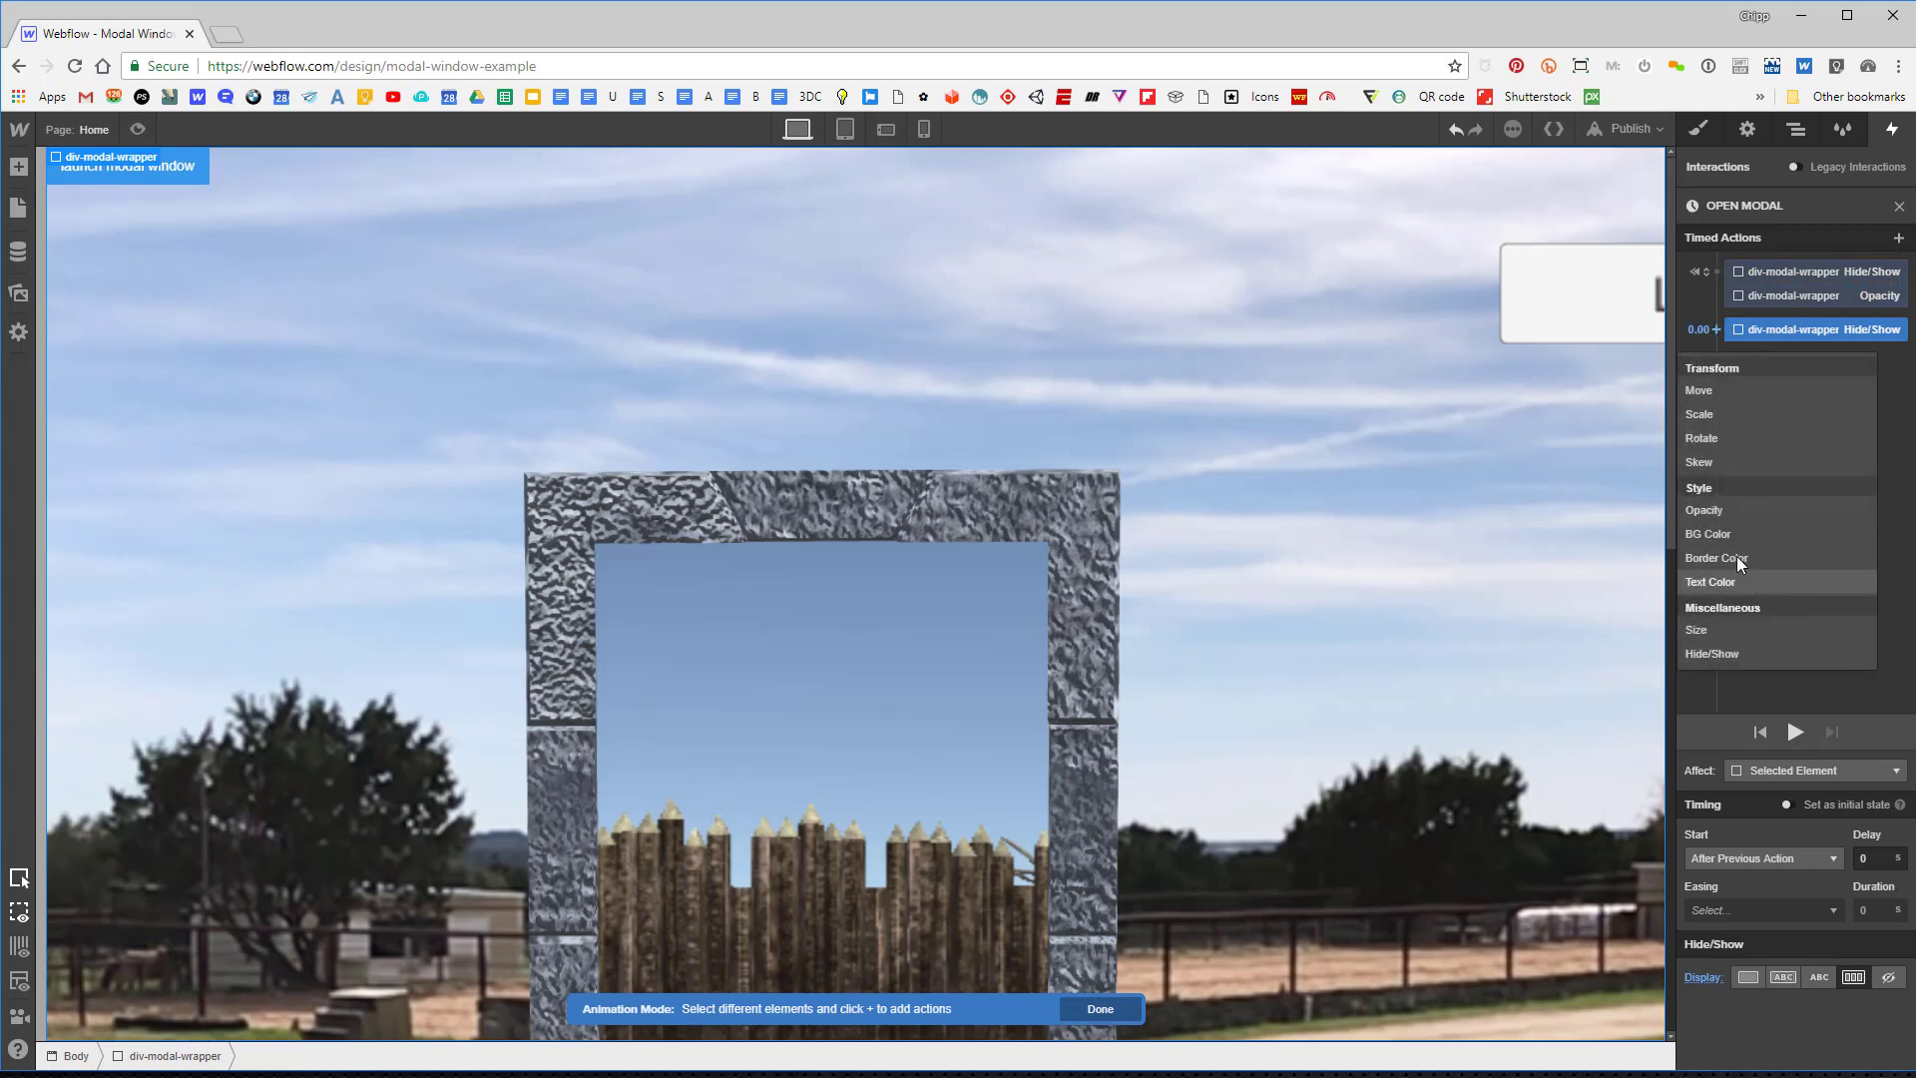
click(1723, 503)
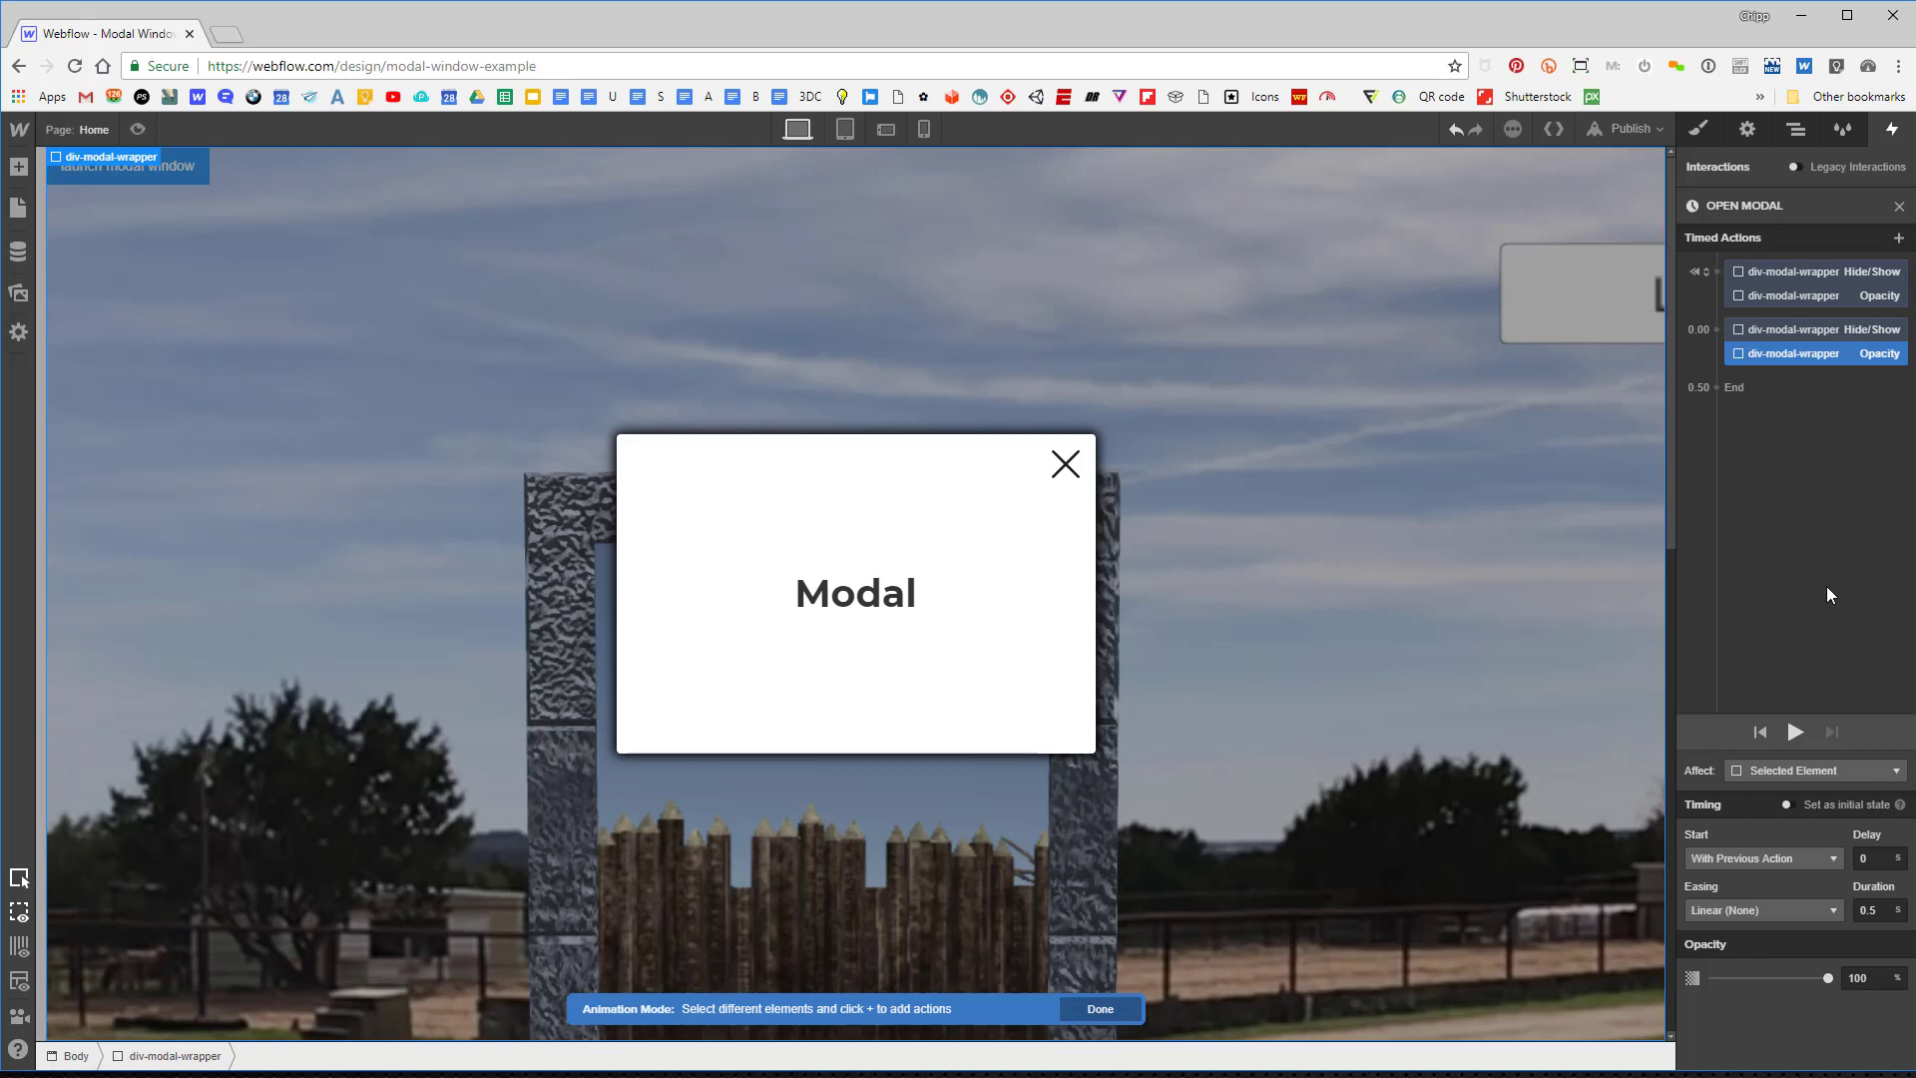
click(1797, 730)
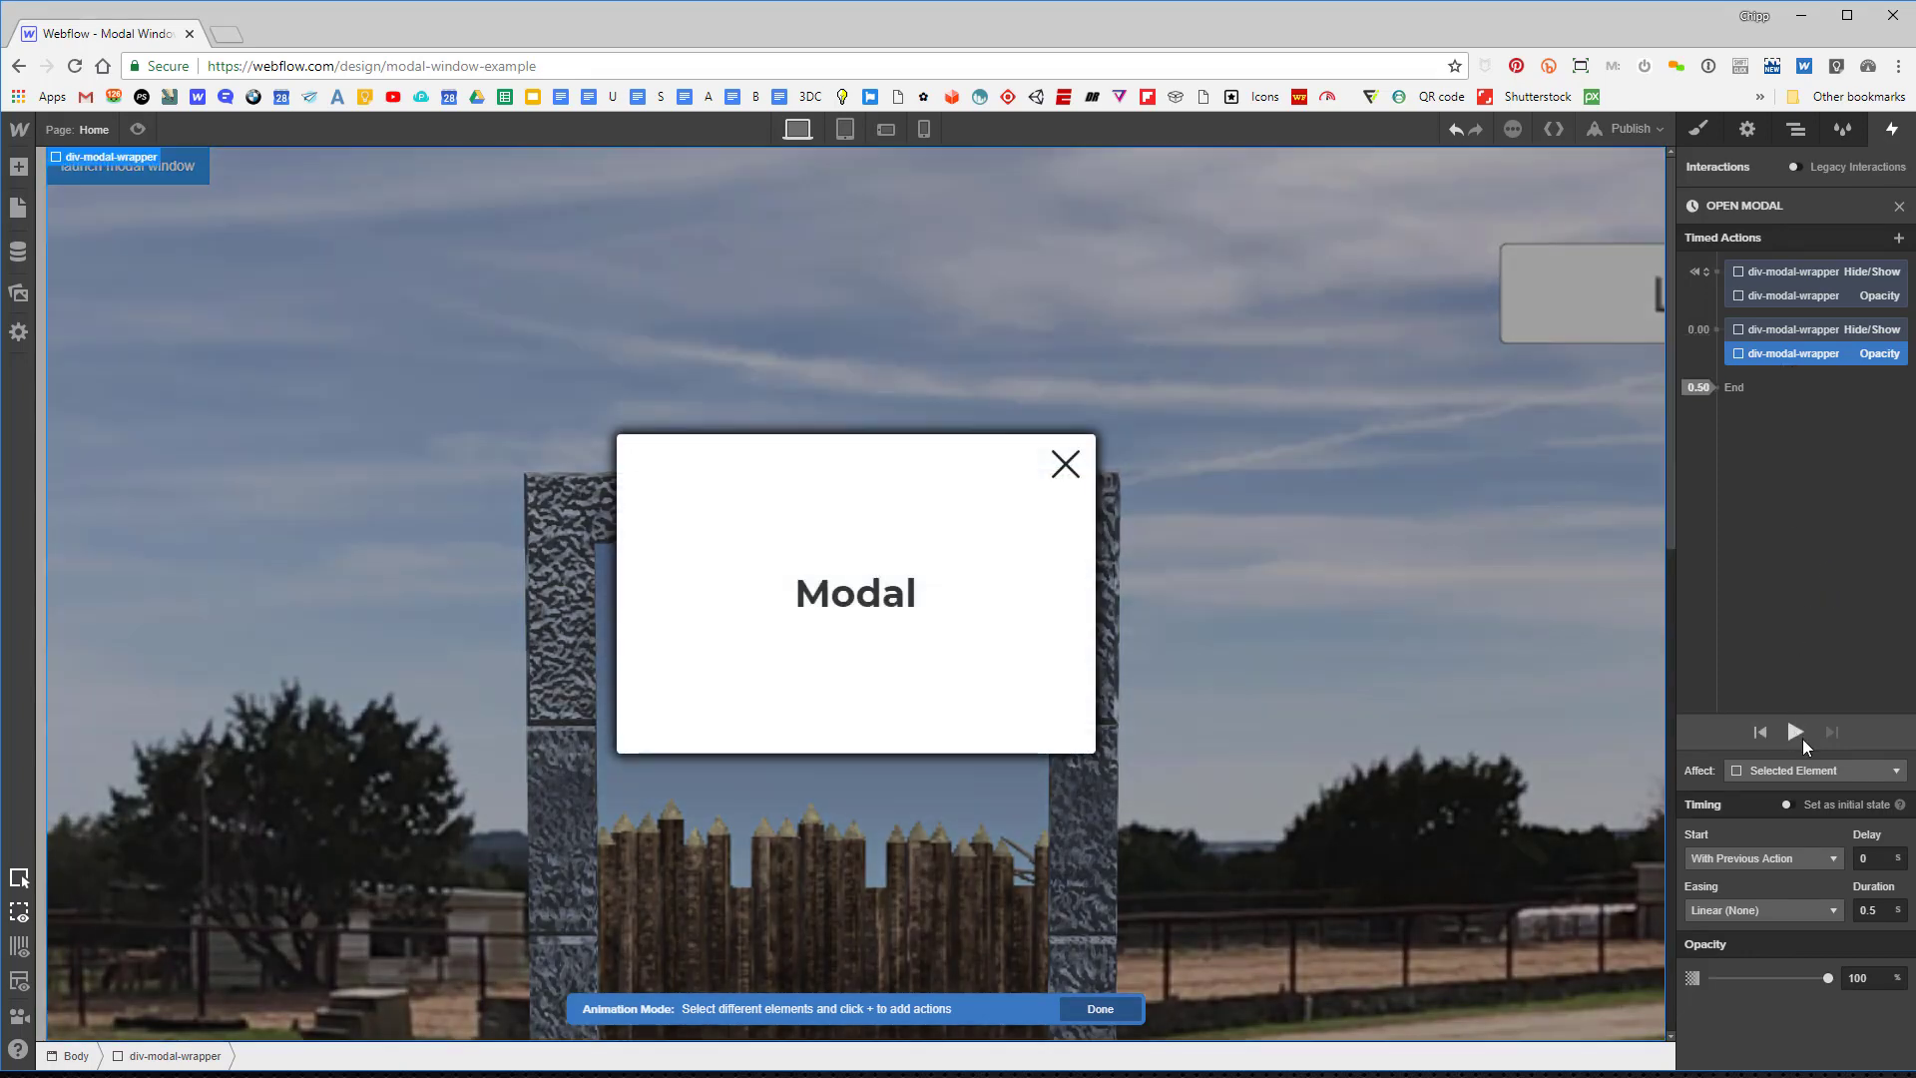
click(1795, 731)
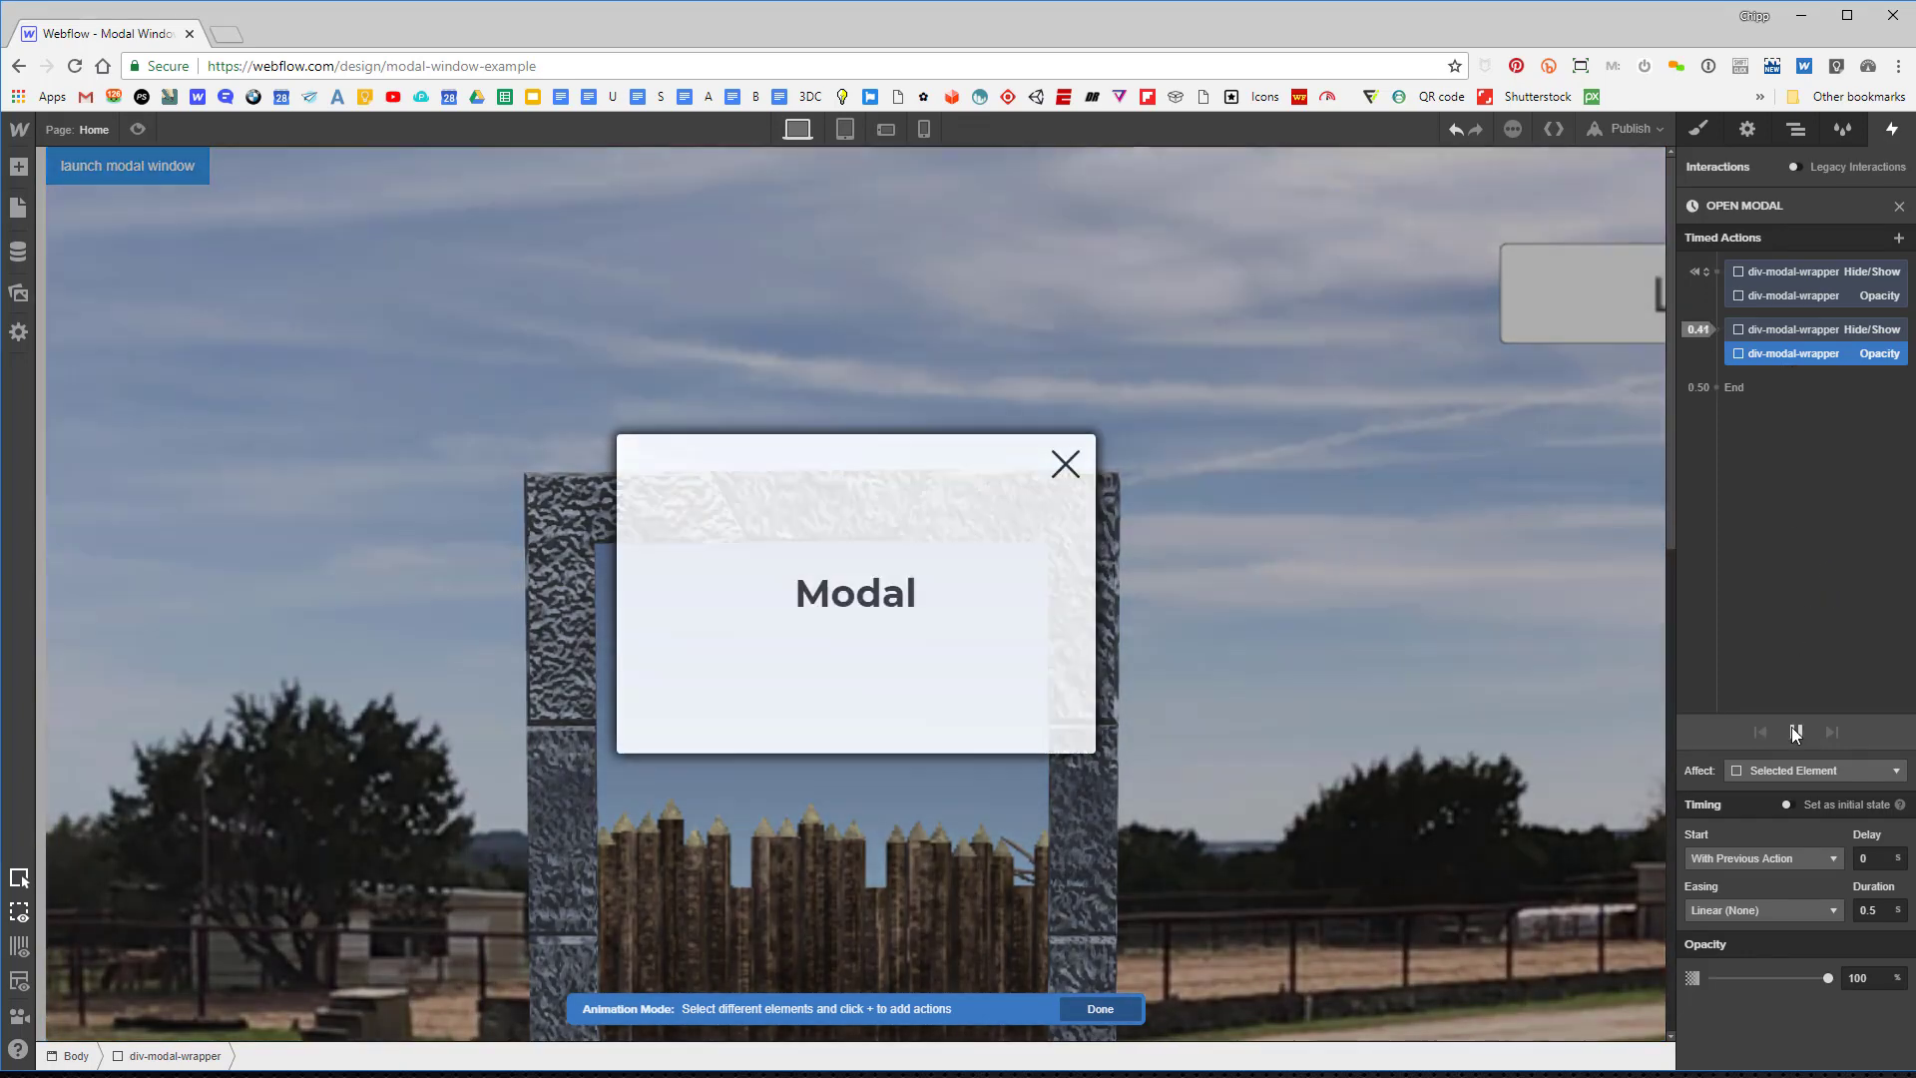
click(1849, 505)
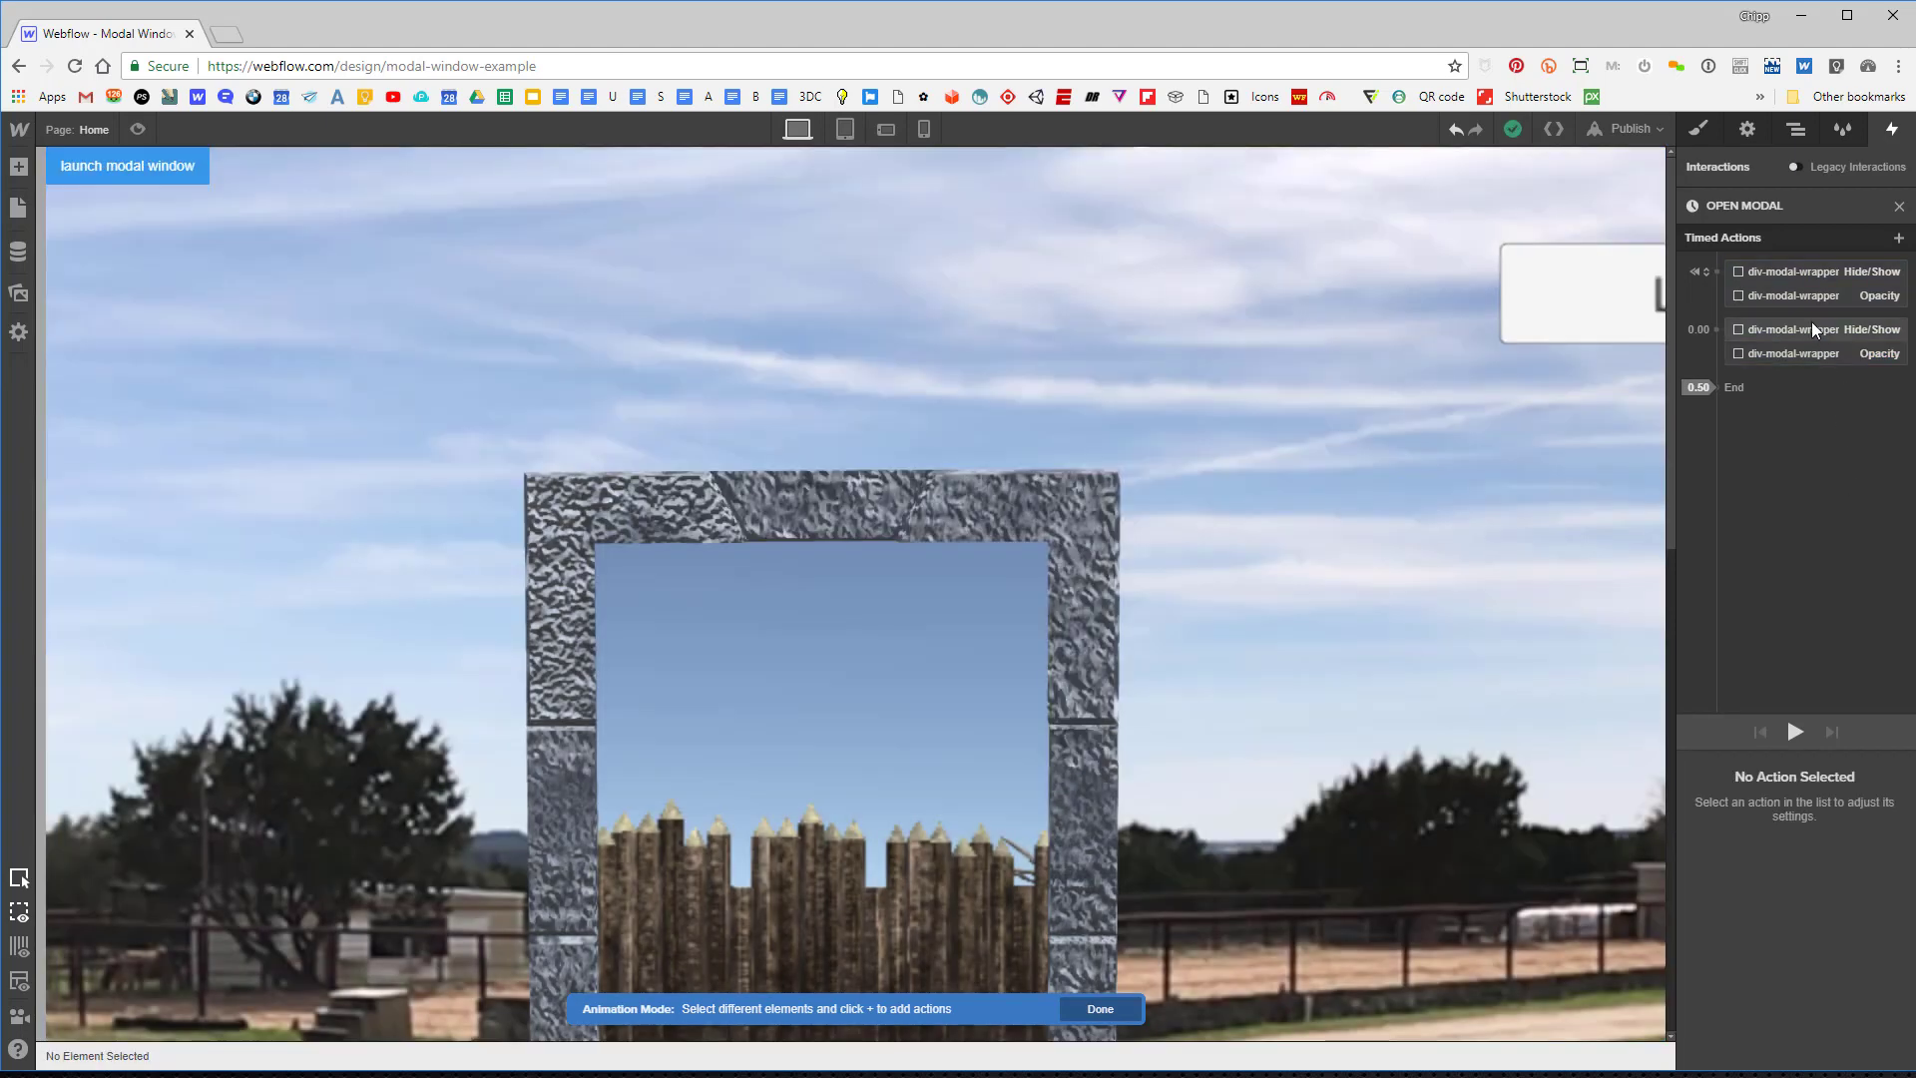
Set the 100% Opacity action of div-modal-wrapper to start After Previous Action.
click(1810, 353)
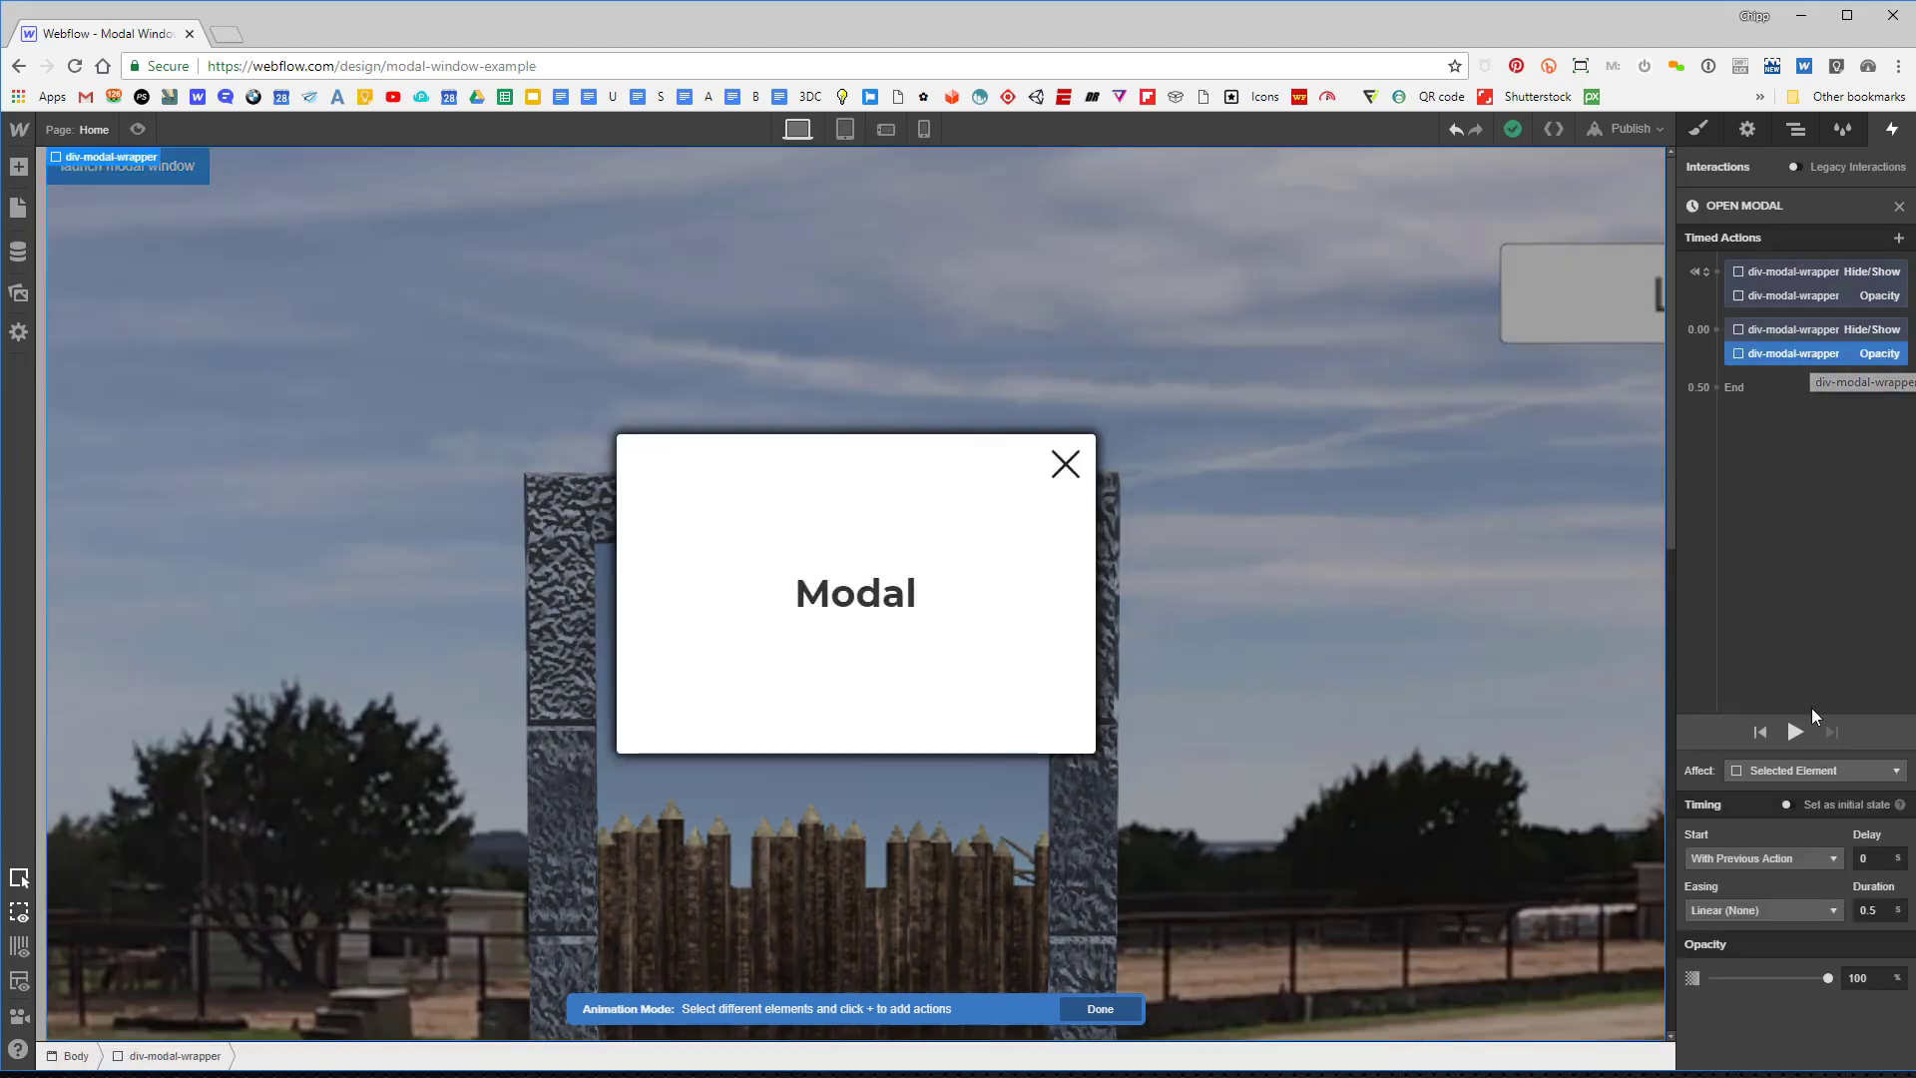
click(1770, 859)
click(1764, 836)
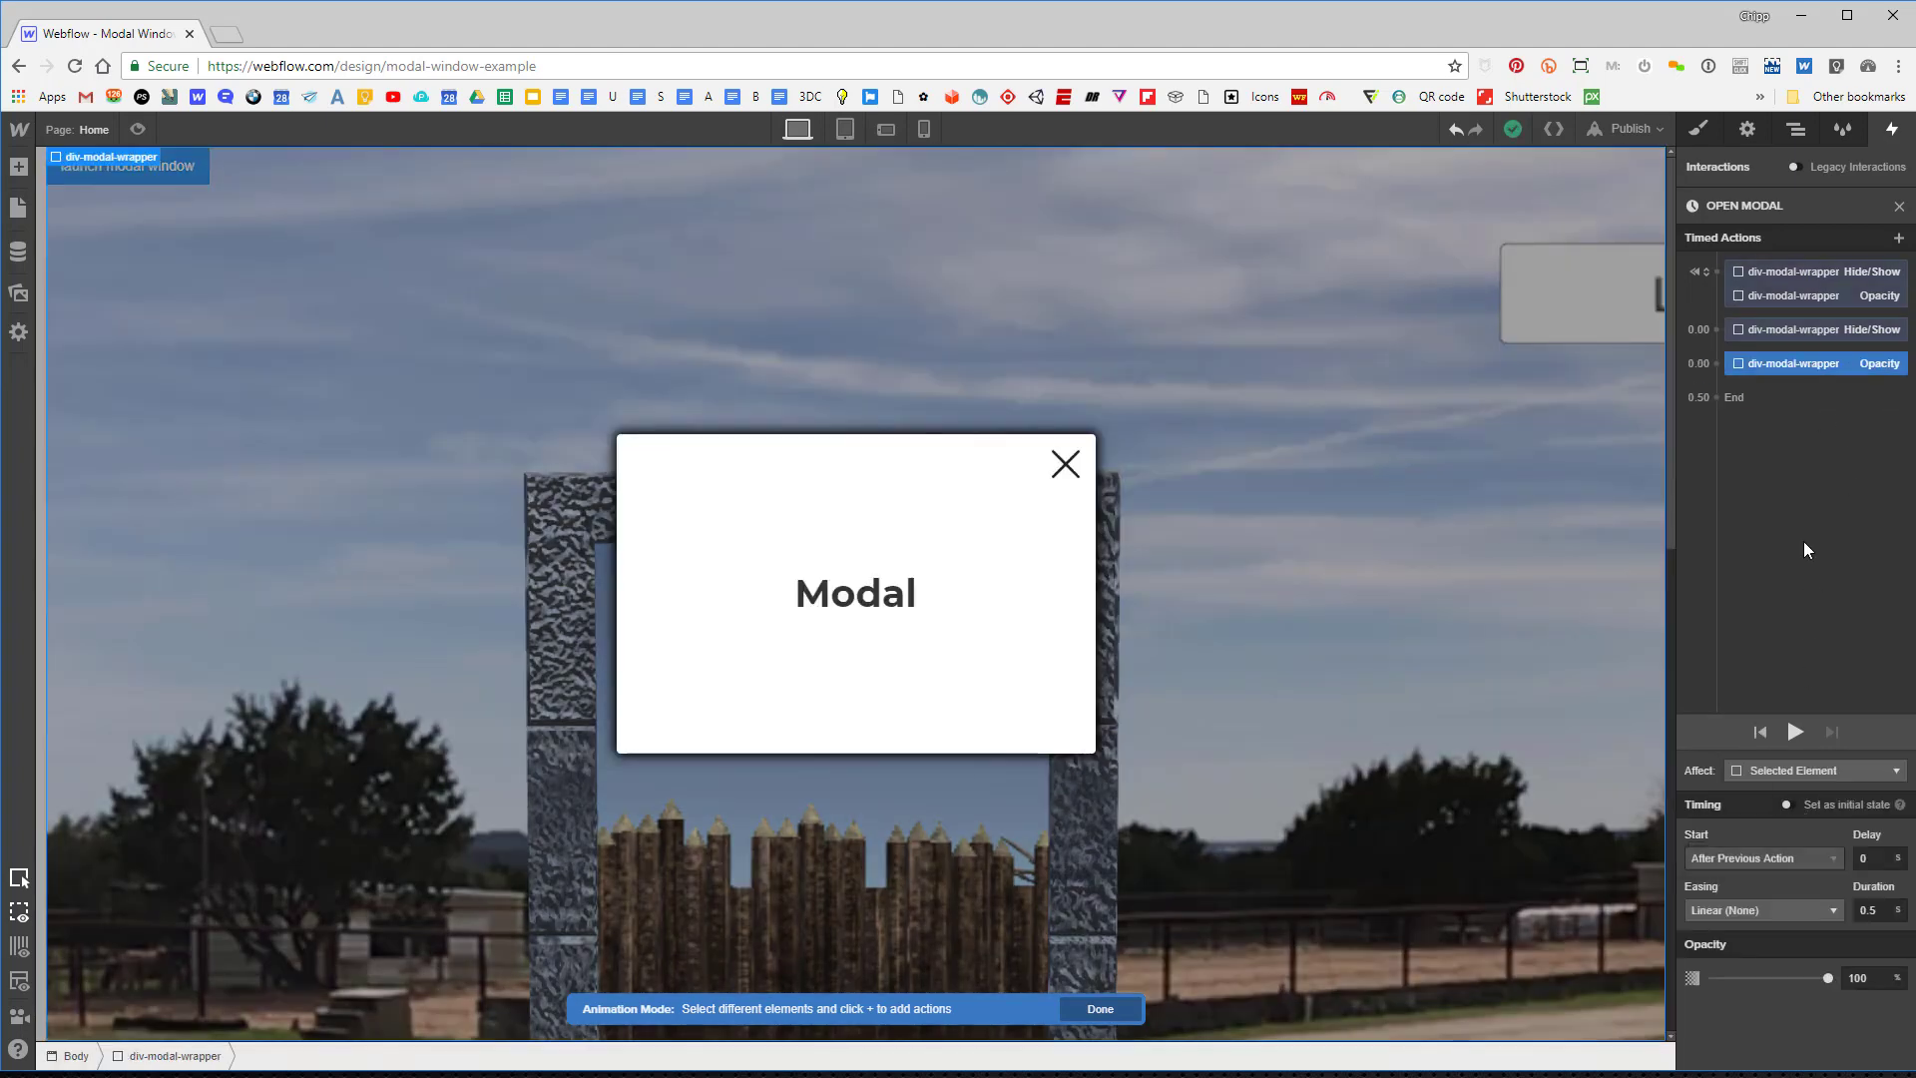
Play the revised OPEN MODAL animation and switch the Home page to preview mode.
click(1792, 373)
click(1795, 733)
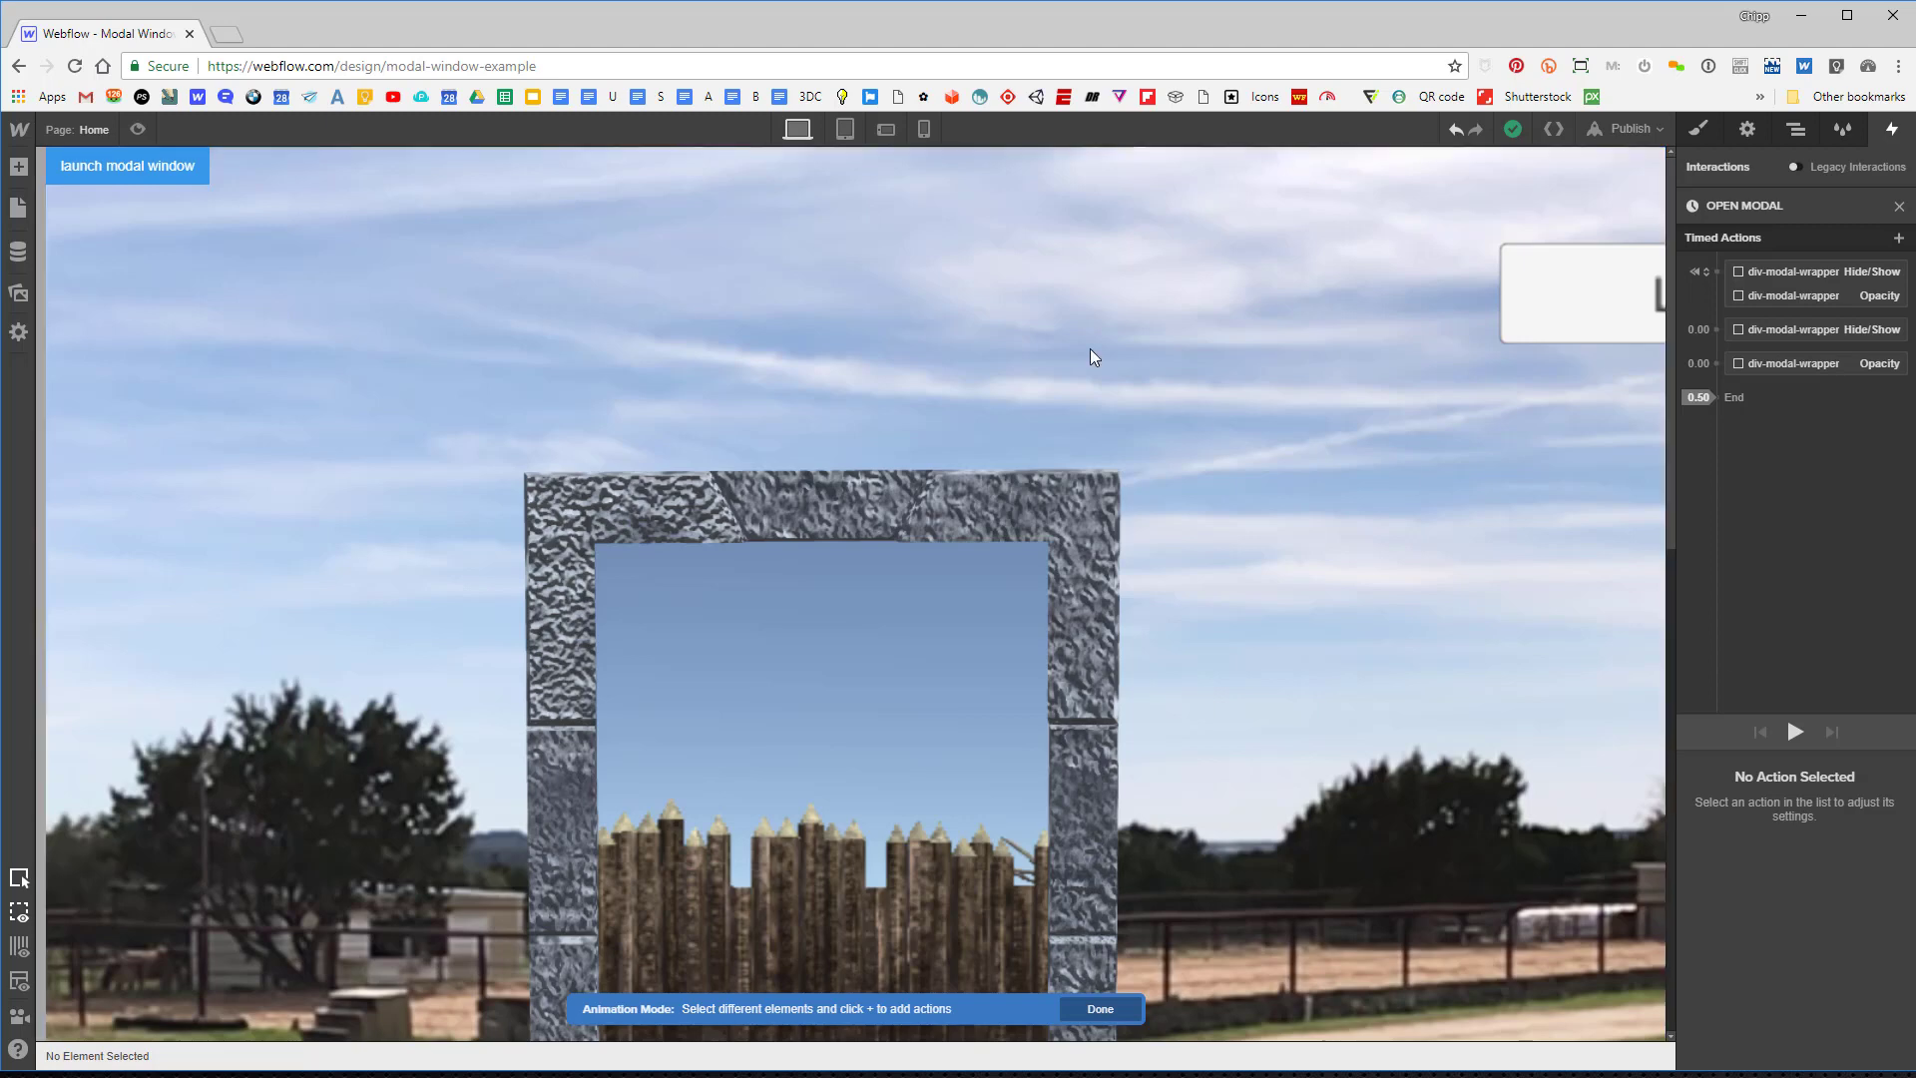
click(138, 129)
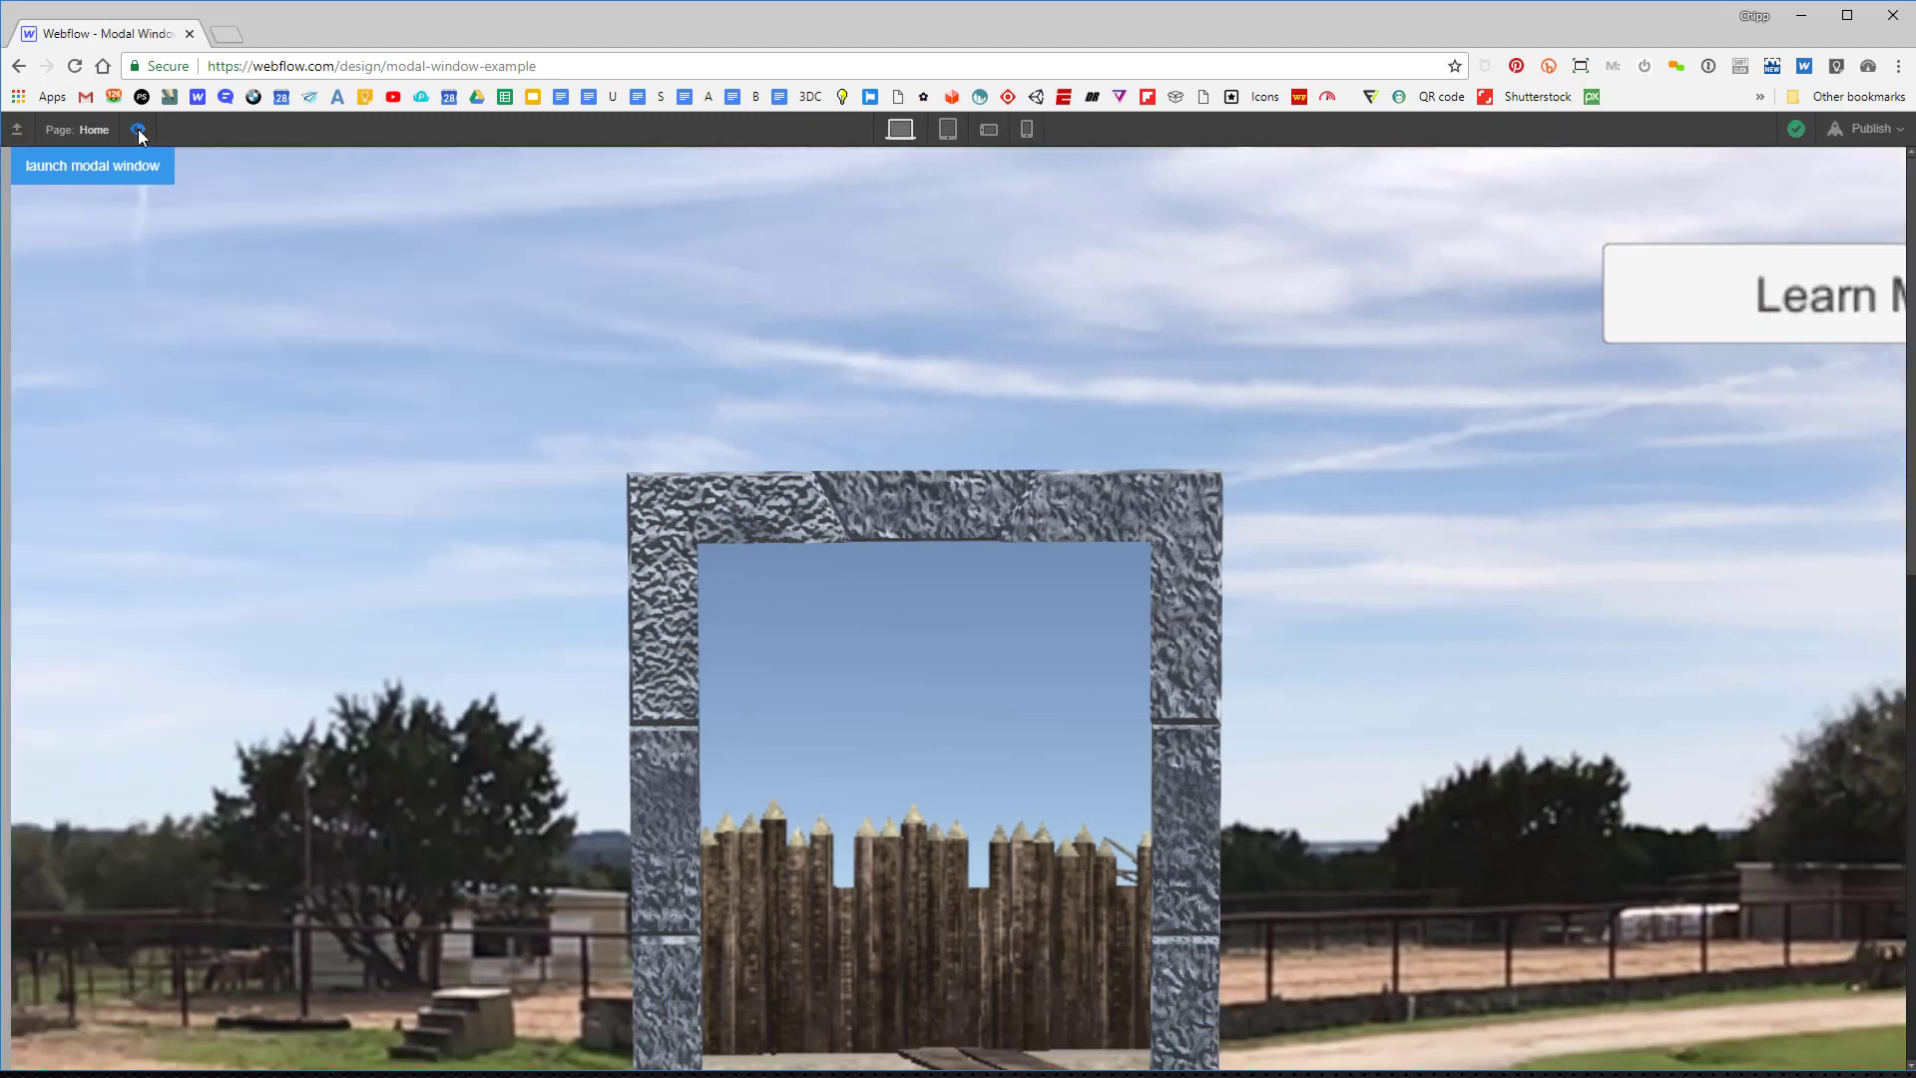
Launch the modal window in the preview, then return to design mode and leave the OPEN MODAL animation editing.
click(98, 169)
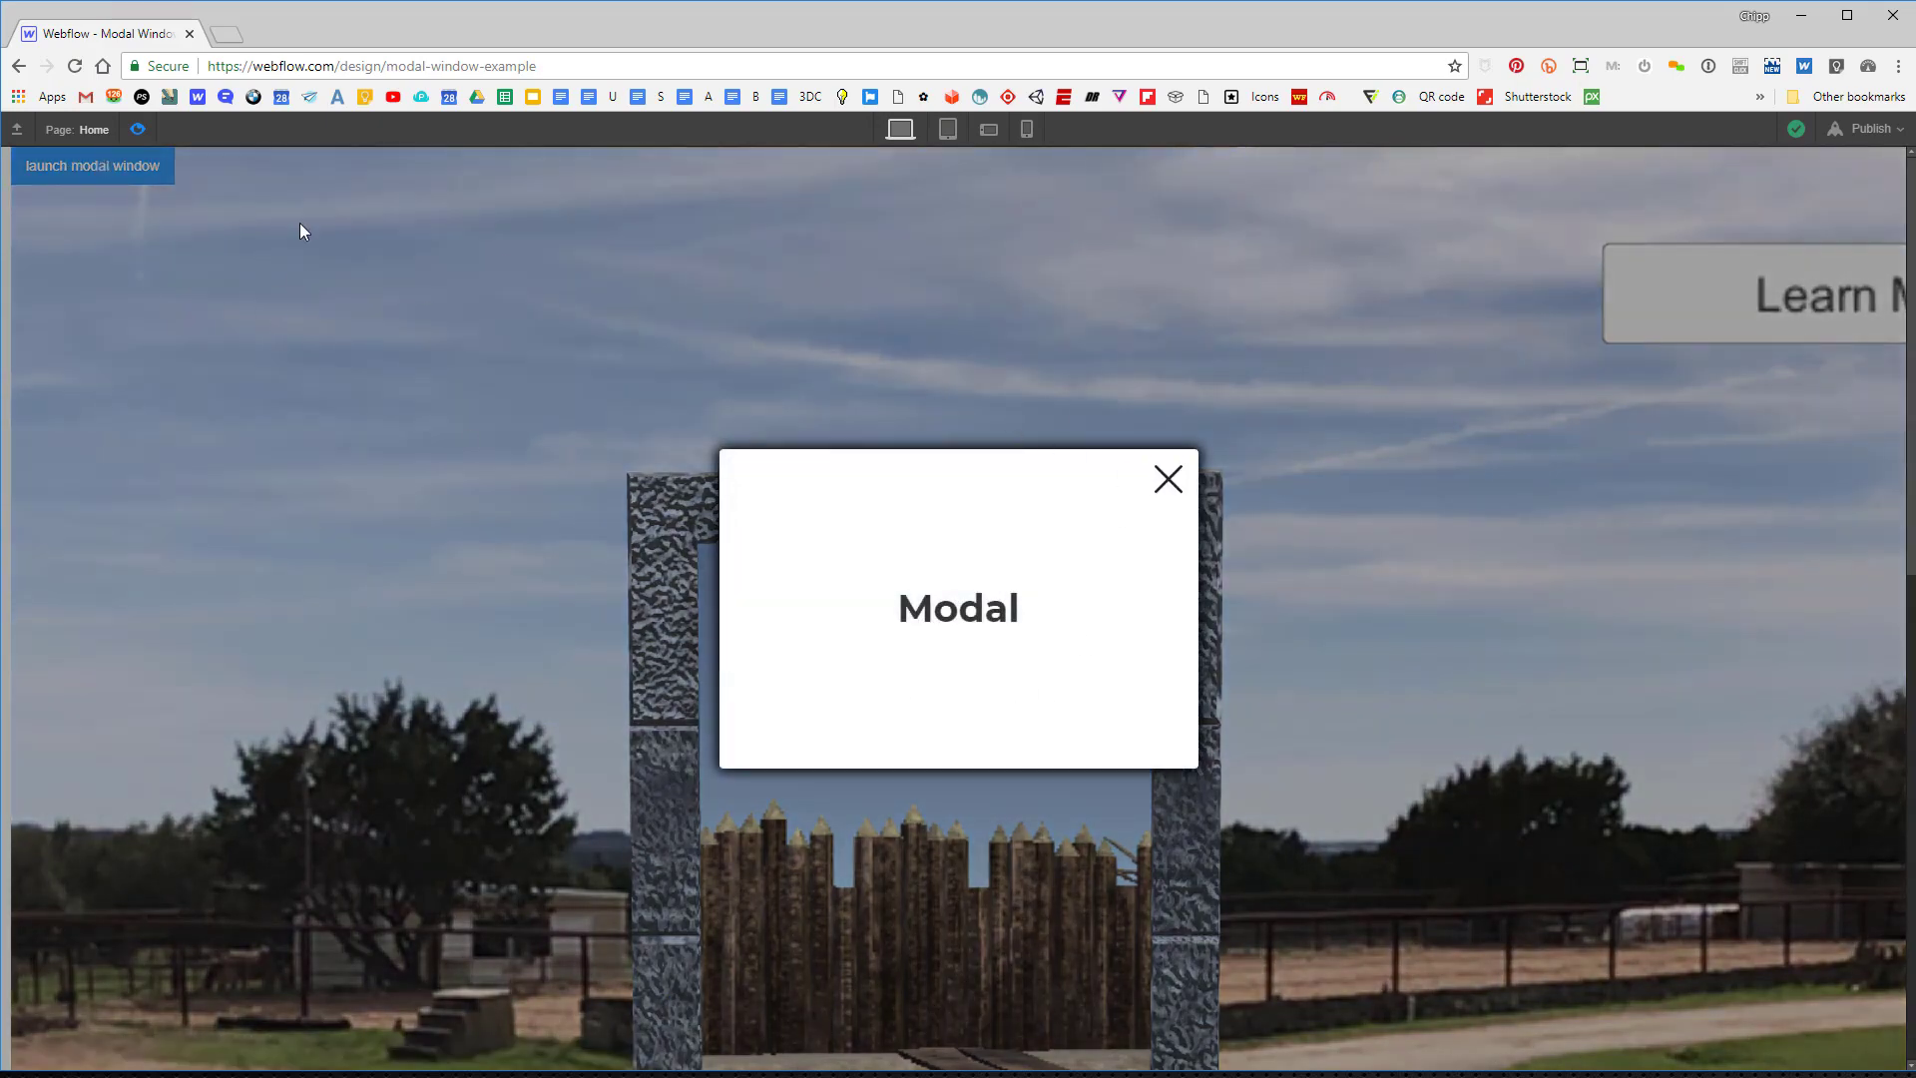
click(138, 127)
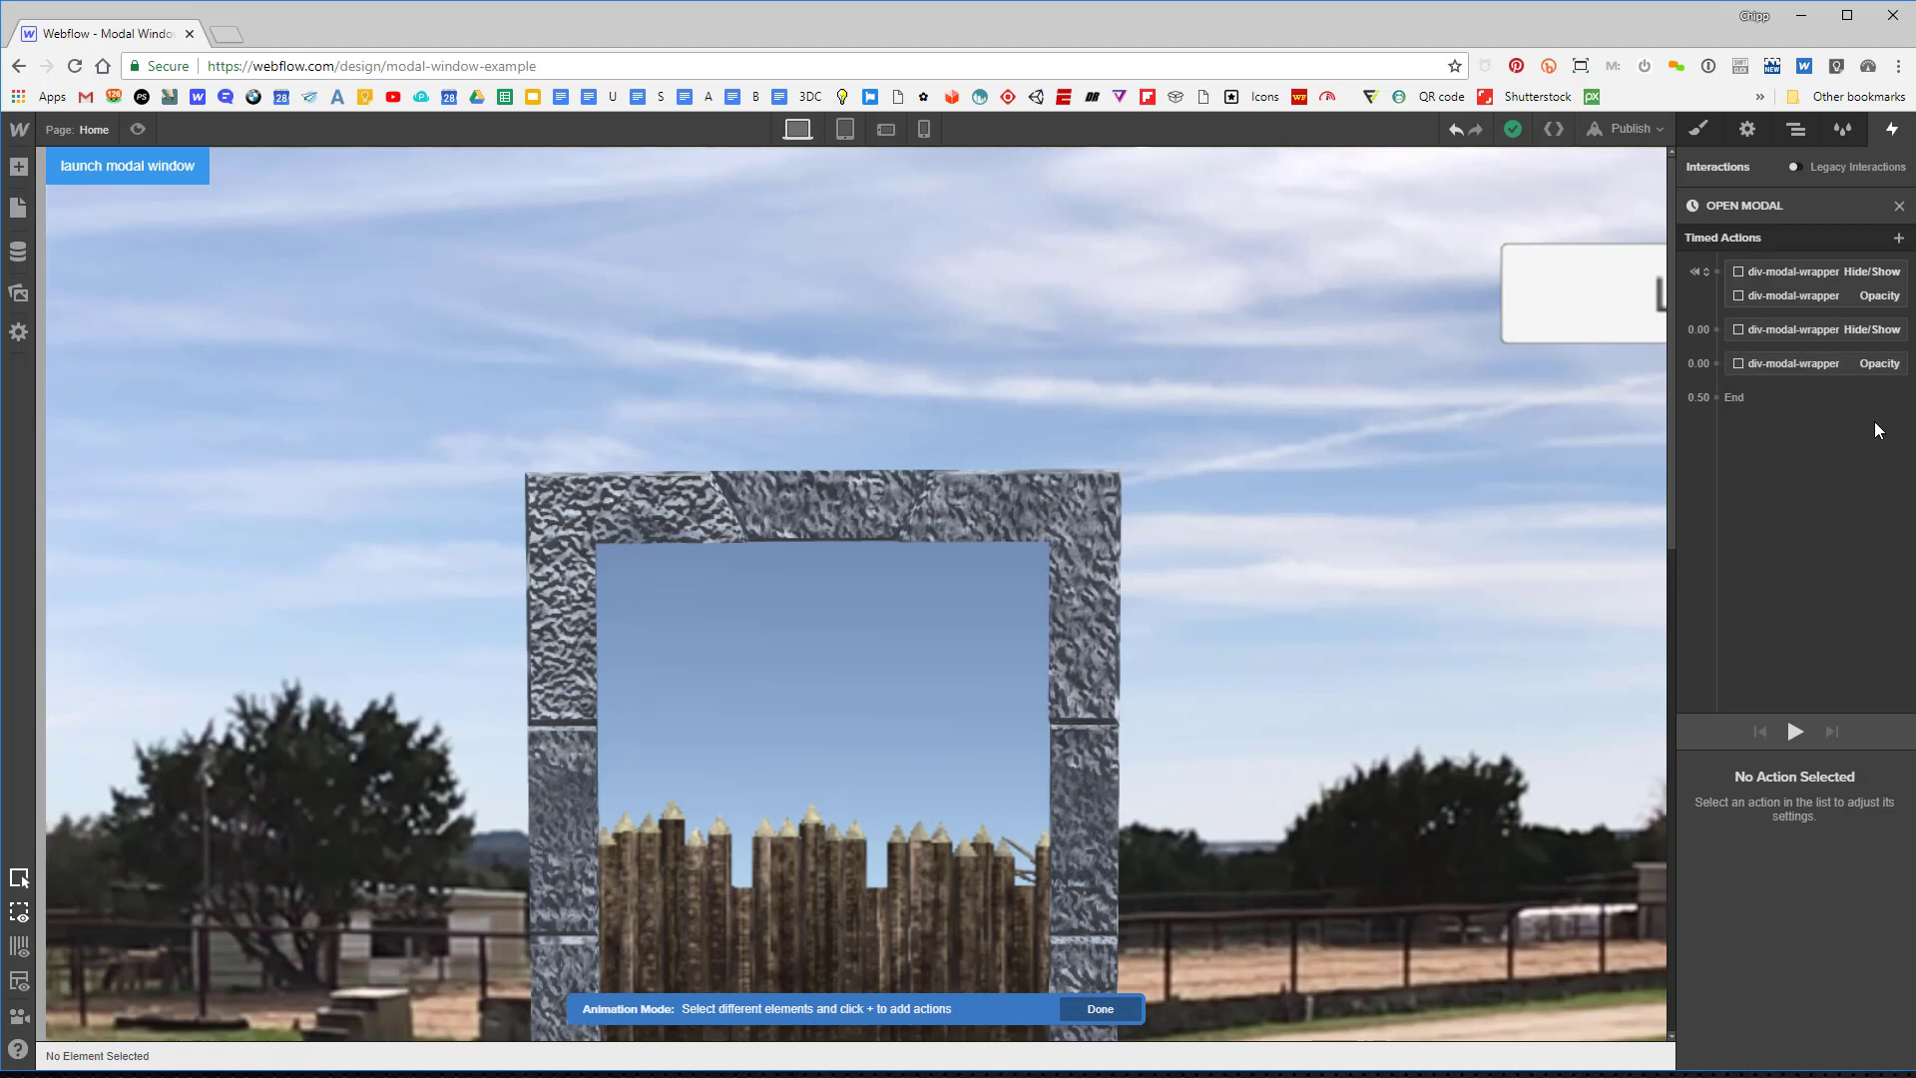
click(1699, 130)
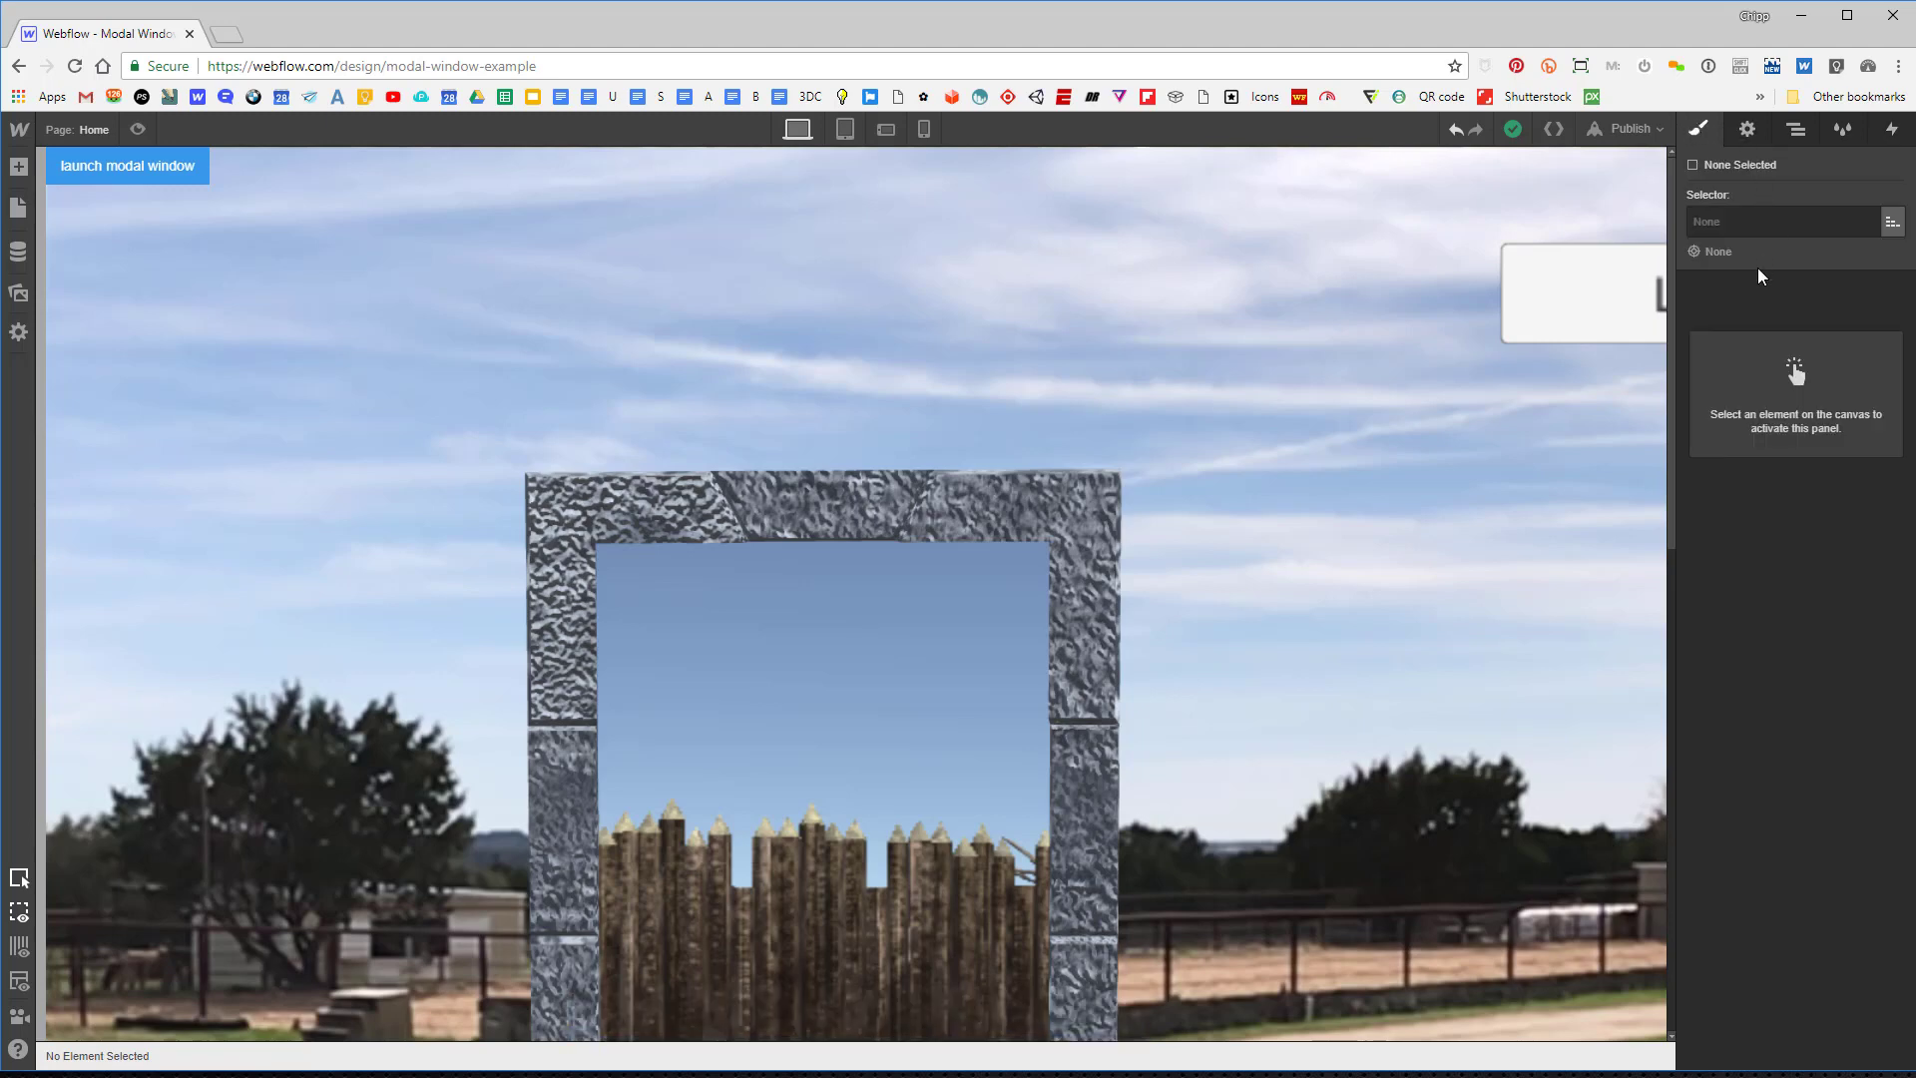
Add a Mouse Click (Tap) element trigger to div-close-modal with Start an Animation as its 1st click action.
click(967, 504)
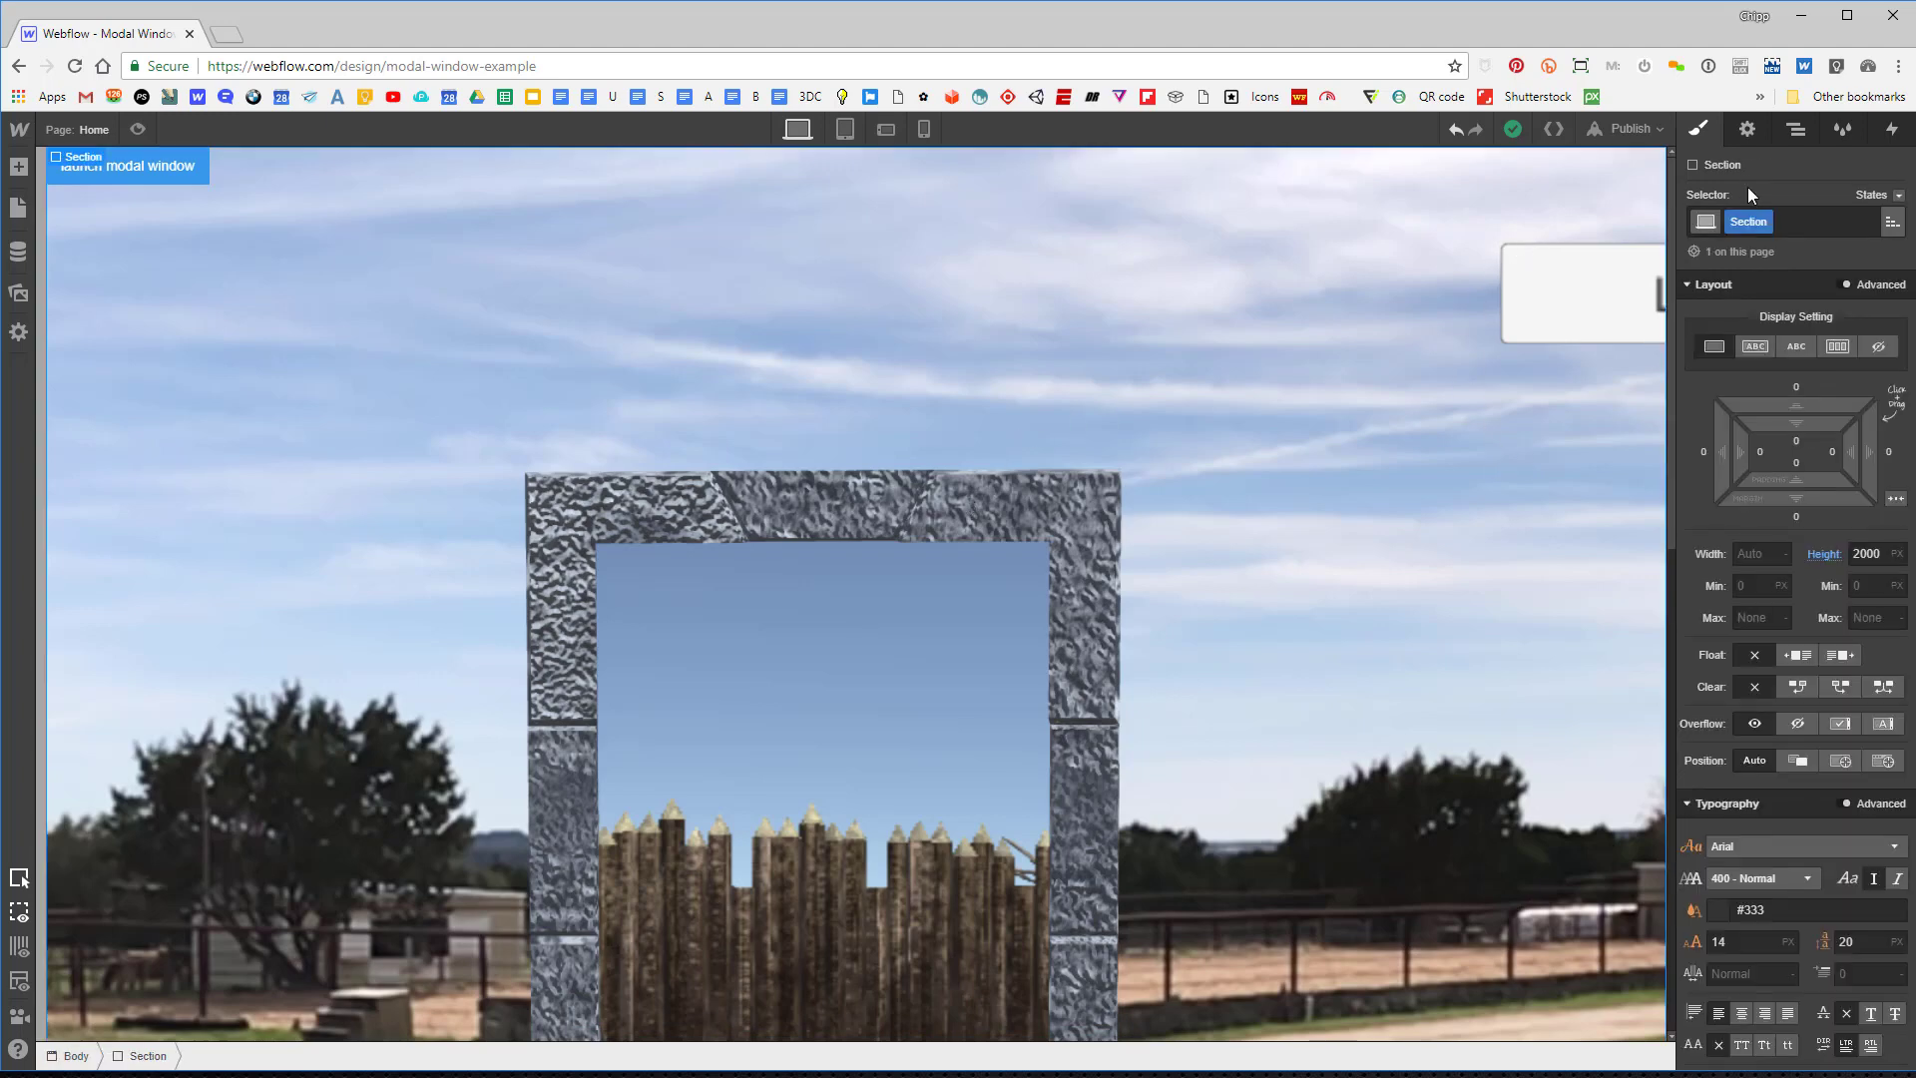
click(1796, 128)
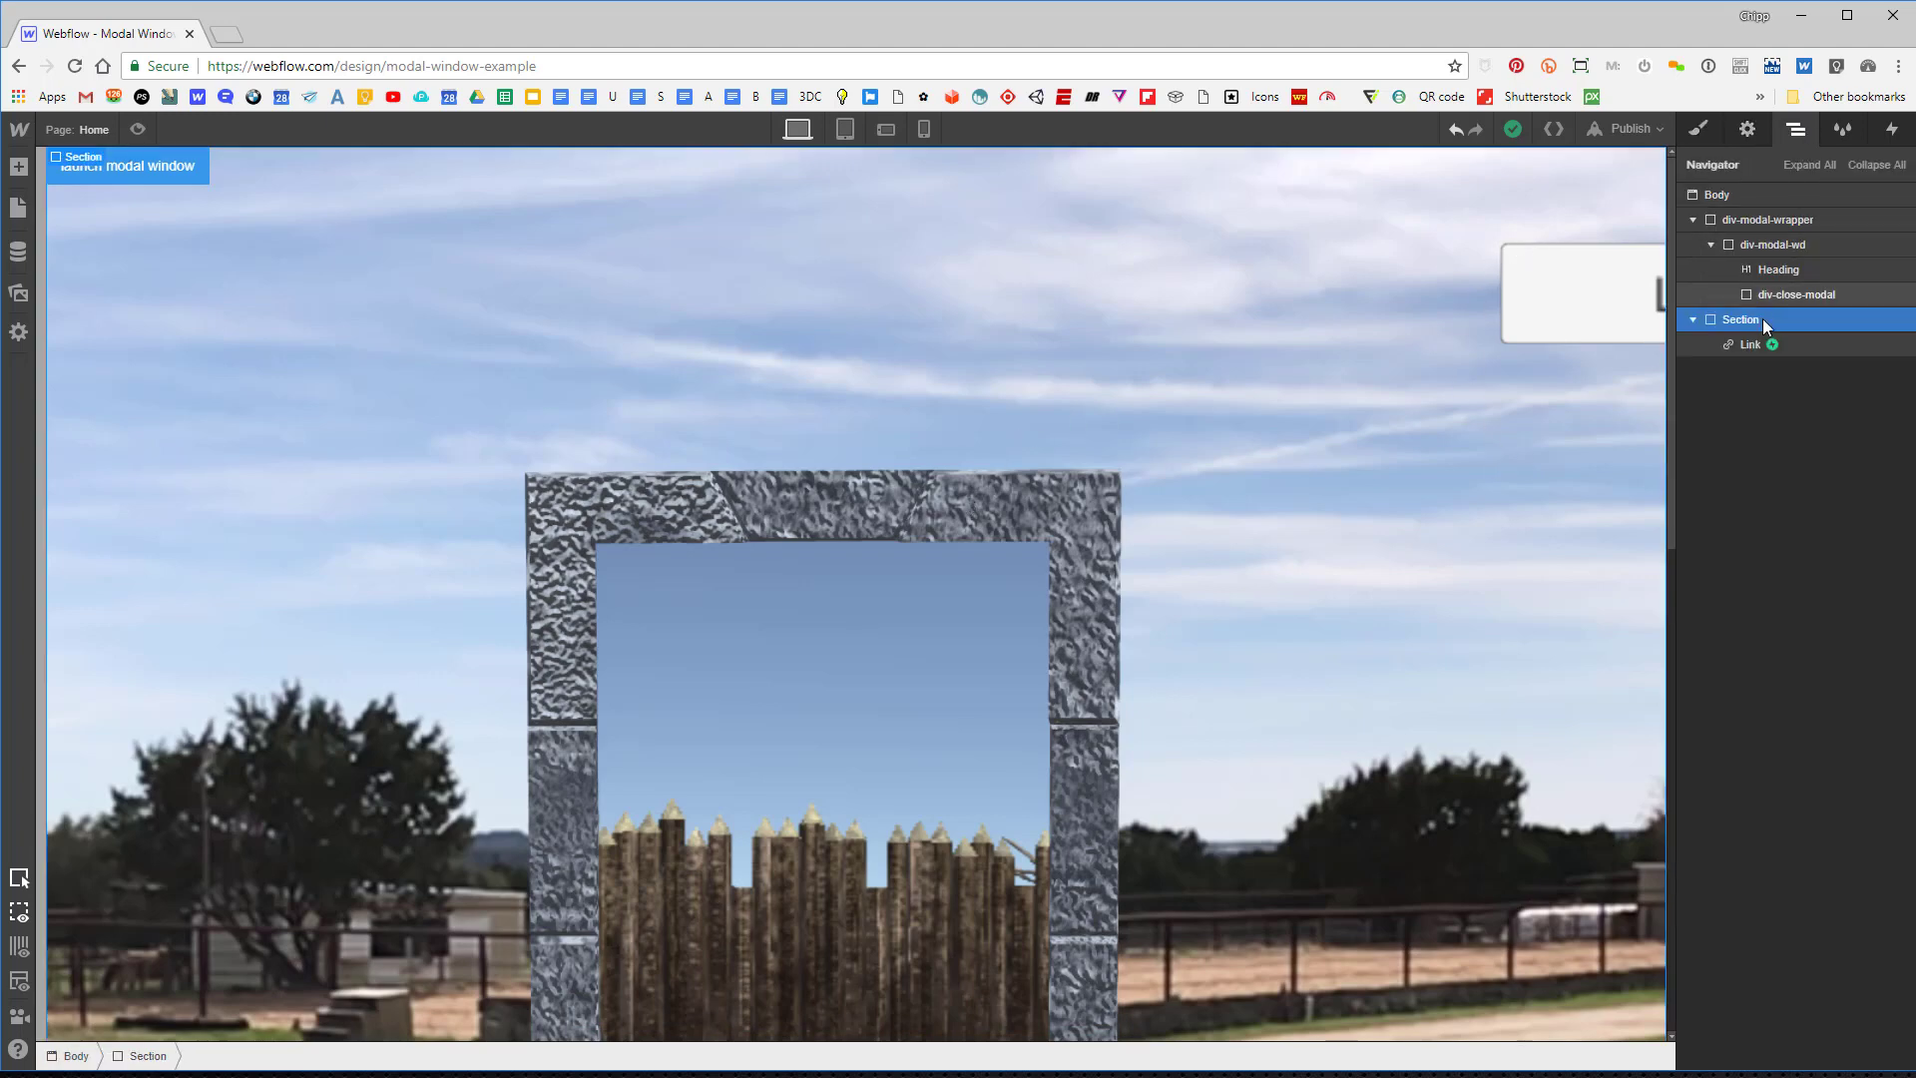
click(1748, 218)
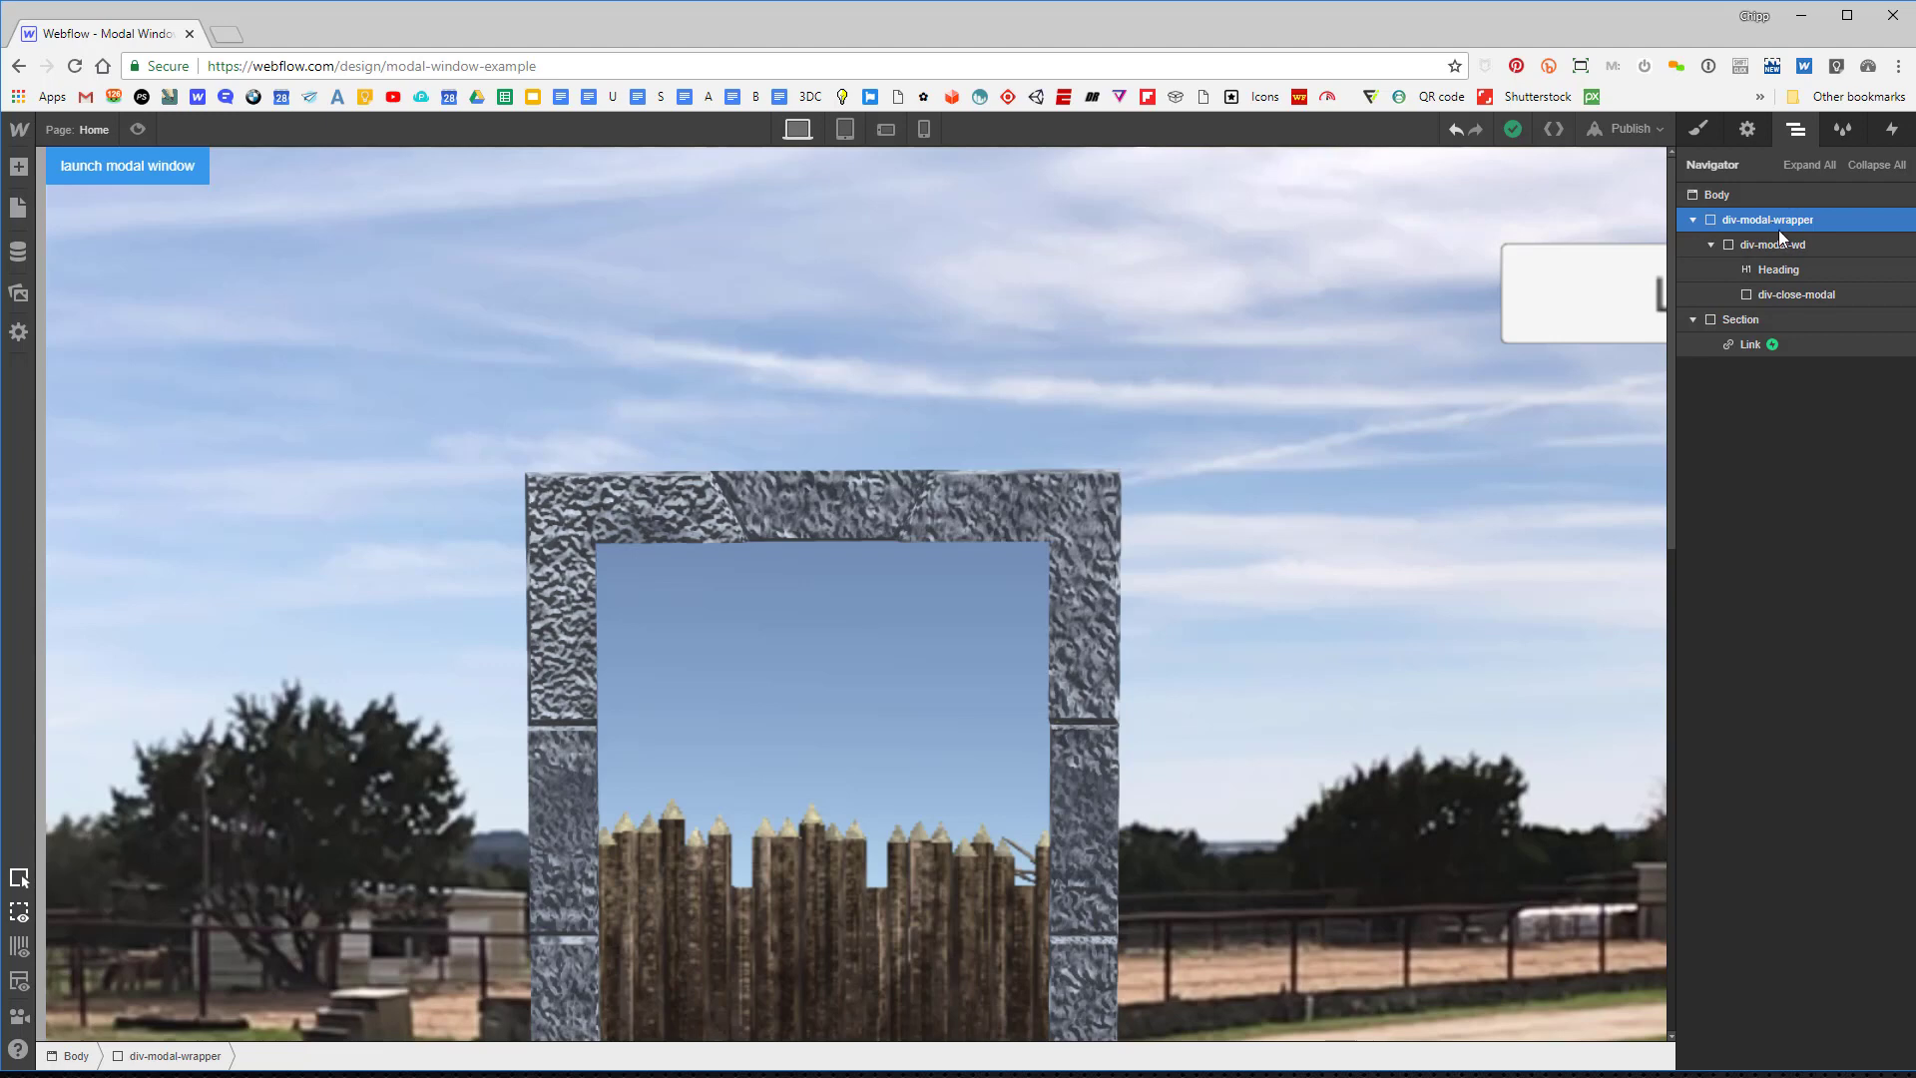
click(1781, 296)
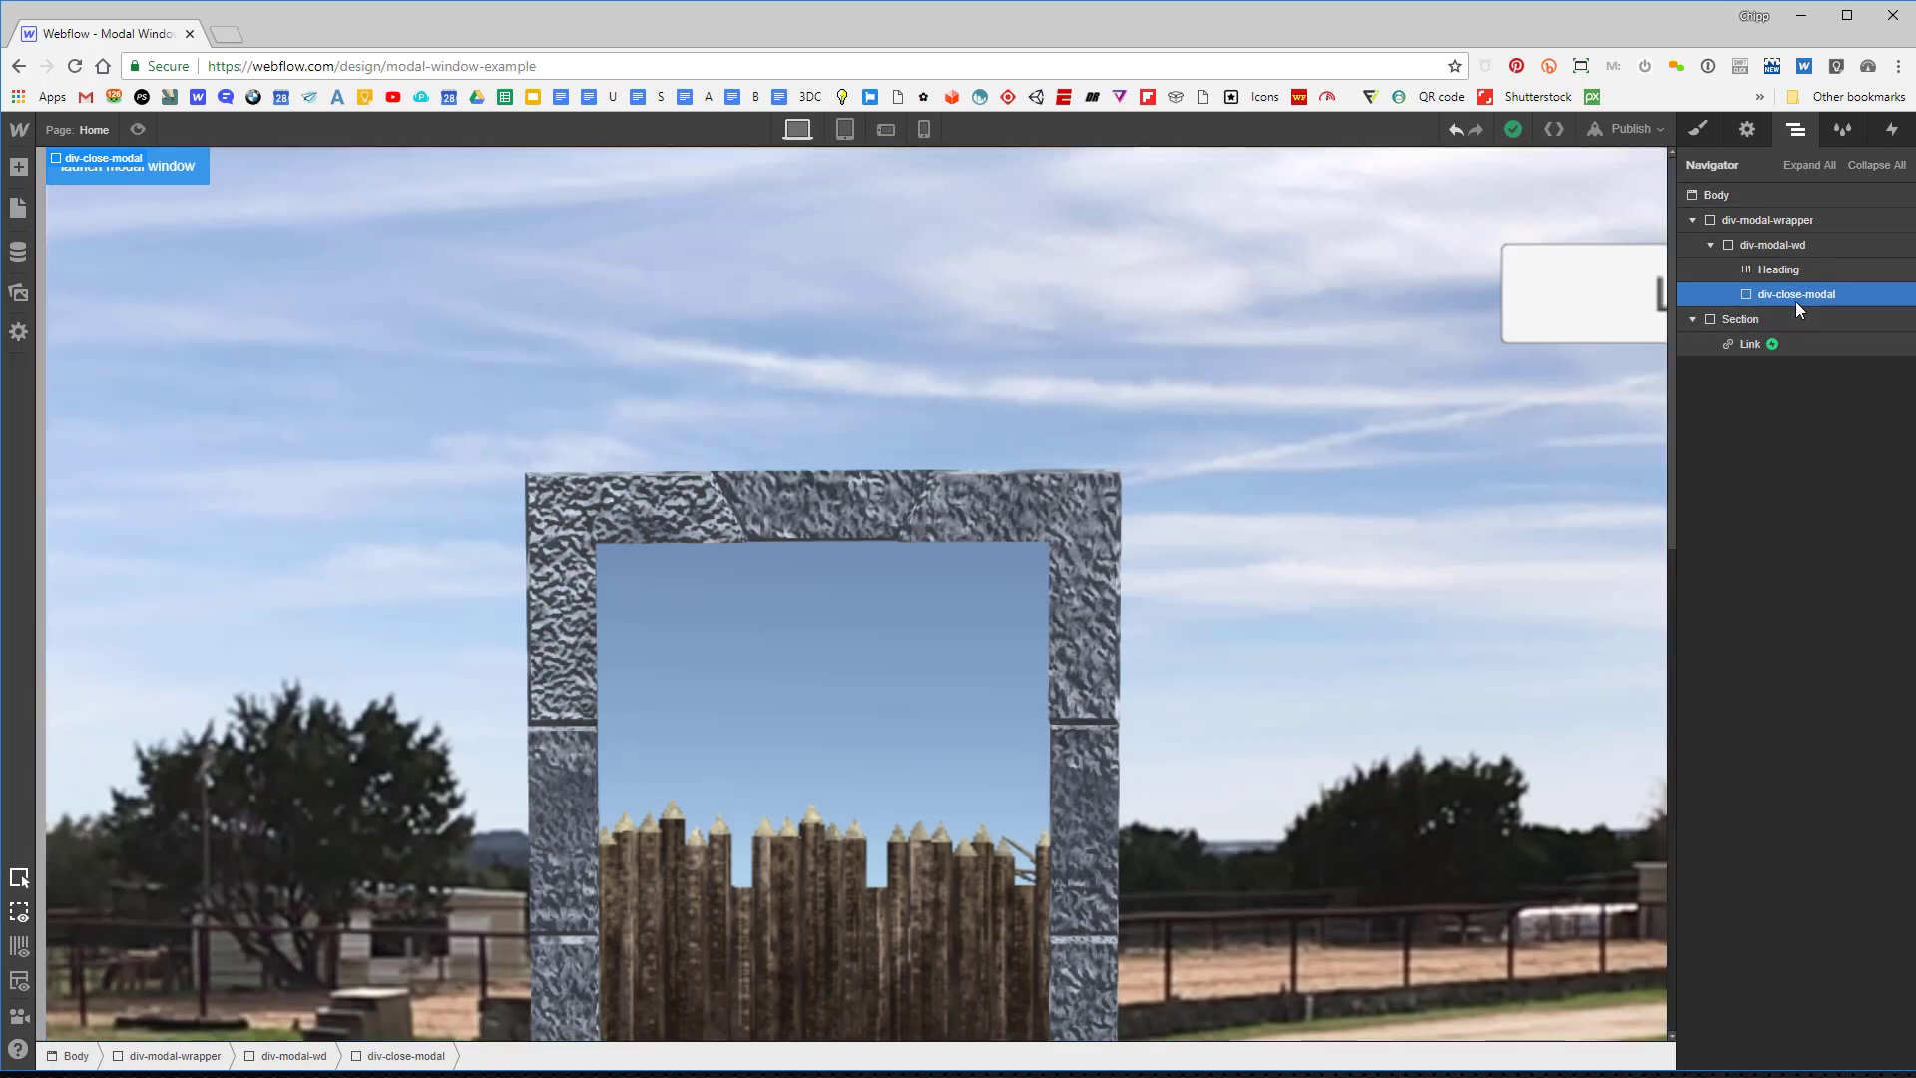
click(1899, 131)
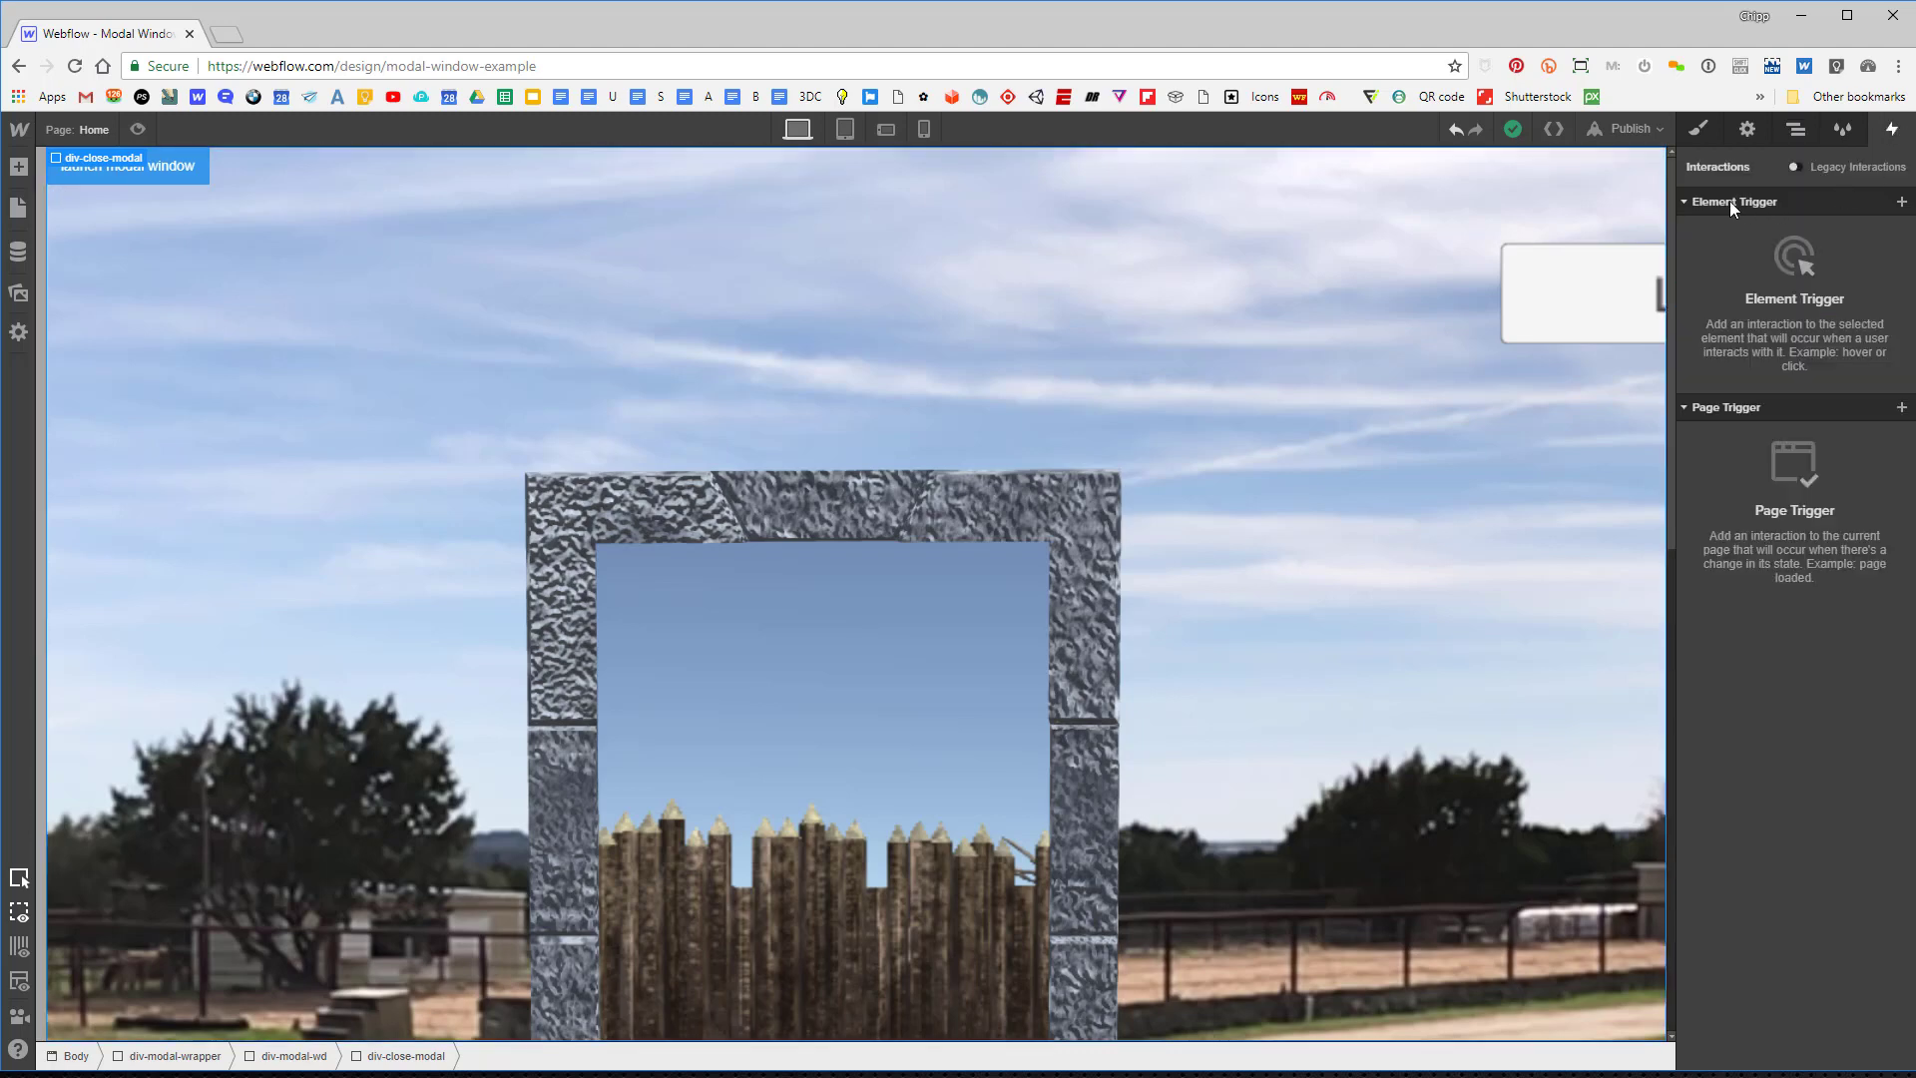
click(1901, 201)
click(1783, 235)
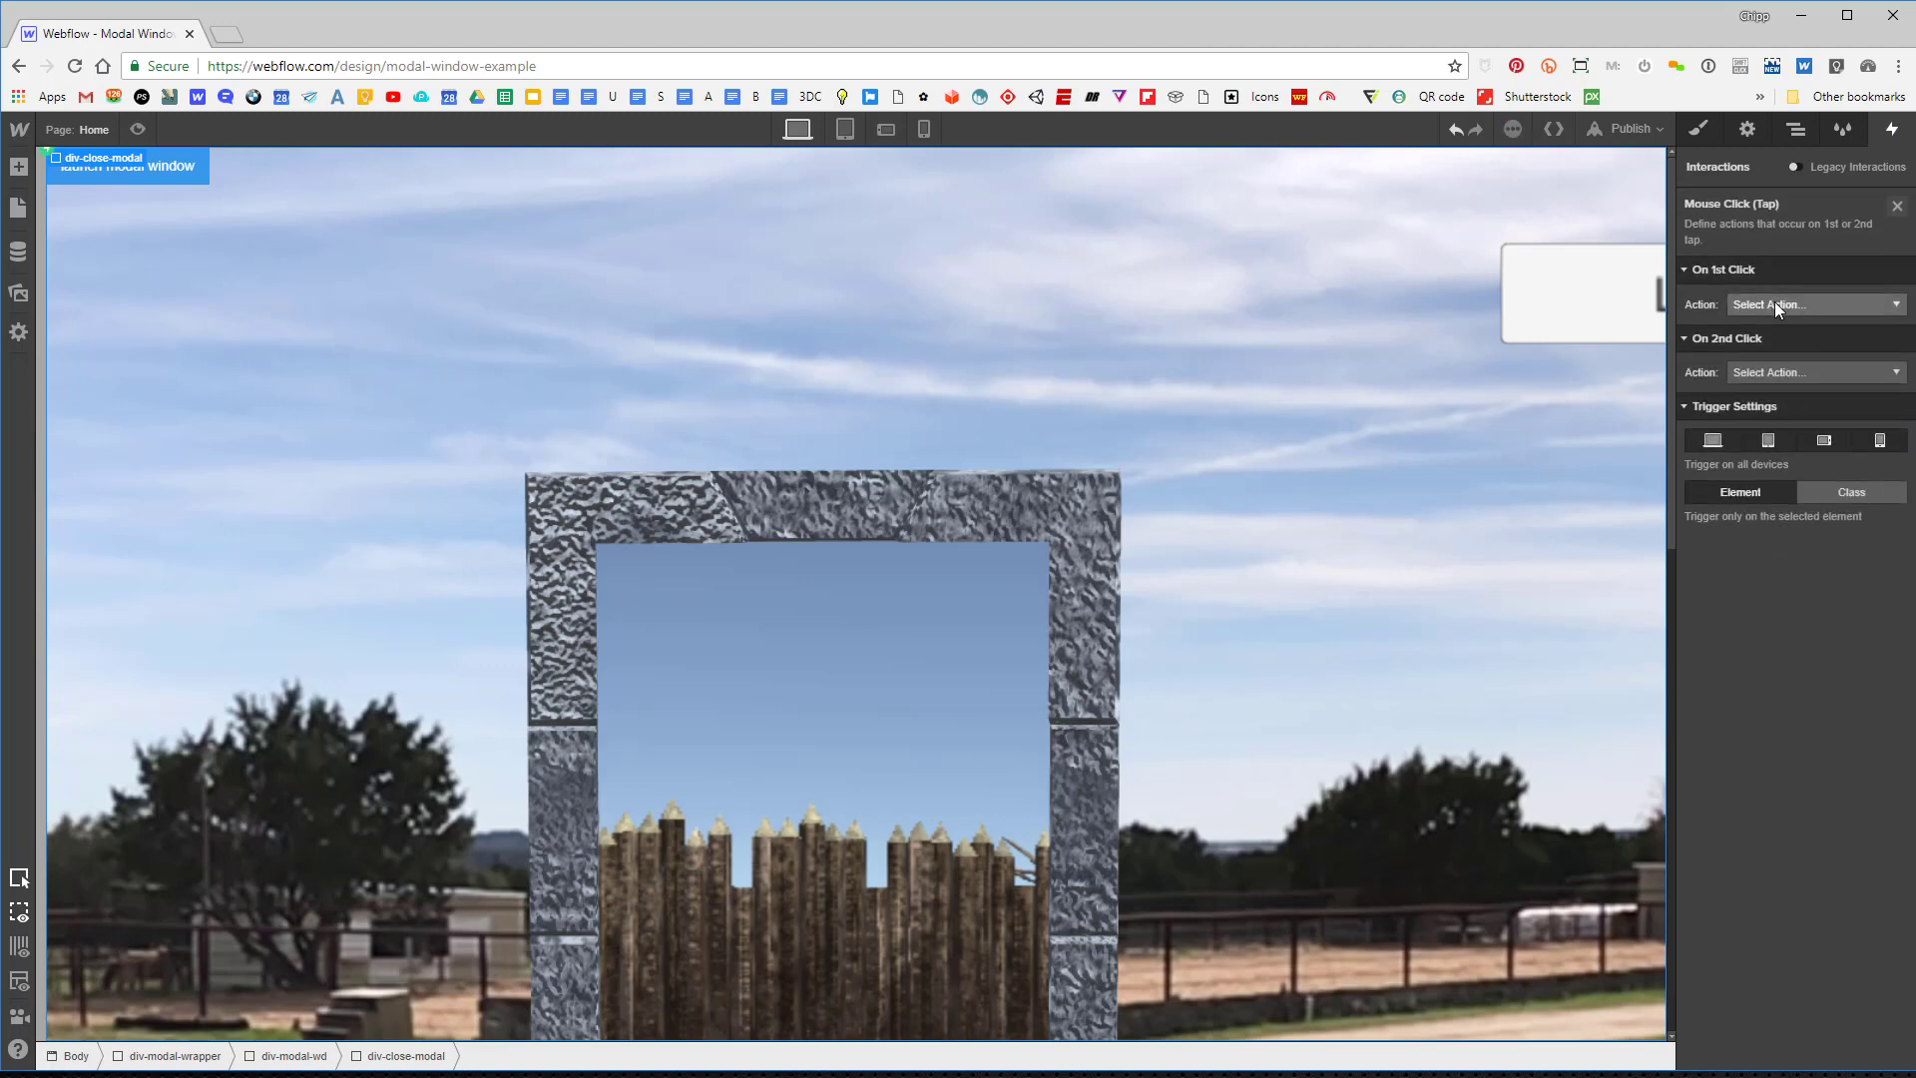
click(1775, 302)
click(1788, 354)
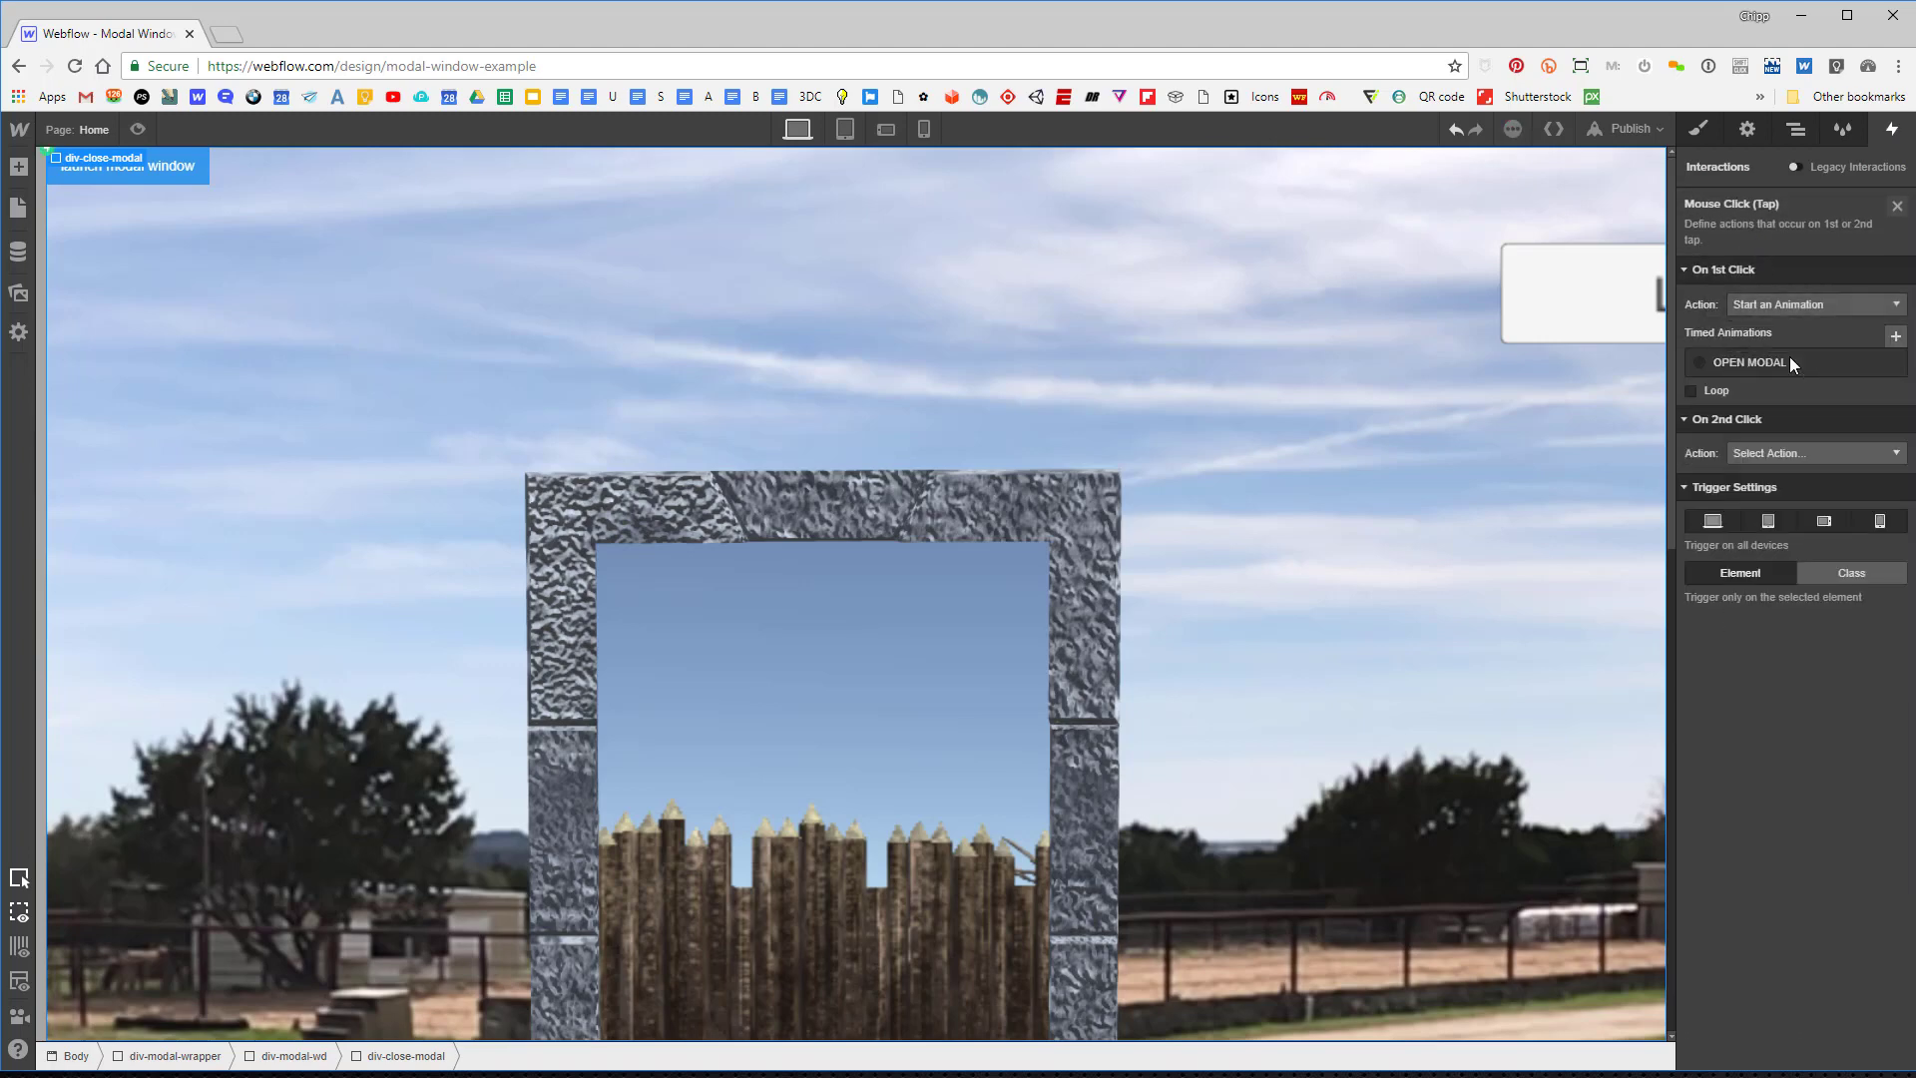
Create a new timed animation named CLOSE MODAL for the 1st click of div-close-modal.
click(1895, 335)
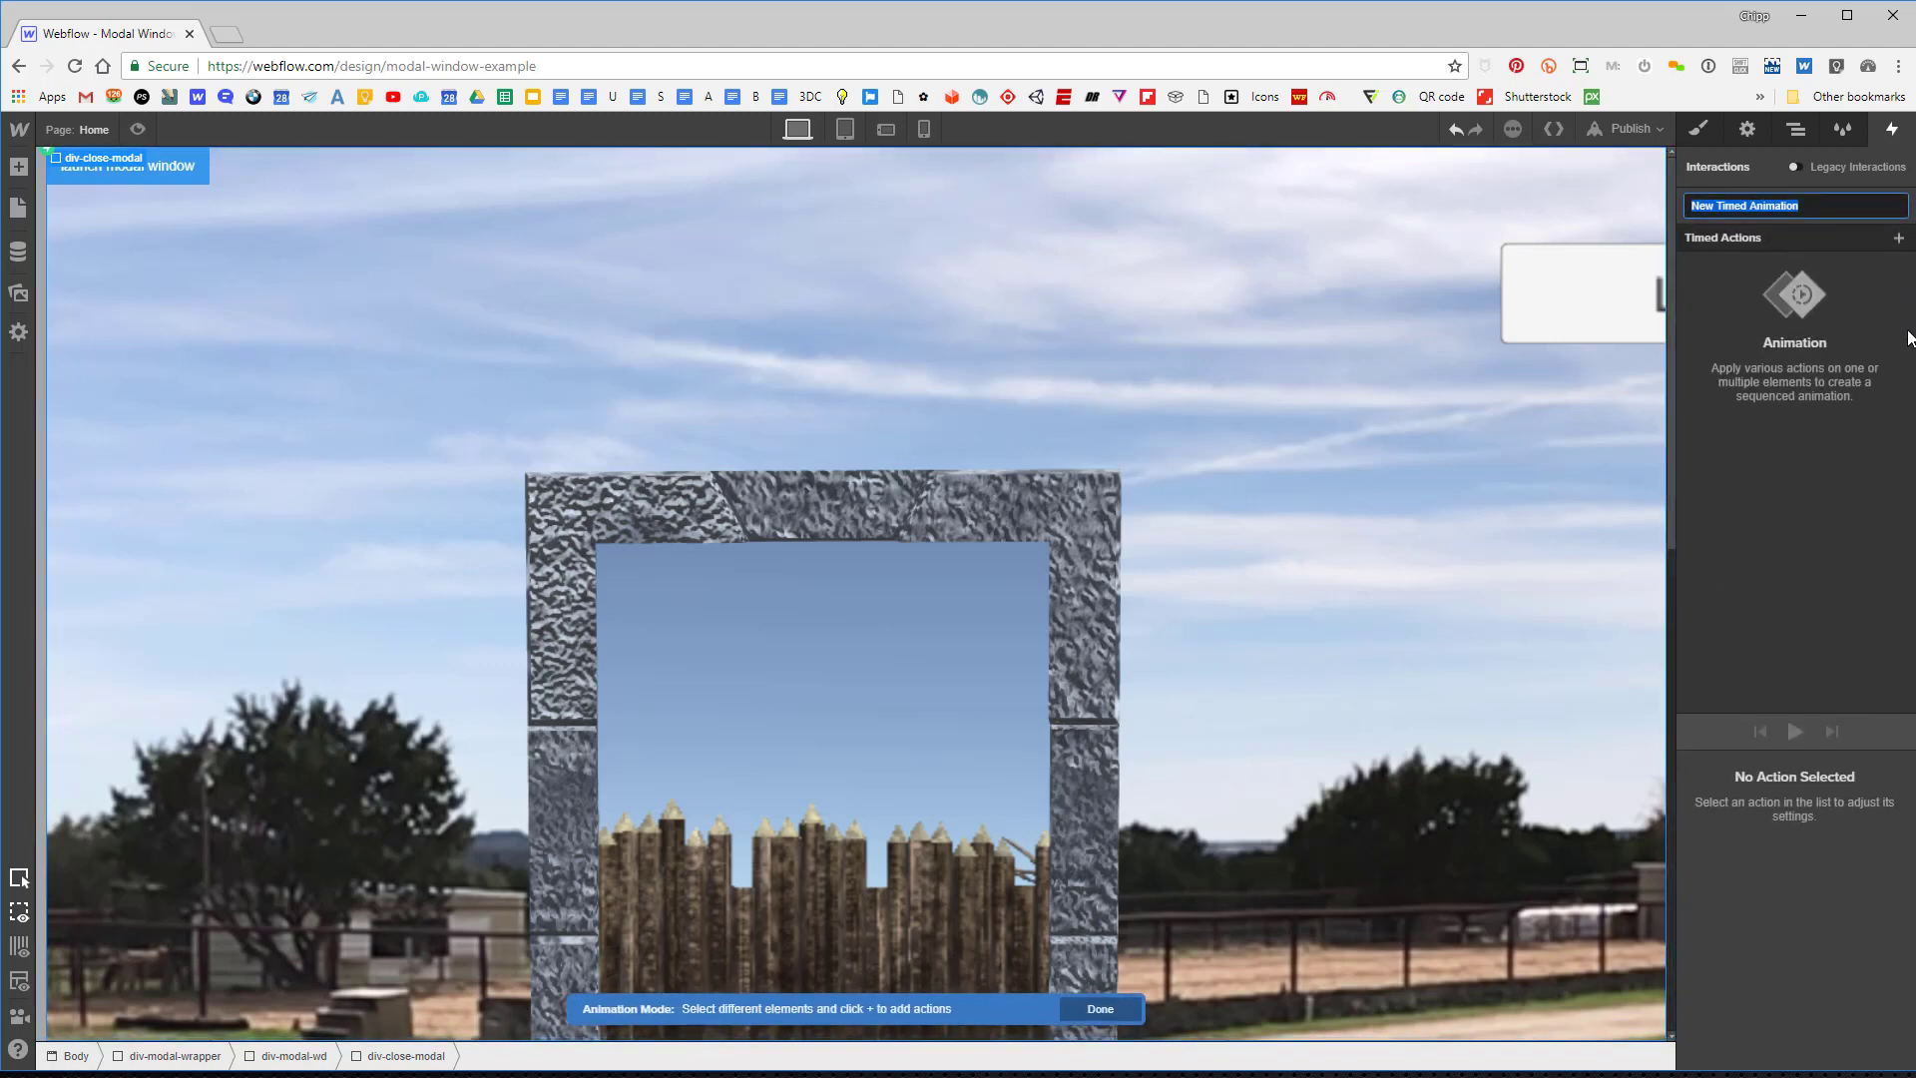
text(CLOSE MODAL)
key(Return)
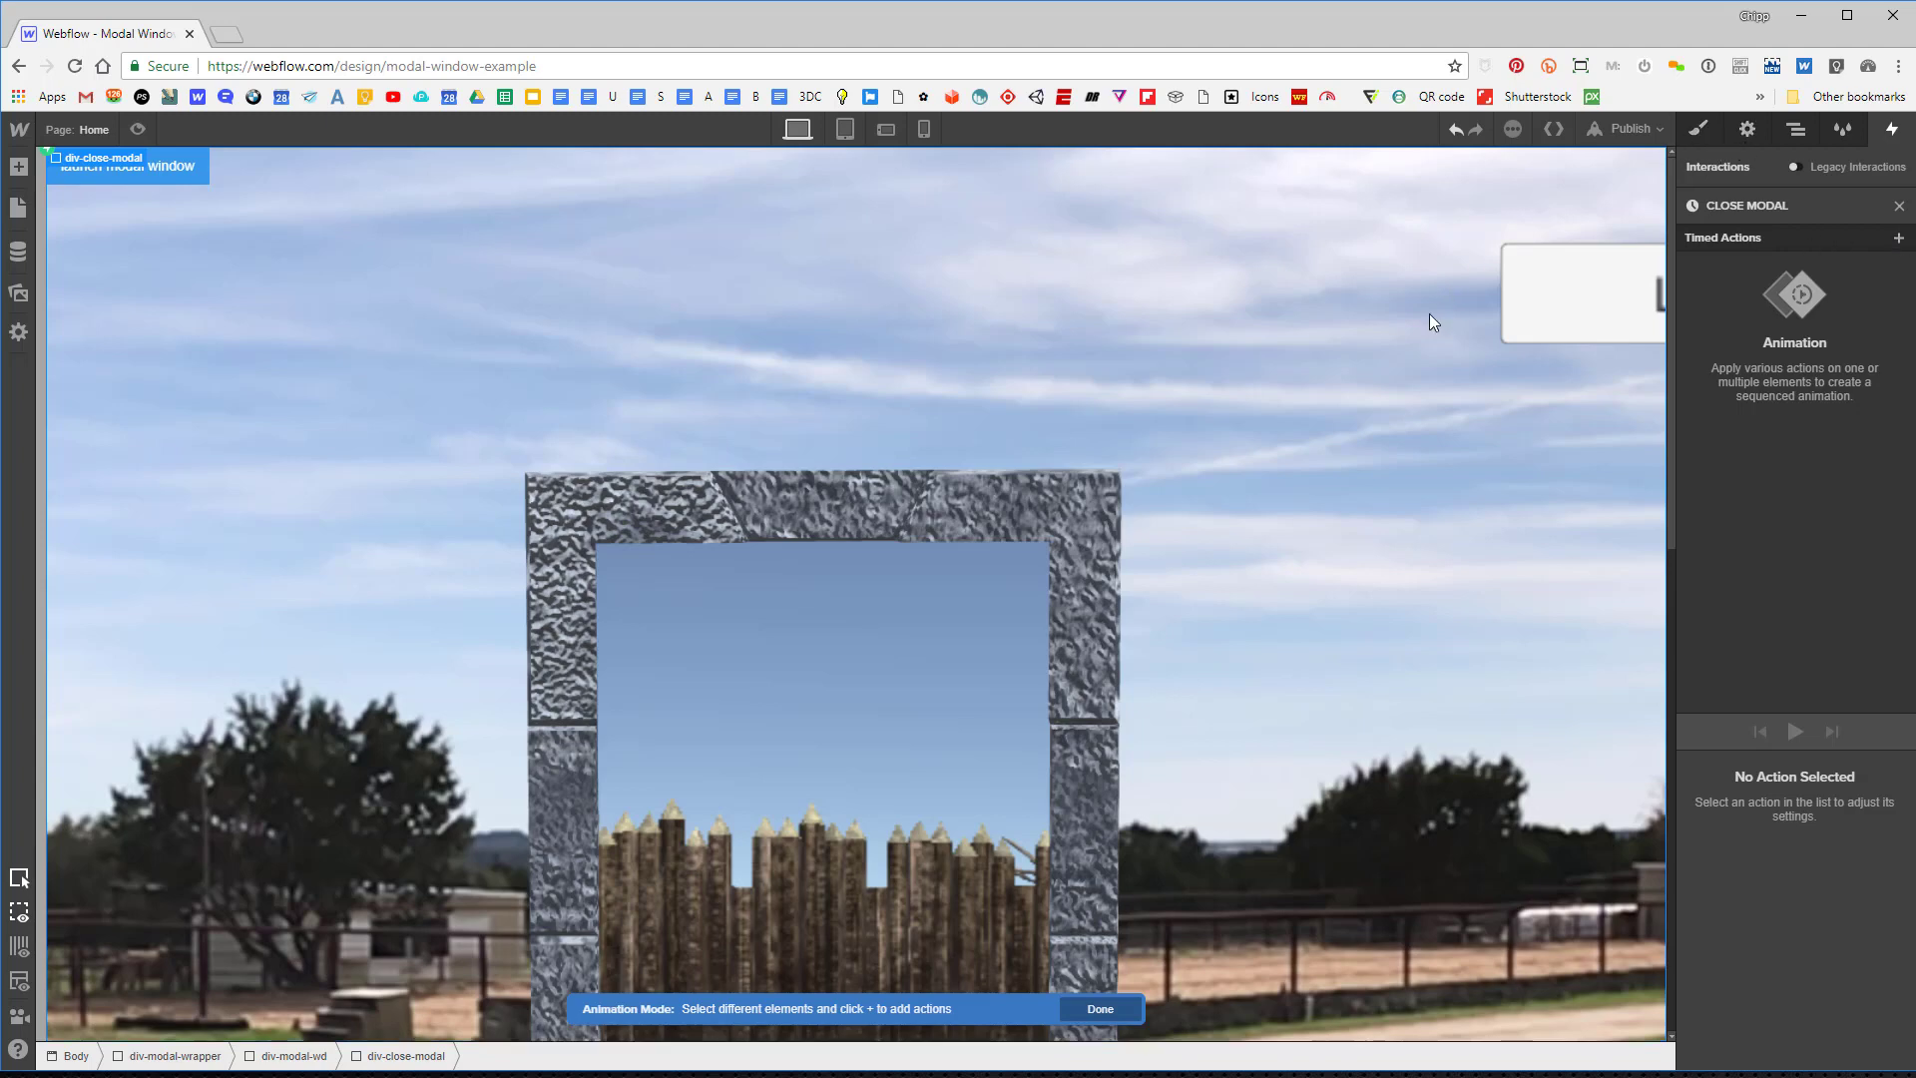
Add a Hide/Show action for div-modal-wrapper to the CLOSE MODAL animation, with its display set to none.
click(1797, 131)
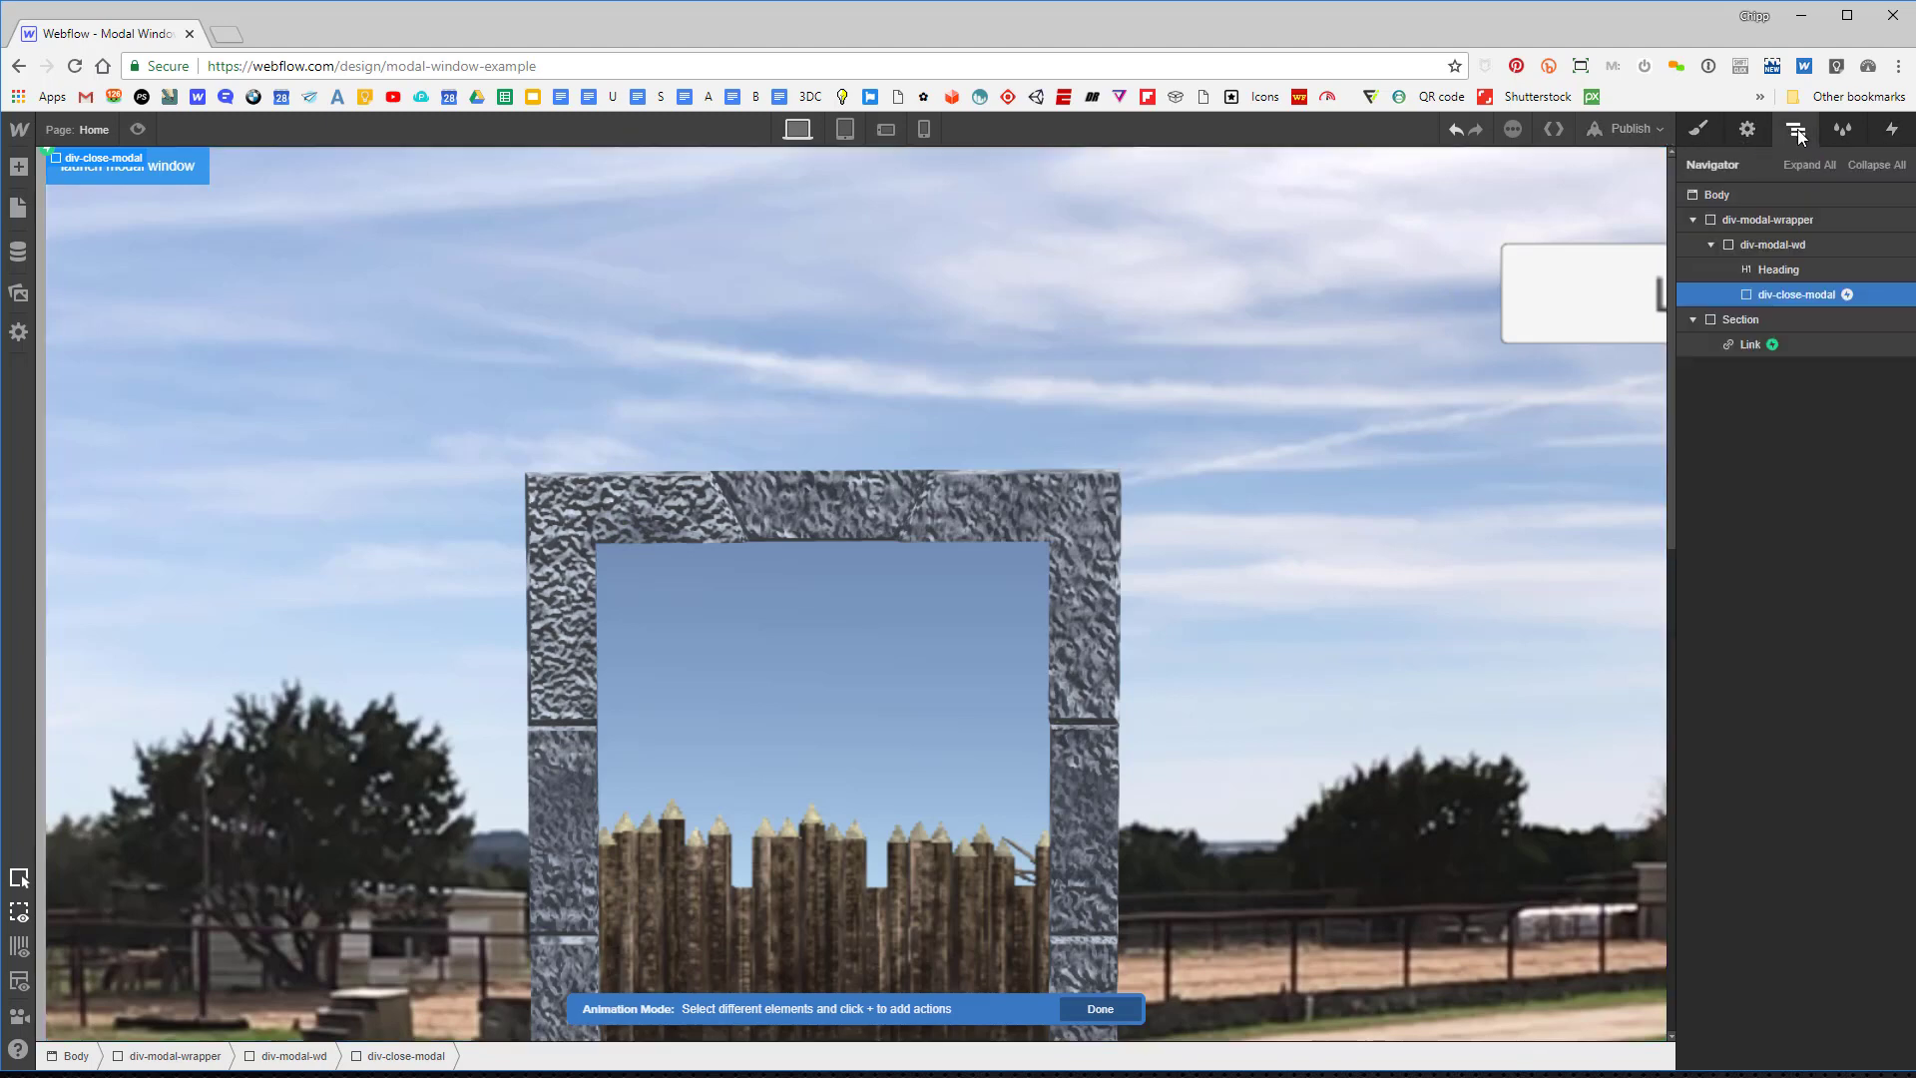
click(1763, 220)
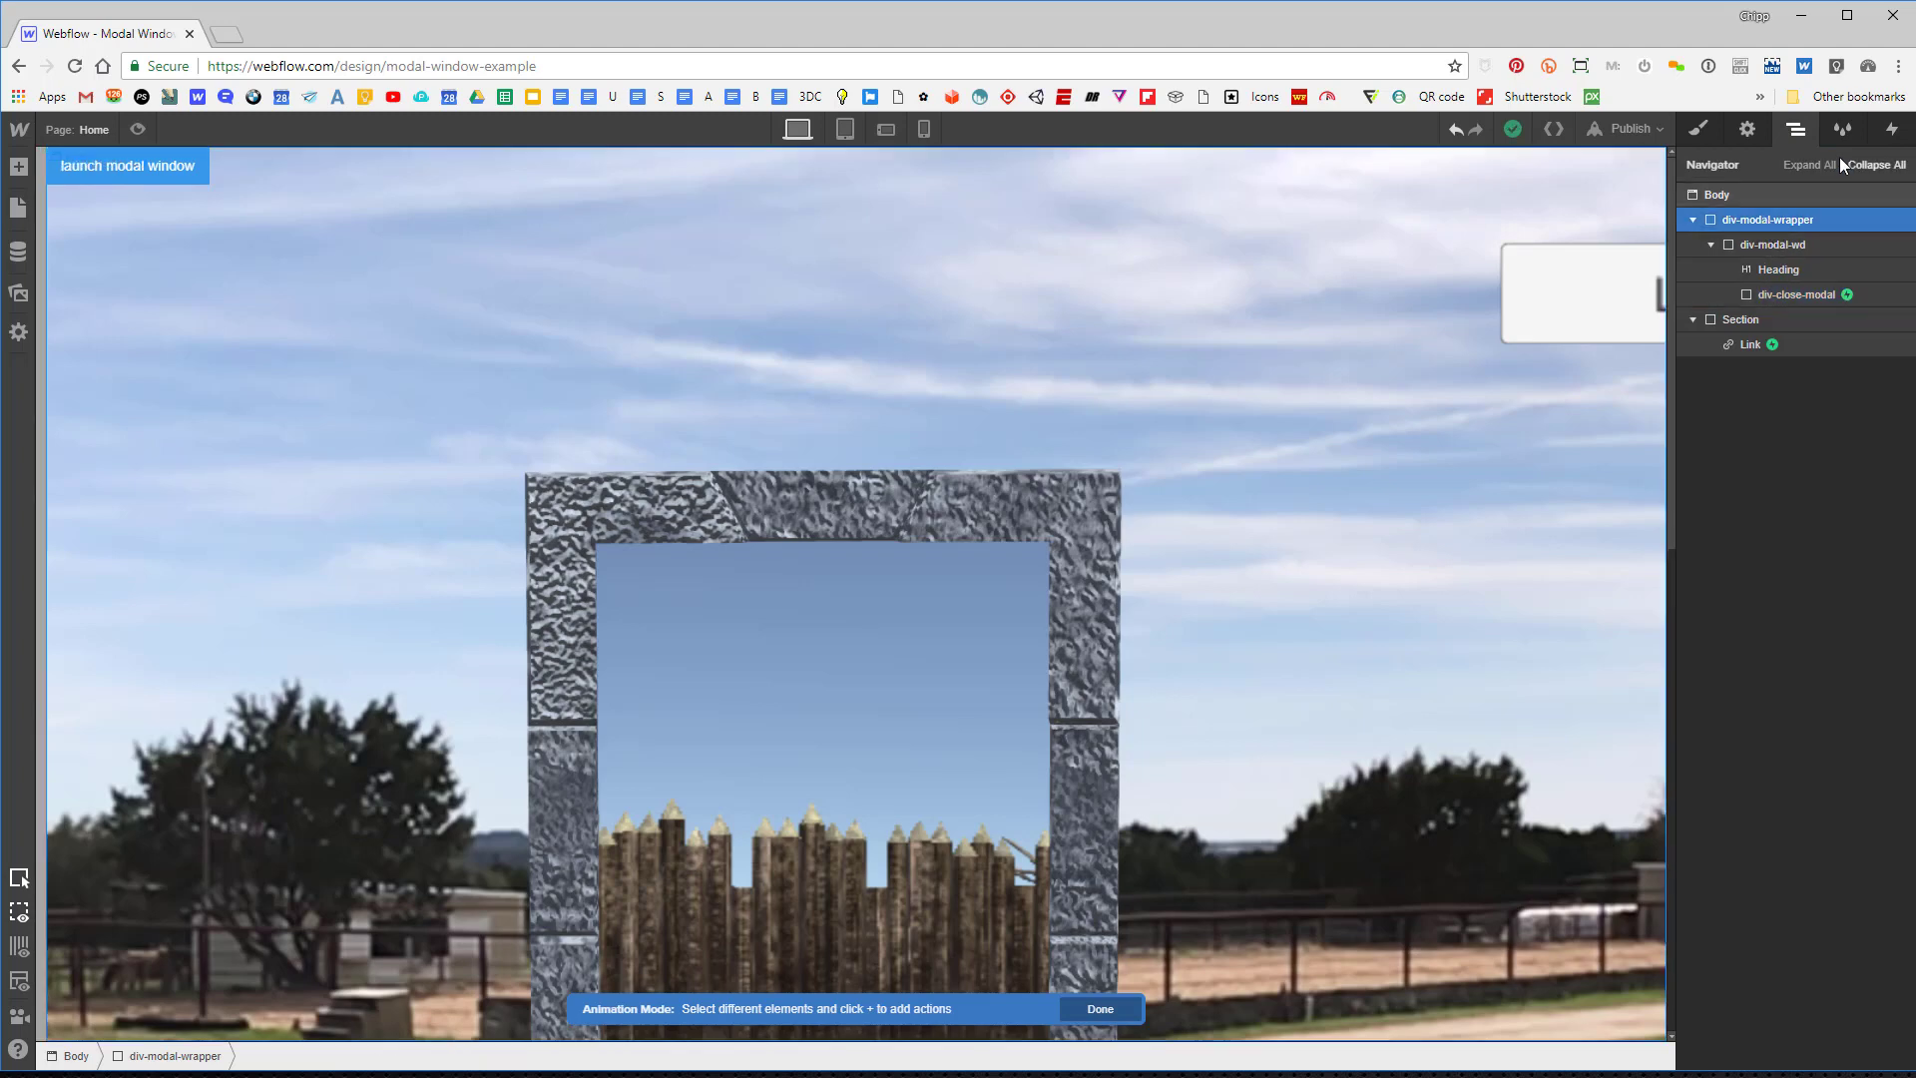
click(1893, 133)
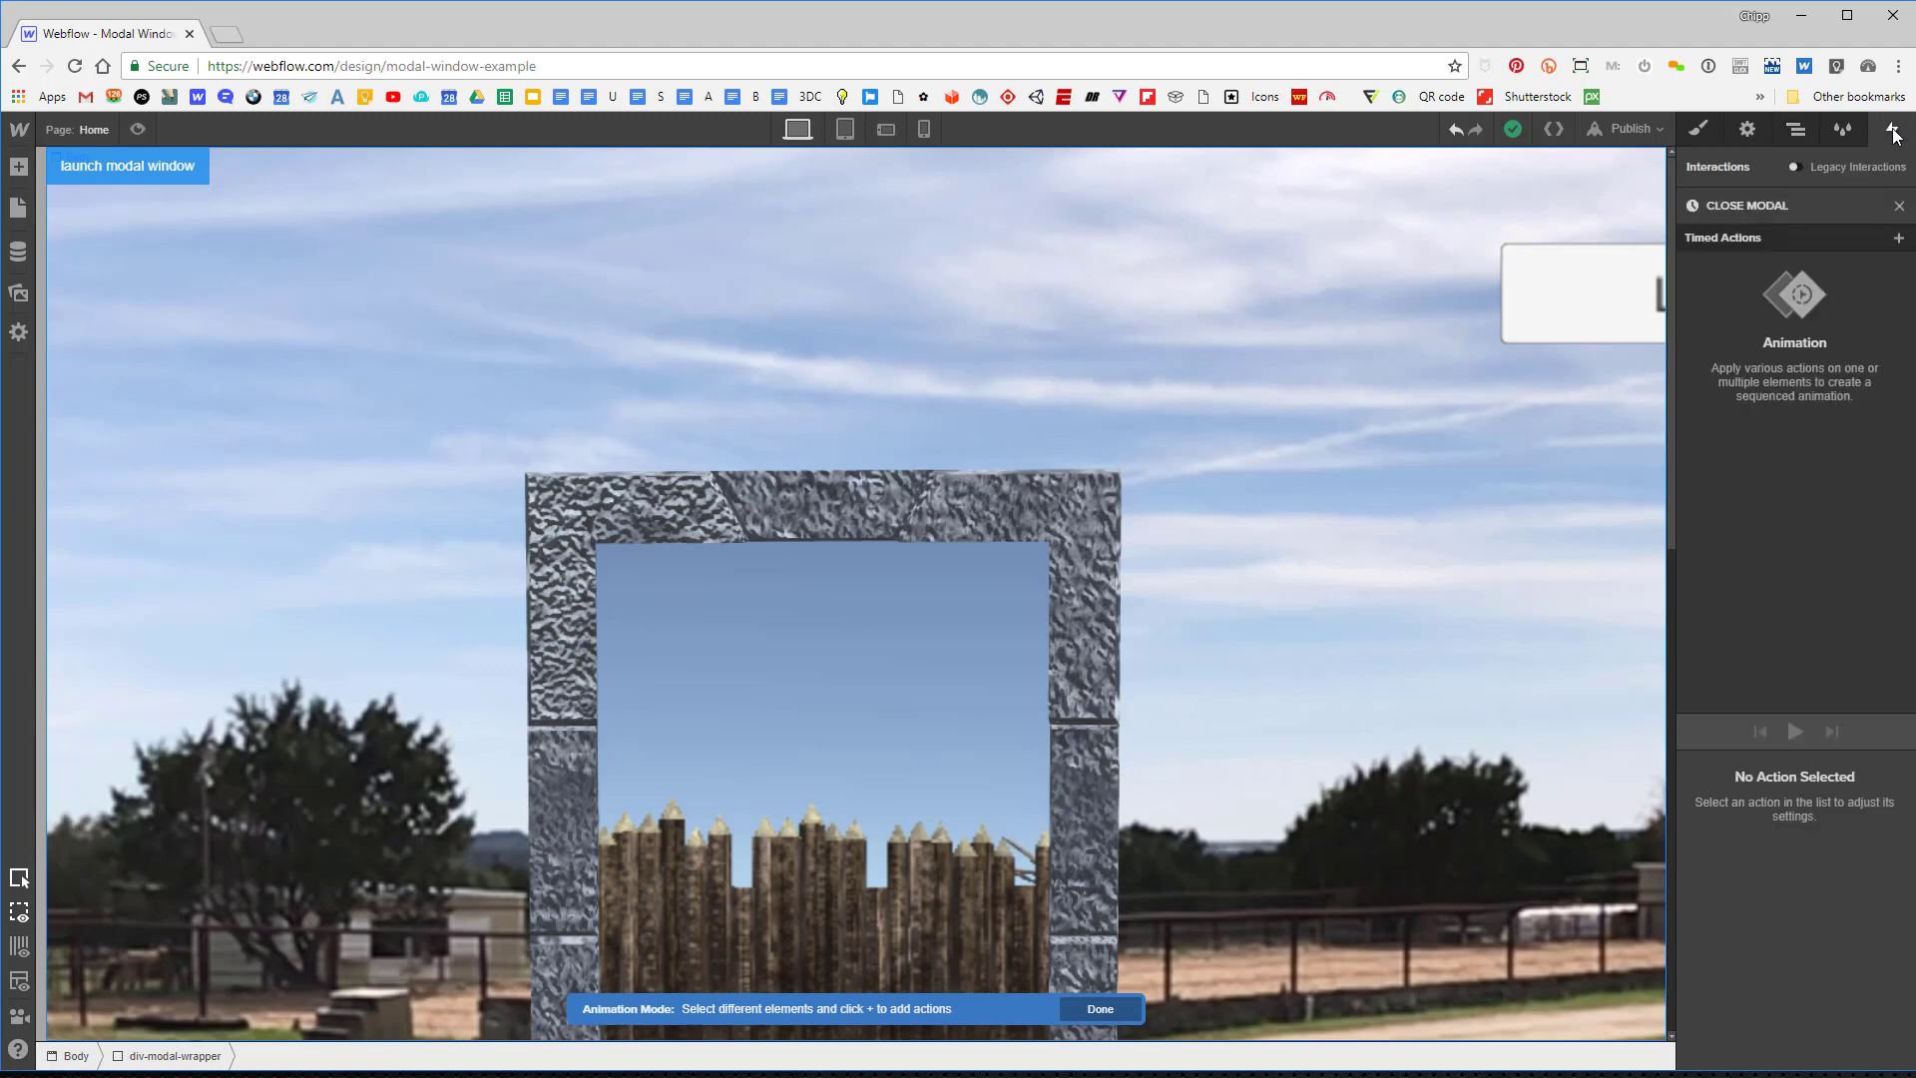
click(1899, 239)
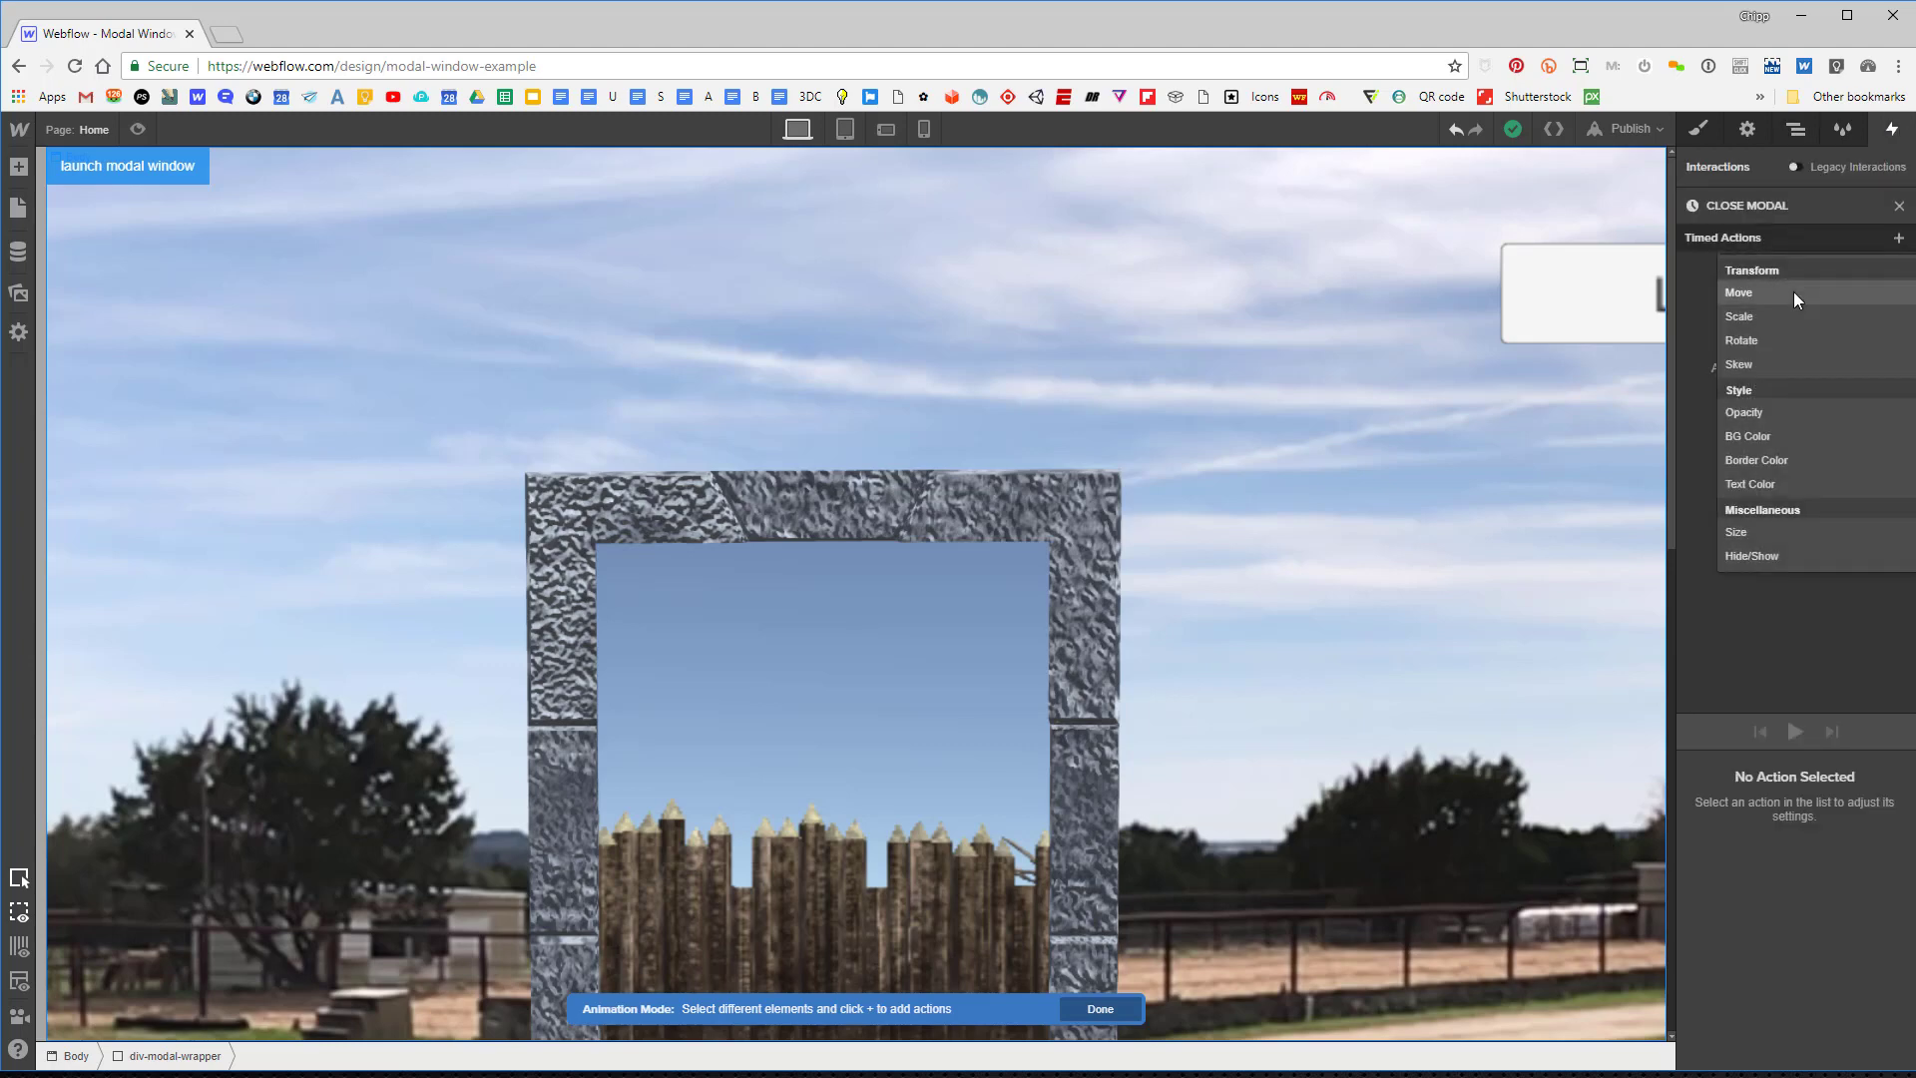
click(1759, 557)
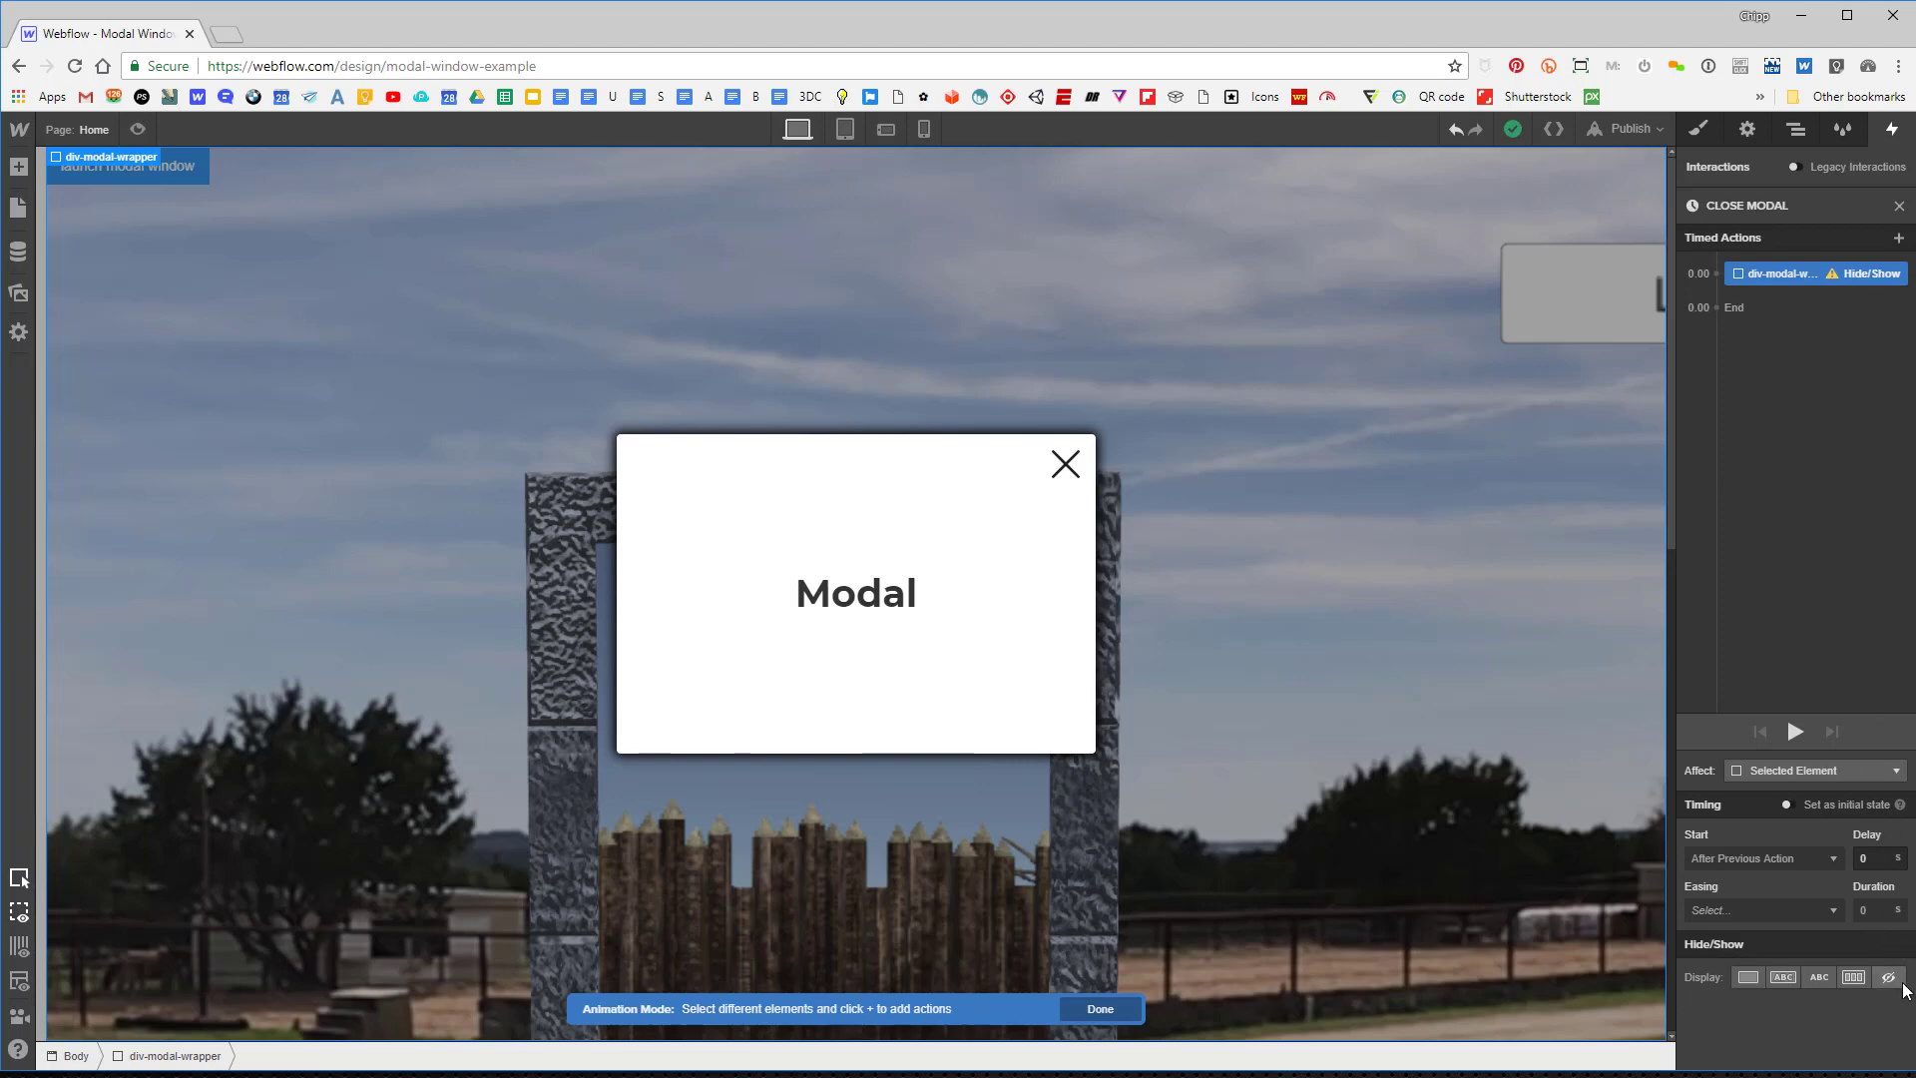
click(1893, 985)
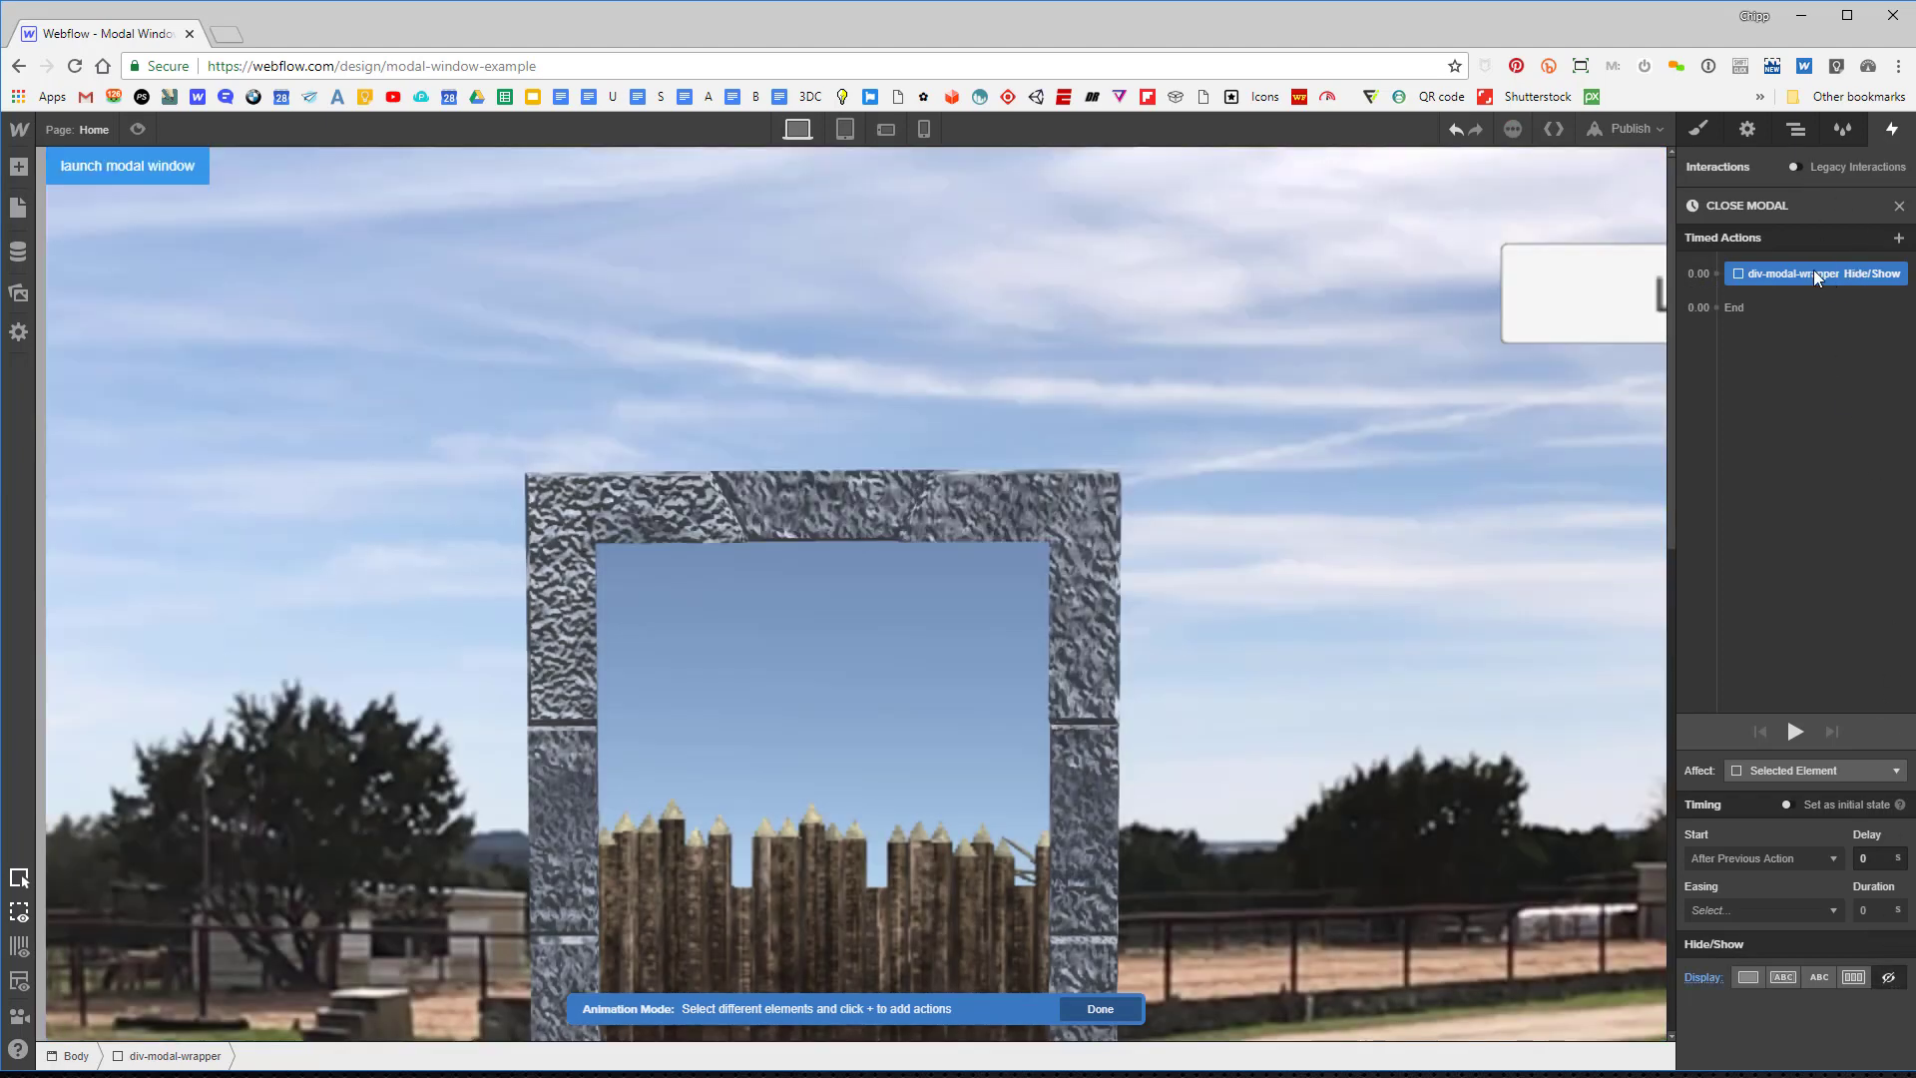
Add an Opacity action for div-modal-wrapper with the opacity lowered to its minimum, and play the CLOSE MODAL animation.
click(1898, 238)
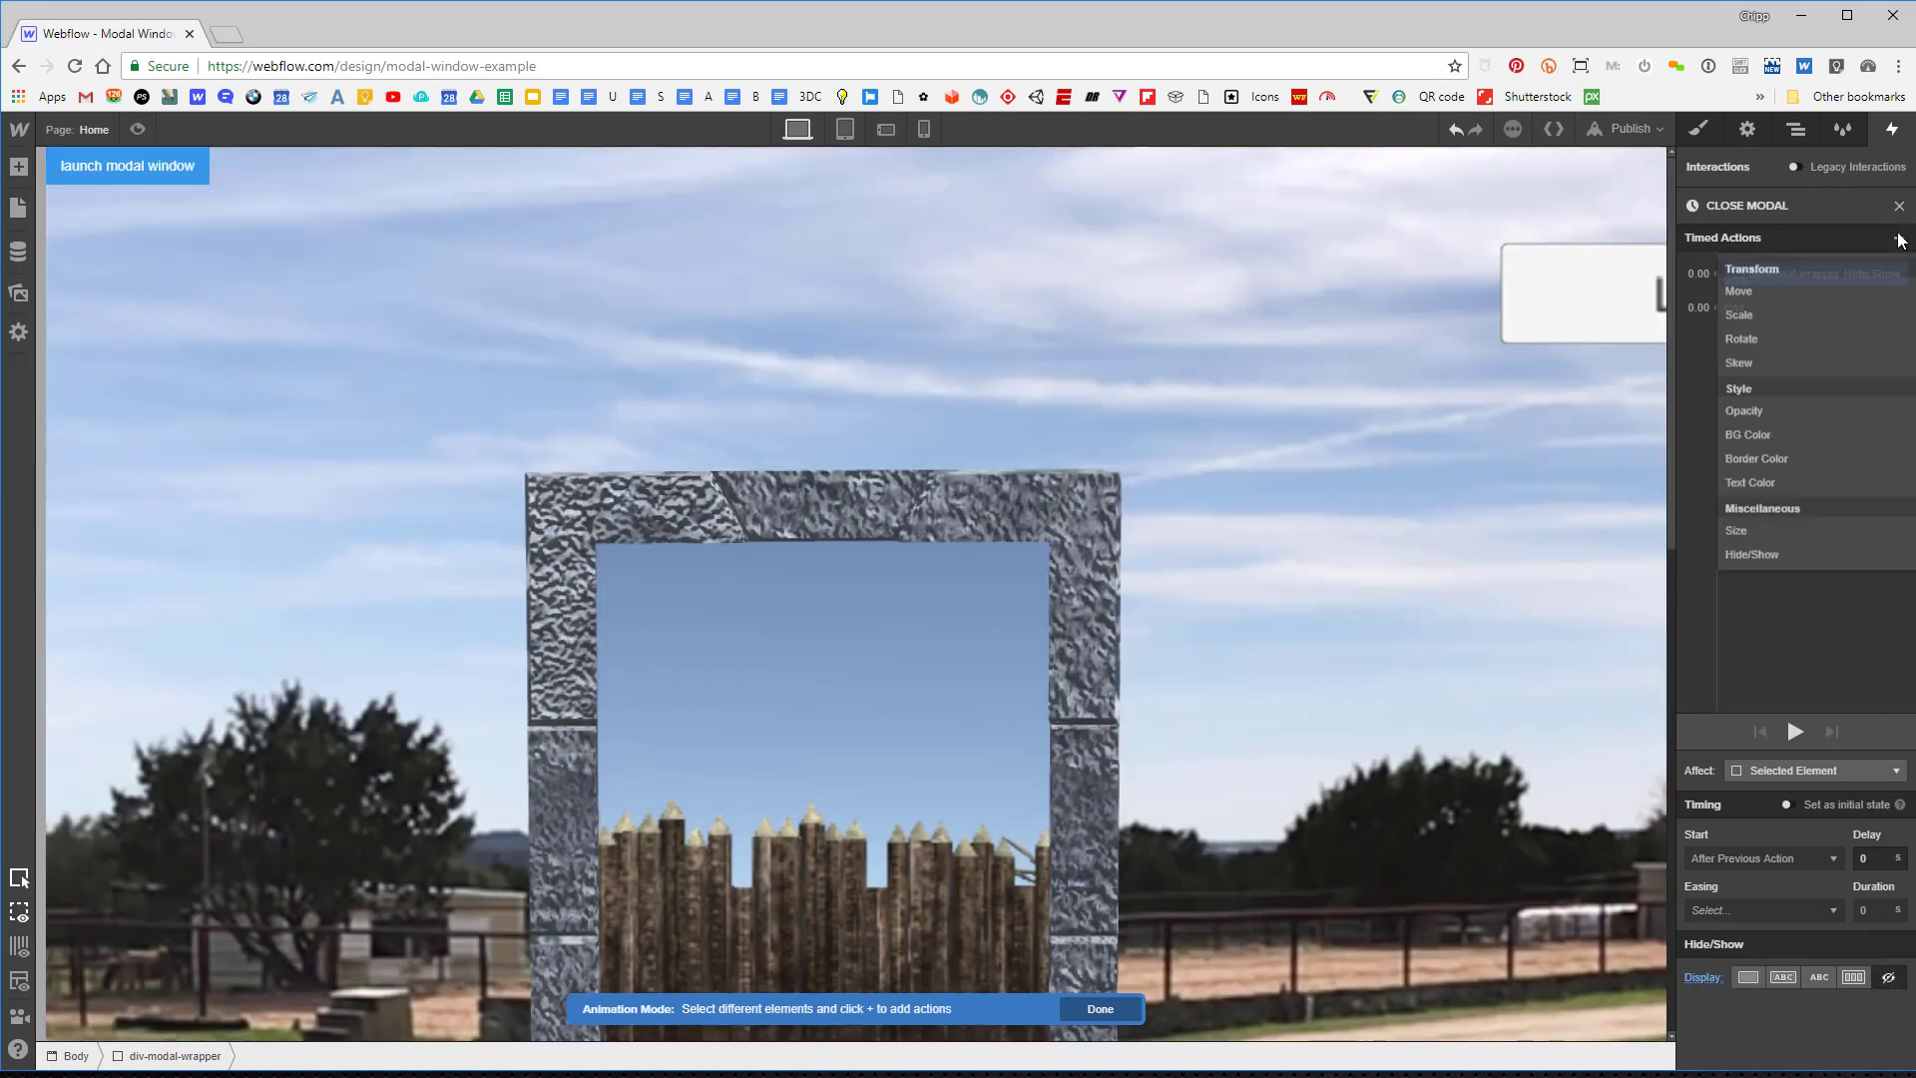
click(1768, 413)
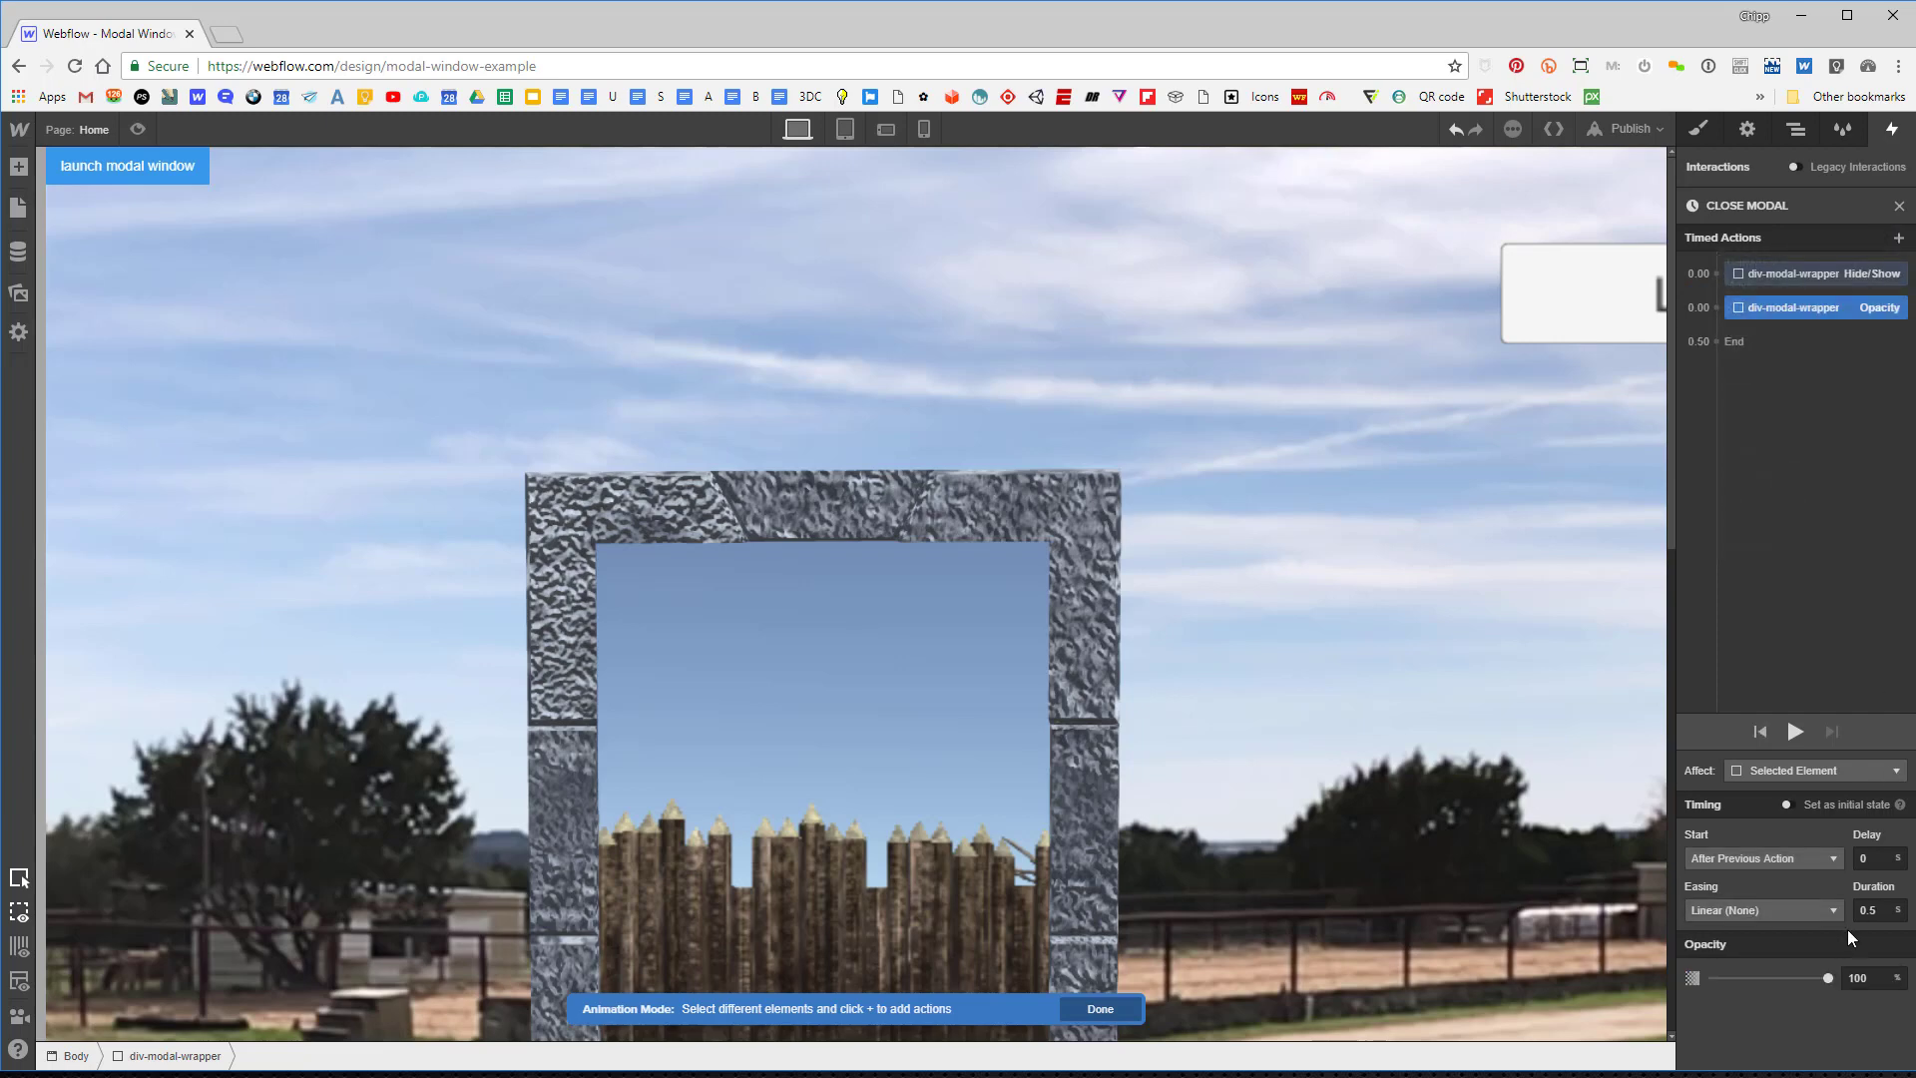
drag(1828, 978, 1639, 975)
click(1794, 732)
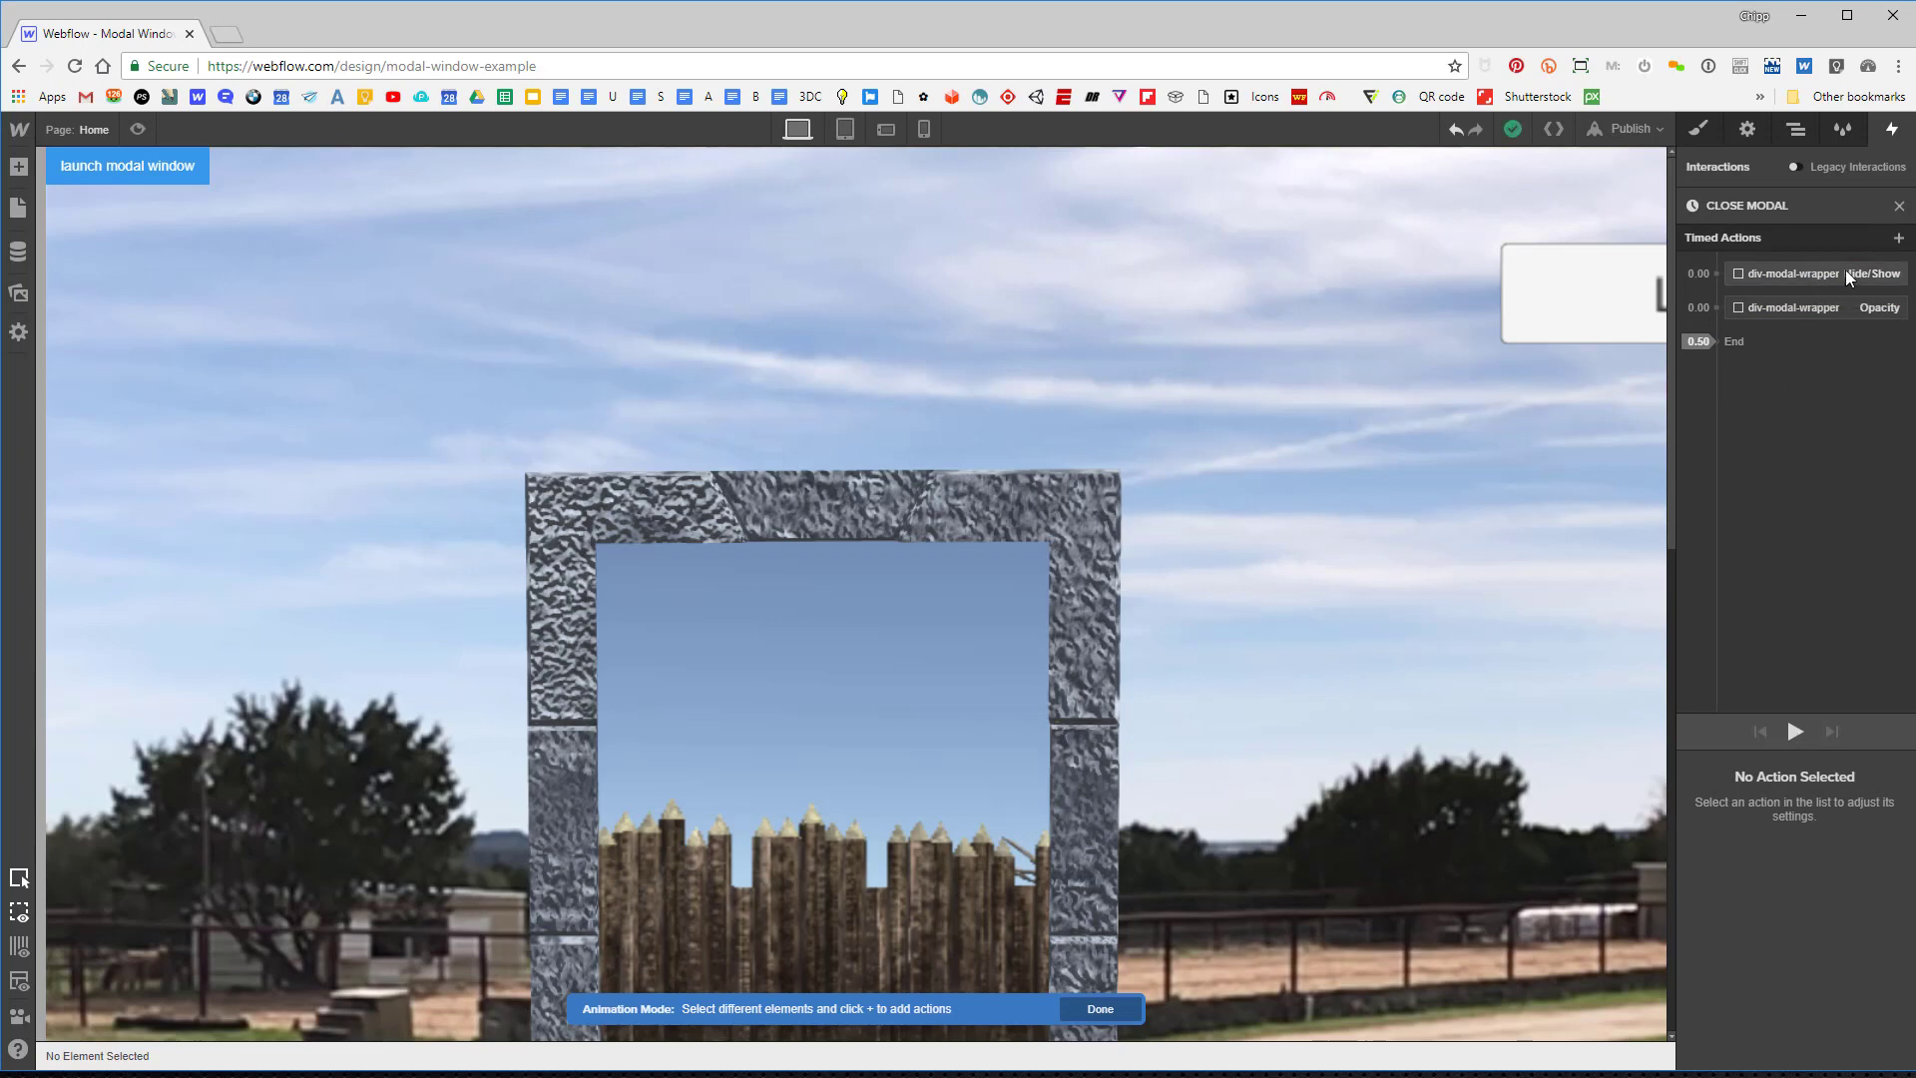
Move the Hide/Show action below the Opacity action, group it to start With Previous Action, and play the animation.
drag(1848, 275, 1848, 332)
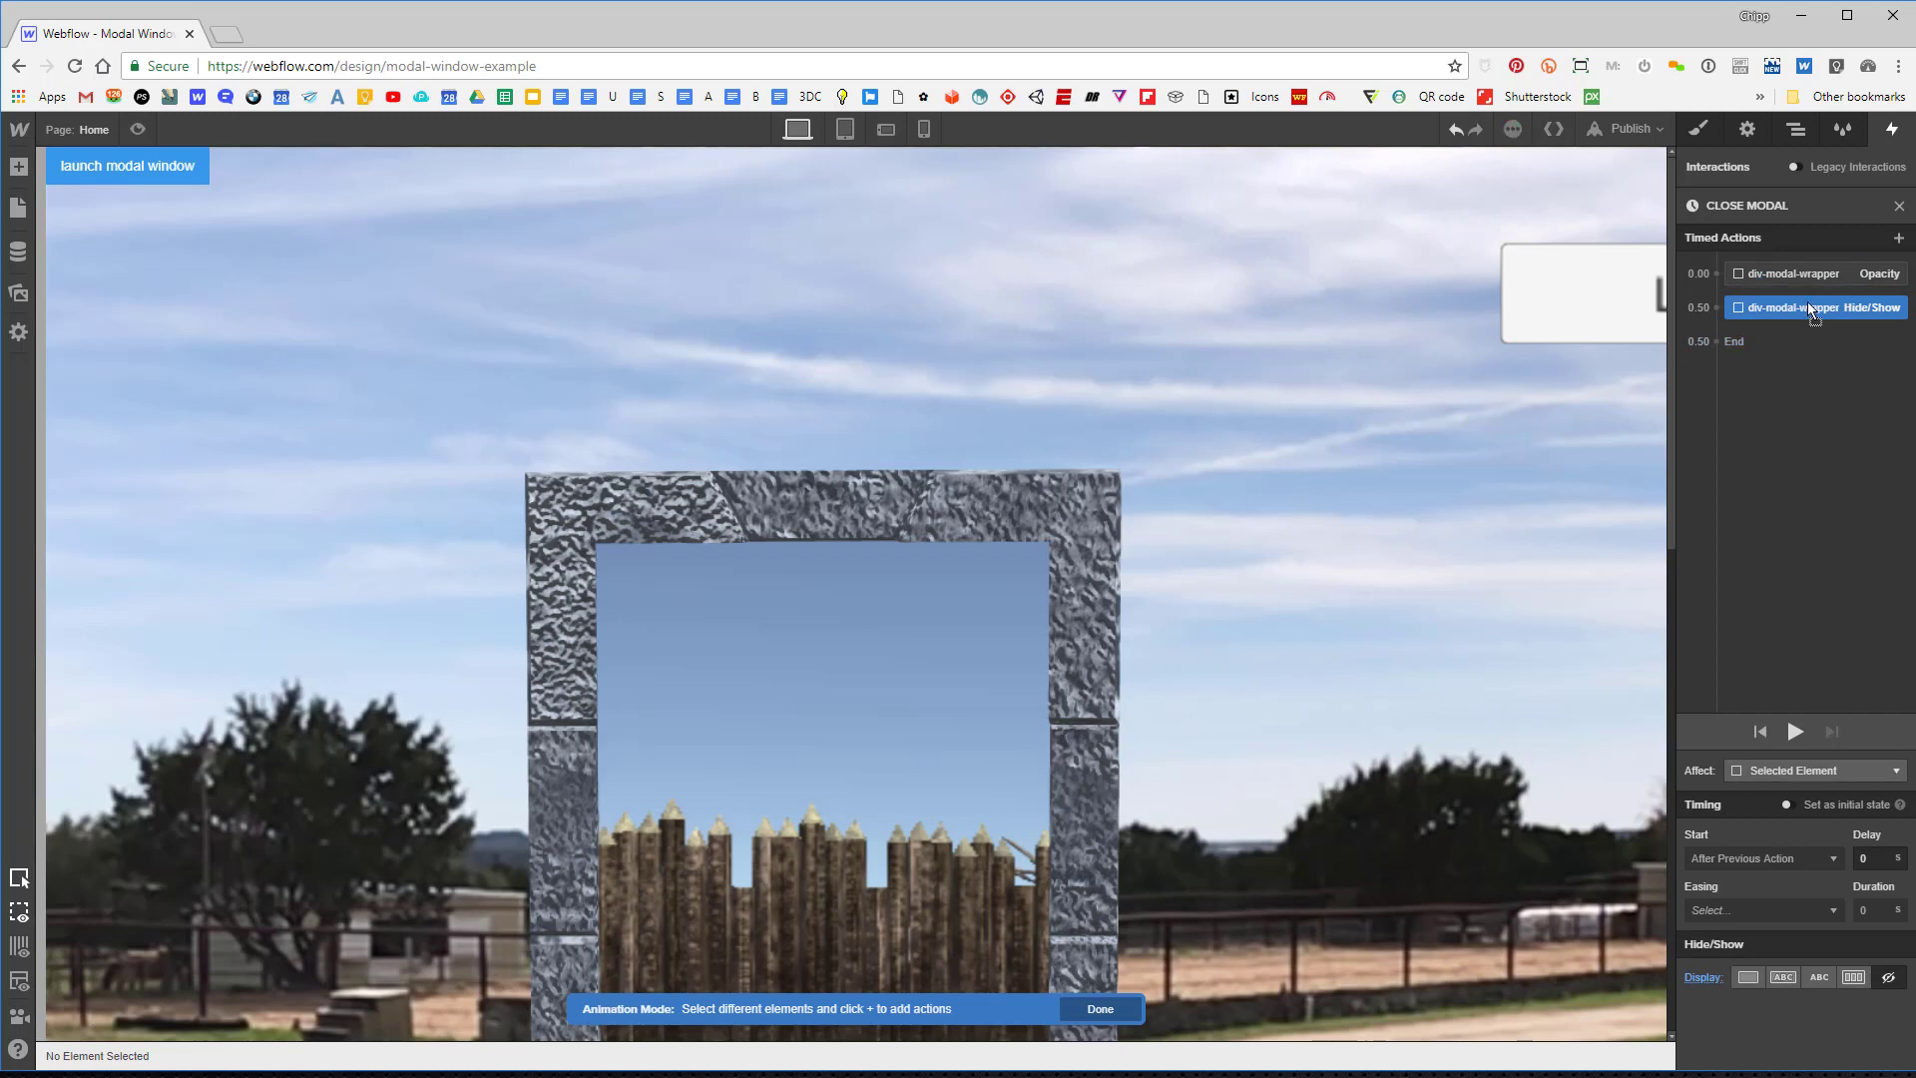
mouse_move(1809, 303)
mouse_down()
mouse_move(1810, 277)
mouse_move(1815, 299)
mouse_up()
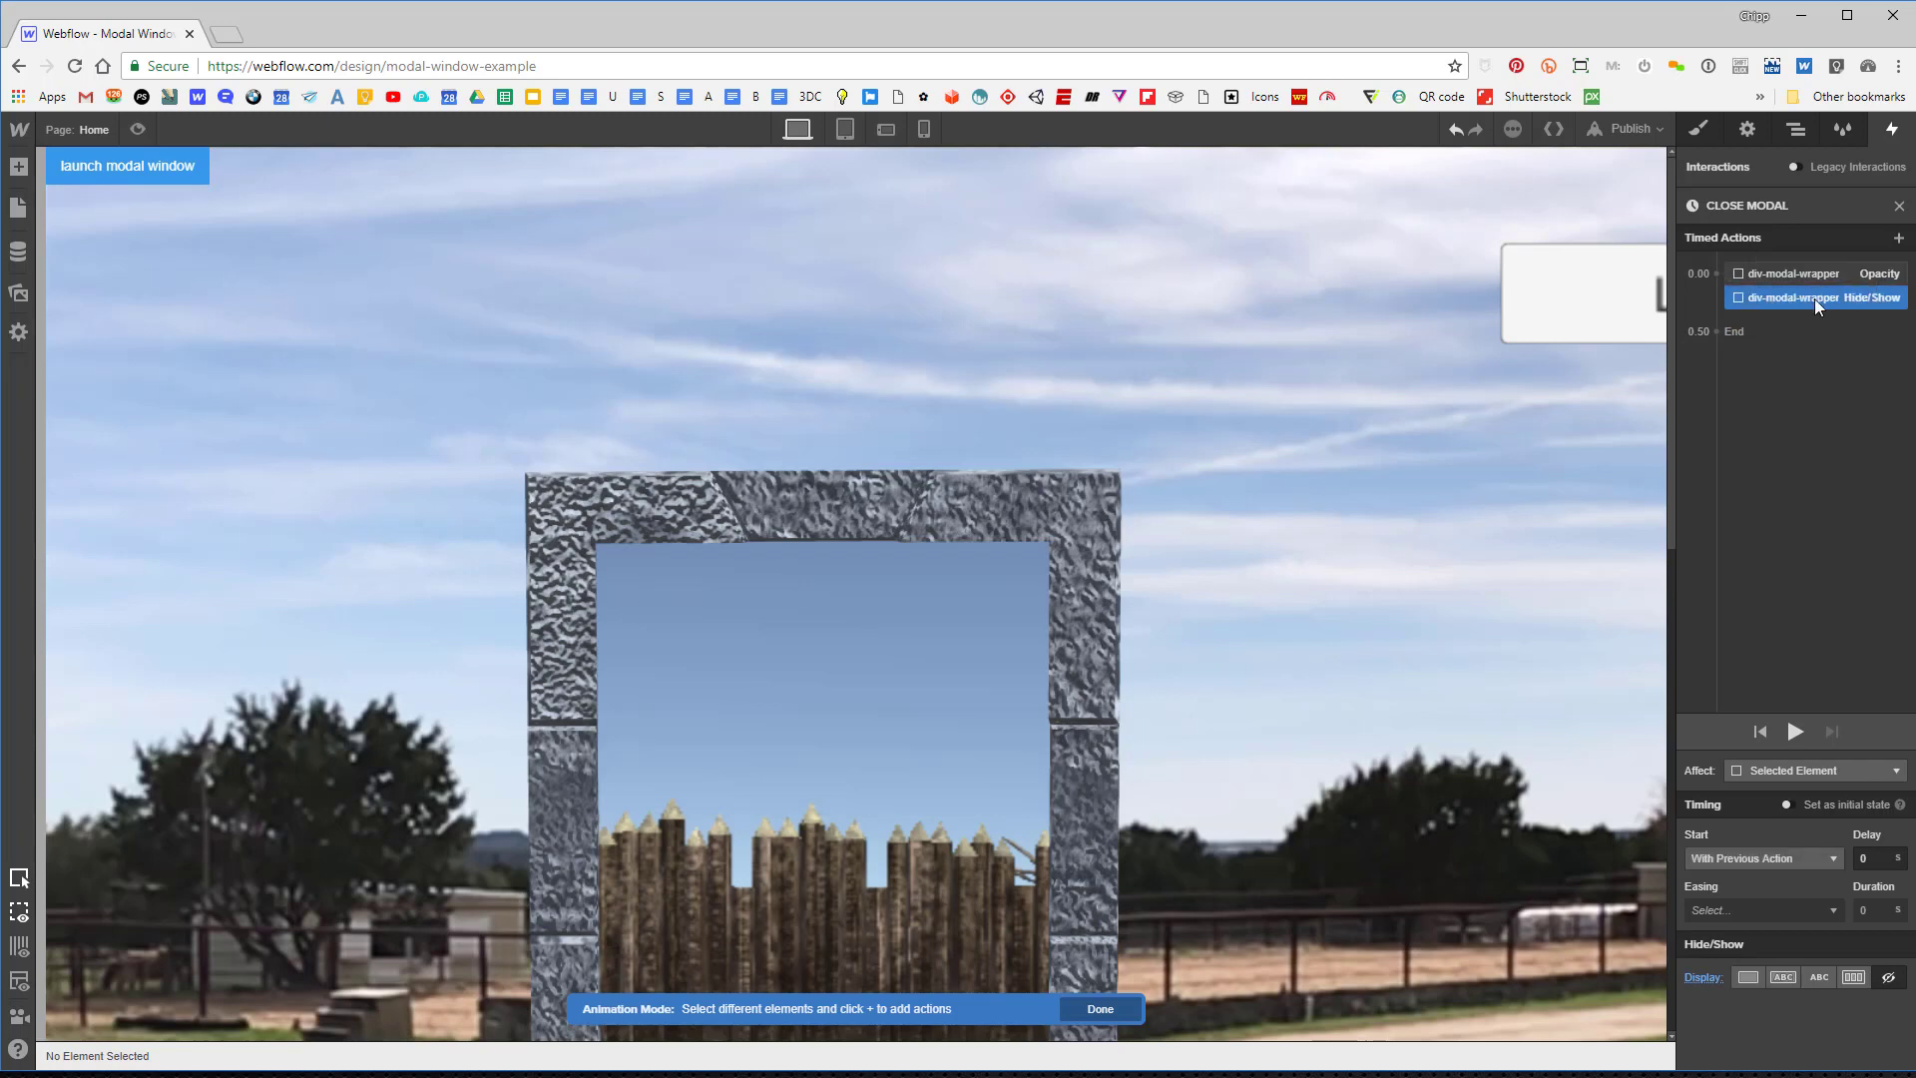
click(1795, 735)
Check both div-modal-wrapper actions and set the Hide/Show action to start After Previous Action.
click(1798, 271)
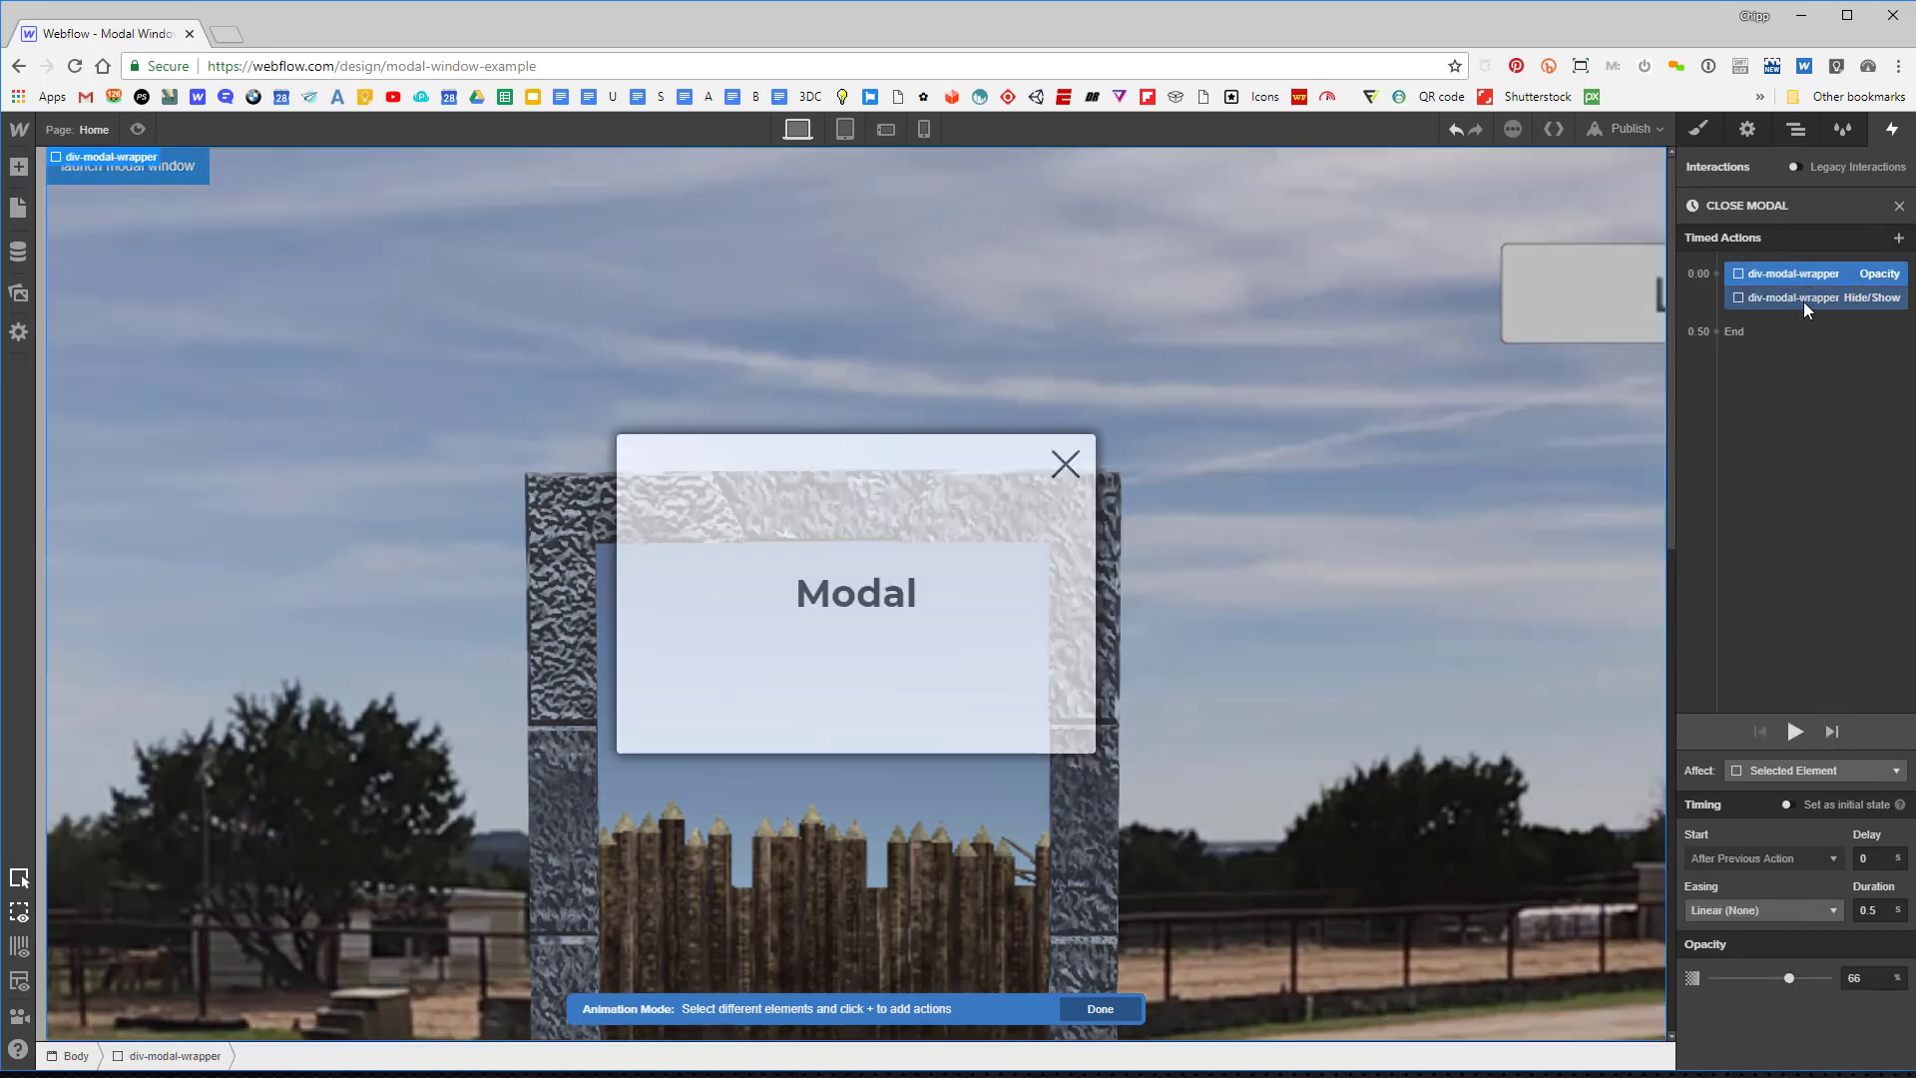
click(1804, 302)
click(1795, 266)
click(1816, 300)
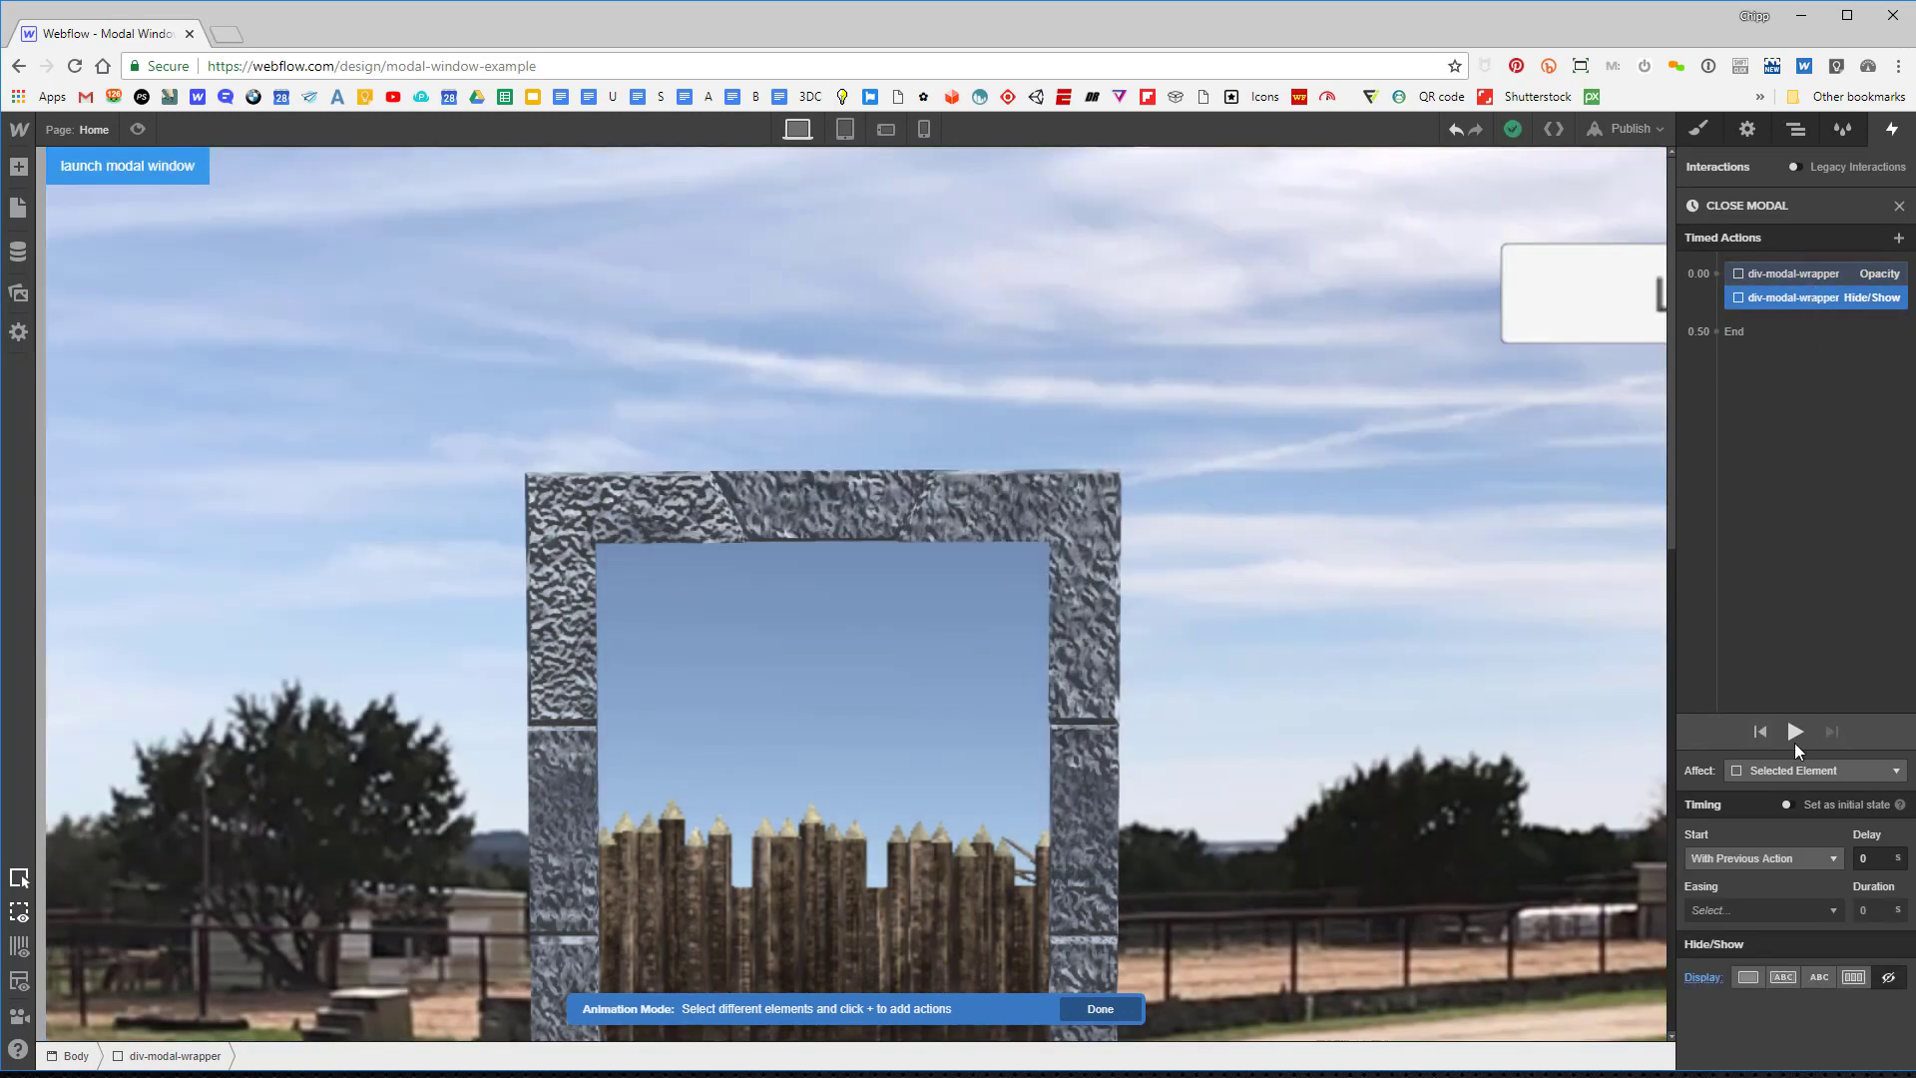
click(1768, 859)
click(1764, 841)
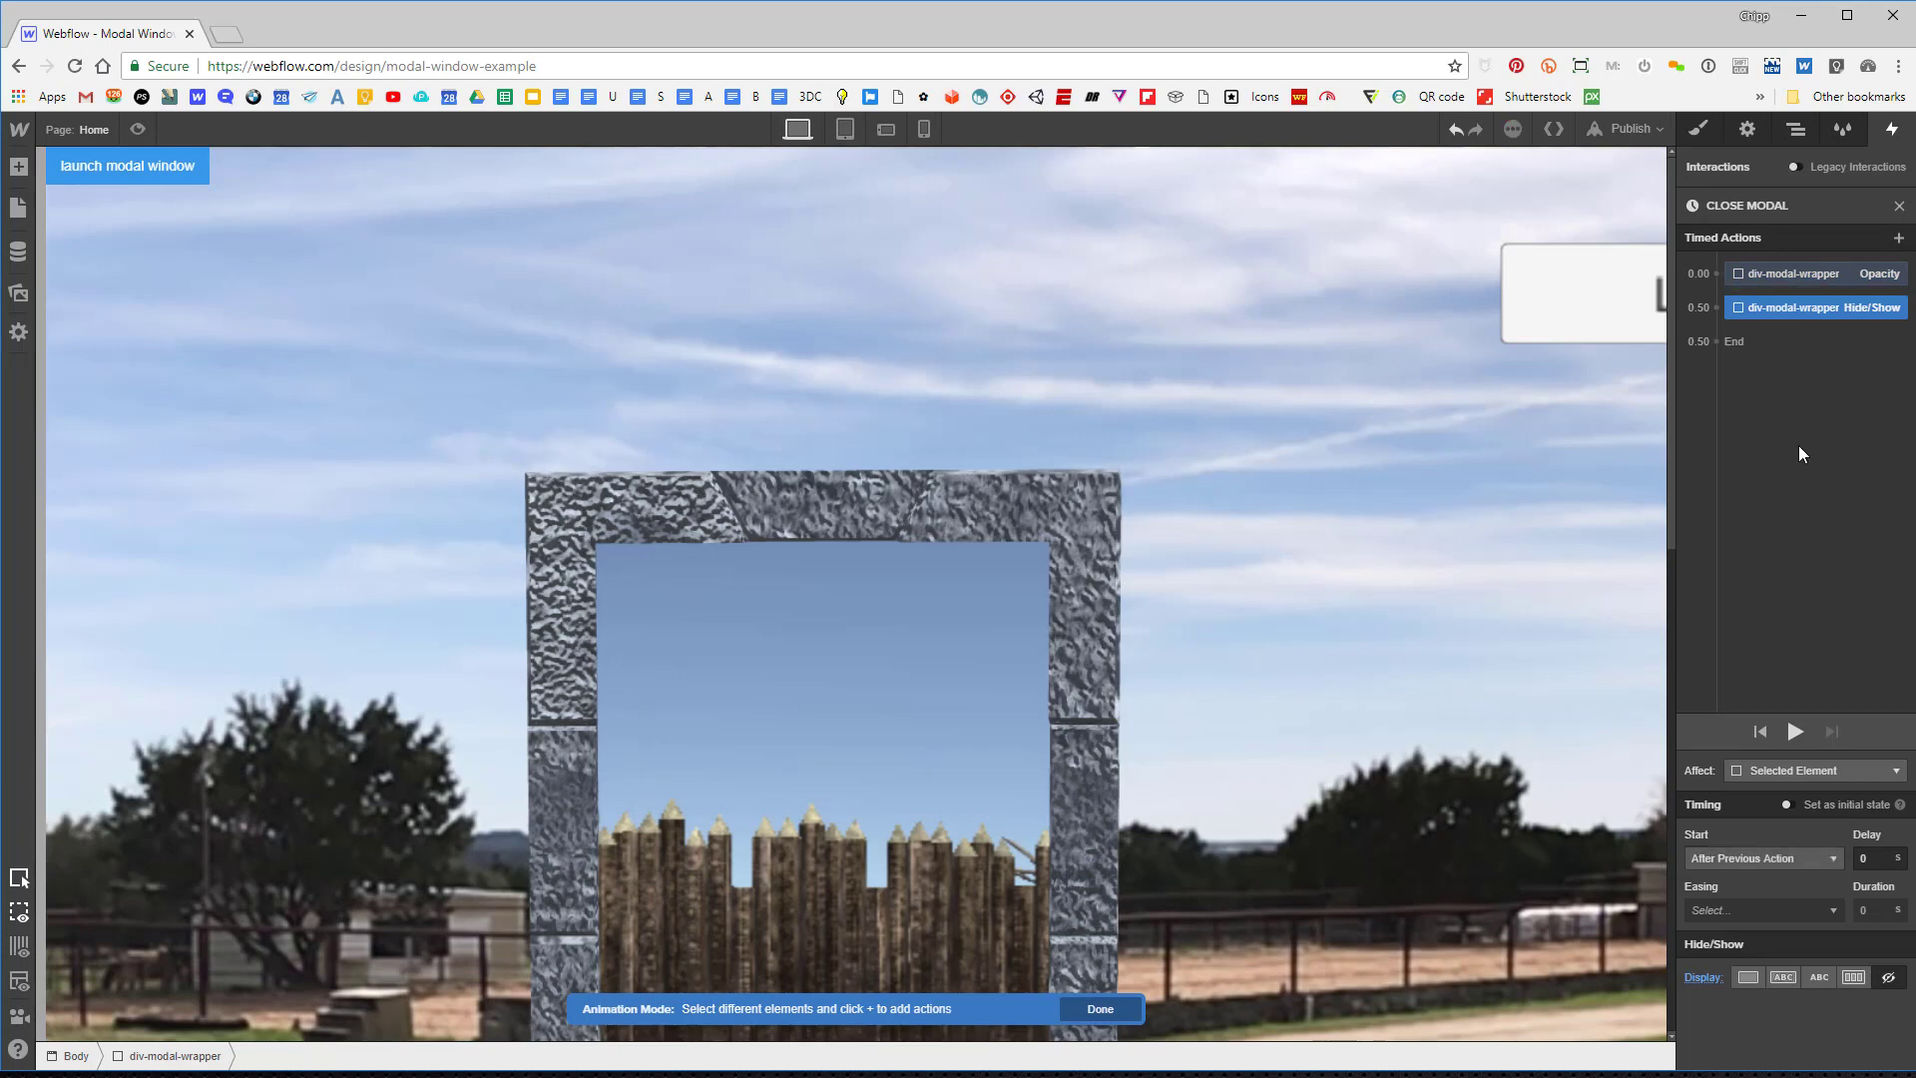
Play the CLOSE MODAL animation several times to check the fade-out before the modal hides.
click(1793, 733)
click(1796, 736)
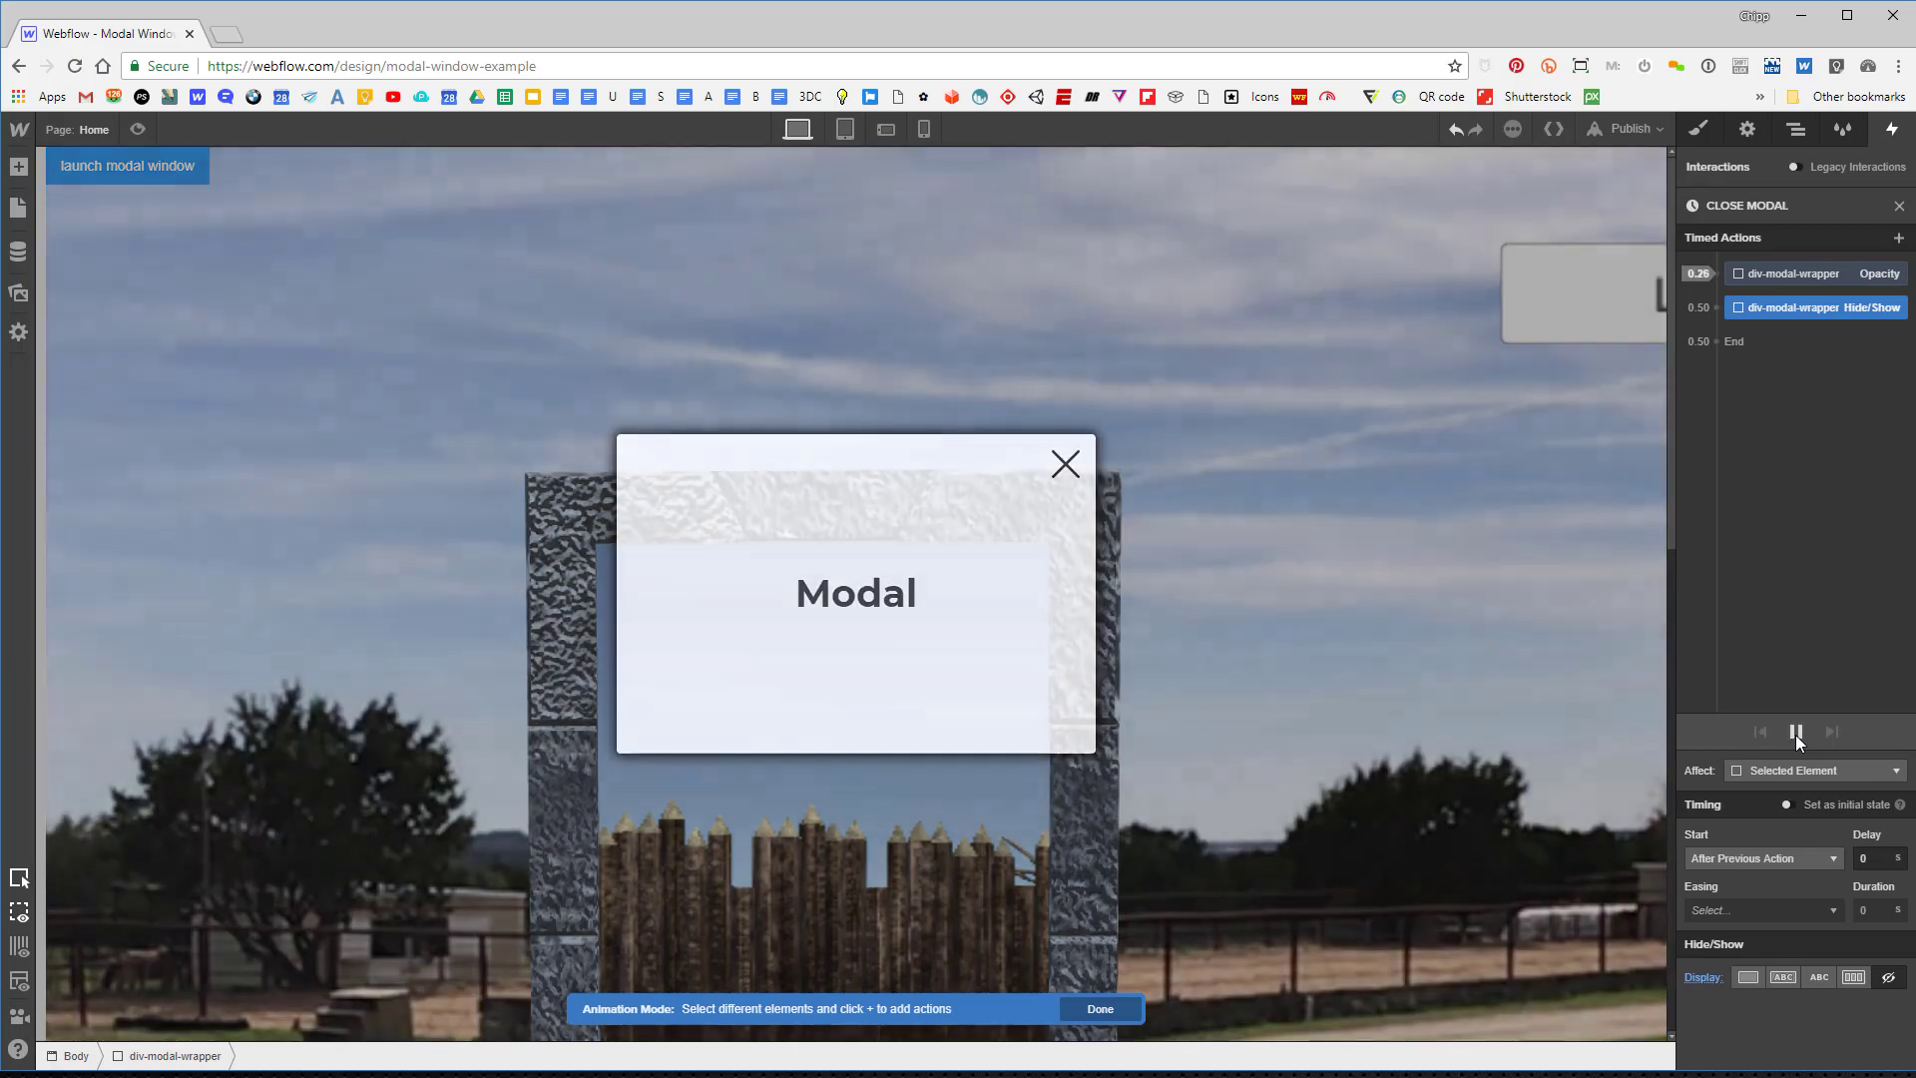
click(1796, 736)
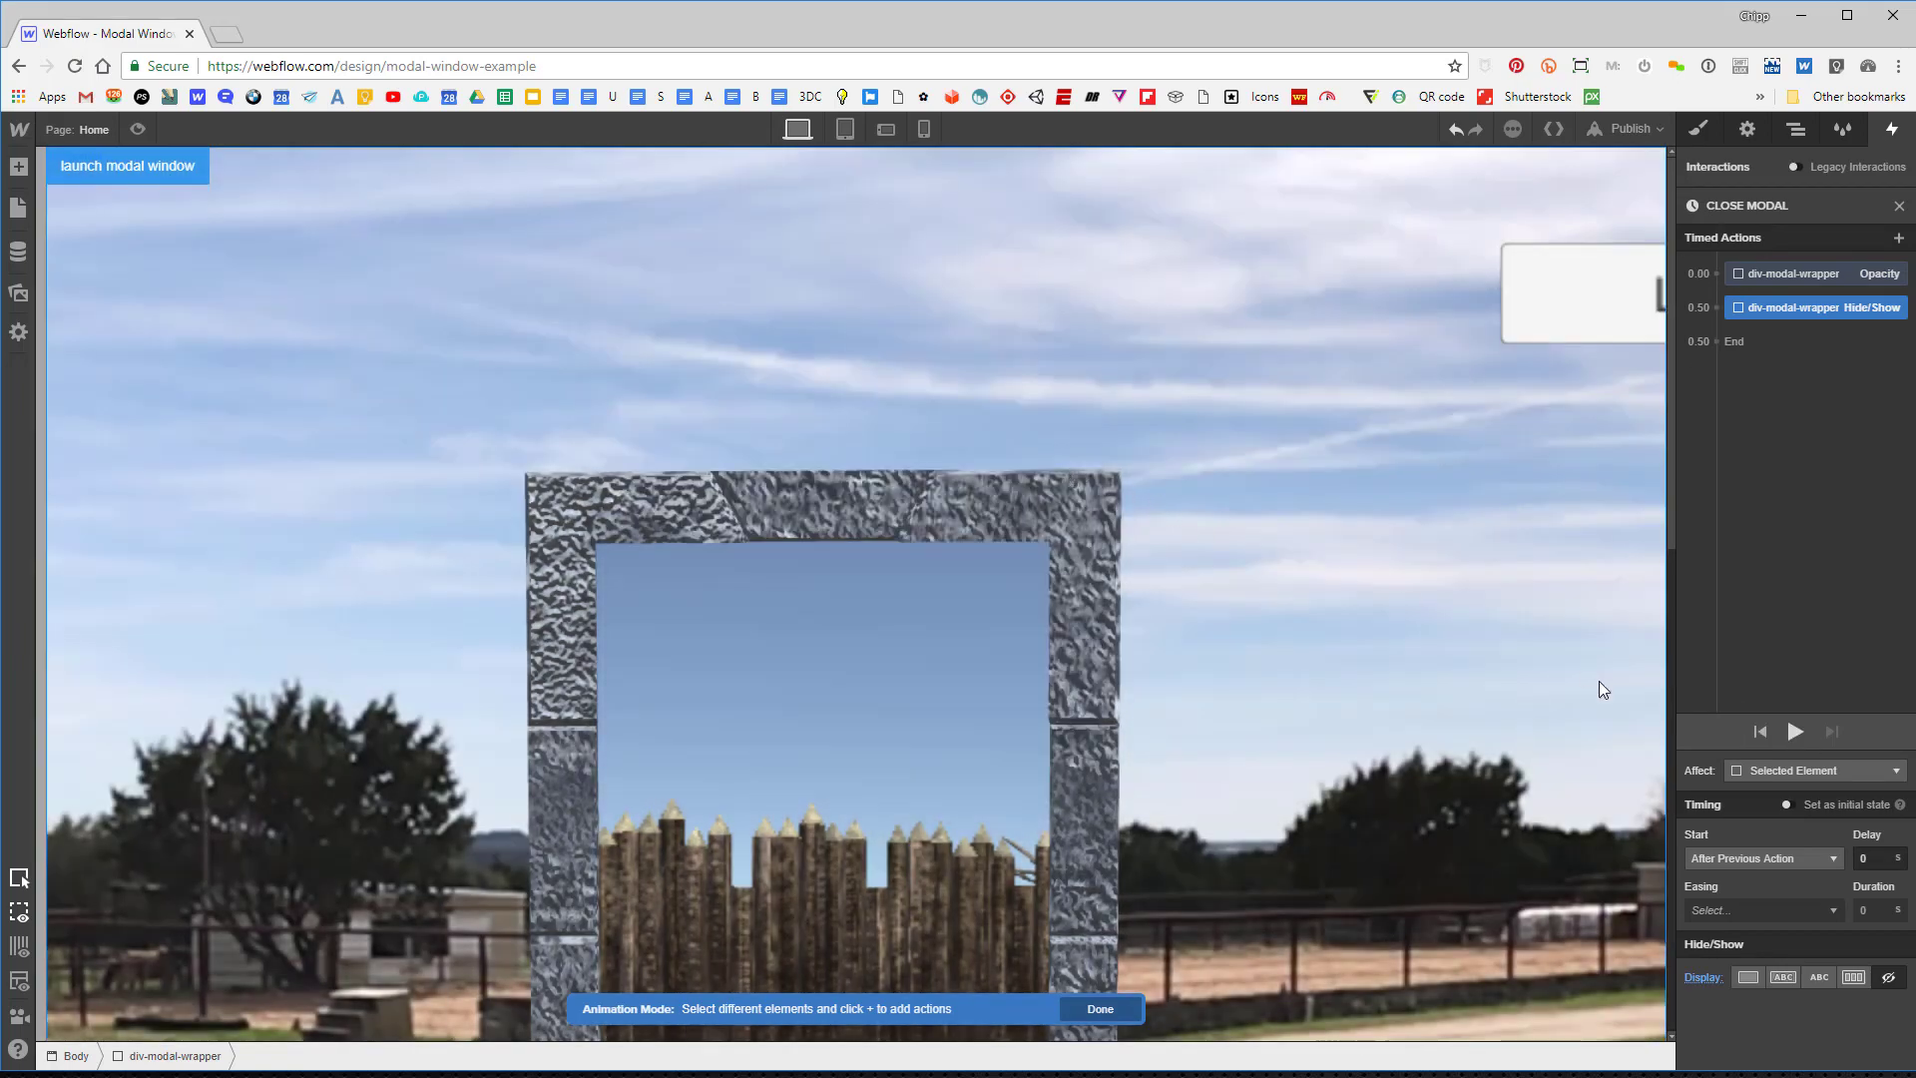
click(1795, 732)
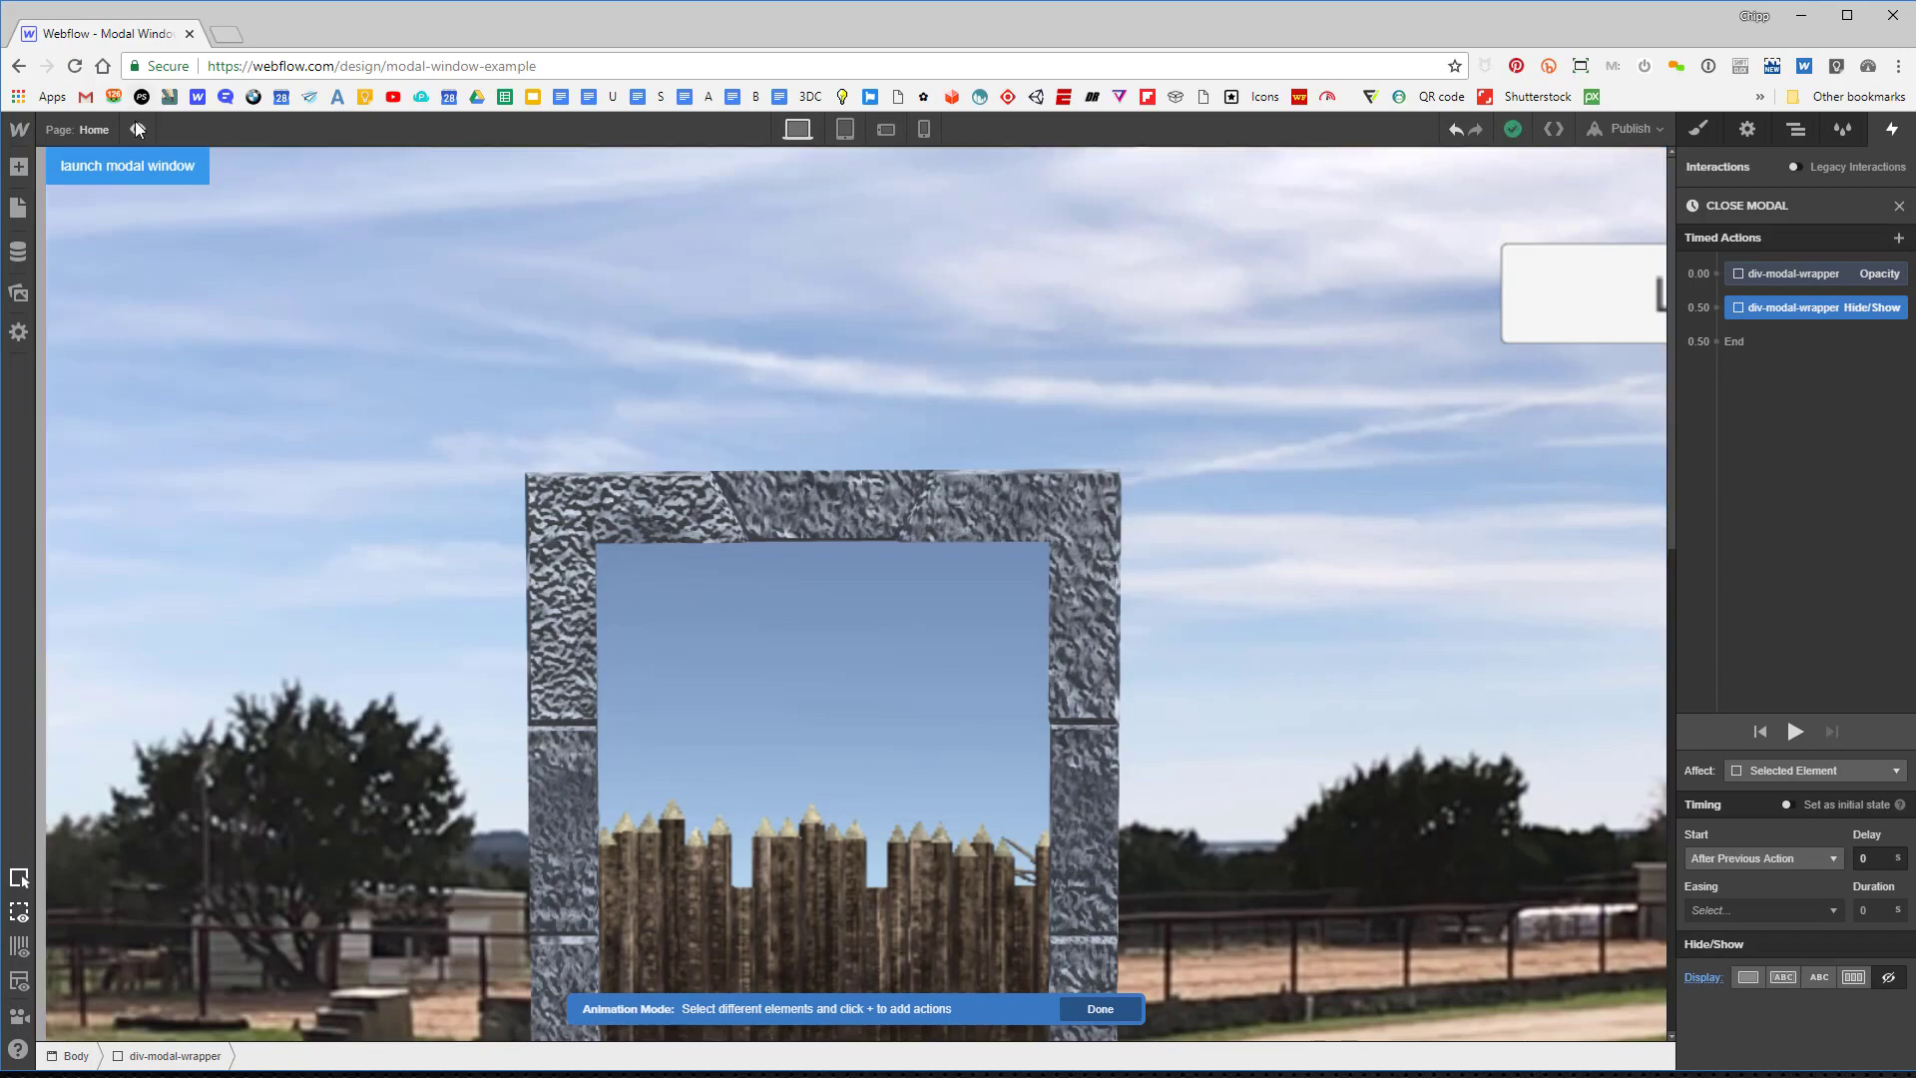
Preview the Home page and test opening the modal with the launch button and closing it with the X twice.
click(138, 129)
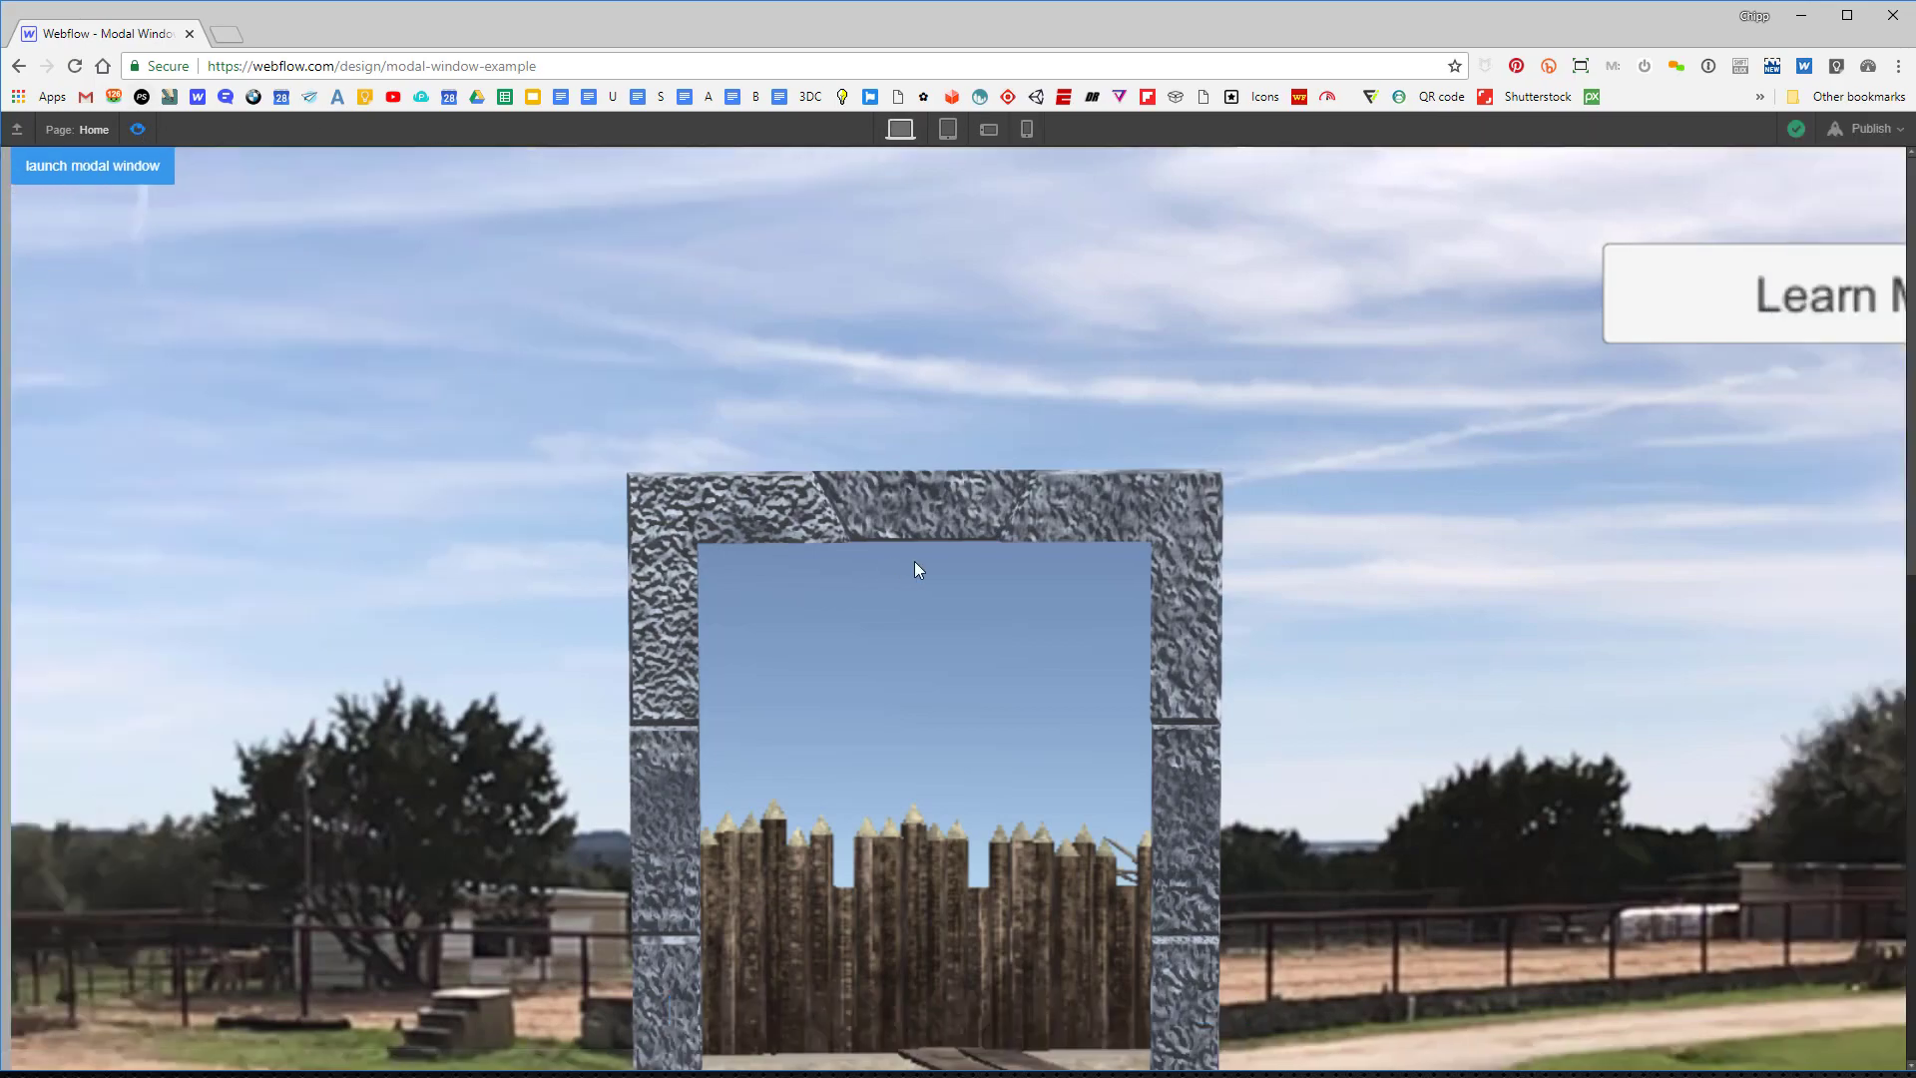
scroll(919, 555, down, 7)
scroll(197, 327, up, 7)
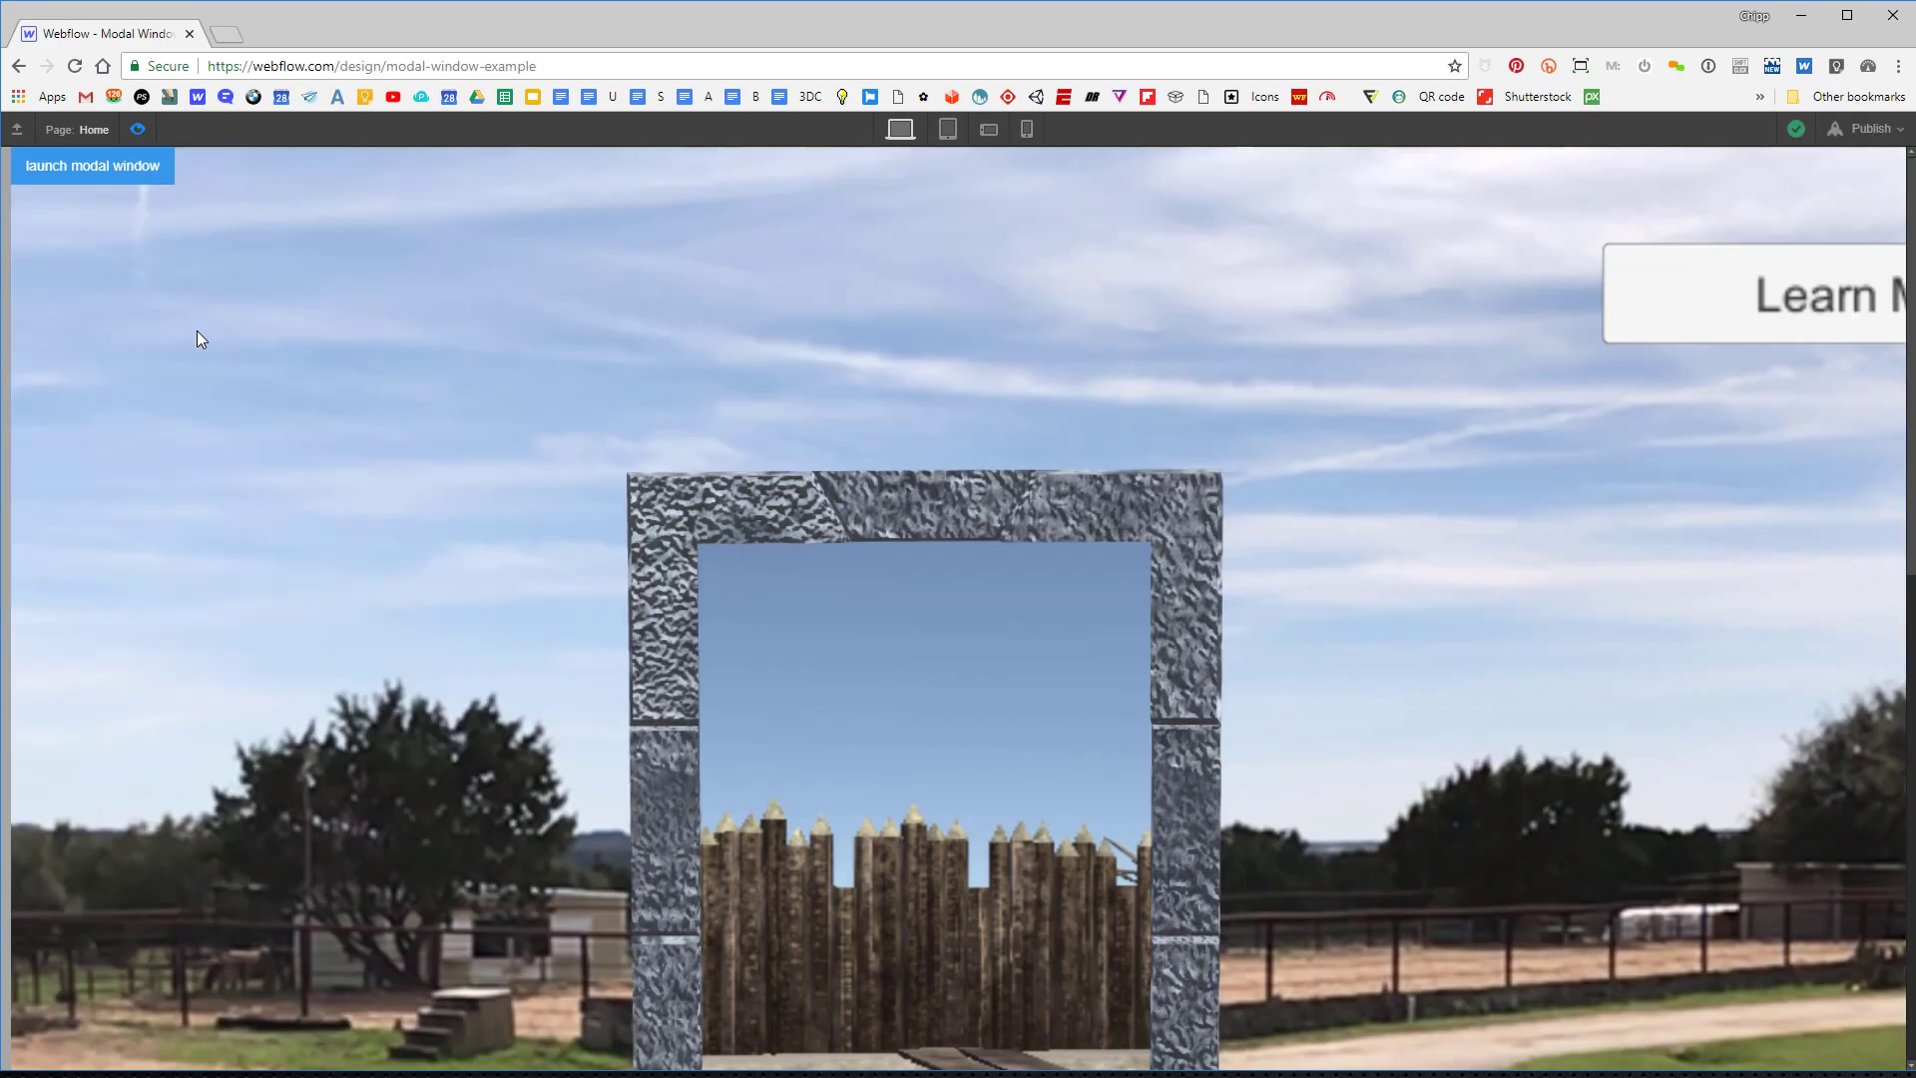
click(92, 166)
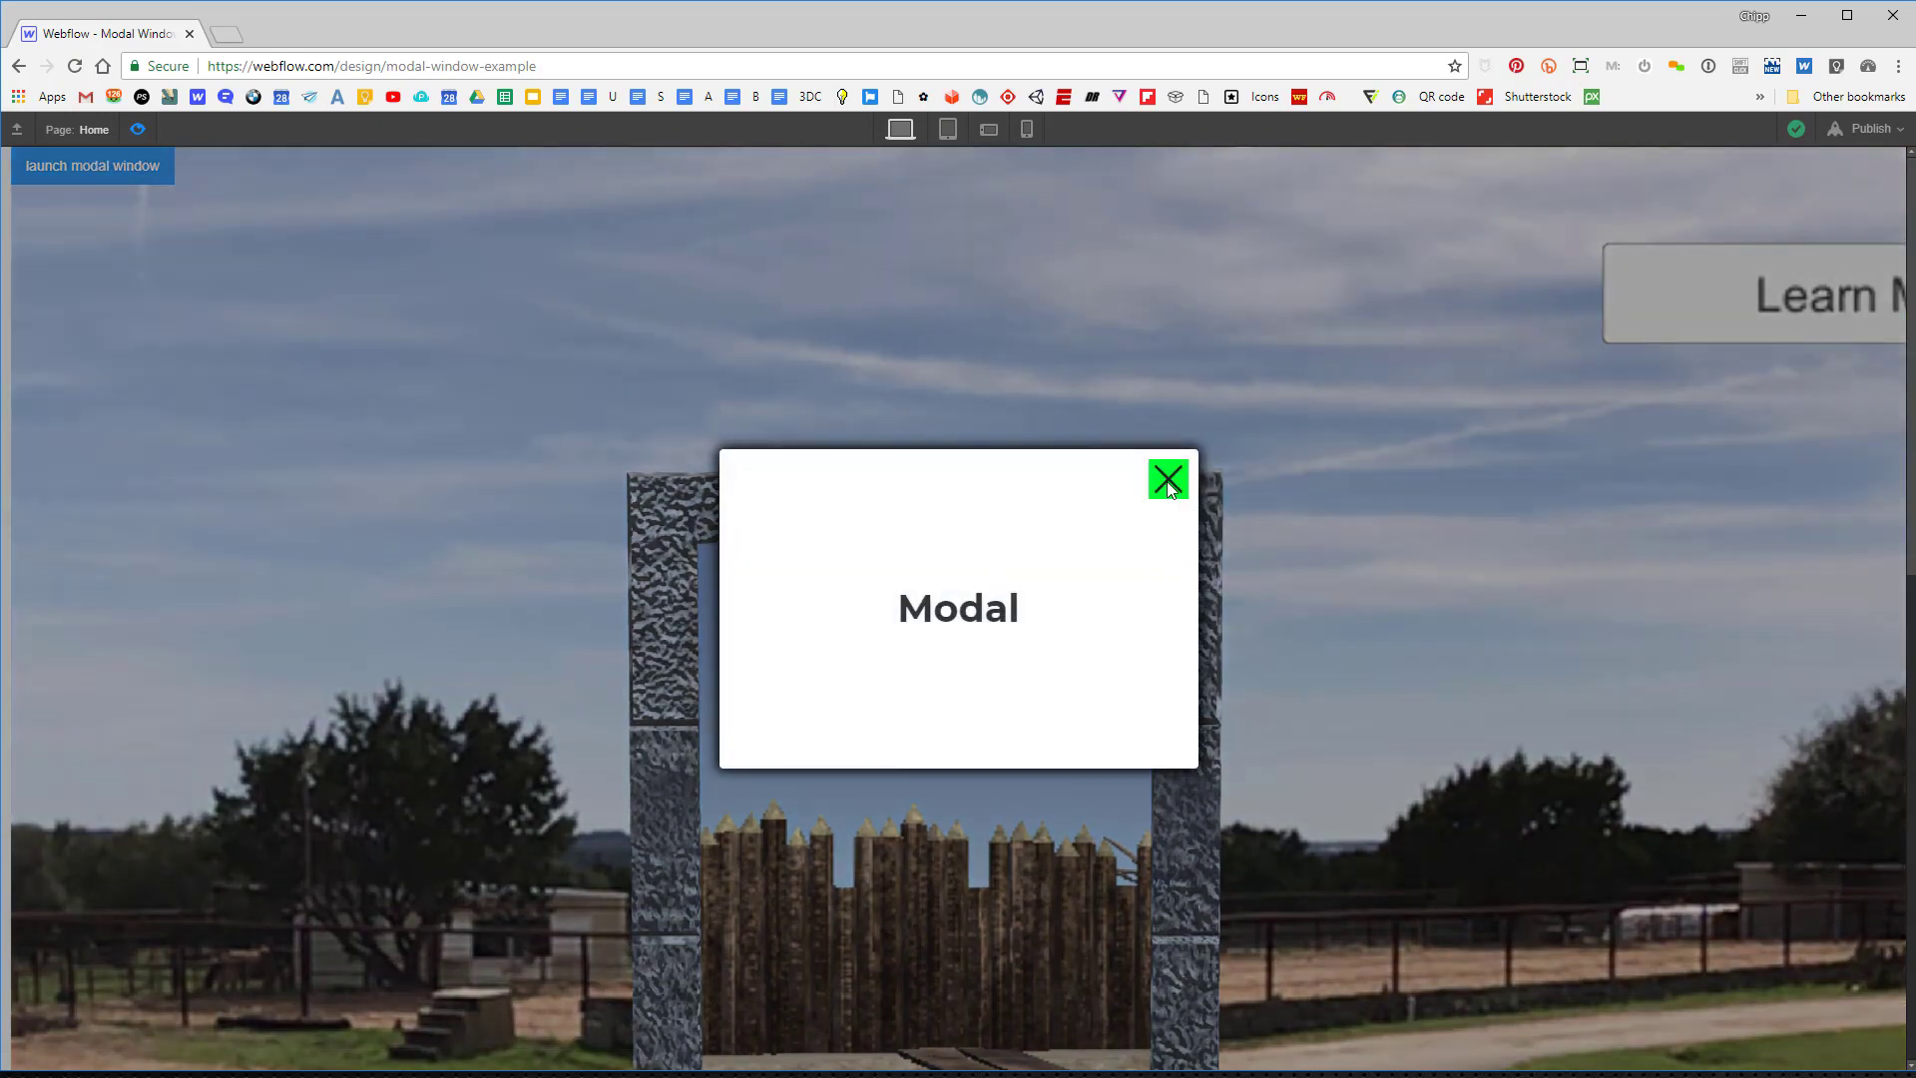
click(1169, 484)
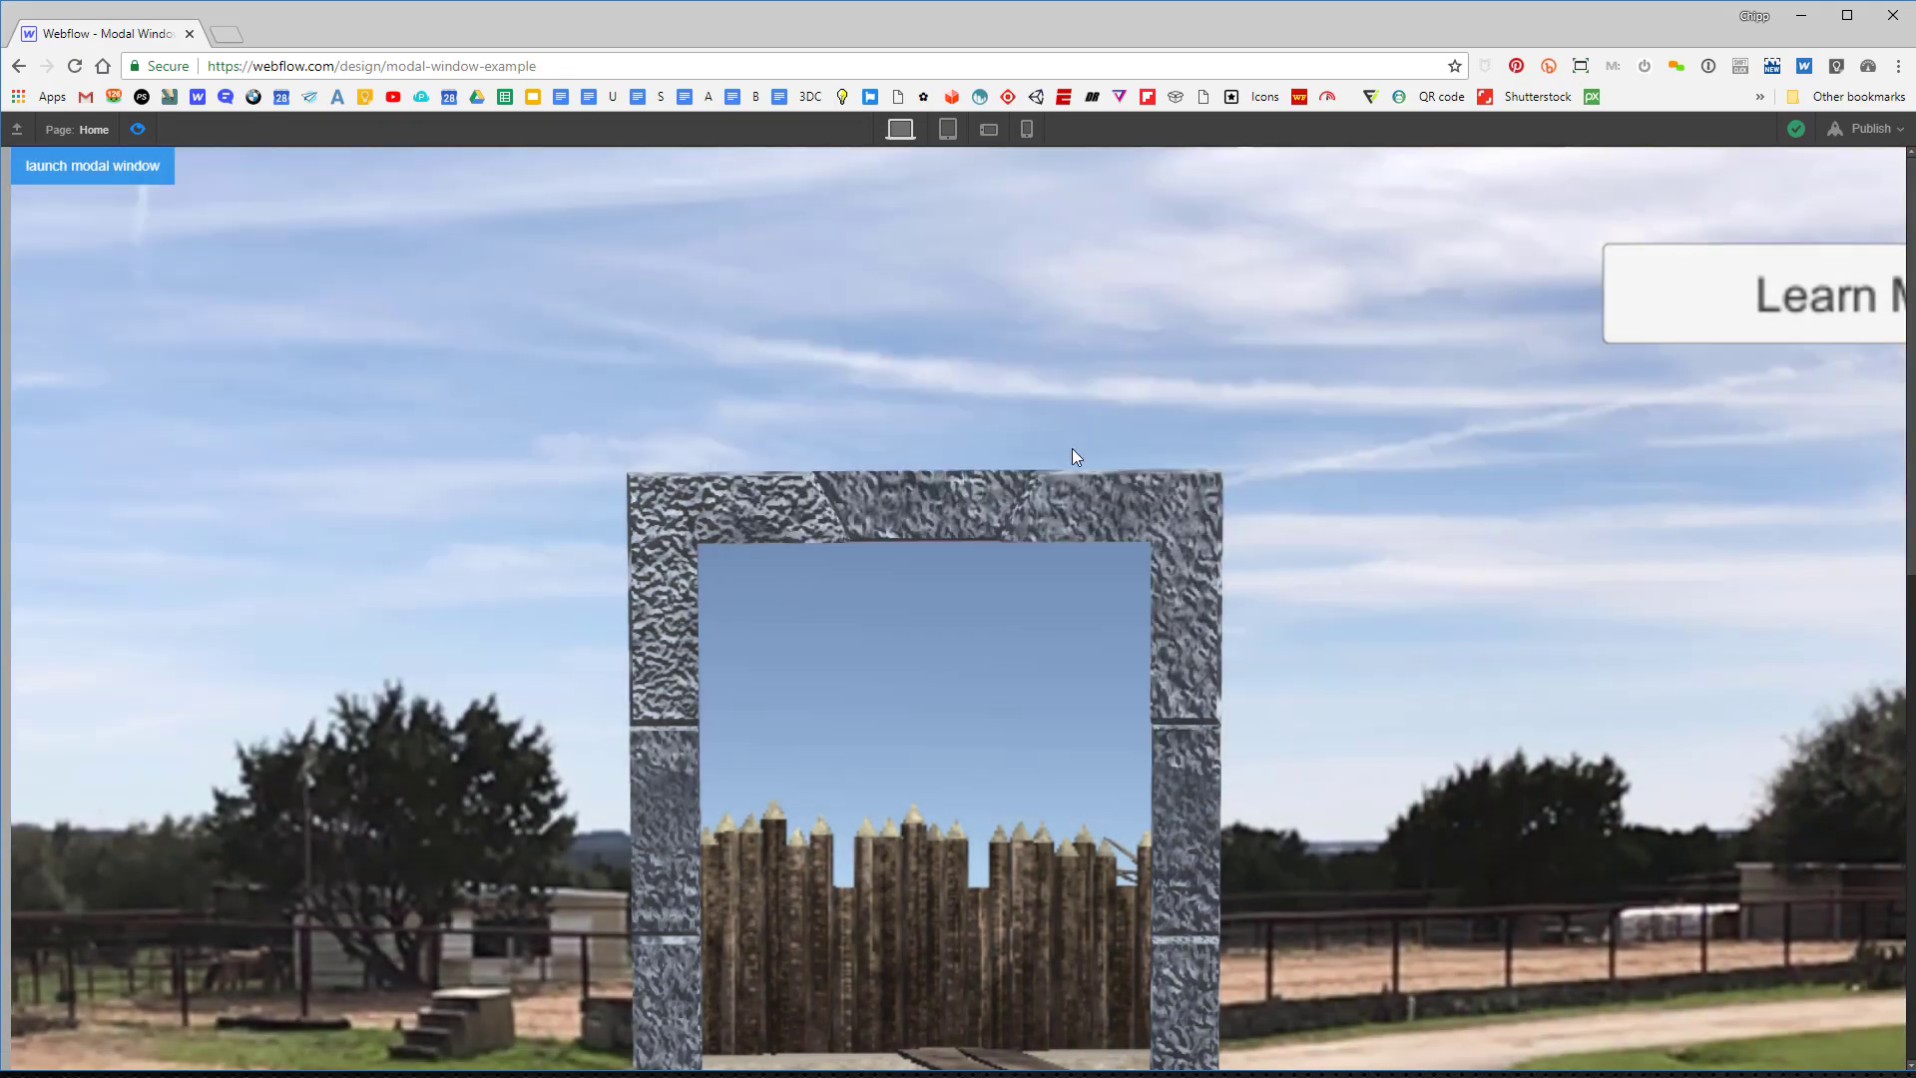
click(68, 165)
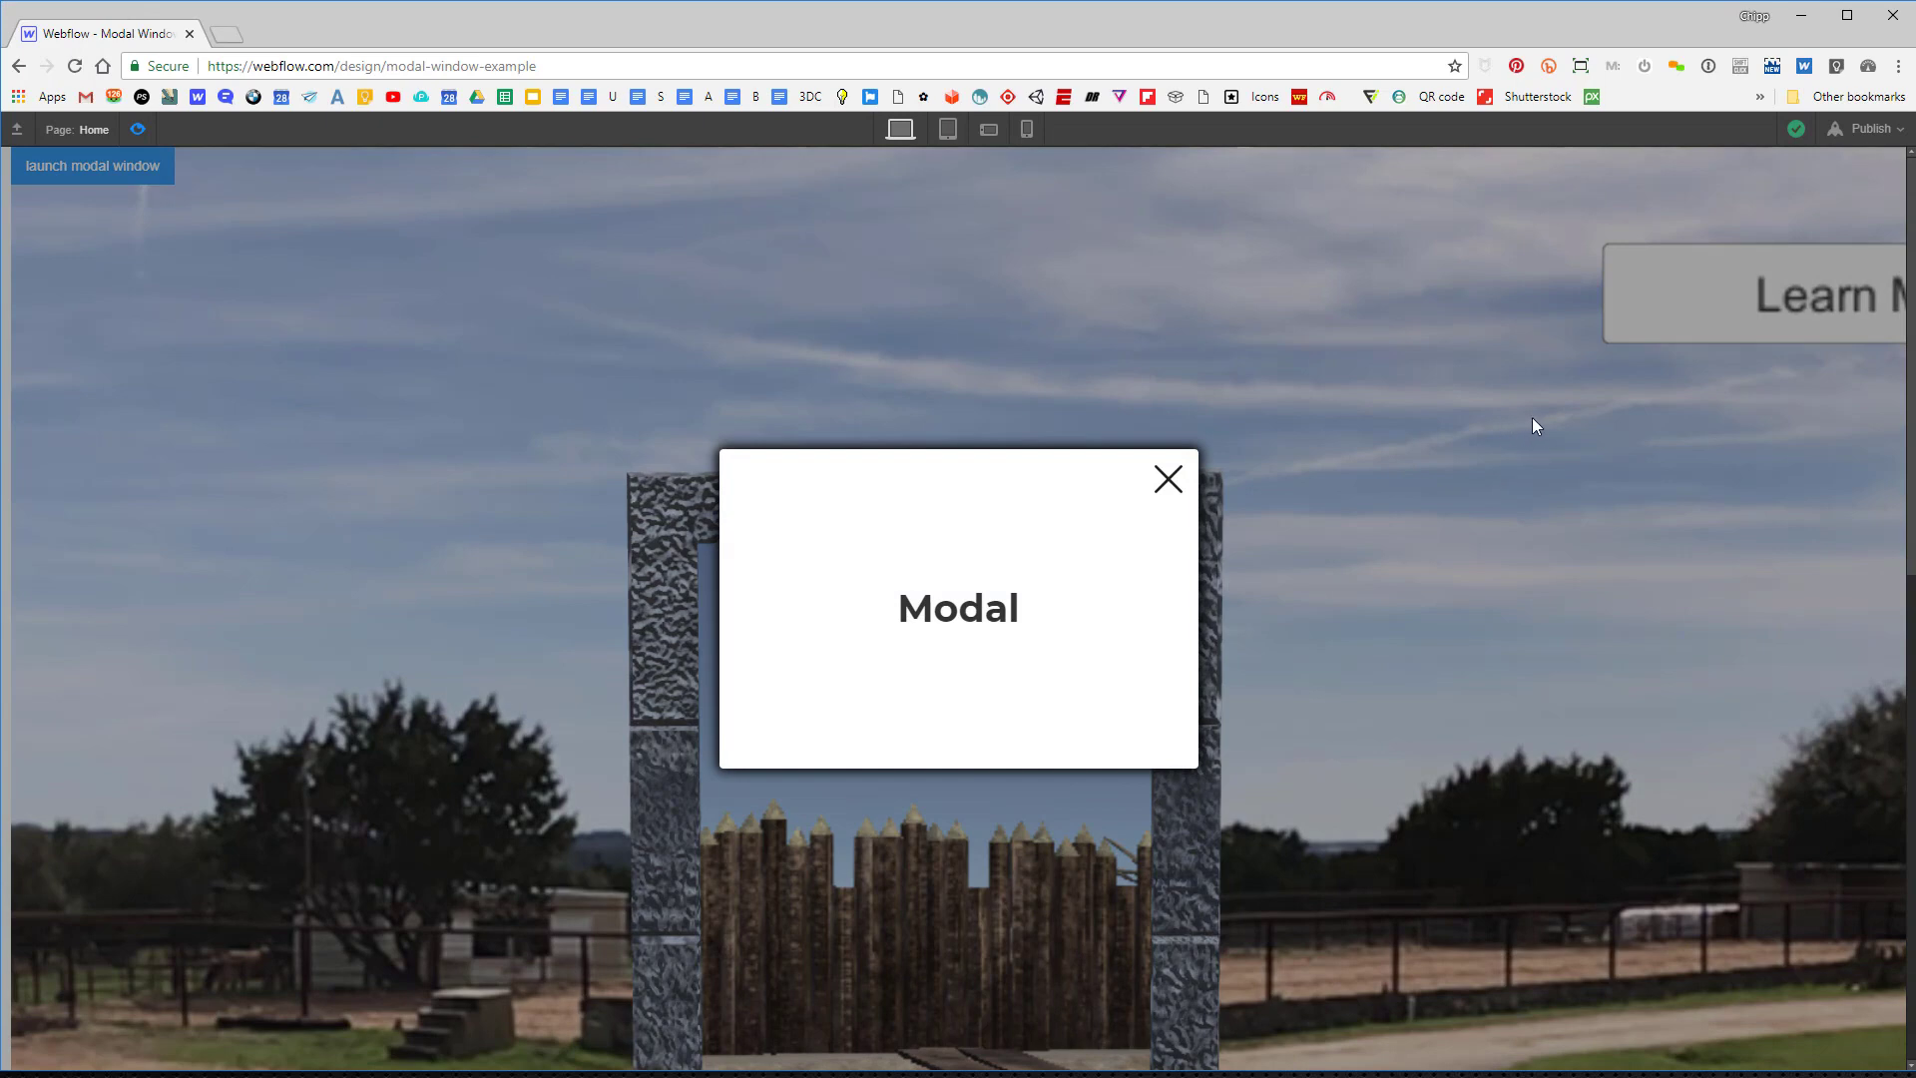
click(1167, 487)
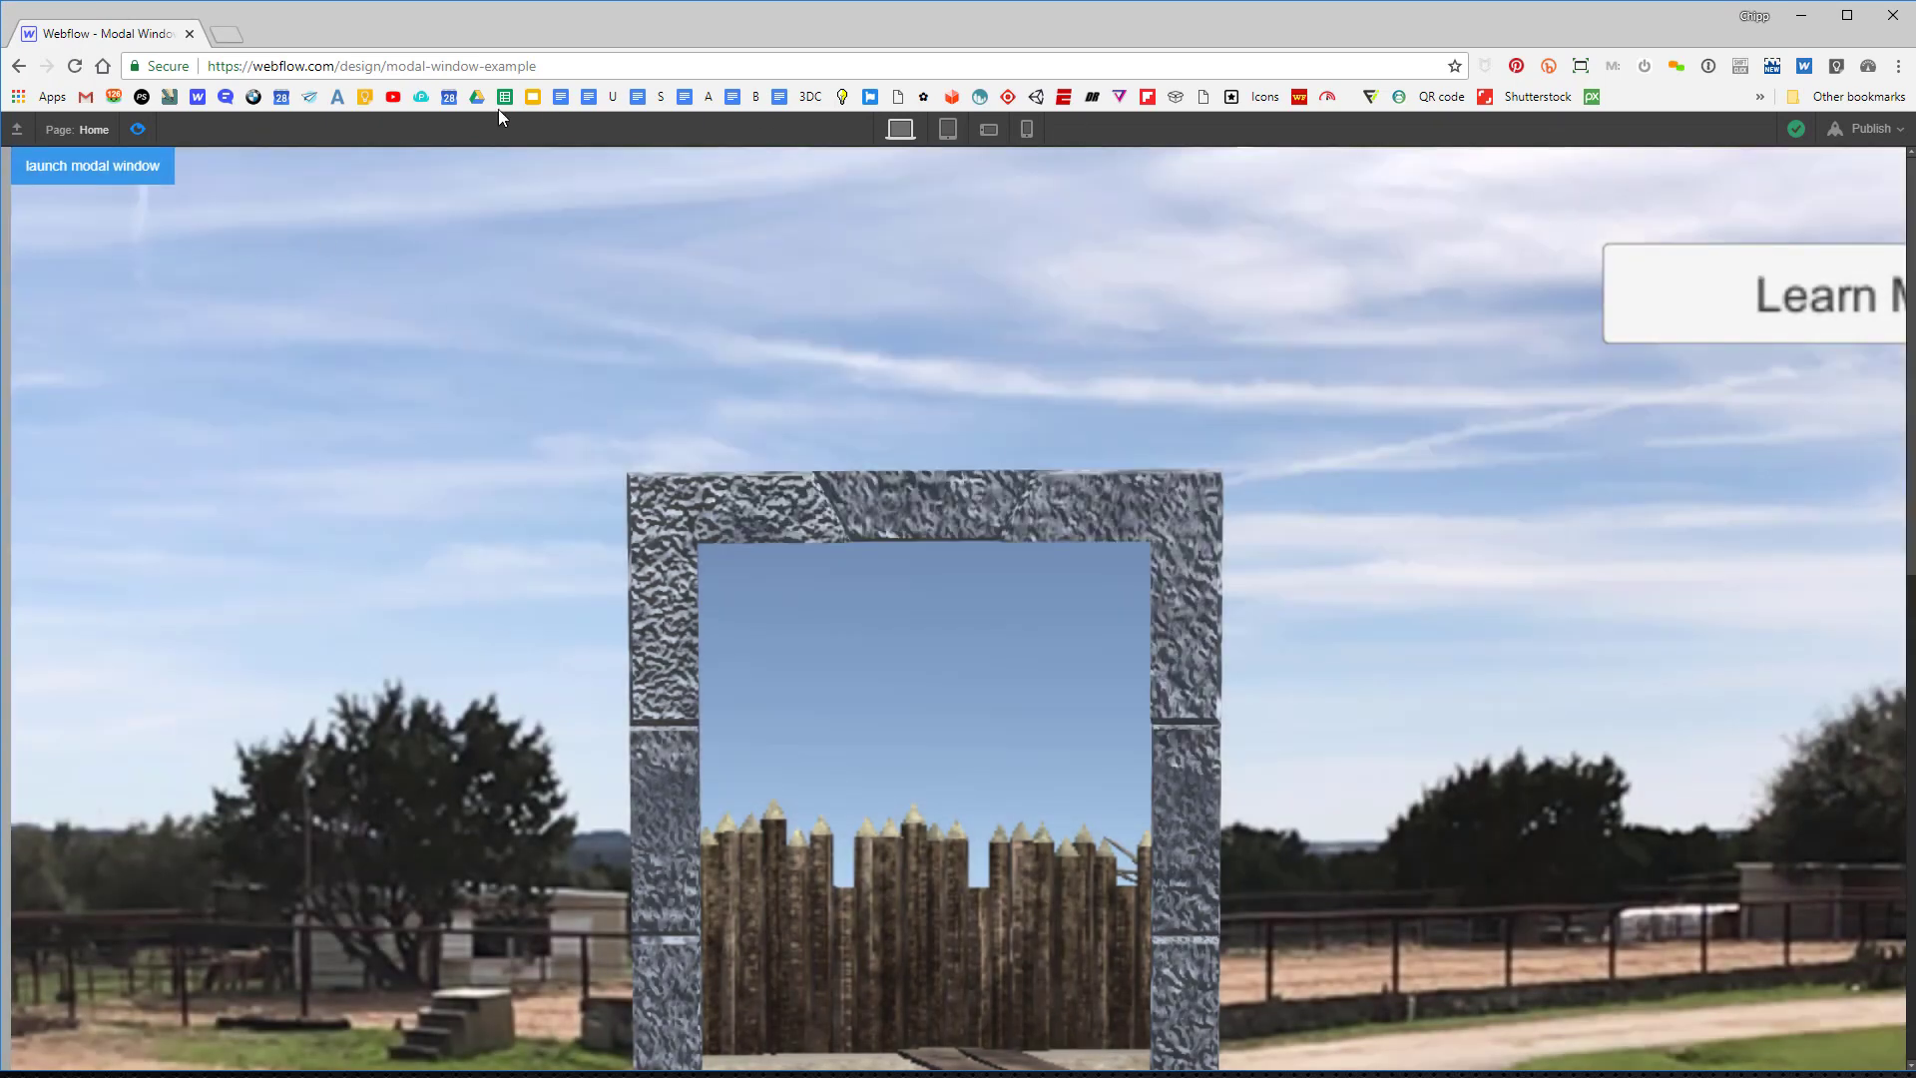
Exit the preview, close the CLOSE MODAL animation editor and return to the close X's list of triggers.
click(137, 129)
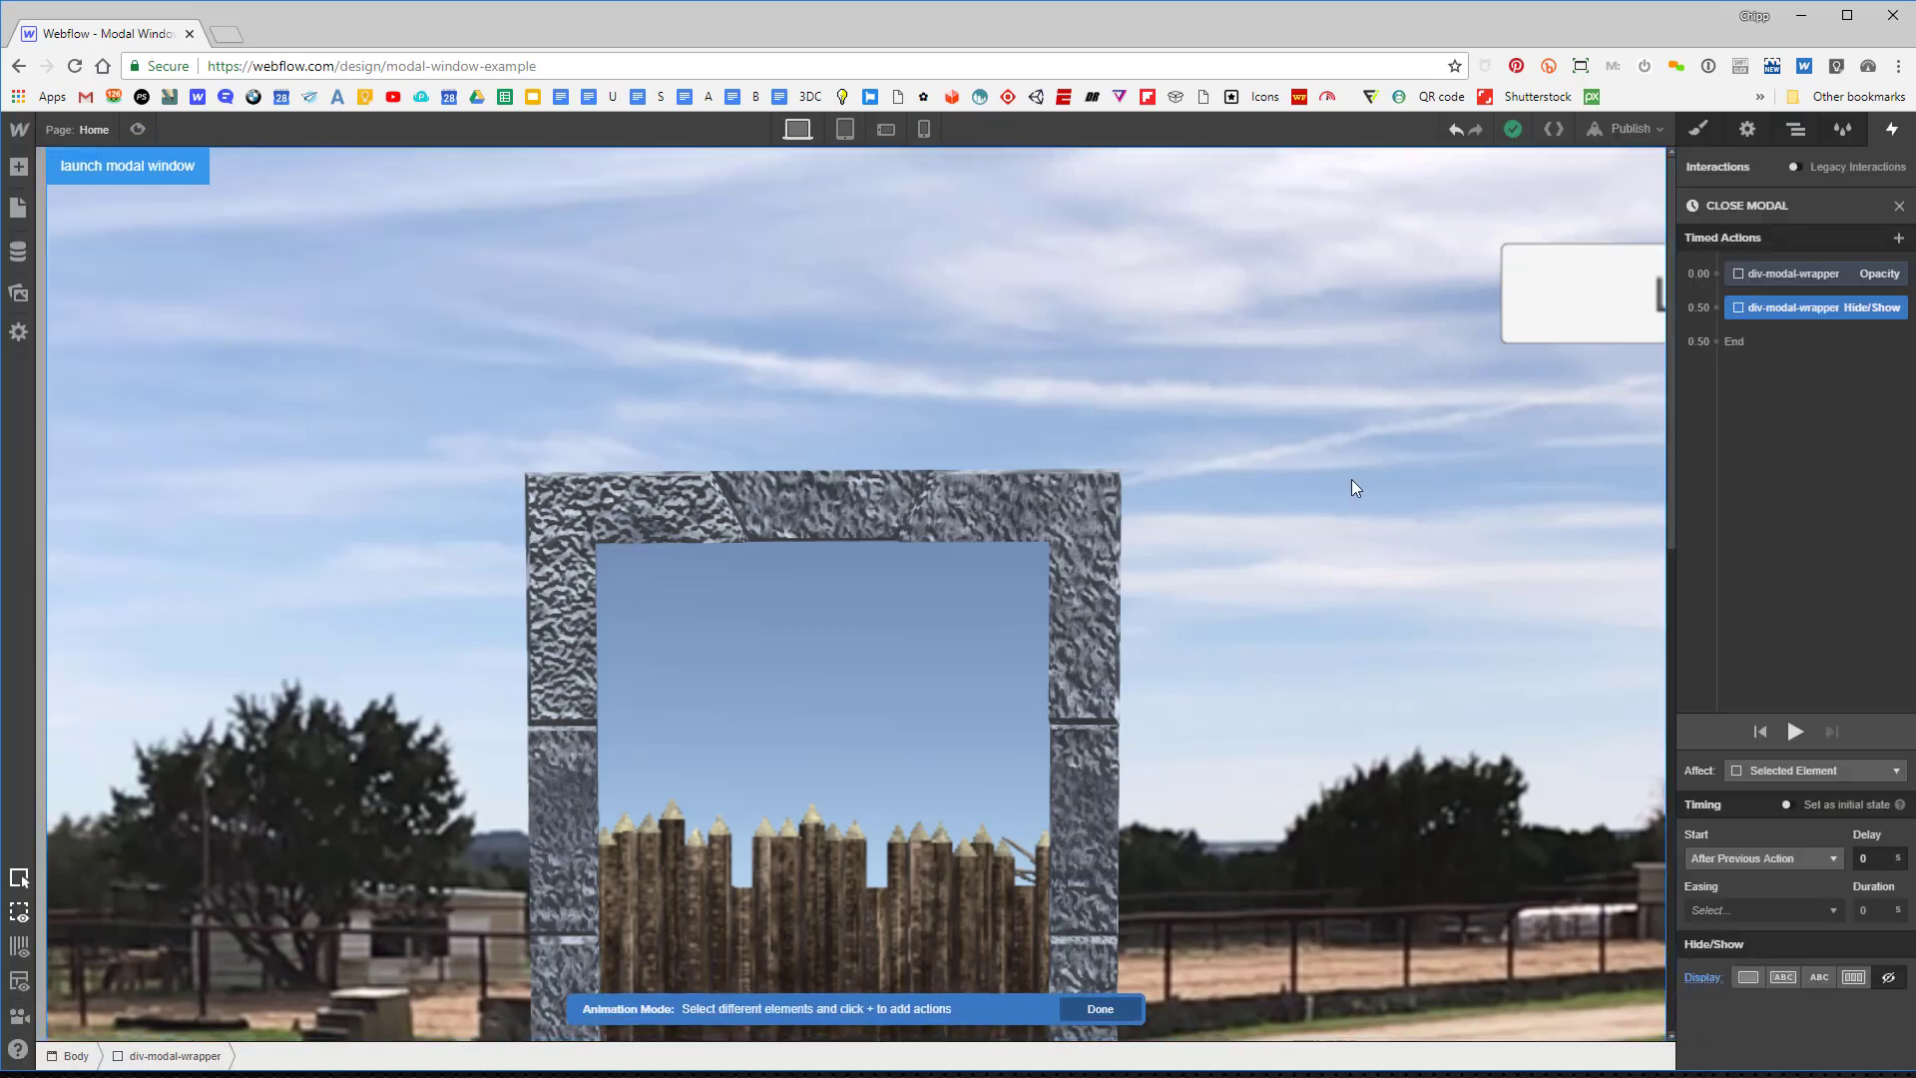
click(1797, 130)
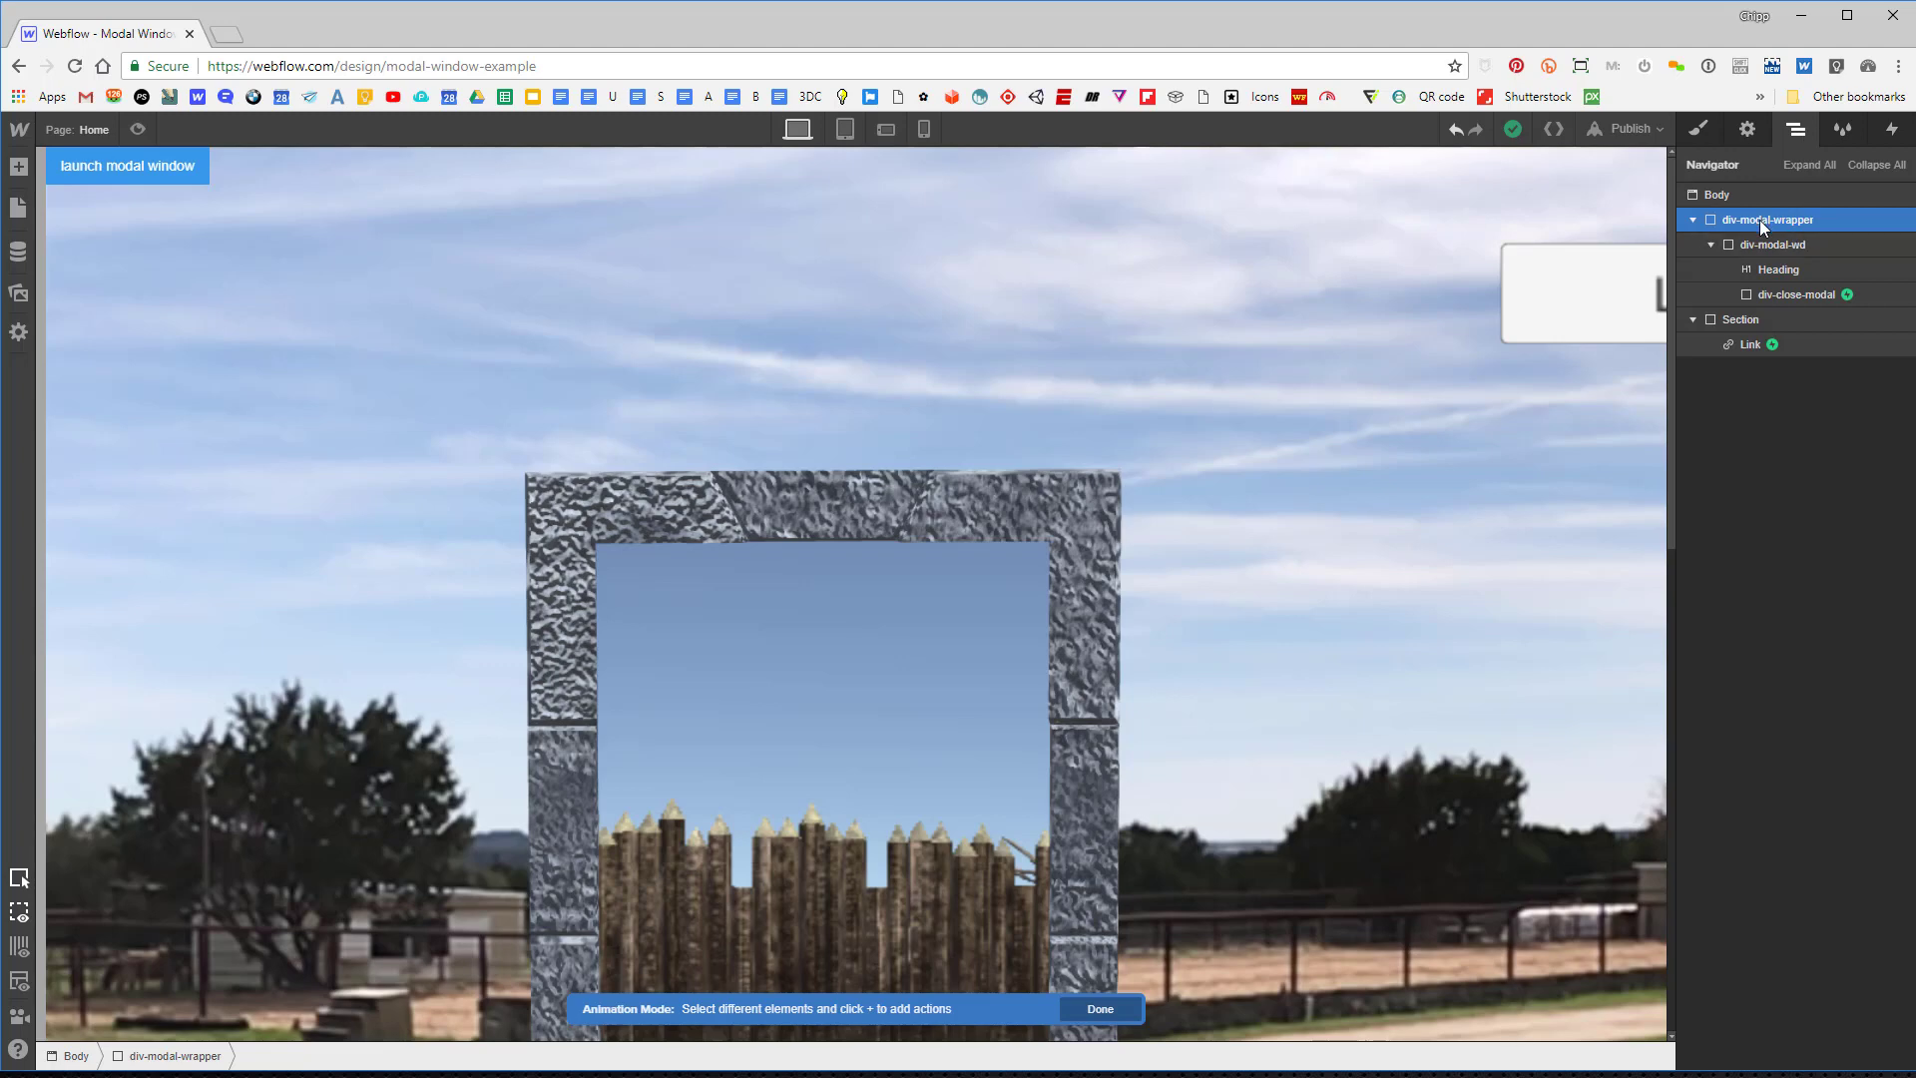
click(1891, 130)
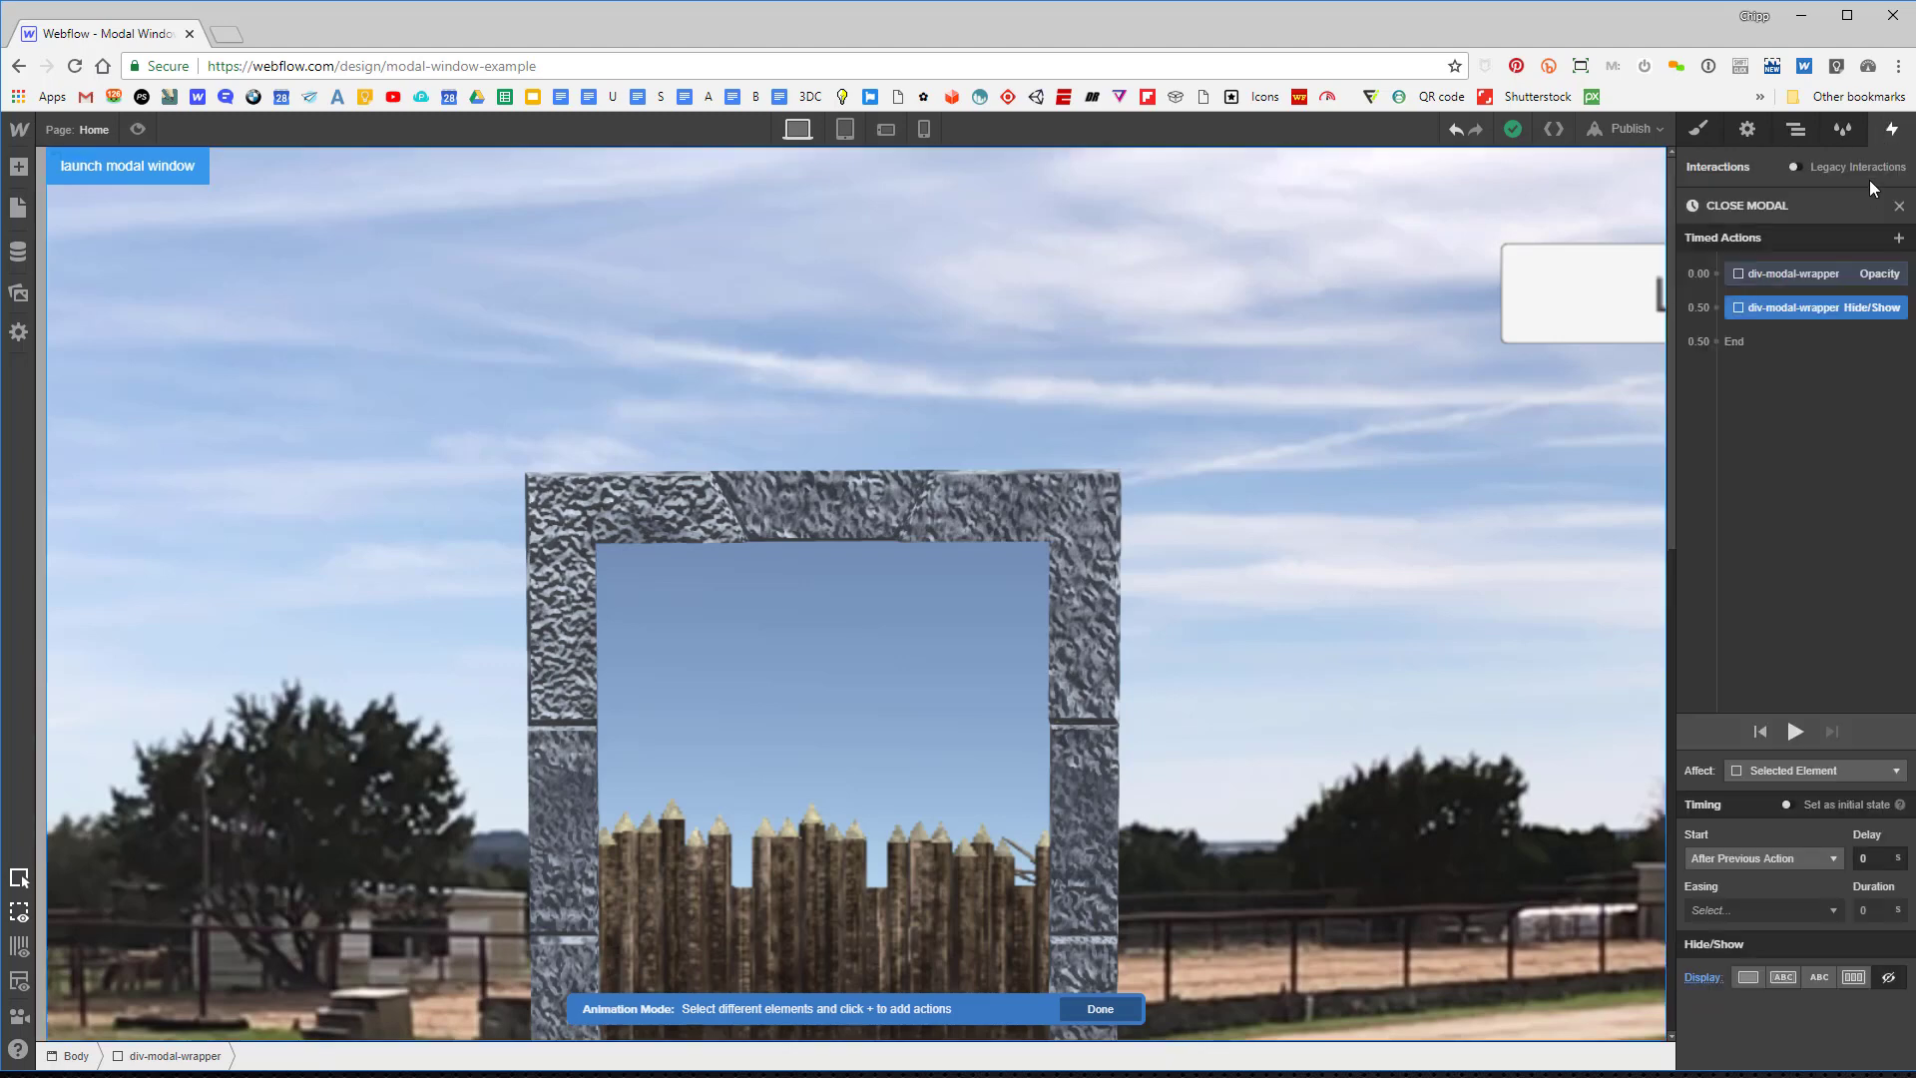
click(1899, 206)
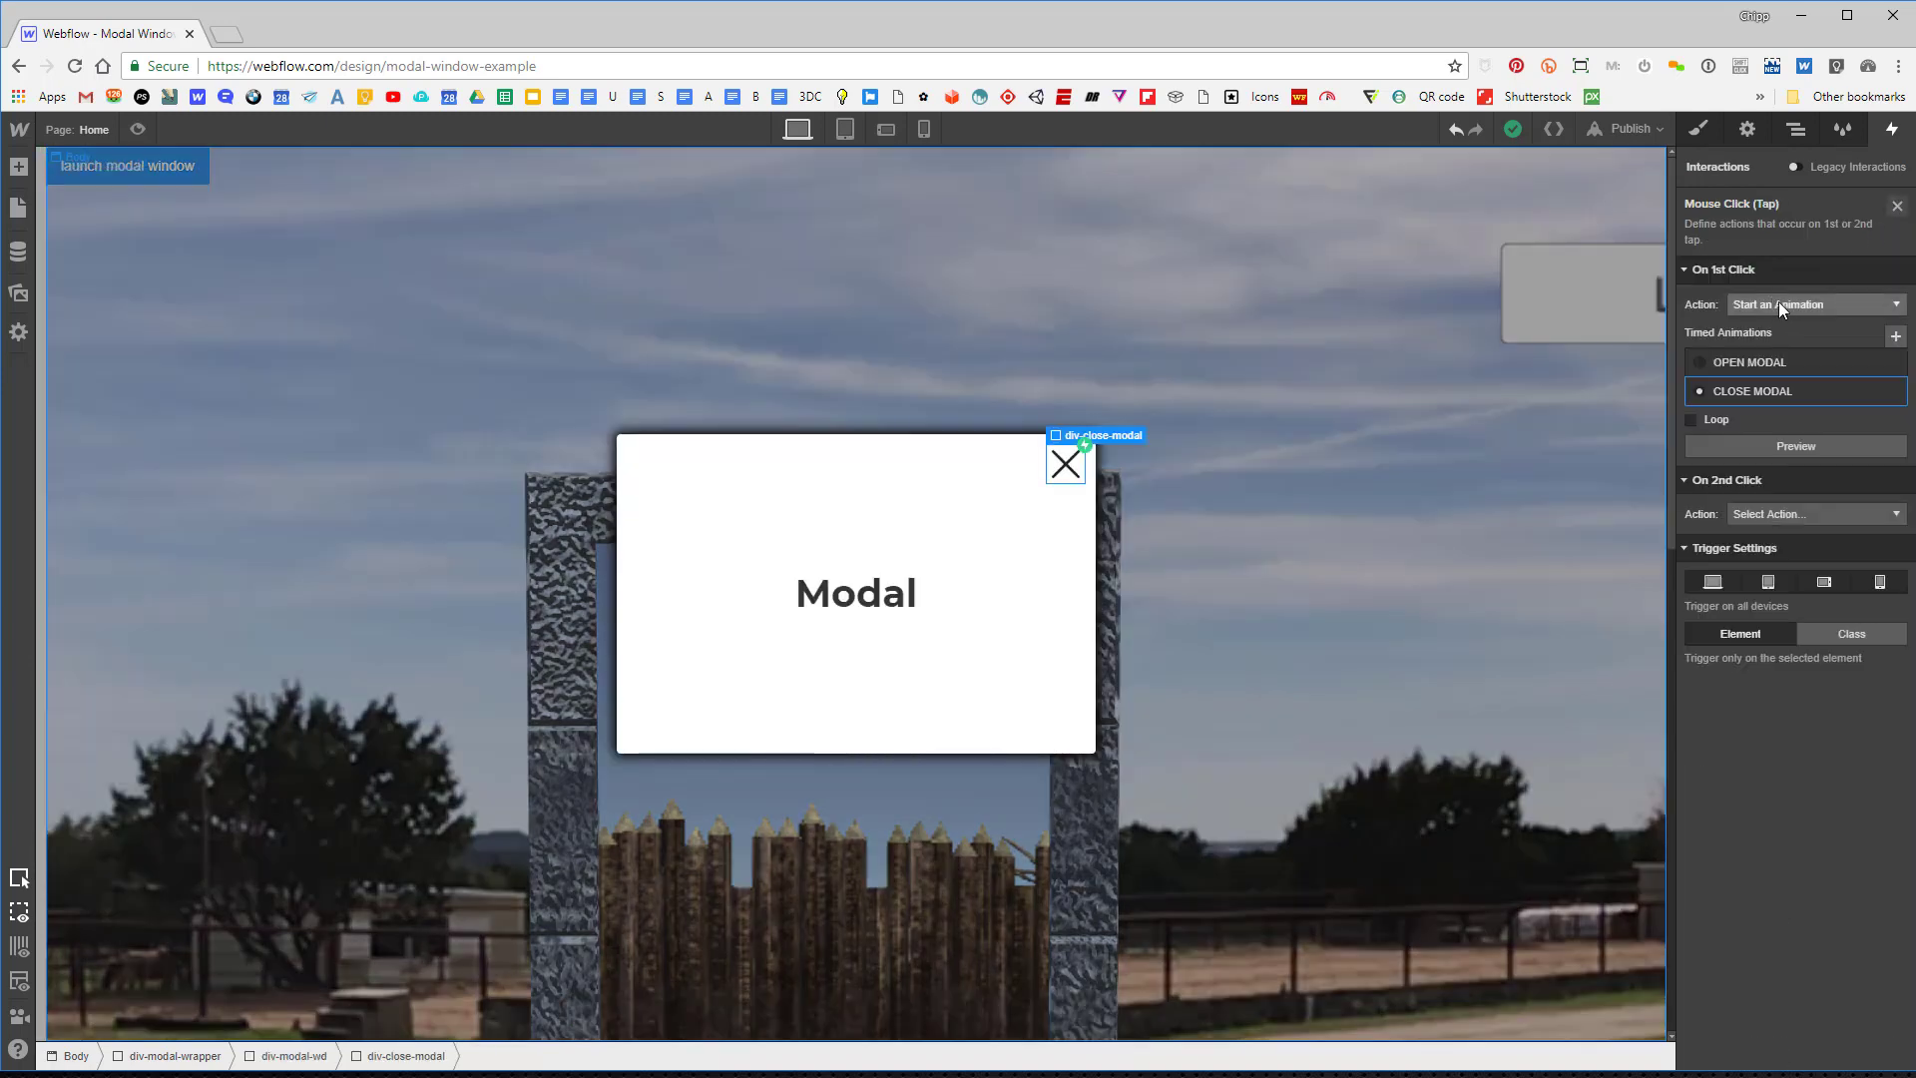
click(1894, 131)
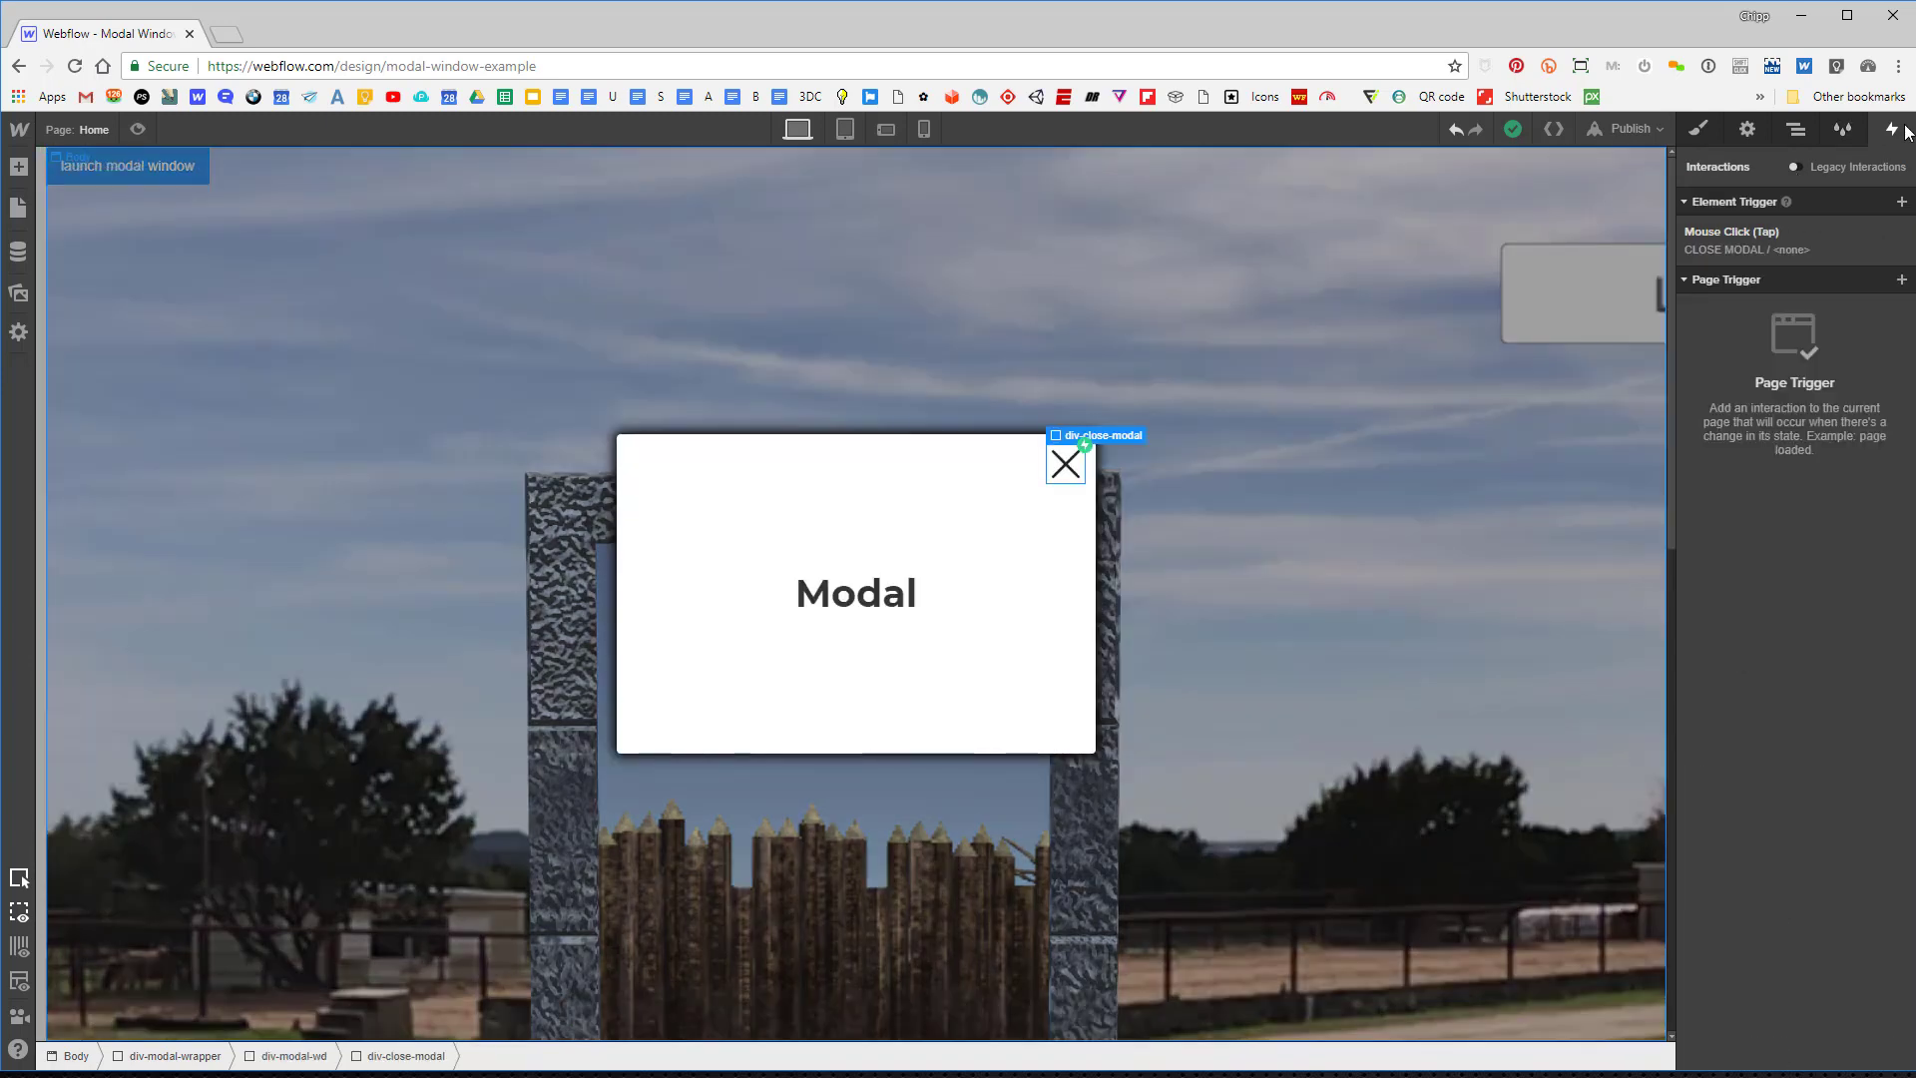
Add a Mouse Click (Tap) trigger to div-modal-wrapper that starts the CLOSE MODAL animation on the first click.
click(1325, 464)
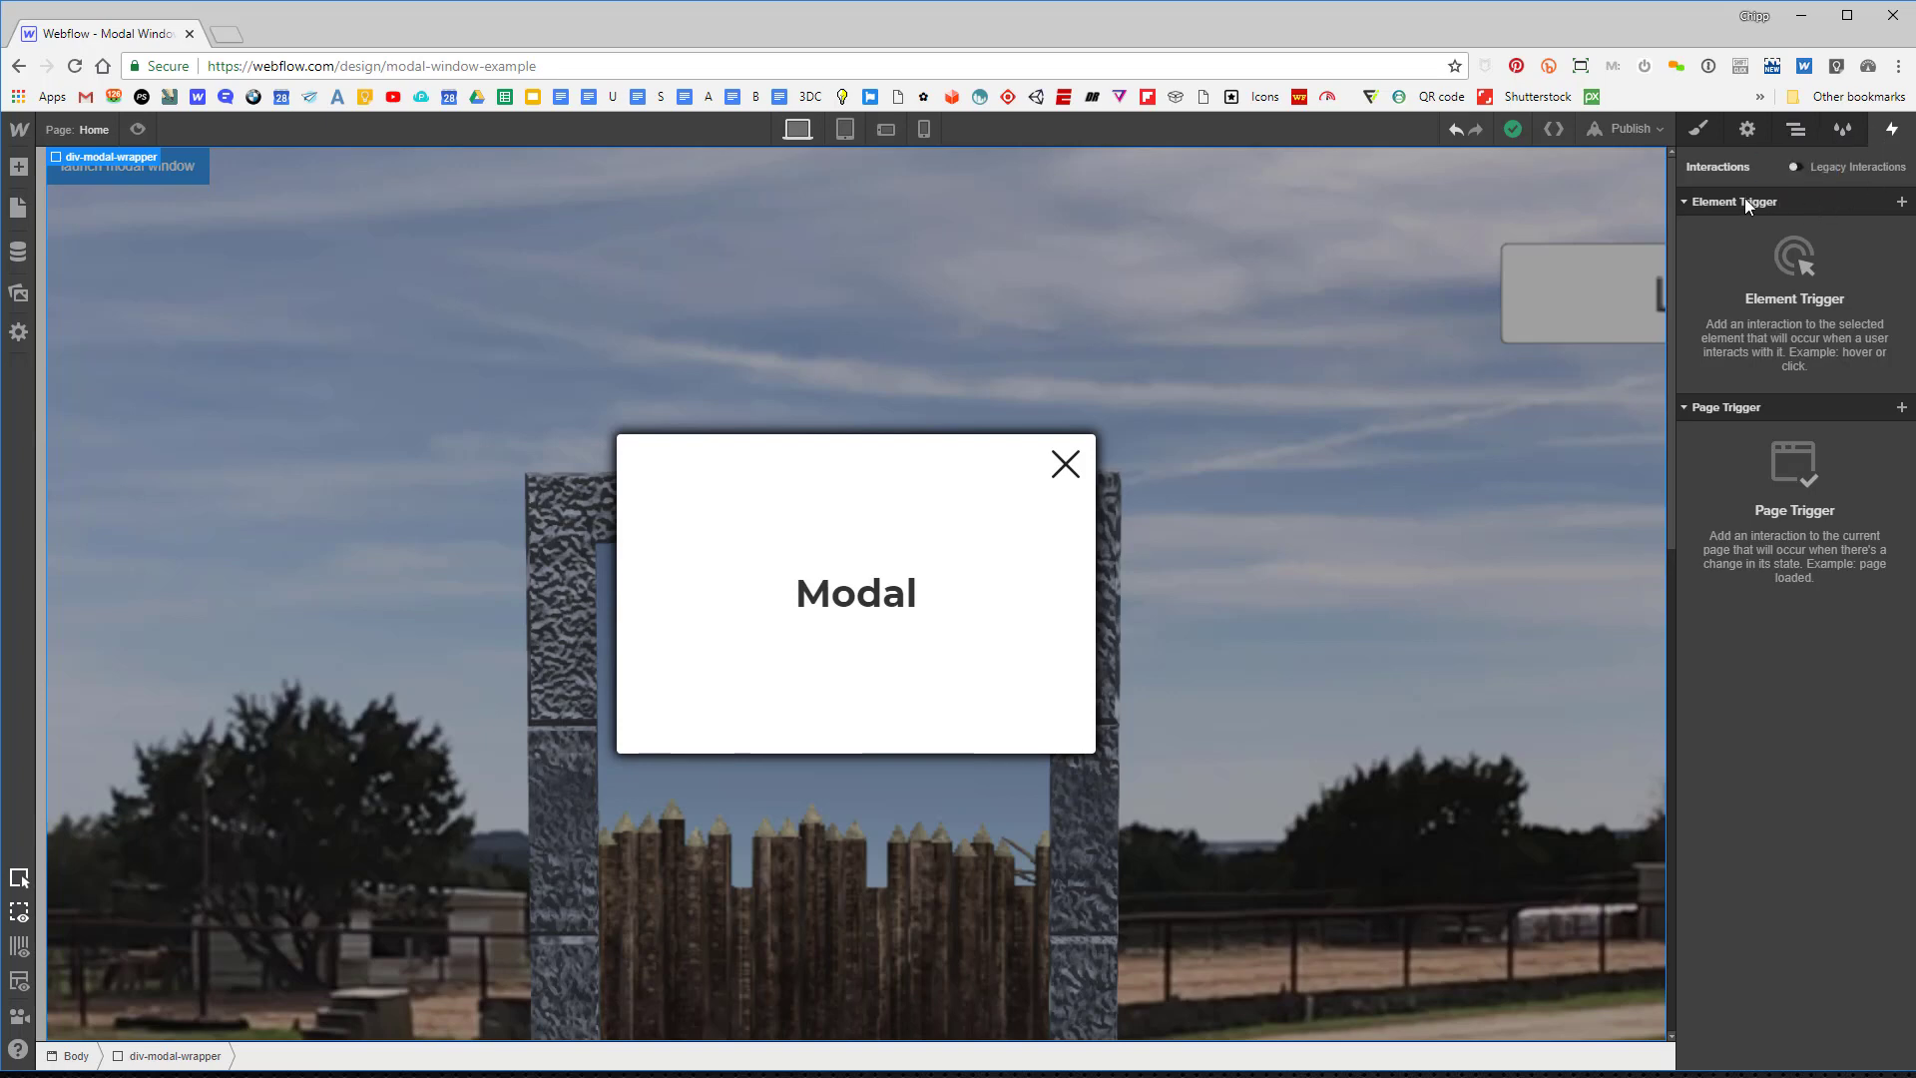
click(1902, 203)
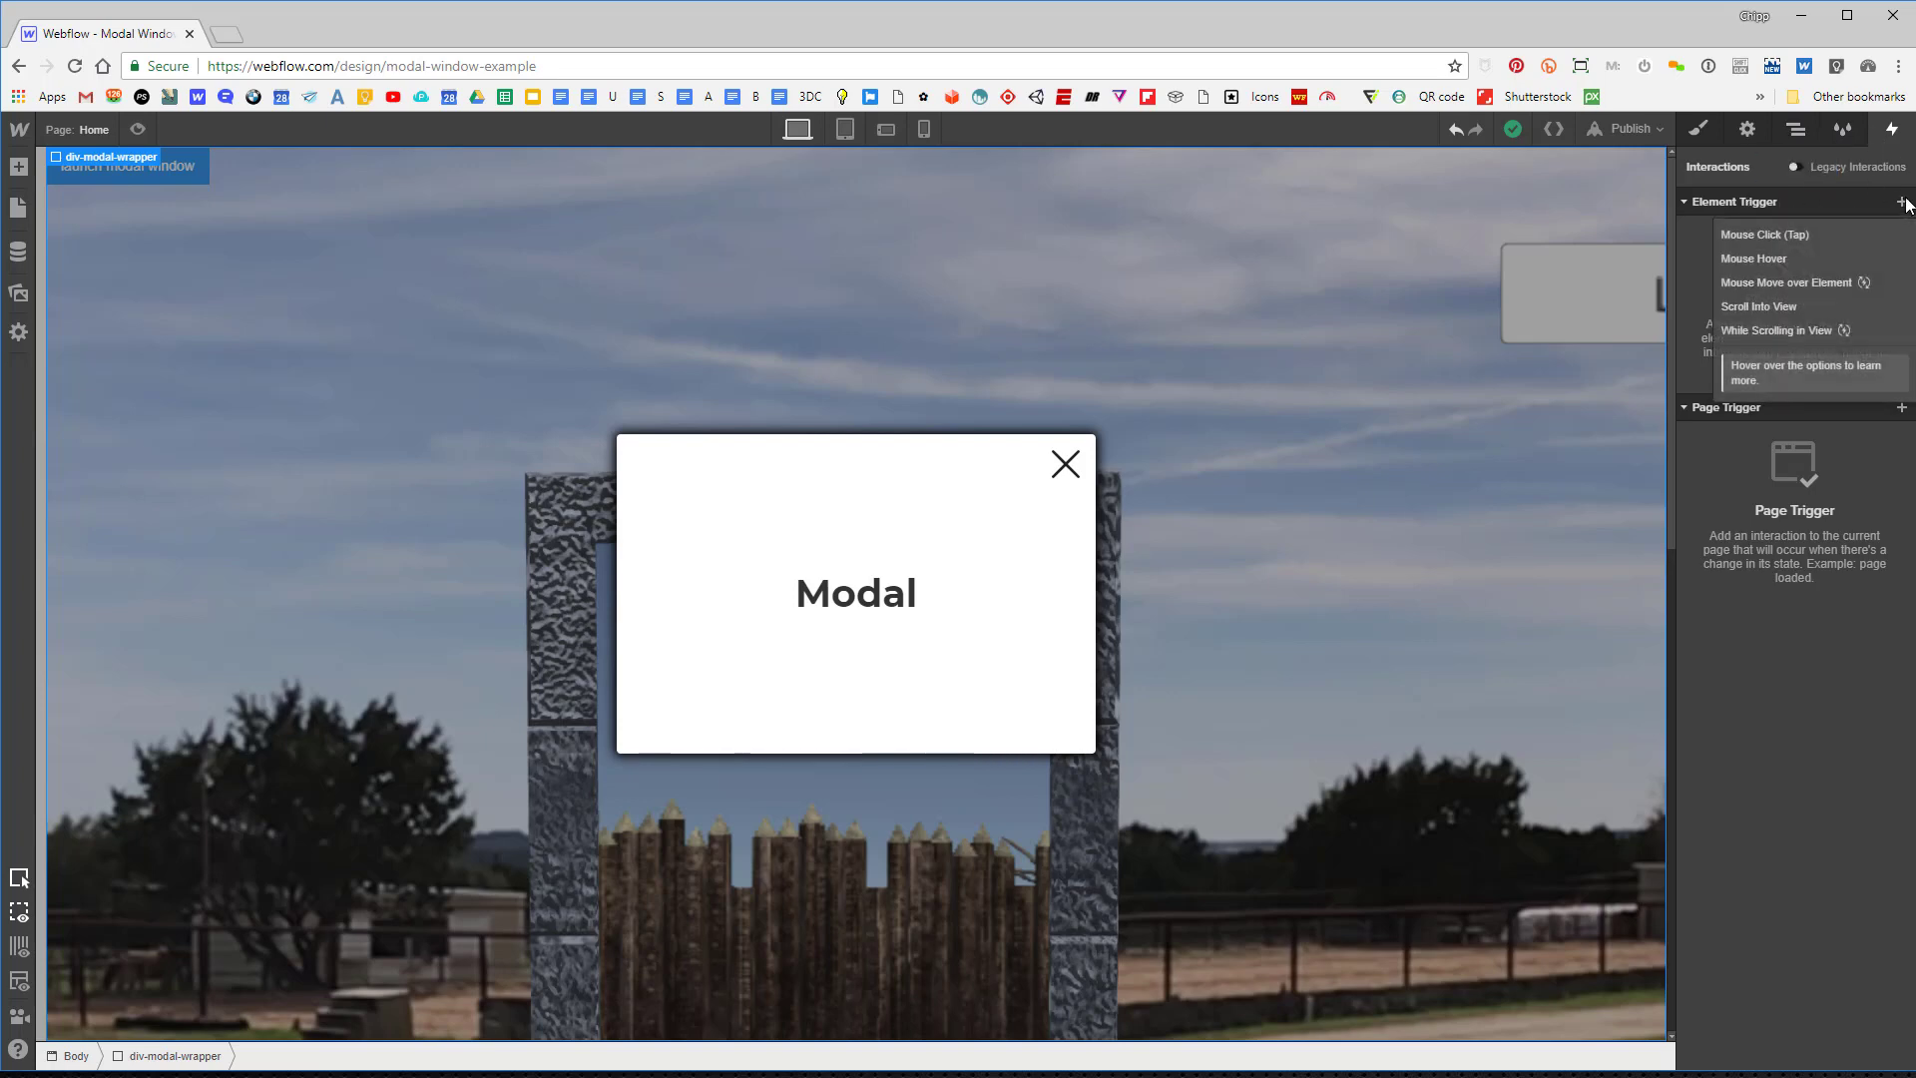
click(1754, 235)
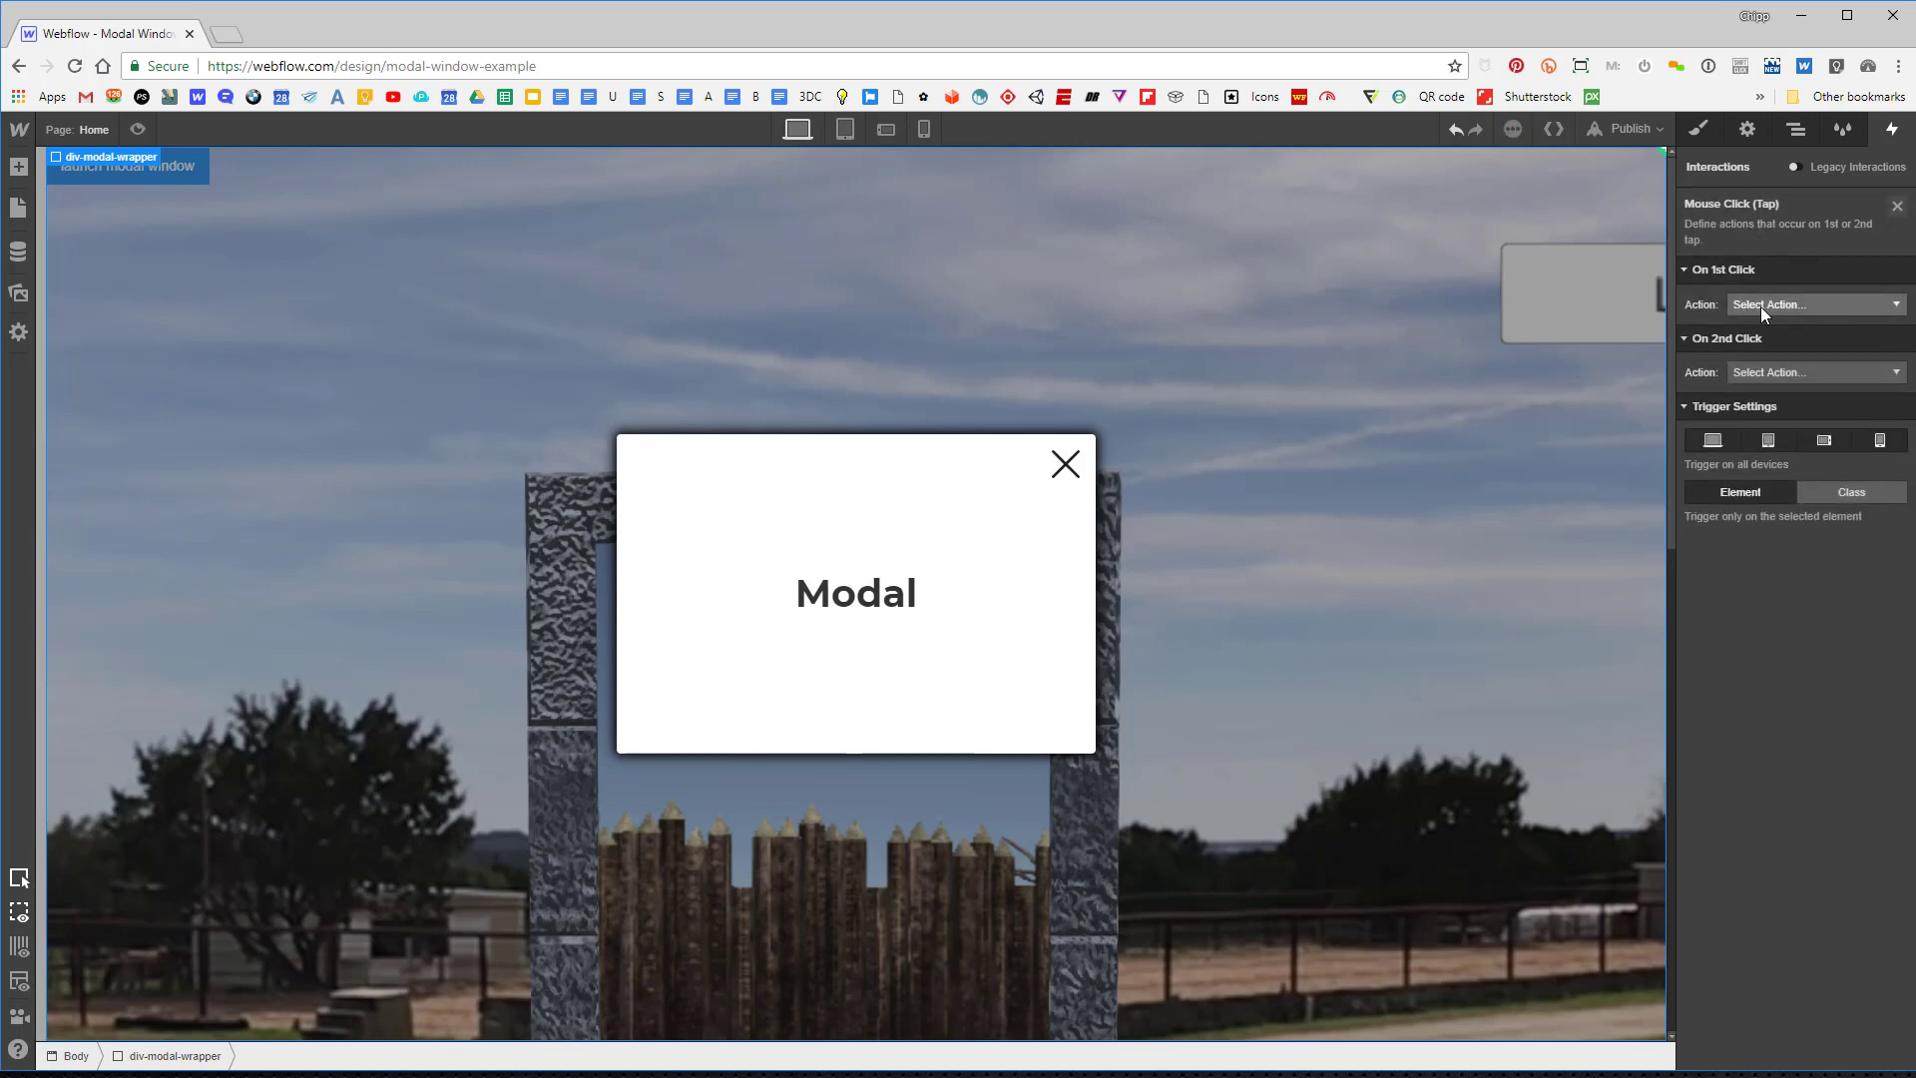
click(1763, 306)
click(1777, 351)
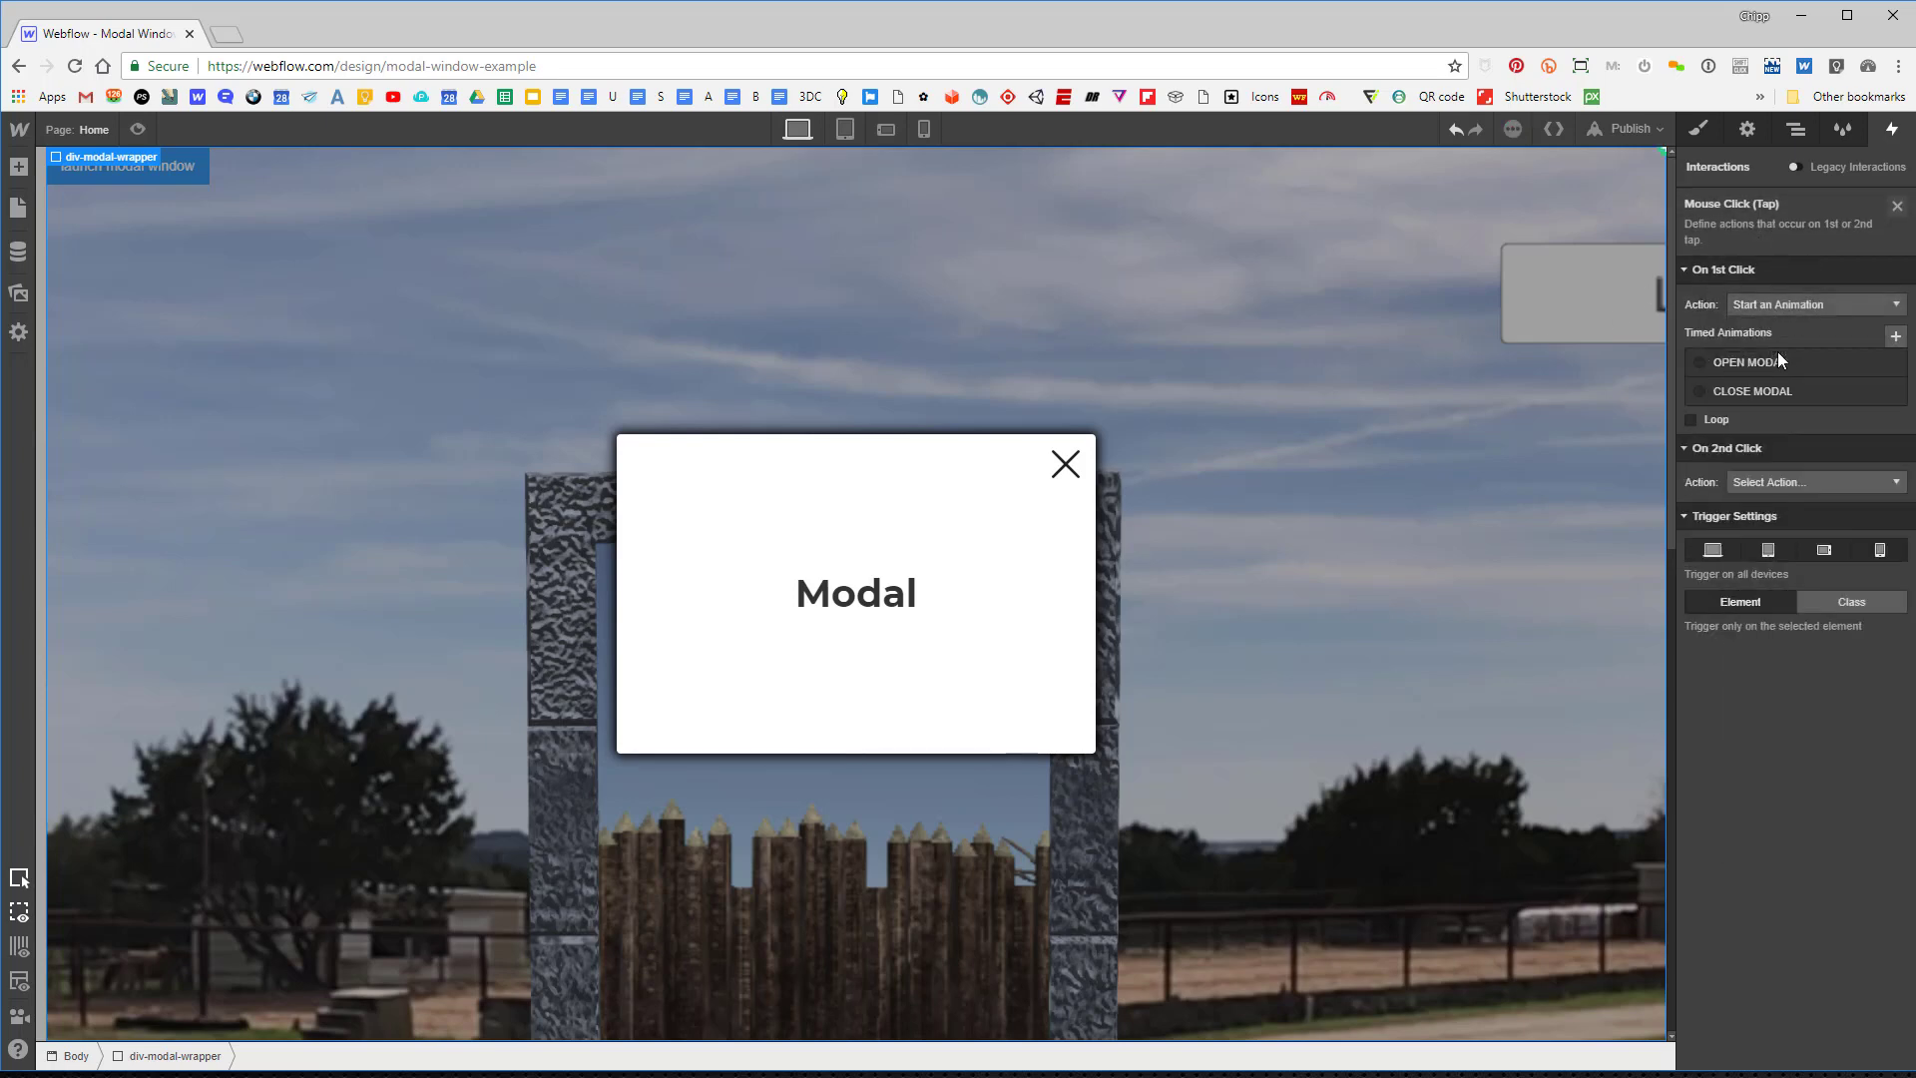
click(1702, 390)
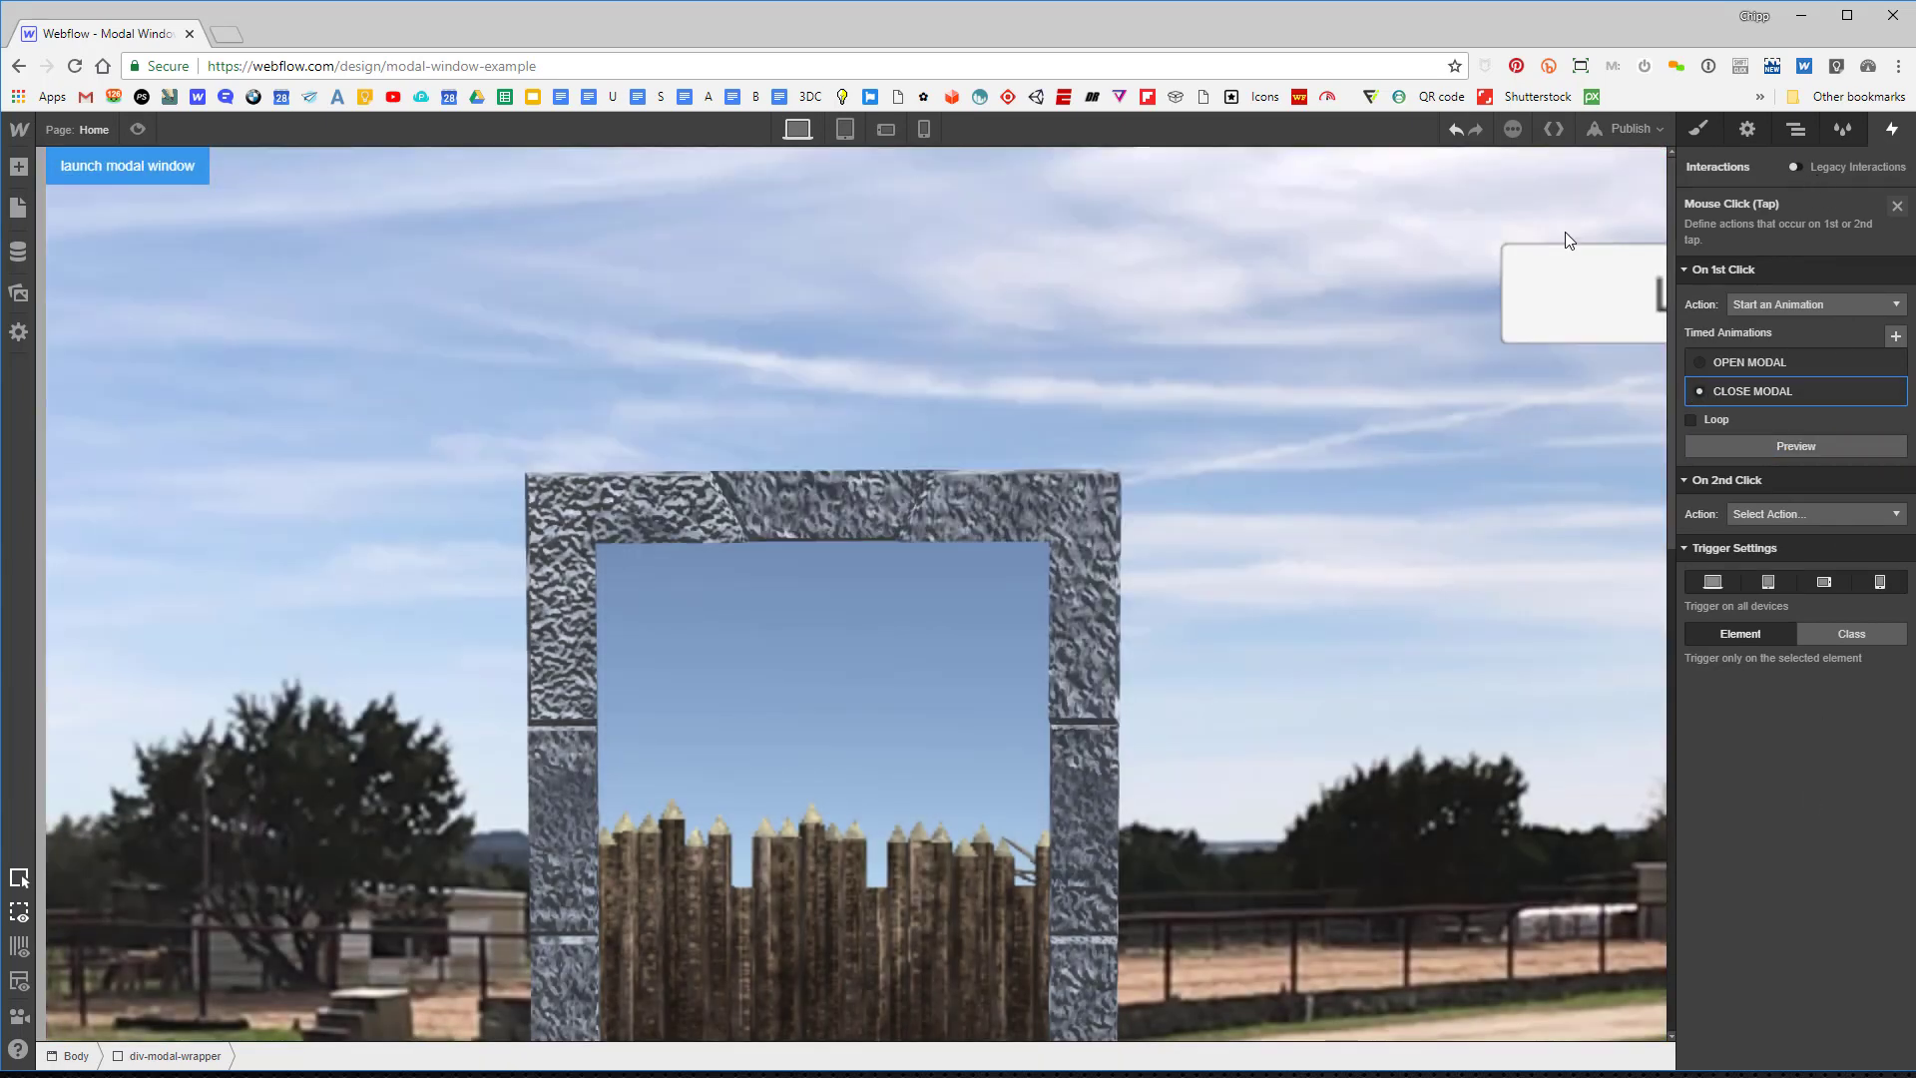
Preview the page and test closing the launched modal with the dark overlay and with the X.
click(797, 220)
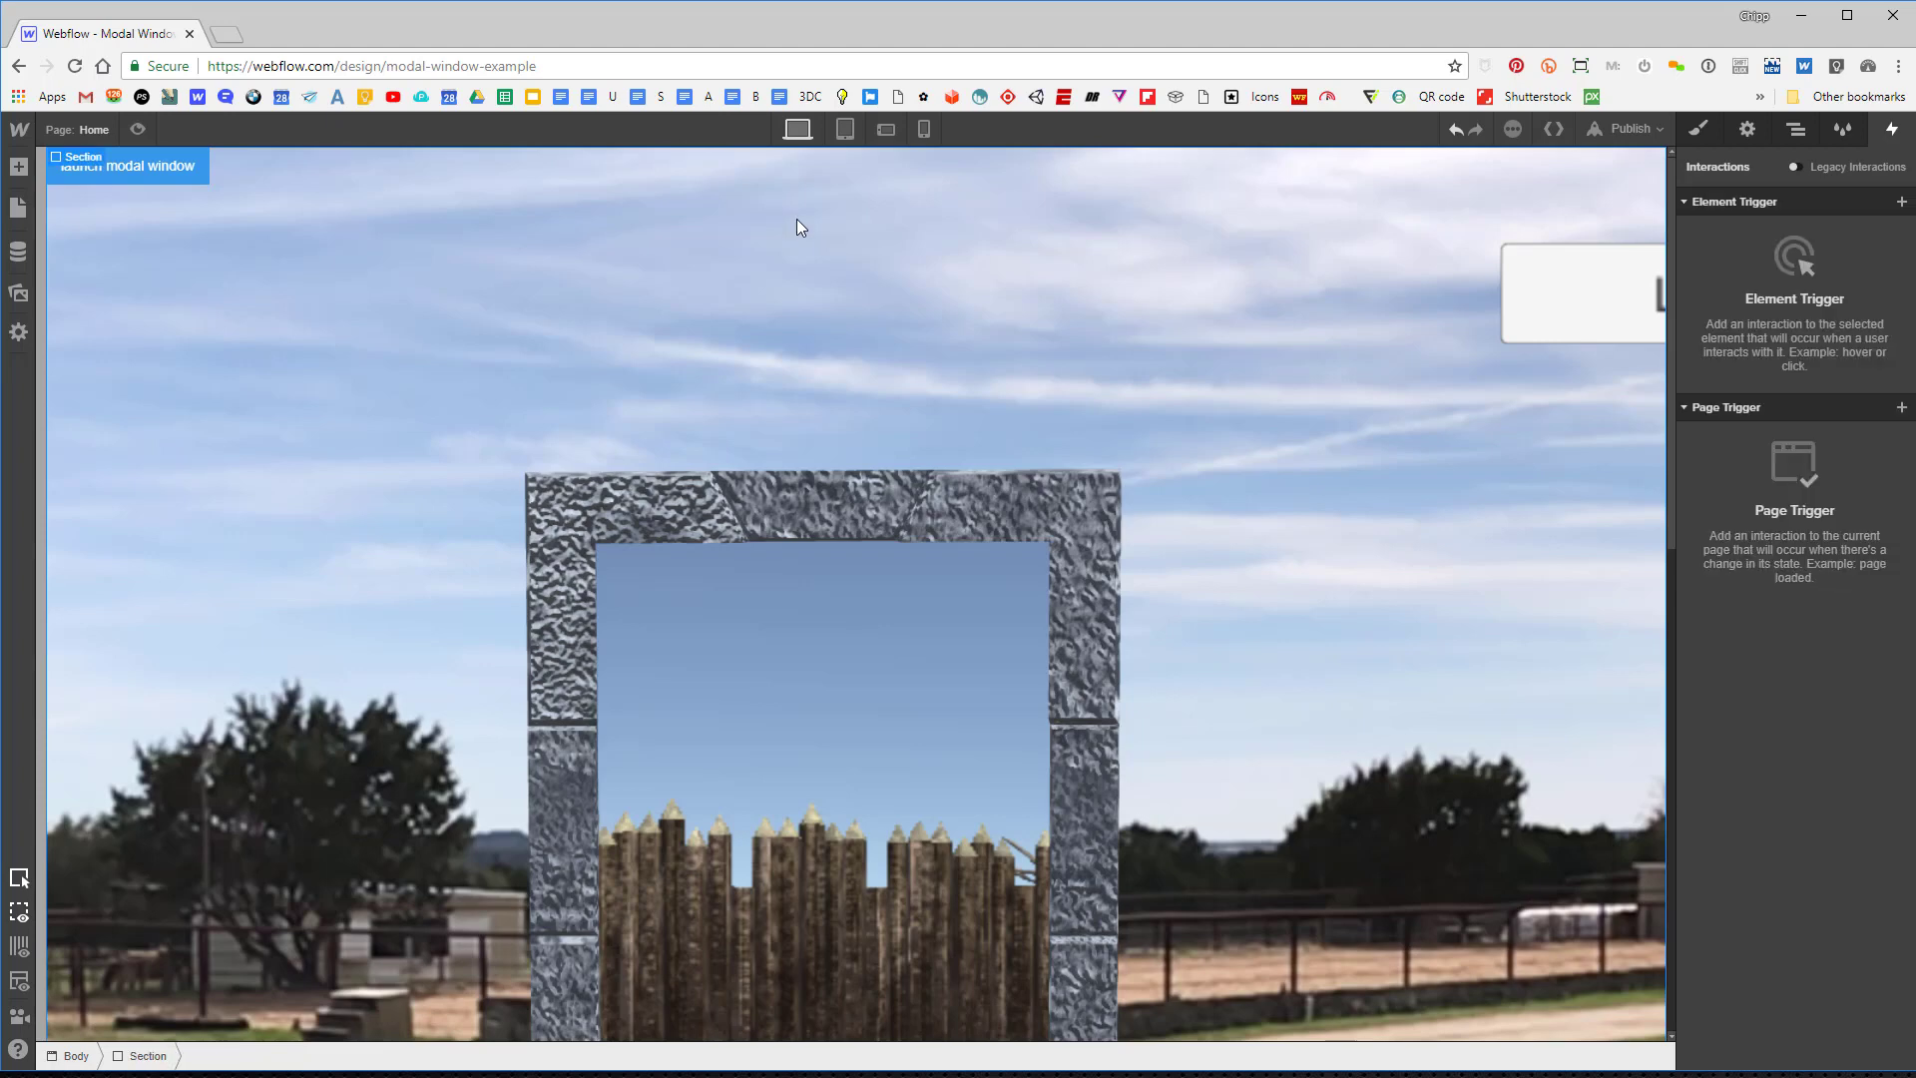
click(138, 130)
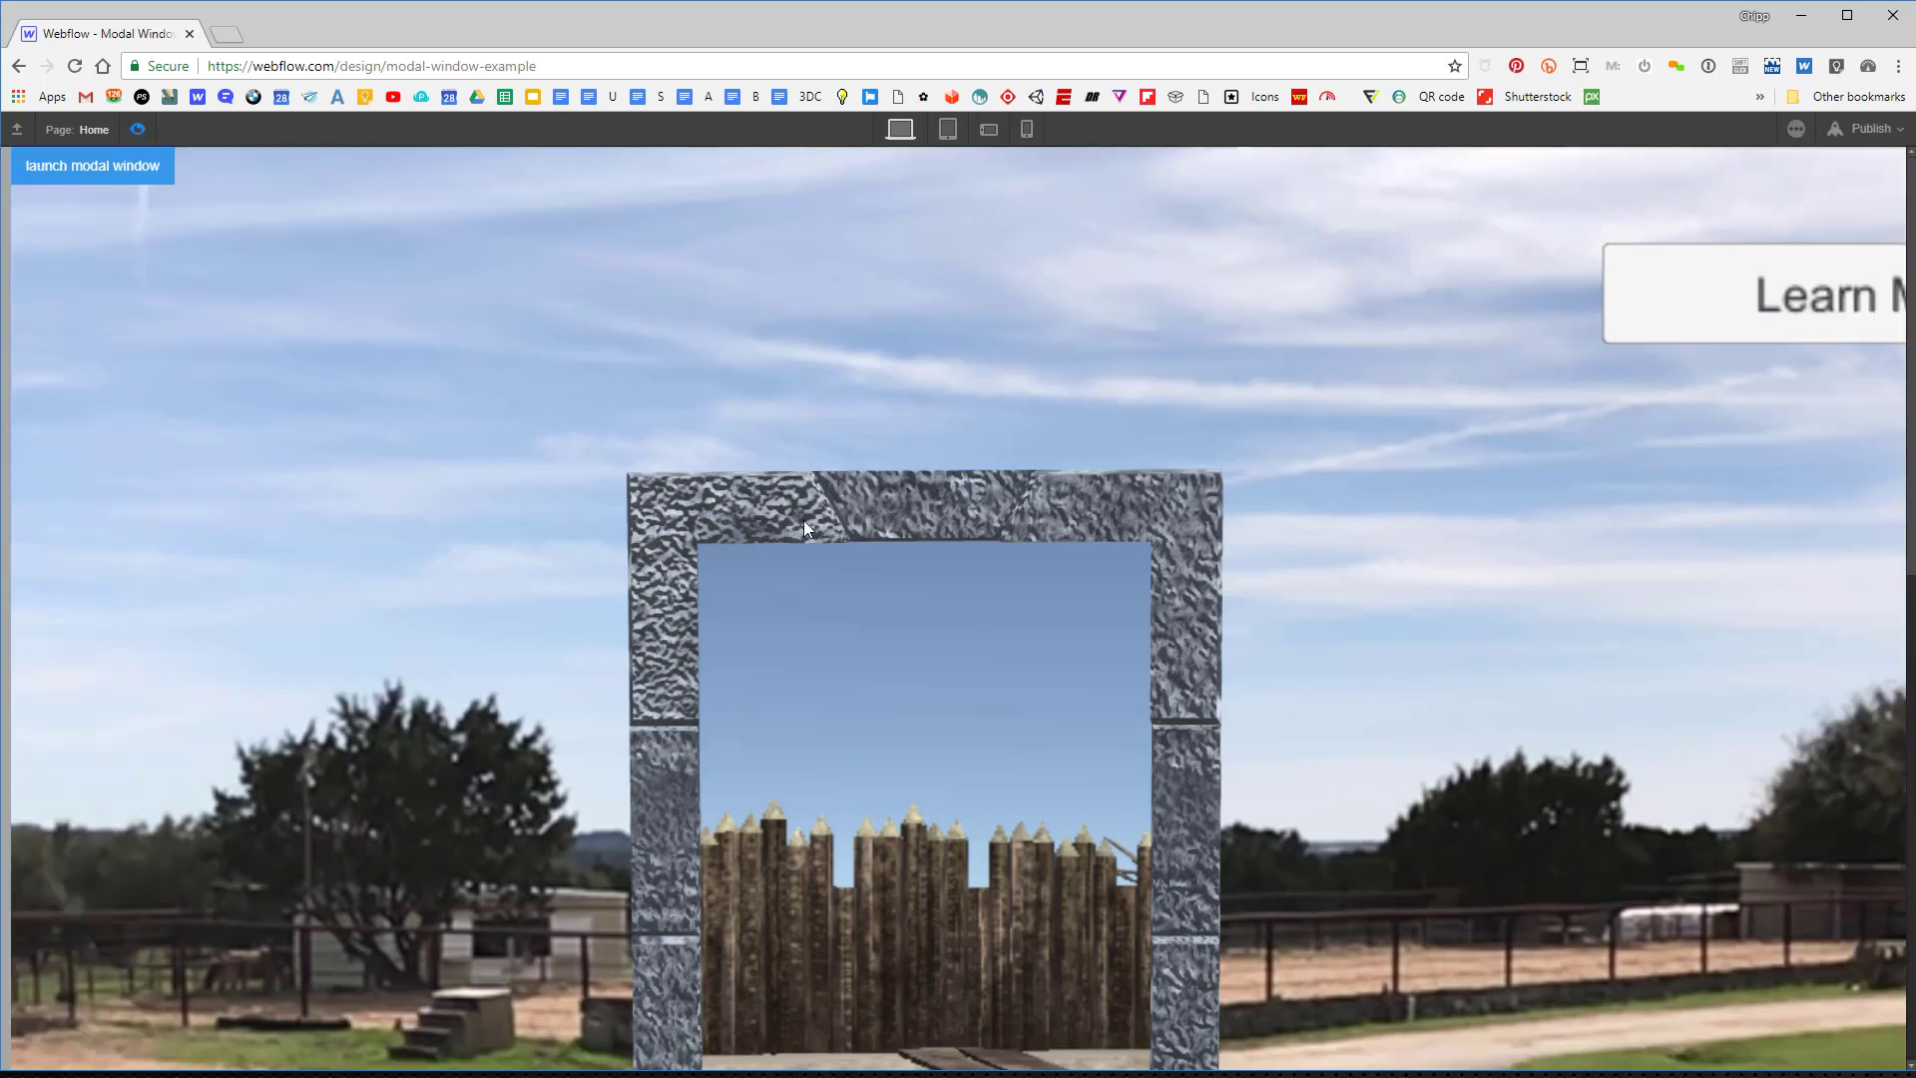
click(99, 164)
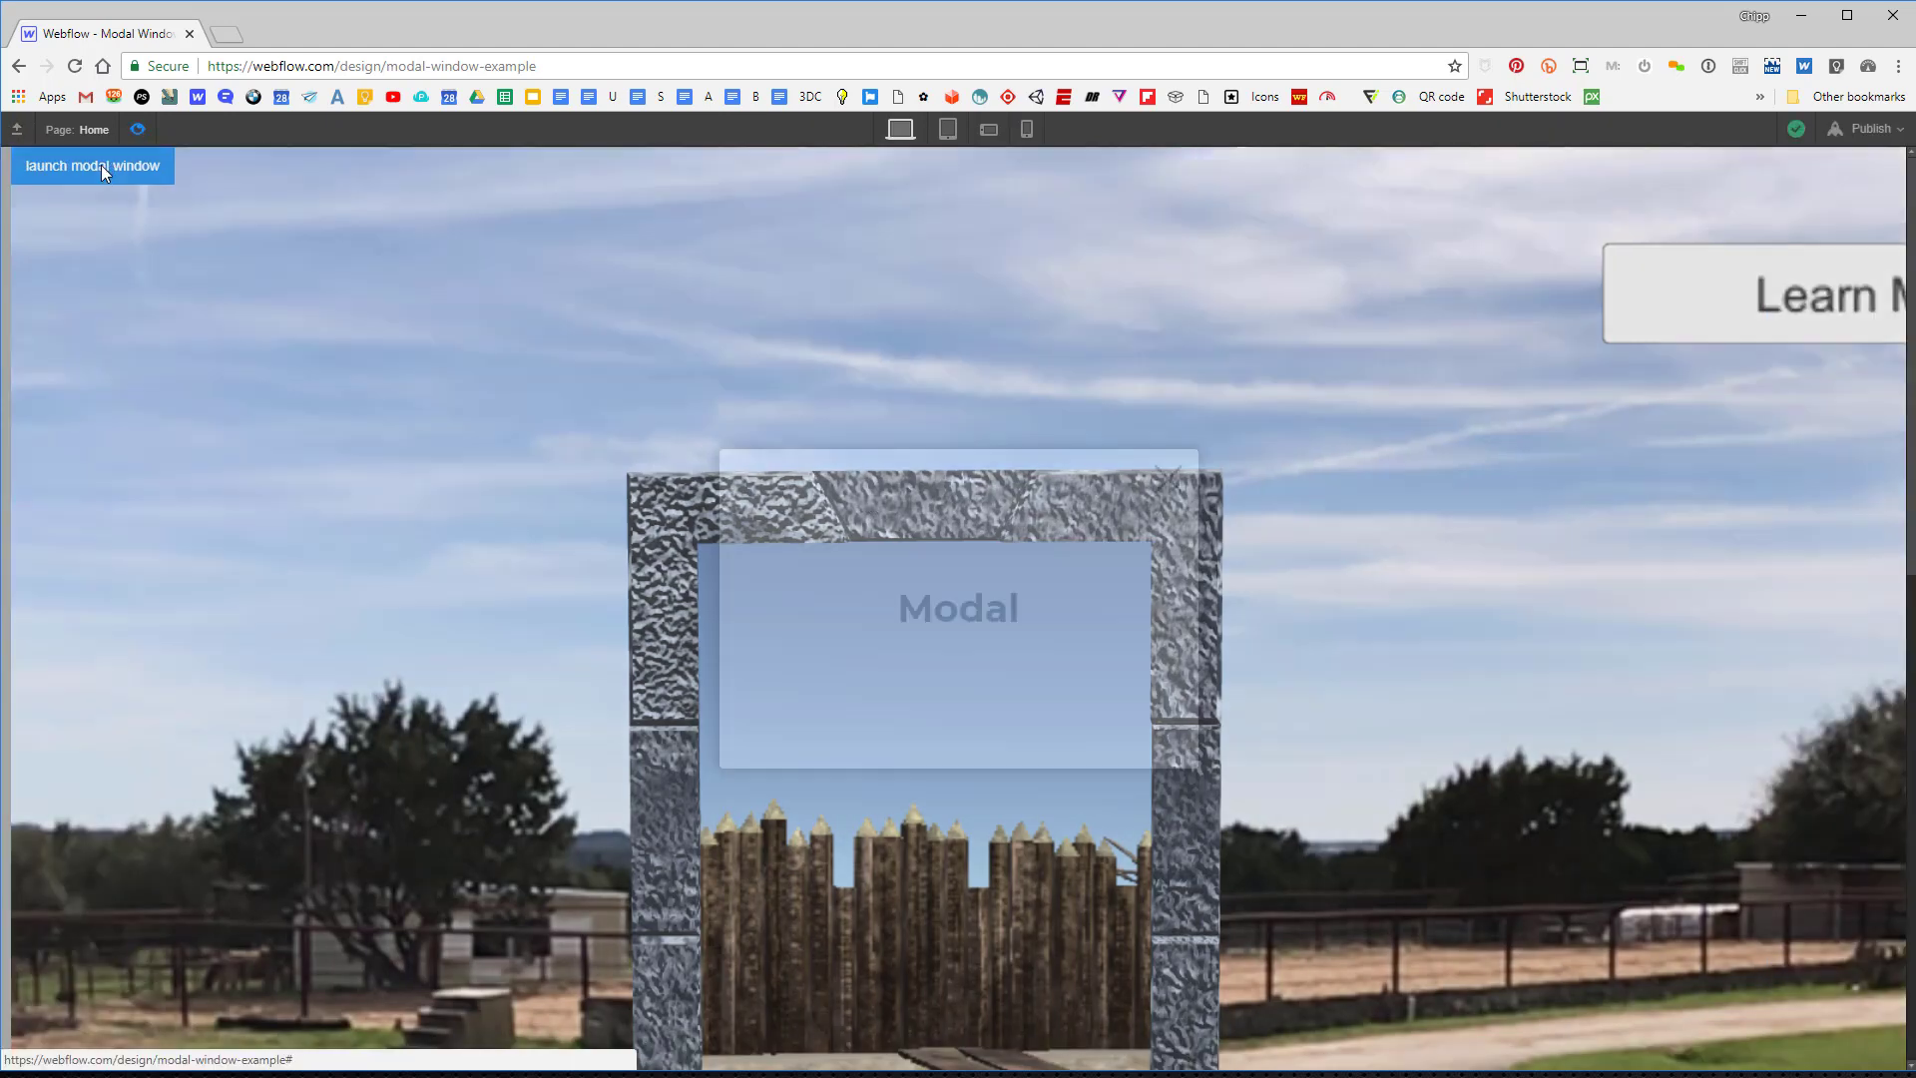
click(1385, 519)
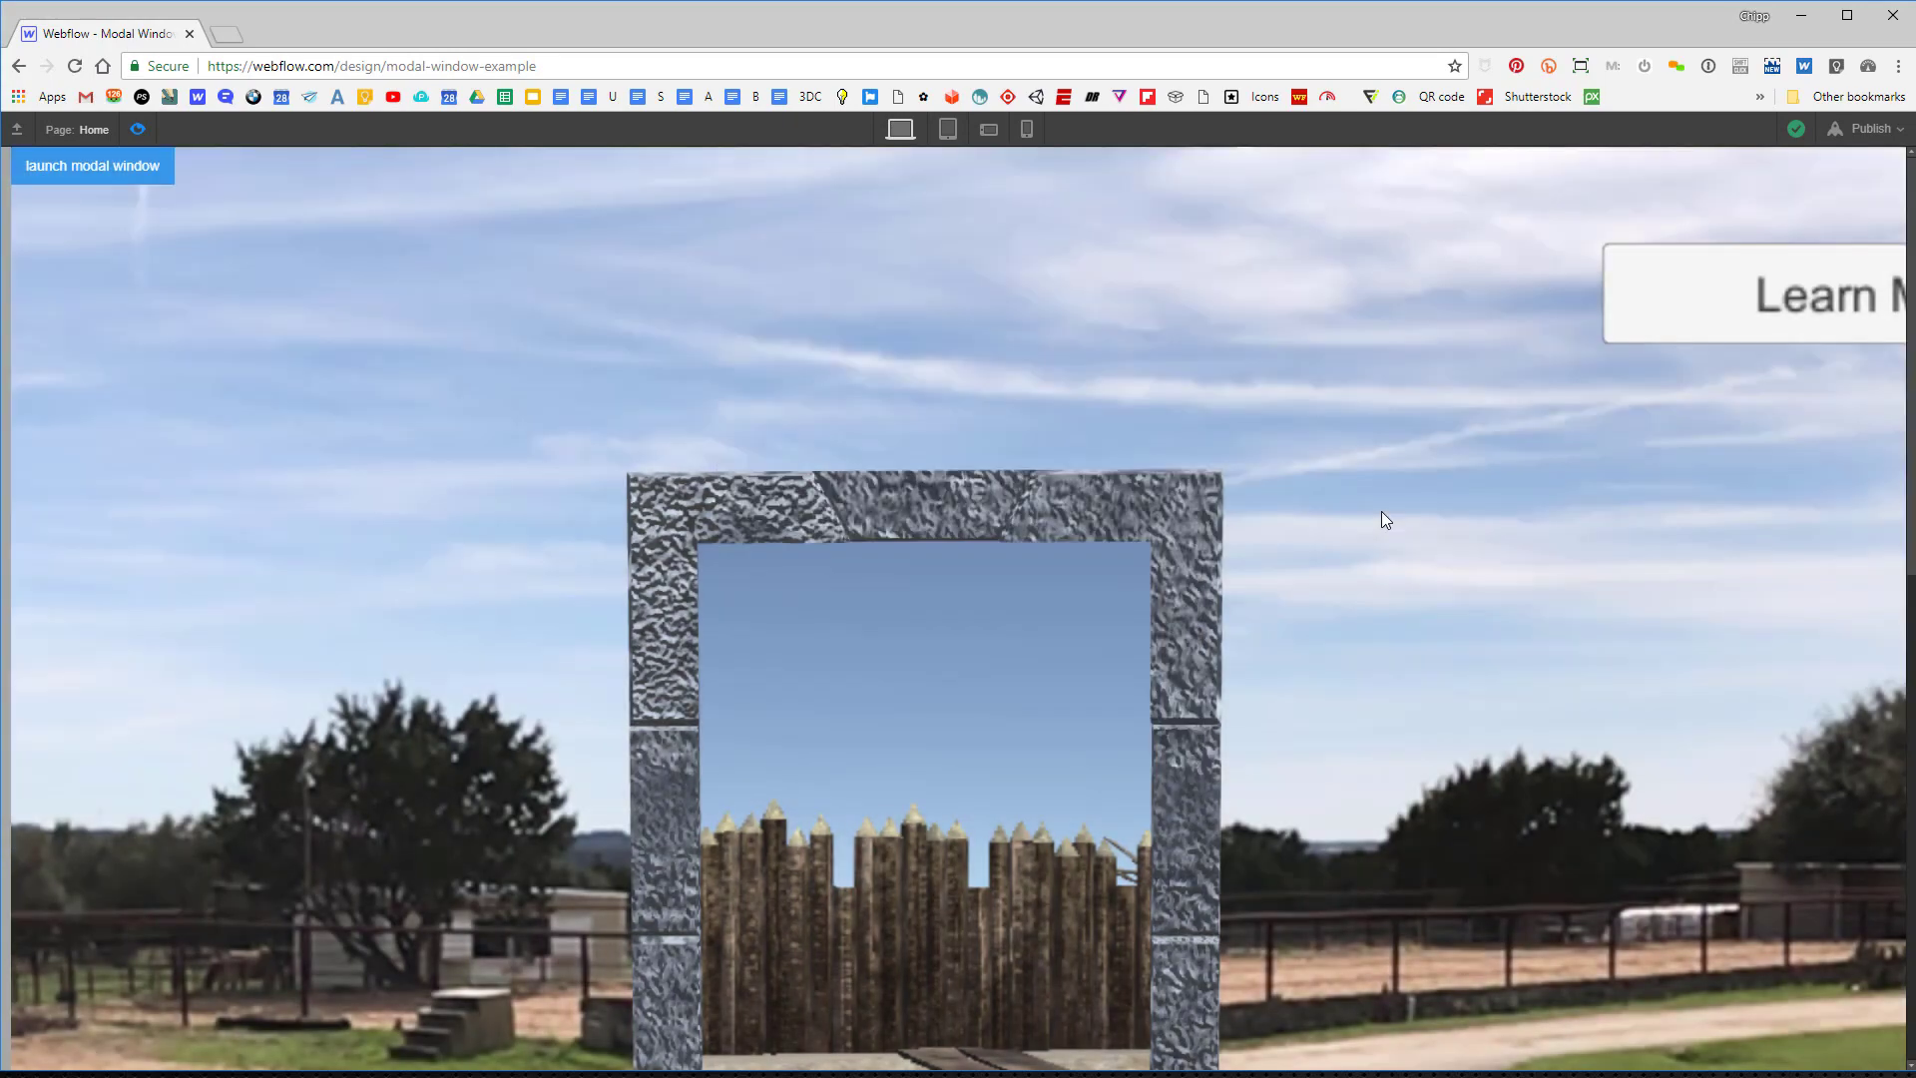
click(88, 162)
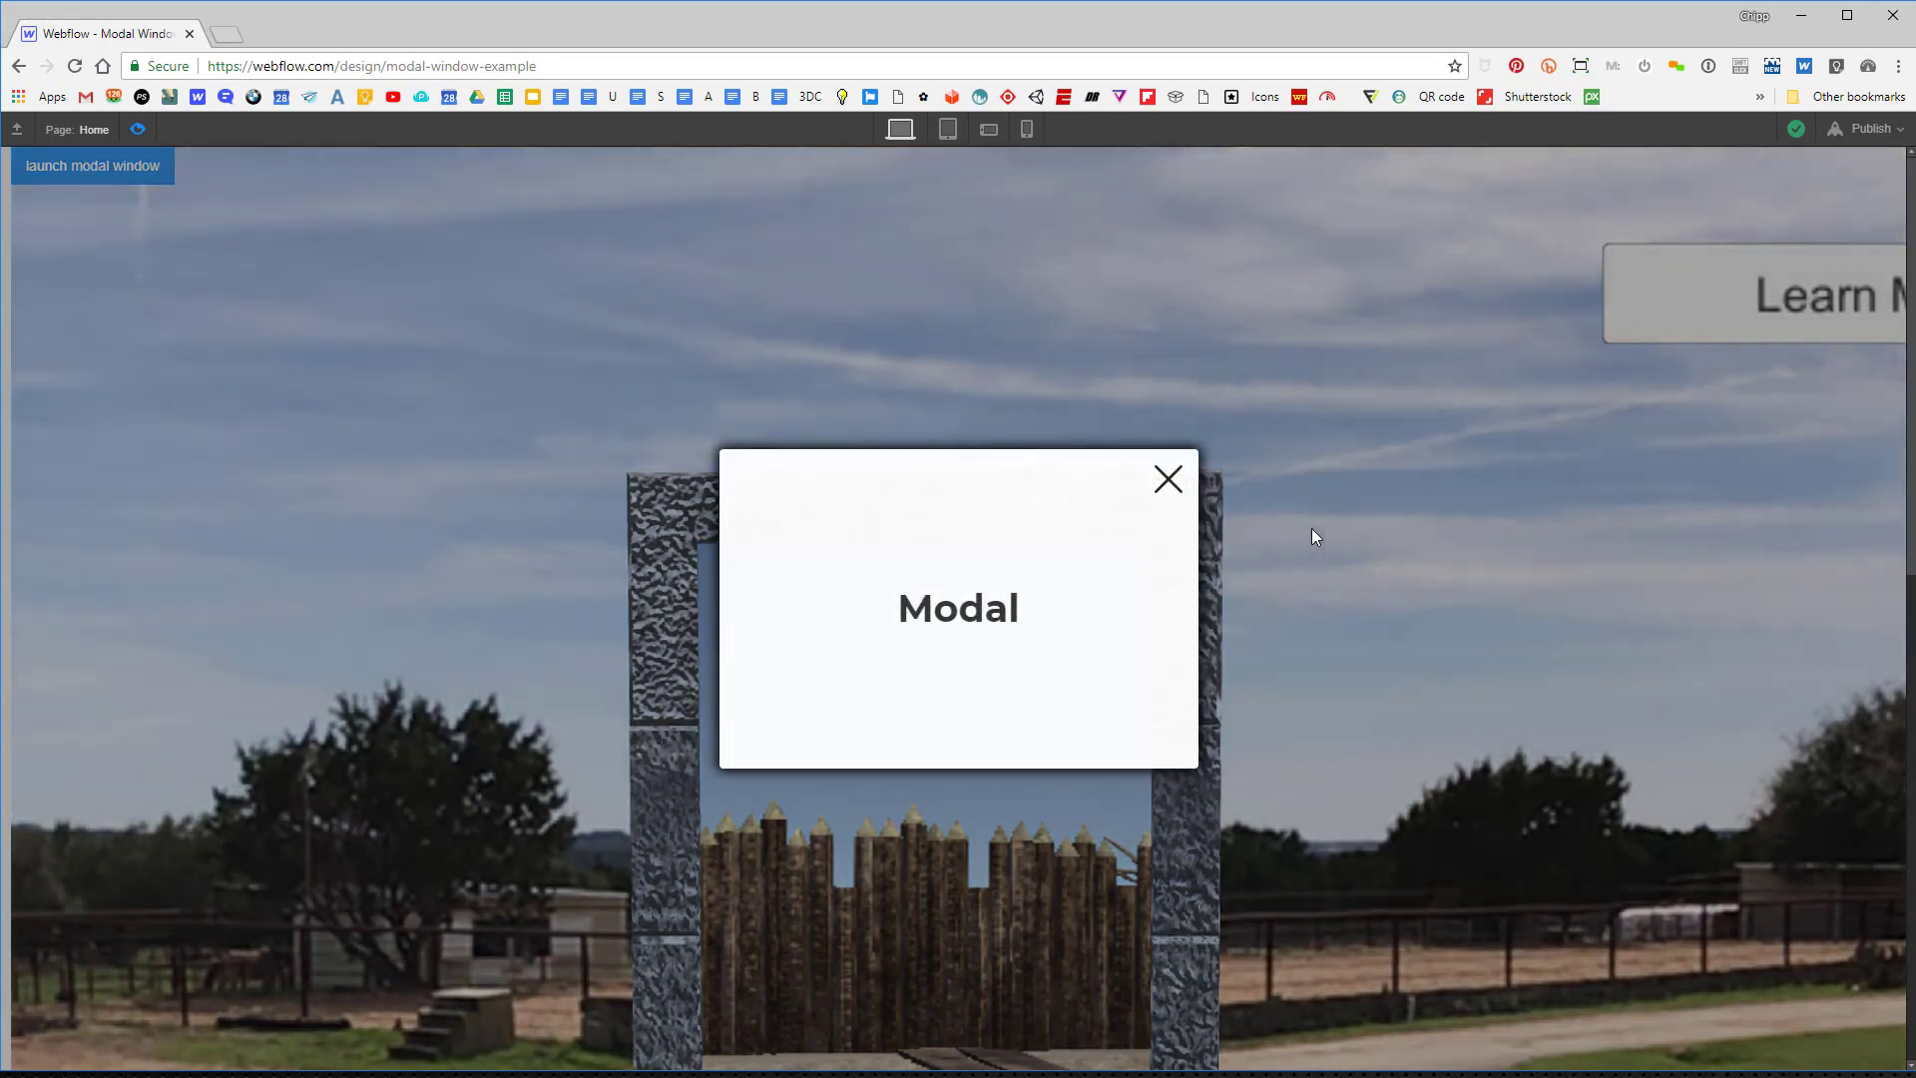
click(1311, 529)
click(93, 170)
click(1169, 482)
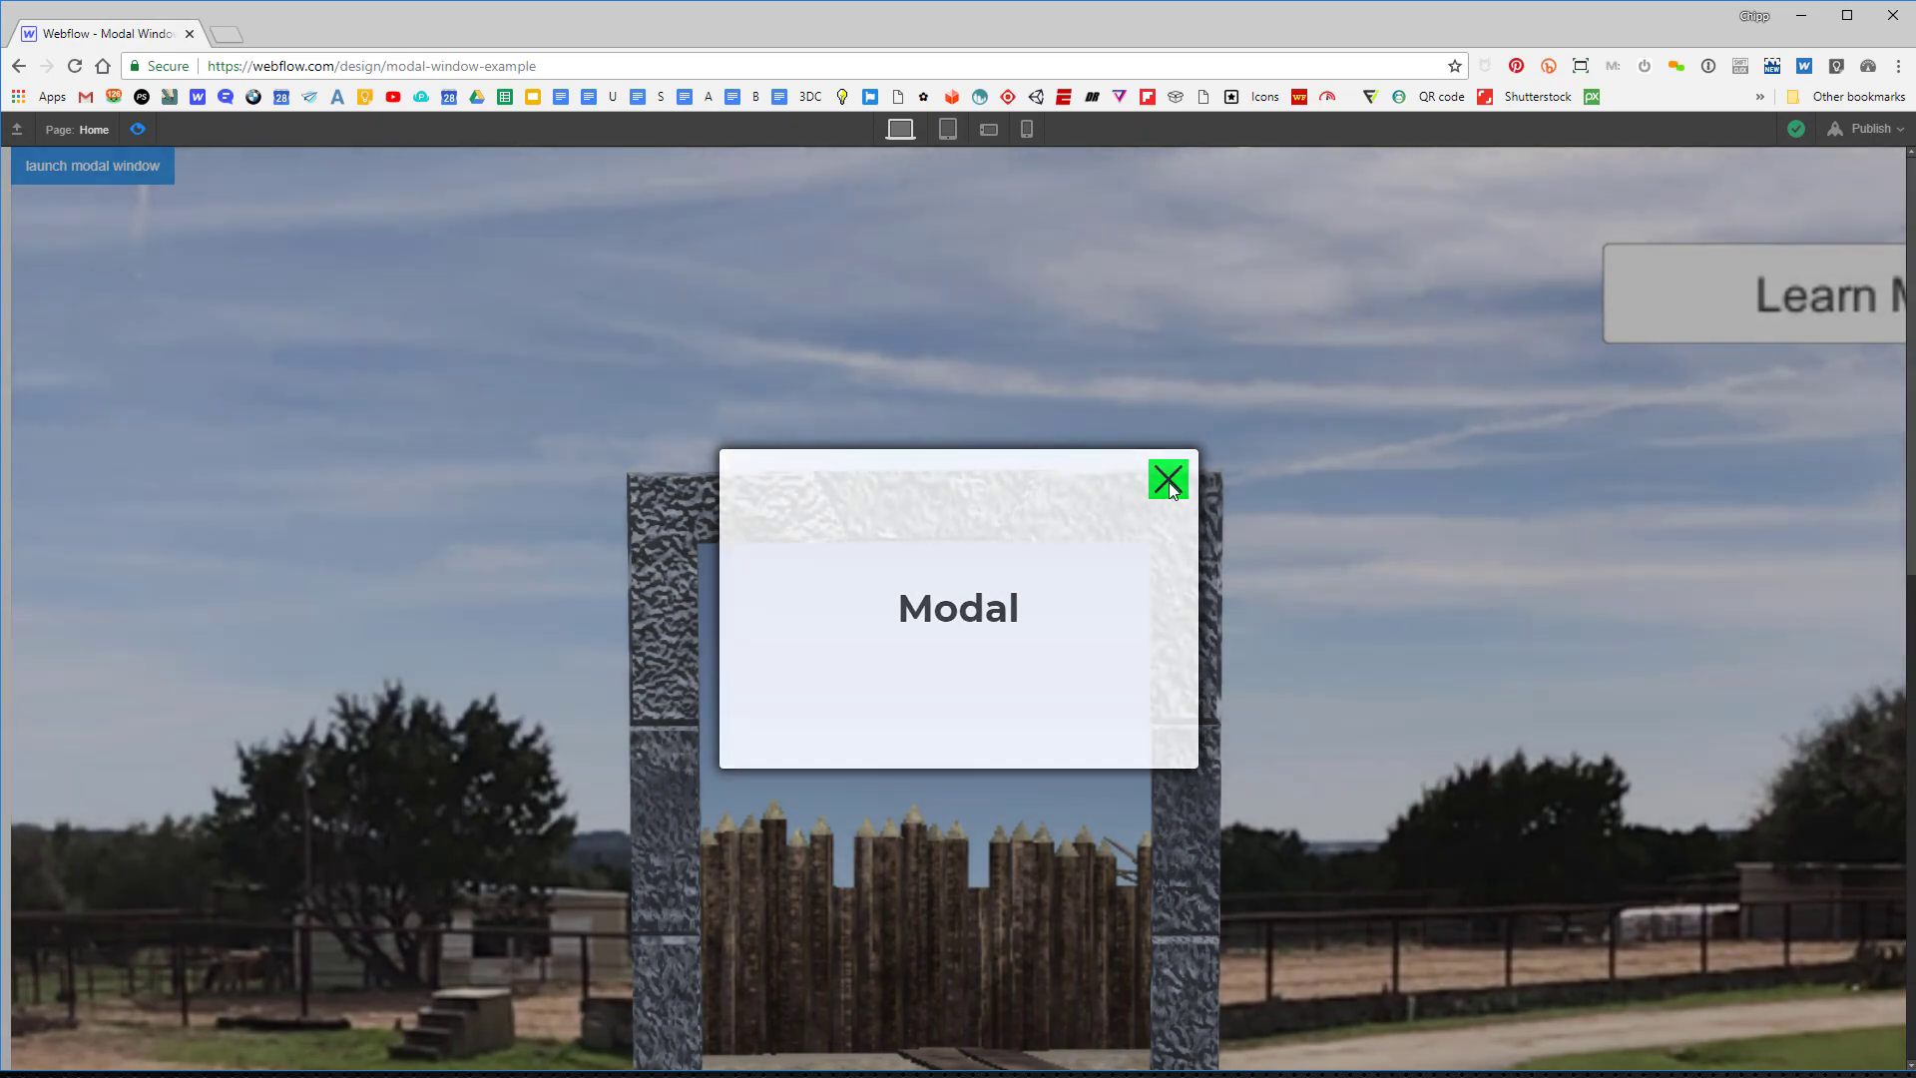
key(ctrl+shift+p)
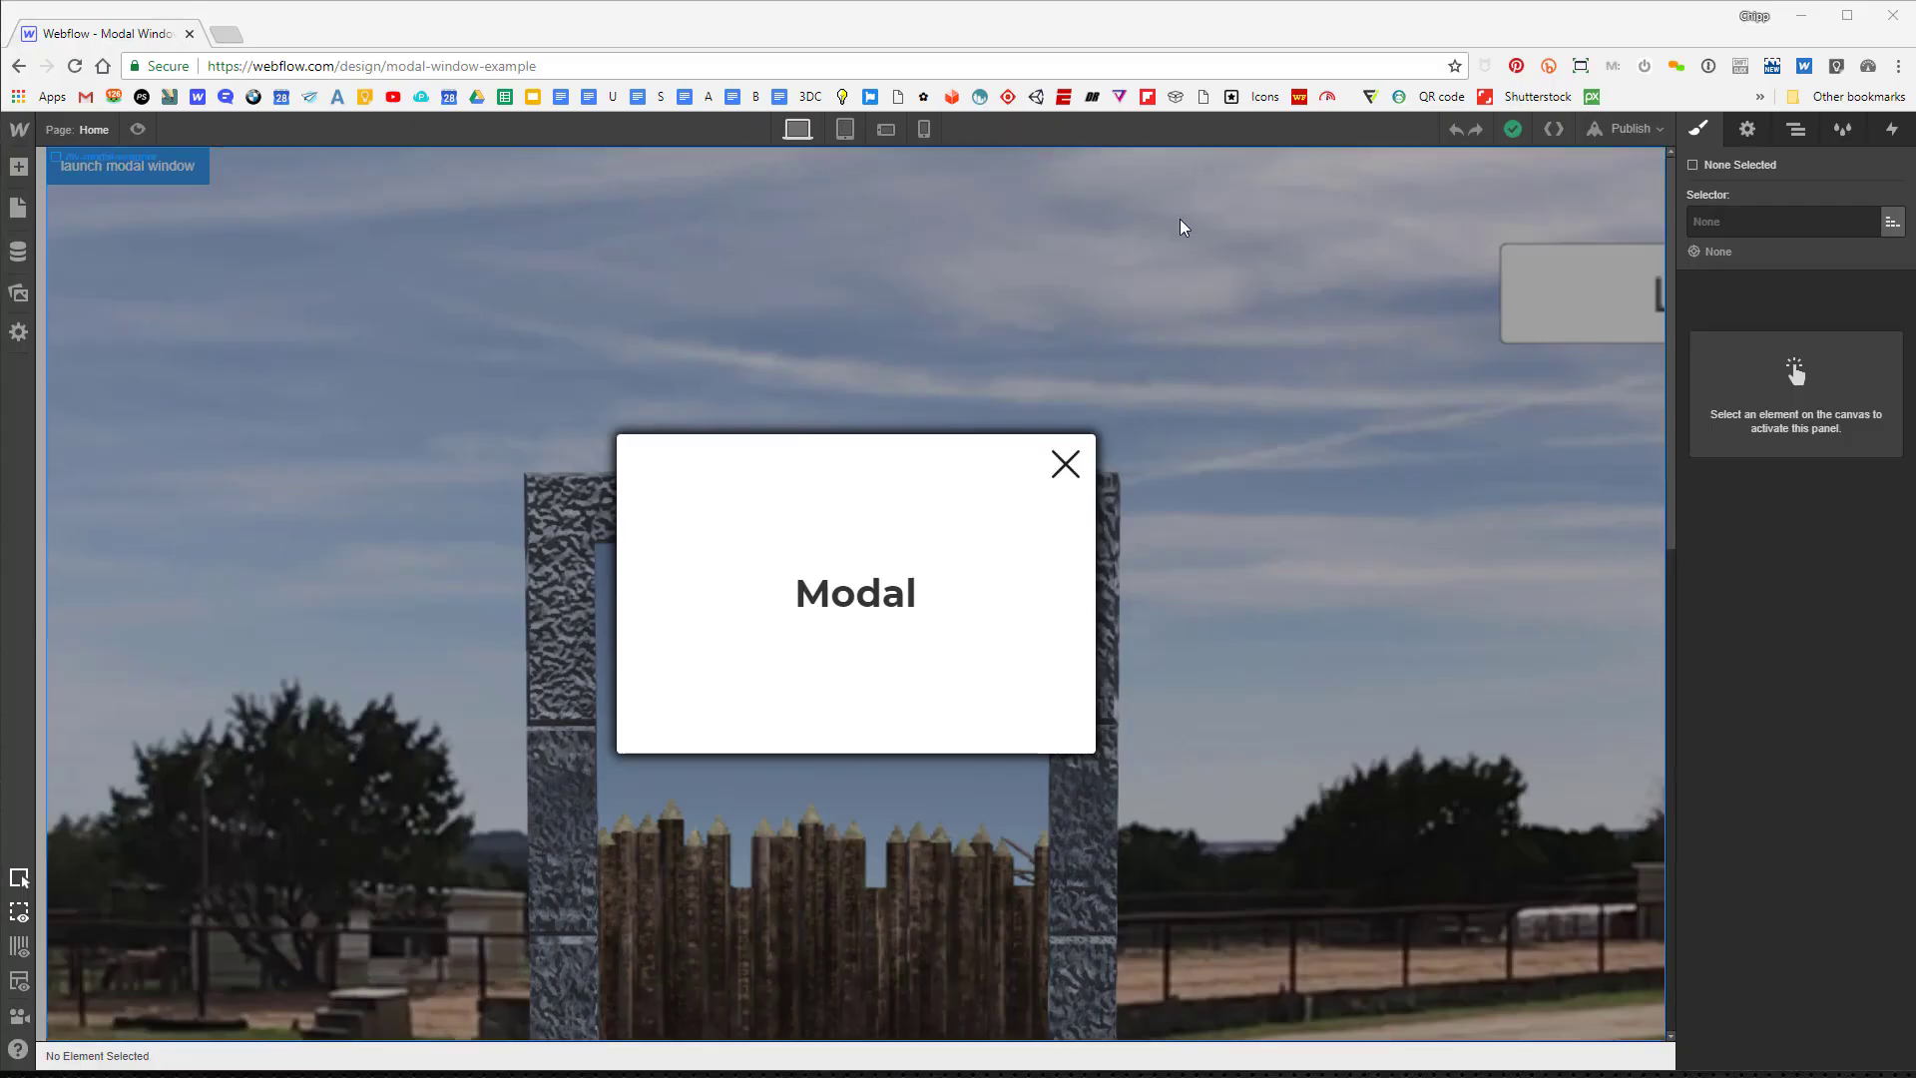
Preview the page again and check whether a click on the overlay or inside the white box closes the modal.
click(138, 129)
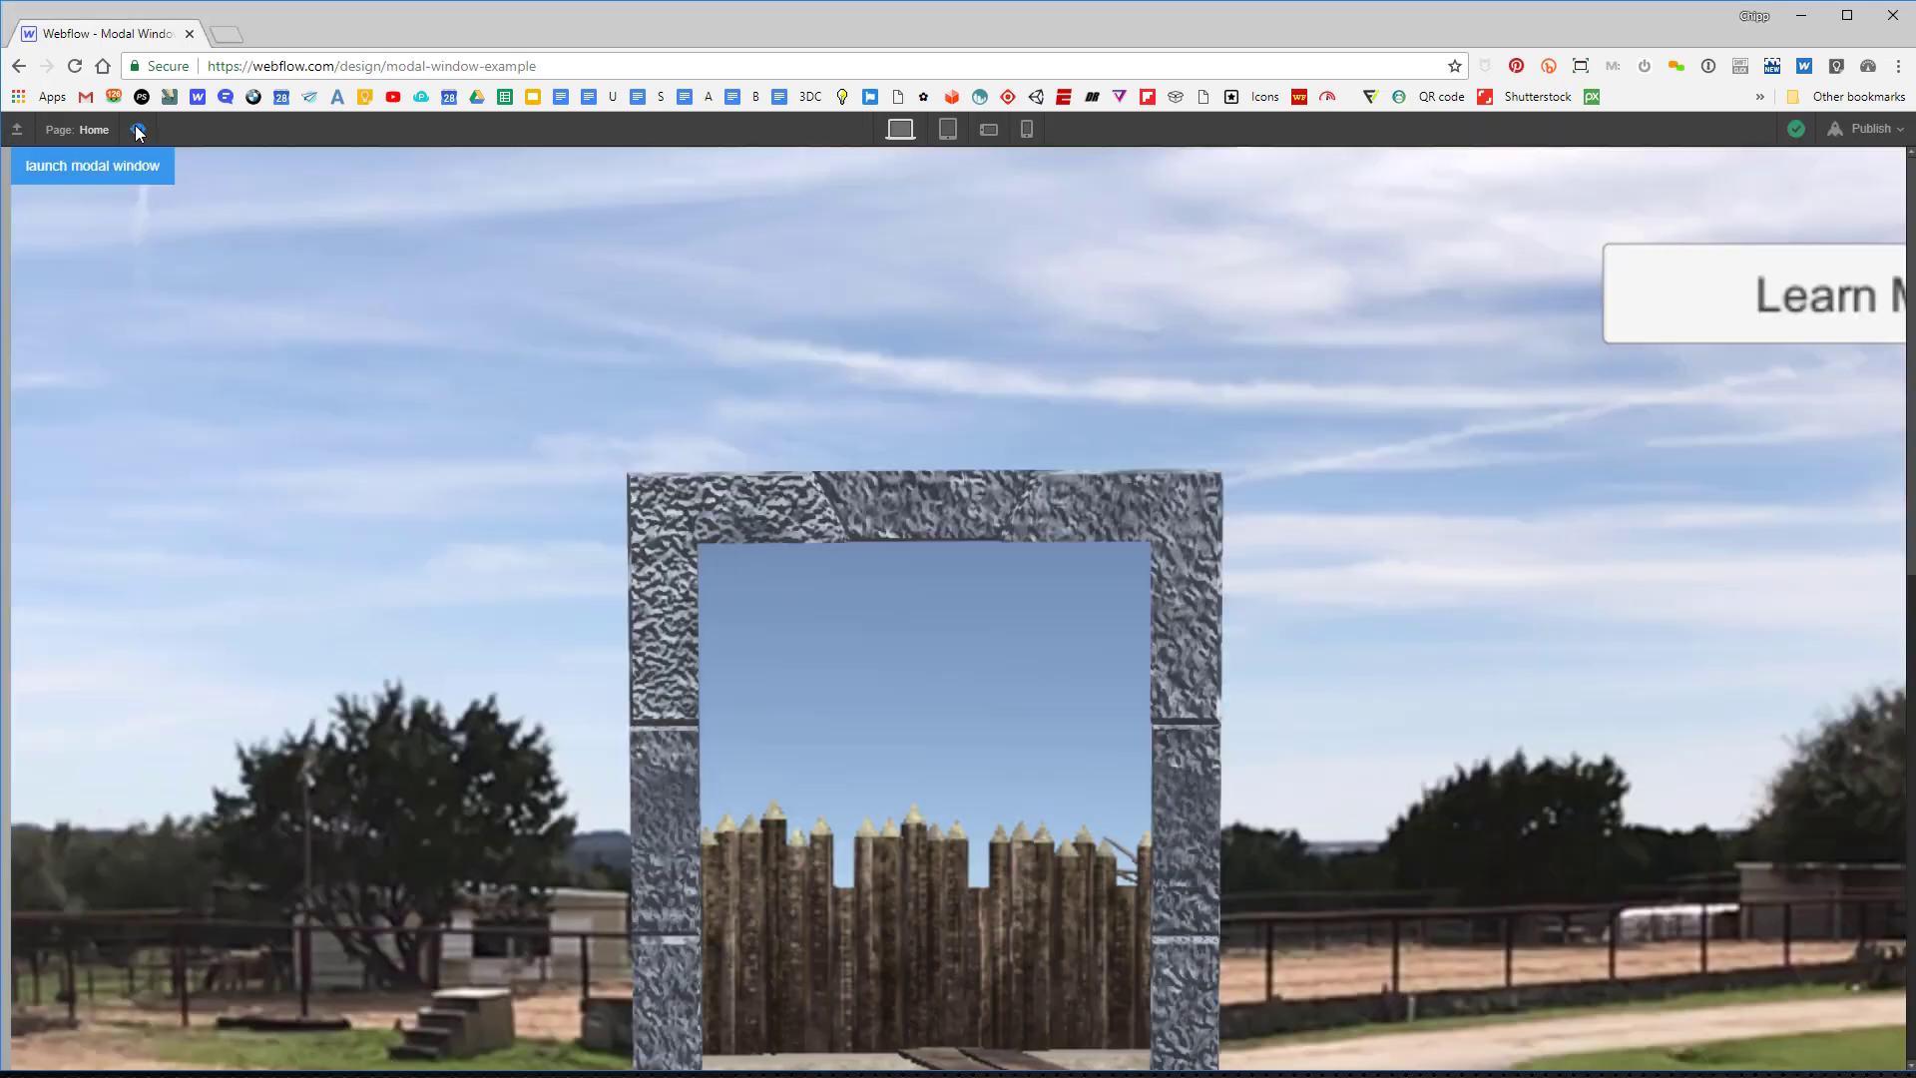
click(116, 170)
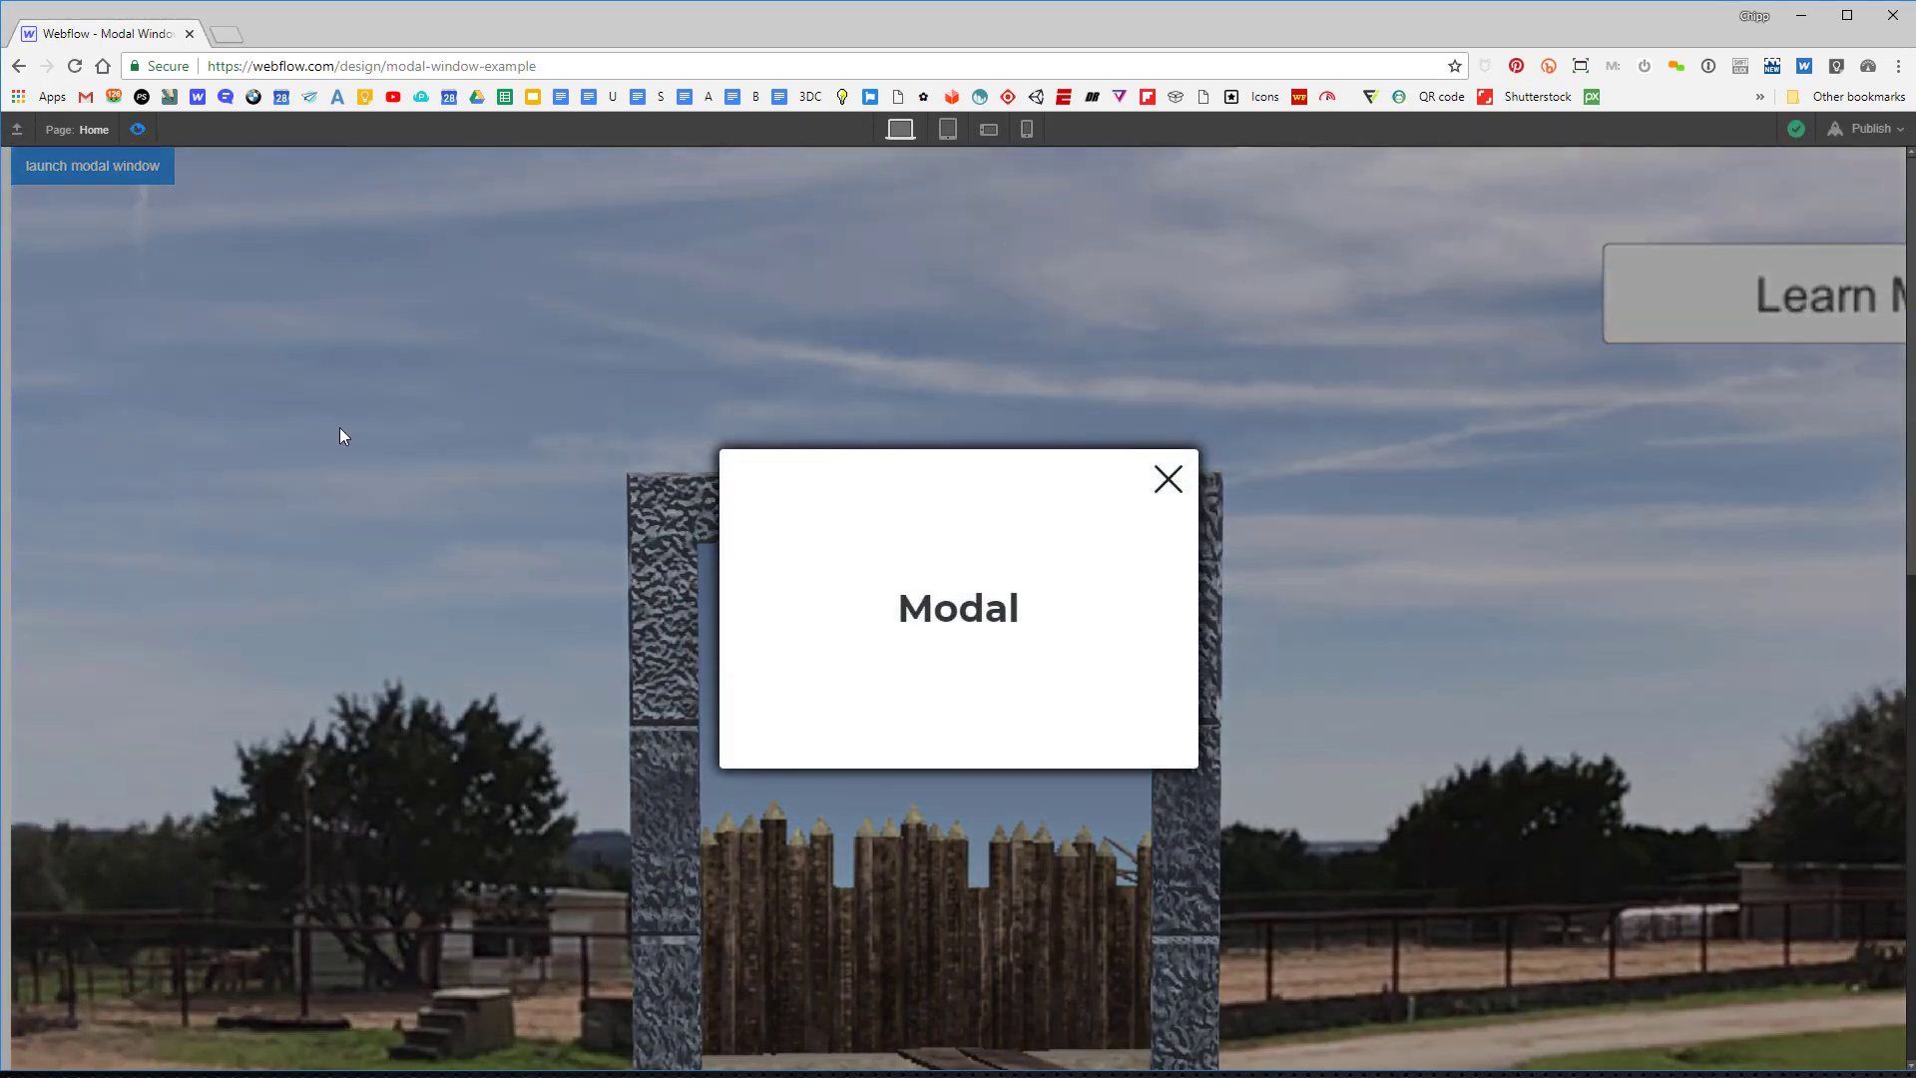
click(1553, 422)
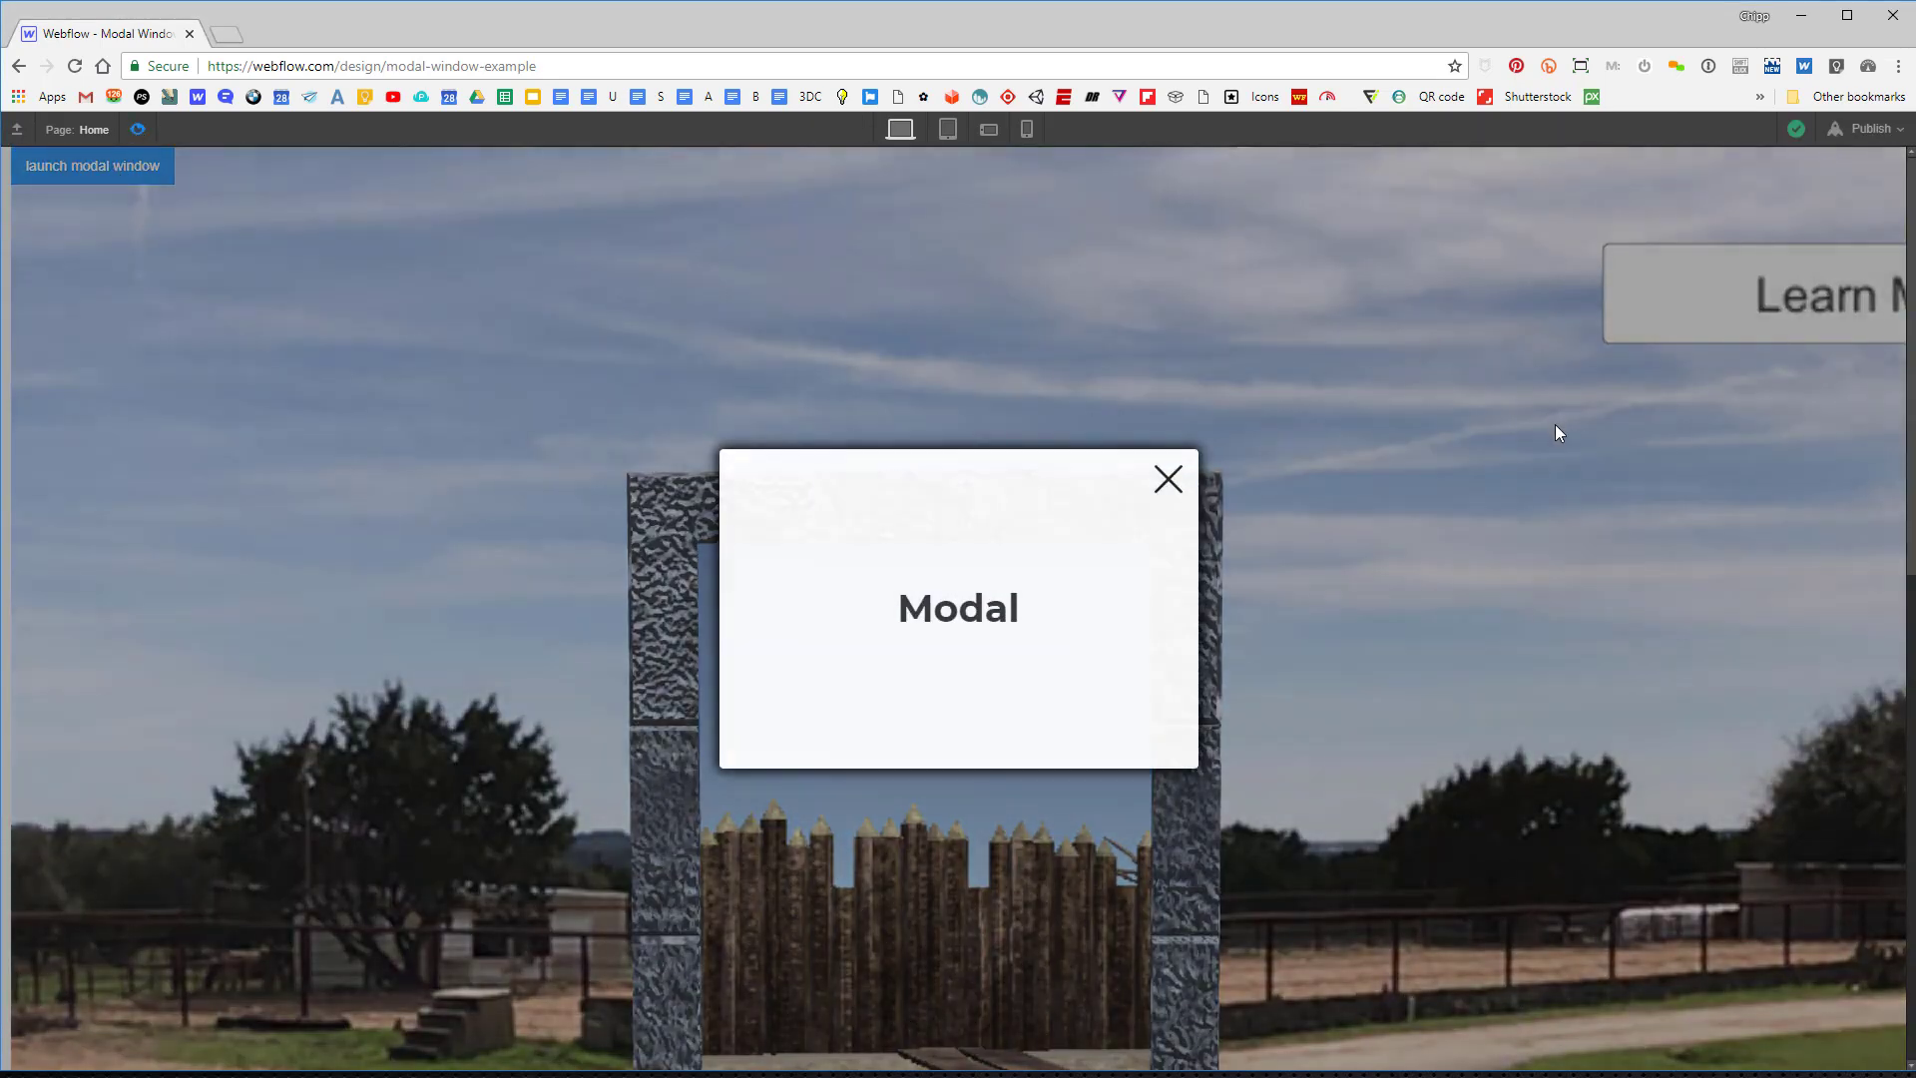
click(84, 169)
click(865, 691)
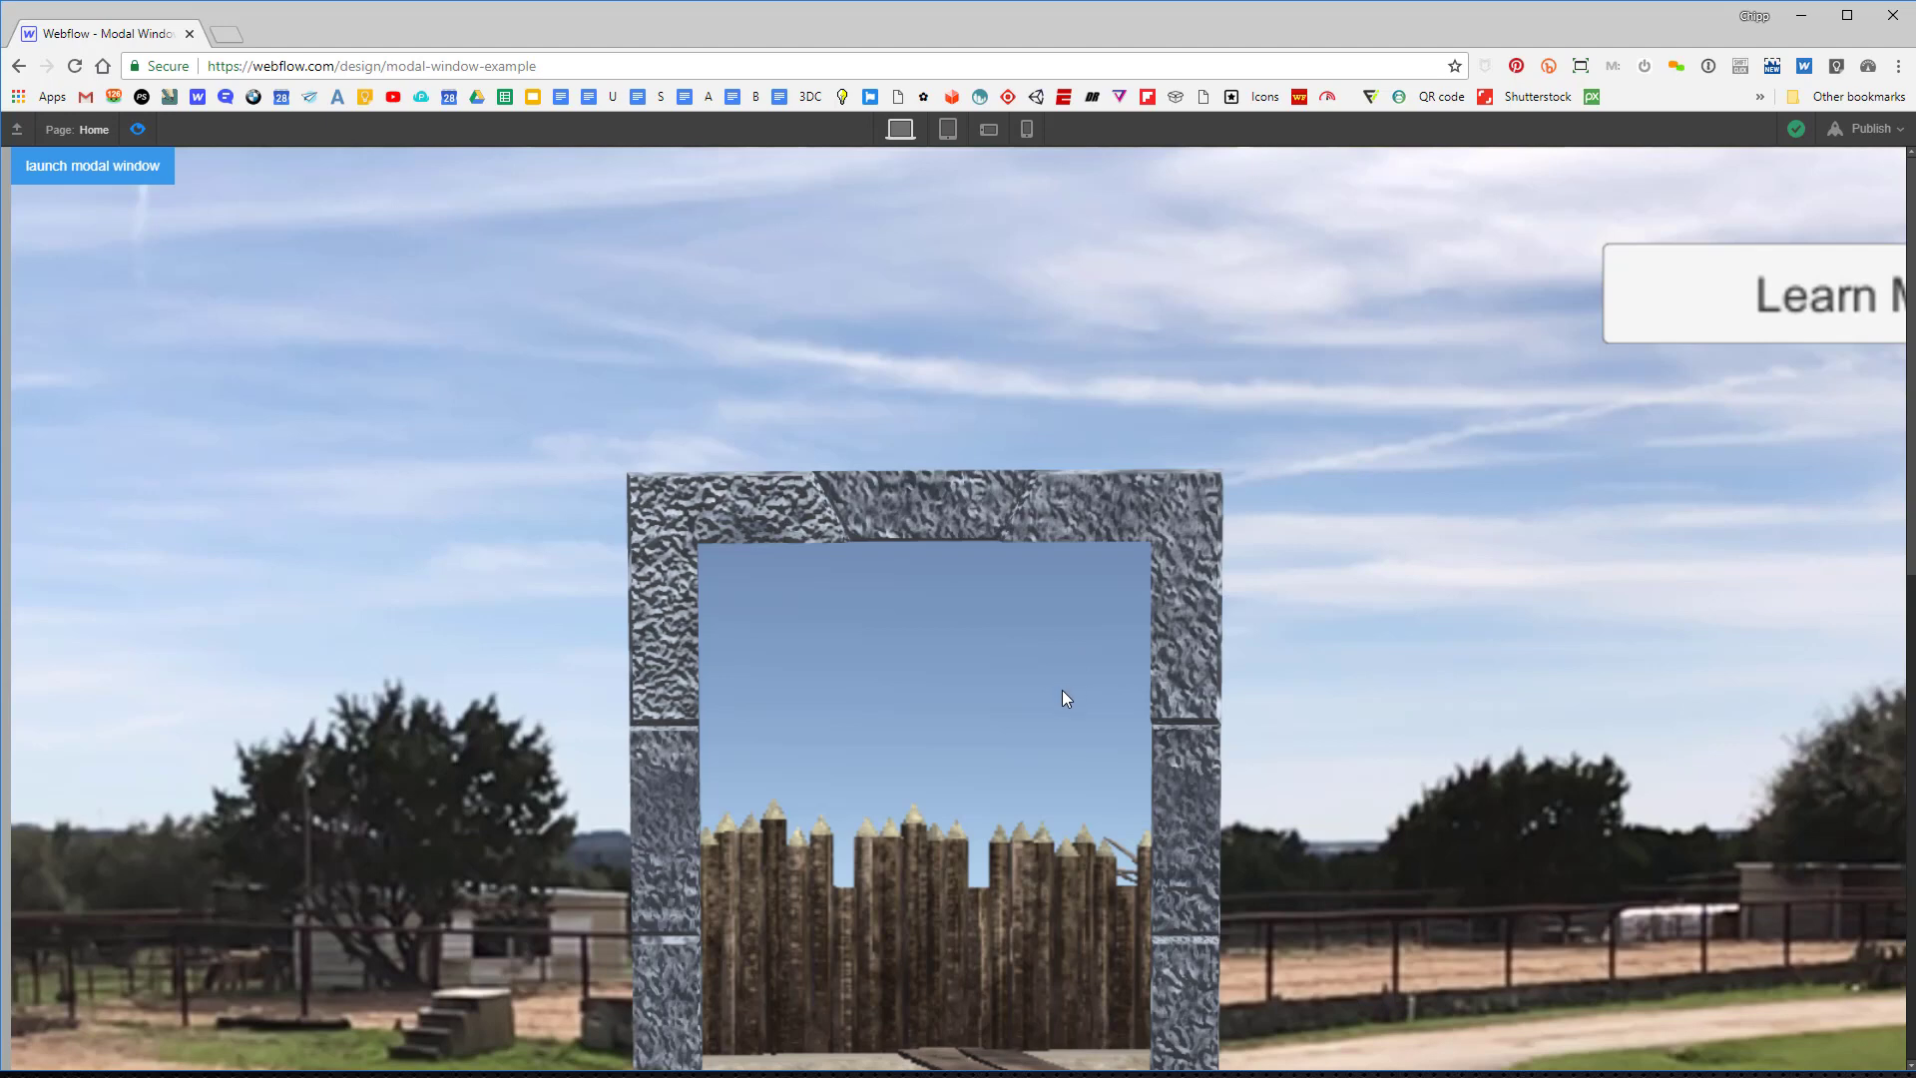
click(137, 128)
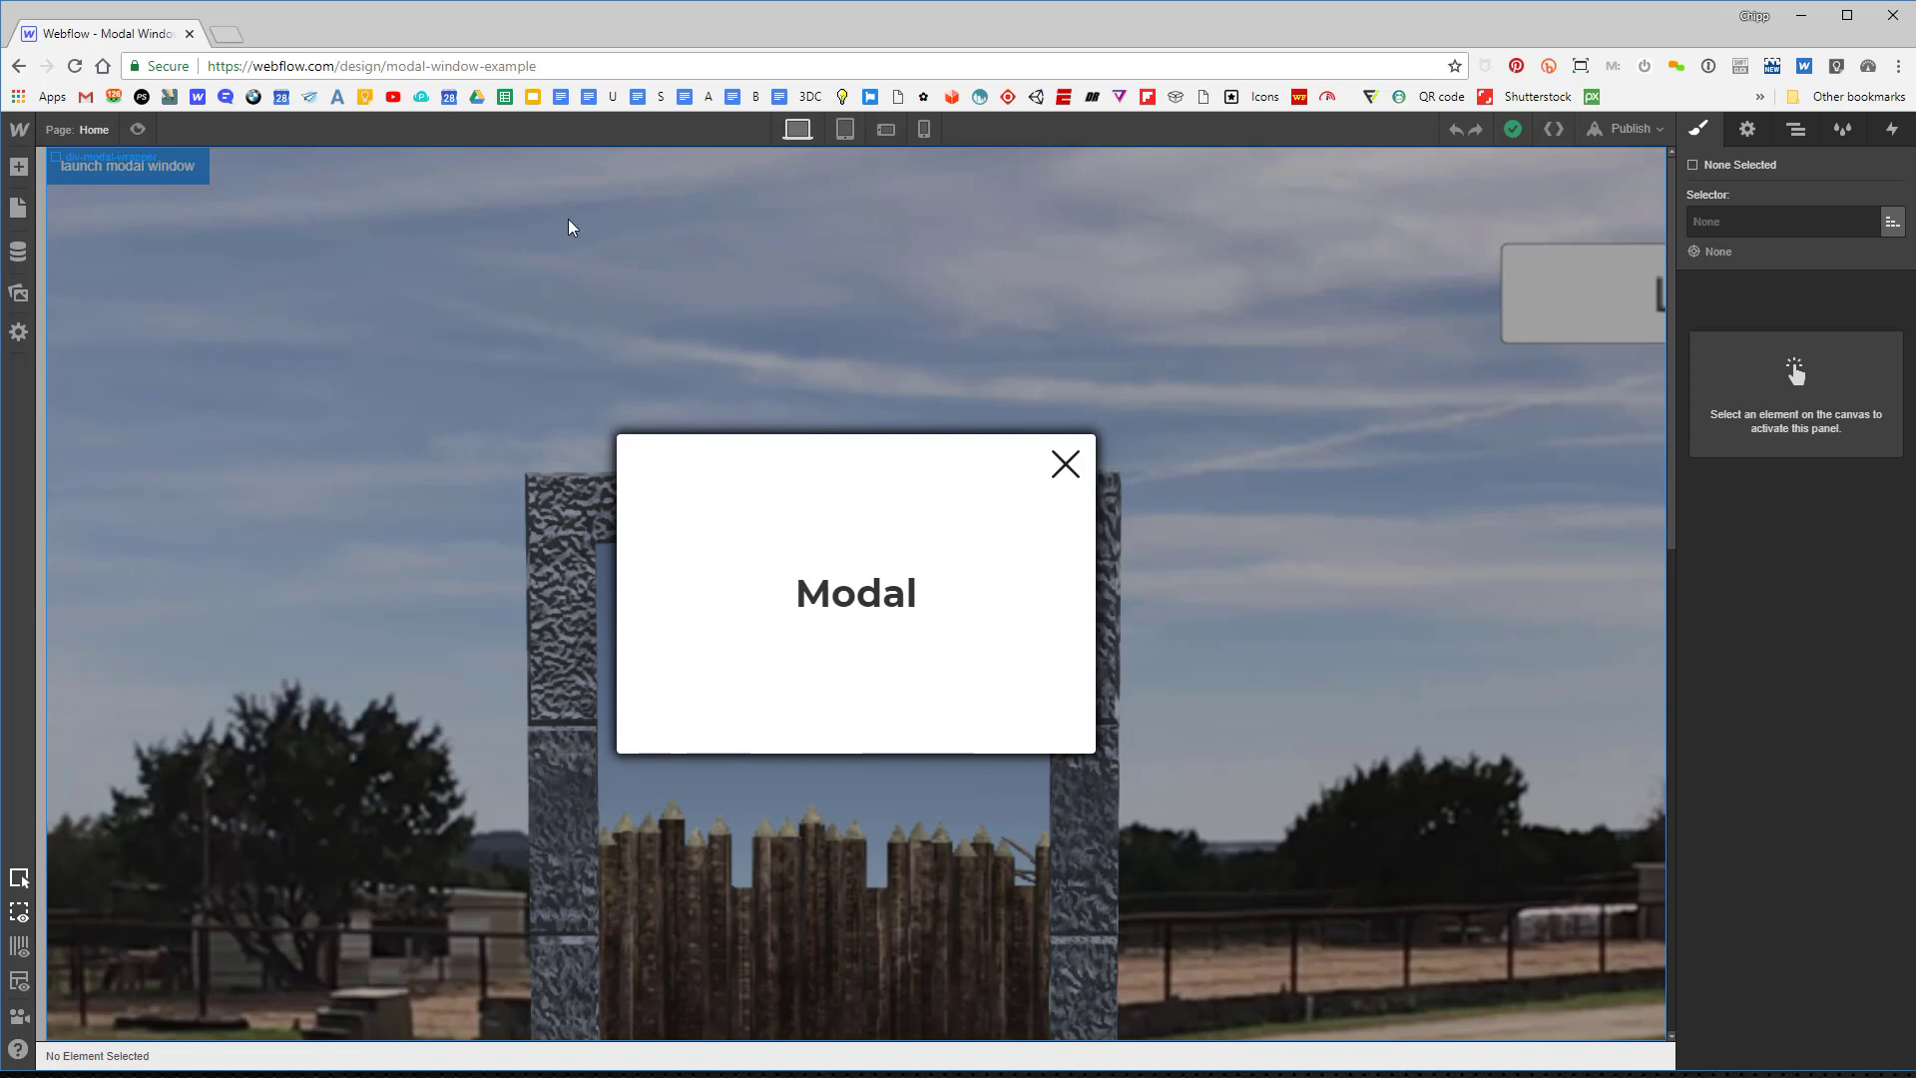
Add a Div Block inside div-modal-wd, above the Heading.
click(1792, 131)
click(1691, 220)
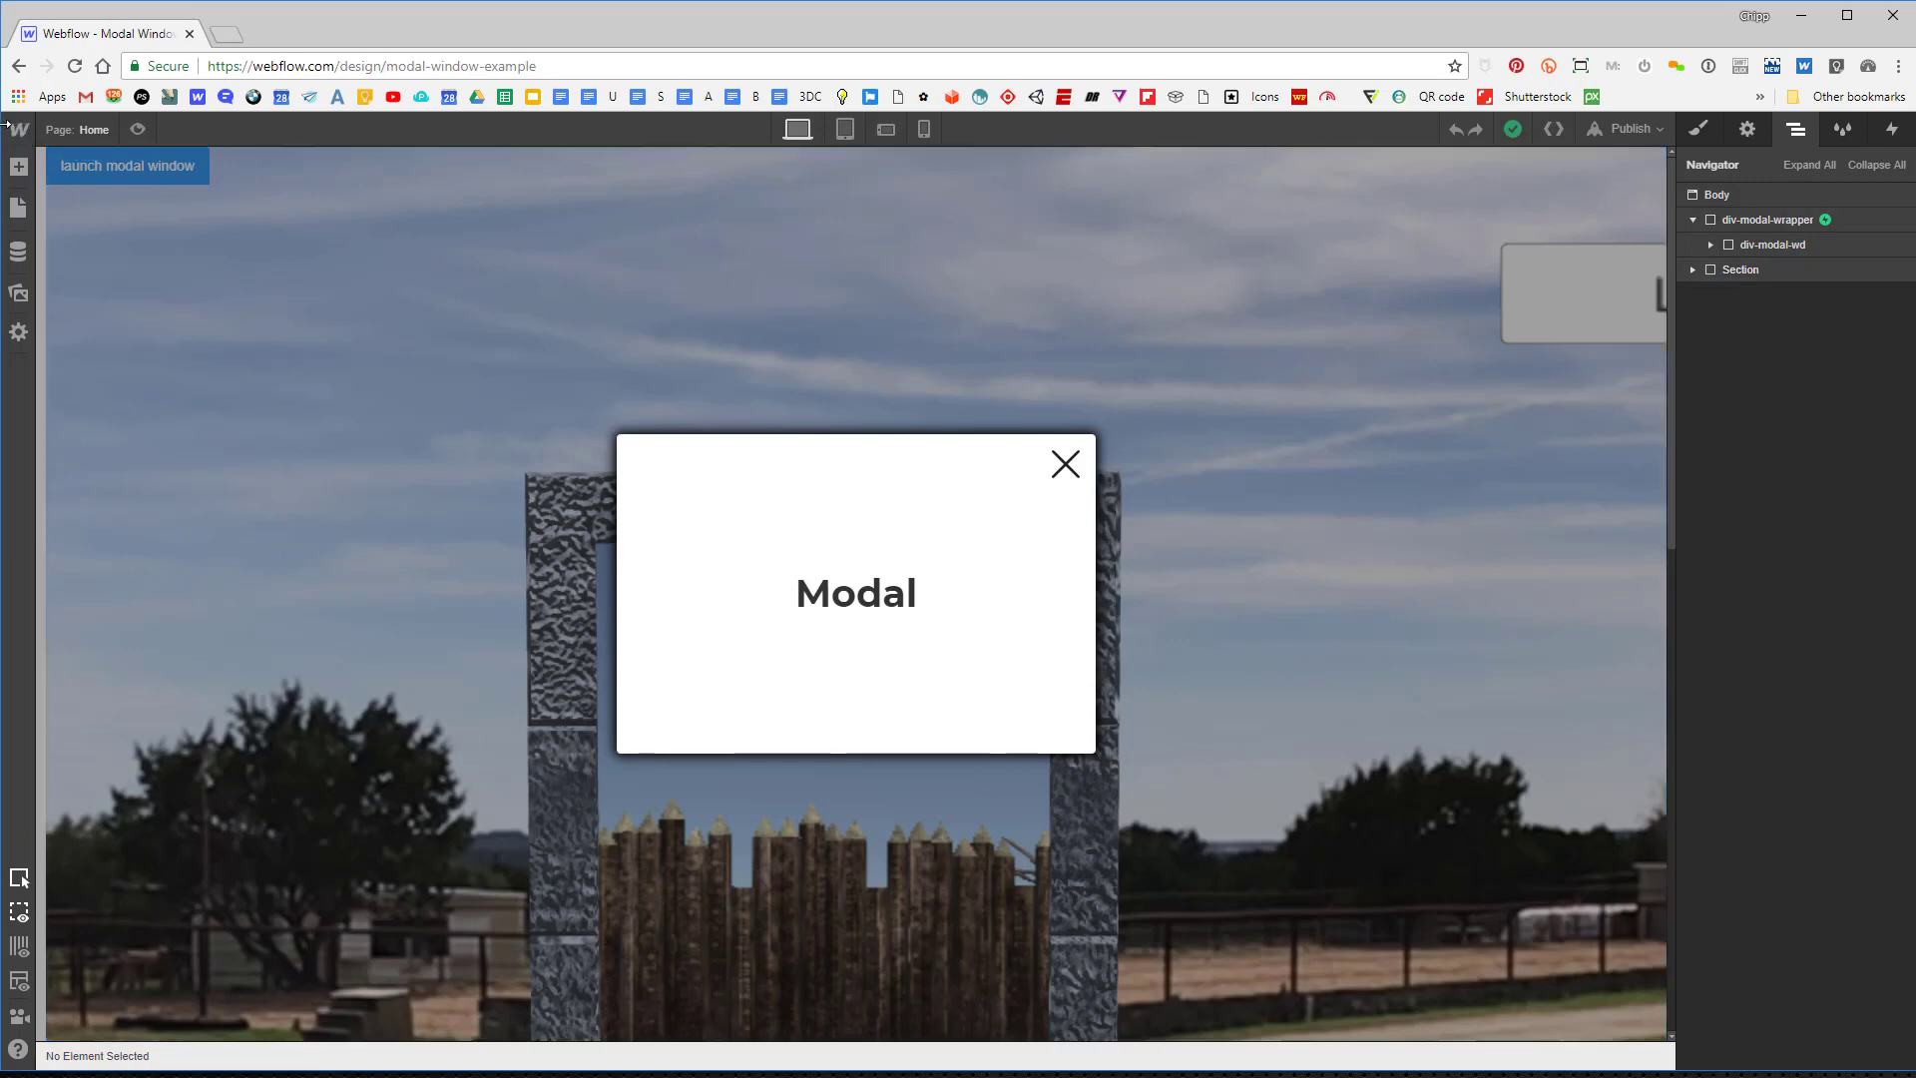
mouse_move(12, 133)
click(18, 166)
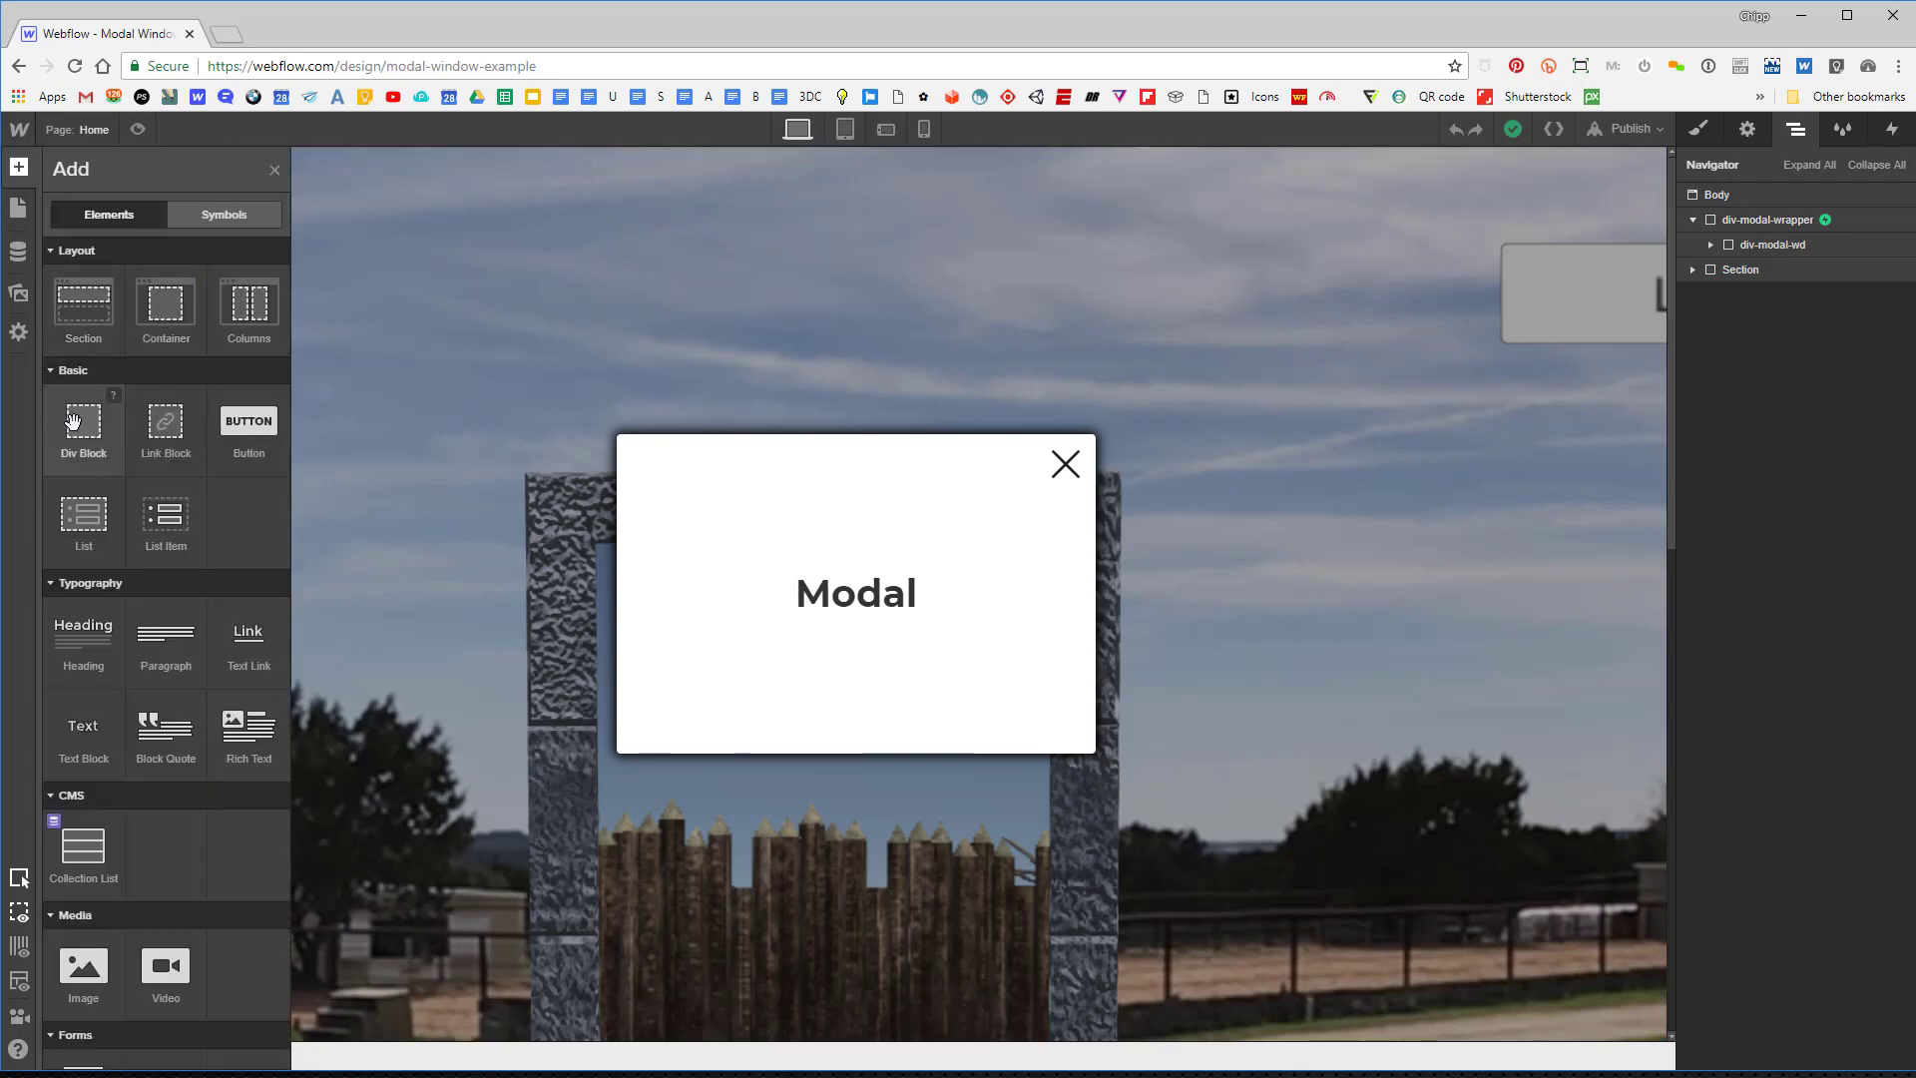
drag(84, 424, 1779, 265)
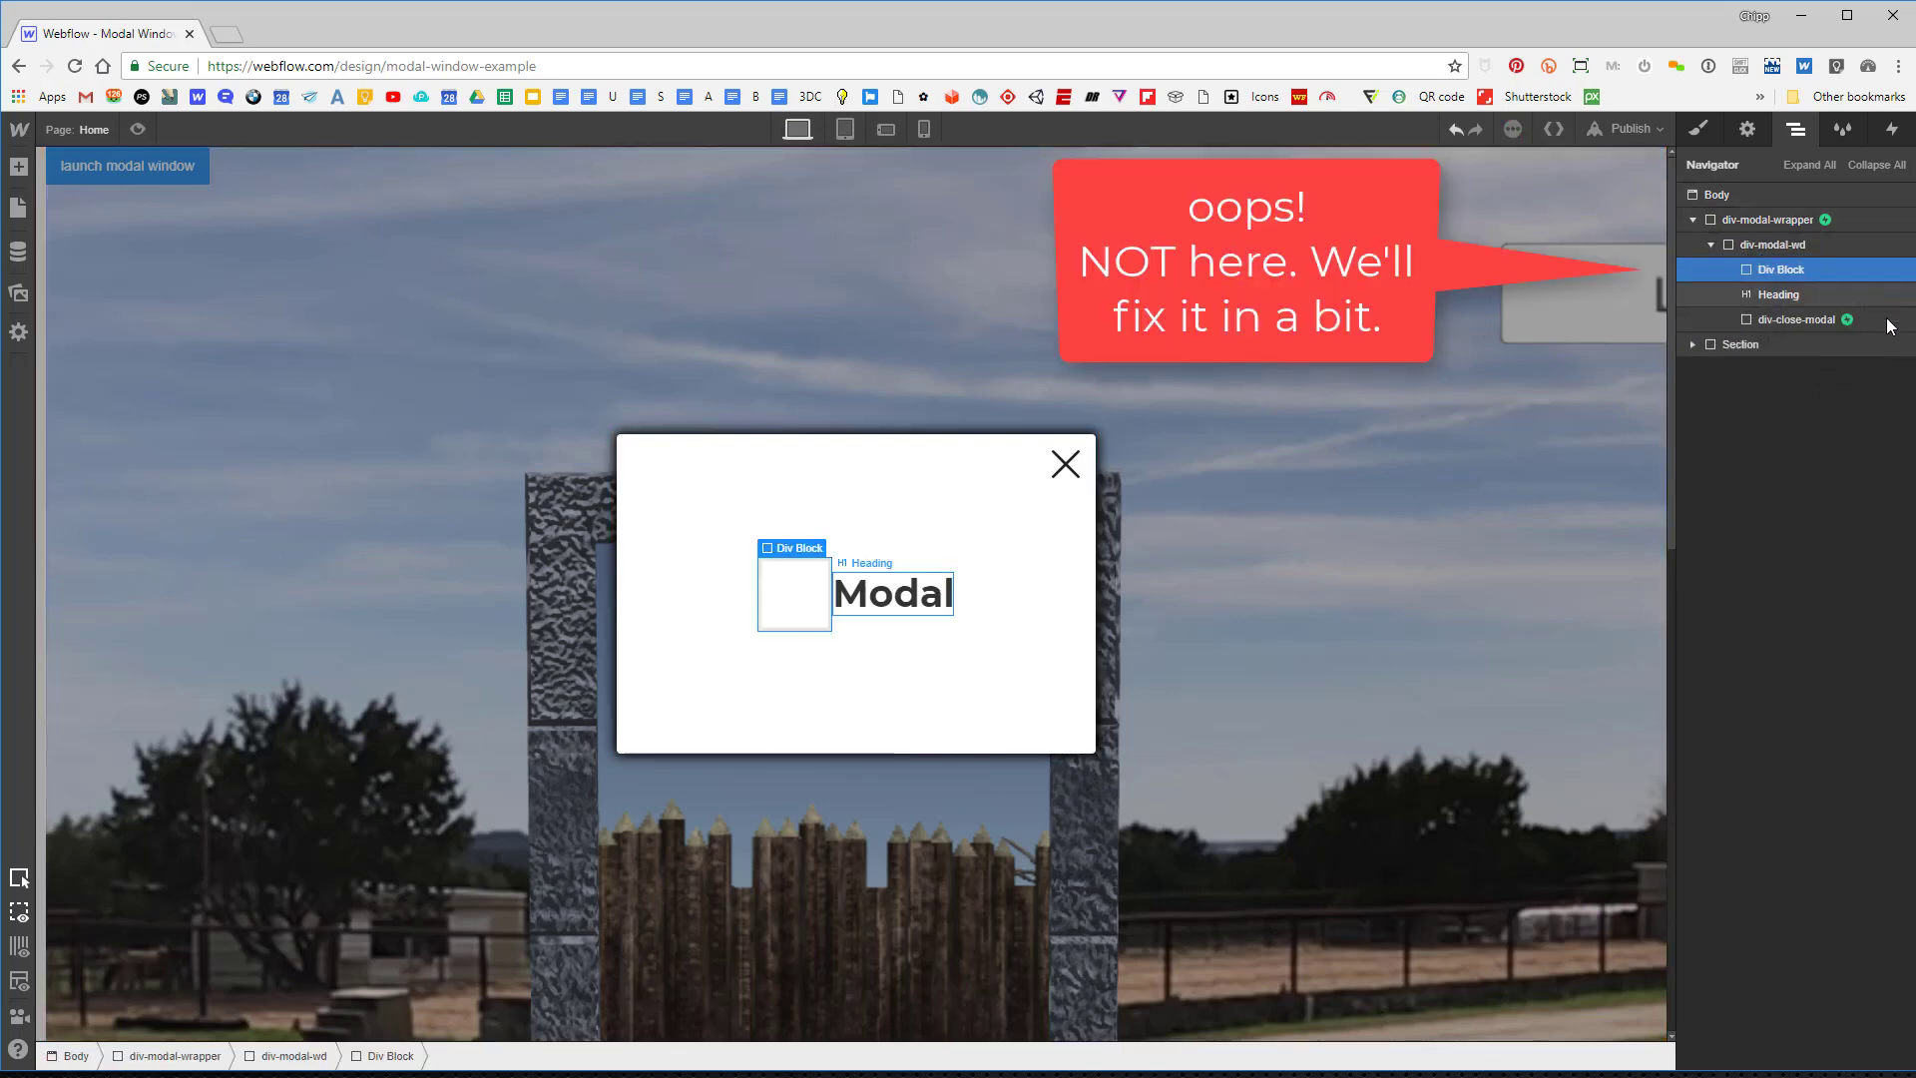
Give the new Div Block the class div-close-wrapper and move it out of div-modal-wd to sit directly inside div-modal-wrapper.
click(1700, 131)
click(1749, 221)
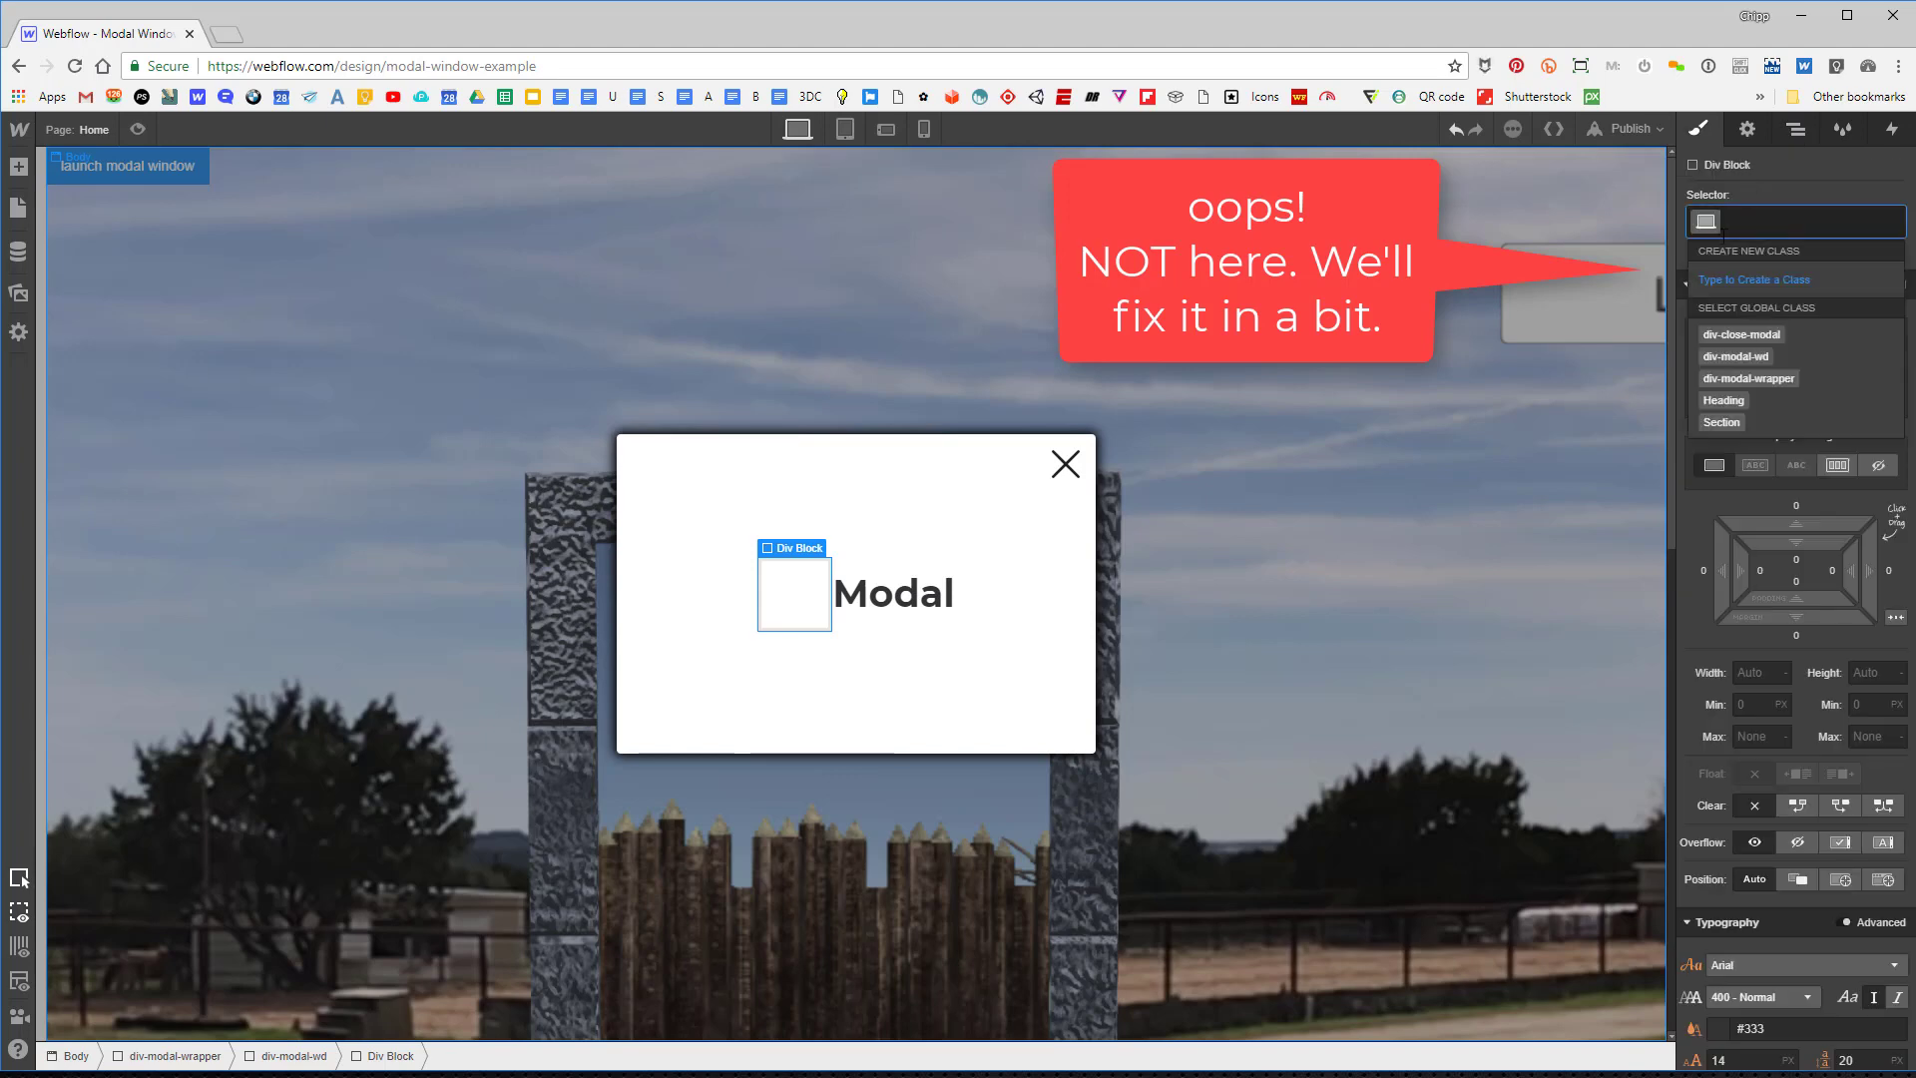
text(div-close)
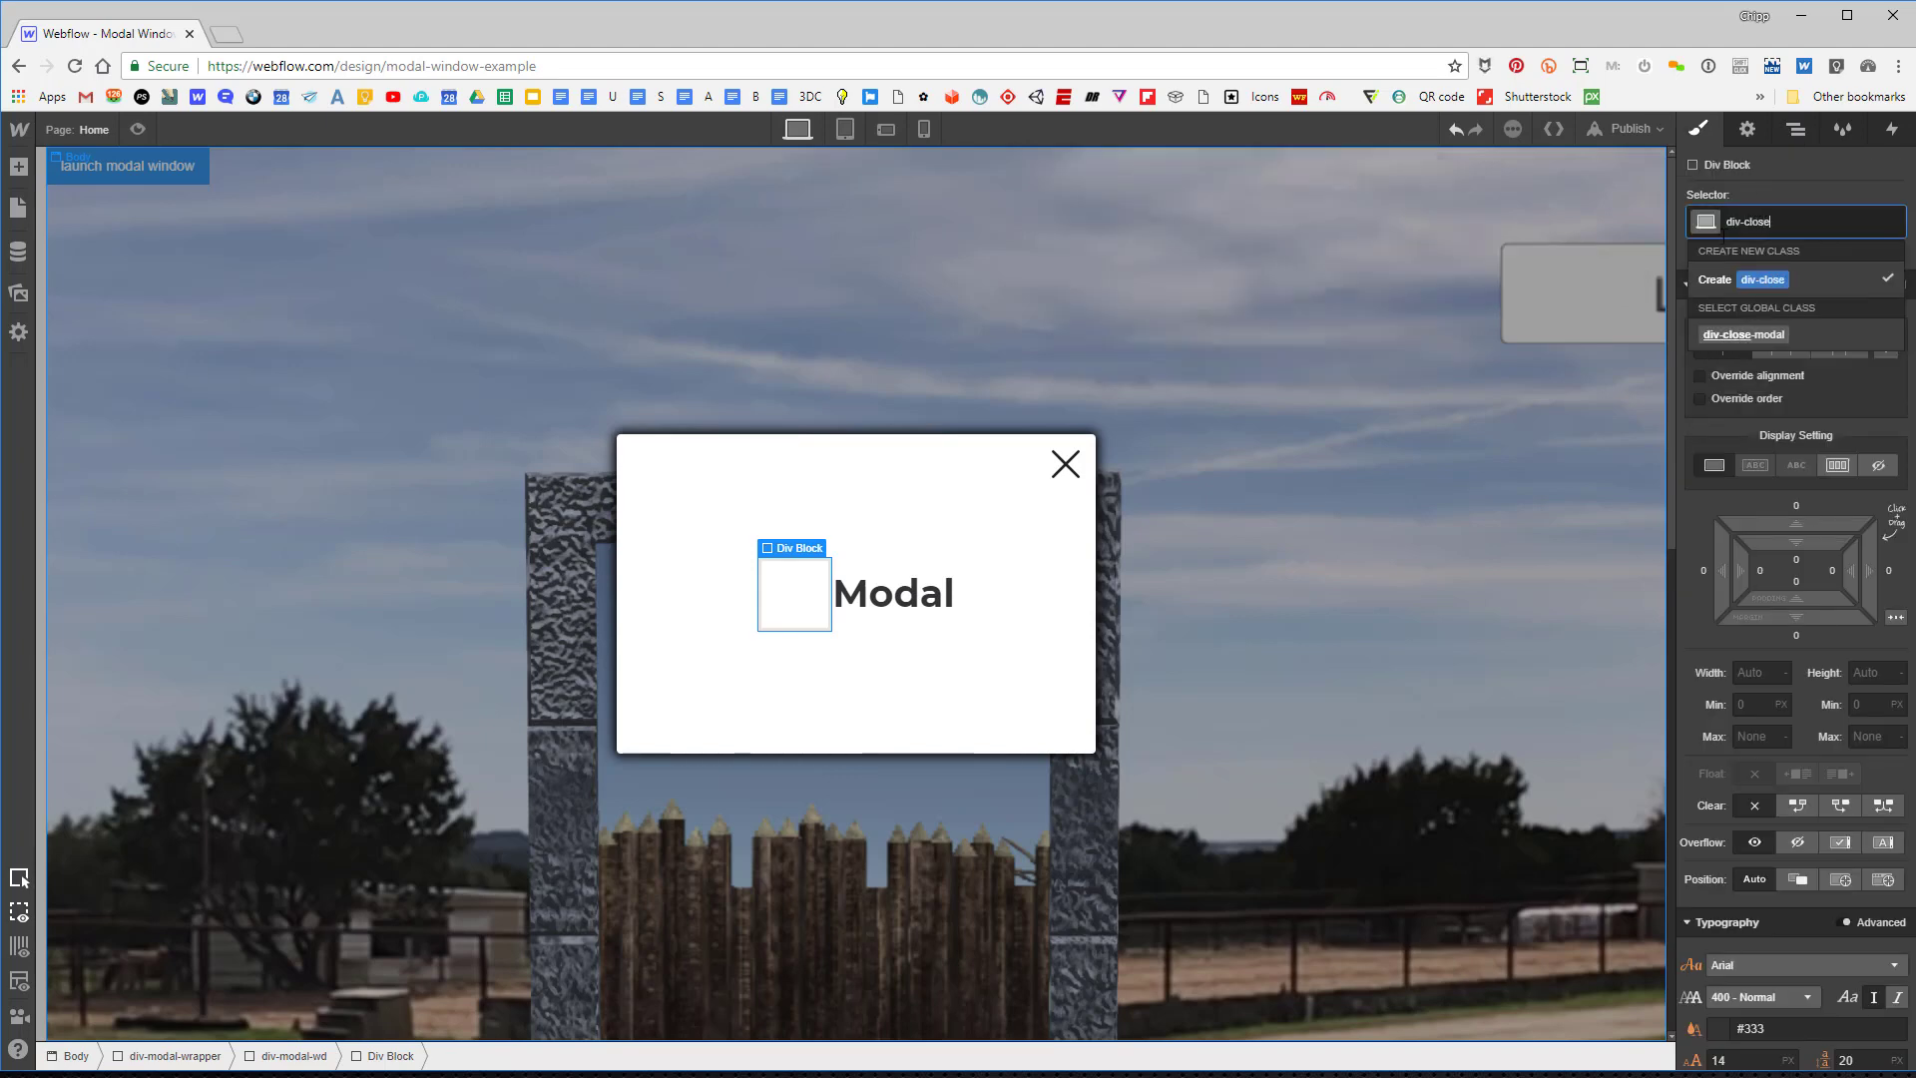
text(-wrapper)
key(Return)
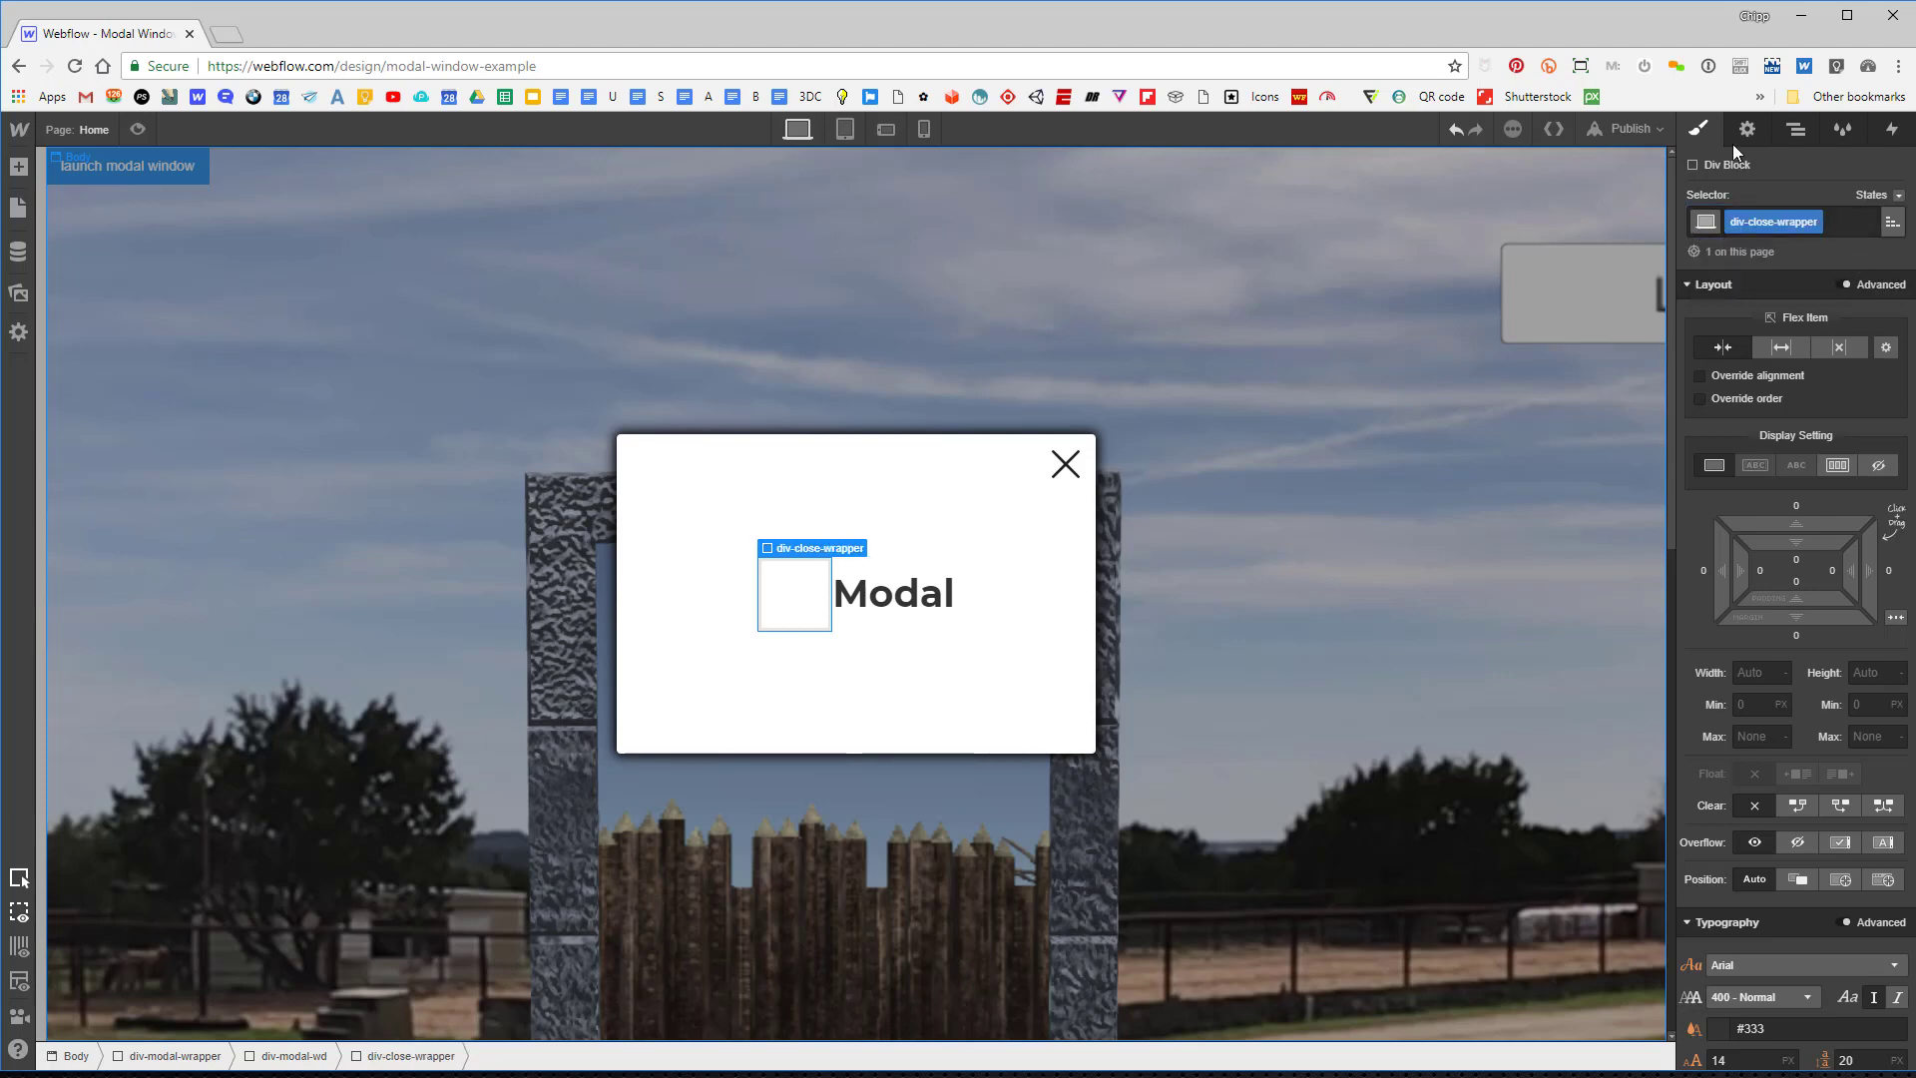
click(1796, 130)
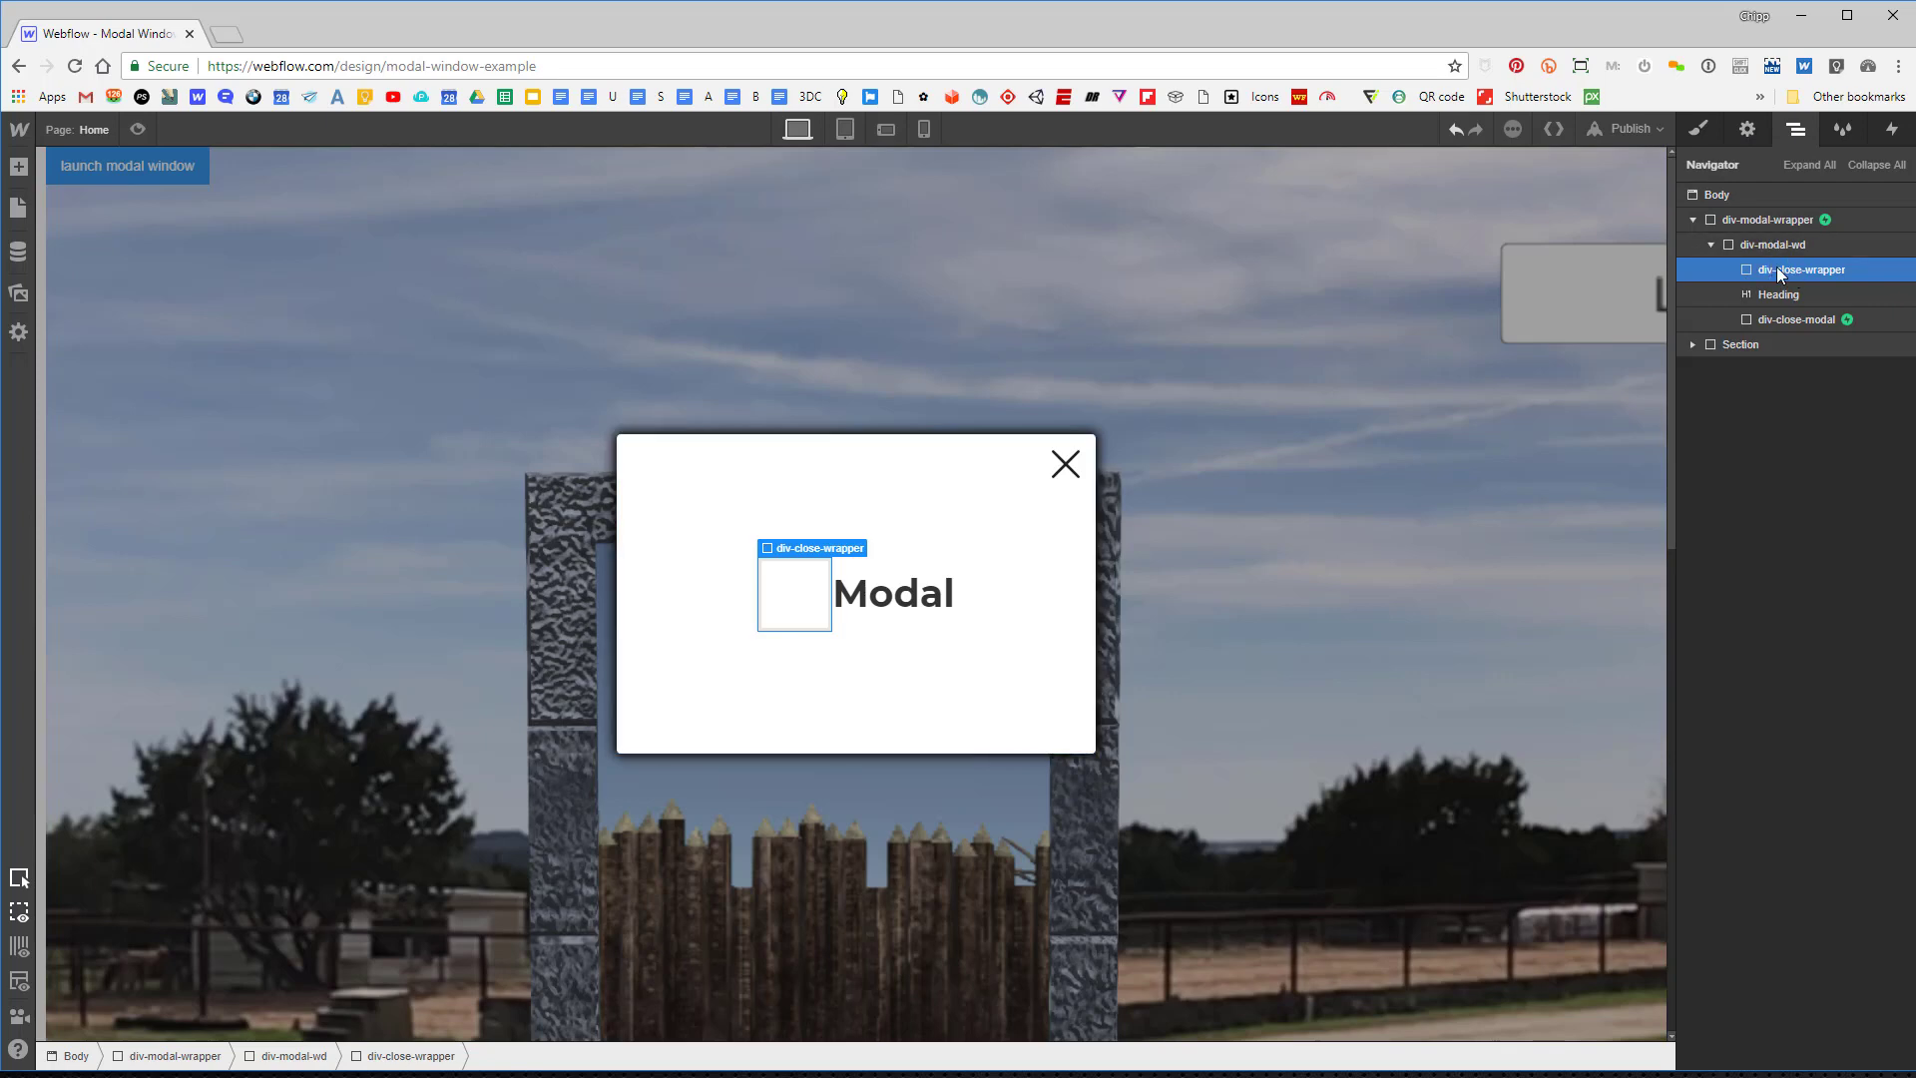
drag(1782, 266, 1761, 255)
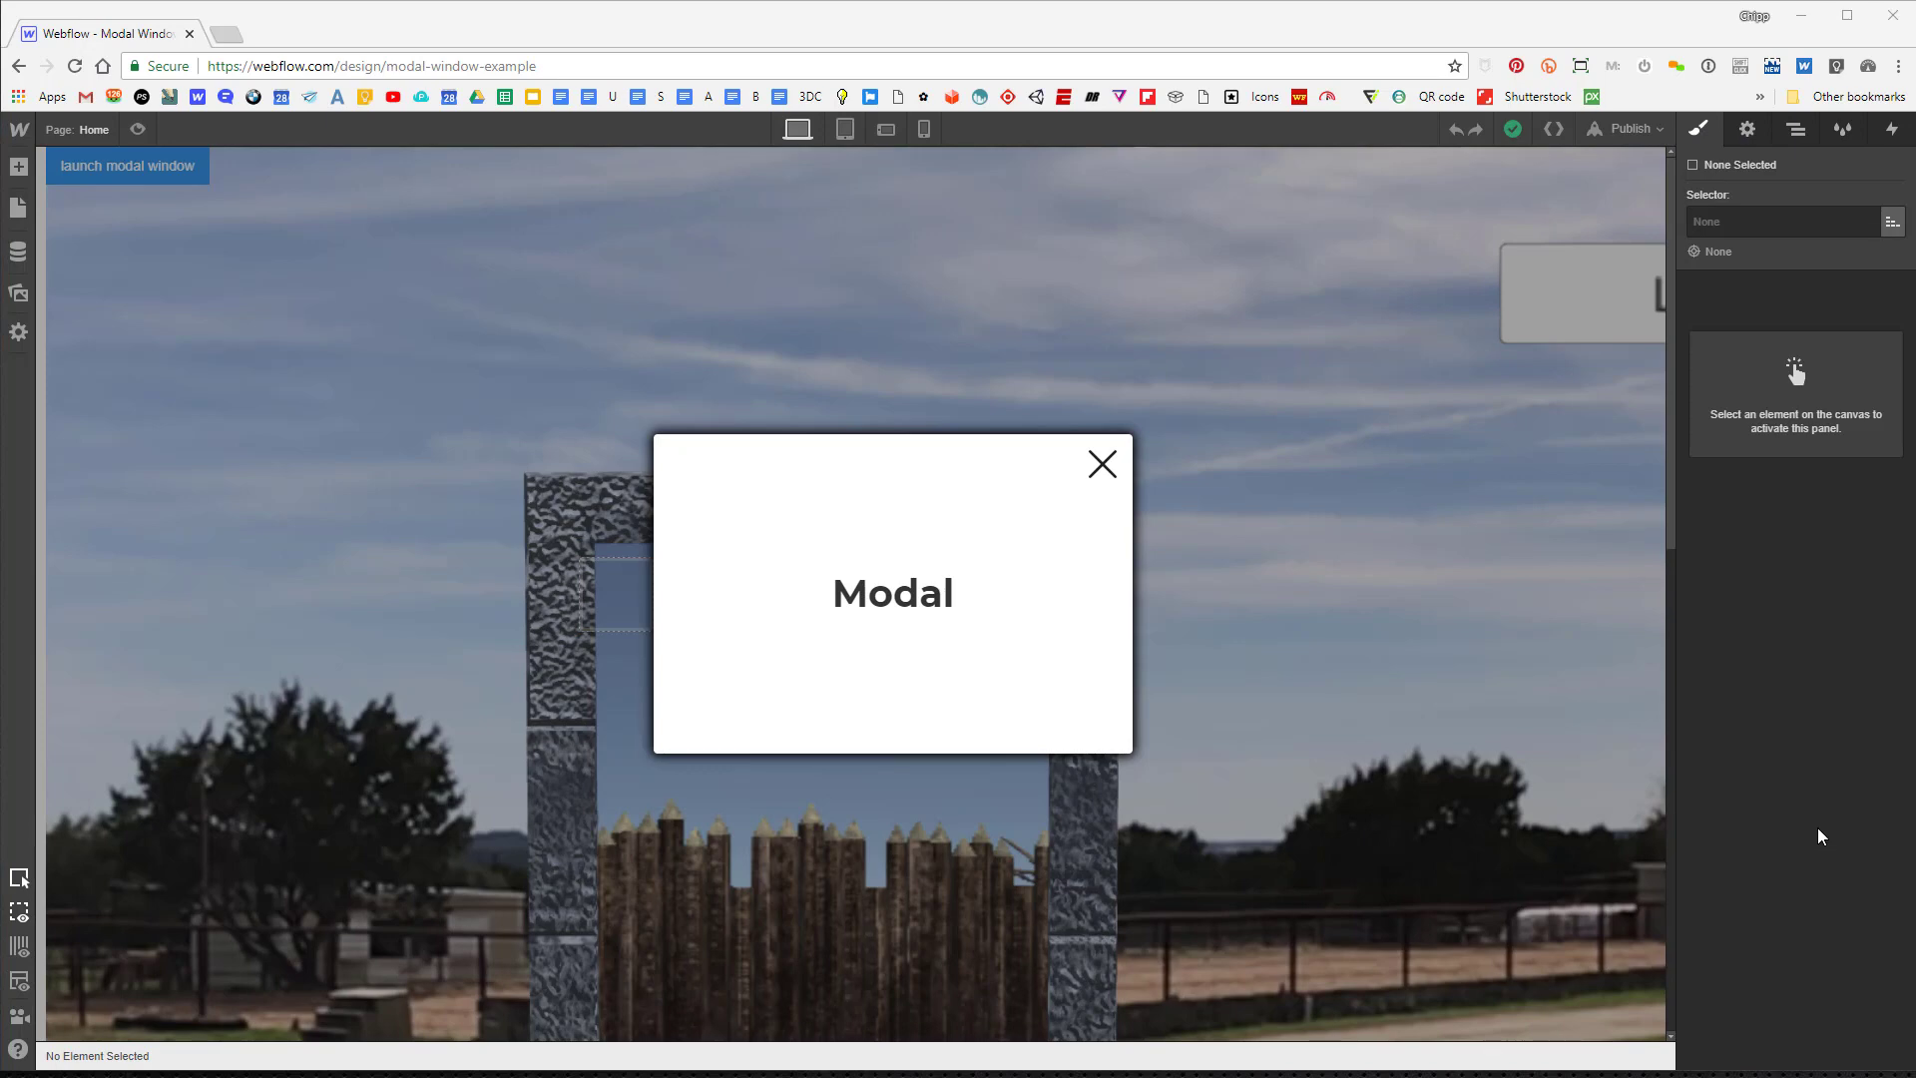
Set div-close-wrapper to fixed position with full cover, 0 px on all sides, and z-index 9000.
click(584, 605)
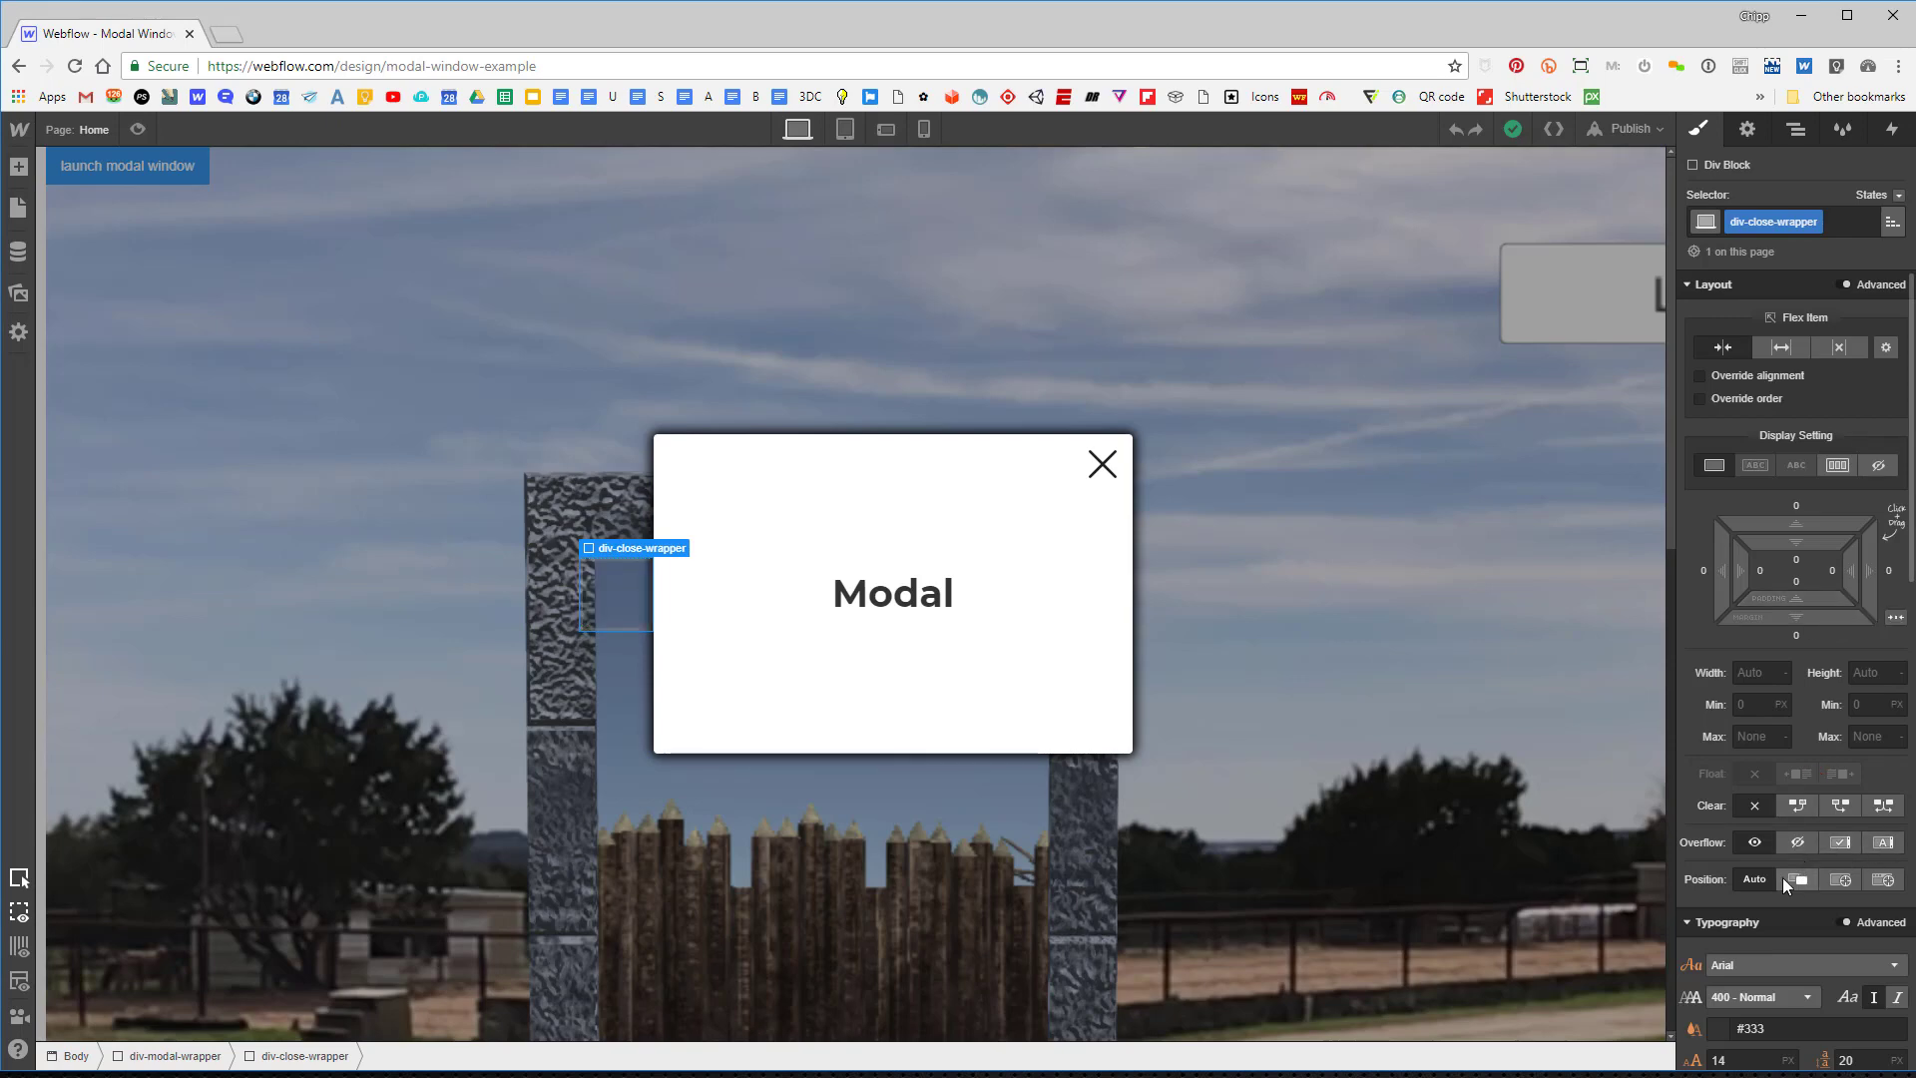
click(1885, 880)
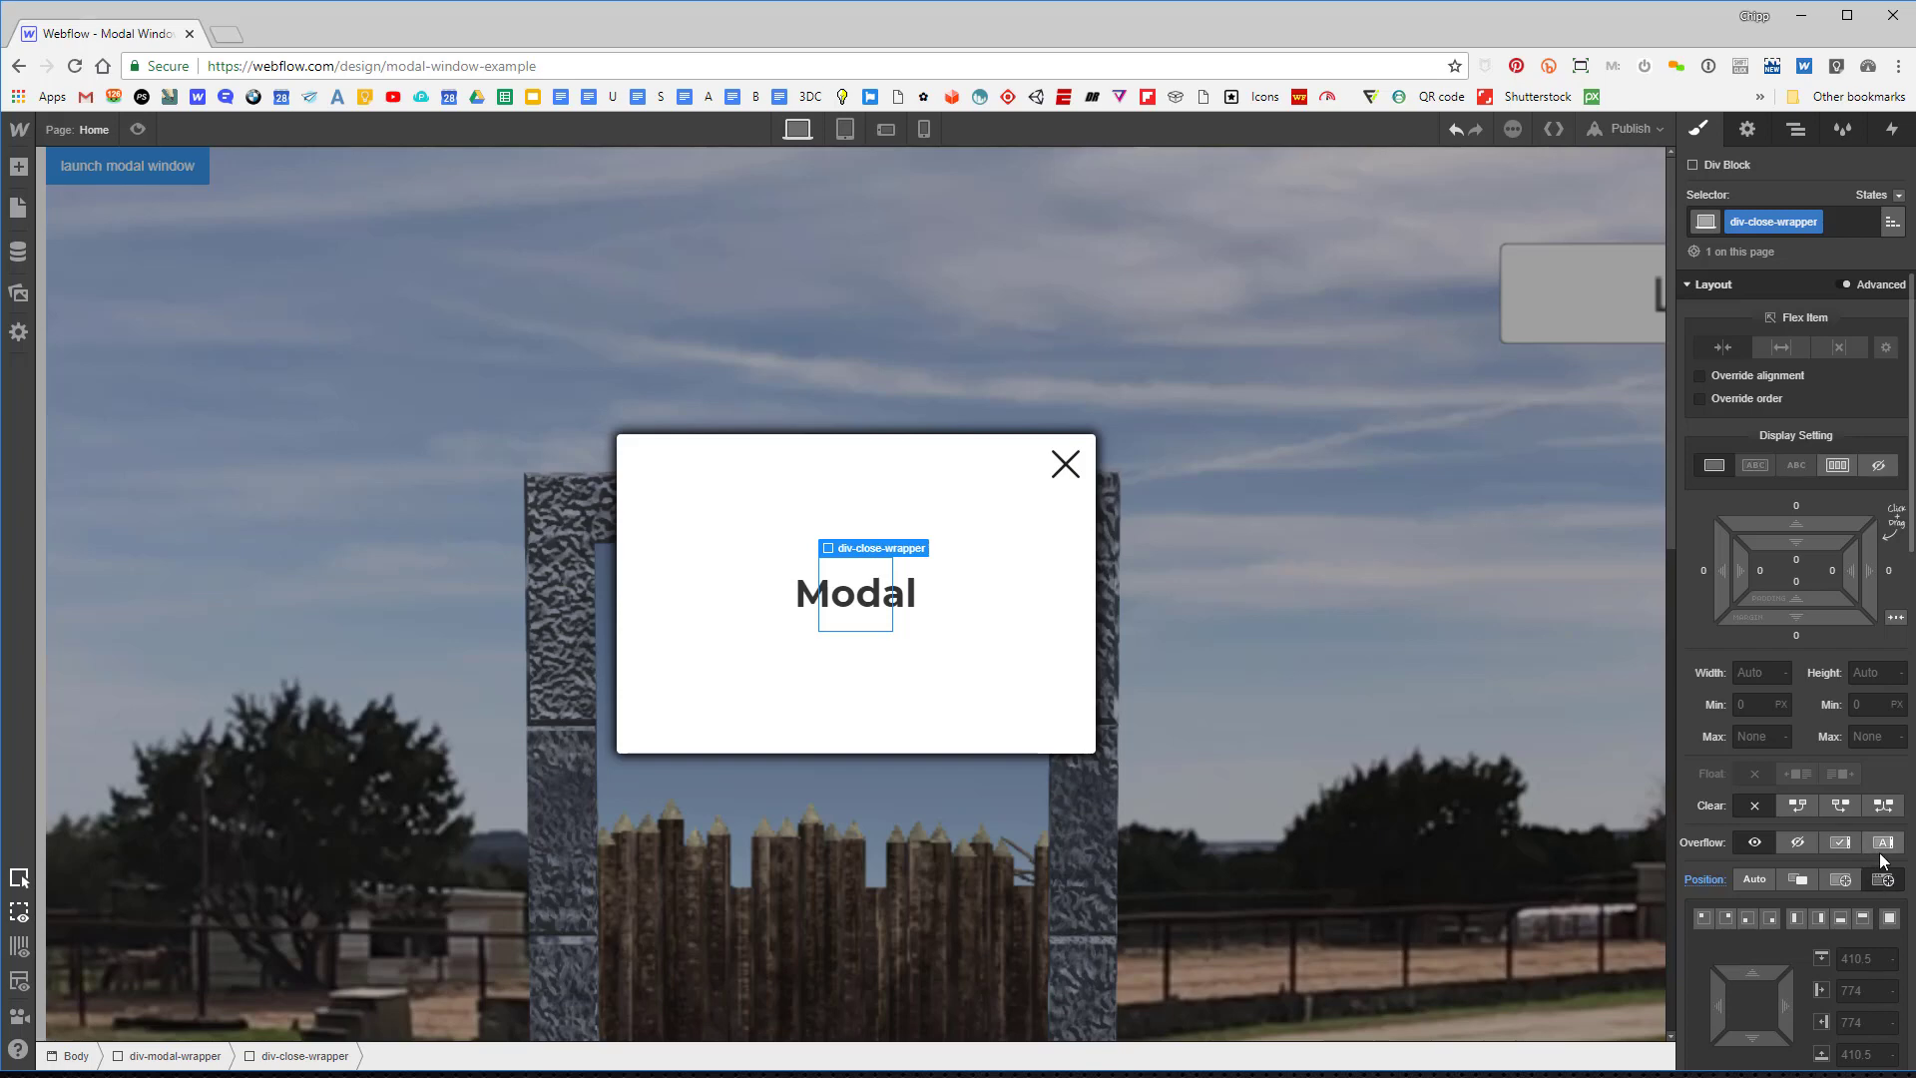
click(1888, 920)
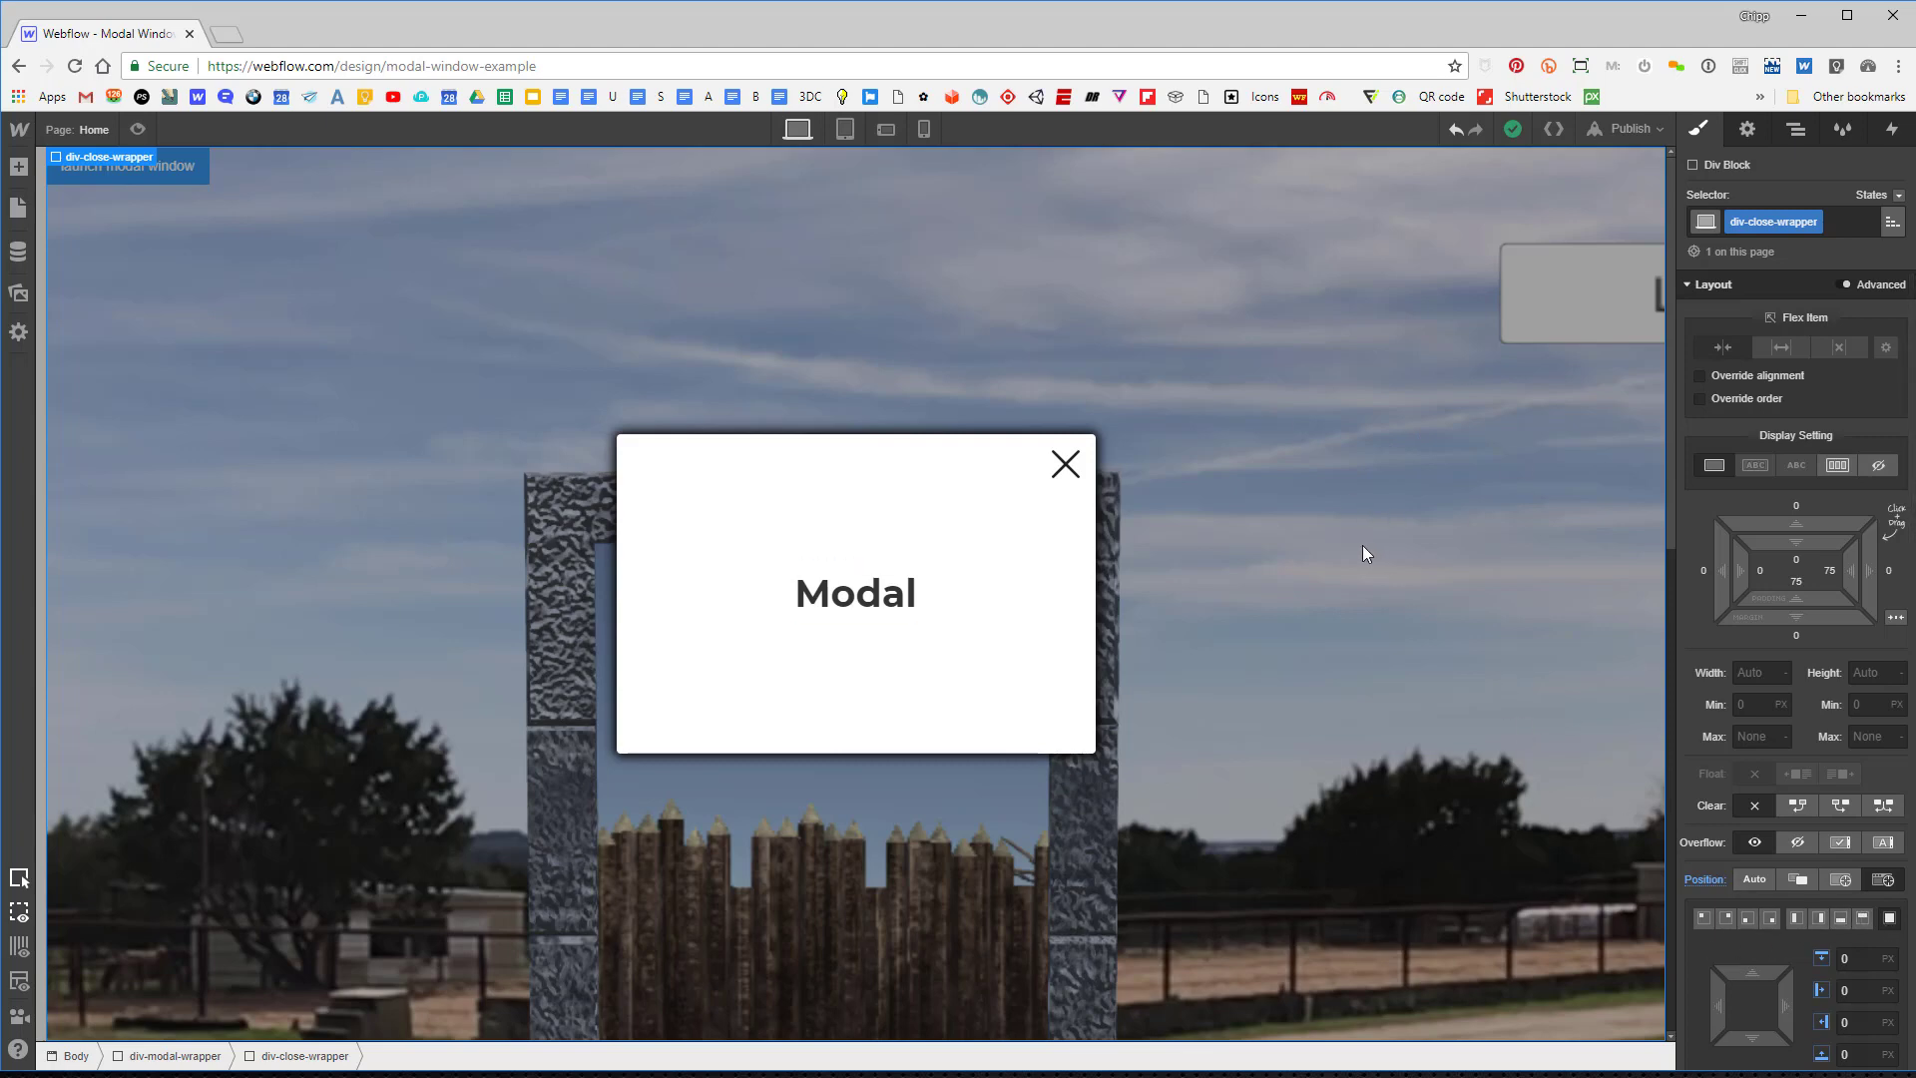
scroll(1763, 761, down, 3)
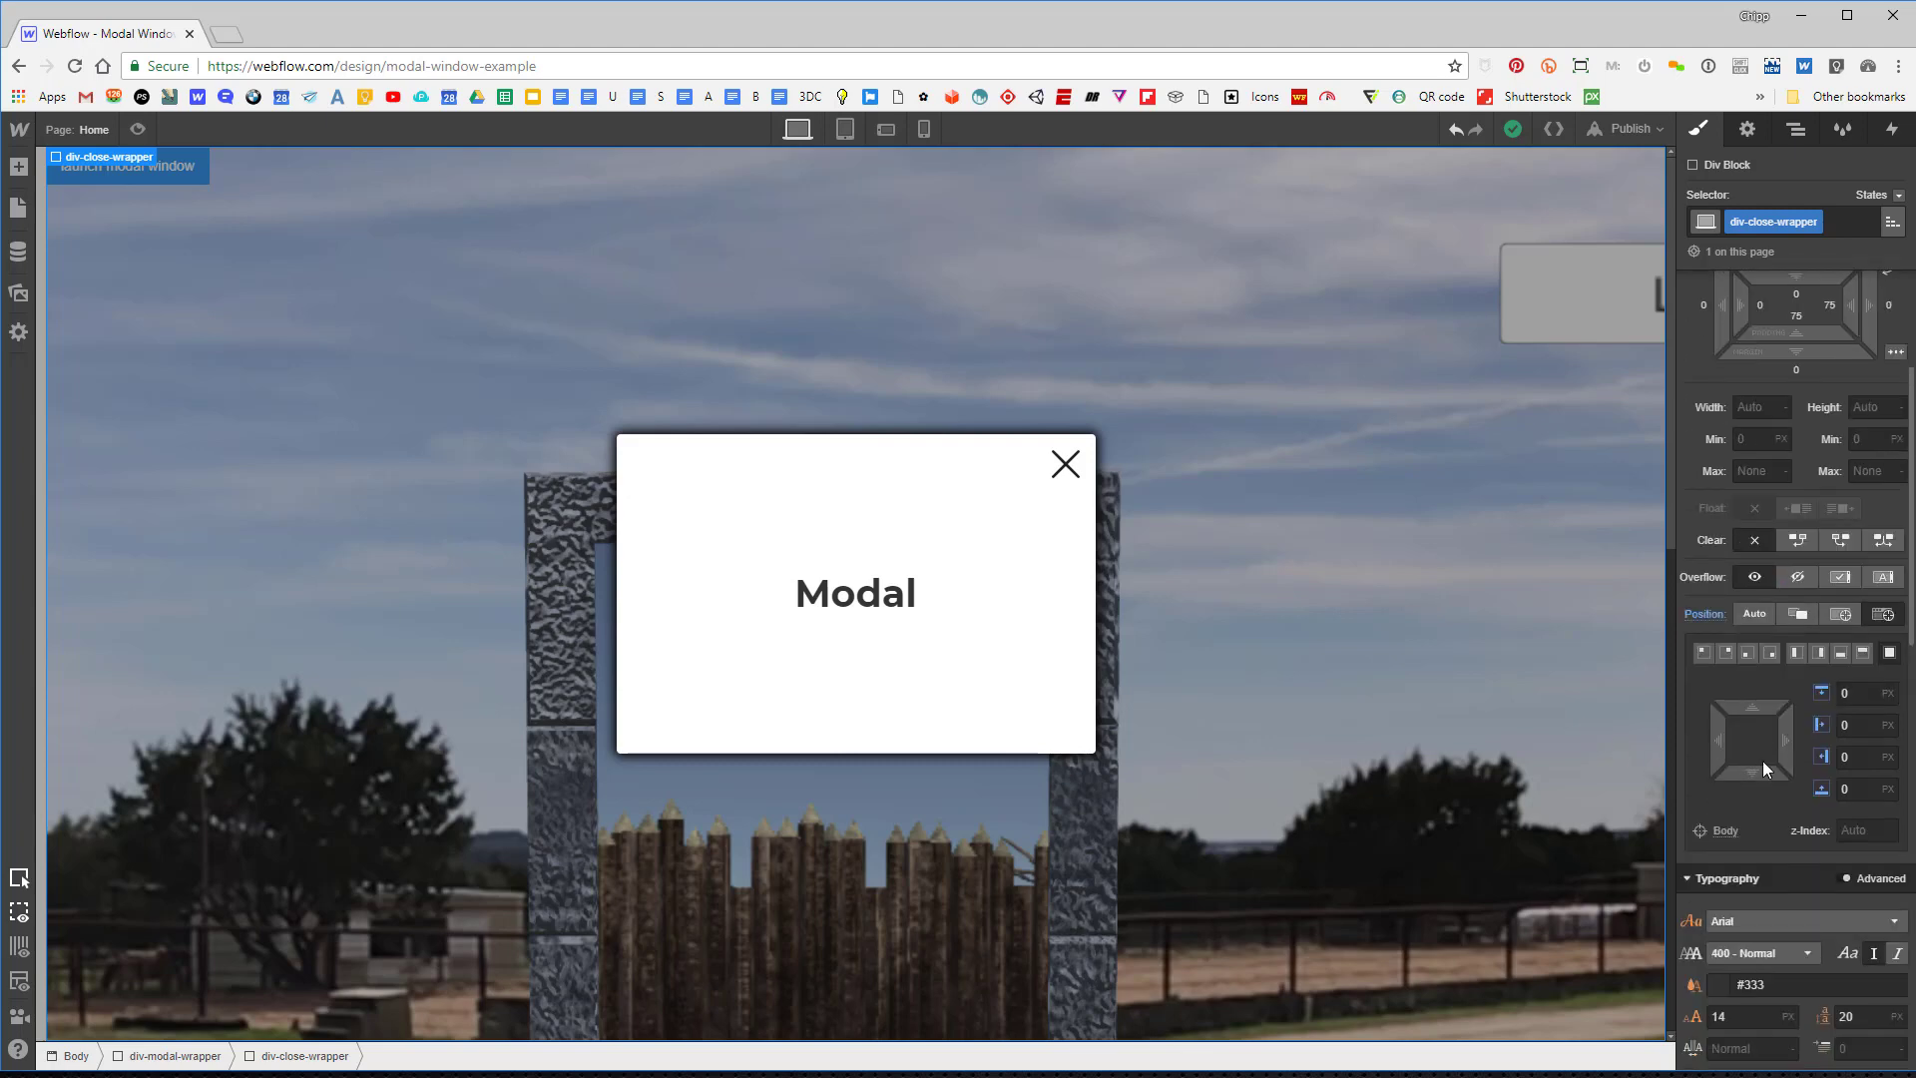
click(1862, 829)
text(9000)
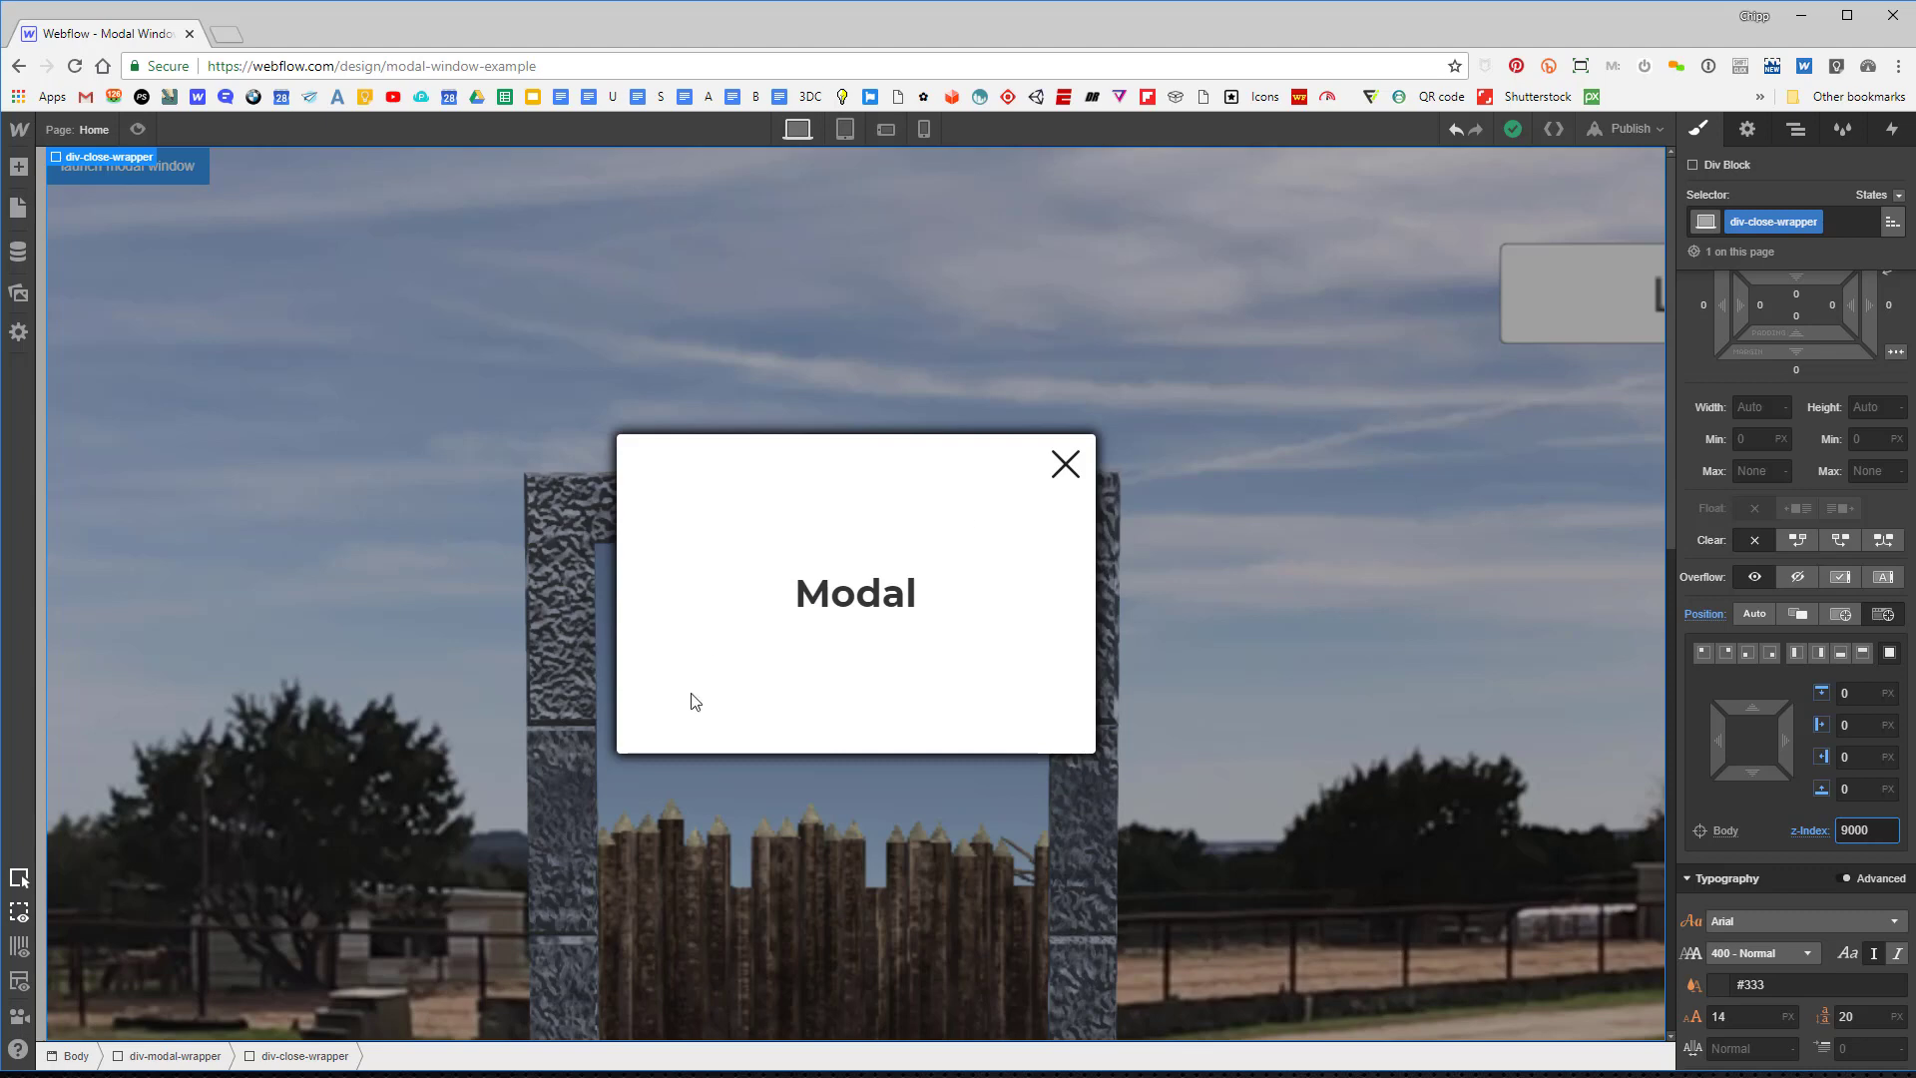
Reorder the contents of div-modal-wrapper so that div-close-wrapper sits below div-modal-wd.
key(Return)
click(1803, 134)
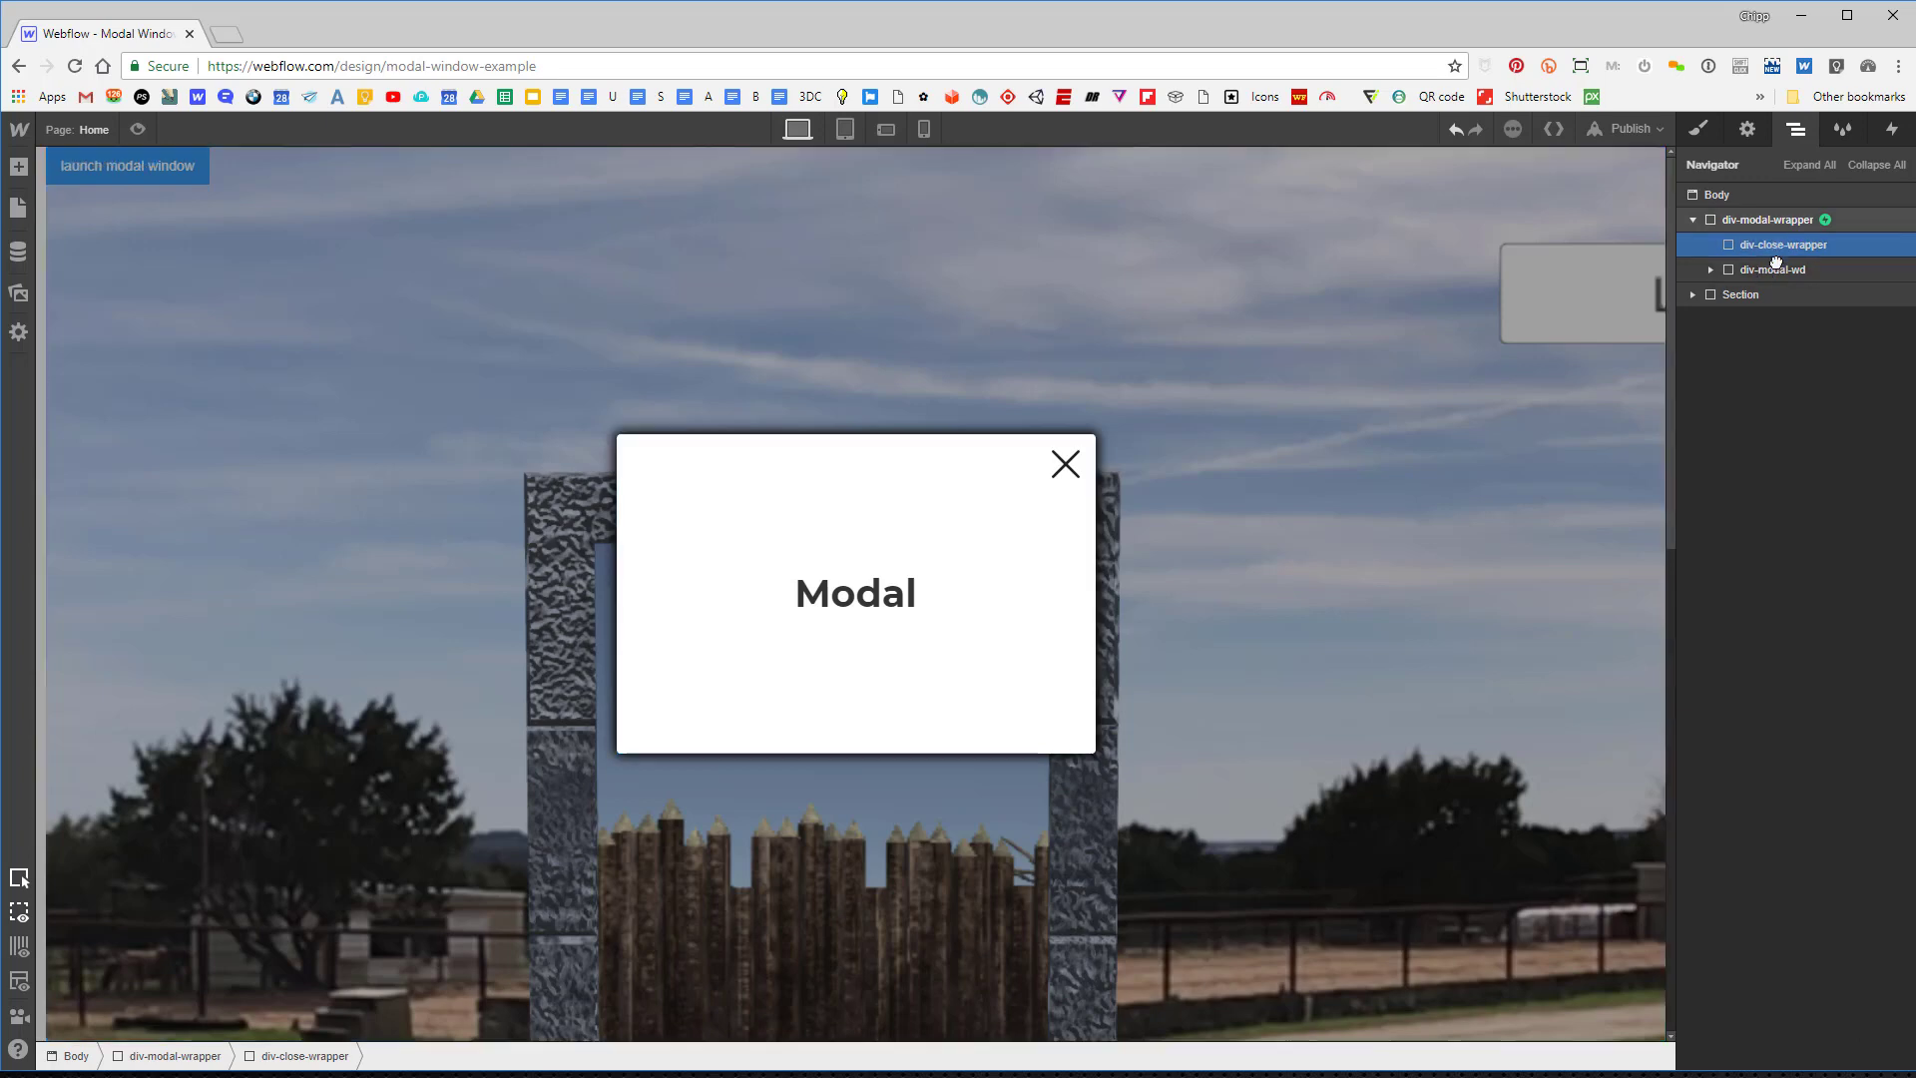
drag(1773, 243, 1783, 261)
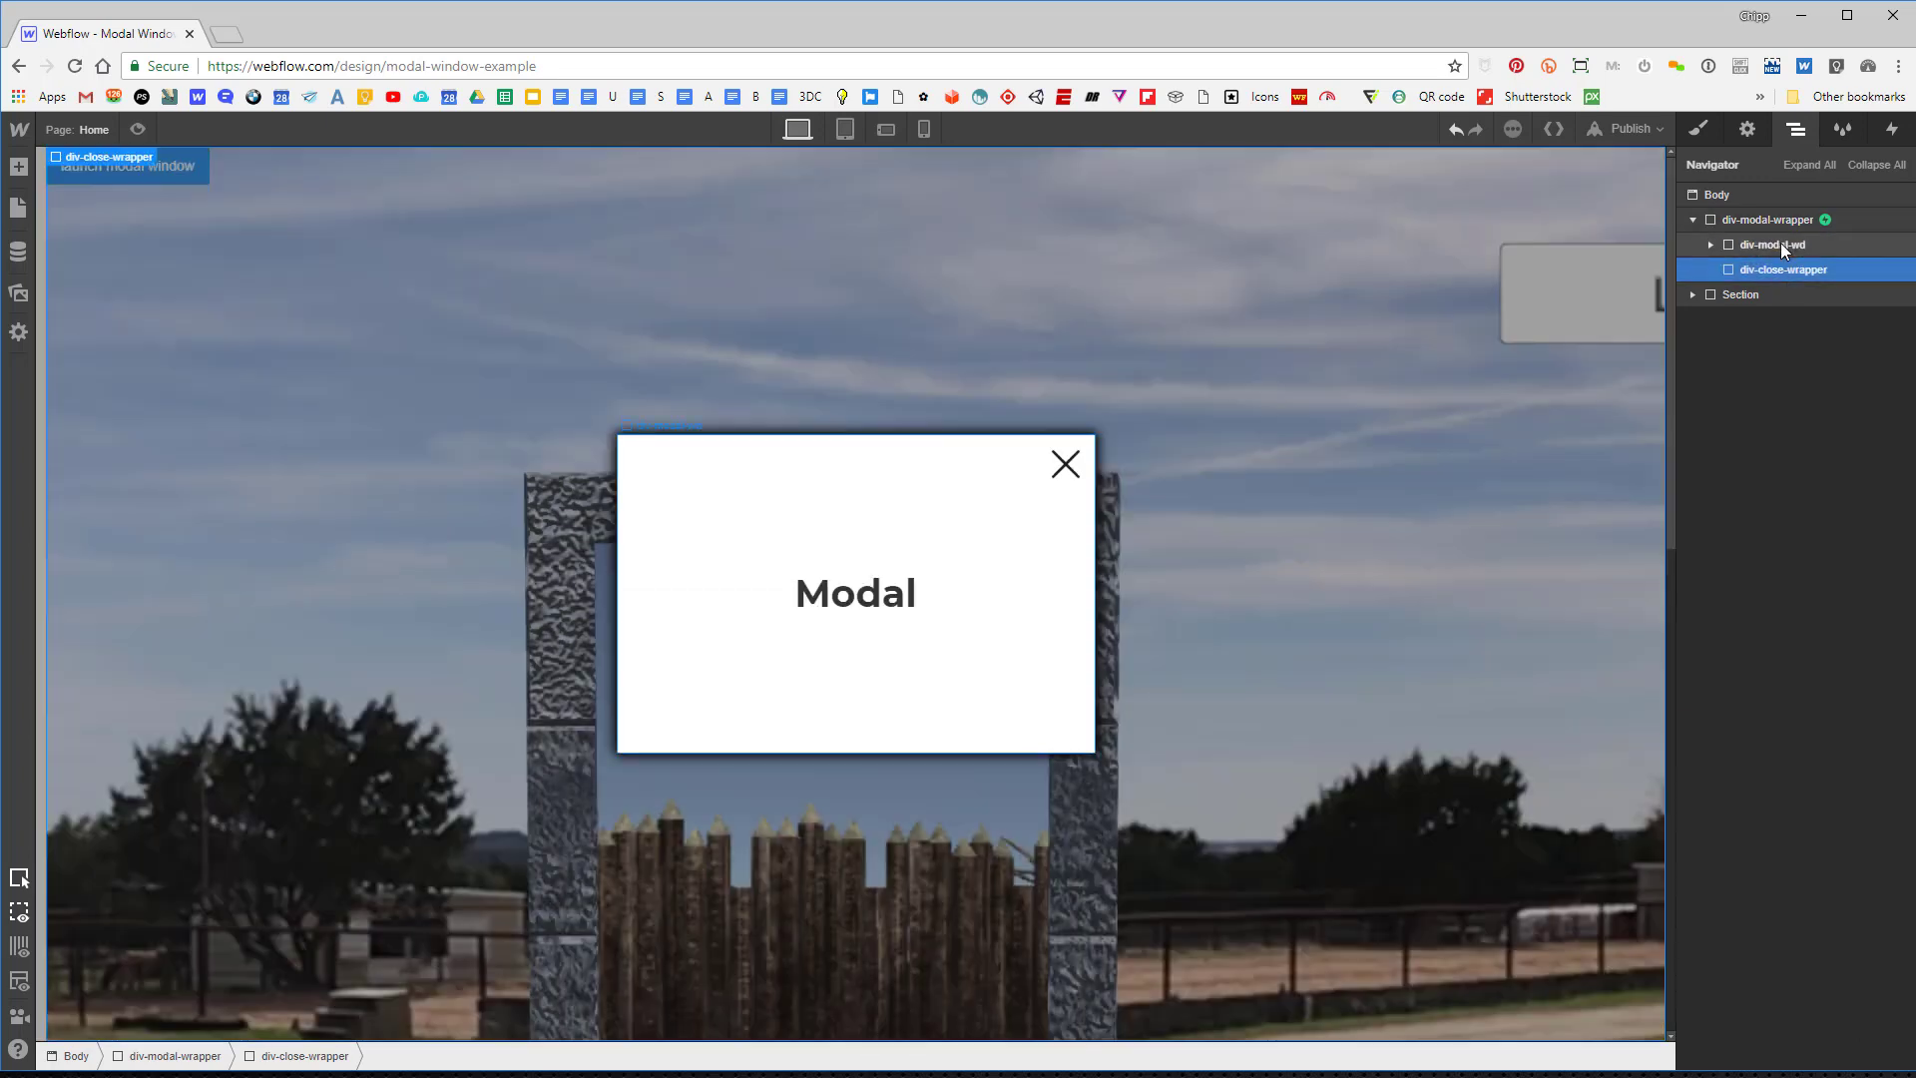
click(1780, 243)
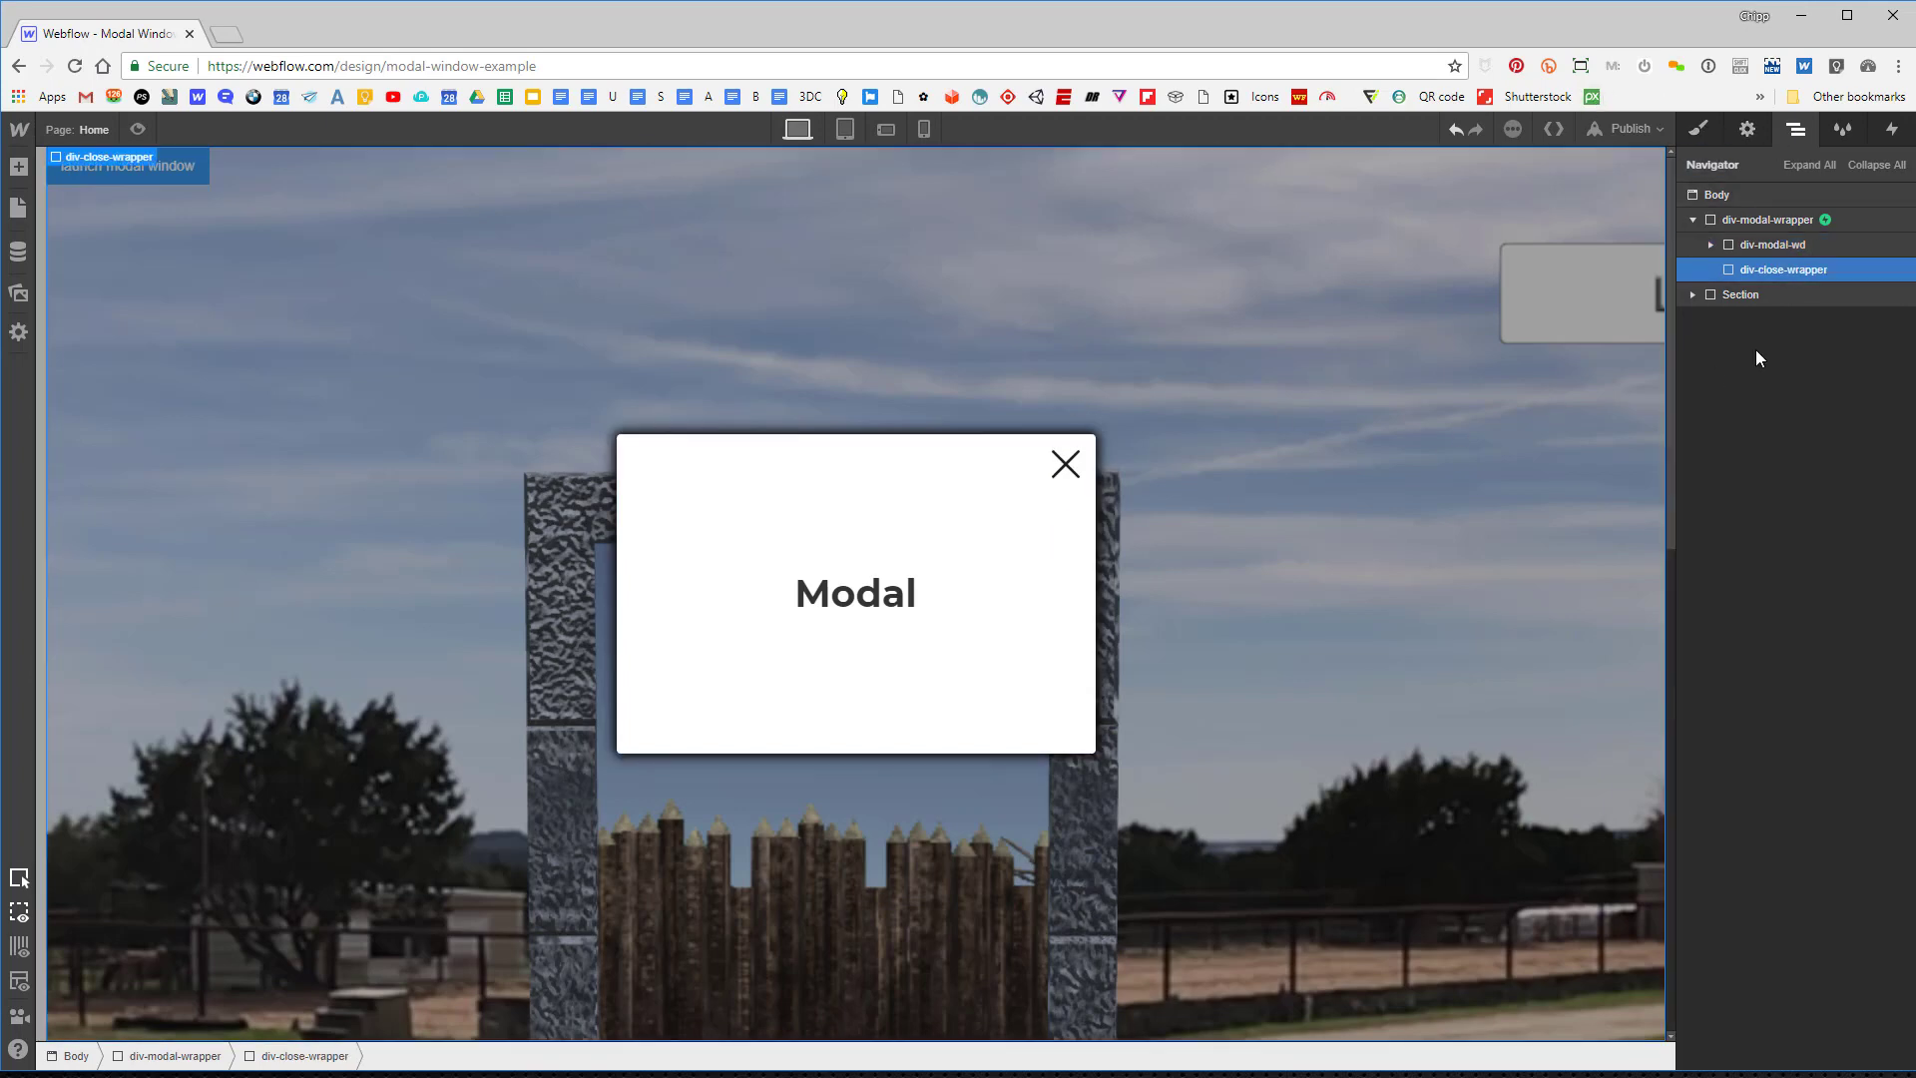
click(1787, 266)
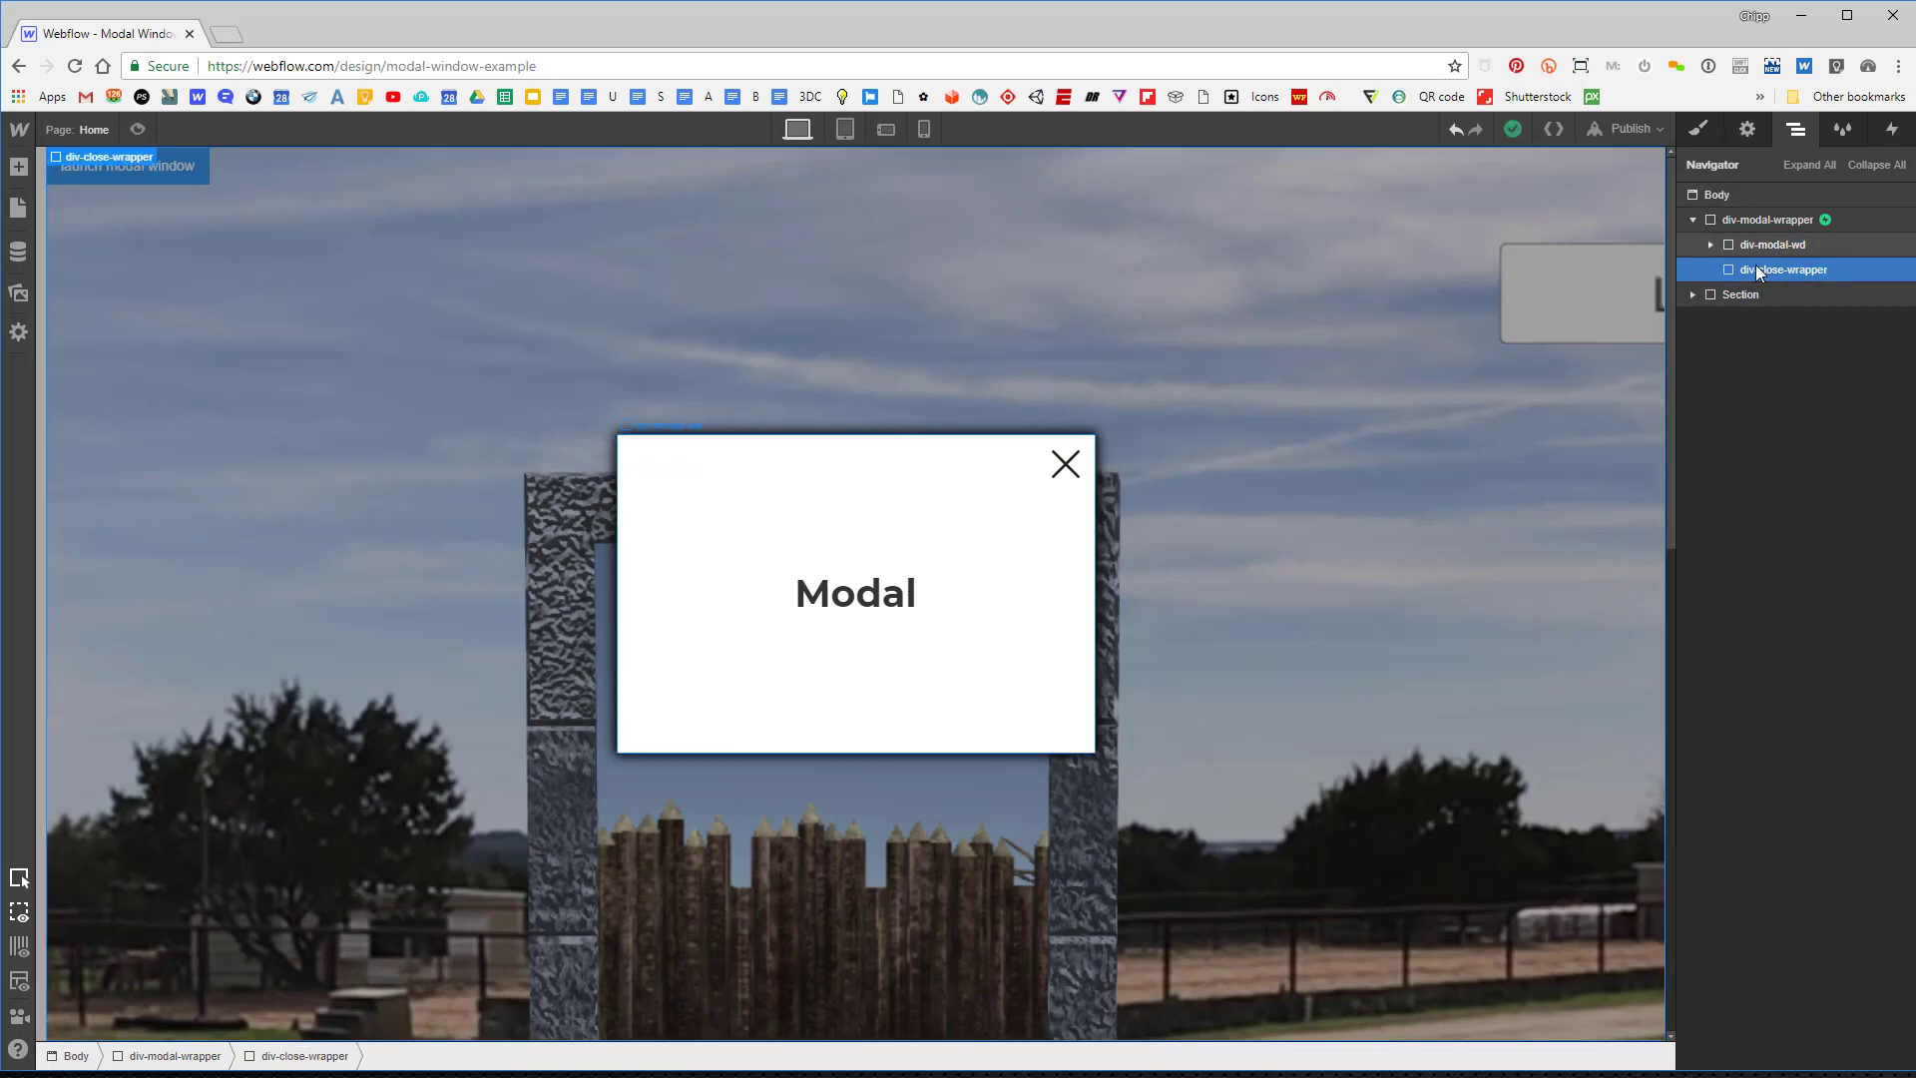
Set the z-index of div-modal-wd to 9900.
click(1771, 247)
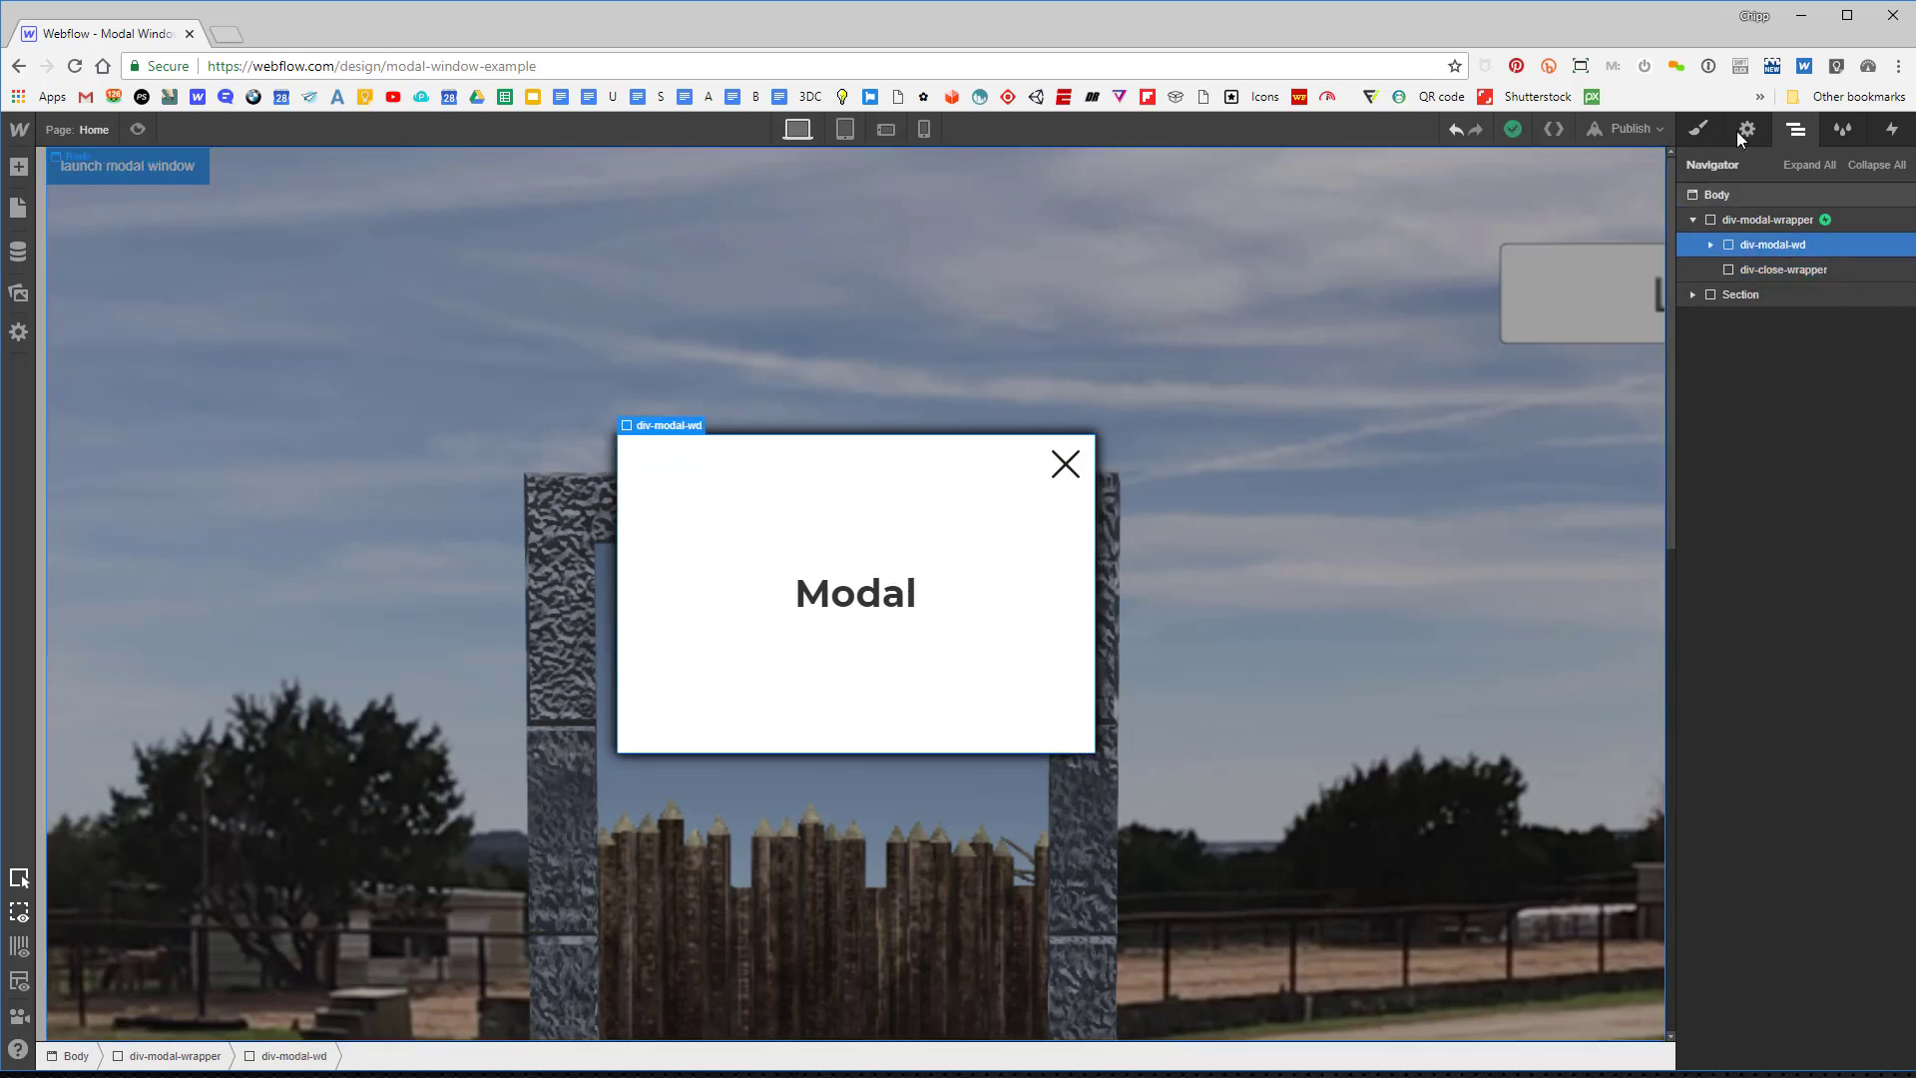
click(1700, 130)
scroll(1795, 662, down, 3)
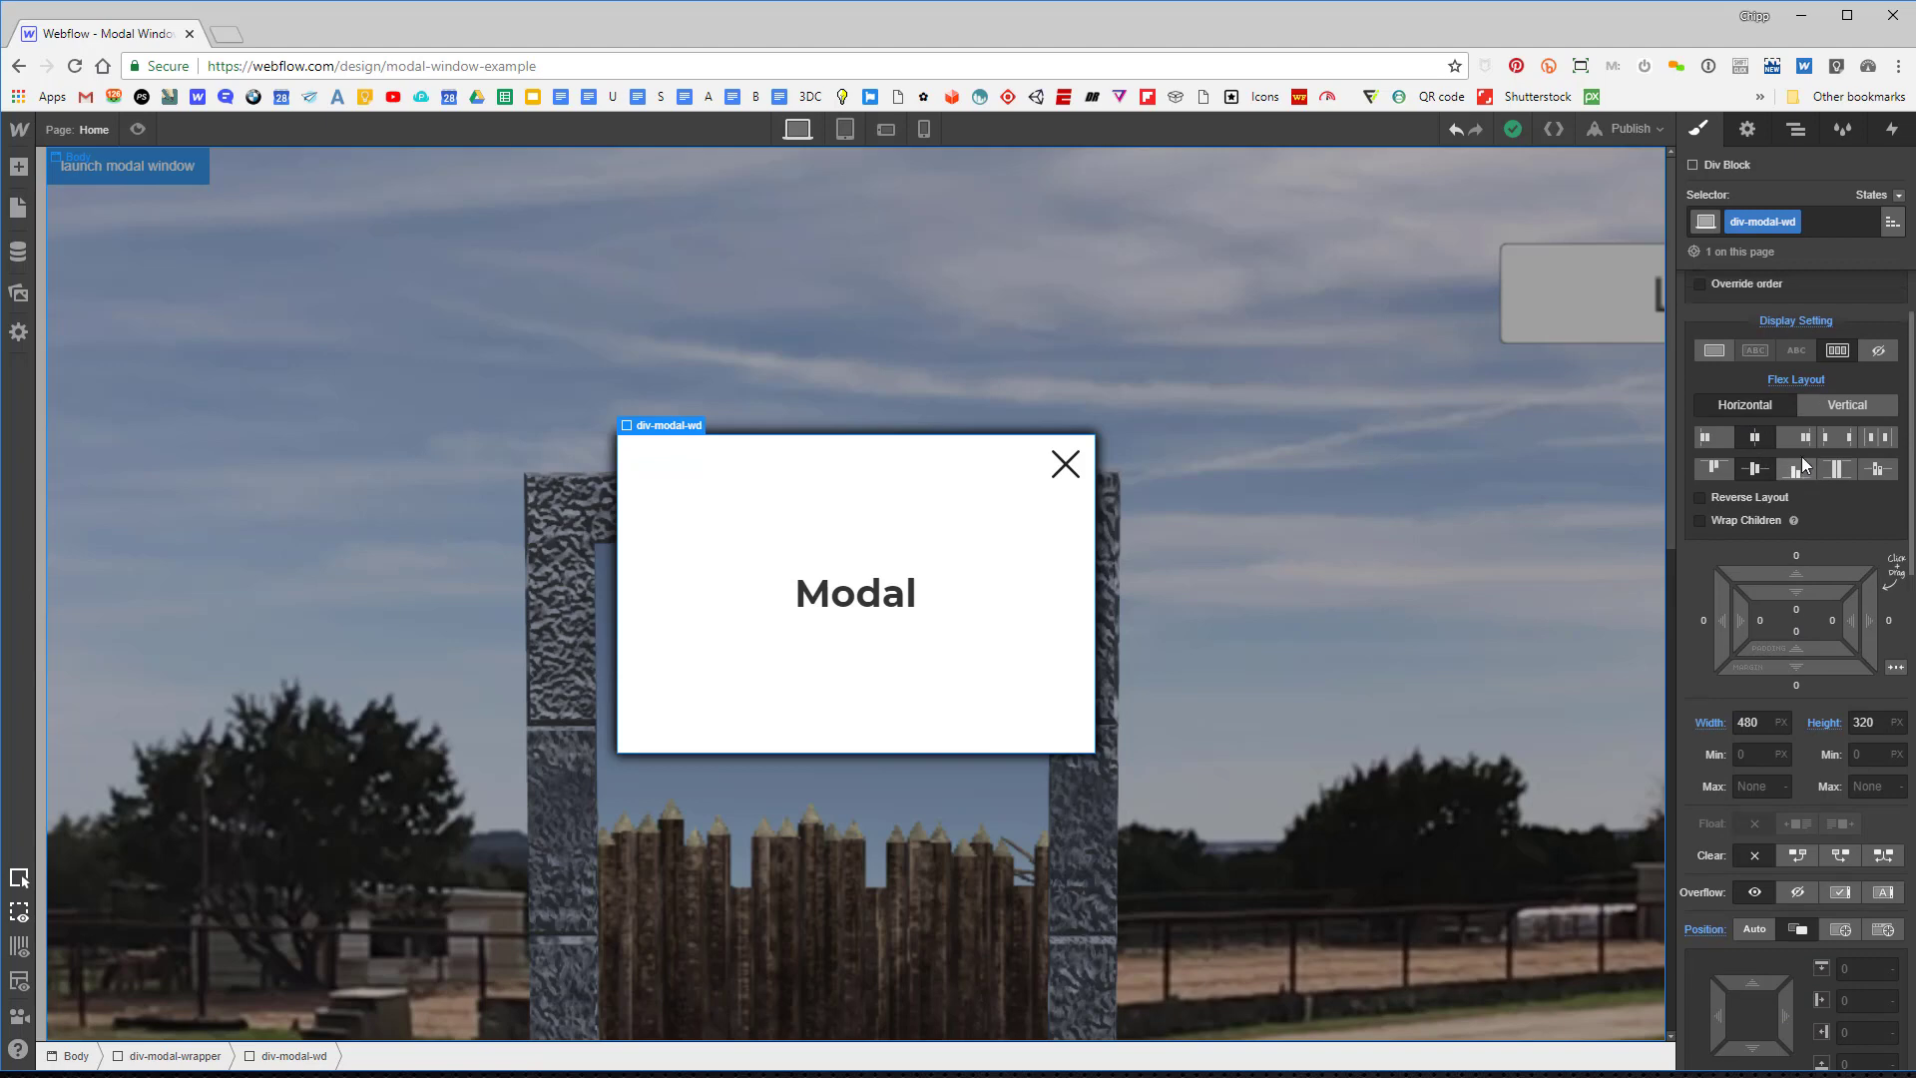
scroll(1799, 444, down, 2)
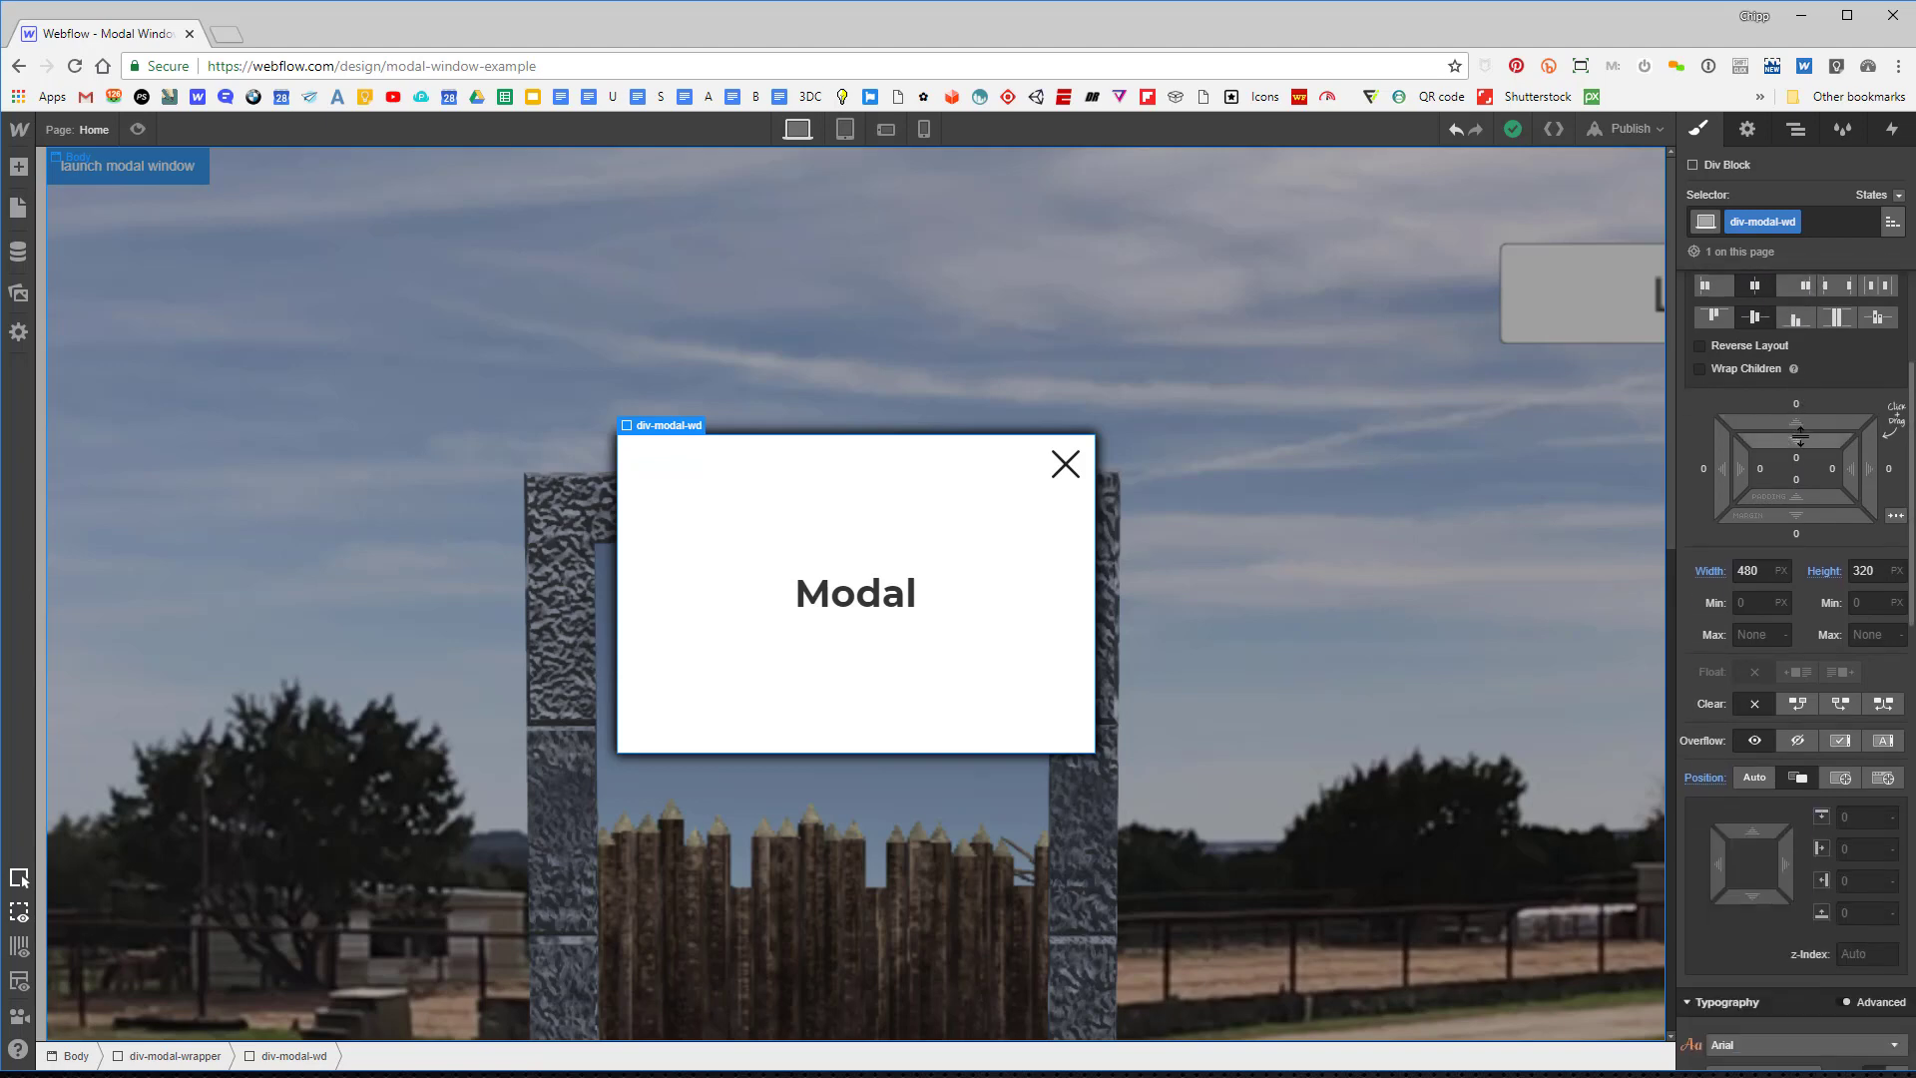
scroll(1795, 698, down, 1)
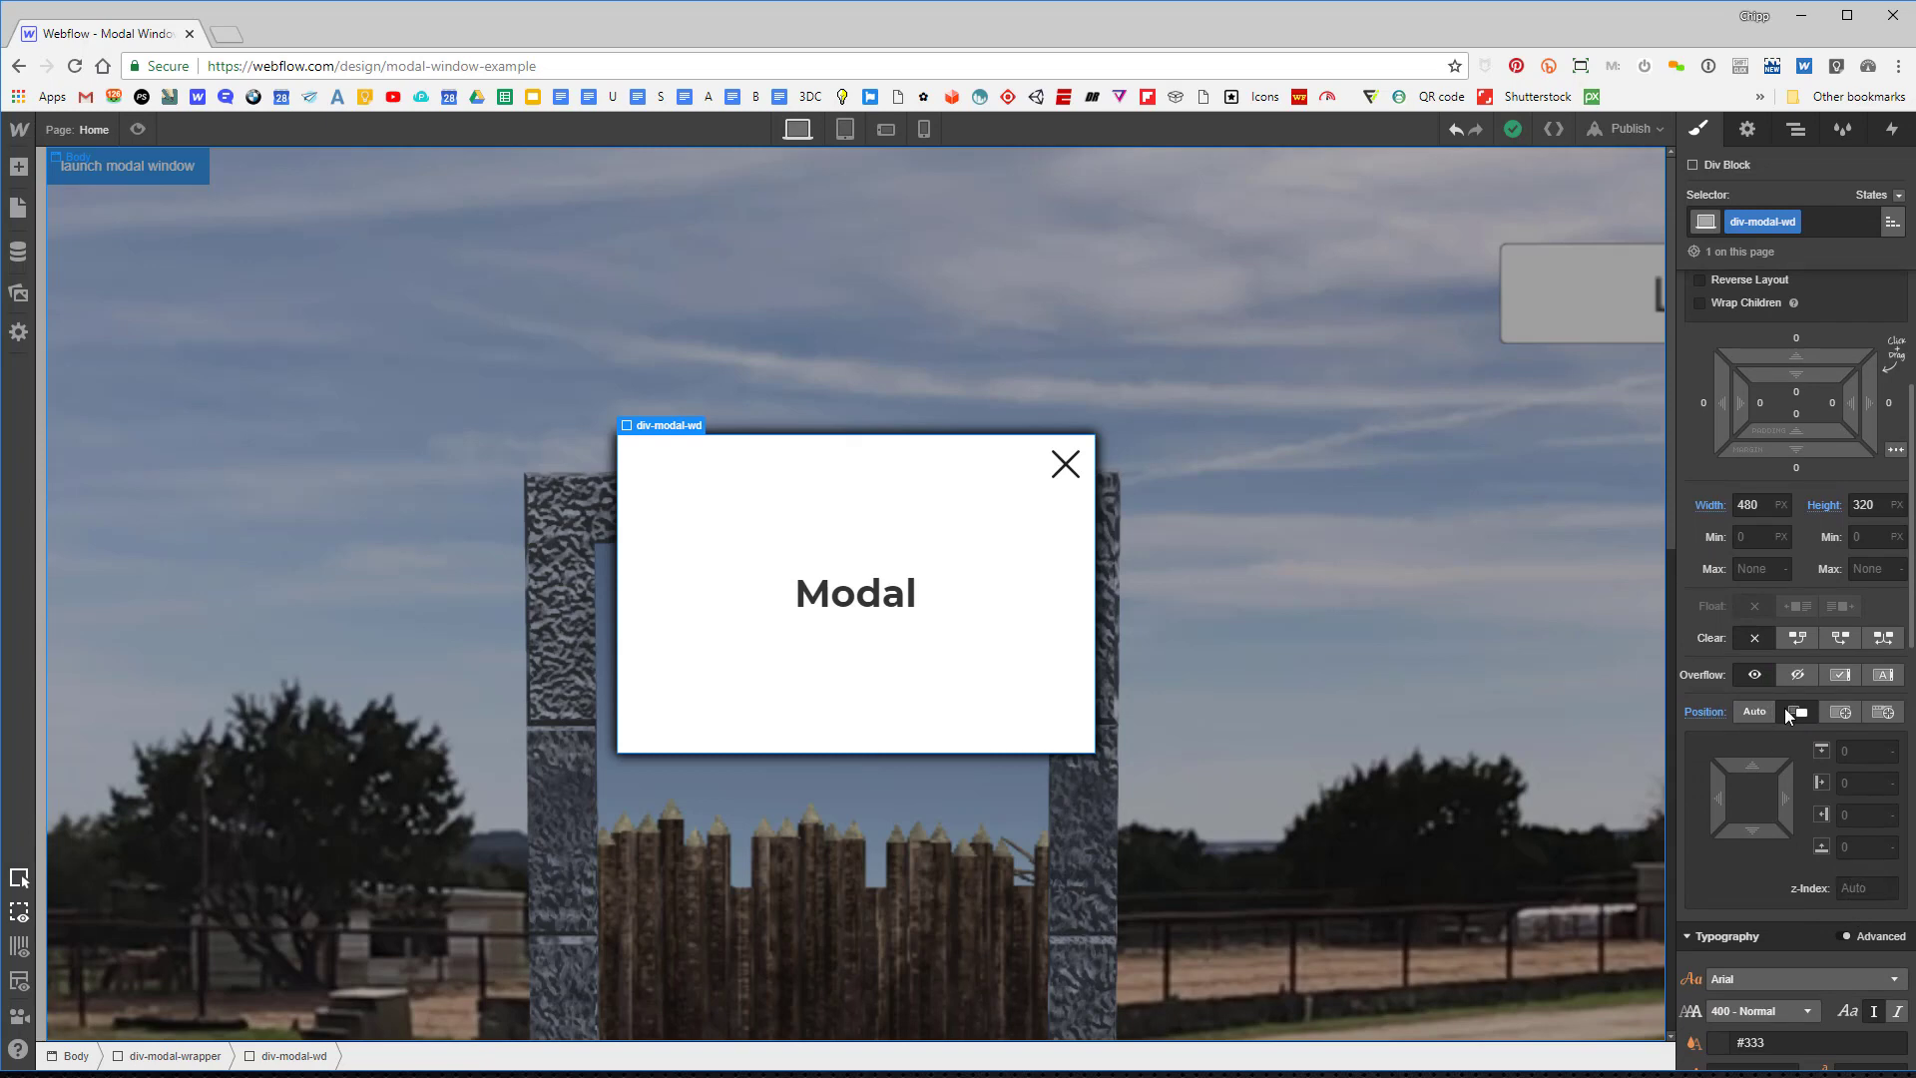
click(1876, 888)
text(9900)
key(Return)
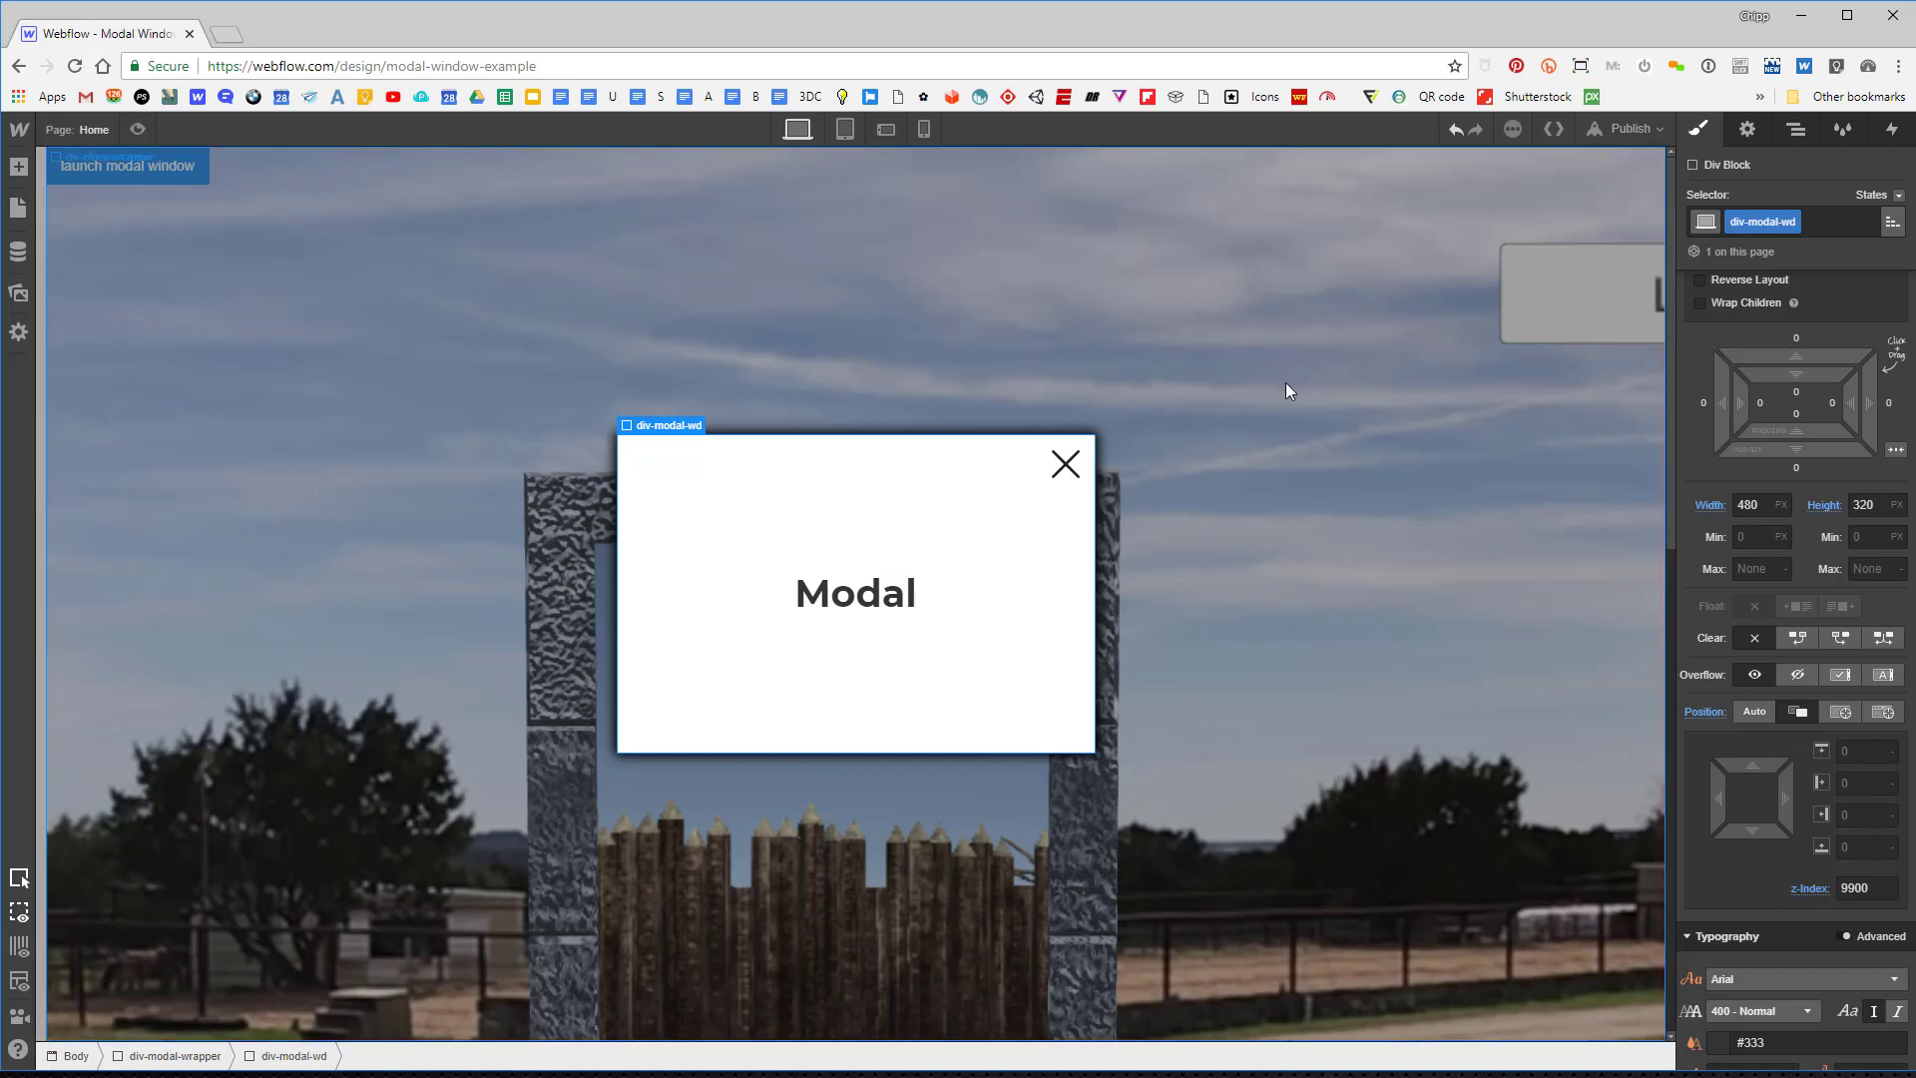
Delete the Mouse Click (Tap) trigger that runs CLOSE MODAL from div-modal-wrapper.
click(1795, 129)
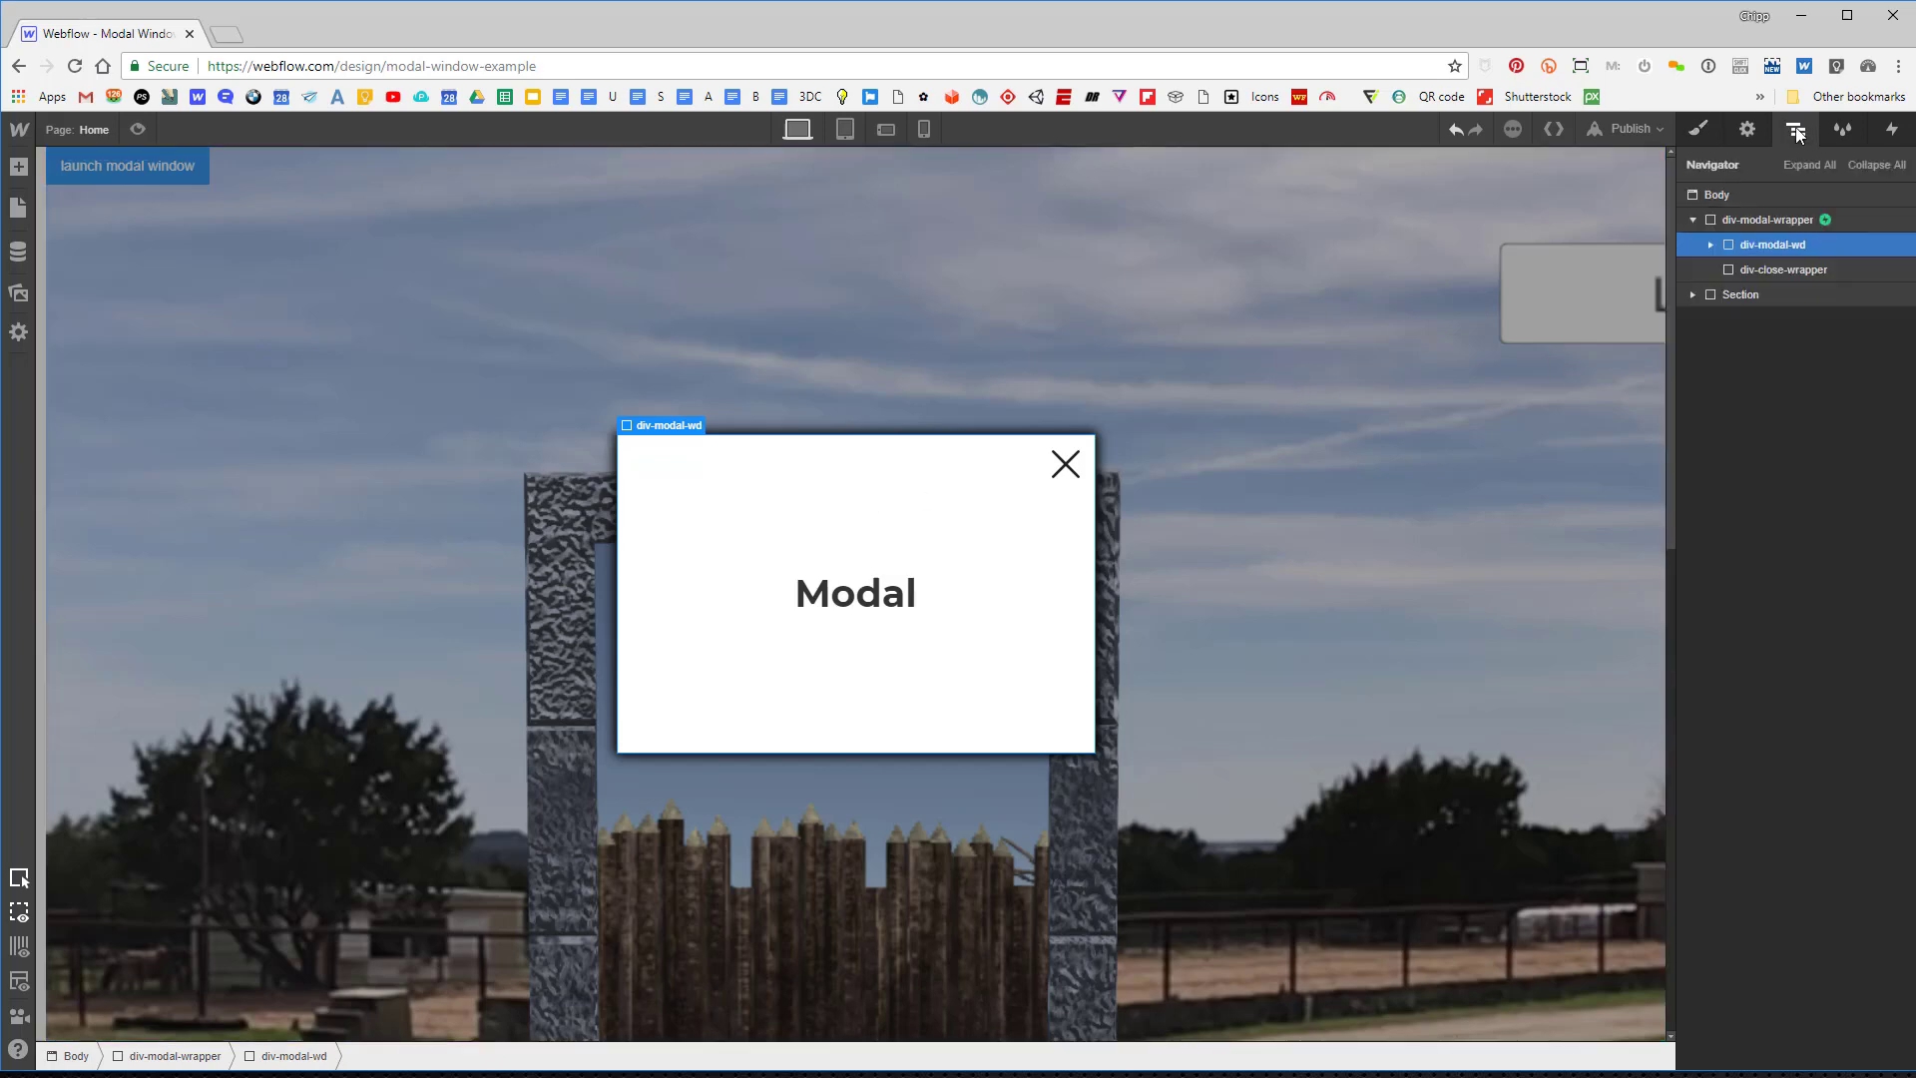
click(1765, 270)
click(1797, 220)
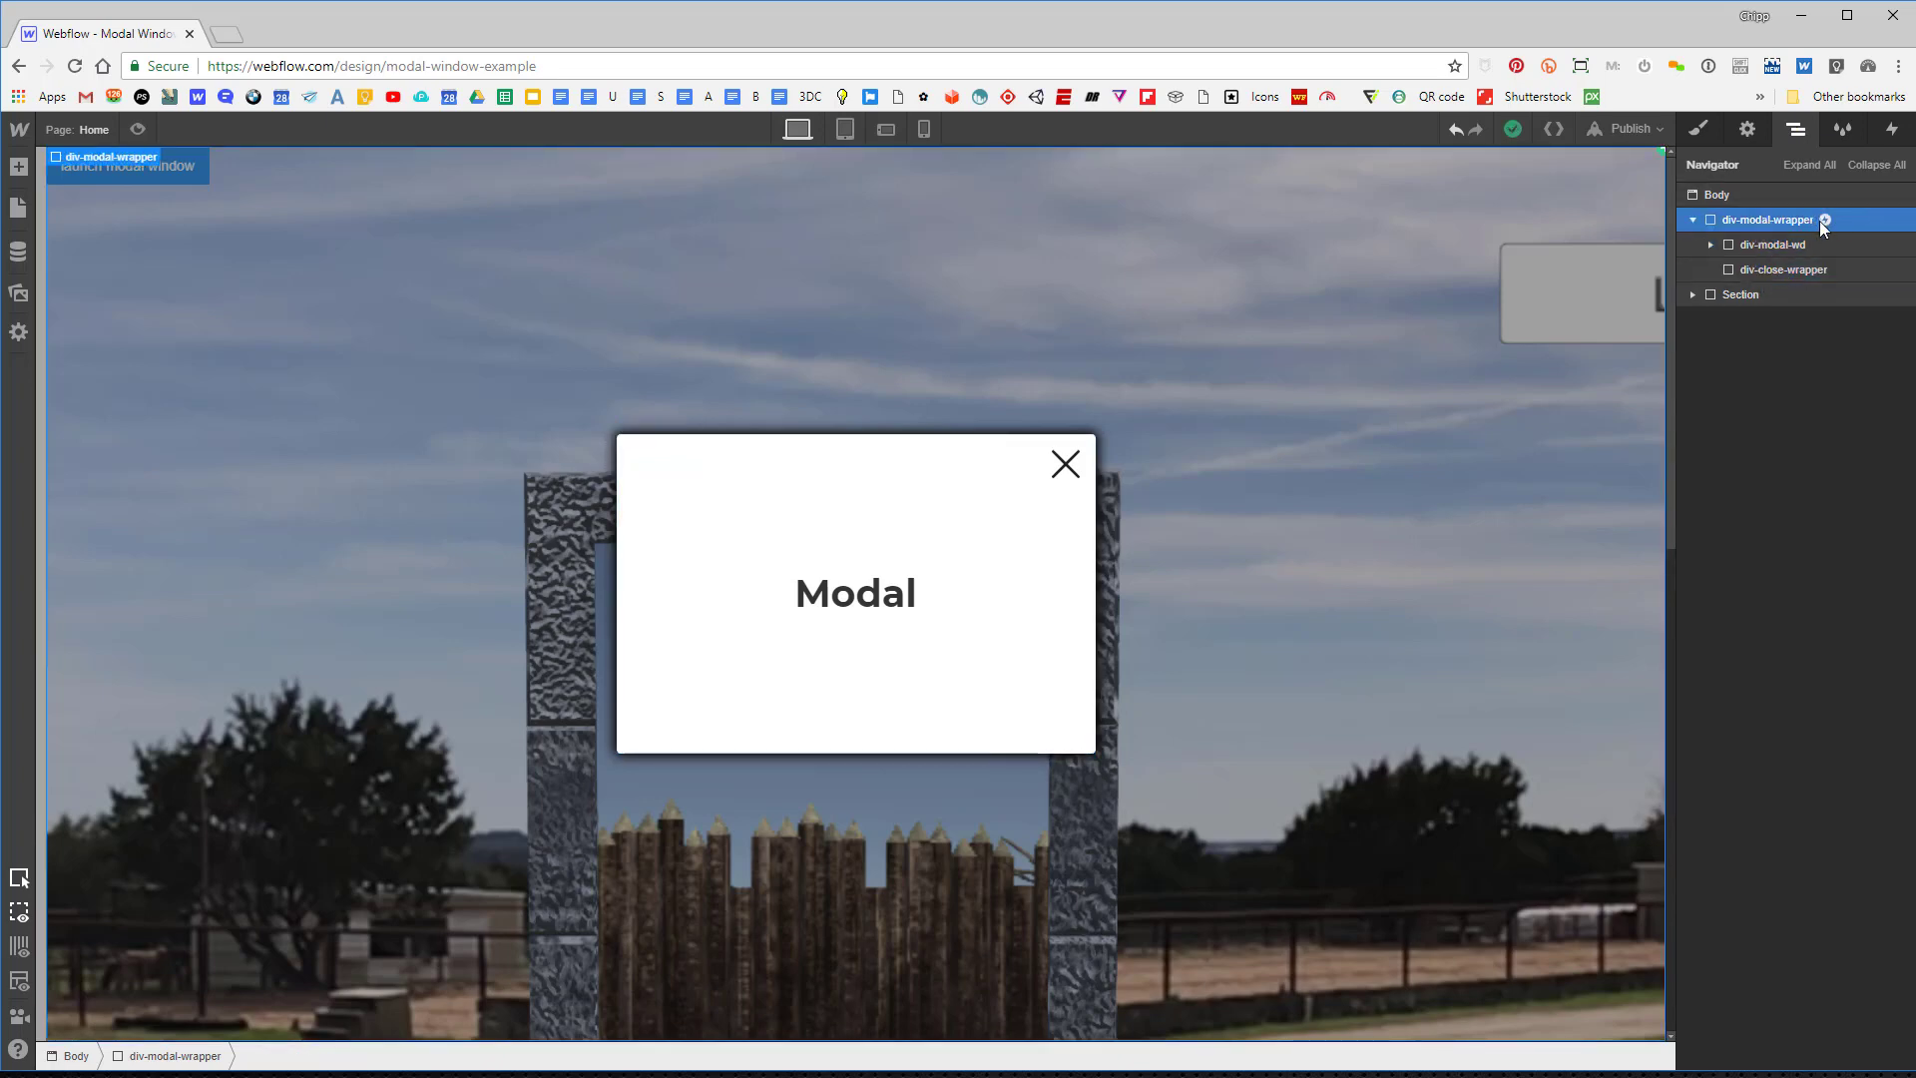
click(1892, 129)
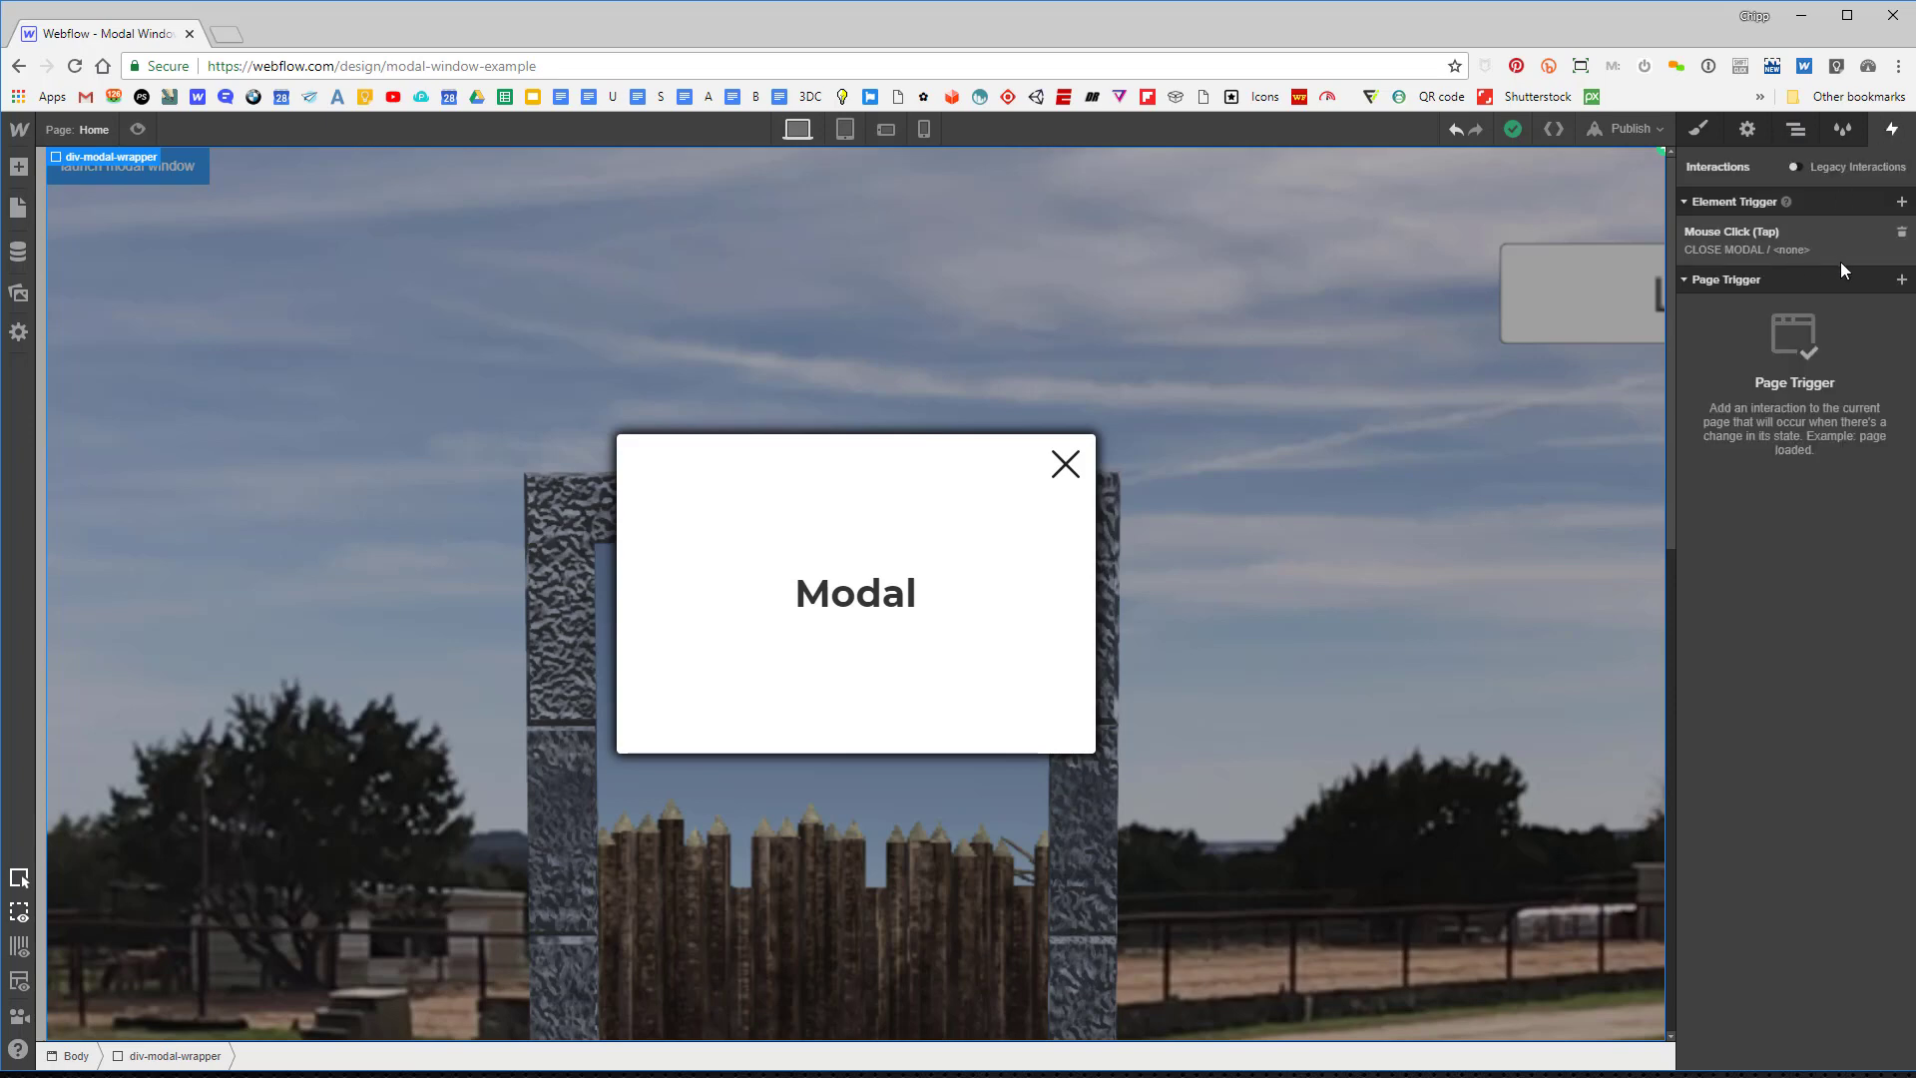
click(1903, 236)
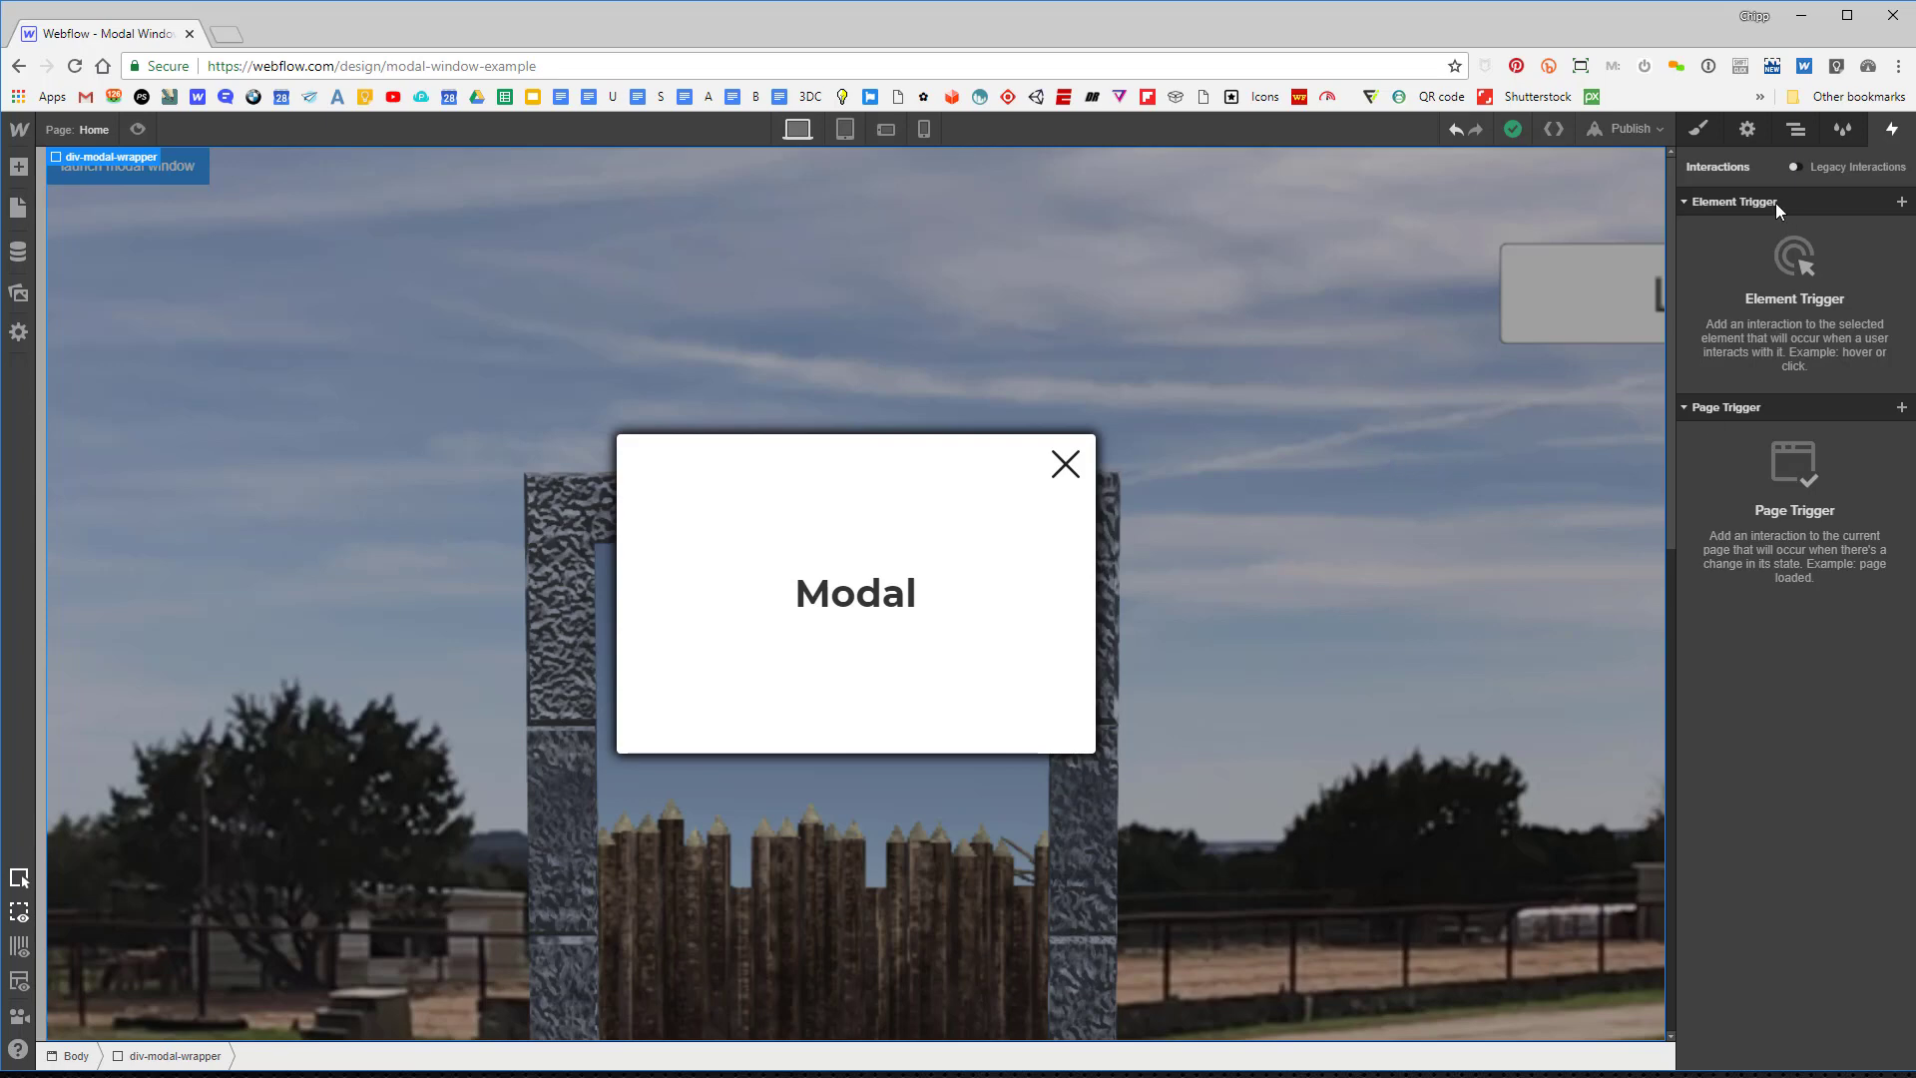
Add a Mouse Click (Tap) trigger to div-close-wrapper that starts the CLOSE MODAL animation on the first click.
click(1332, 481)
click(1903, 201)
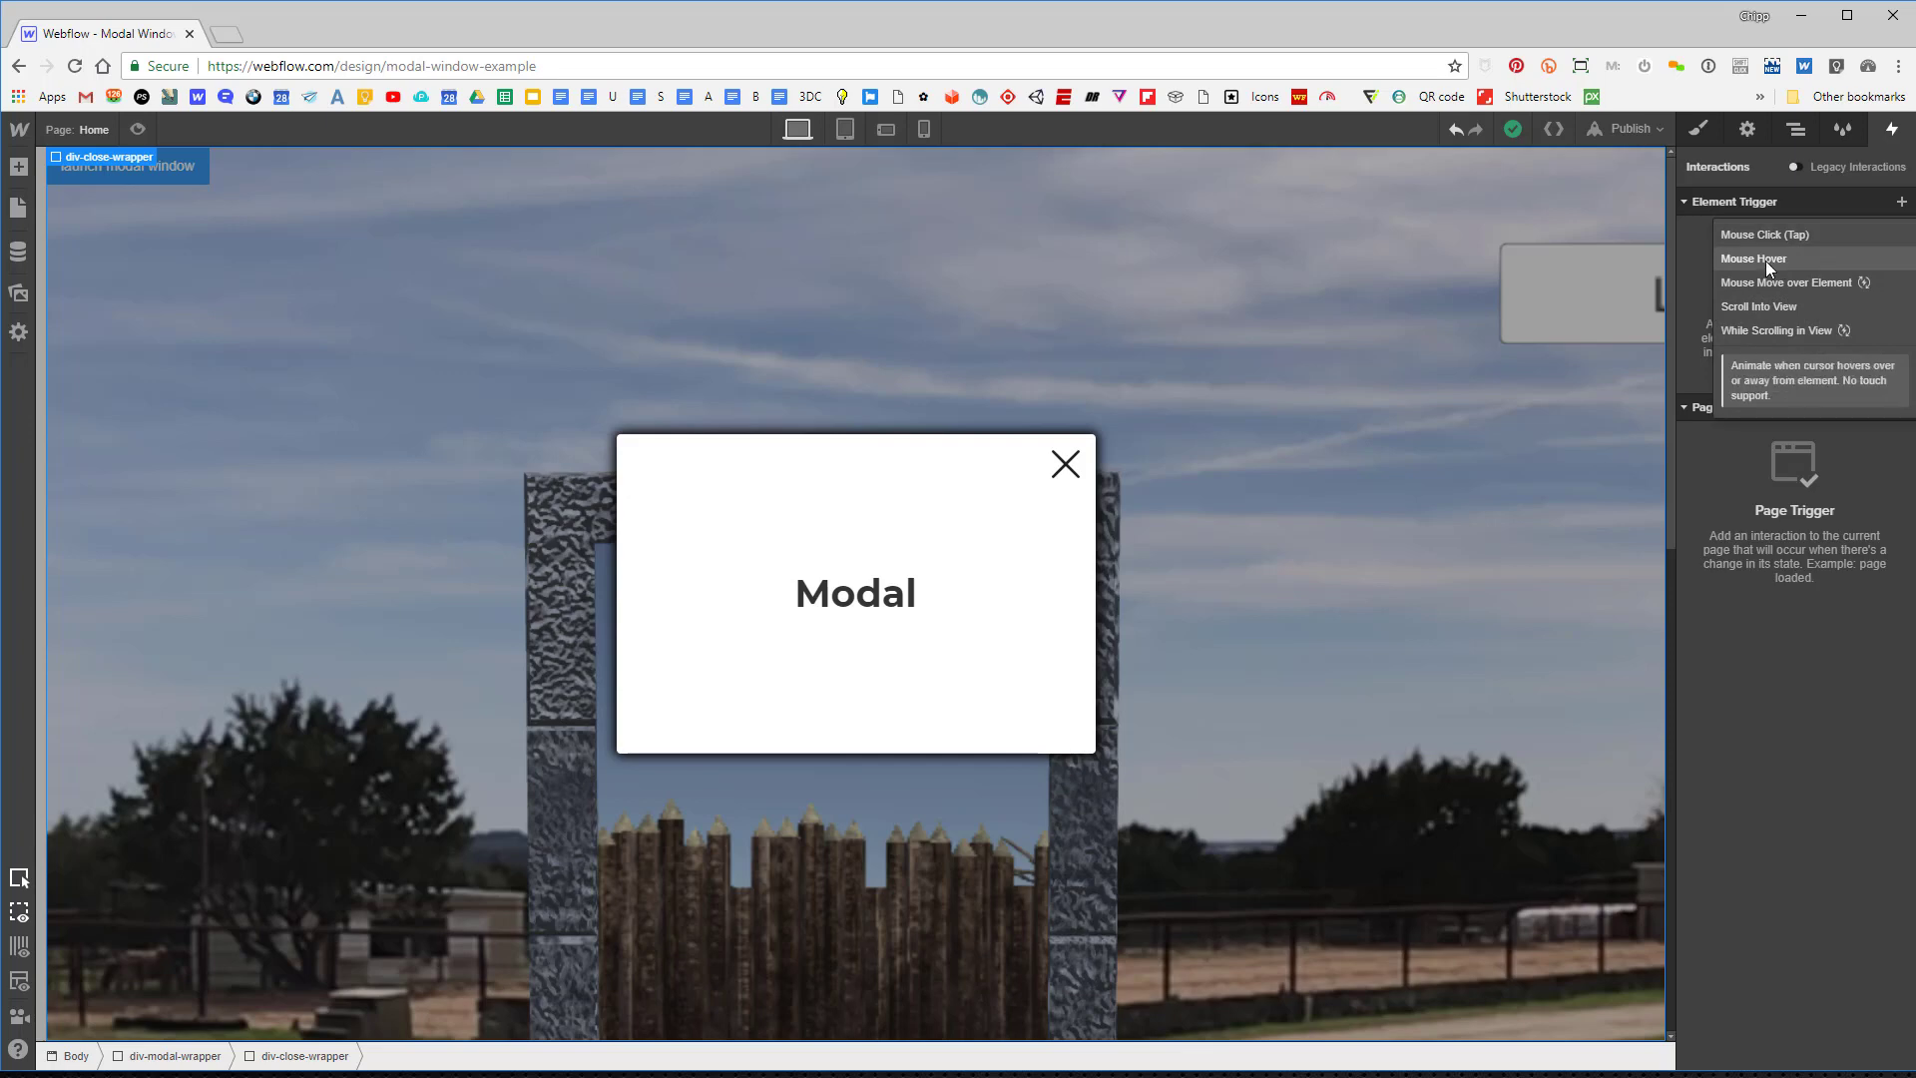
click(1766, 236)
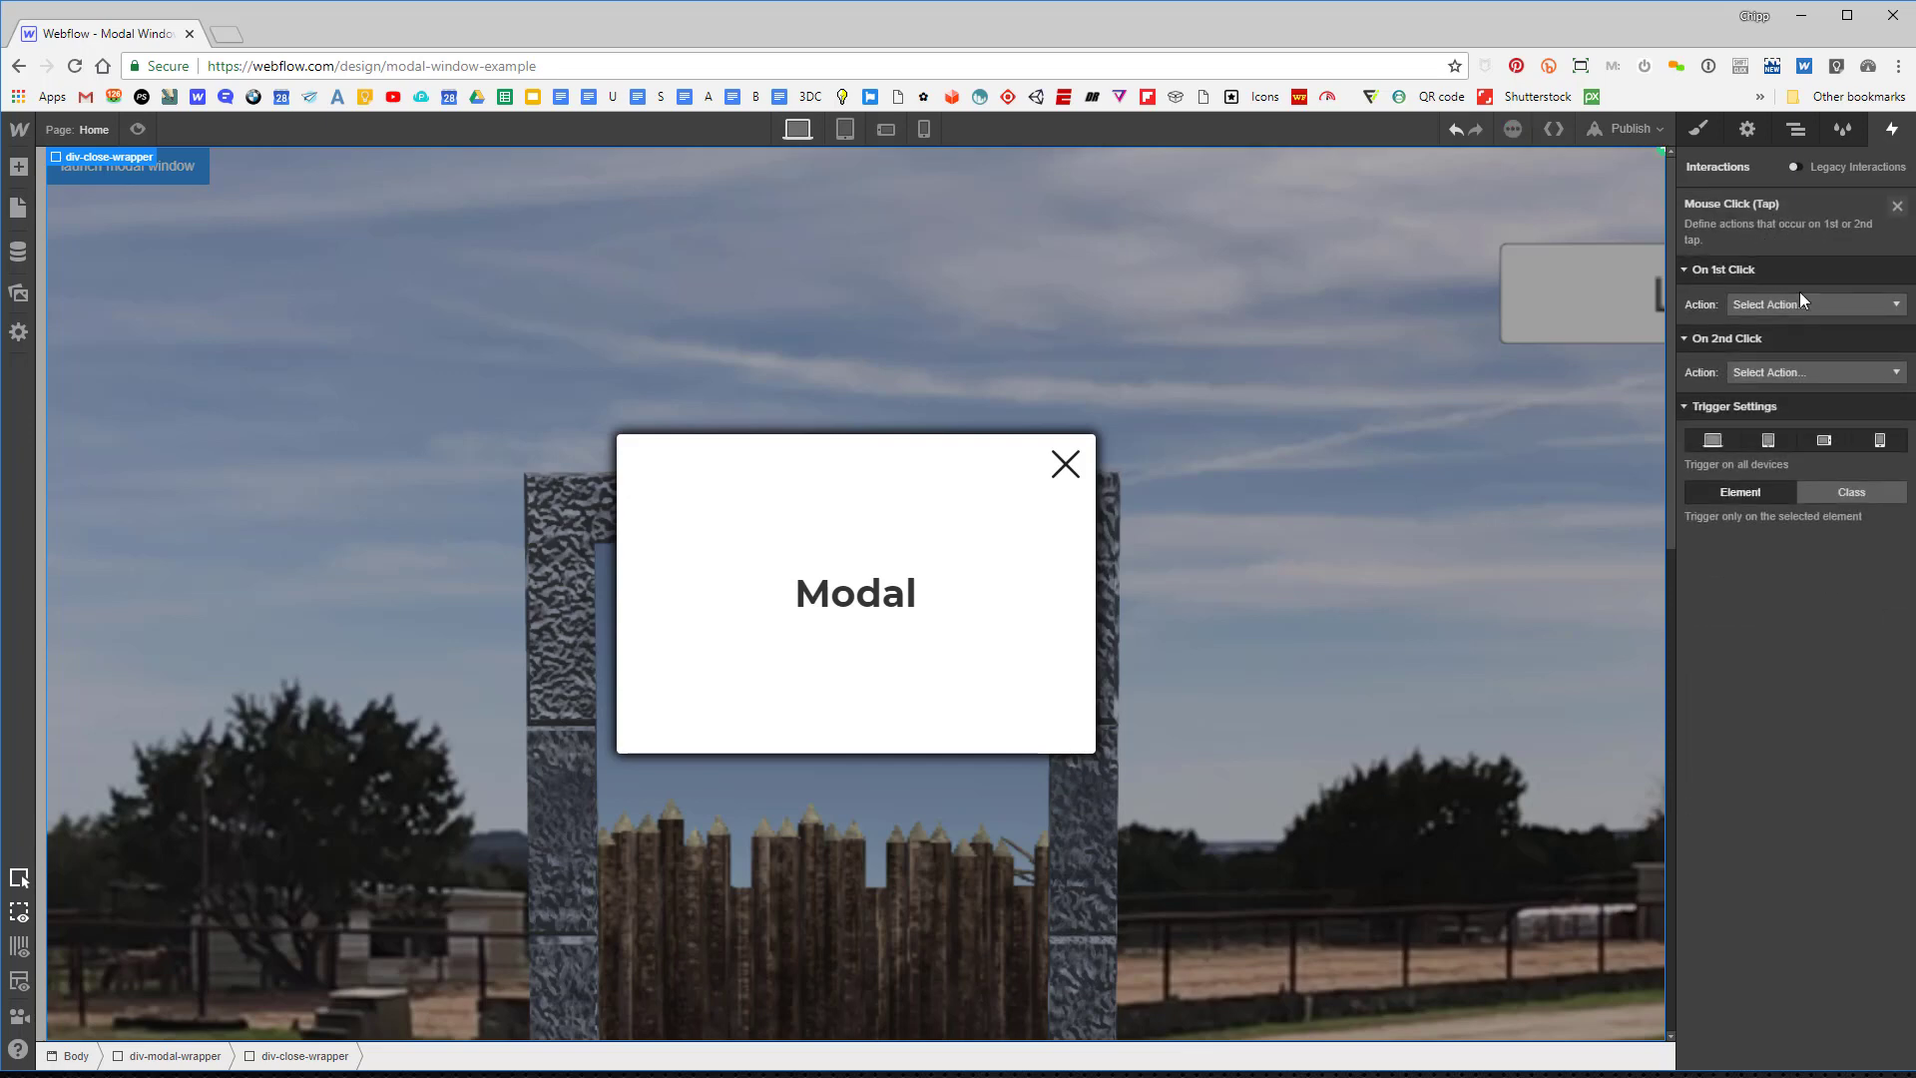
click(1803, 304)
click(1788, 351)
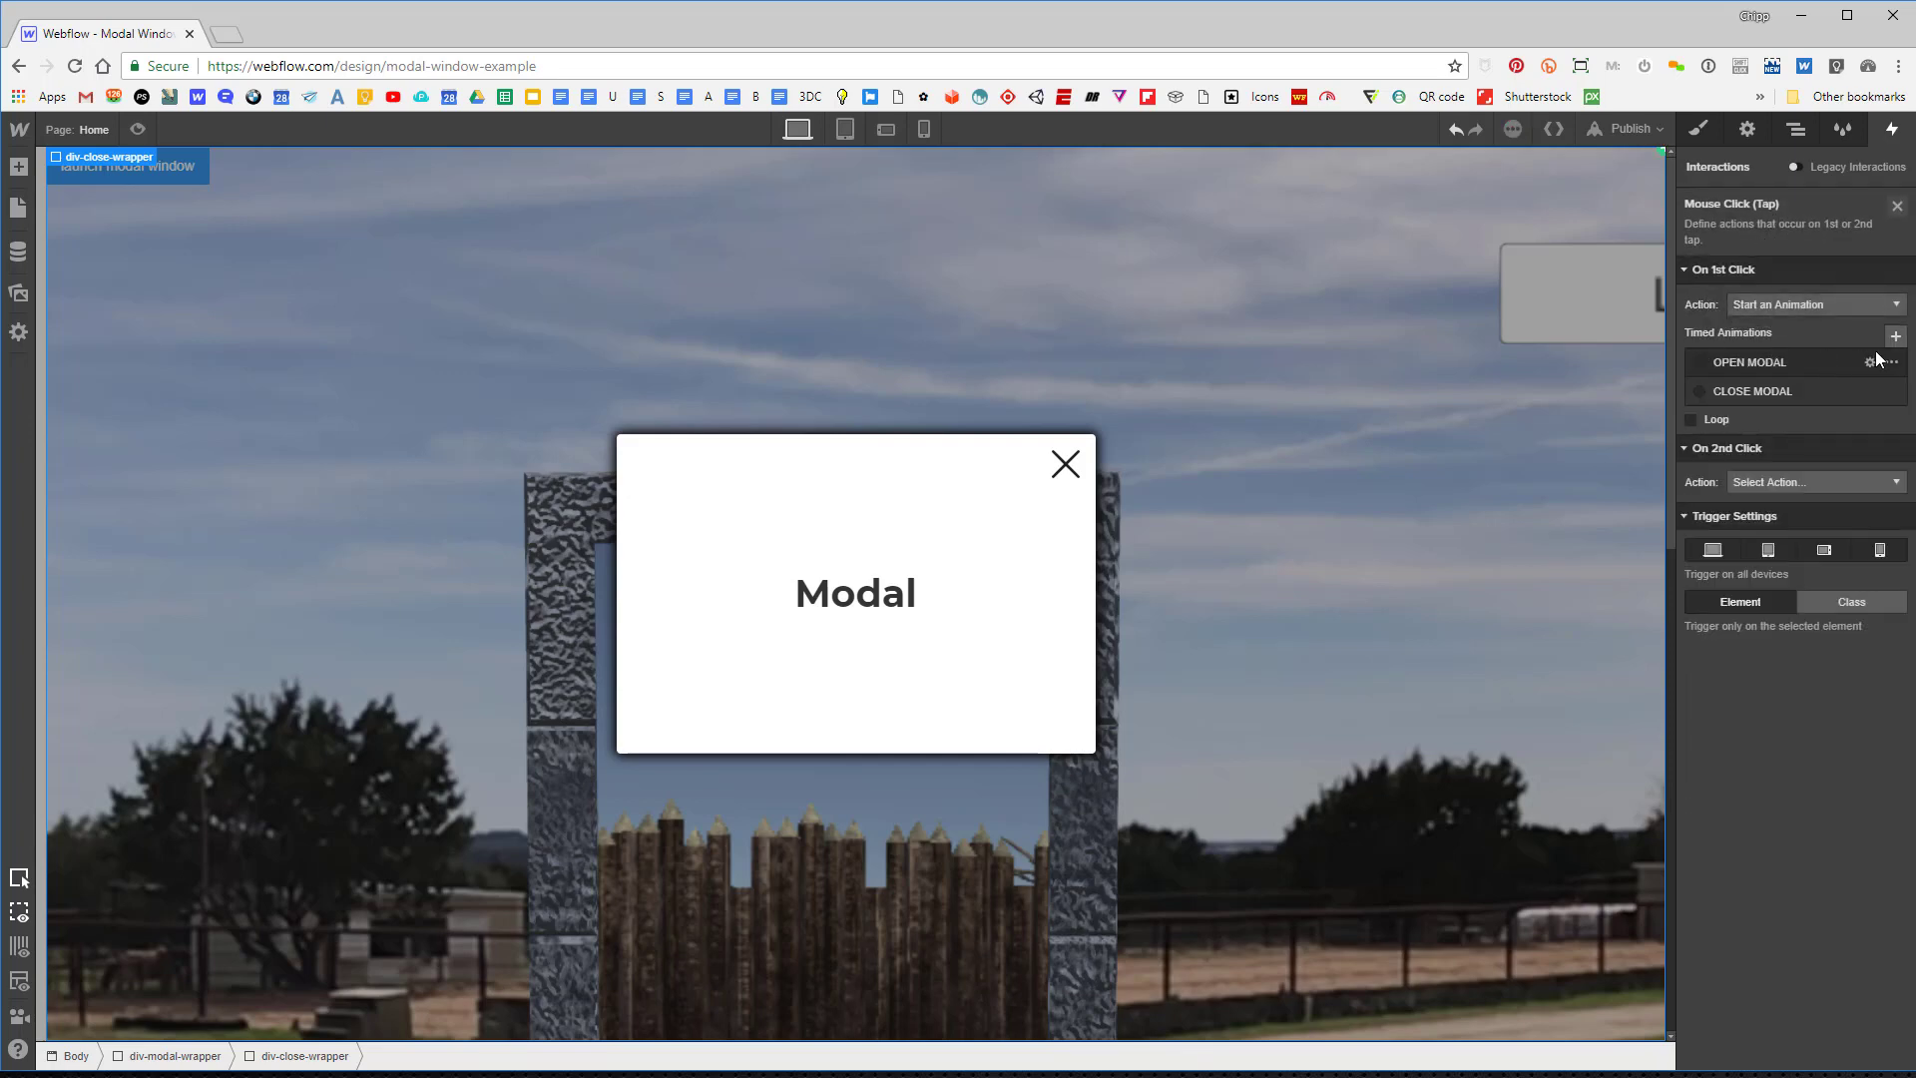
click(1701, 396)
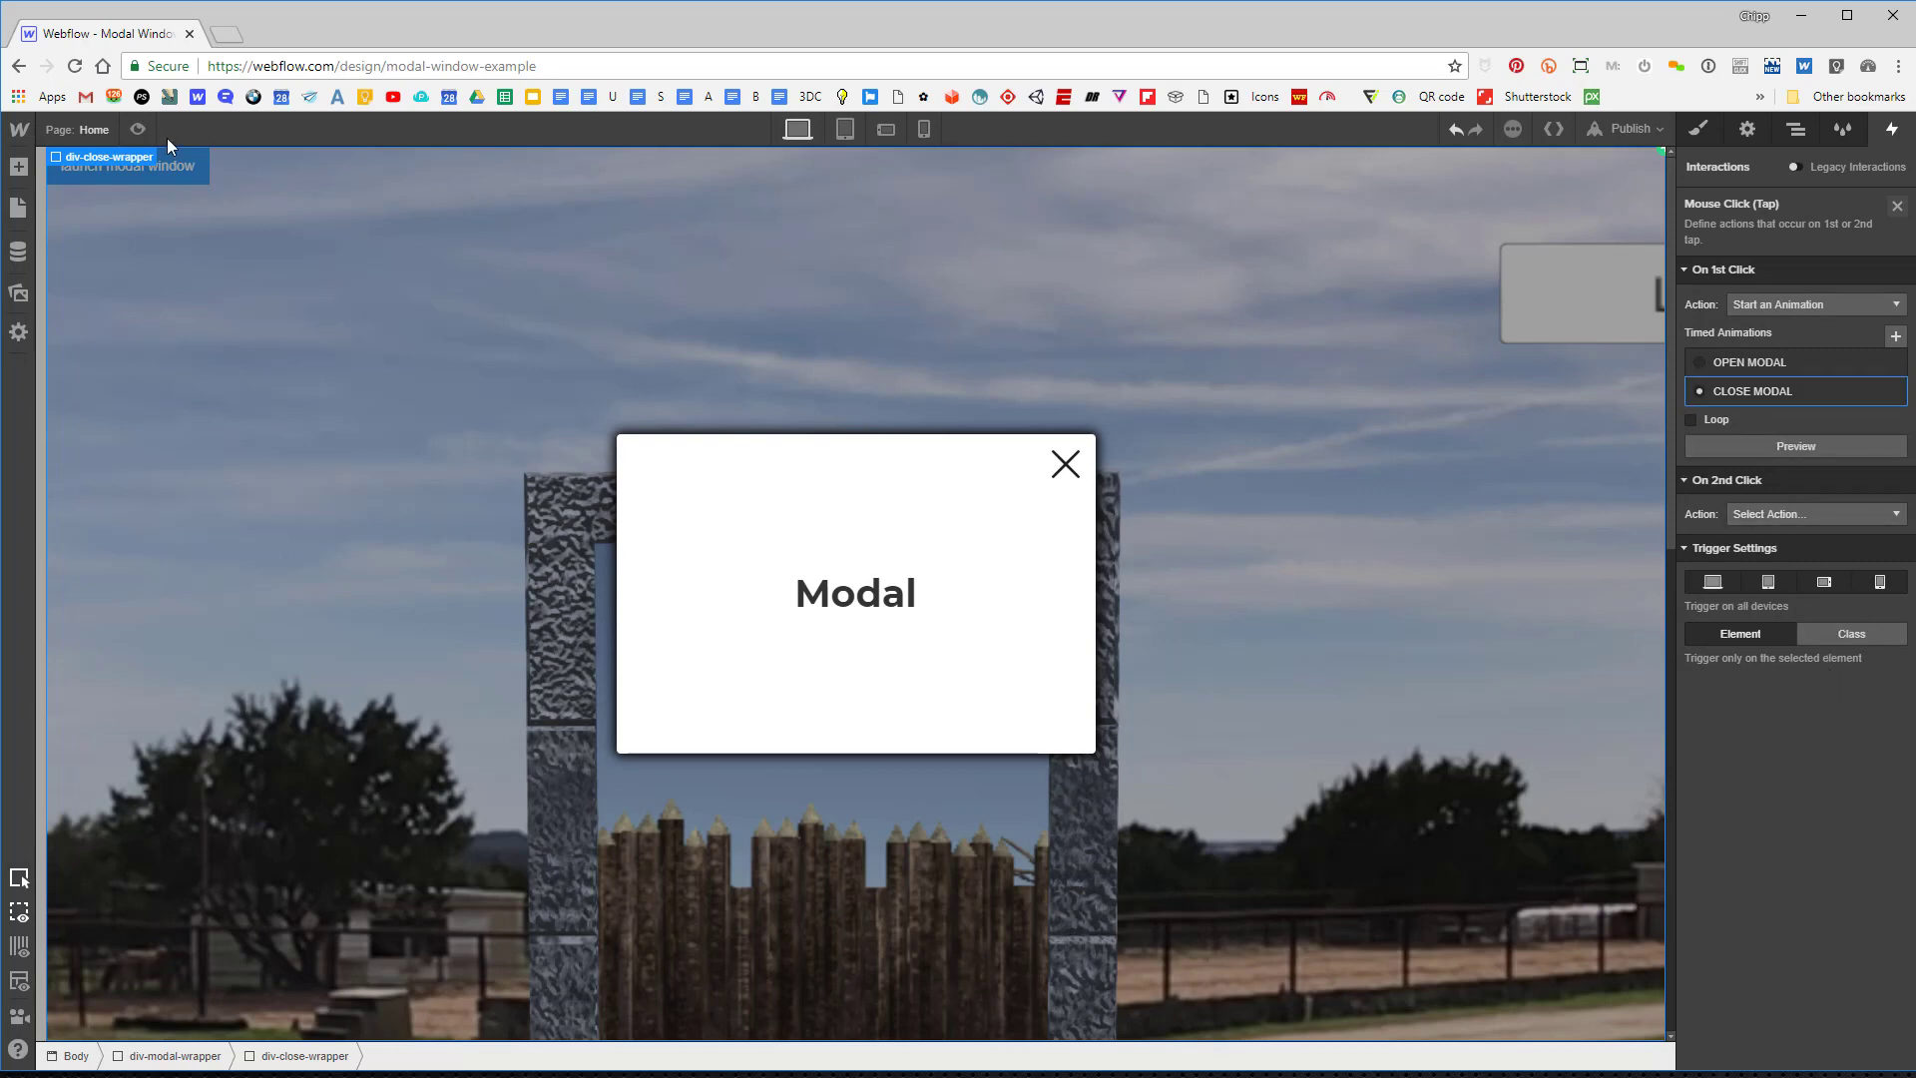
Preview the page and test launching the modal and closing it with the X and with the area outside the box.
click(139, 131)
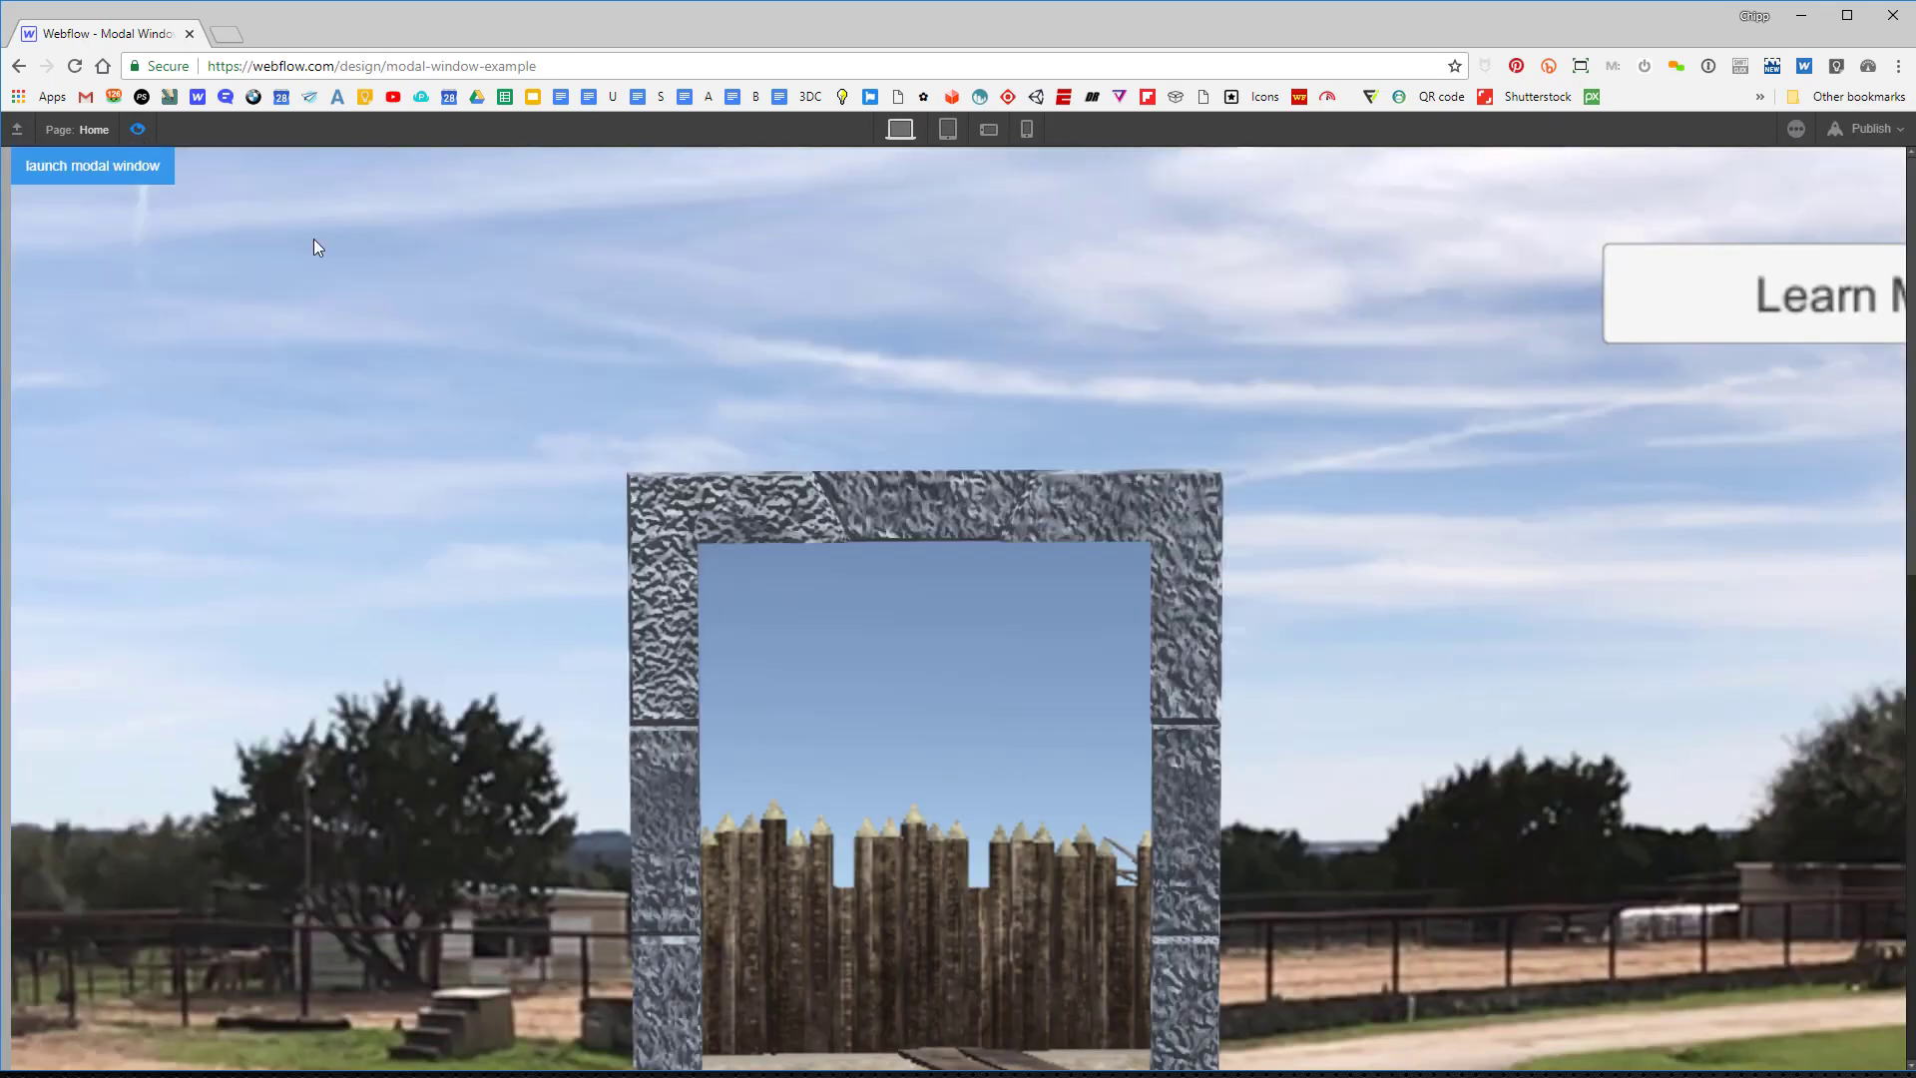
click(86, 172)
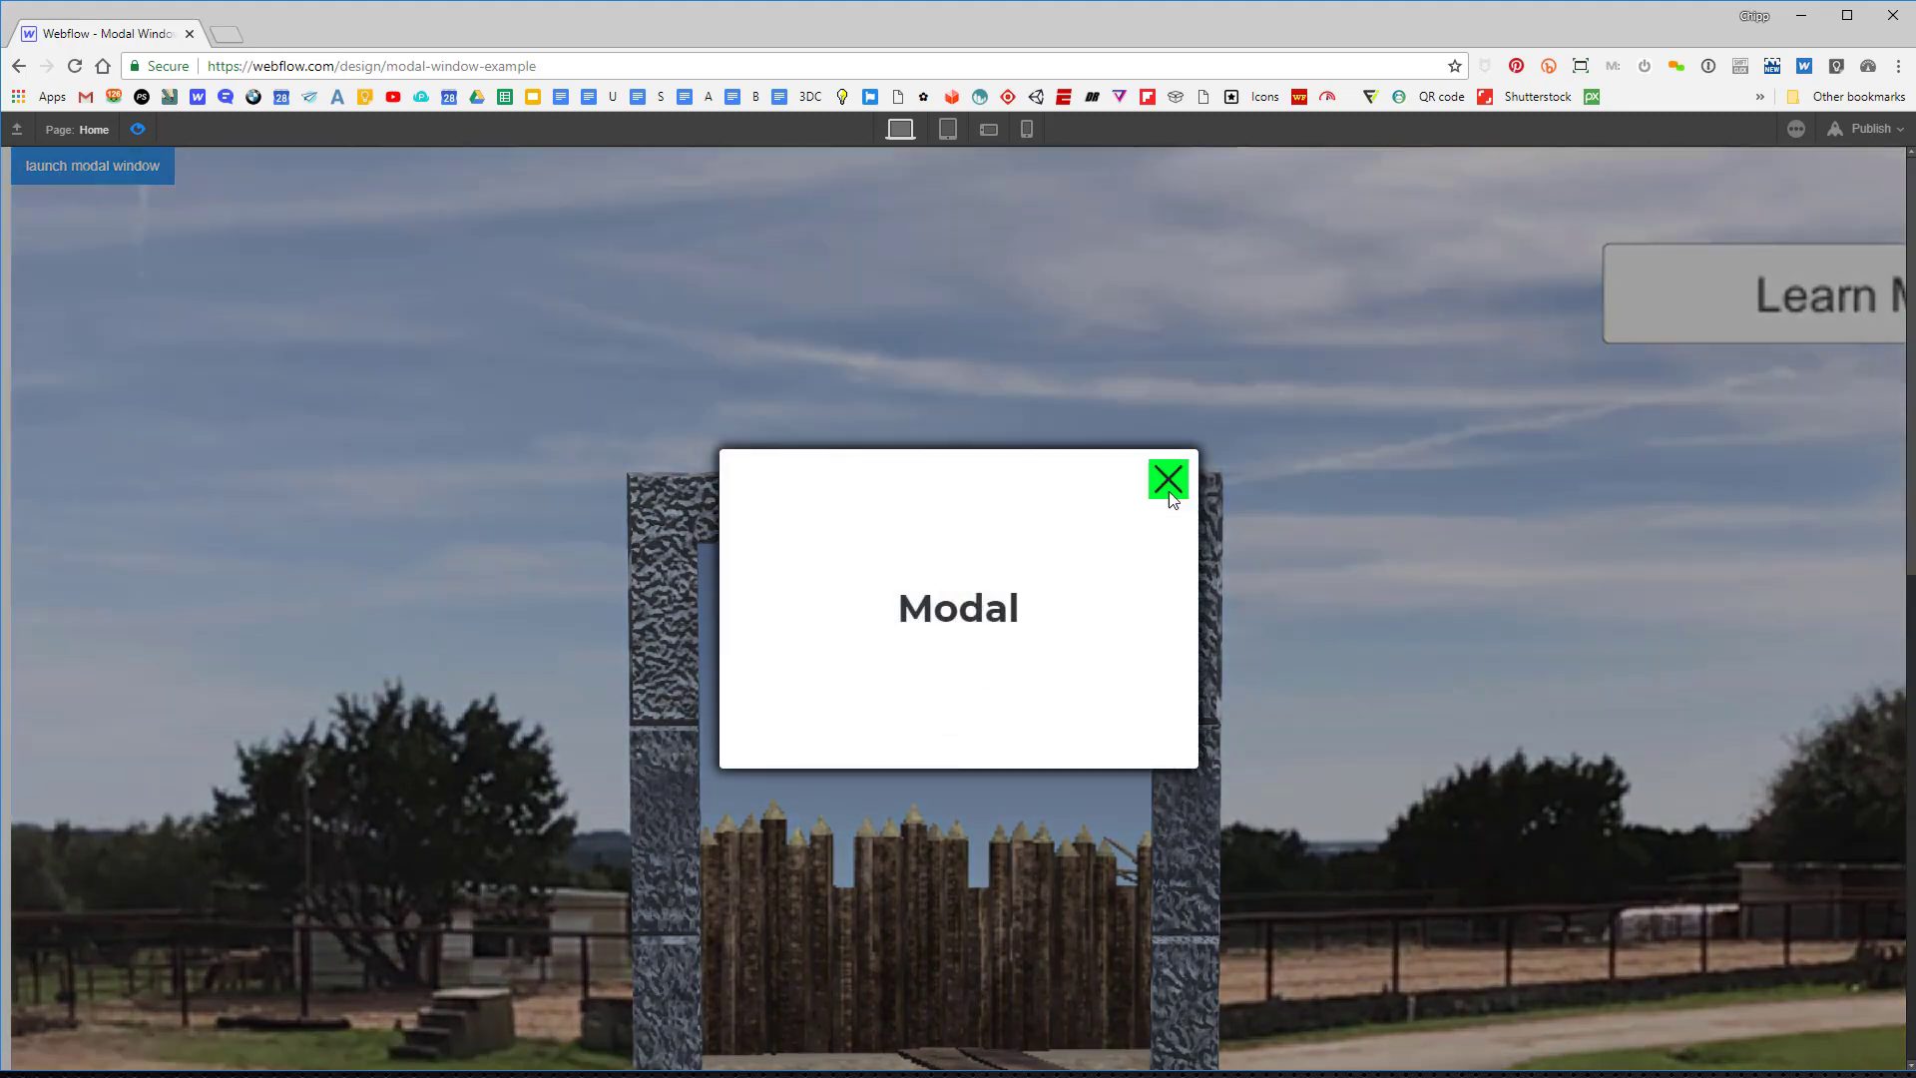
click(1172, 487)
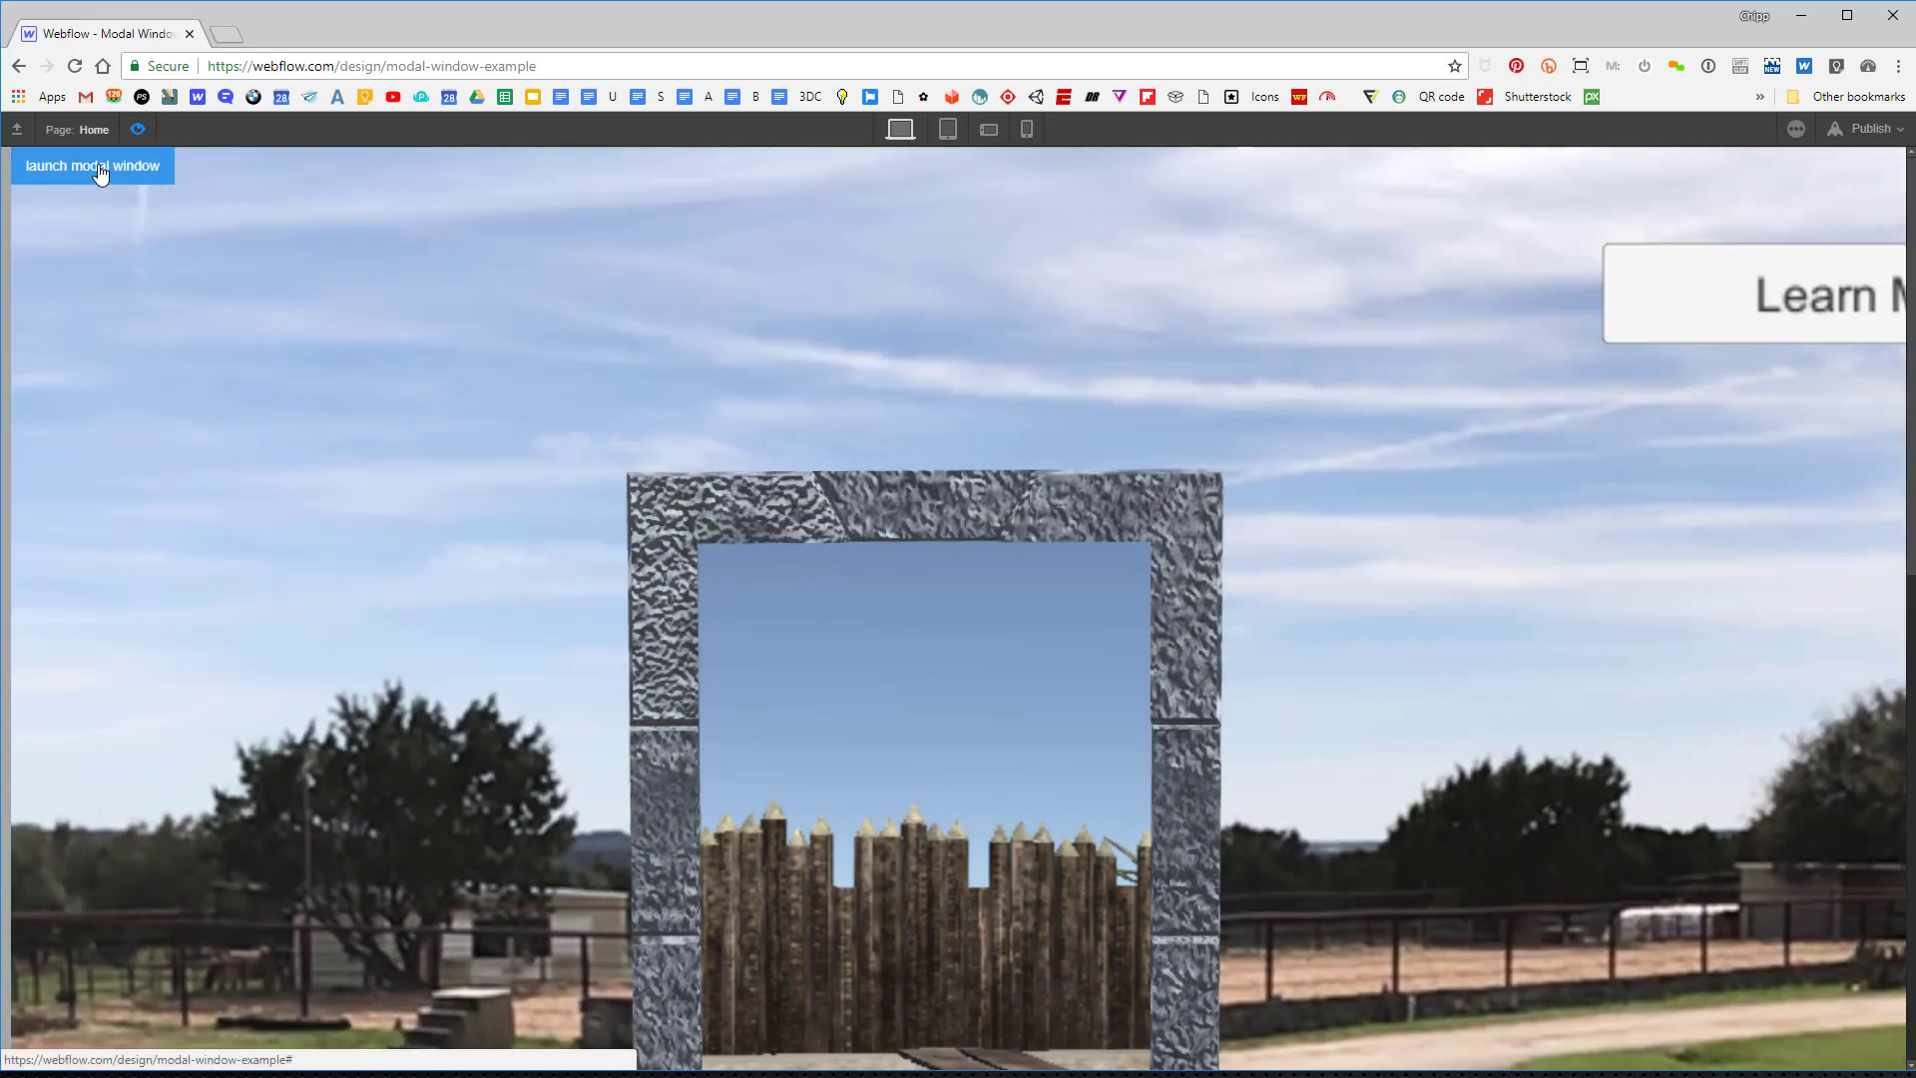
click(92, 168)
click(1470, 615)
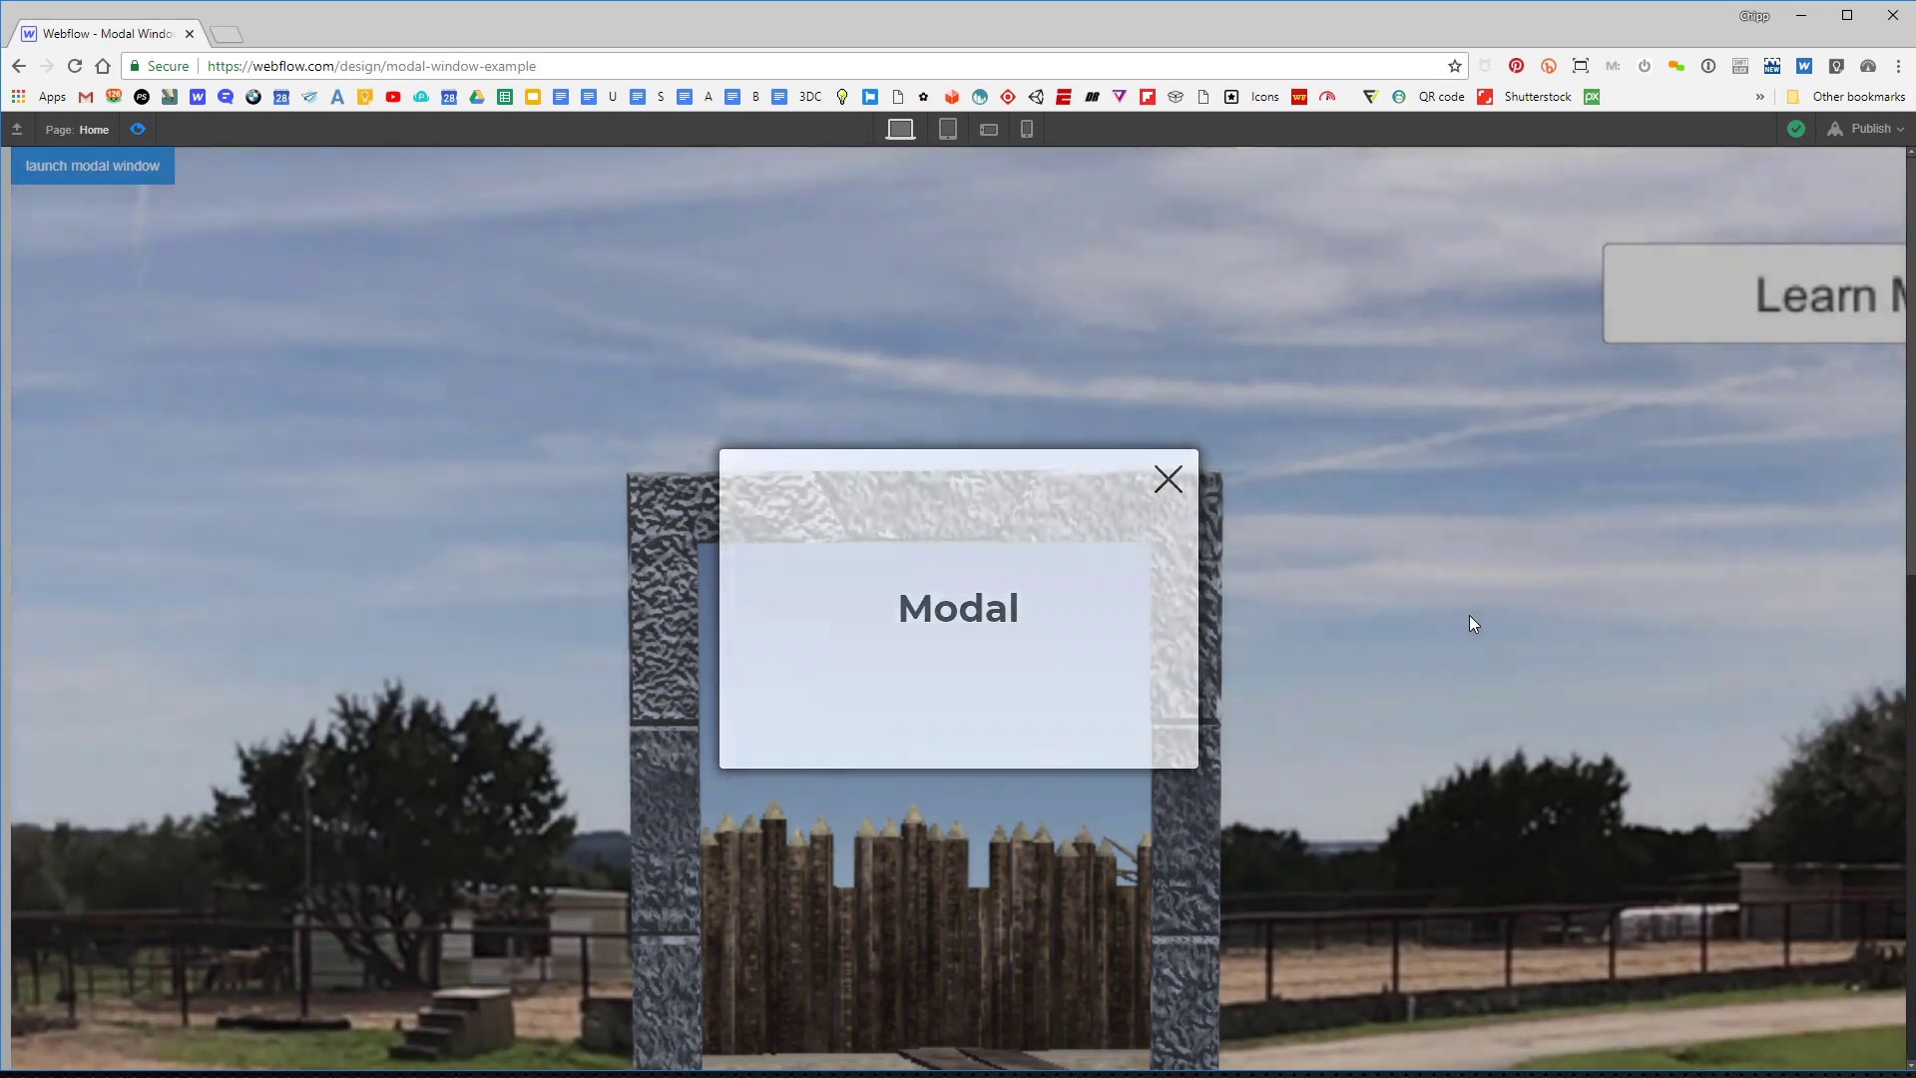
click(51, 170)
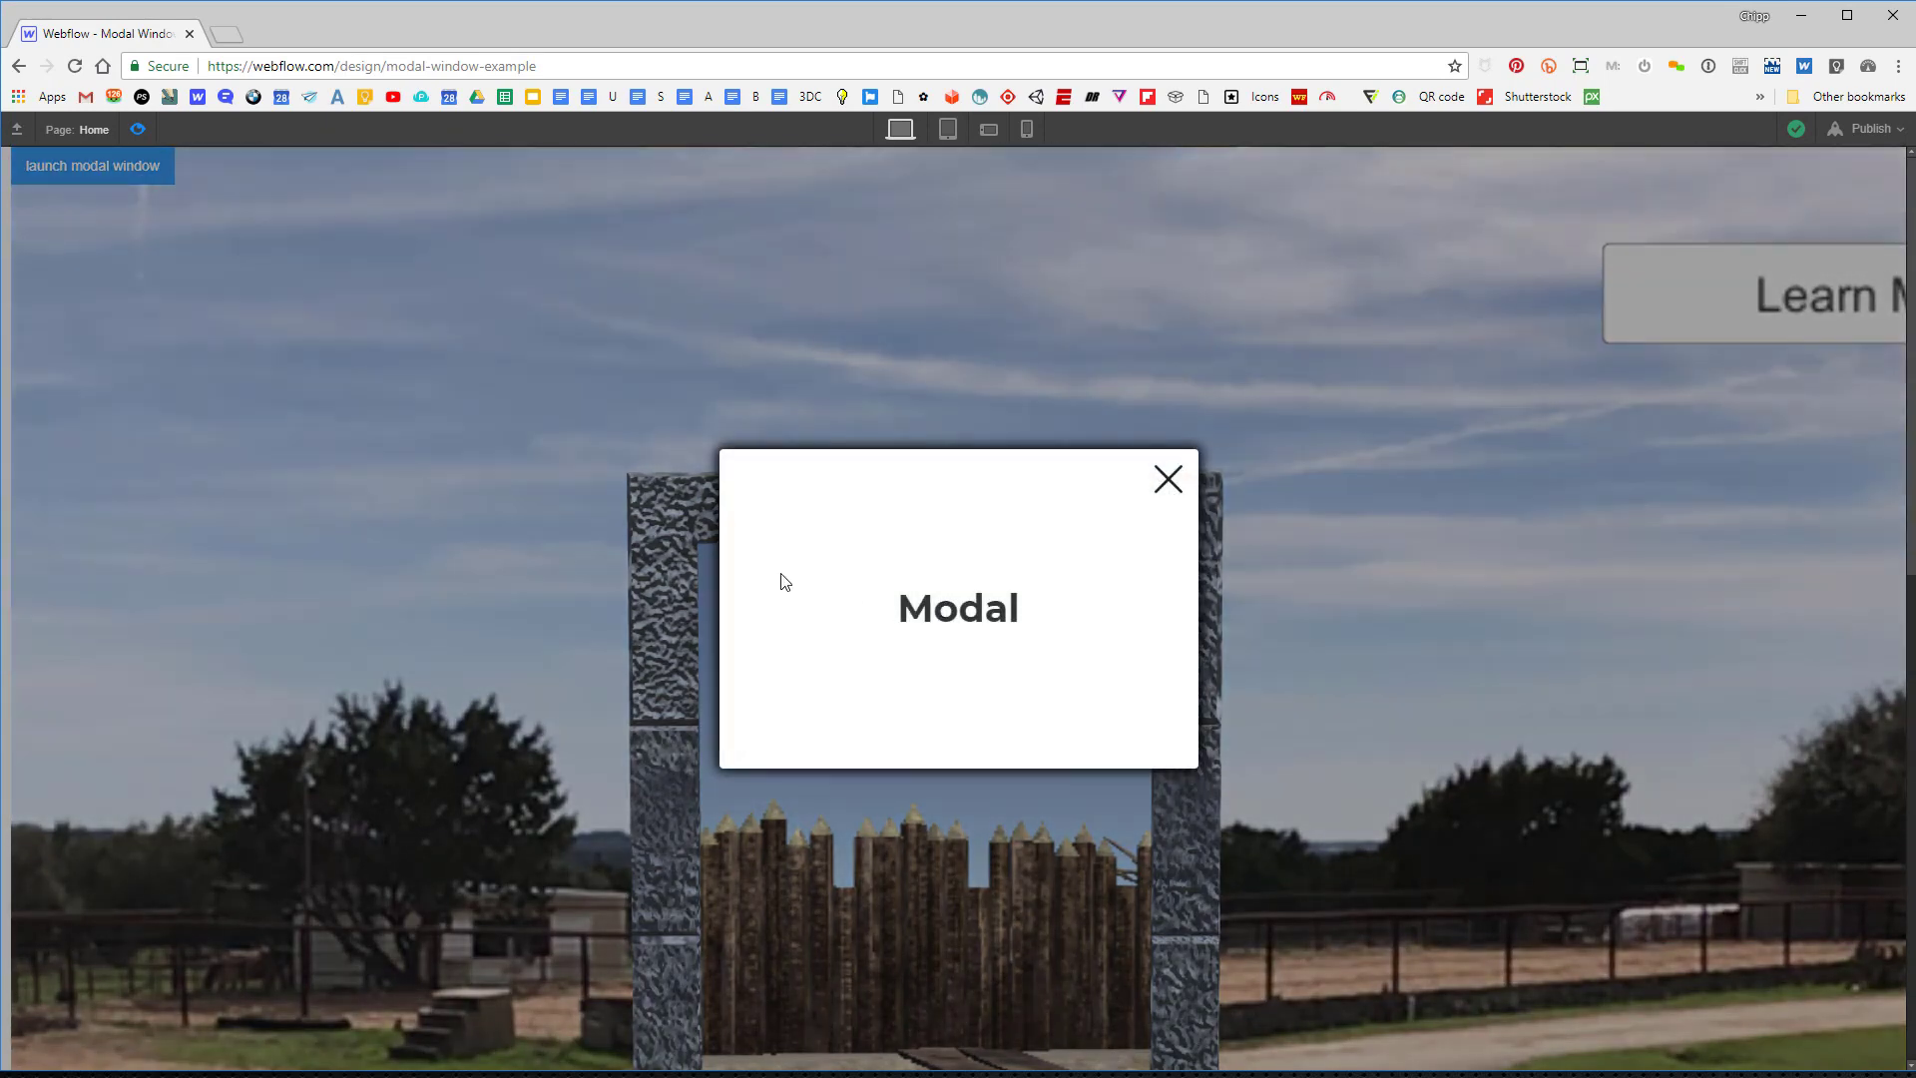